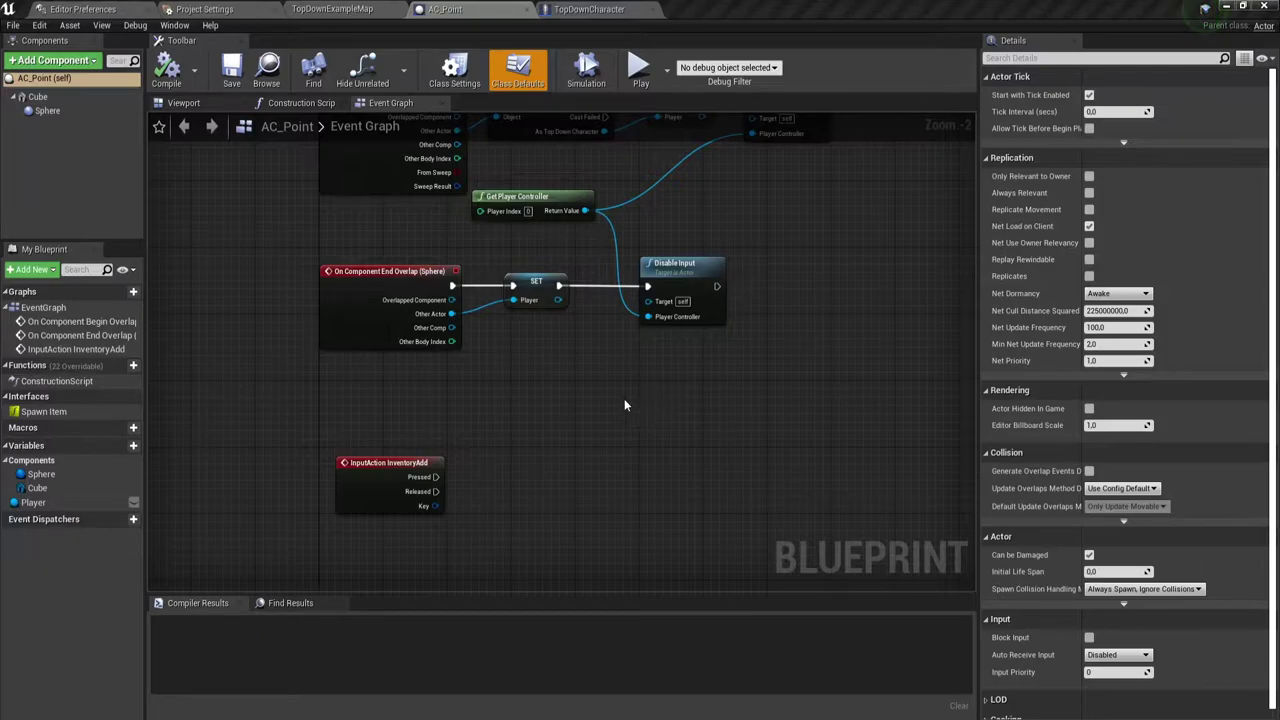
- Pan the event graph and select the InputAction InventoryAdd node
{"action": "right_click_drag", "start_coordinate": [590, 417], "coordinate": [612, 382]}
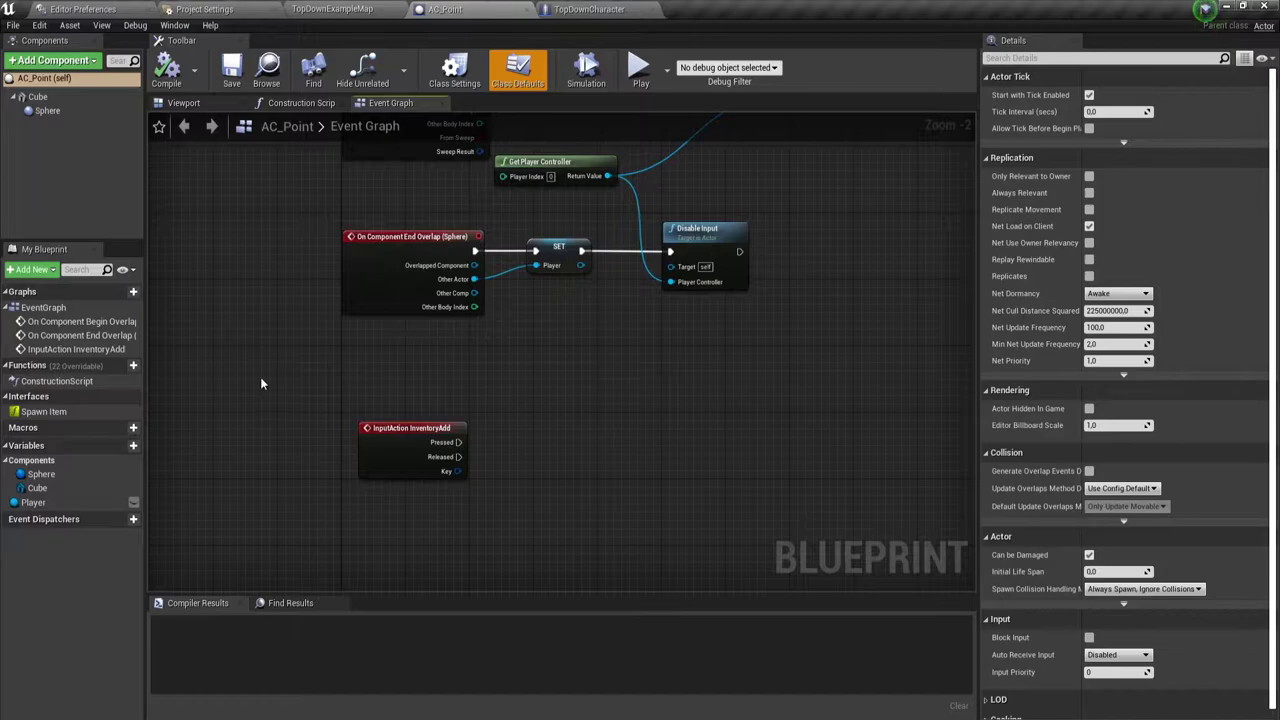
{"action": "left_click_drag", "start_coordinate": [262, 380], "coordinate": [552, 524]}
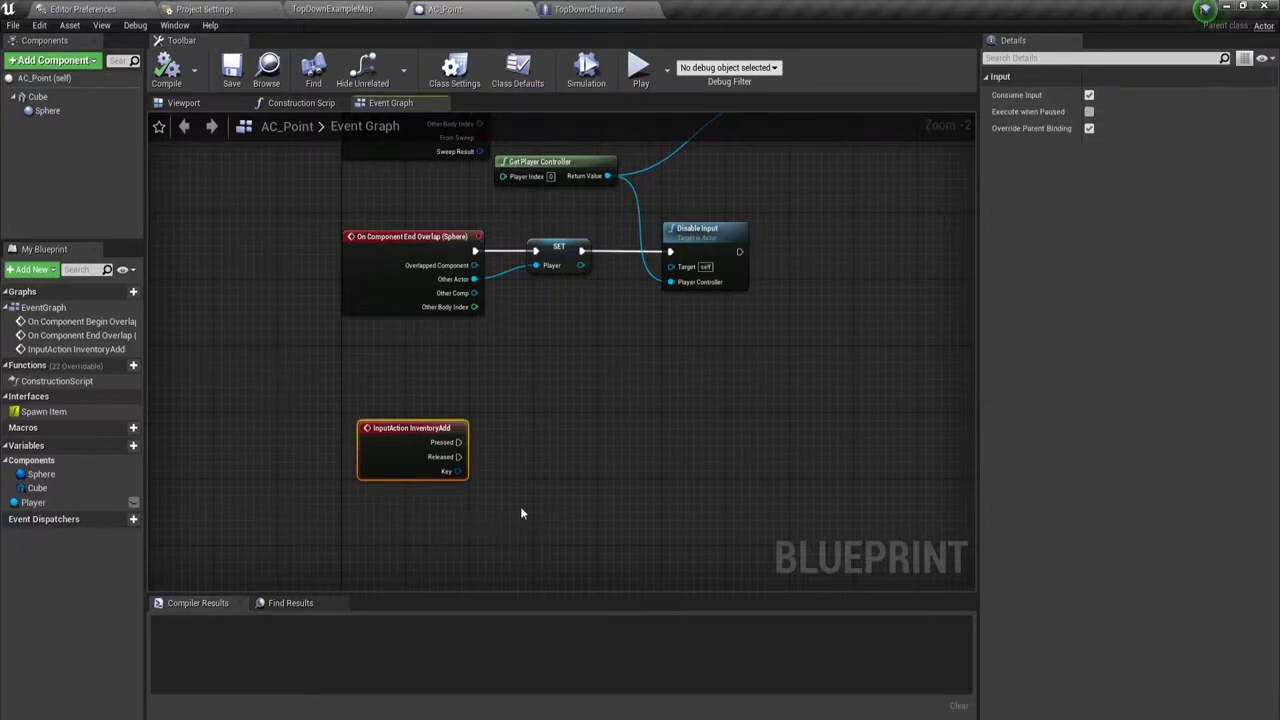
{"action": "right_click_drag", "start_coordinate": [520, 513], "coordinate": [421, 453]}
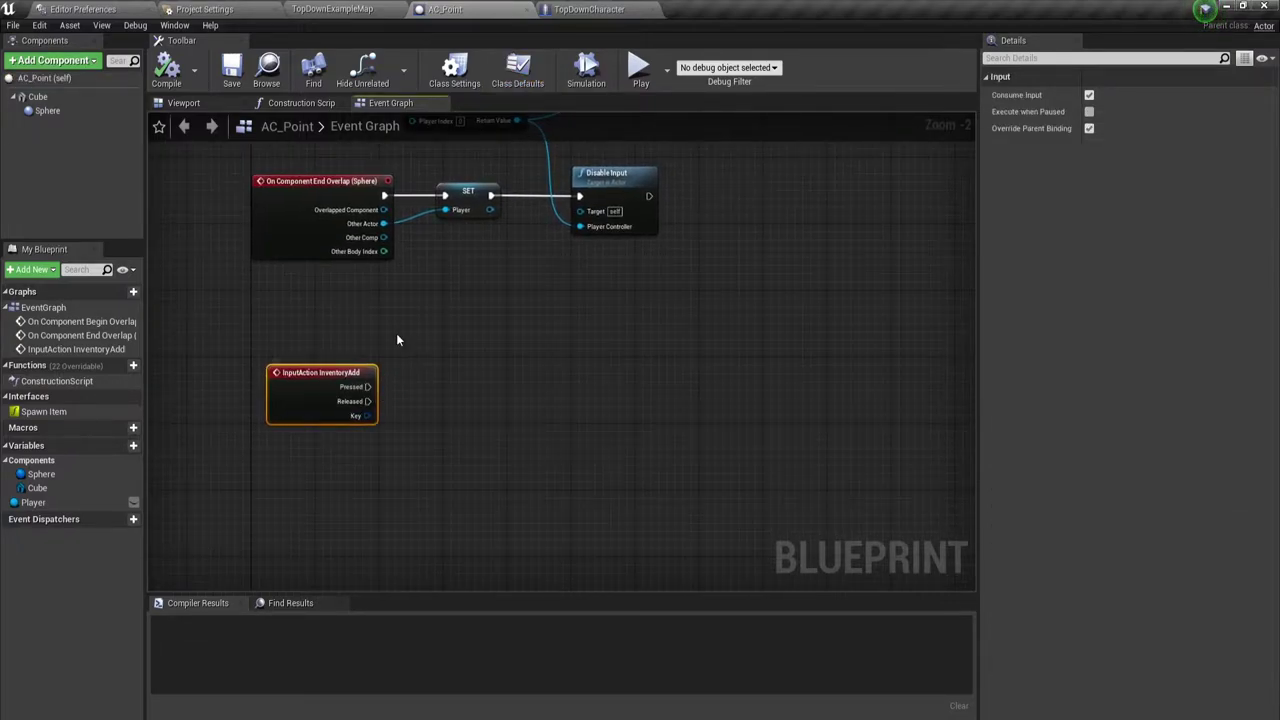
{"action": "left_click_drag", "start_coordinate": [280, 308], "coordinate": [431, 467]}
{"action": "mouse_move", "coordinate": [288, 318]}
{"action": "left_mouse_down"}
{"action": "mouse_move", "coordinate": [823, 499]}
{"action": "mouse_move", "coordinate": [845, 489]}
{"action": "left_mouse_up"}
{"action": "left_click_drag", "start_coordinate": [176, 338], "coordinate": [733, 530]}
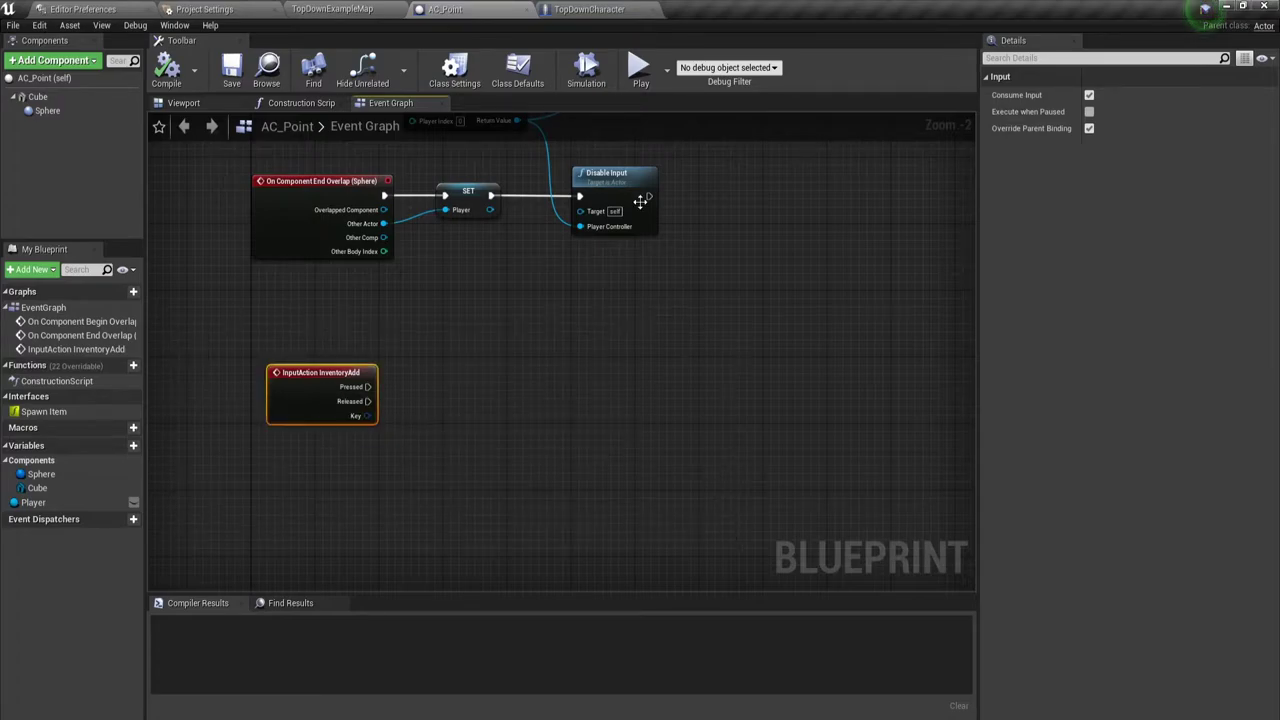
- Open the TopDownCharacter blueprint's empty Graph Inventory and try its node list
{"action": "left_click", "coordinate": [598, 9]}
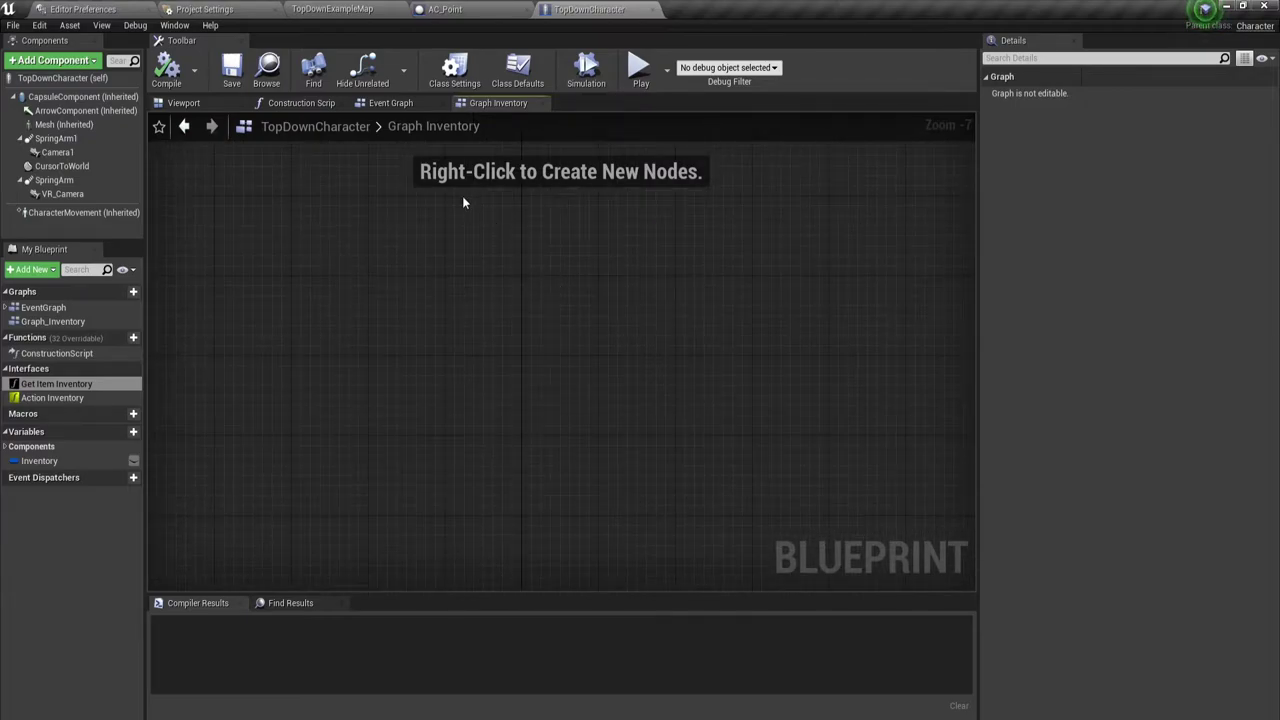
{"action": "left_click", "coordinate": [420, 105]}
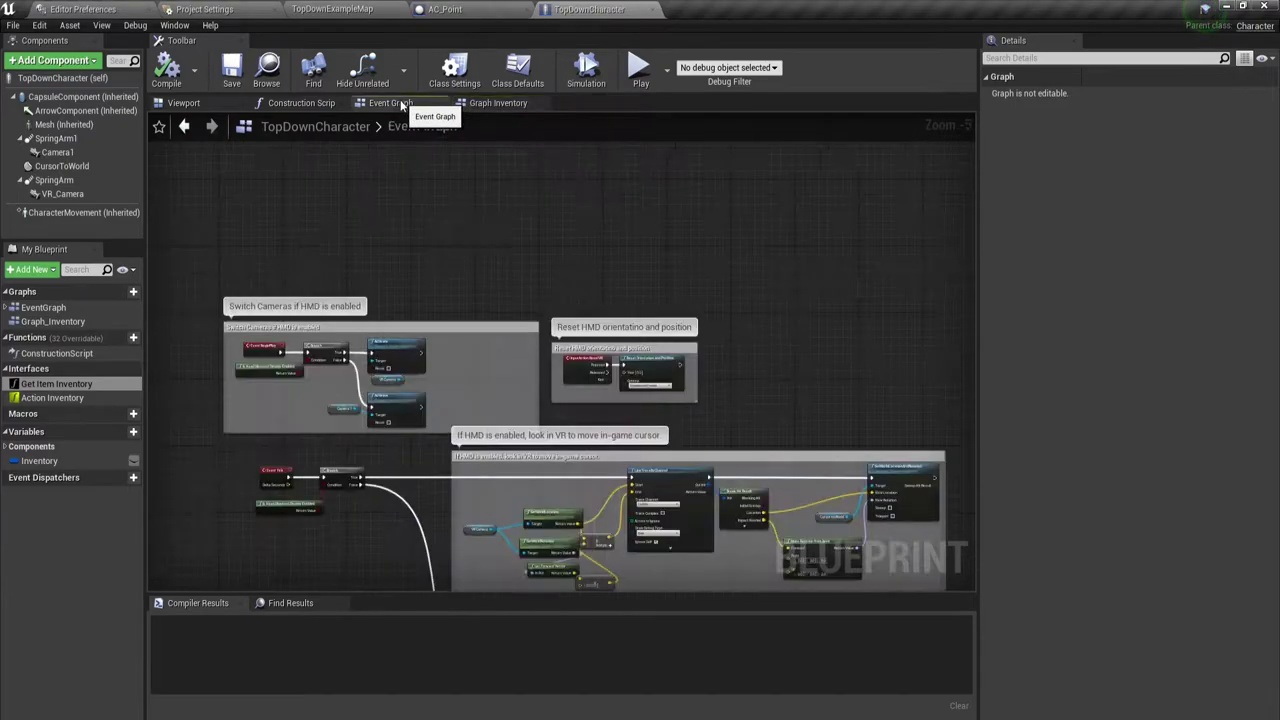
{"action": "left_click", "coordinate": [497, 105]}
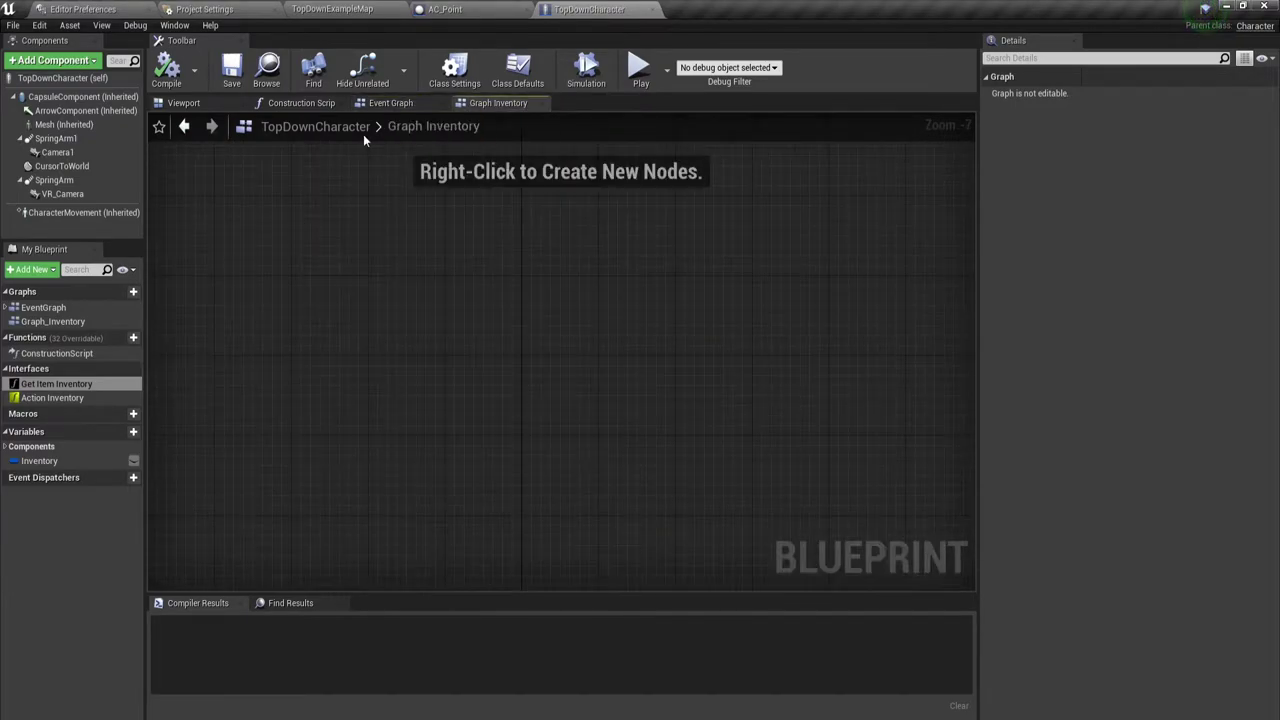
{"action": "right_click", "coordinate": [307, 342]}
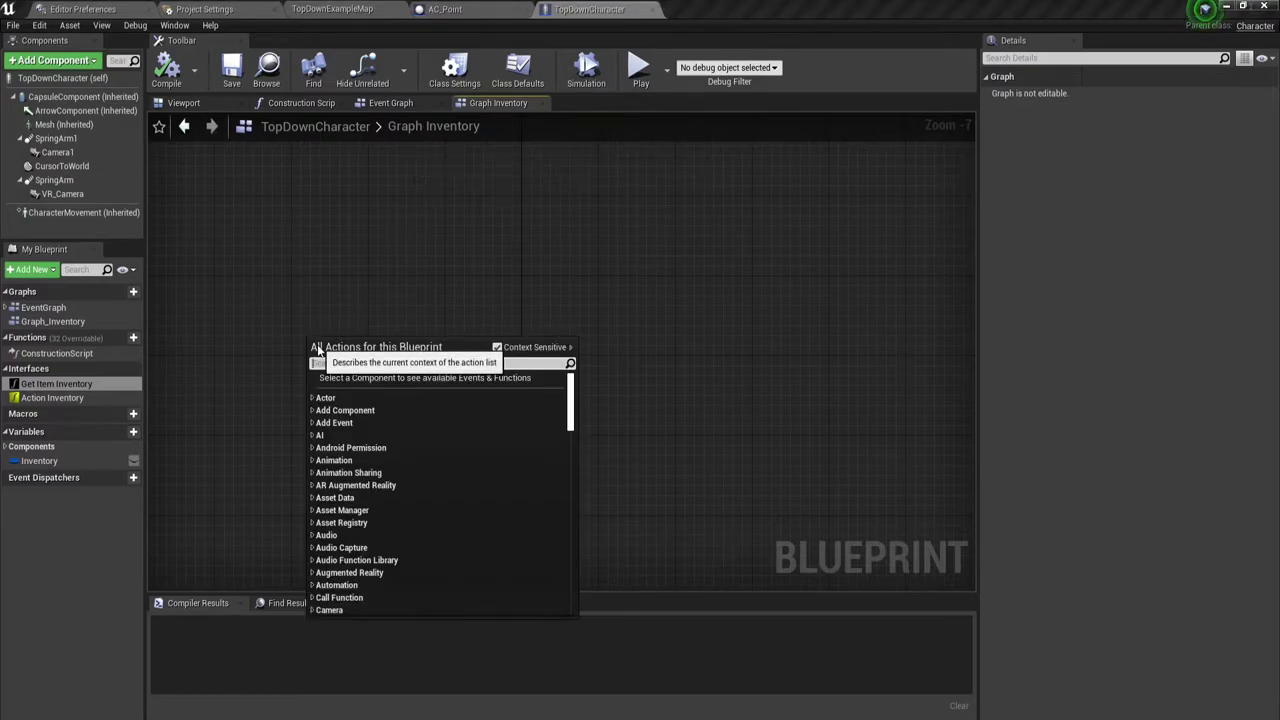
{"action": "right_click", "coordinate": [324, 239]}
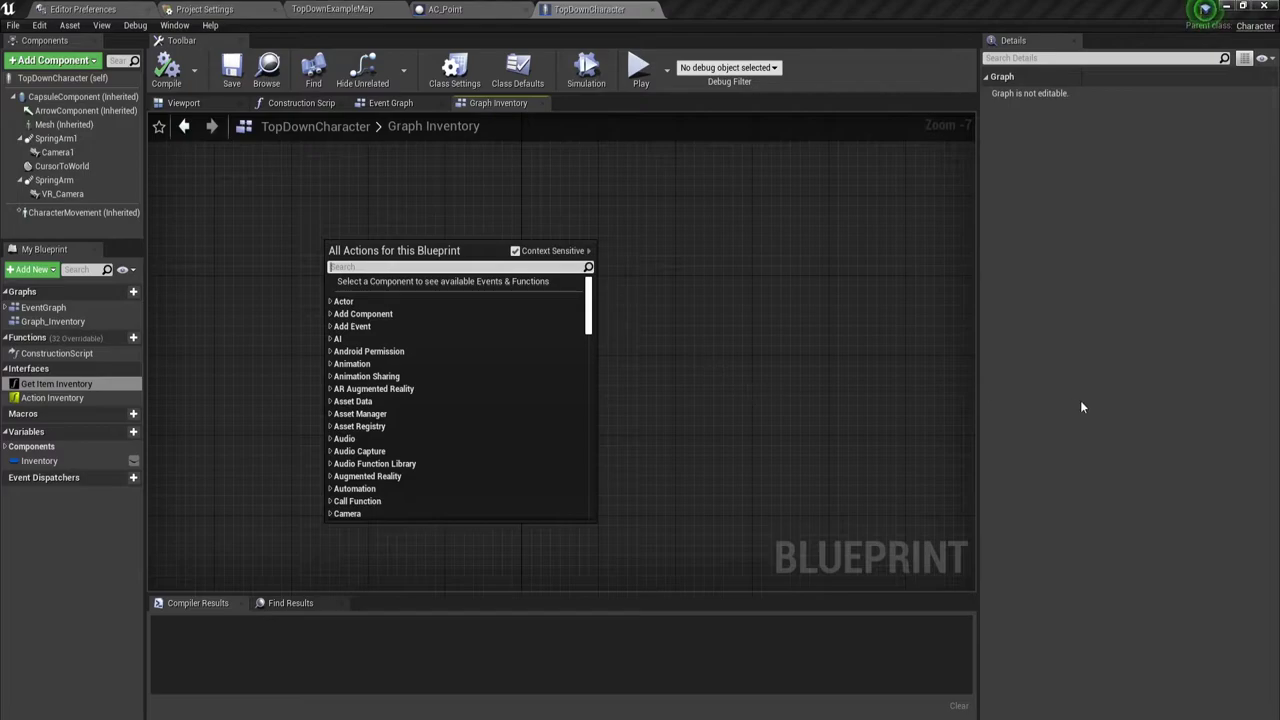
{"action": "left_click", "coordinate": [1081, 407]}
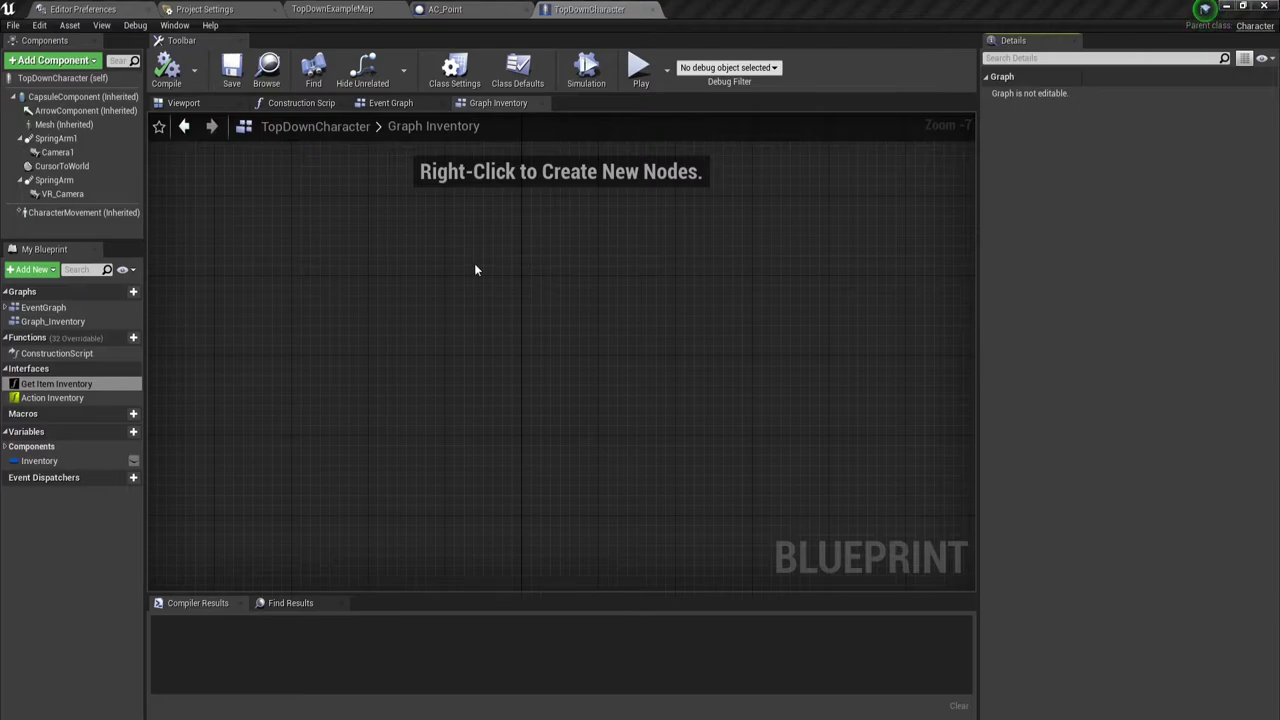
- Search the node list for 'begin pl' to find the BeginPlay event
{"action": "right_click", "coordinate": [293, 290]}
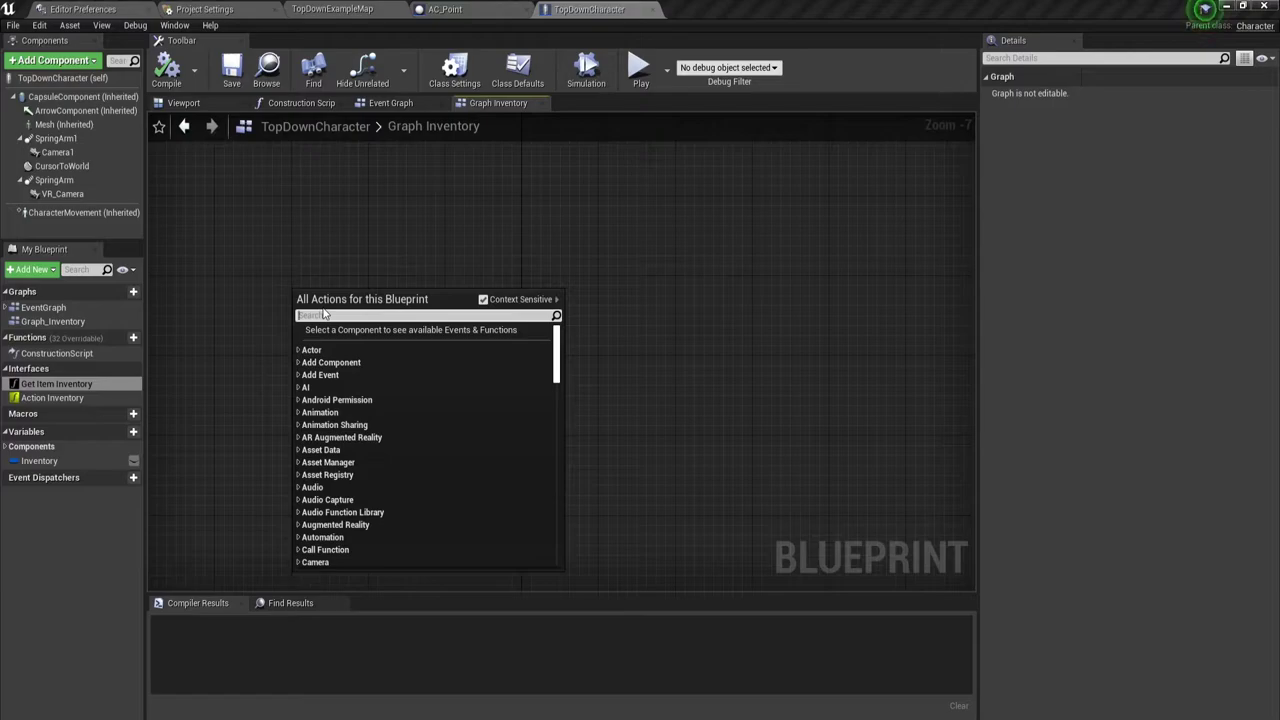
{"action": "type", "text": "wynui"}
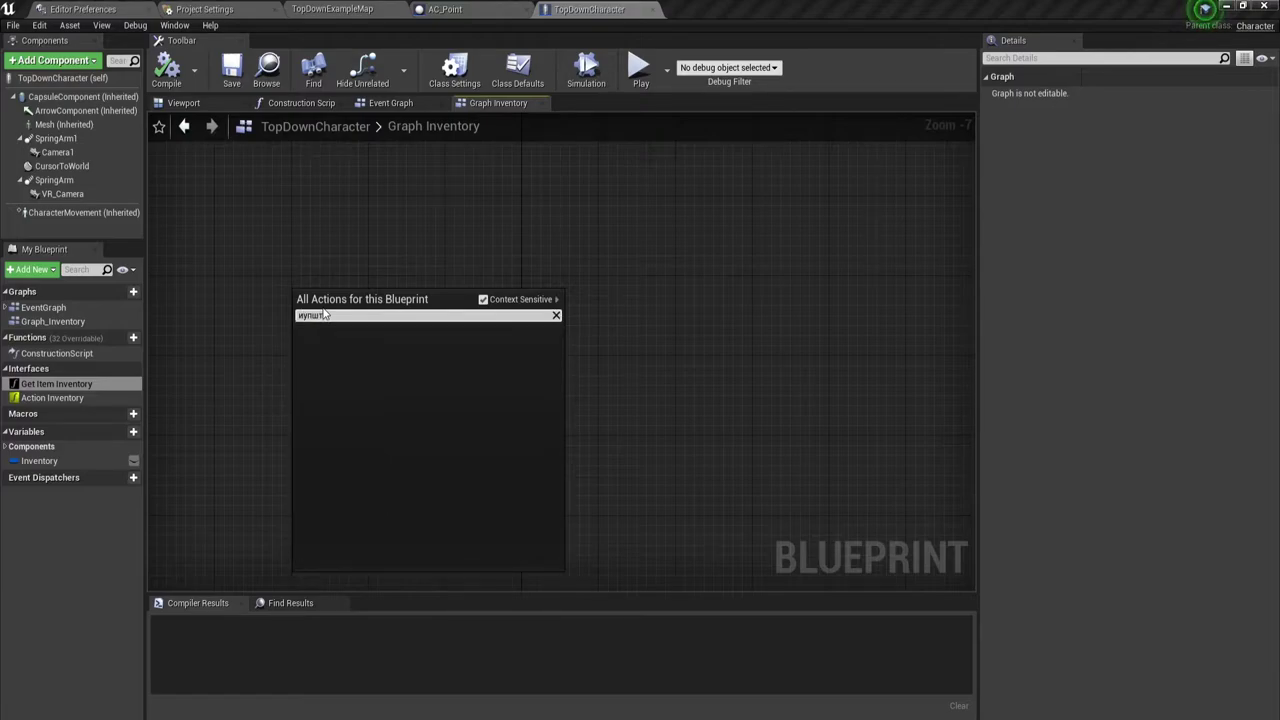
{"action": "key", "text": "BackSpace"}
{"action": "key", "text": "BackSpace"}
{"action": "key", "text": "BackSpace"}
{"action": "key", "text": "BackSpace"}
{"action": "key", "text": "BackSpace"}
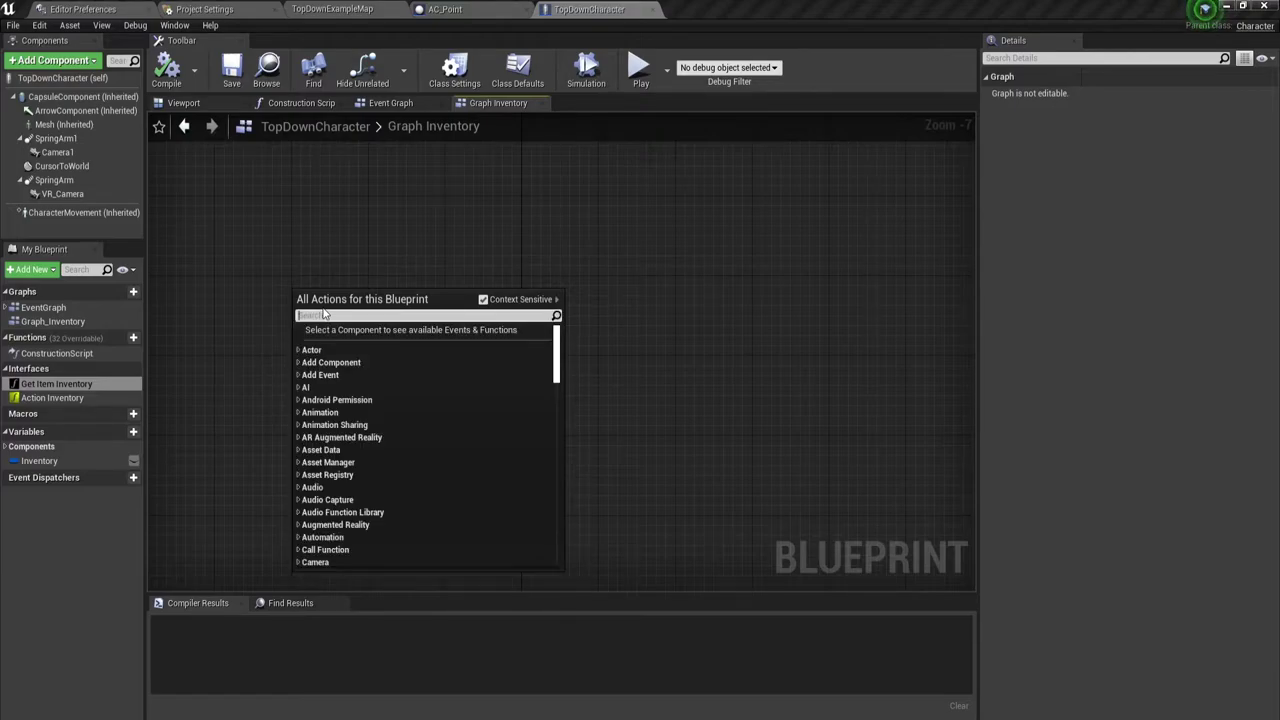
{"action": "type", "text": "begin "}
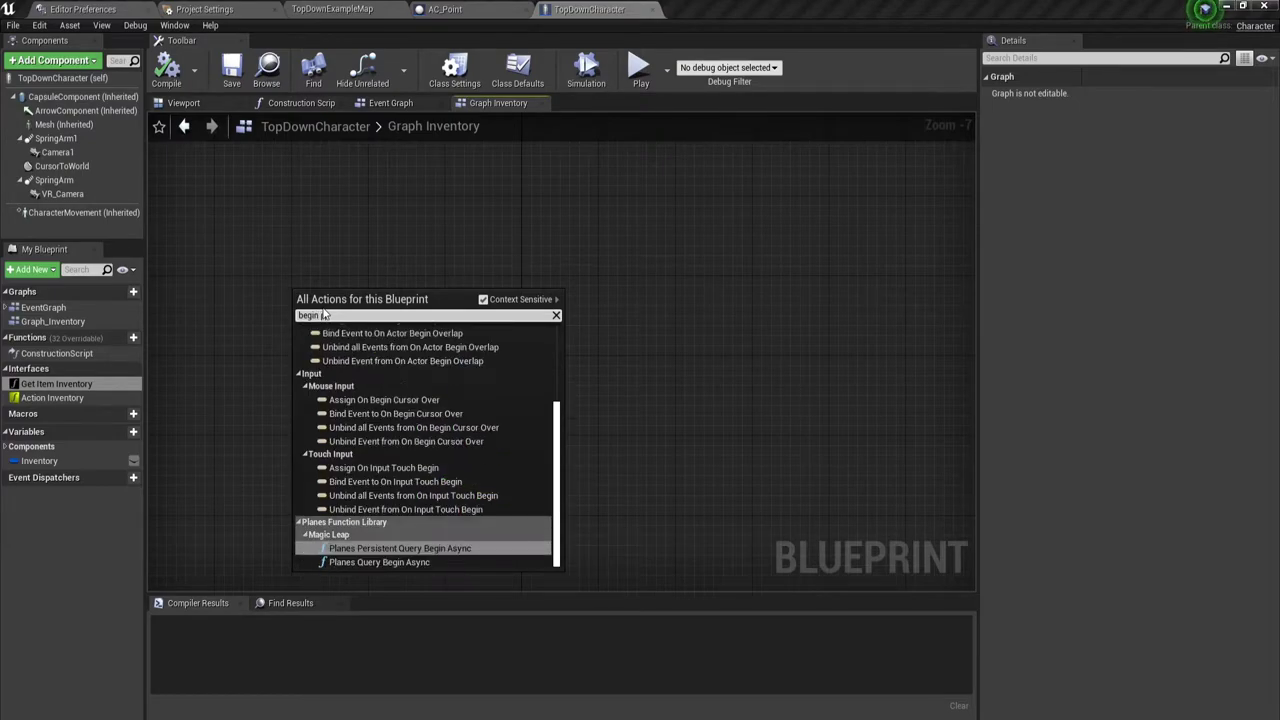
{"action": "type", "text": "pla"}
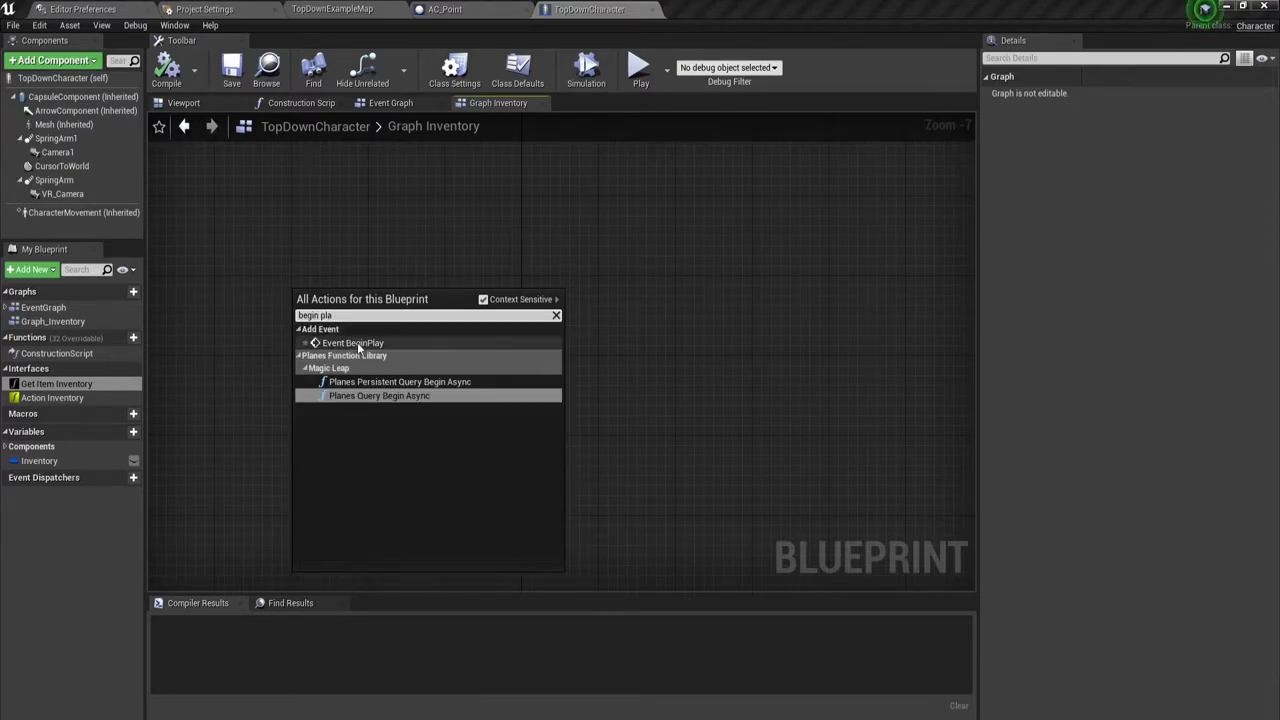
- Locate Event BeginPlay and pull it out of the camera-switching comment box
{"action": "left_click", "coordinate": [357, 342]}
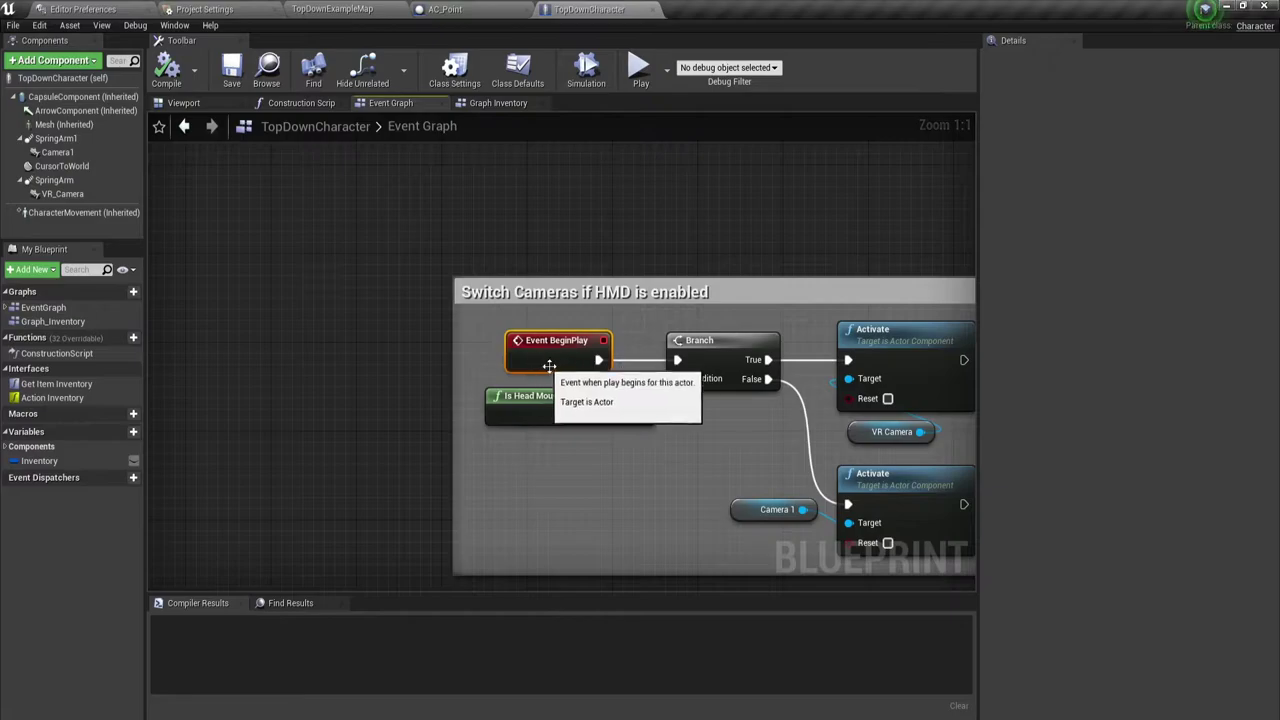
{"action": "left_click_drag", "start_coordinate": [706, 310], "coordinate": [438, 256]}
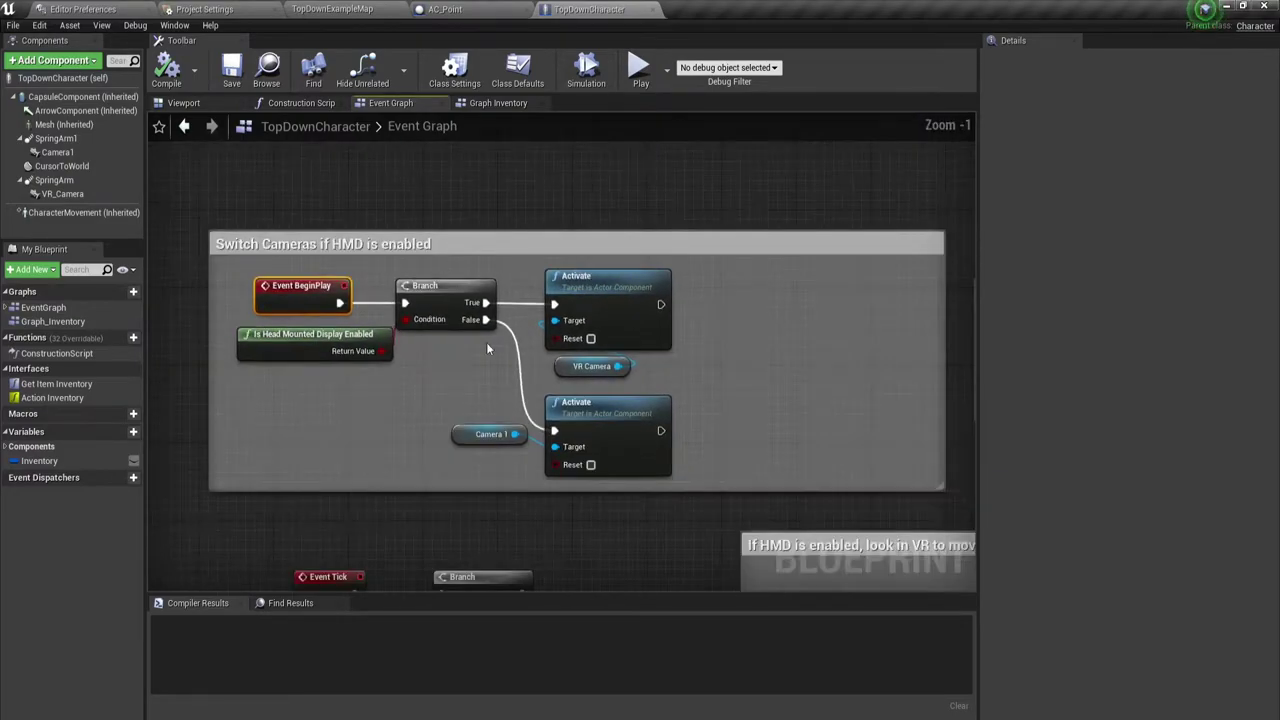
{"action": "scroll", "coordinate": [504, 331], "scroll_direction": "down", "scroll_amount": 1}
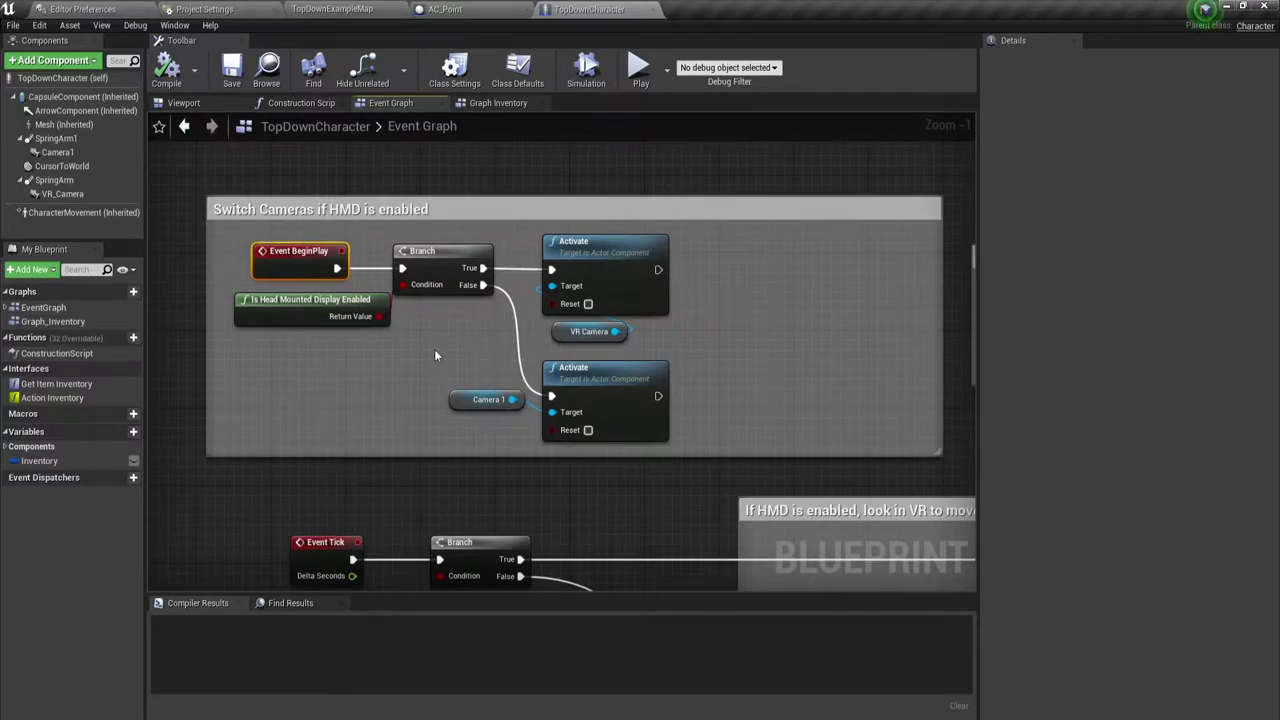
{"action": "mouse_move", "coordinate": [434, 349]}
{"action": "right_mouse_down"}
{"action": "mouse_move", "coordinate": [425, 327]}
{"action": "mouse_move", "coordinate": [477, 377]}
{"action": "mouse_move", "coordinate": [597, 439]}
{"action": "right_mouse_up"}
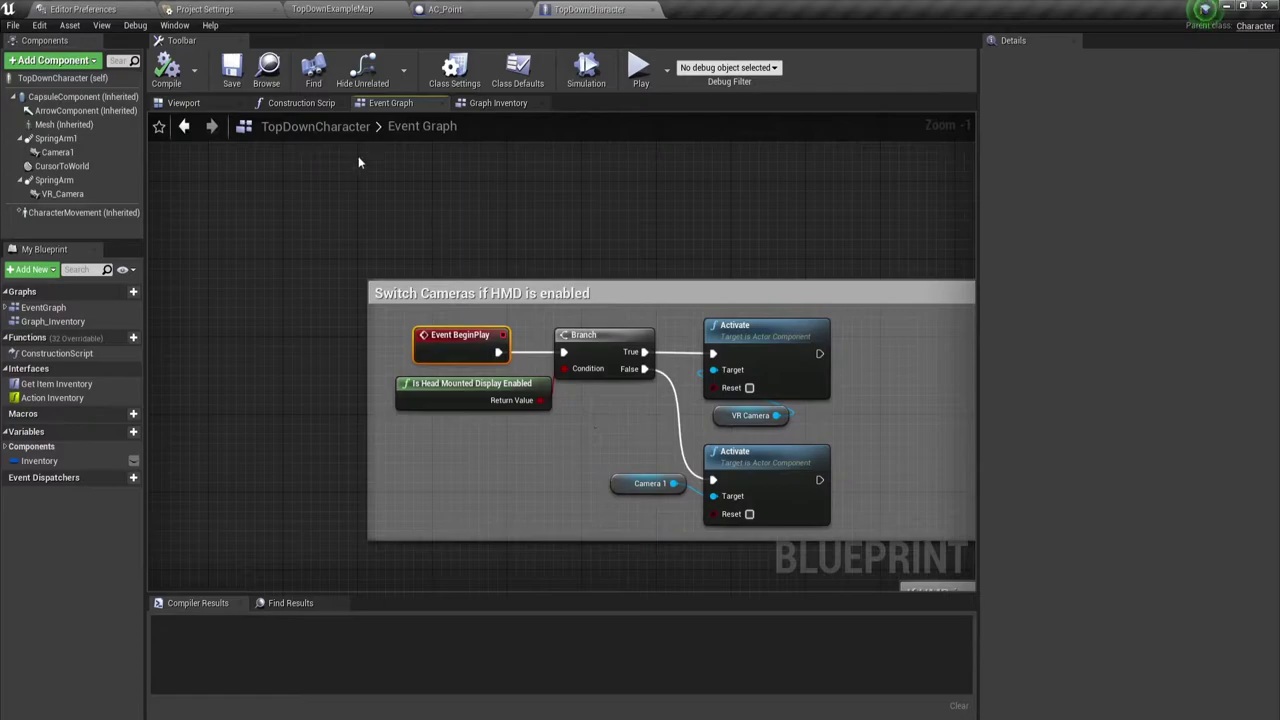
{"action": "scroll", "coordinate": [453, 273], "scroll_direction": "down", "scroll_amount": 2}
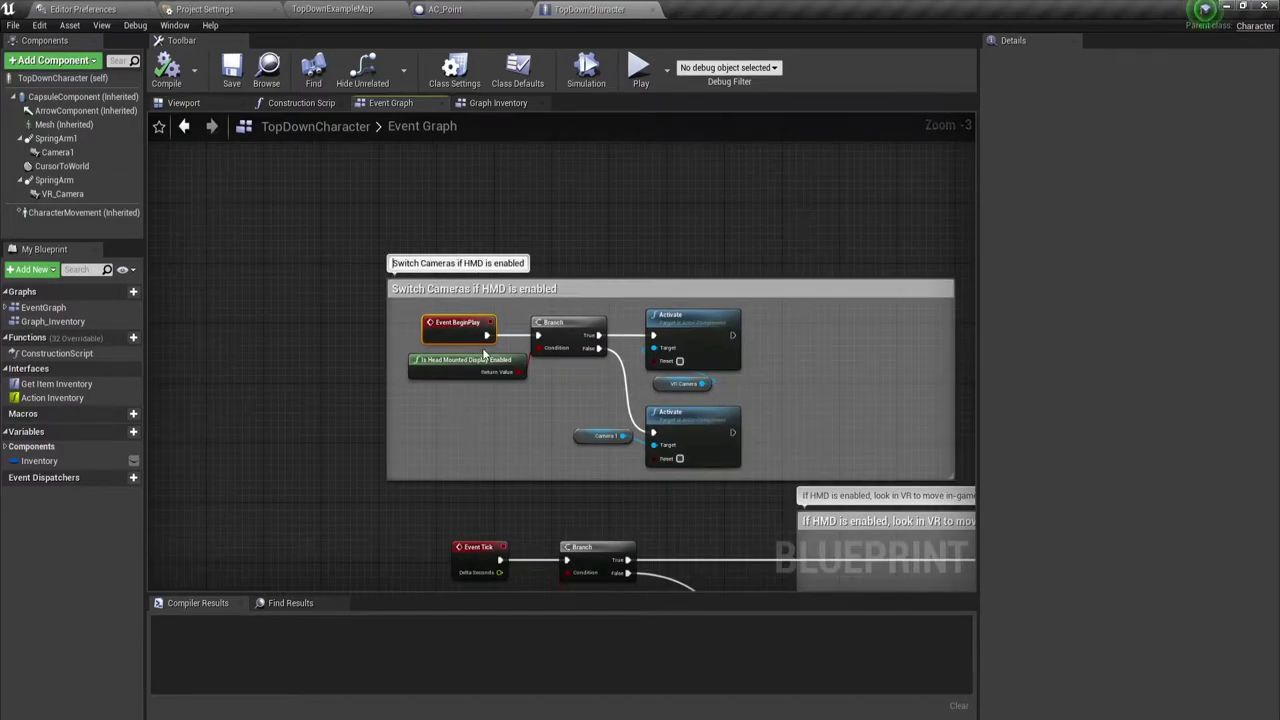
{"action": "right_click_drag", "start_coordinate": [485, 355], "coordinate": [470, 466]}
{"action": "mouse_move", "coordinate": [433, 441]}
{"action": "left_mouse_down"}
{"action": "mouse_move", "coordinate": [309, 366]}
{"action": "mouse_move", "coordinate": [242, 281]}
{"action": "left_mouse_up"}
{"action": "right_click_drag", "start_coordinate": [520, 290], "coordinate": [523, 322]}
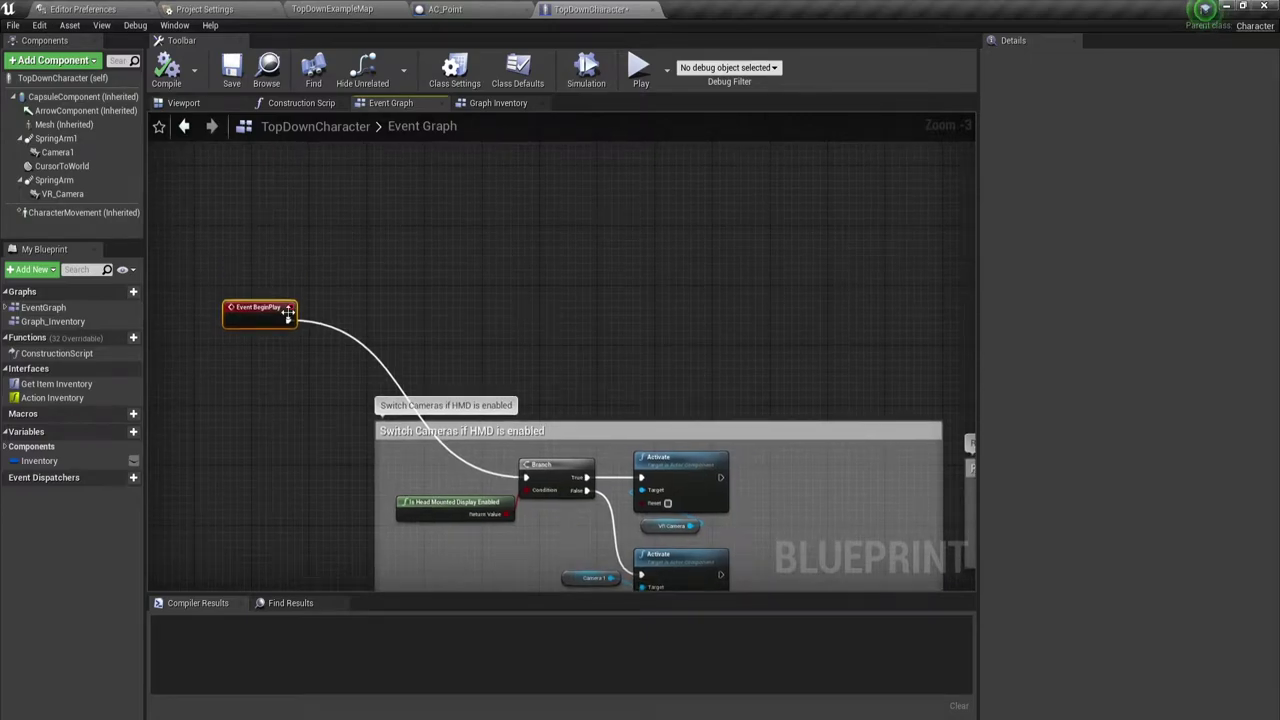
- Add a Sequence node after Event BeginPlay and wire its Then 1 to the camera Branch
{"action": "left_click_drag", "start_coordinate": [288, 318], "coordinate": [343, 325]}
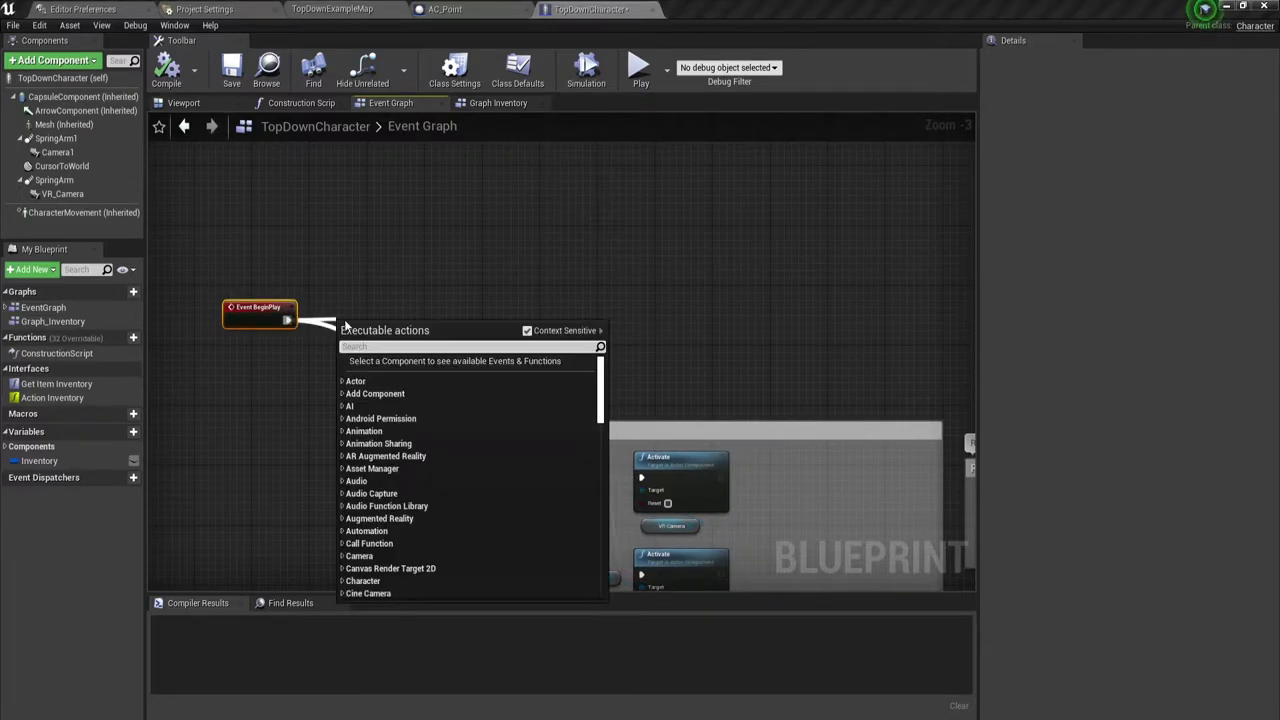
{"action": "type", "text": "seq"}
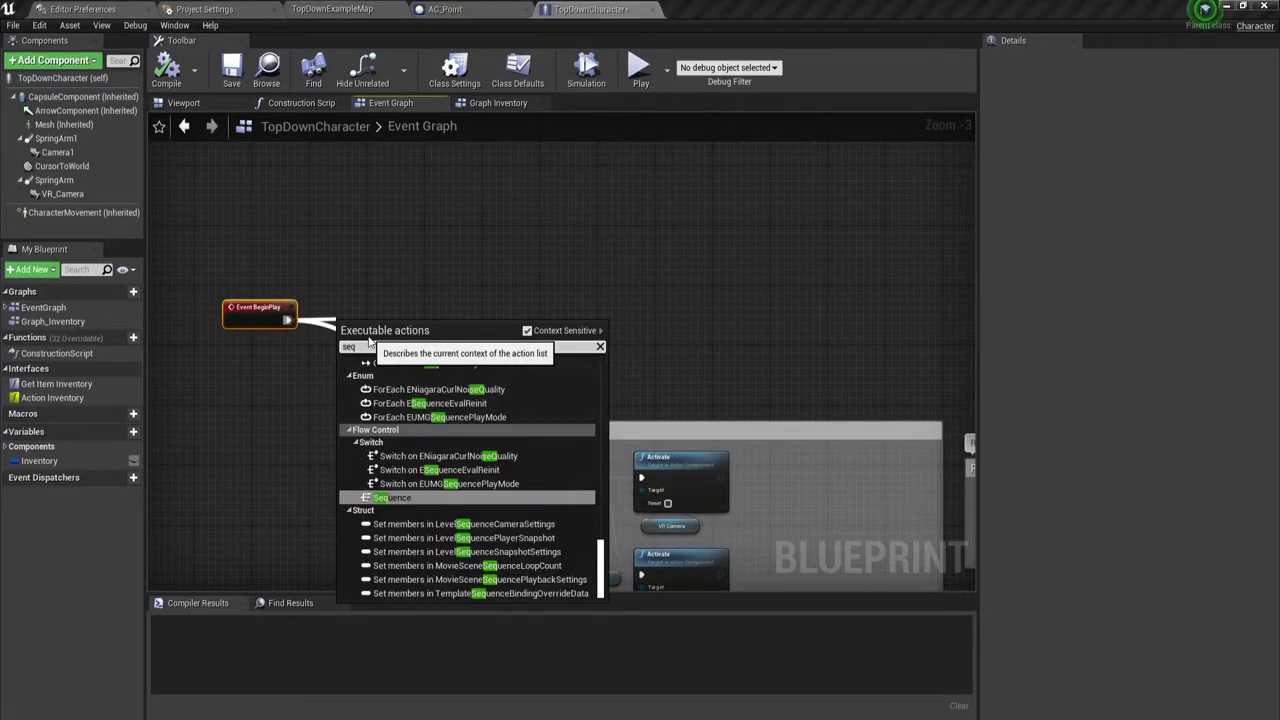
{"action": "left_click", "coordinate": [392, 503]}
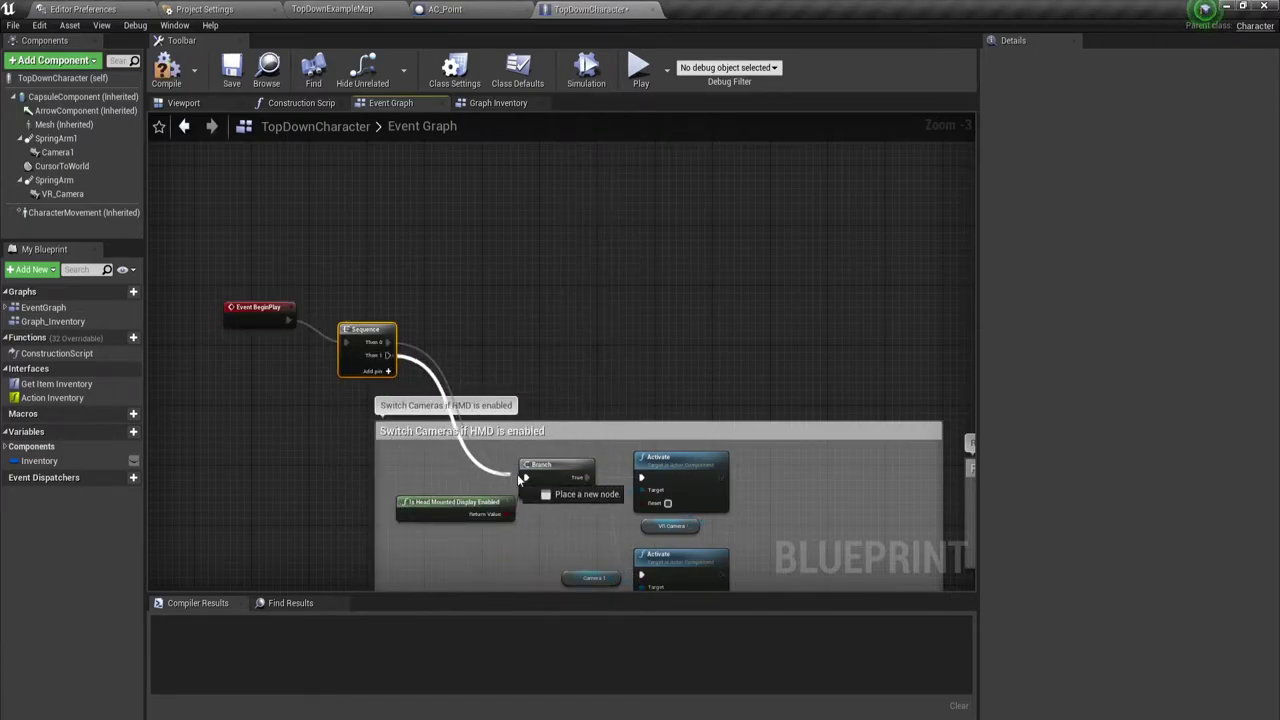
{"action": "left_click_drag", "start_coordinate": [388, 355], "coordinate": [527, 478]}
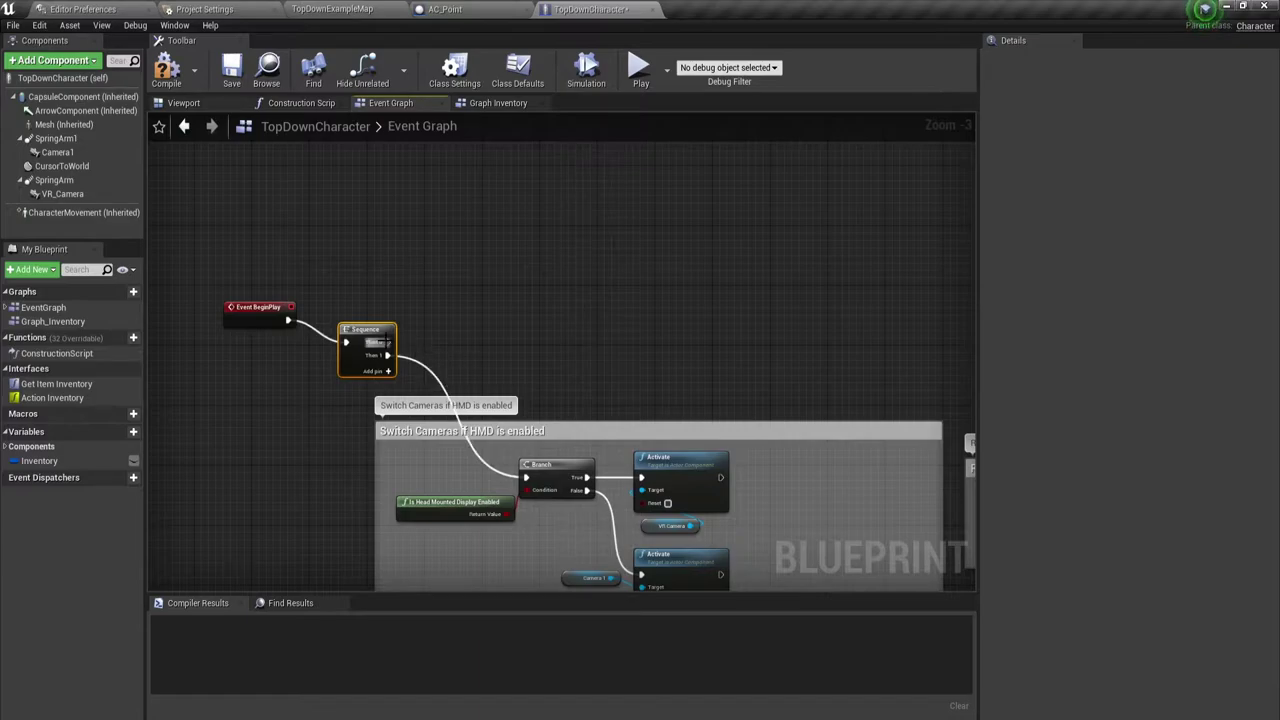
{"action": "left_click_drag", "start_coordinate": [387, 343], "coordinate": [467, 260]}
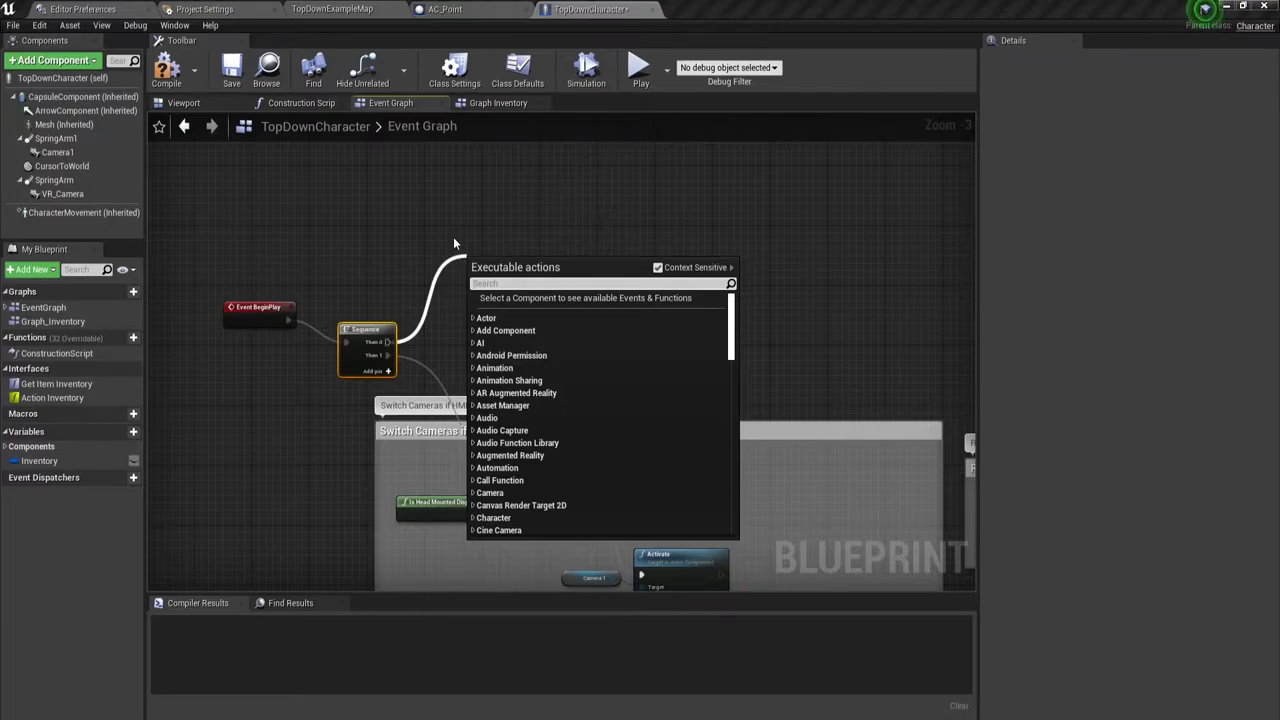
- Place an Inventory getter node in the graph, abandoning a 'res' action search
{"action": "left_click", "coordinate": [454, 242]}
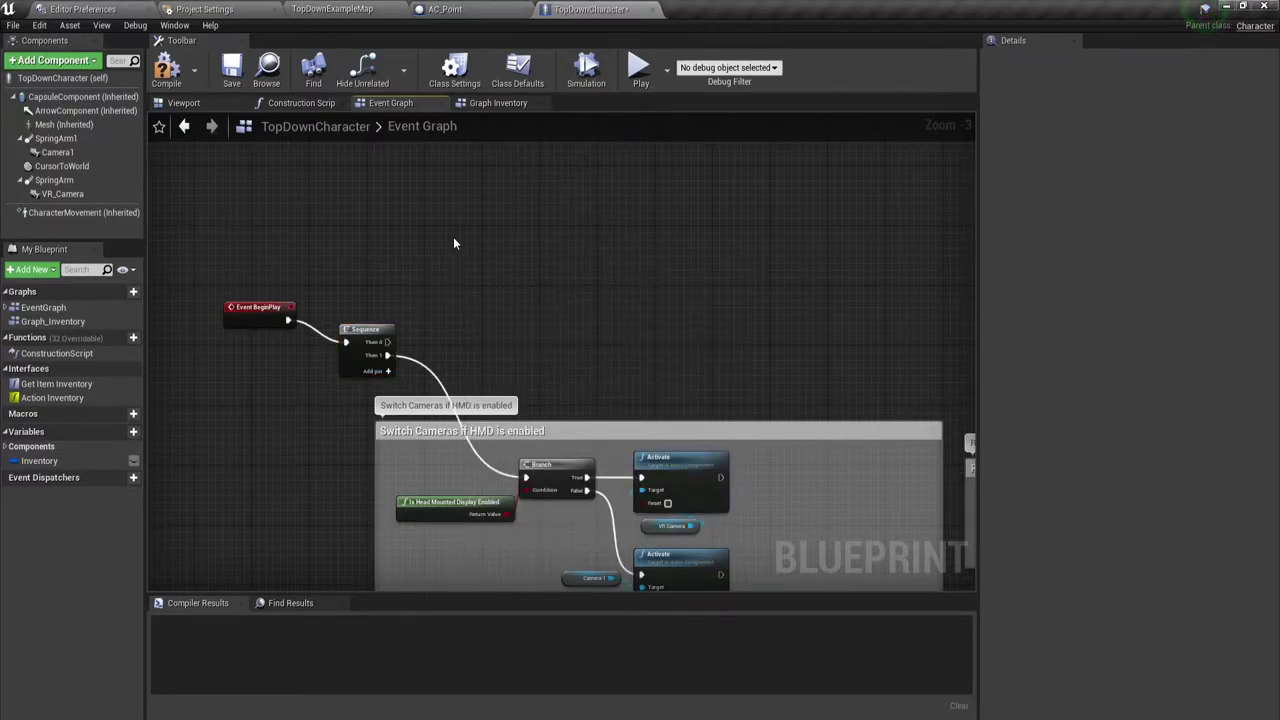
{"action": "left_click", "coordinate": [45, 461]}
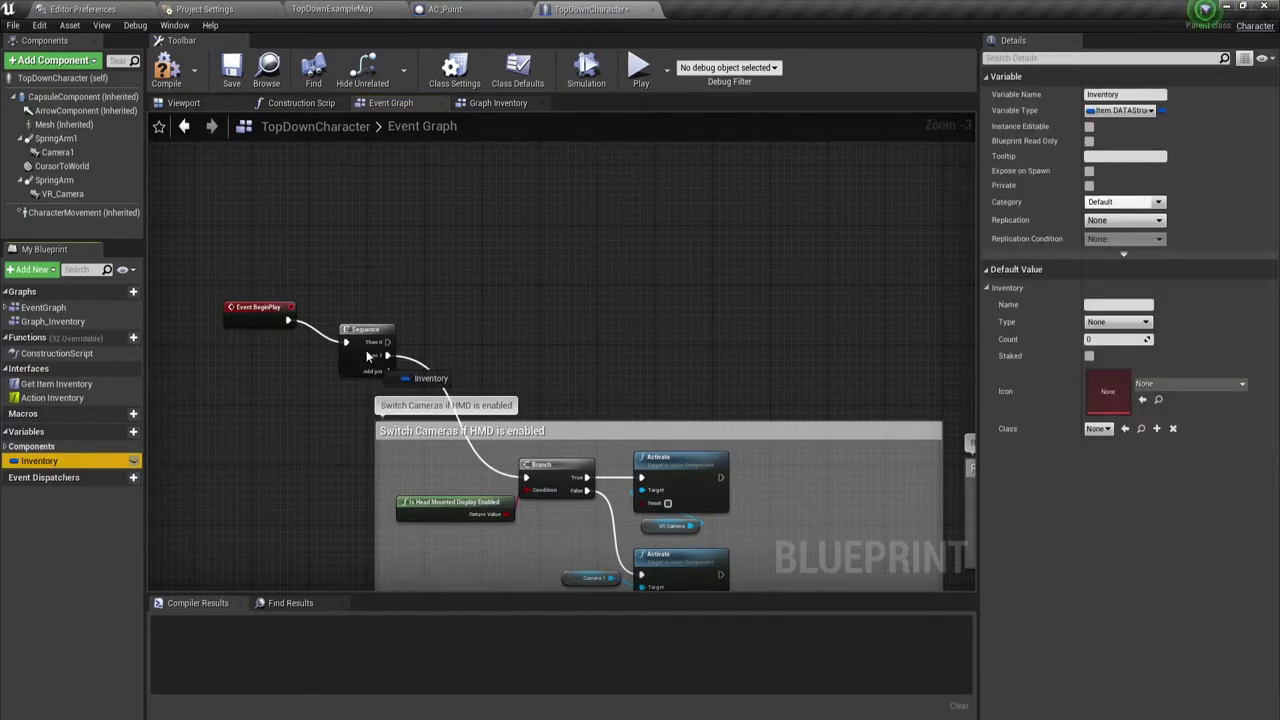
{"action": "left_click_drag", "start_coordinate": [52, 463], "coordinate": [498, 228]}
{"action": "left_click", "coordinate": [424, 295]}
{"action": "type", "text": "r"}
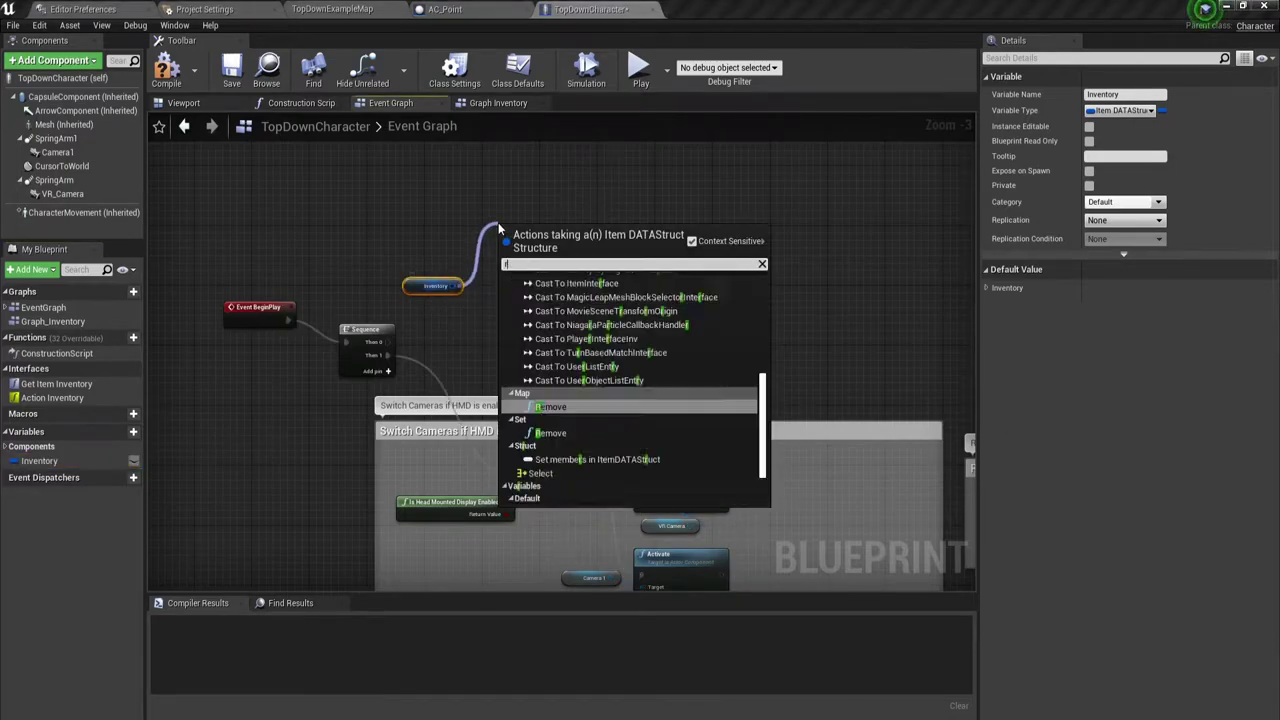
{"action": "type", "text": "e"}
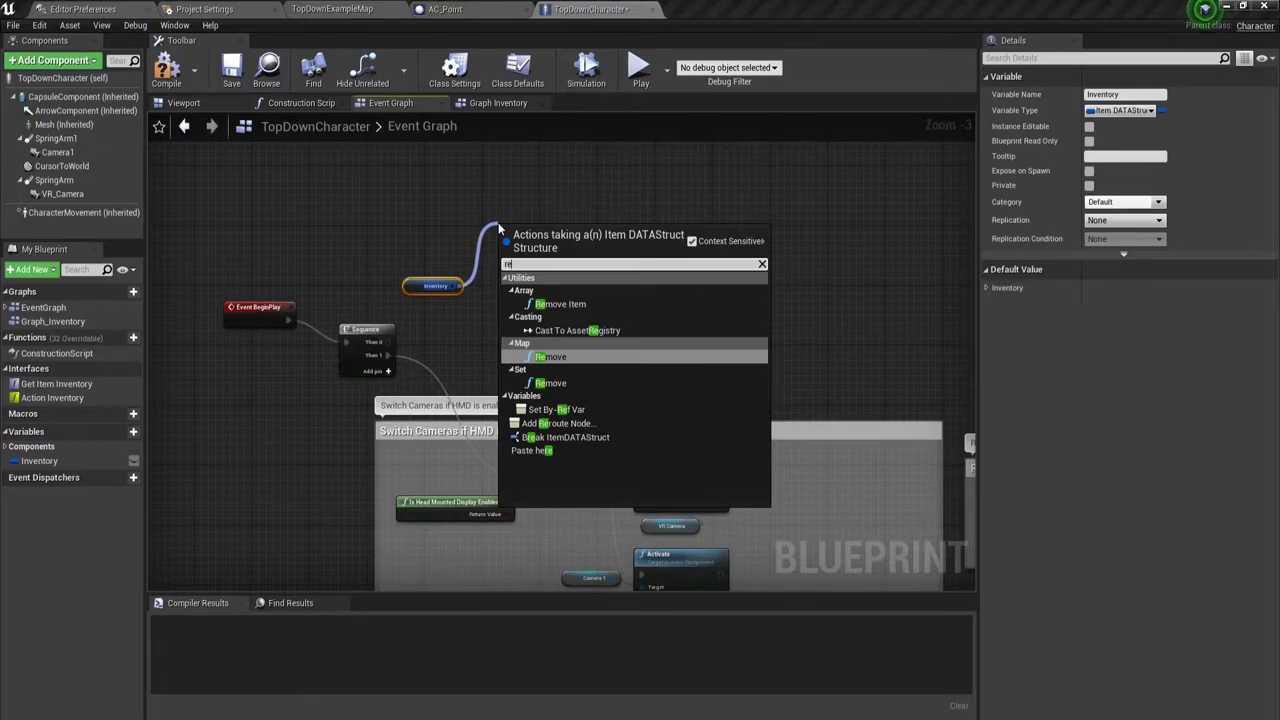
{"action": "type", "text": "s"}
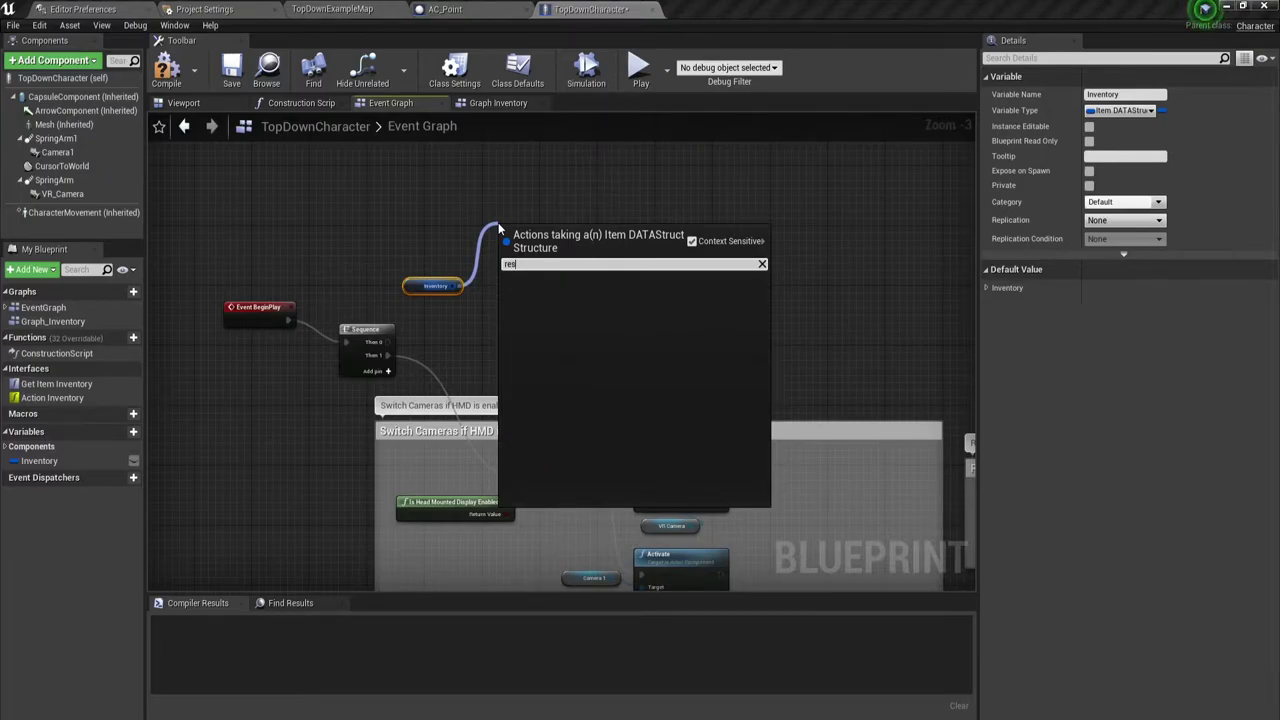
{"action": "key", "text": "BackSpace"}
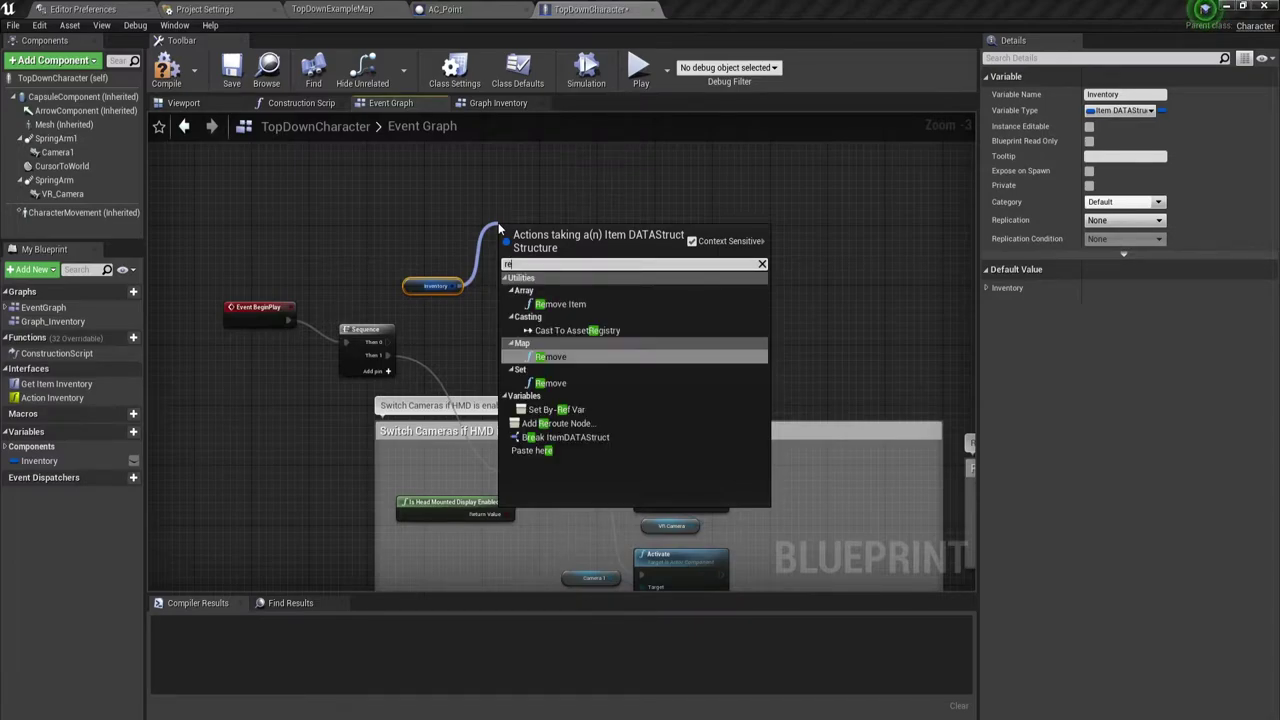
{"action": "key", "text": "BackSpace"}
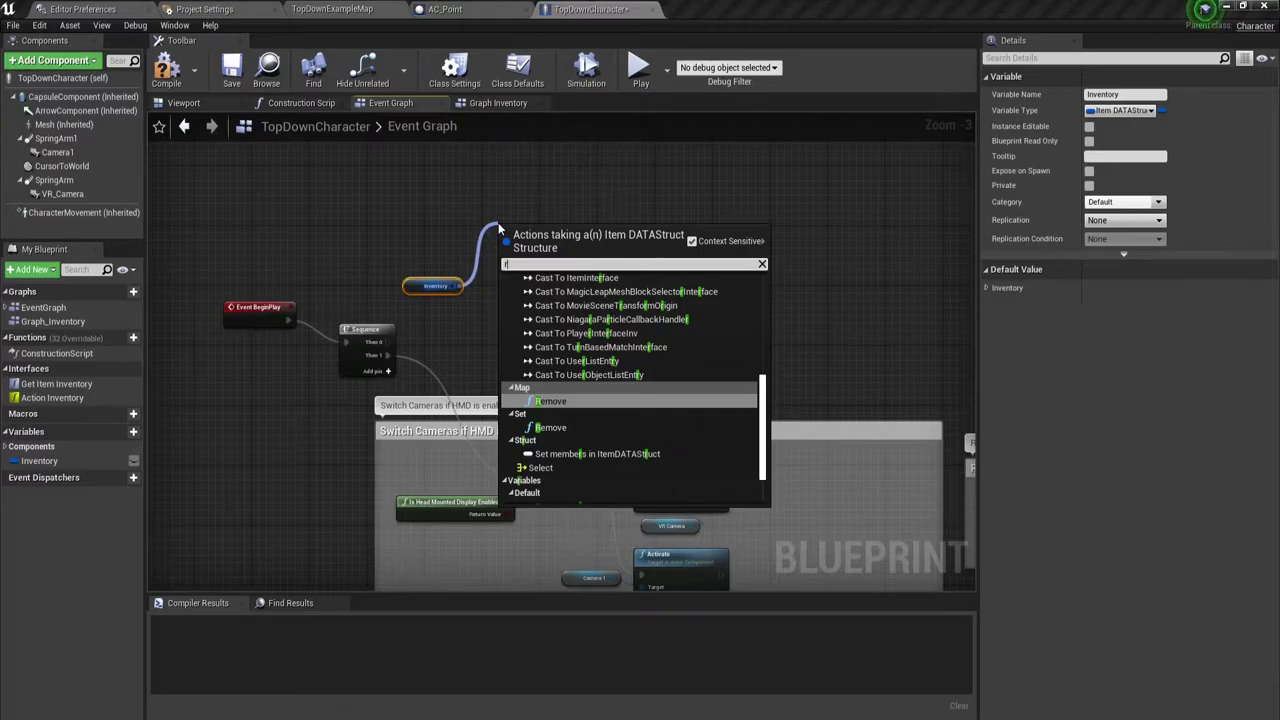
{"action": "key", "text": "Escape"}
- Change the Inventory variable's container type to Array
{"action": "left_click", "coordinate": [492, 189]}
{"action": "left_click", "coordinate": [433, 286]}
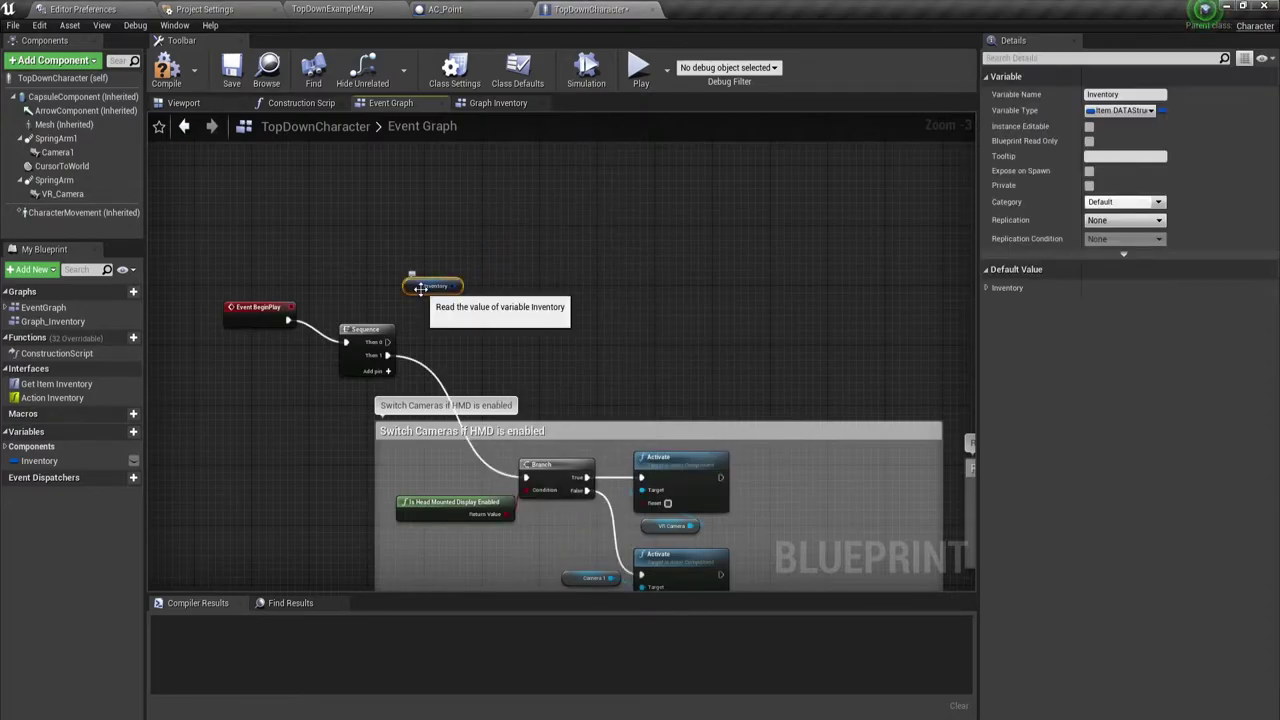
{"action": "left_click", "coordinate": [1161, 110]}
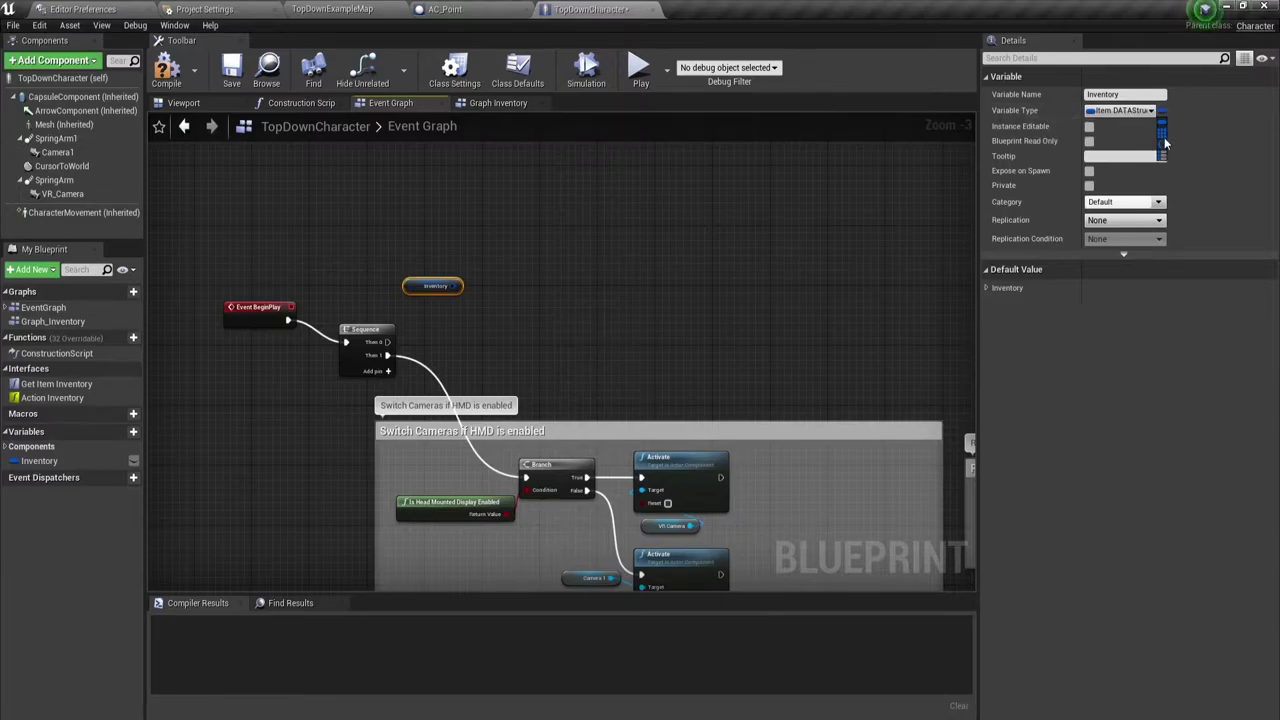
{"action": "left_click", "coordinate": [1163, 134]}
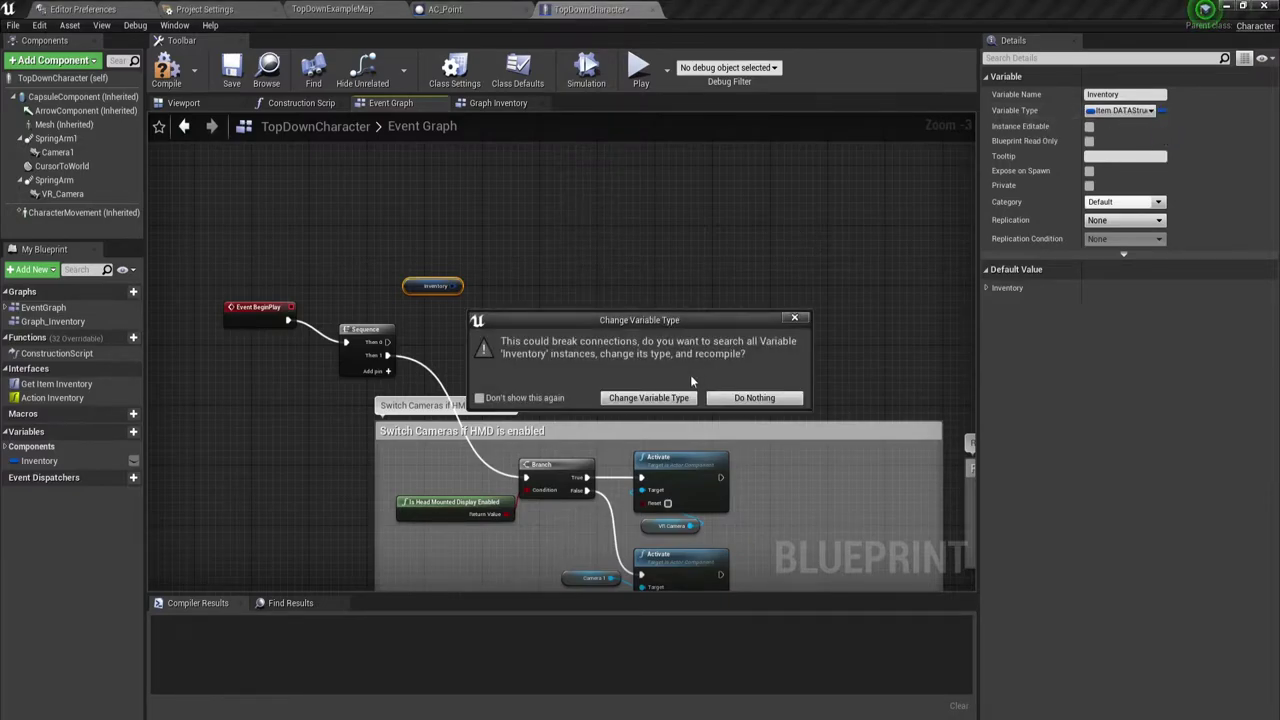
- Confirm the Inventory array type change and close the search results window
{"action": "left_click", "coordinate": [650, 398]}
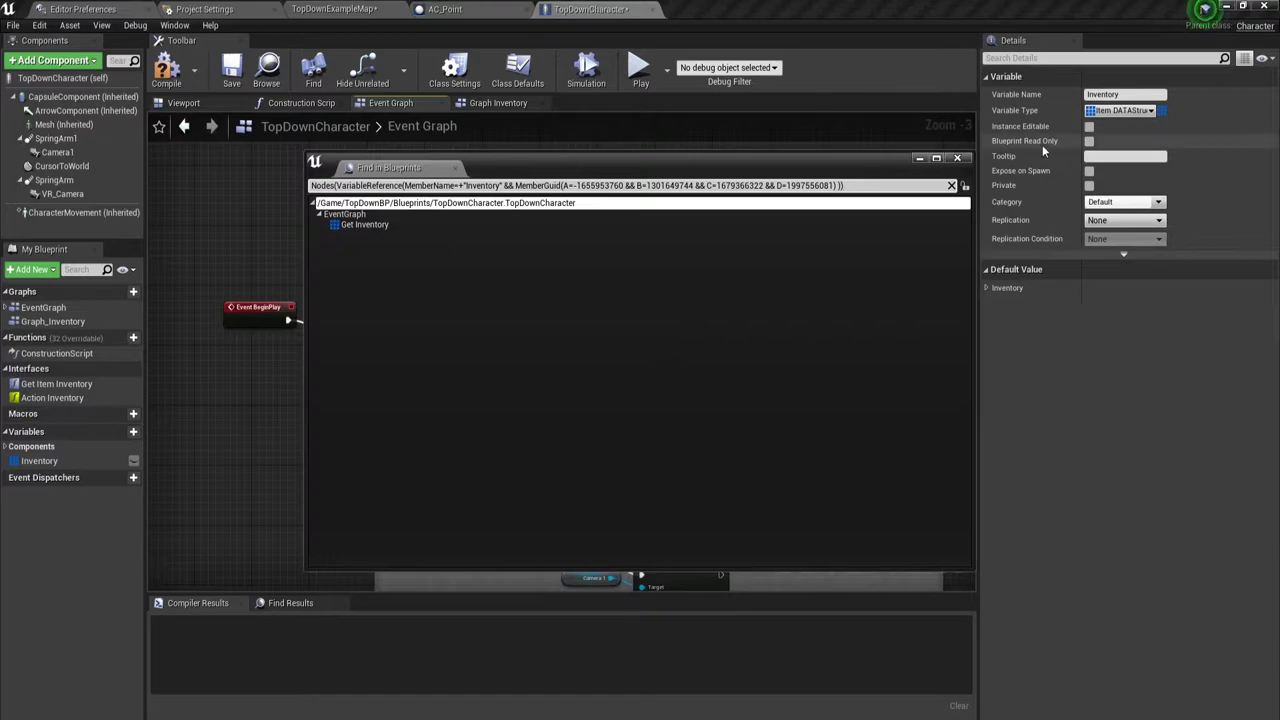
{"action": "left_click", "coordinate": [957, 158]}
{"action": "left_click", "coordinate": [498, 310]}
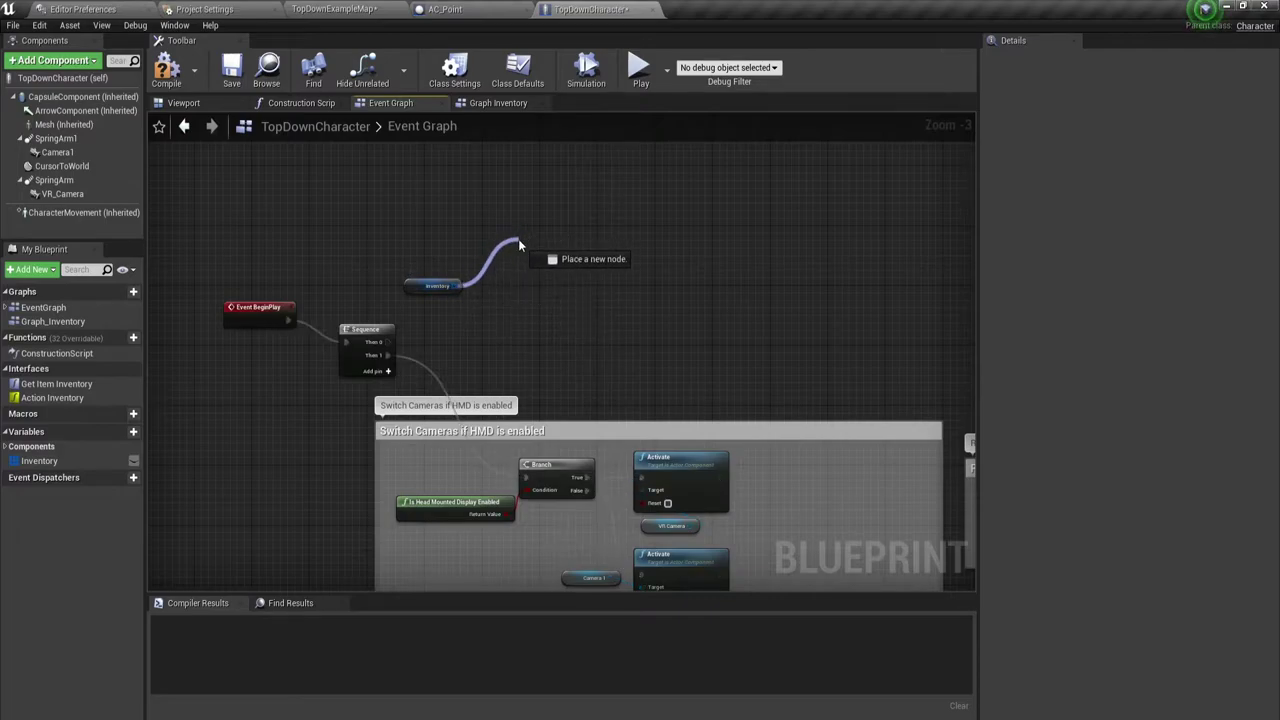
- Add a Resize node for the Inventory array after Sequence Then 0, with size 6
{"action": "left_click_drag", "start_coordinate": [456, 286], "coordinate": [519, 244]}
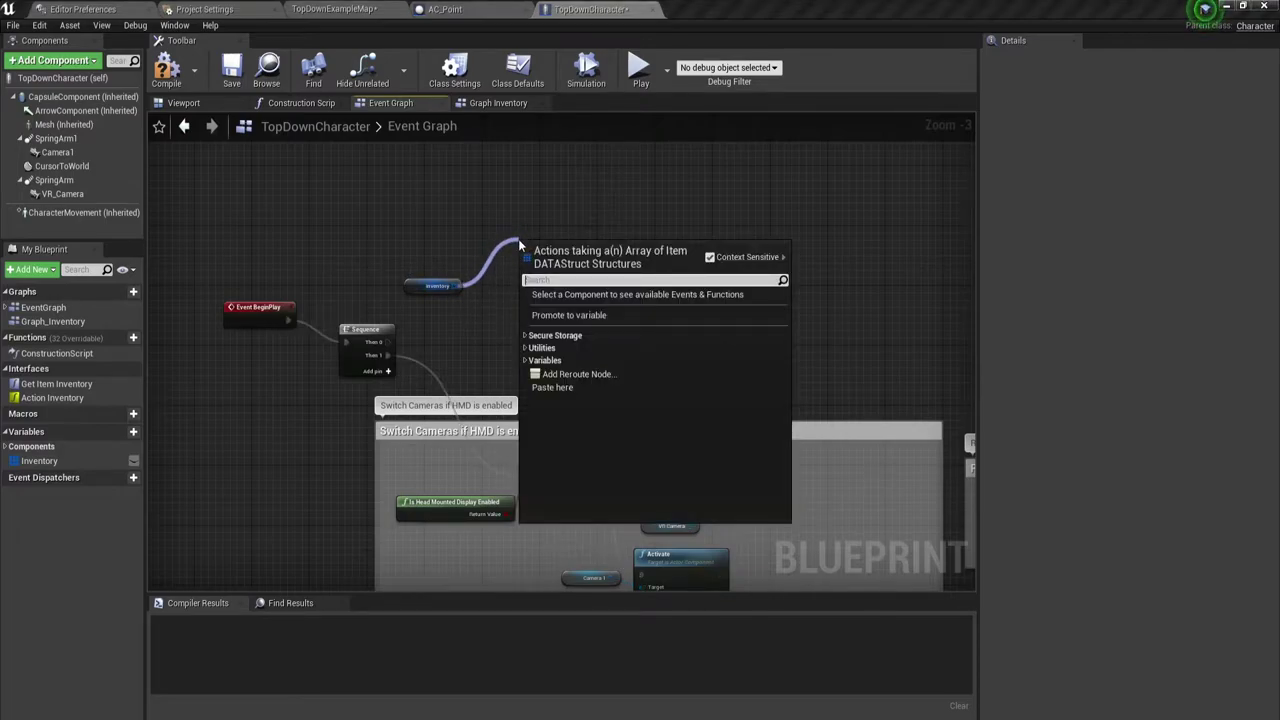
{"action": "type", "text": "res"}
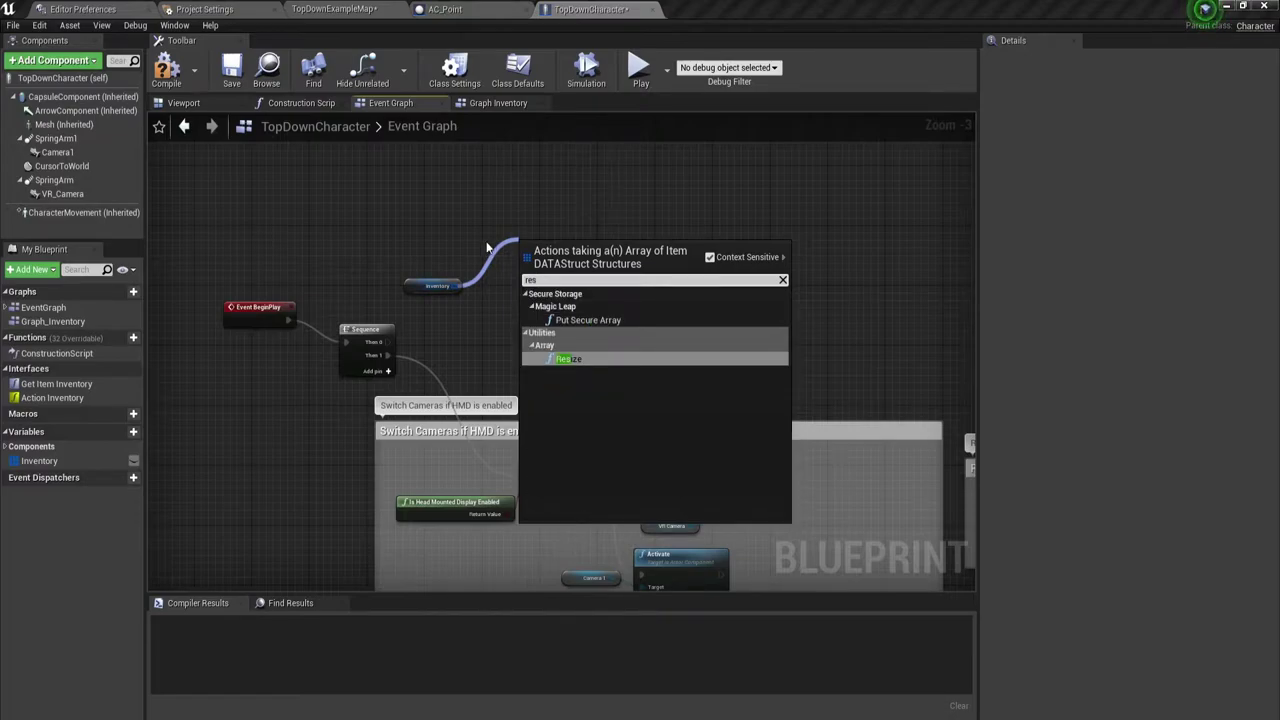
{"action": "left_click", "coordinate": [576, 362]}
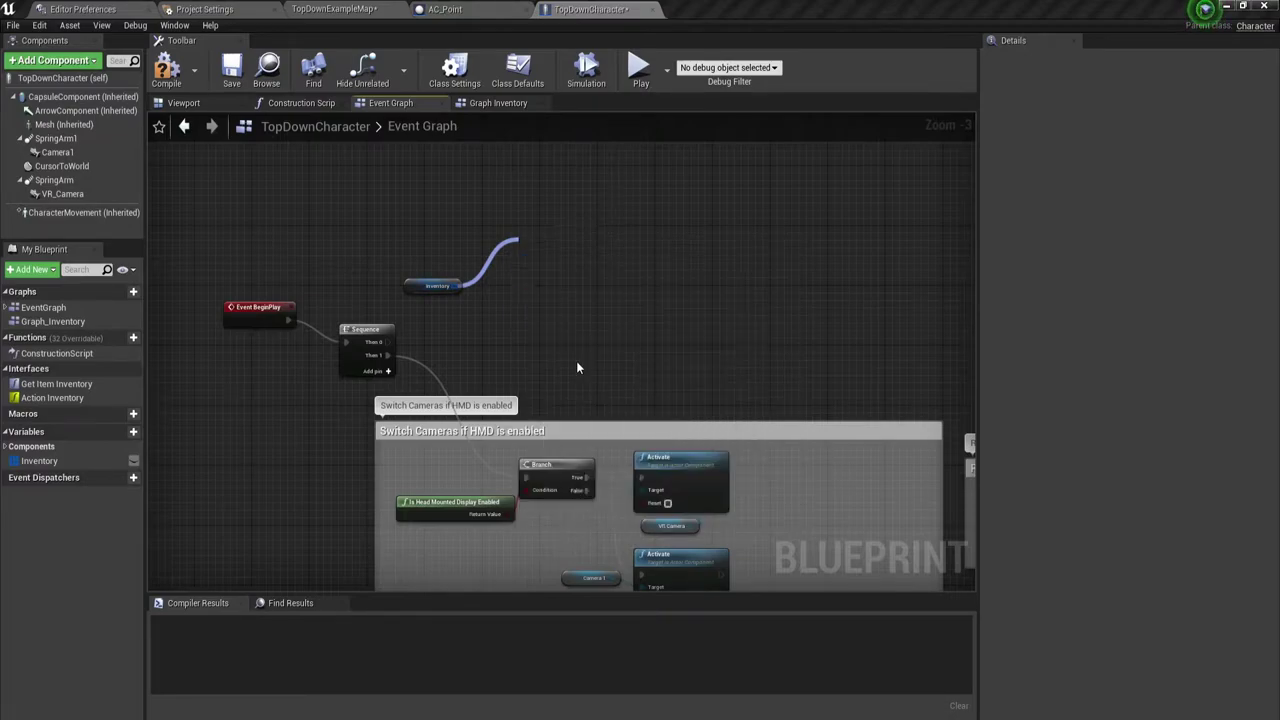
{"action": "left_click", "coordinate": [432, 286], "text": "ctrl"}
{"action": "left_click_drag", "start_coordinate": [551, 258], "coordinate": [486, 280]}
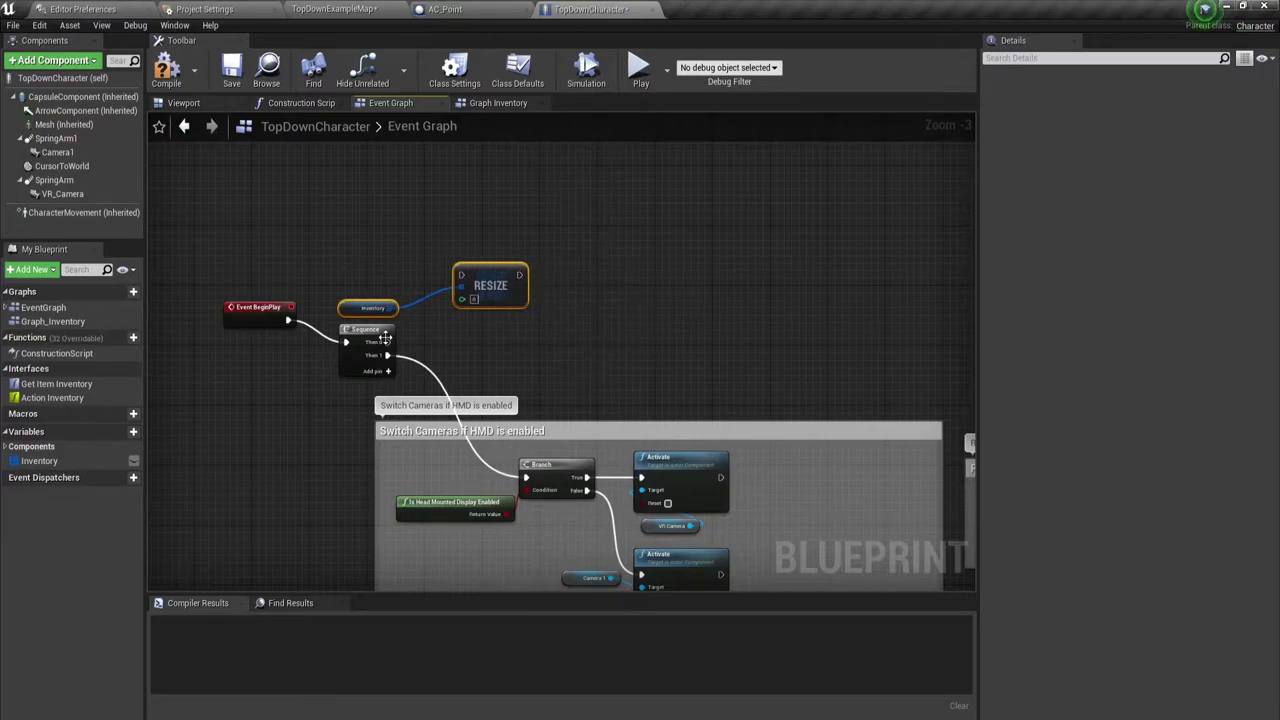
{"action": "mouse_move", "coordinate": [394, 340]}
{"action": "left_mouse_down"}
{"action": "mouse_move", "coordinate": [342, 362]}
{"action": "mouse_move", "coordinate": [377, 355]}
{"action": "mouse_move", "coordinate": [463, 283]}
{"action": "left_mouse_up"}
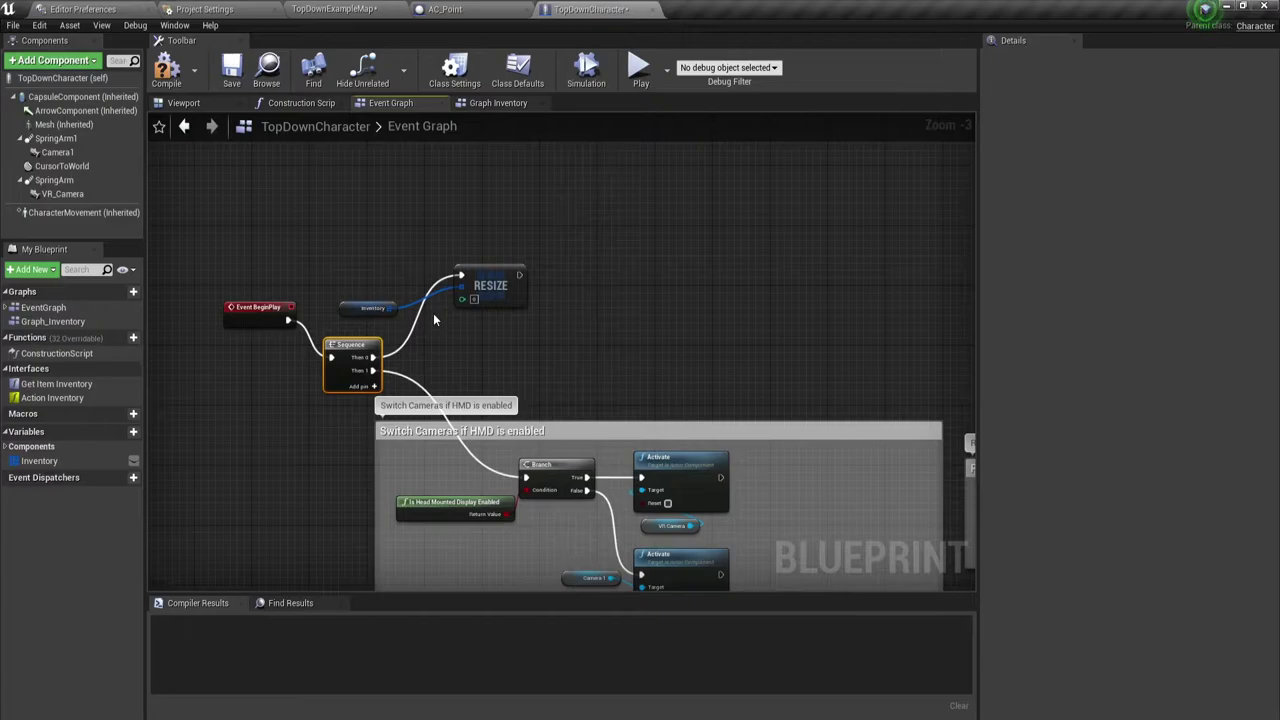
{"action": "left_click_drag", "start_coordinate": [365, 312], "coordinate": [474, 320]}
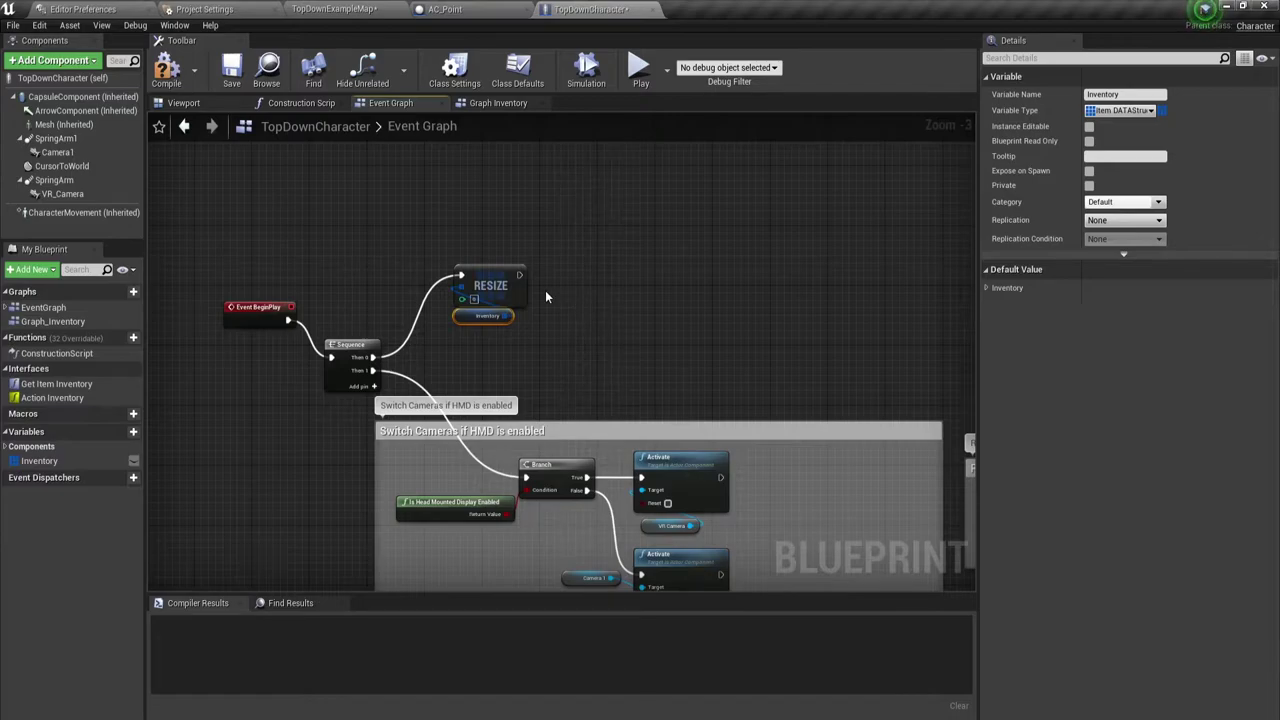
{"action": "scroll", "coordinate": [480, 296], "scroll_direction": "up", "scroll_amount": 3}
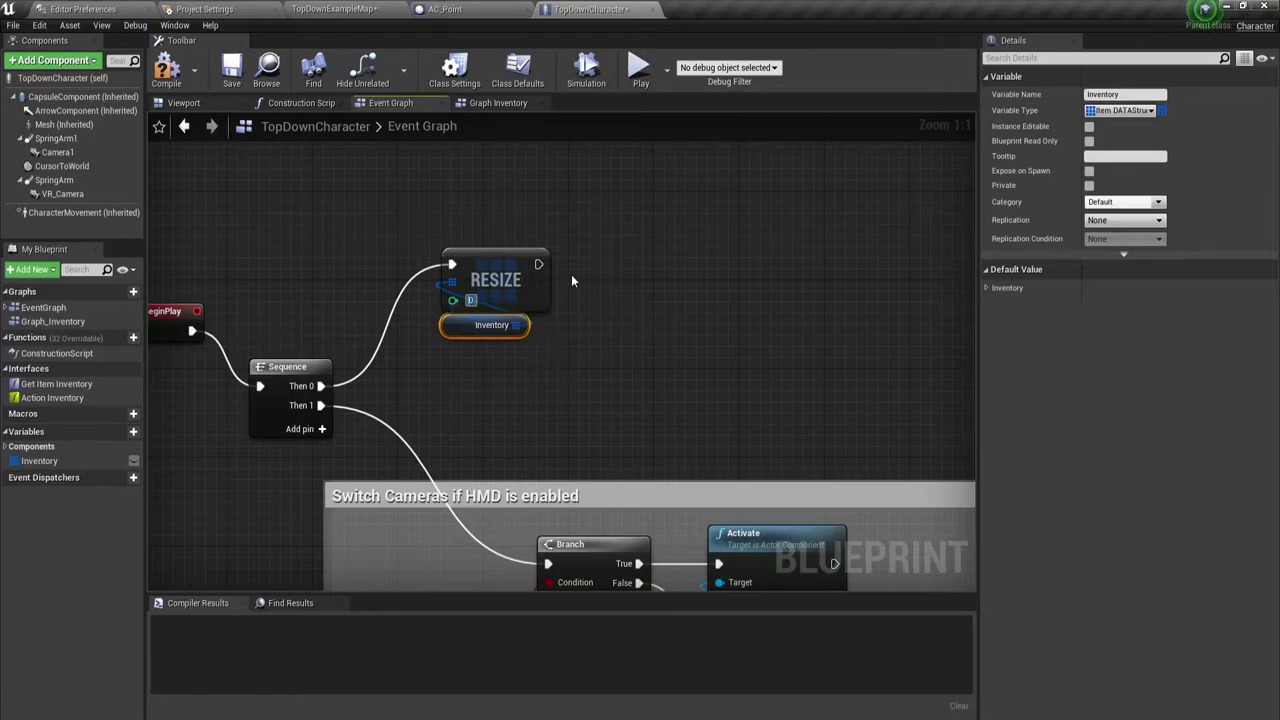
{"action": "type", "text": "6"}
{"action": "right_click_drag", "start_coordinate": [598, 358], "coordinate": [532, 405]}
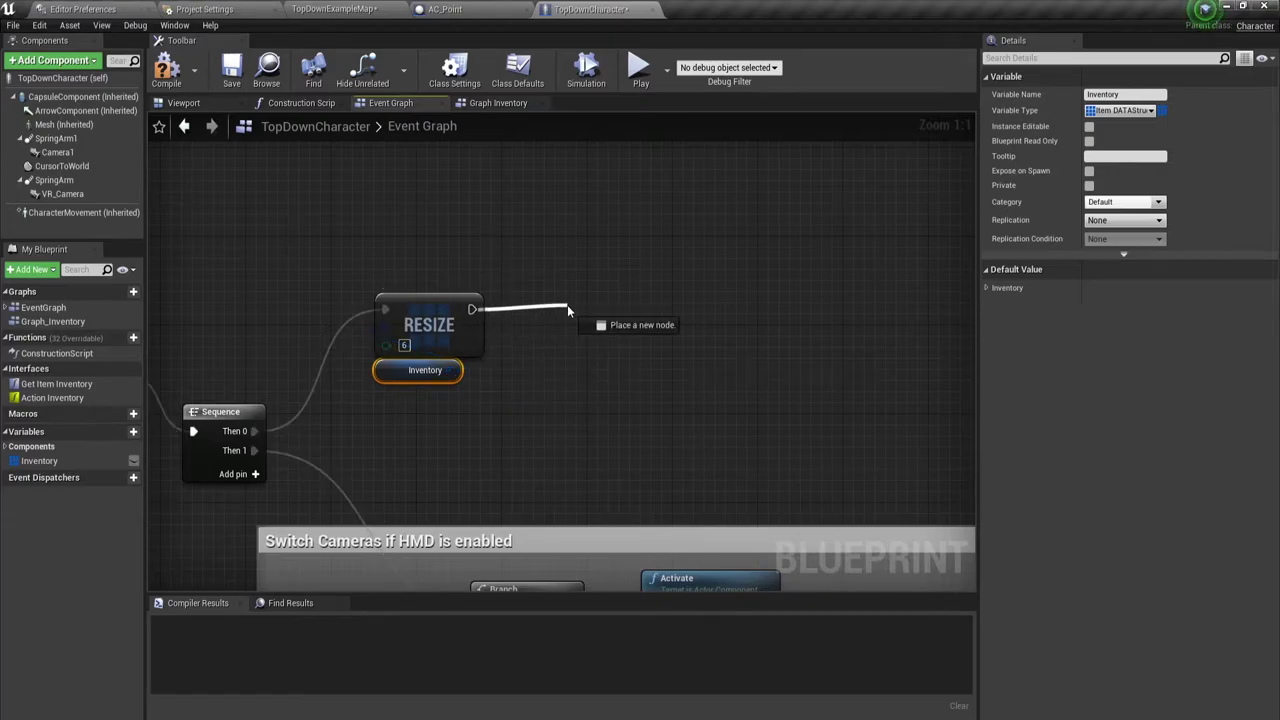
- Add a Create Widget node after RESIZE with its class set to WG_MainInventory
{"action": "left_click_drag", "start_coordinate": [550, 313], "coordinate": [567, 305]}
{"action": "type", "text": "create"}
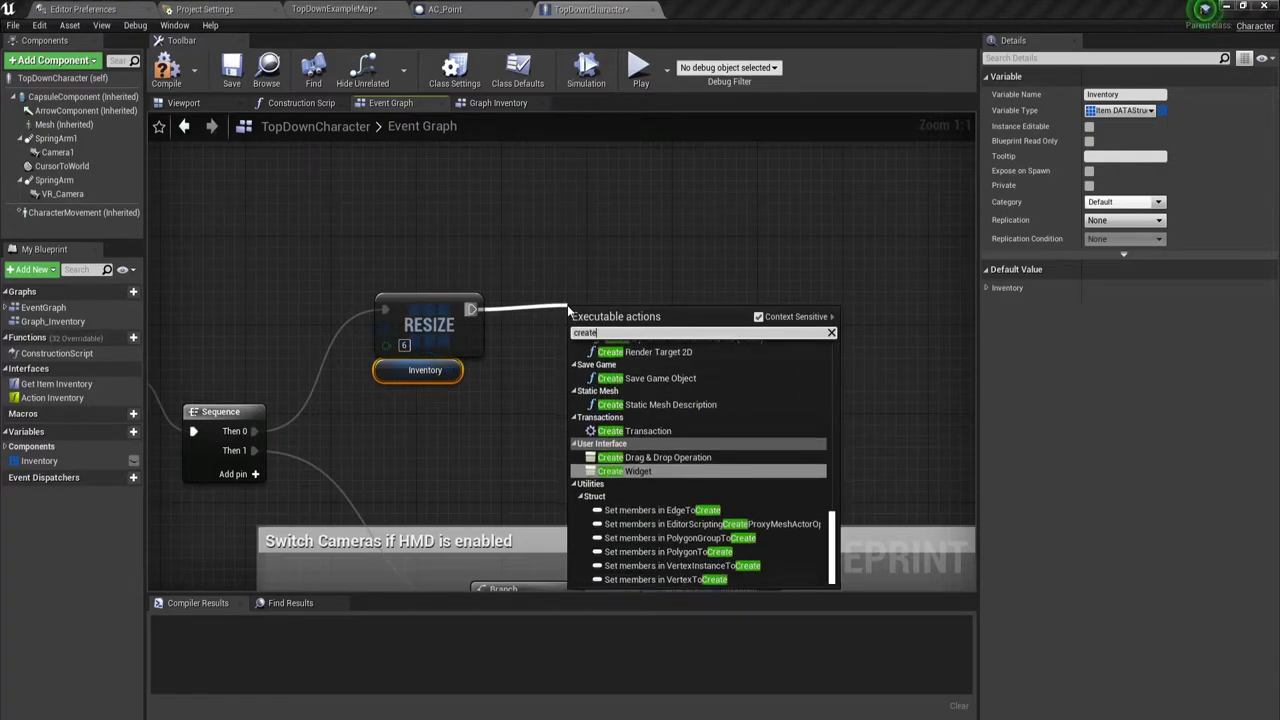
{"action": "left_click", "coordinate": [639, 471]}
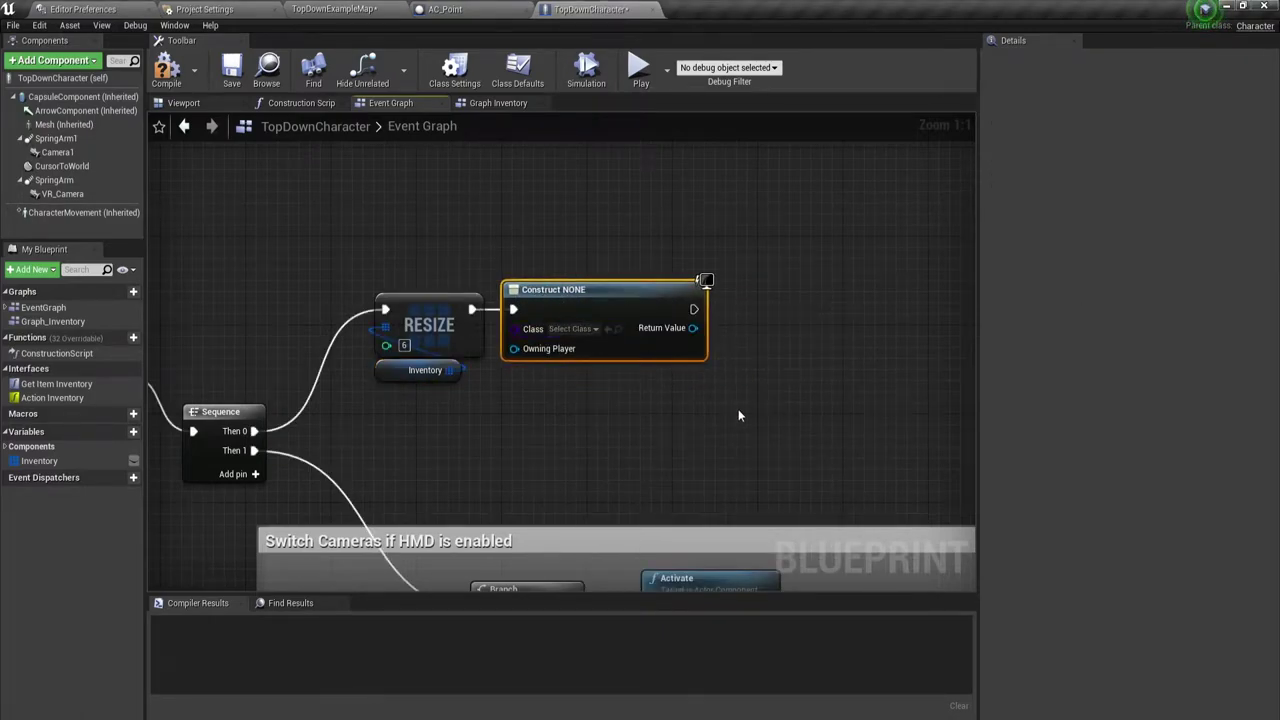
{"action": "right_click_drag", "start_coordinate": [693, 416], "coordinate": [469, 380]}
{"action": "left_click", "coordinate": [435, 316]}
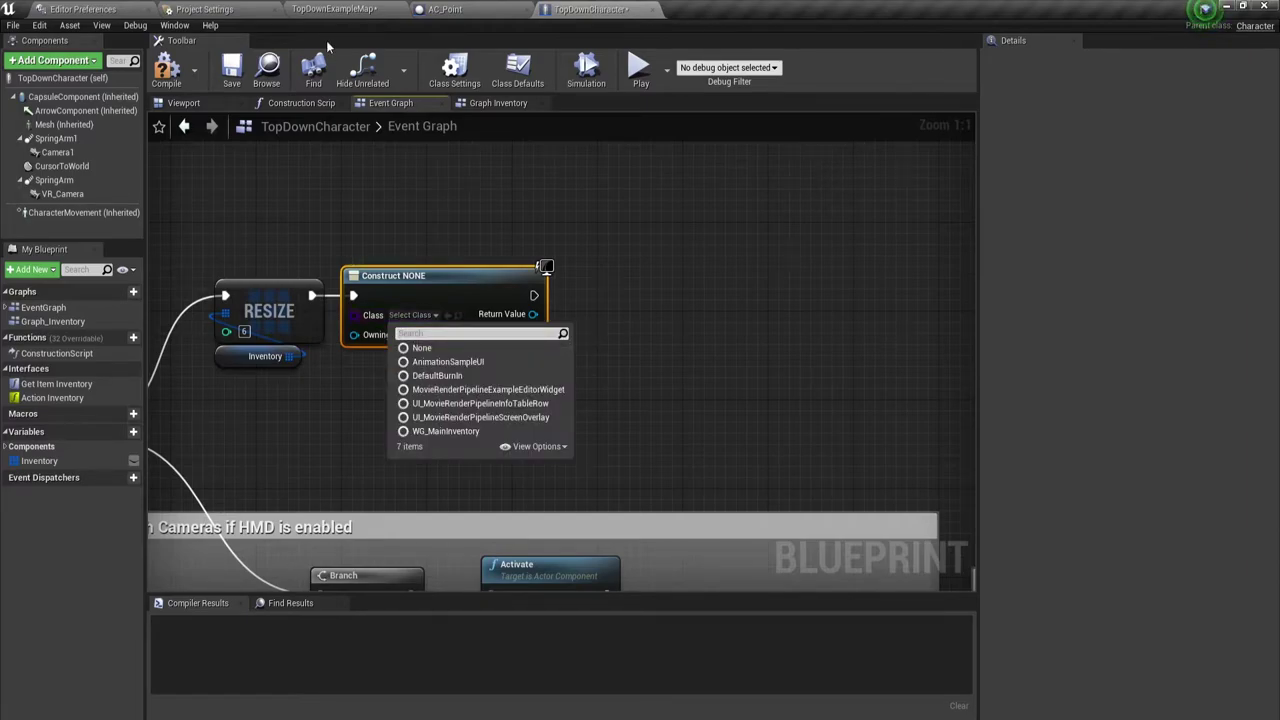
{"action": "left_click", "coordinate": [335, 10]}
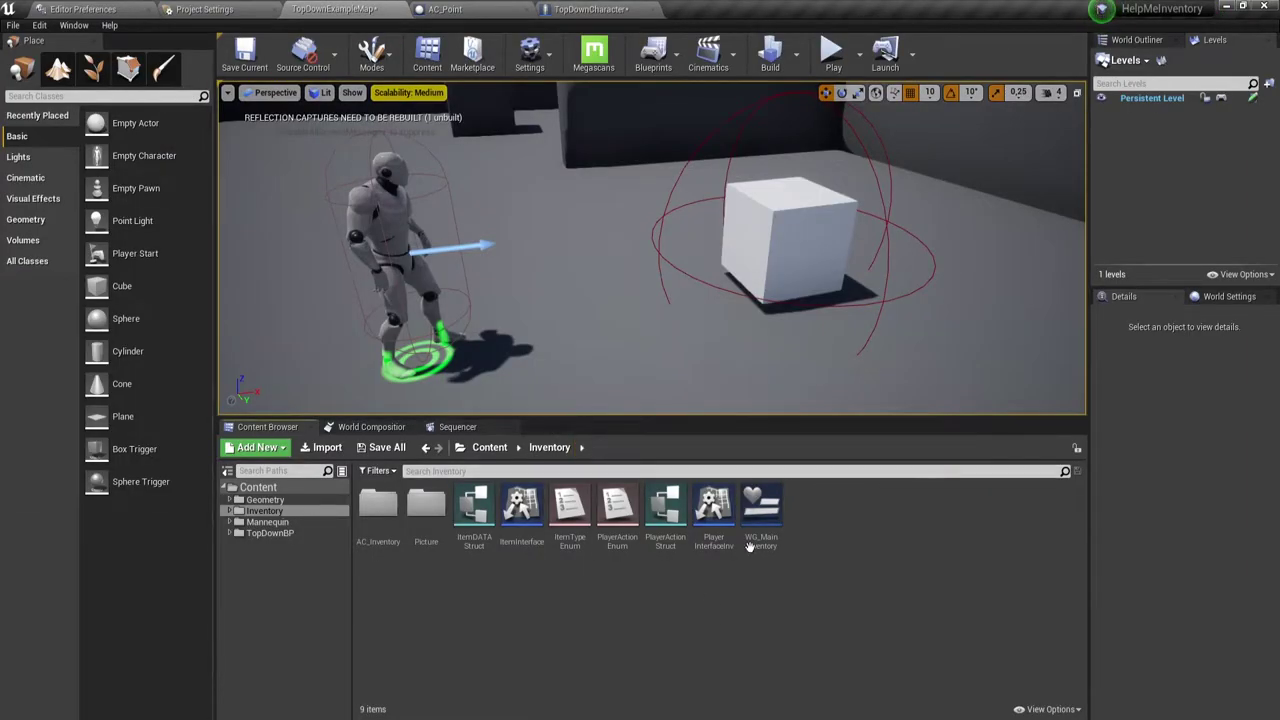
{"action": "double_click", "coordinate": [779, 525]}
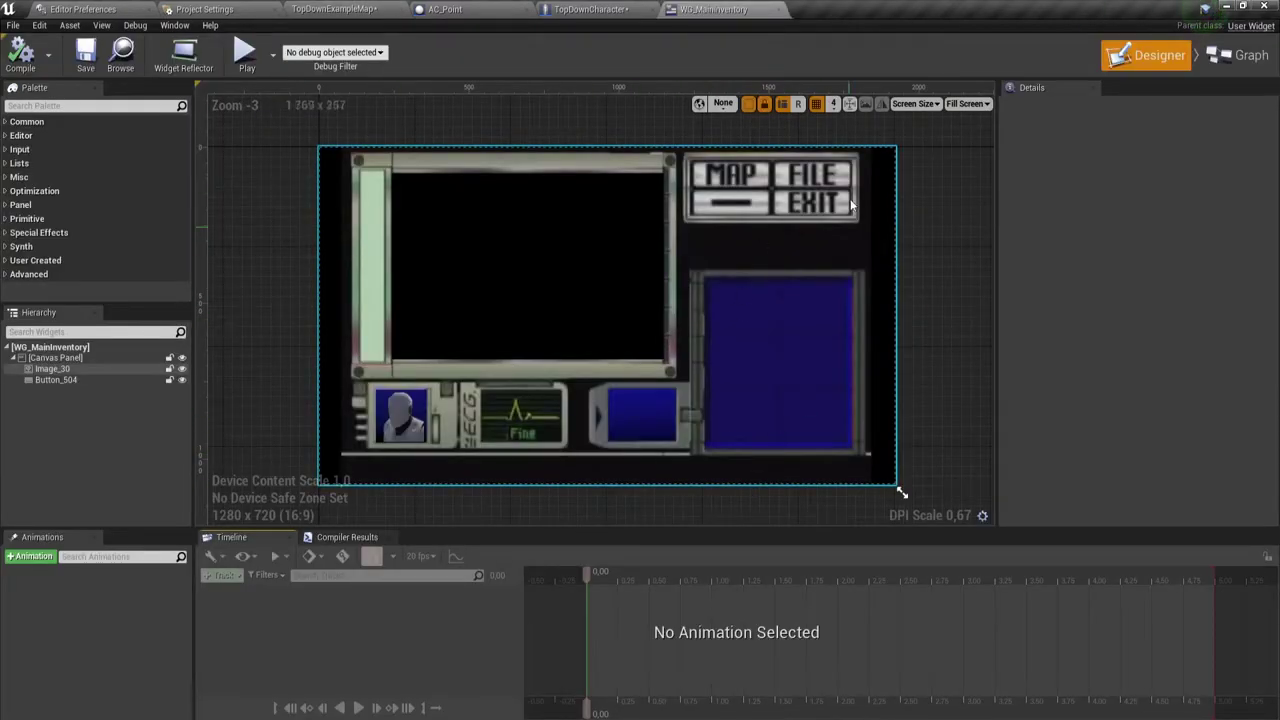
{"action": "left_click", "coordinate": [604, 10]}
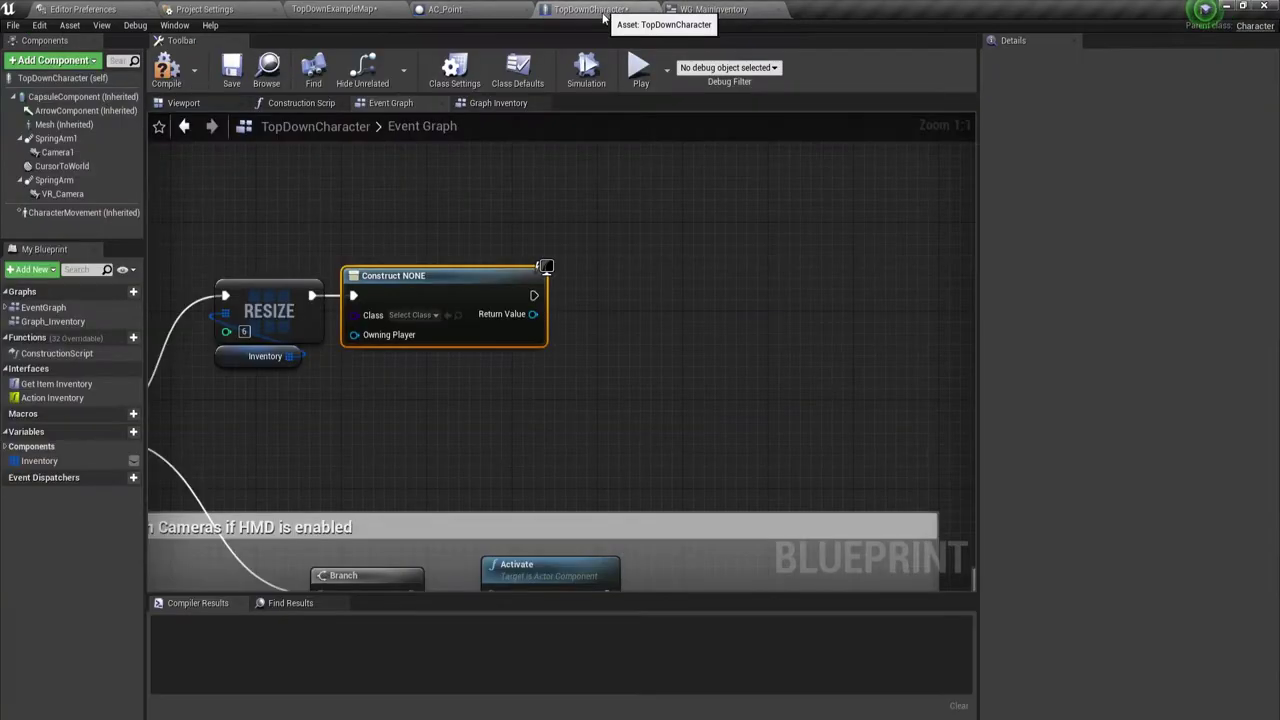
{"action": "left_click", "coordinate": [434, 316]}
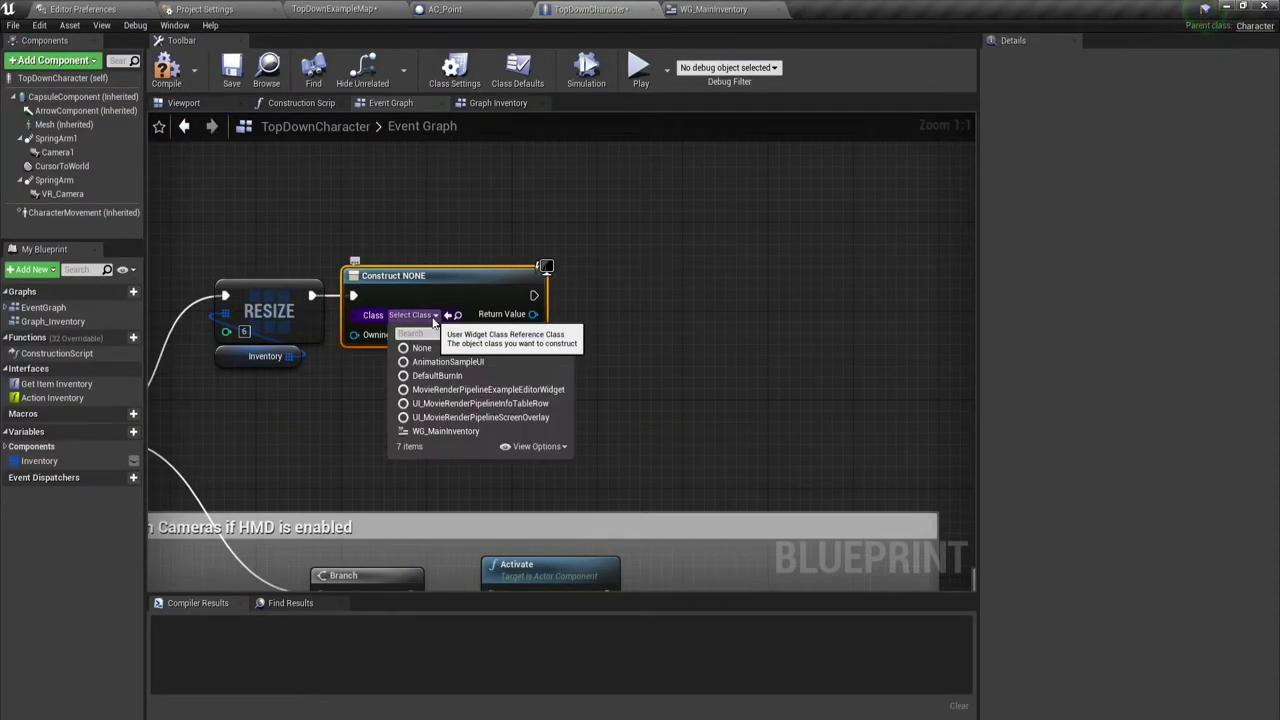
{"action": "left_click", "coordinate": [434, 431]}
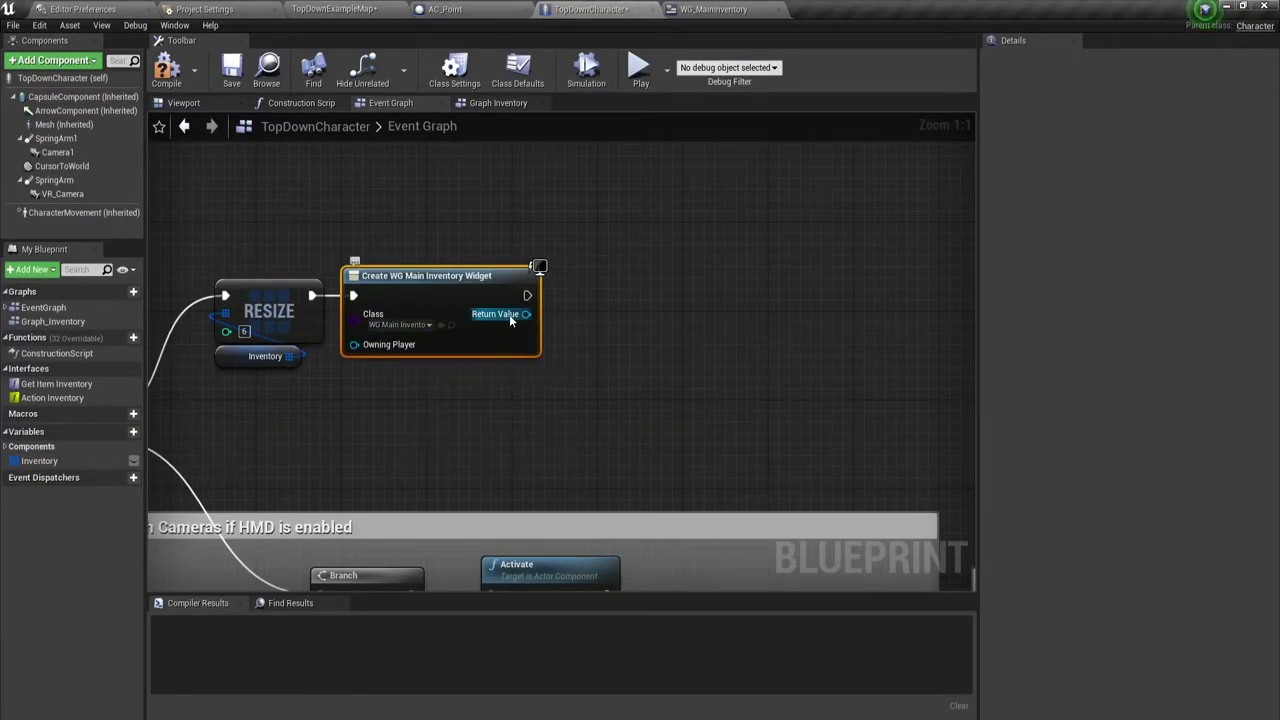
{"action": "left_click_drag", "start_coordinate": [526, 314], "coordinate": [583, 316]}
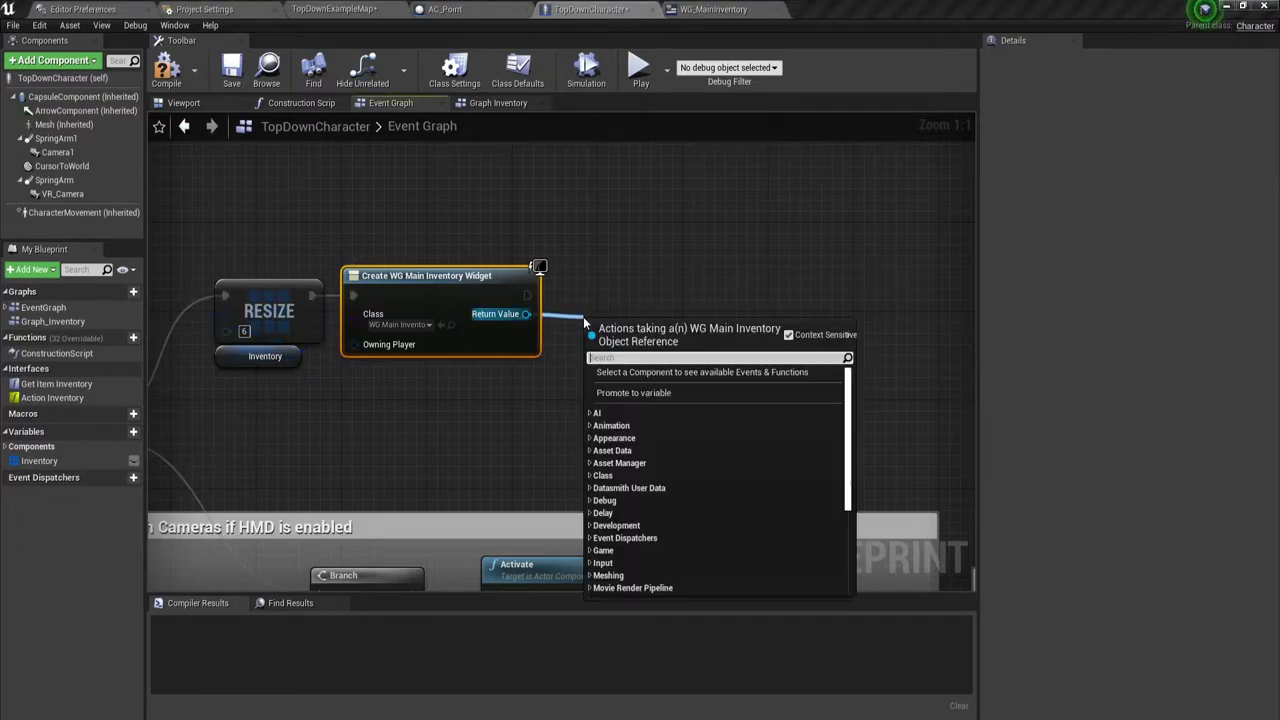
- Promote the widget's Return Value to a new variable named WidgetInventory
{"action": "left_click", "coordinate": [620, 395]}
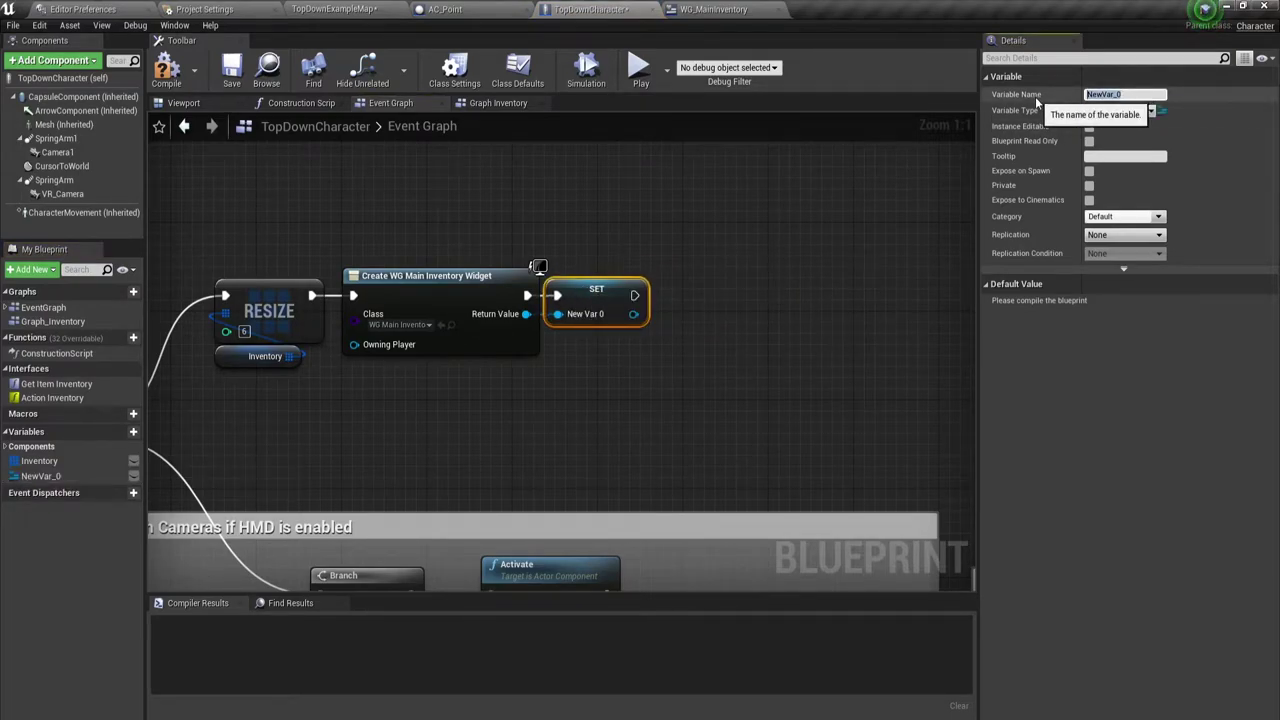
{"action": "type", "text": "W"}
{"action": "type", "text": "ideg"}
{"action": "type", "text": "t"}
{"action": "key", "text": "BackSpace"}
{"action": "key", "text": "BackSpace"}
{"action": "key", "text": "BackSpace"}
{"action": "type", "text": "g"}
{"action": "type", "text": "etIn"}
{"action": "type", "text": "vento"}
{"action": "type", "text": "ry"}
{"action": "key", "text": "Return"}
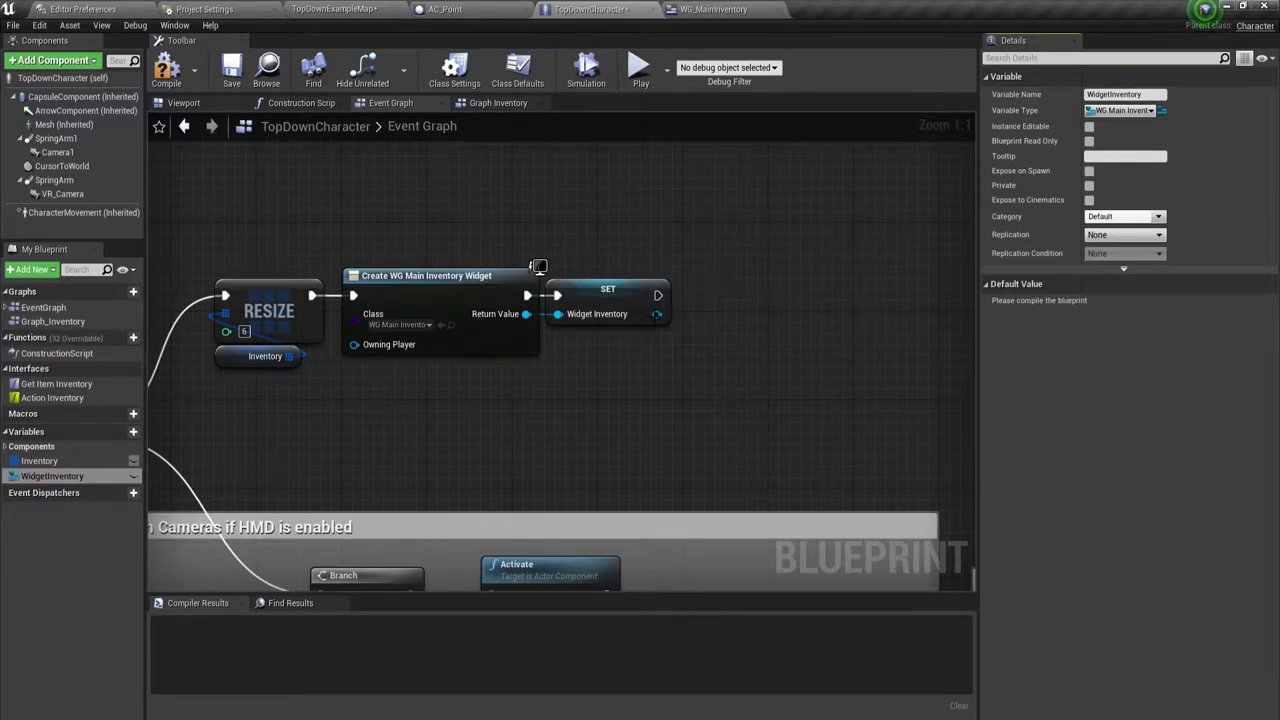
{"action": "right_click_drag", "start_coordinate": [421, 409], "coordinate": [644, 330]}
- Feed Get Player Controller into the widget's Owning Player and place it beneath the widget node
{"action": "left_click_drag", "start_coordinate": [582, 284], "coordinate": [553, 335]}
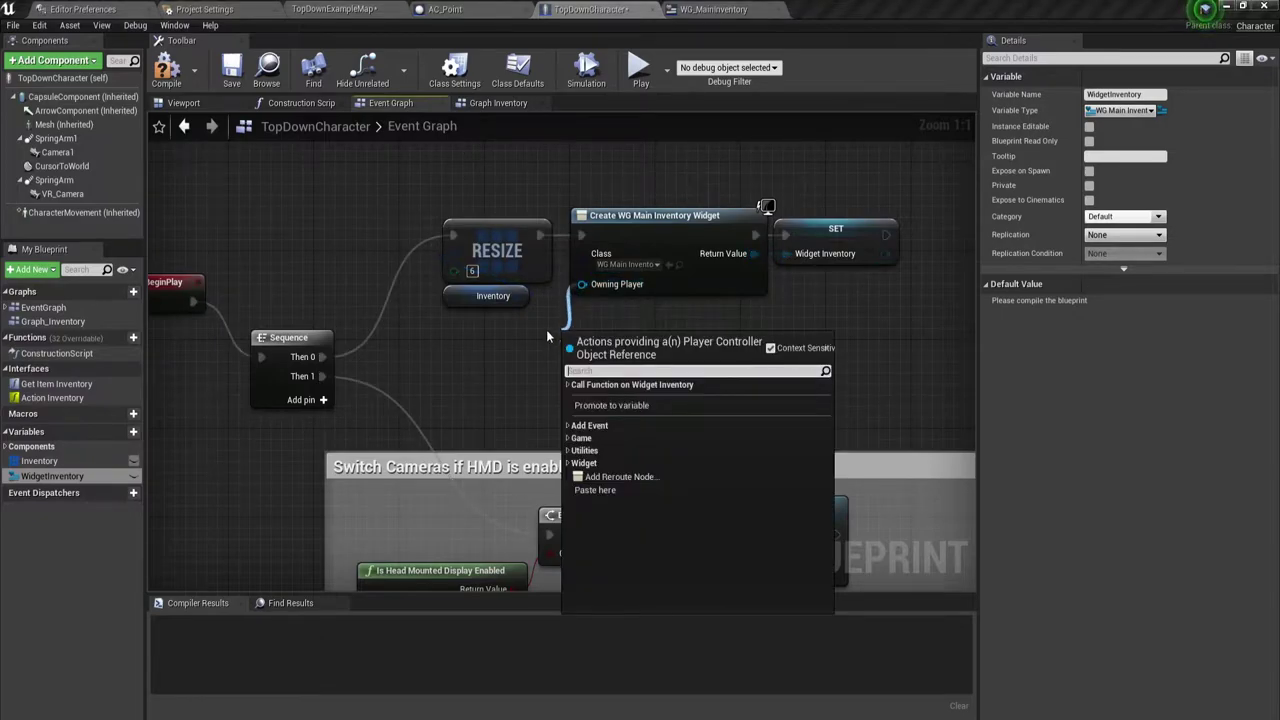
{"action": "type", "text": "get"}
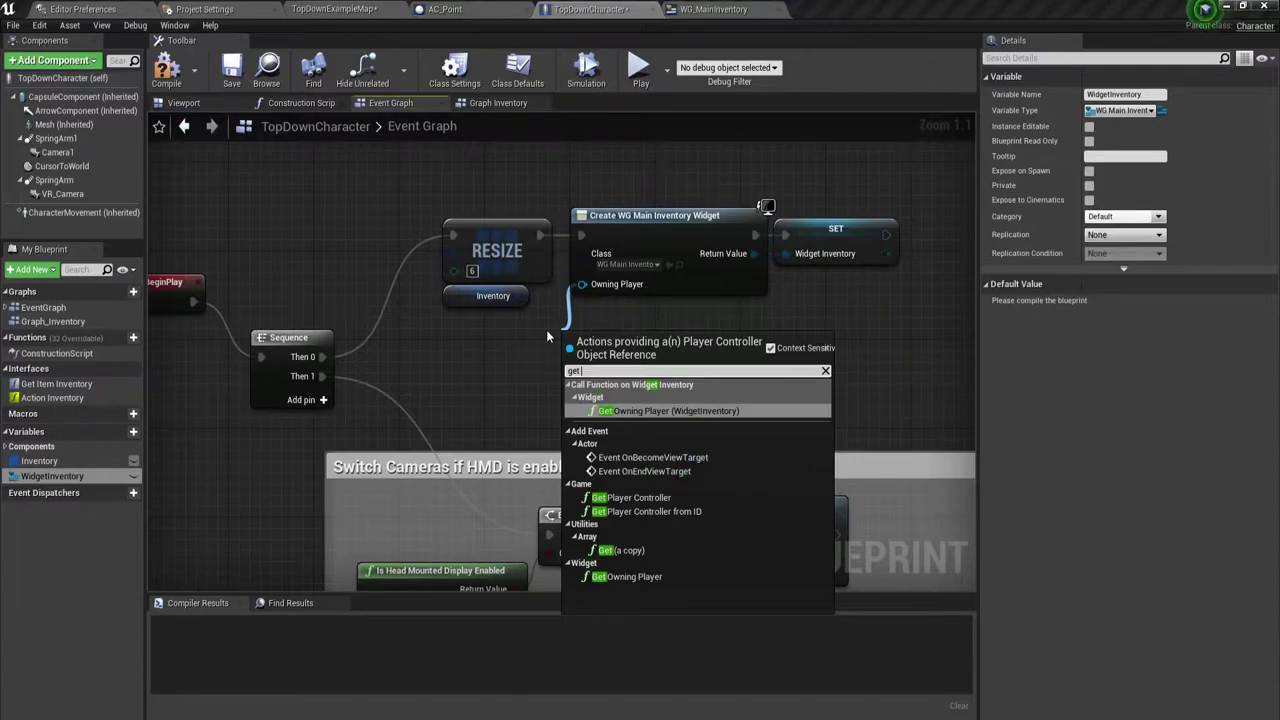
{"action": "type", "text": " pl"}
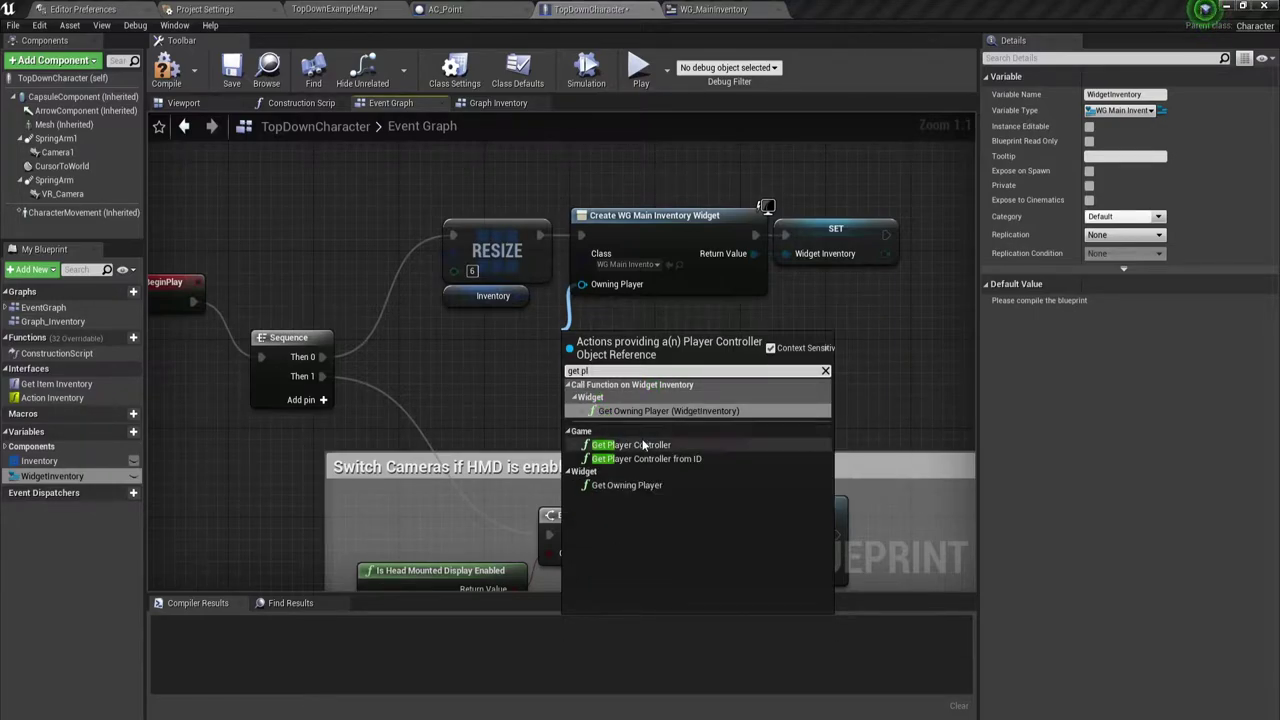
{"action": "left_click", "coordinate": [641, 443]}
{"action": "right_click_drag", "start_coordinate": [620, 333], "coordinate": [336, 383]}
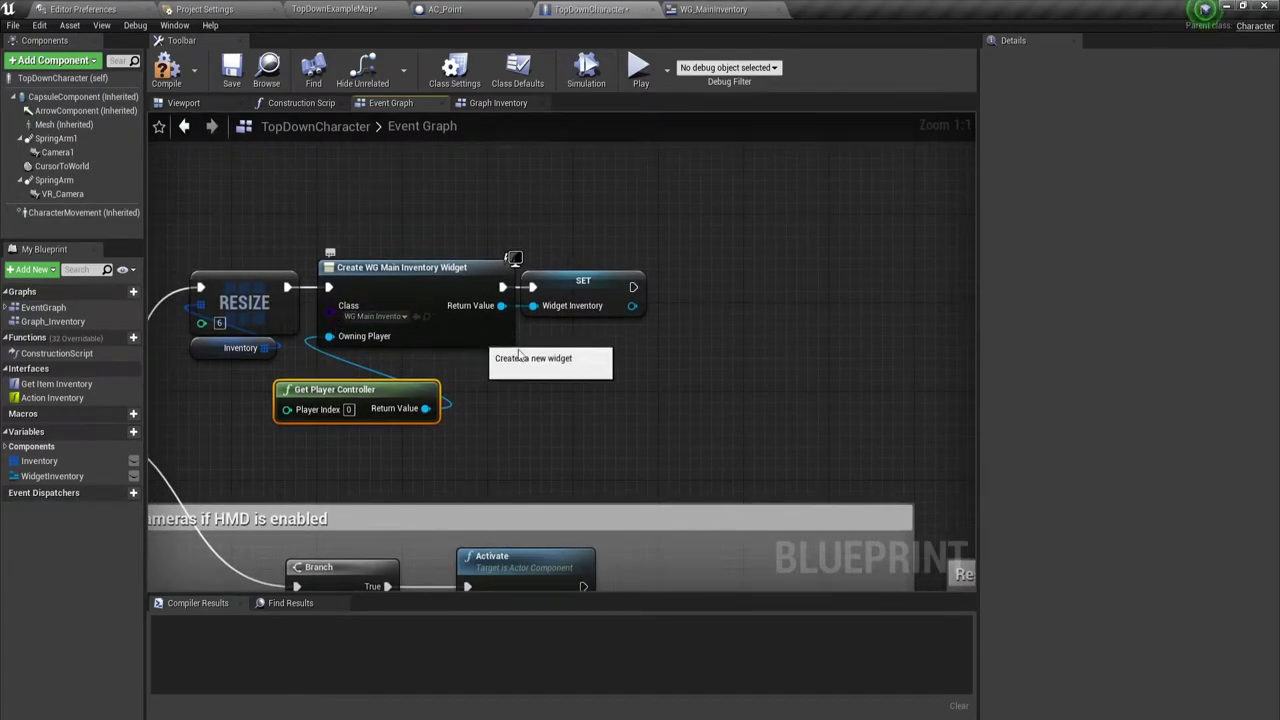
{"action": "right_click_drag", "start_coordinate": [654, 347], "coordinate": [640, 363]}
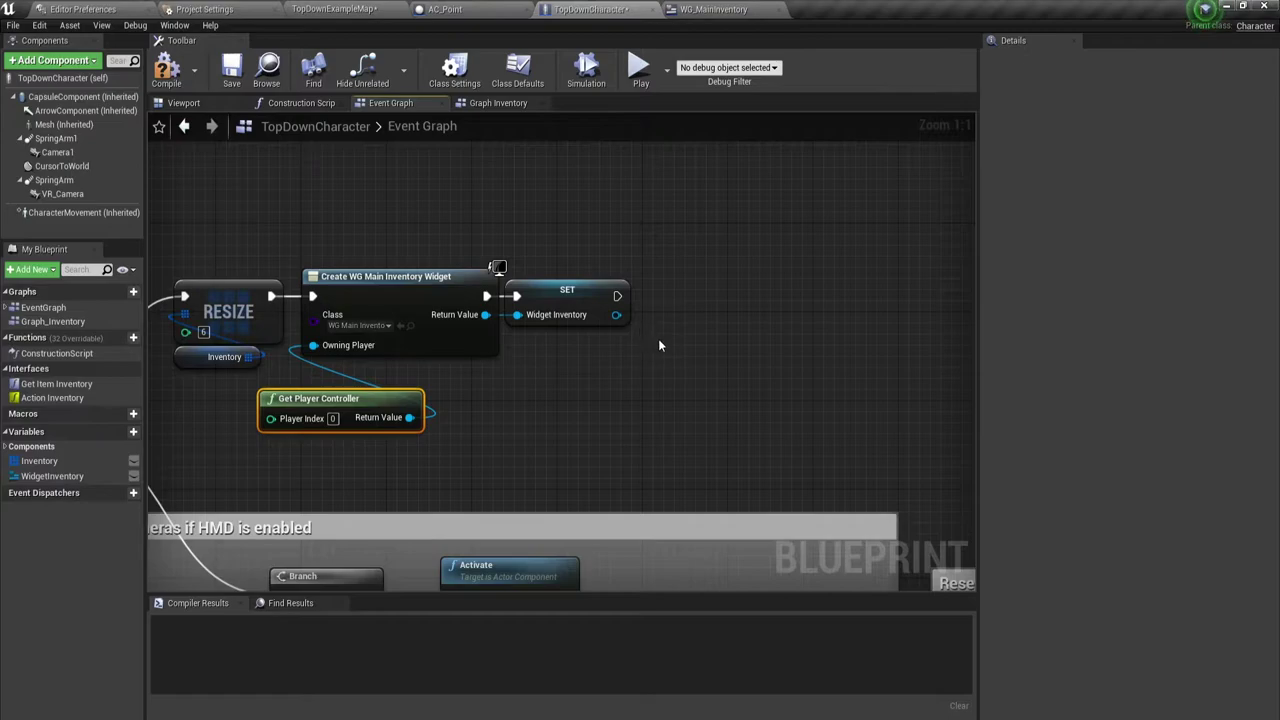
{"action": "left_click", "coordinate": [593, 300]}
{"action": "left_click", "coordinate": [570, 364]}
{"action": "mouse_move", "coordinate": [509, 369]}
{"action": "right_mouse_down"}
{"action": "mouse_move", "coordinate": [698, 355]}
{"action": "mouse_move", "coordinate": [719, 384]}
{"action": "right_mouse_up"}
{"action": "scroll", "coordinate": [686, 361], "scroll_direction": "down", "scroll_amount": 1}
{"action": "scroll", "coordinate": [719, 384], "scroll_direction": "down", "scroll_amount": 1}
{"action": "left_click", "coordinate": [600, 396]}
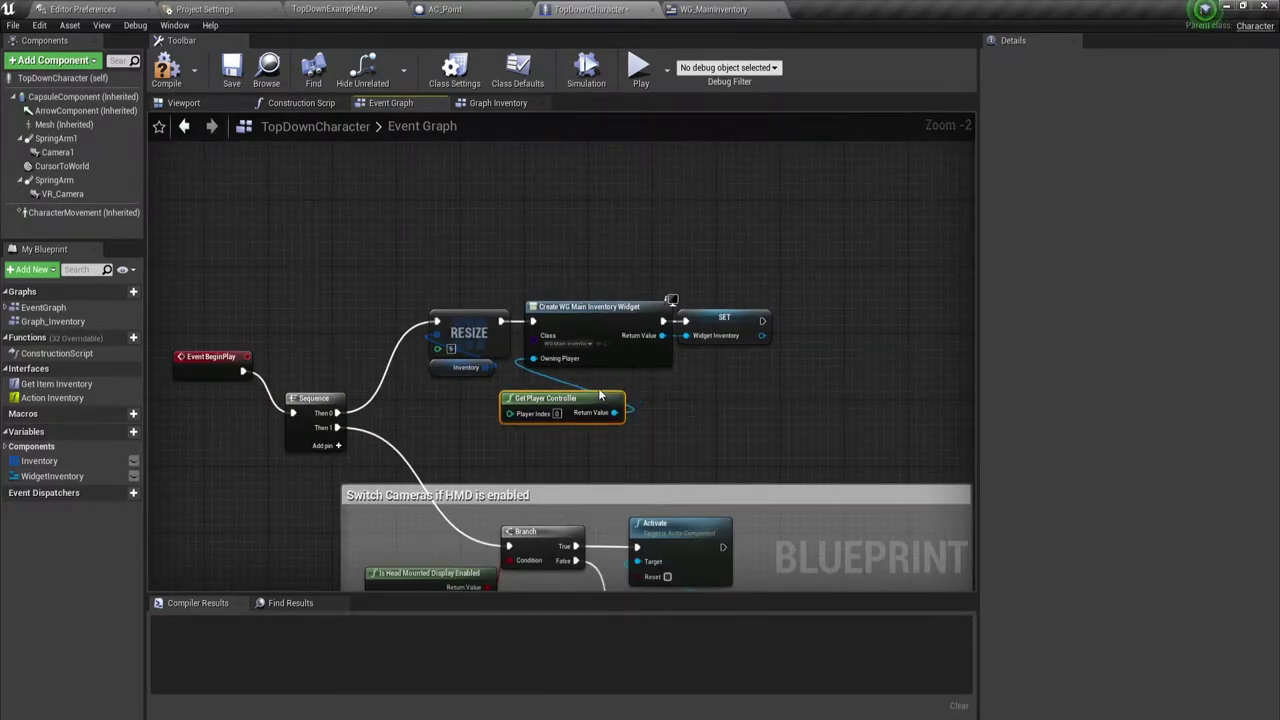
{"action": "left_click_drag", "start_coordinate": [600, 396], "coordinate": [616, 380]}
- Switch to the empty Graph Inventory graph
{"action": "right_click", "coordinate": [710, 415]}
{"action": "left_click", "coordinate": [712, 383]}
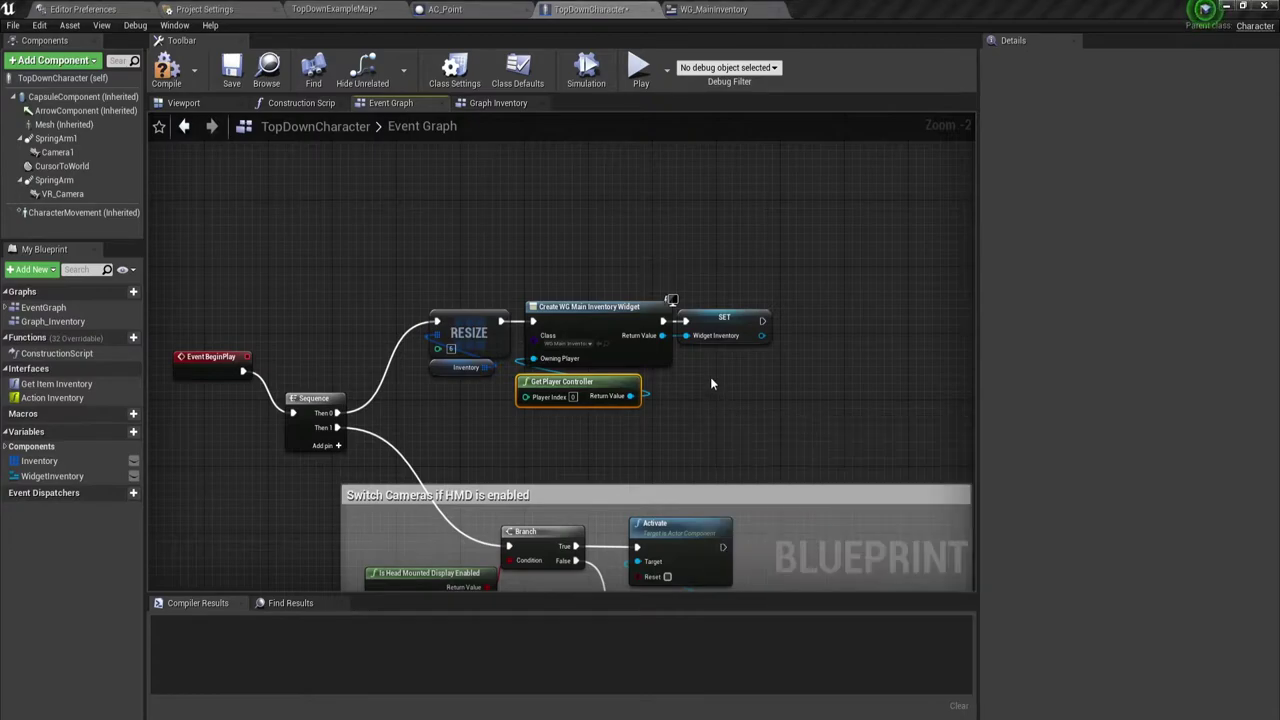
{"action": "scroll", "coordinate": [625, 418], "scroll_direction": "down", "scroll_amount": 1}
{"action": "left_click", "coordinate": [500, 103]}
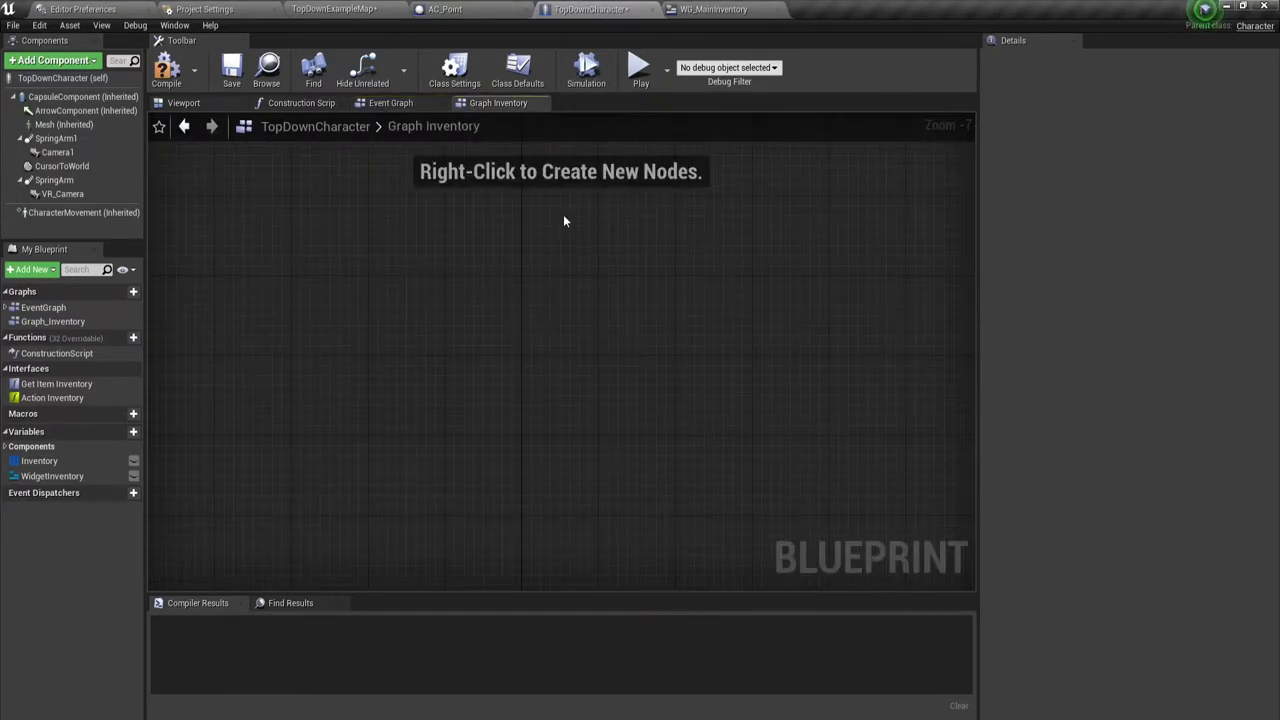
{"action": "right_click_drag", "start_coordinate": [447, 212], "coordinate": [549, 322]}
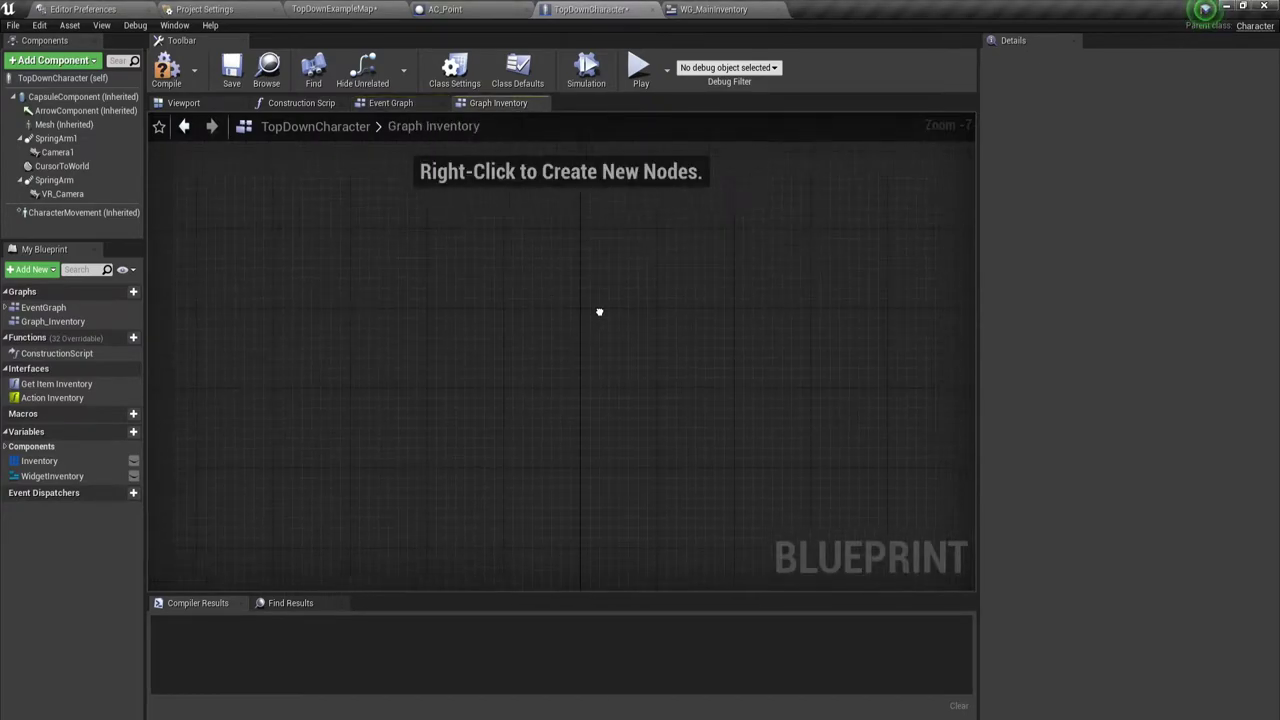
{"action": "scroll", "coordinate": [548, 322], "scroll_direction": "up", "scroll_amount": 1}
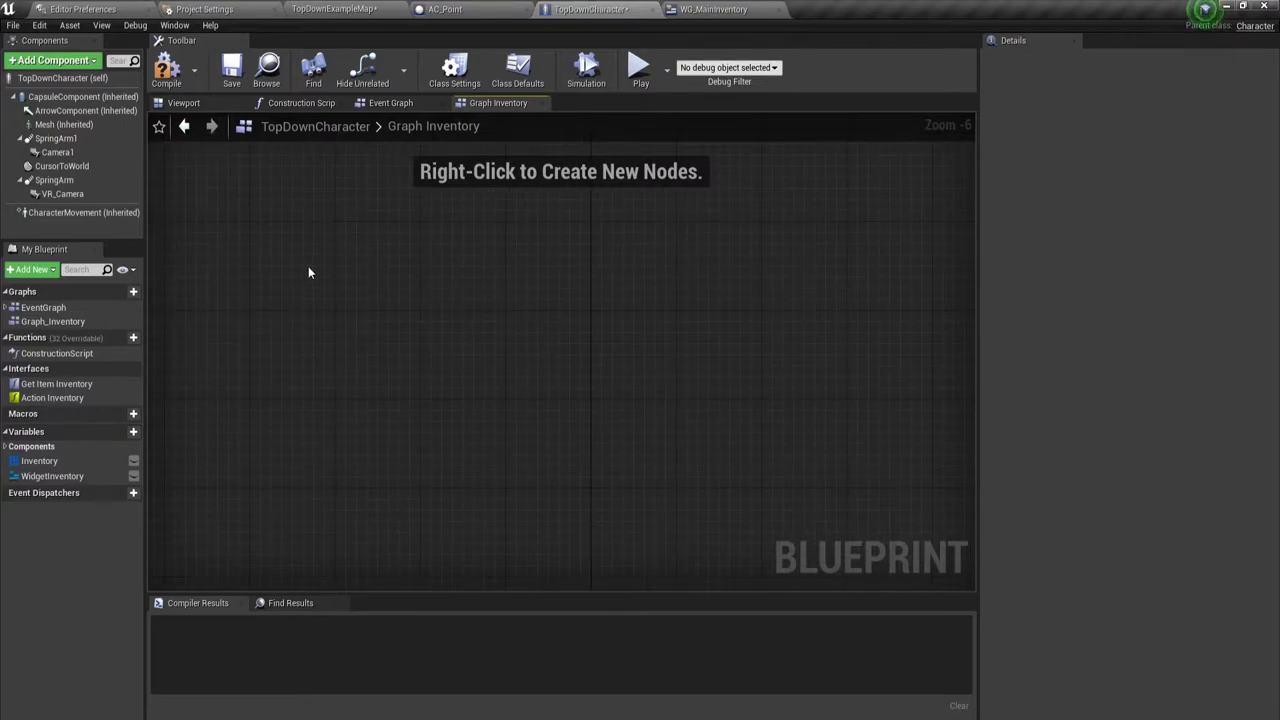
{"action": "left_click", "coordinate": [205, 9]}
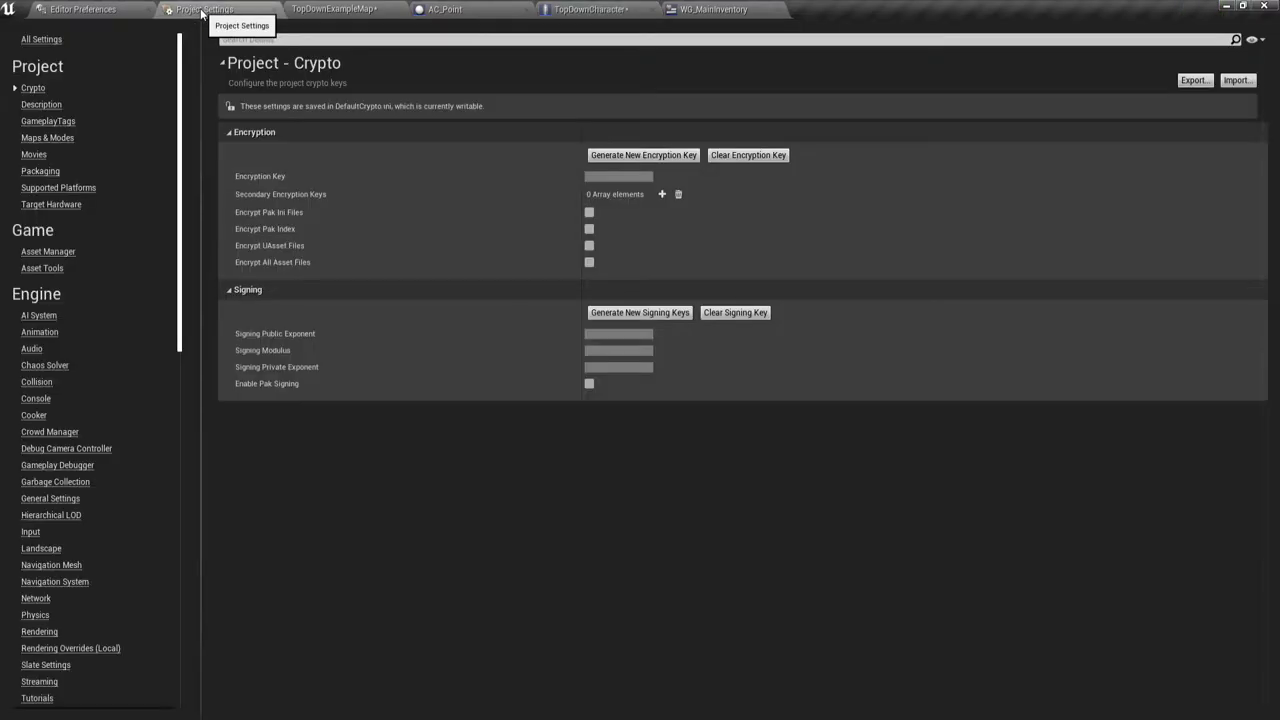
{"action": "left_click", "coordinate": [98, 13]}
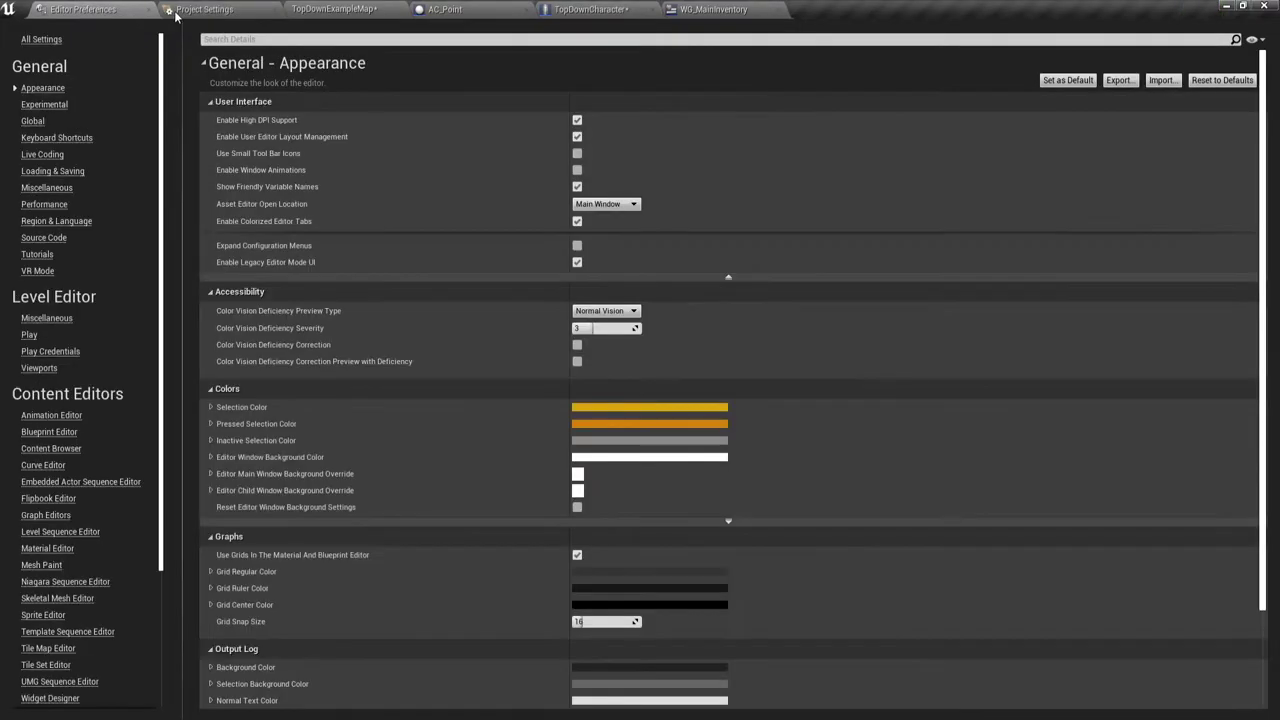
{"action": "left_click", "coordinate": [200, 9]}
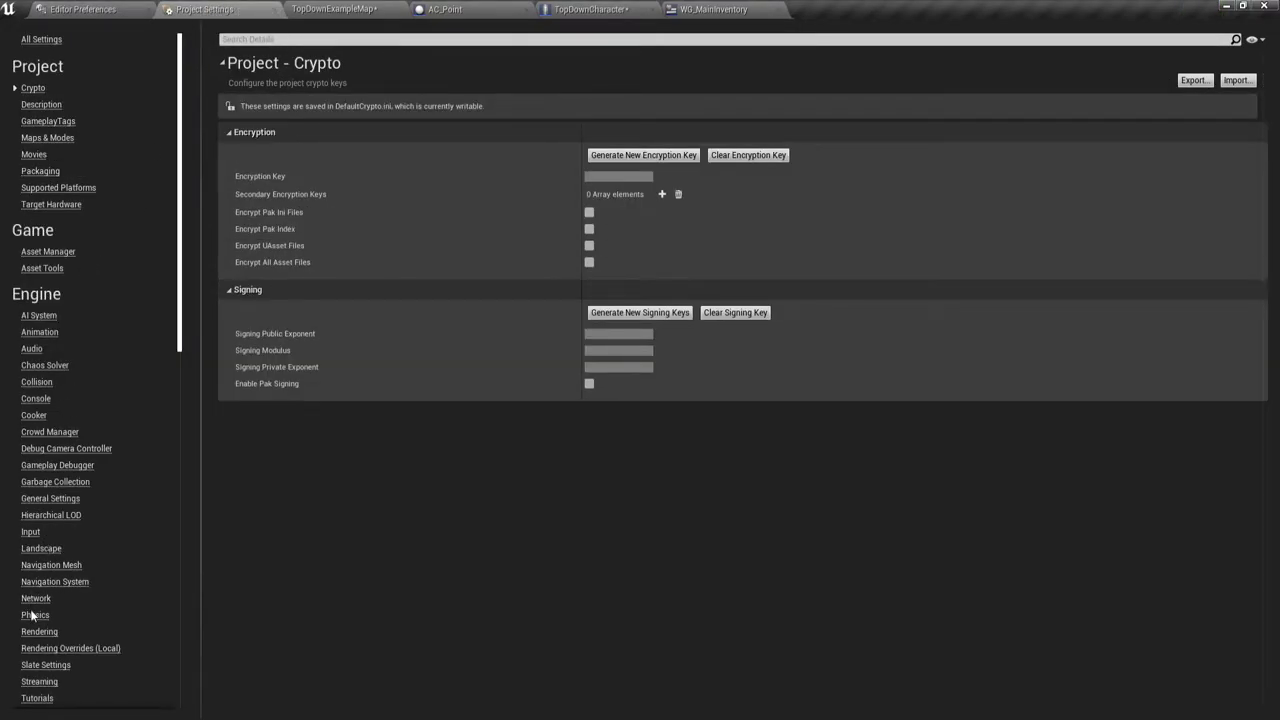
{"action": "scroll", "coordinate": [55, 330], "scroll_direction": "down", "scroll_amount": 3}
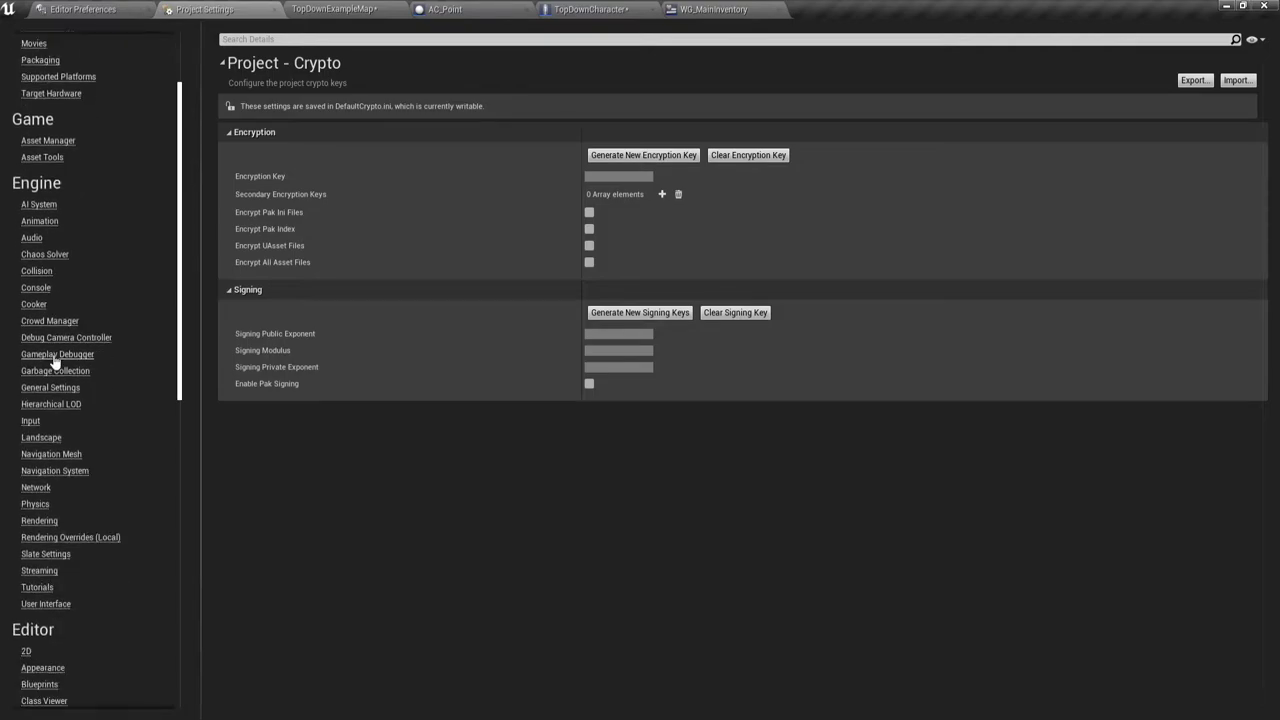
{"action": "scroll", "coordinate": [53, 378], "scroll_direction": "up", "scroll_amount": 3}
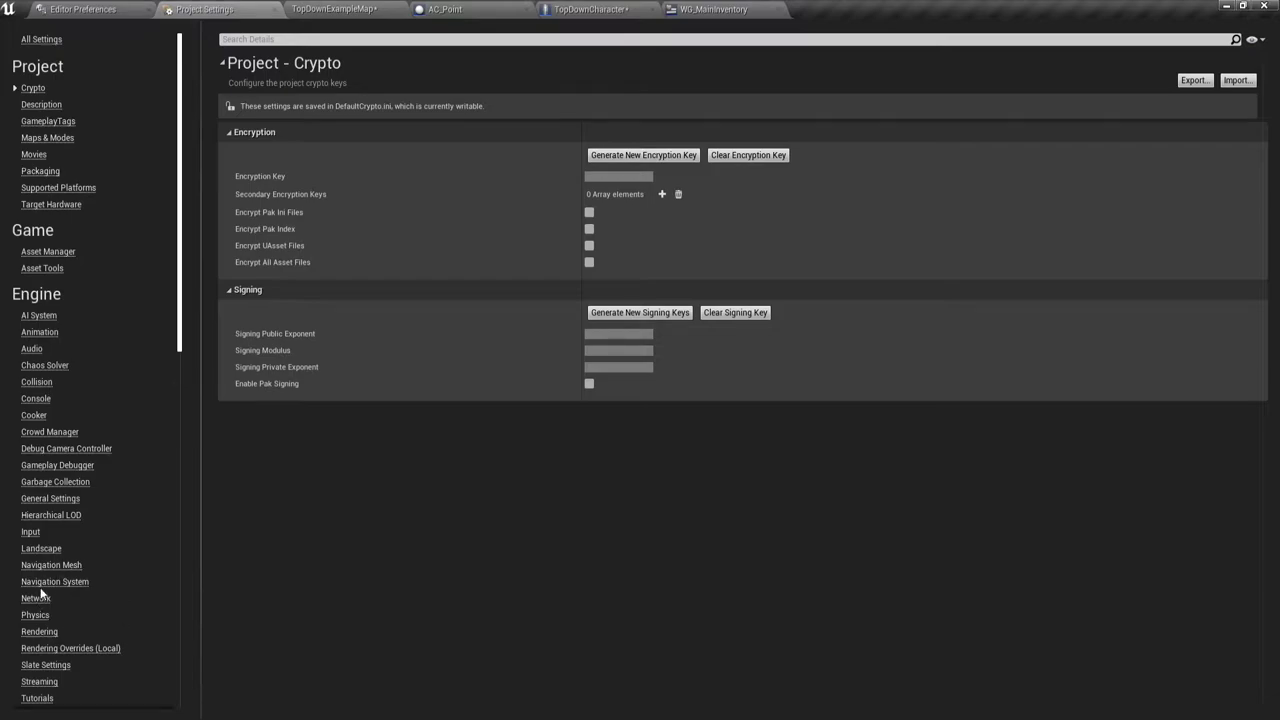
{"action": "left_click", "coordinate": [30, 532]}
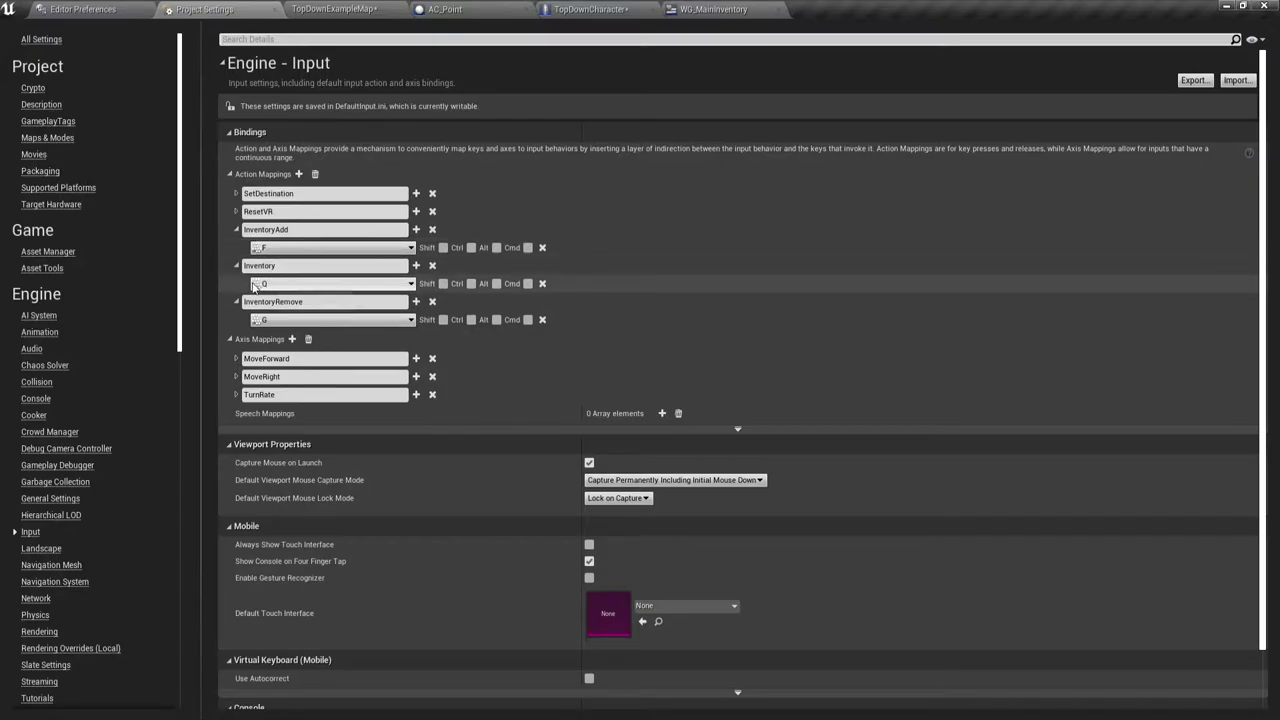
{"action": "double_click", "coordinate": [268, 268]}
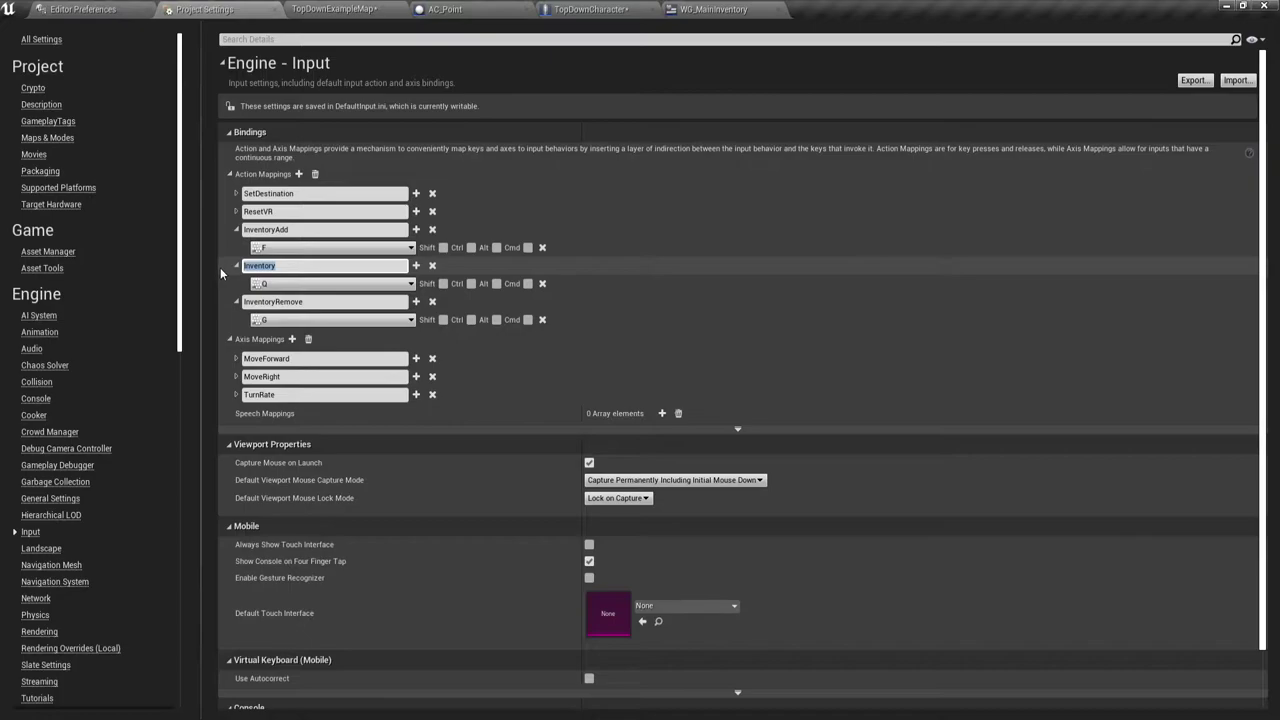
{"action": "left_click", "coordinate": [600, 9]}
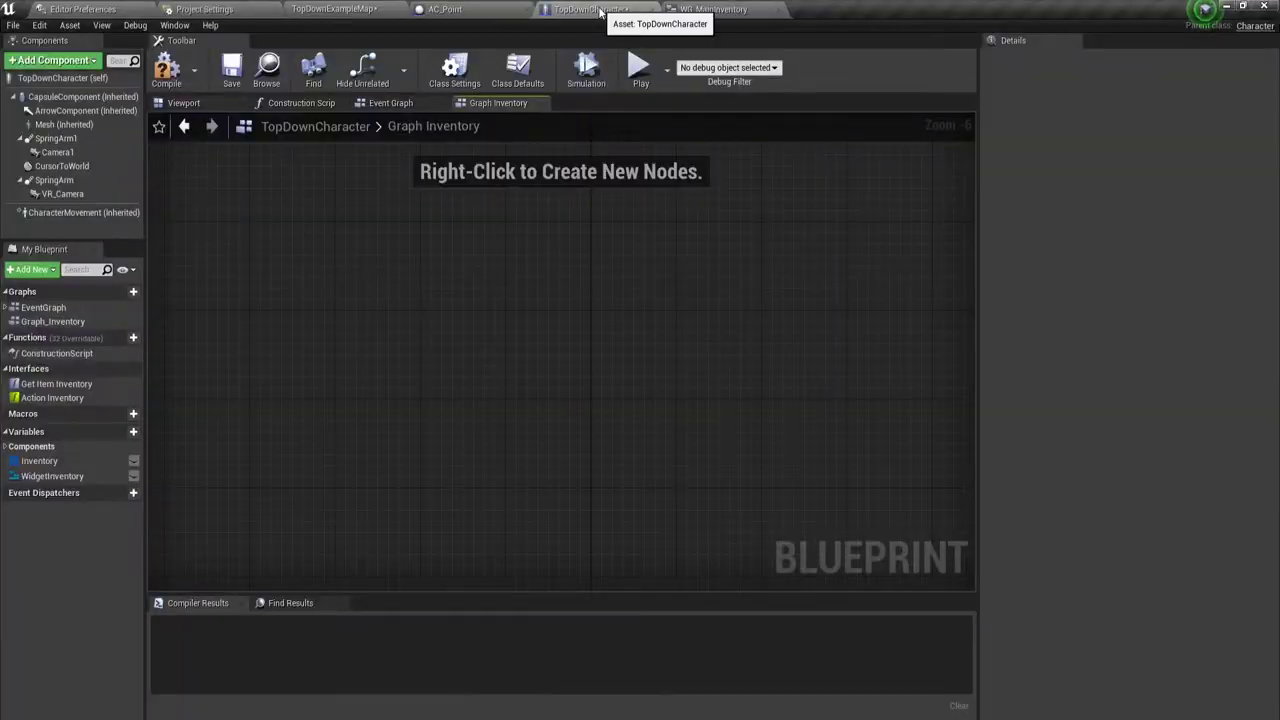
- Add an InputAction Inventory event node to Graph Inventory
{"action": "right_click", "coordinate": [296, 305]}
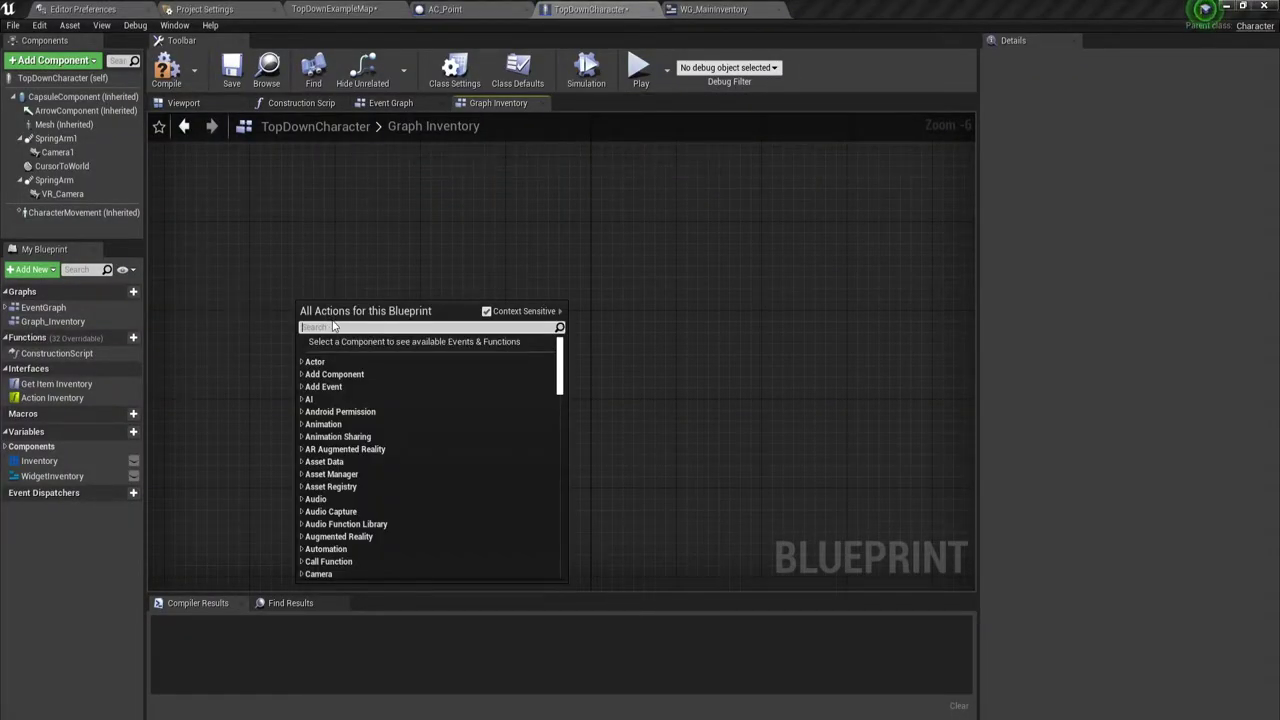
{"action": "type", "text": "Inventory"}
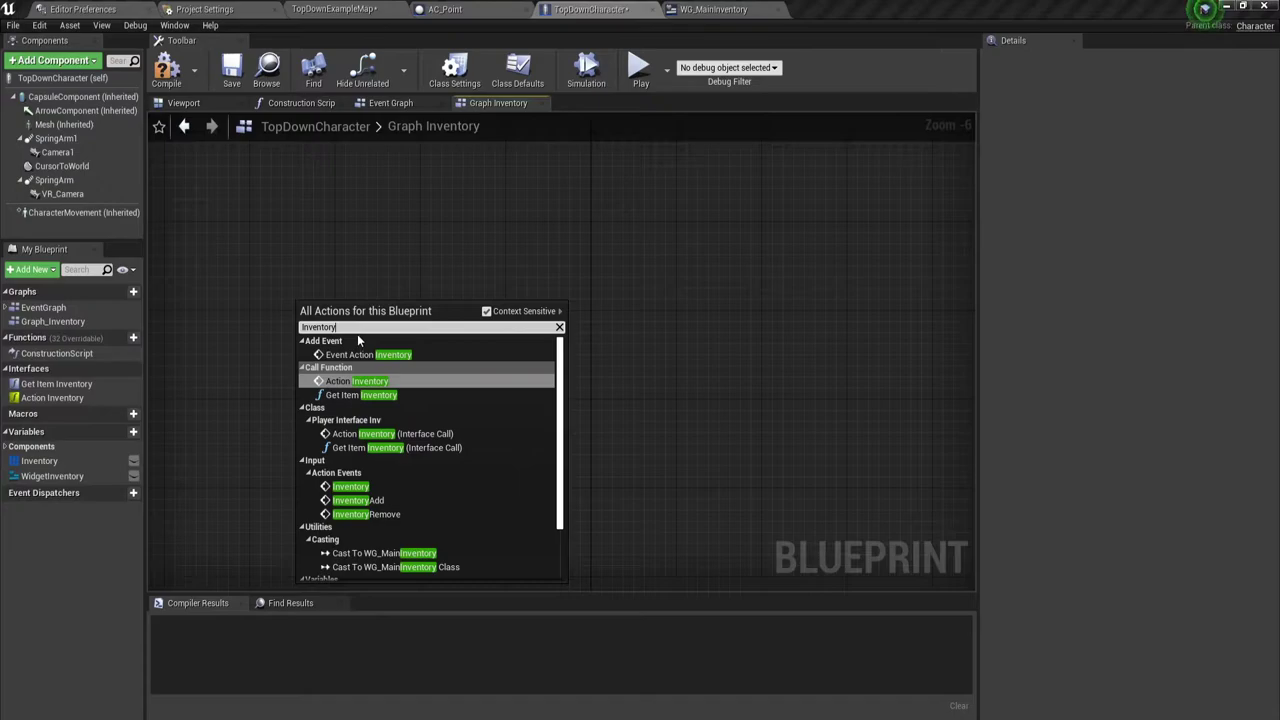
{"action": "left_click", "coordinate": [350, 487]}
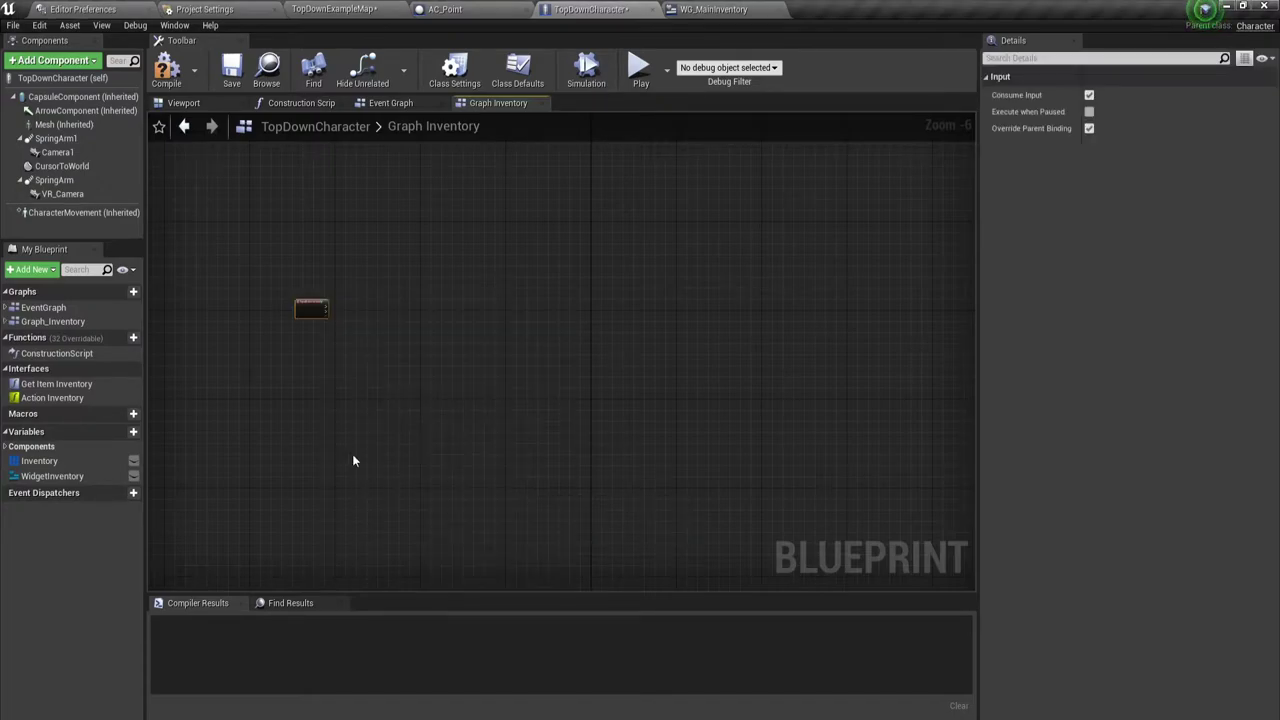
{"action": "scroll", "coordinate": [280, 323], "scroll_direction": "up", "scroll_amount": 4}
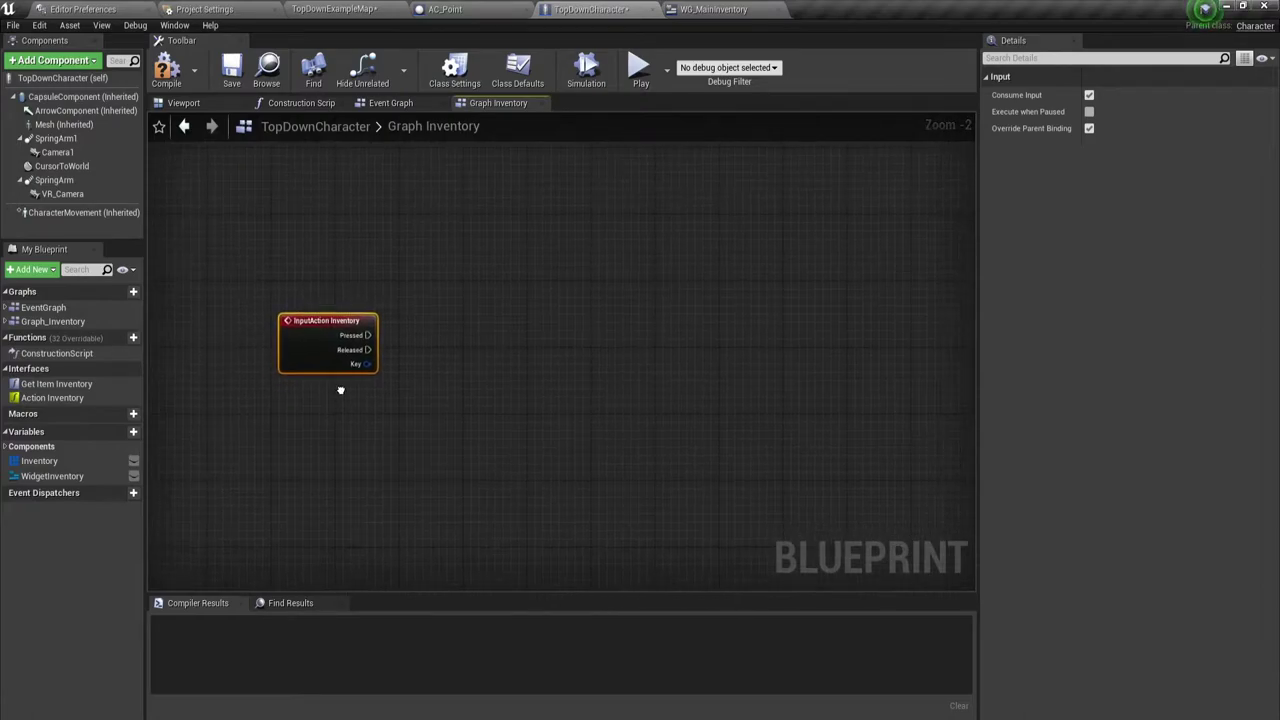
{"action": "scroll", "coordinate": [340, 396], "scroll_direction": "up", "scroll_amount": 1}
{"action": "right_click_drag", "start_coordinate": [340, 396], "coordinate": [263, 394]}
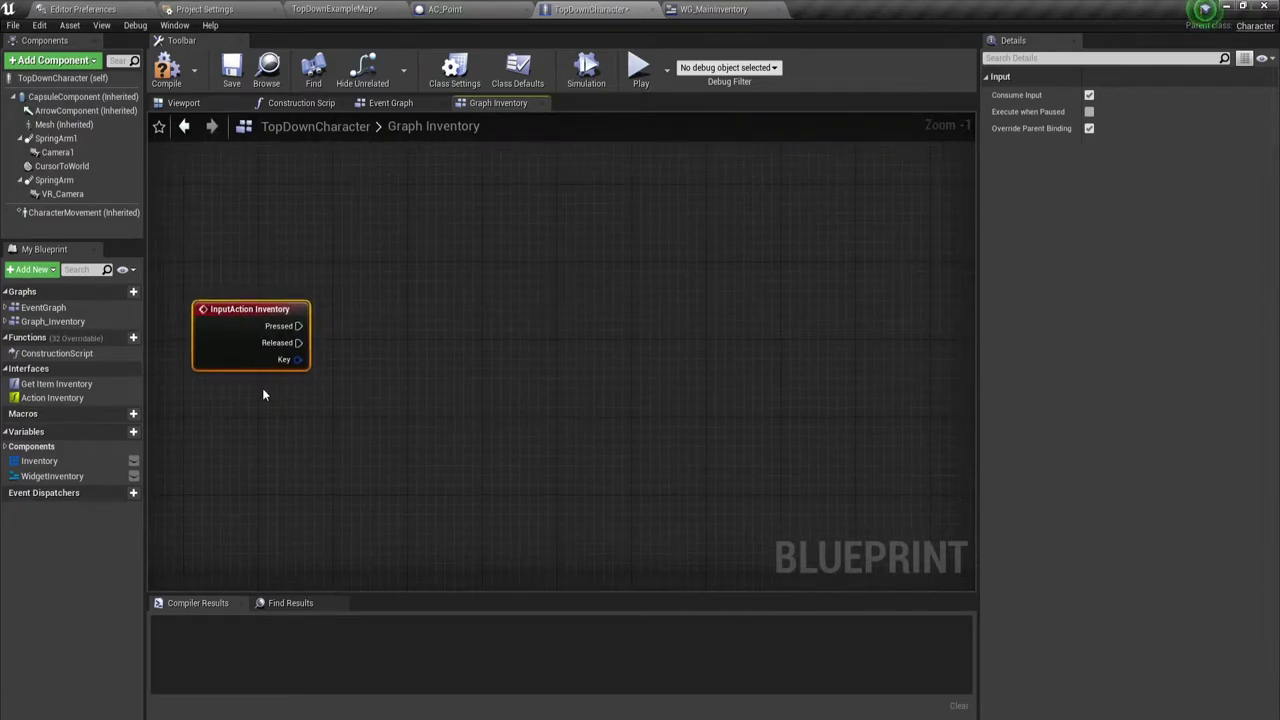
- Drive a new Flip Flop node from the event's Pressed output
{"action": "left_click_drag", "start_coordinate": [298, 326], "coordinate": [335, 317]}
{"action": "type", "text": "flip"}
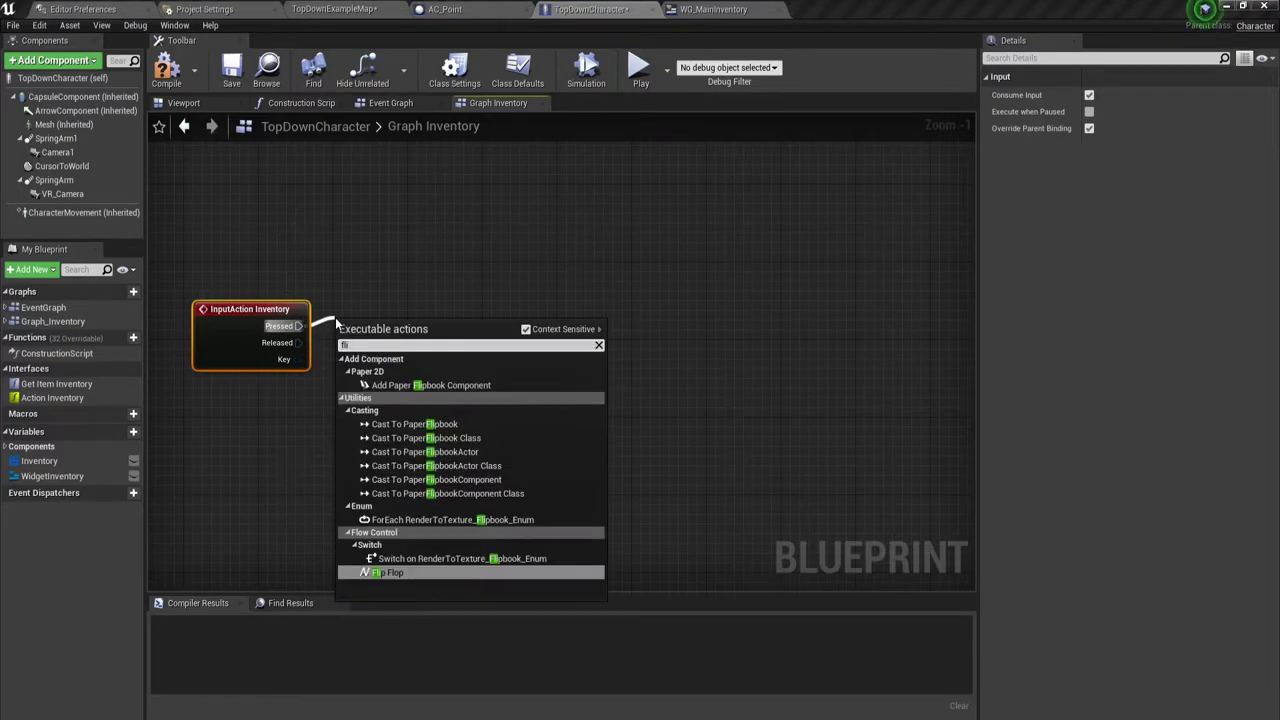
{"action": "key", "text": "Return"}
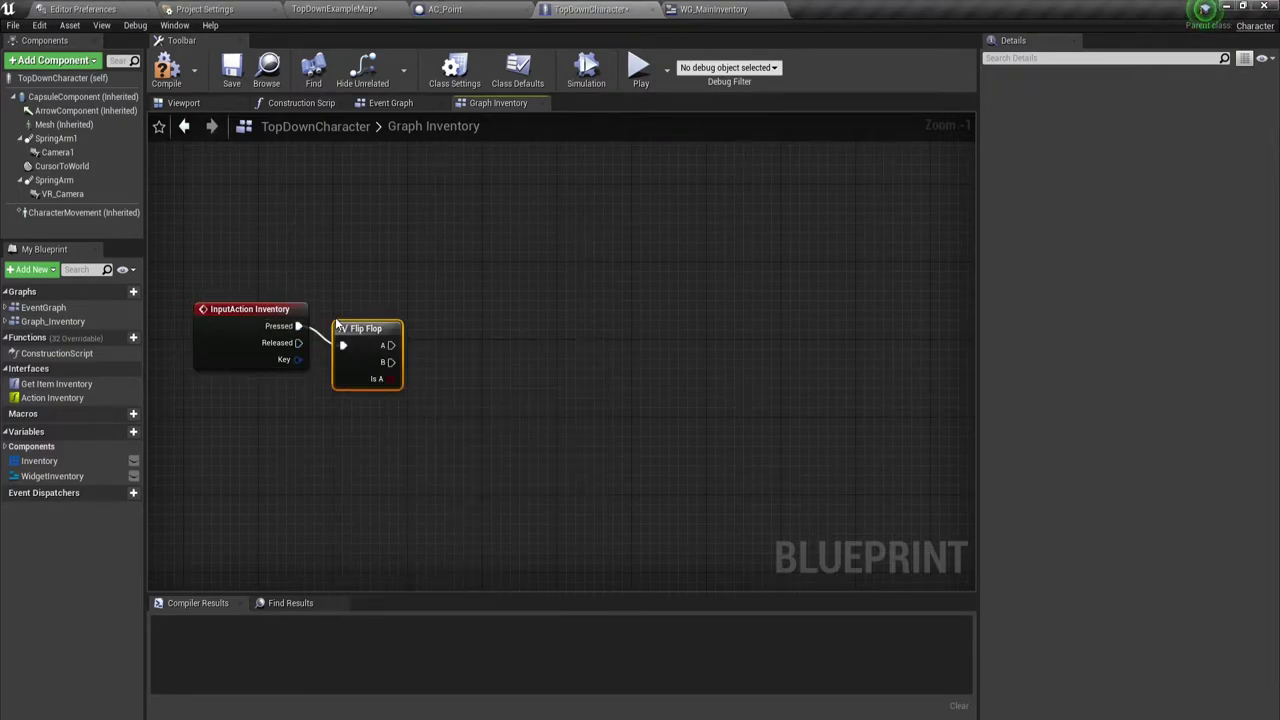
{"action": "left_click_drag", "start_coordinate": [349, 329], "coordinate": [339, 309]}
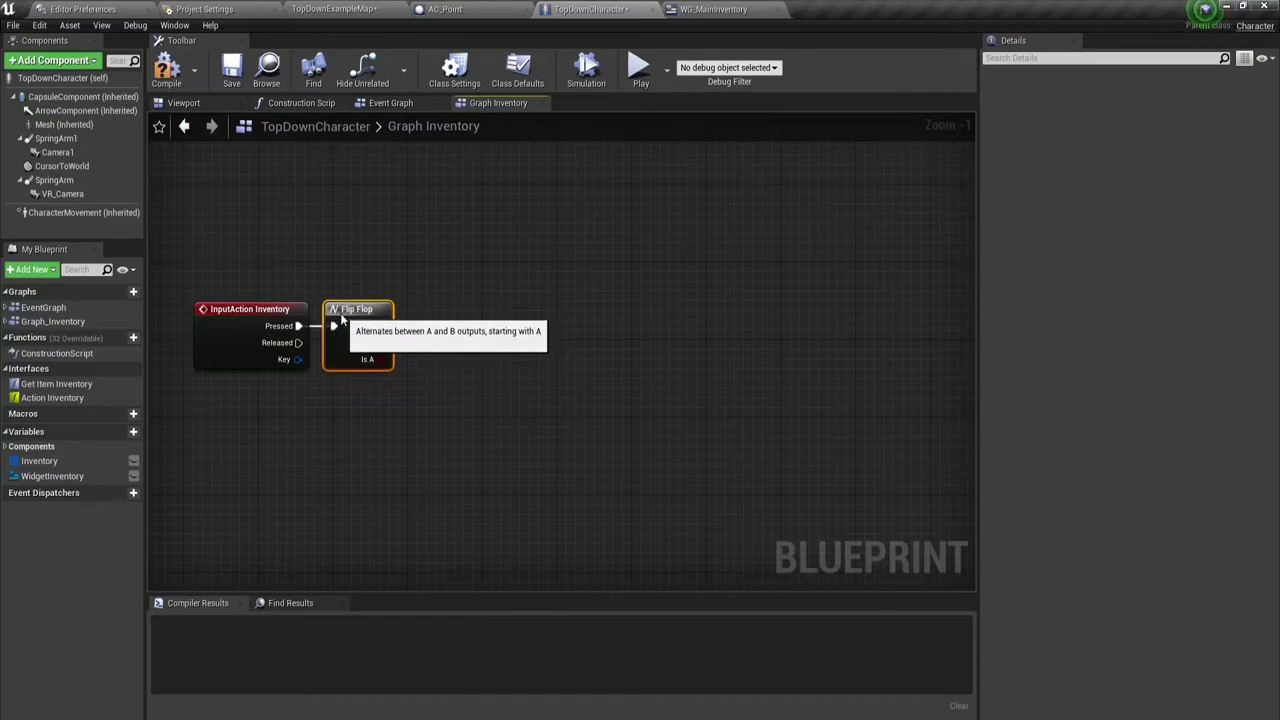
{"action": "right_click_drag", "start_coordinate": [482, 422], "coordinate": [426, 421]}
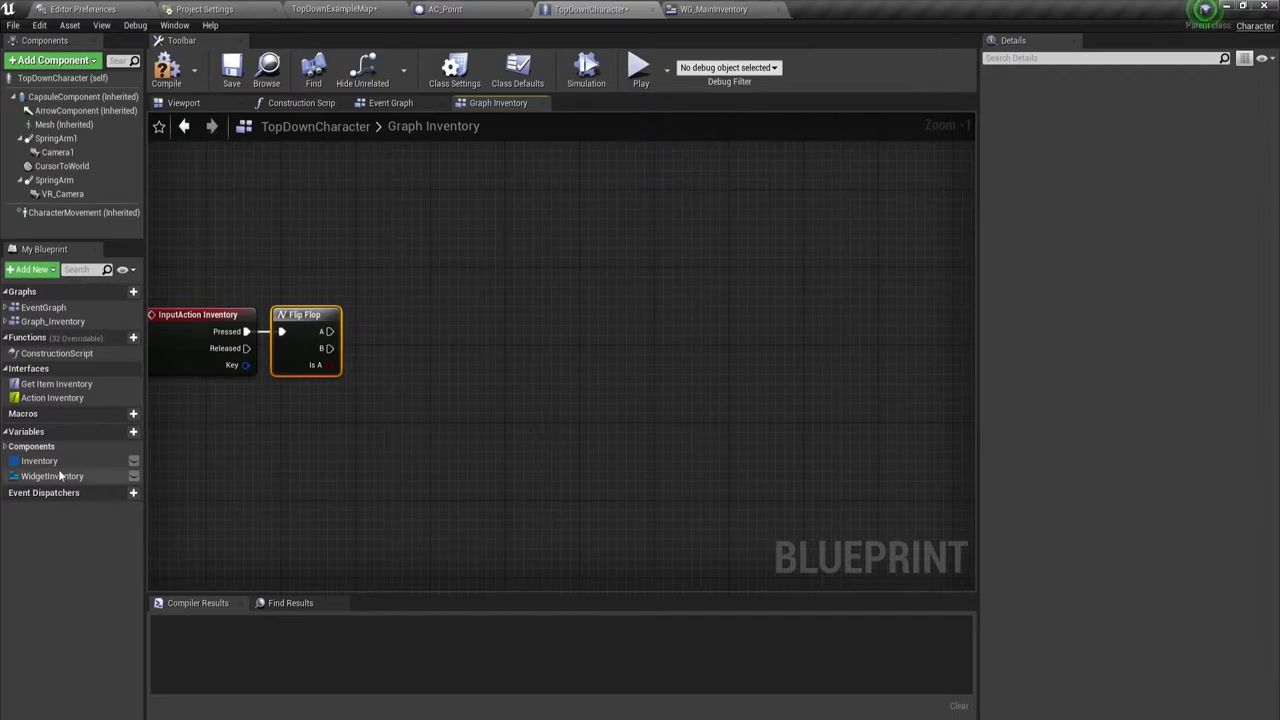
- Feed a WidgetInventory getter into Add to Viewport, triggered by Flip Flop's A output
{"action": "left_click_drag", "start_coordinate": [52, 476], "coordinate": [362, 354]}
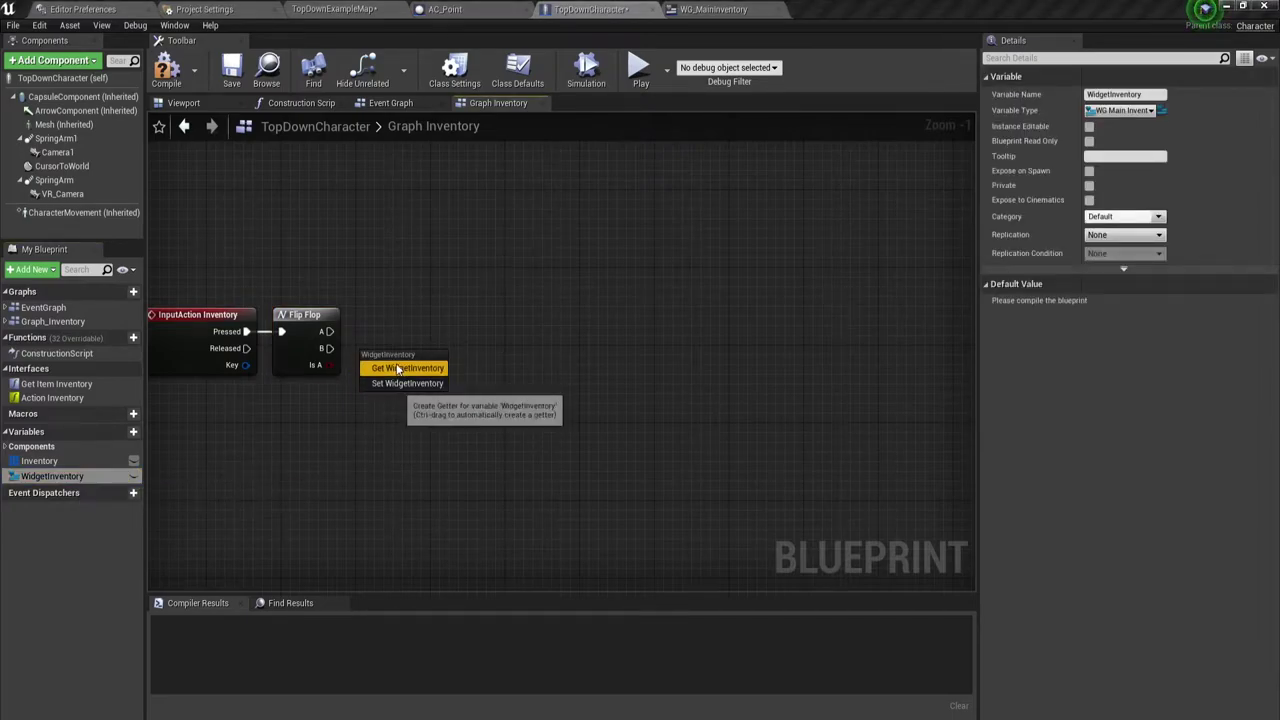
{"action": "left_click", "coordinate": [407, 367]}
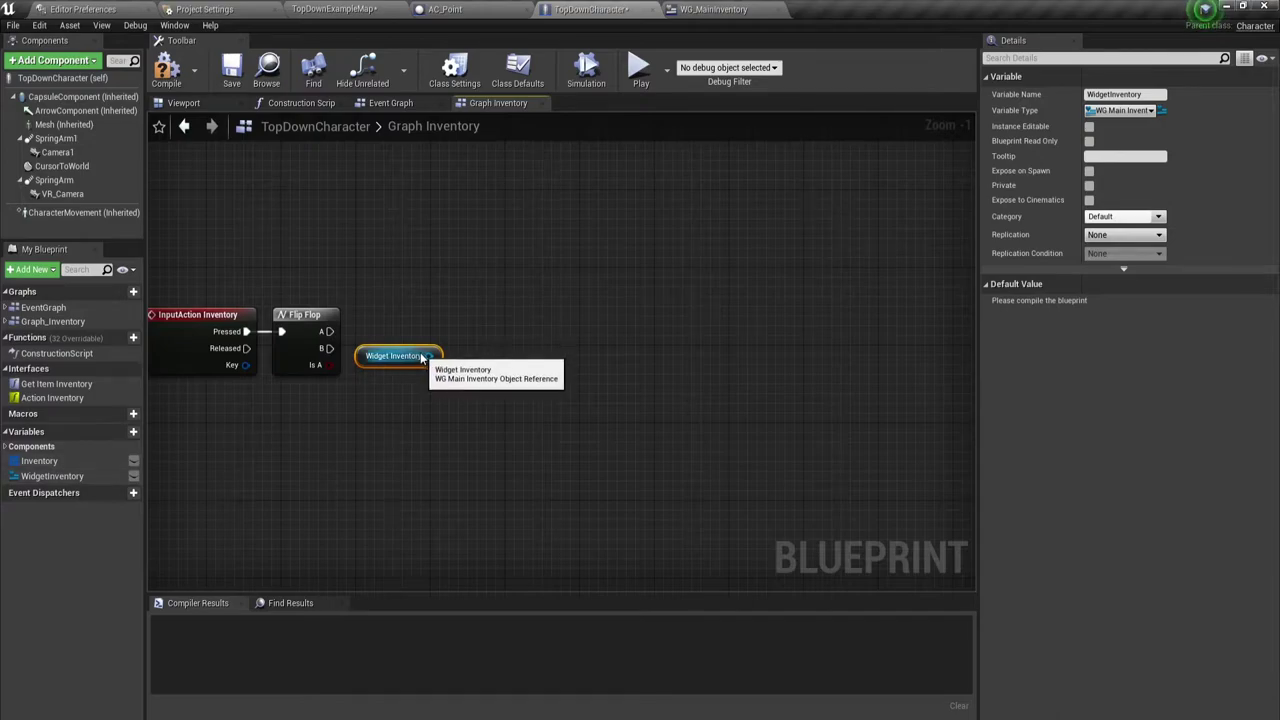
{"action": "left_click_drag", "start_coordinate": [429, 357], "coordinate": [444, 304]}
{"action": "type", "text": "add"}
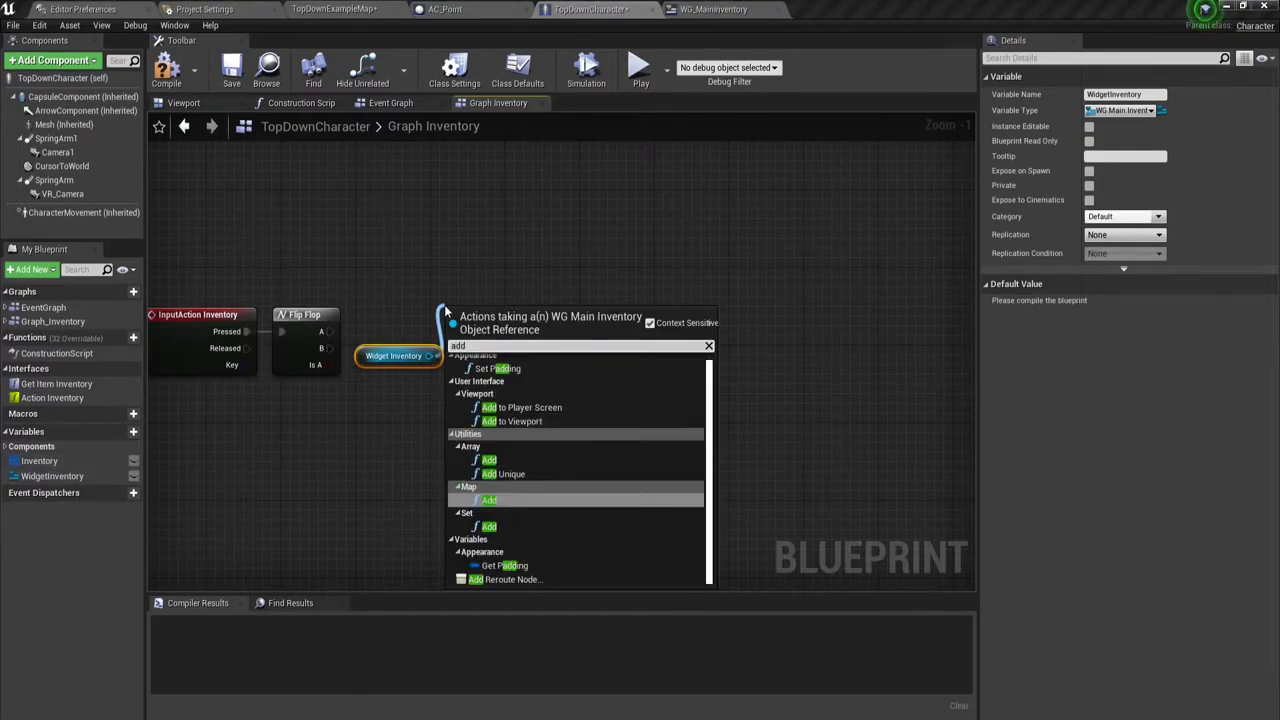
{"action": "left_click", "coordinate": [526, 421]}
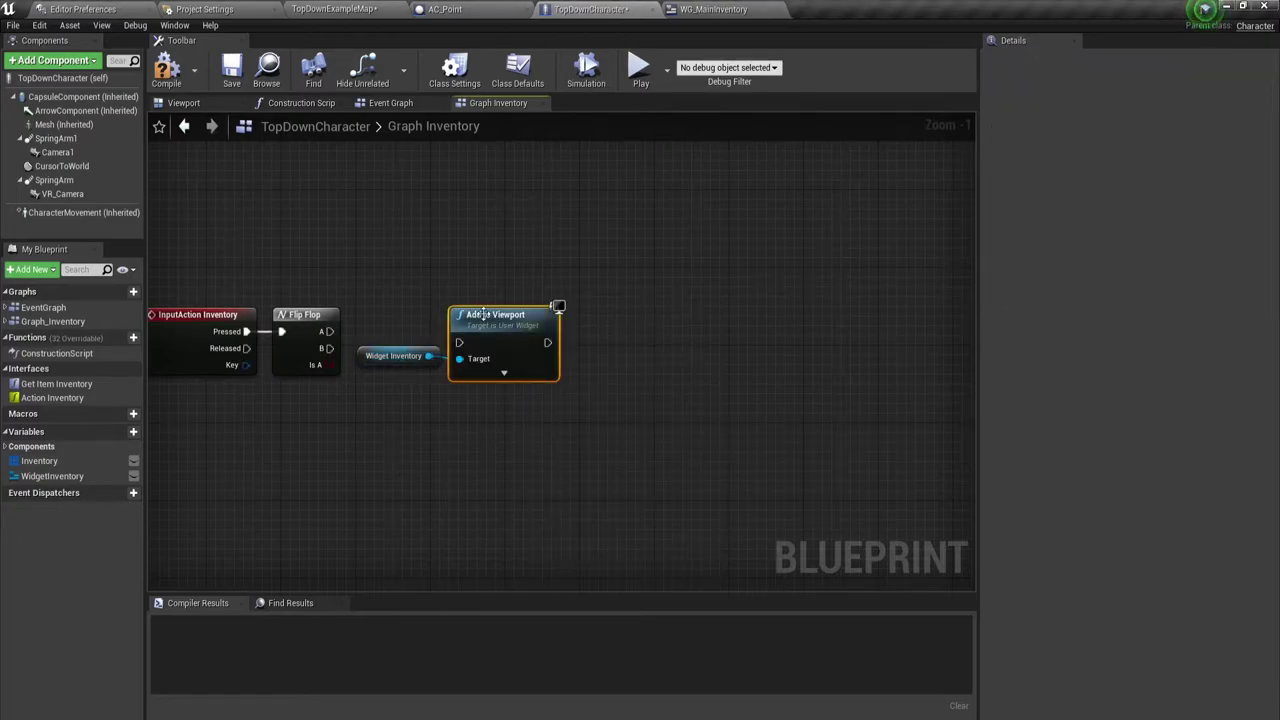
{"action": "left_click_drag", "start_coordinate": [484, 314], "coordinate": [484, 285]}
{"action": "left_click_drag", "start_coordinate": [329, 331], "coordinate": [478, 328]}
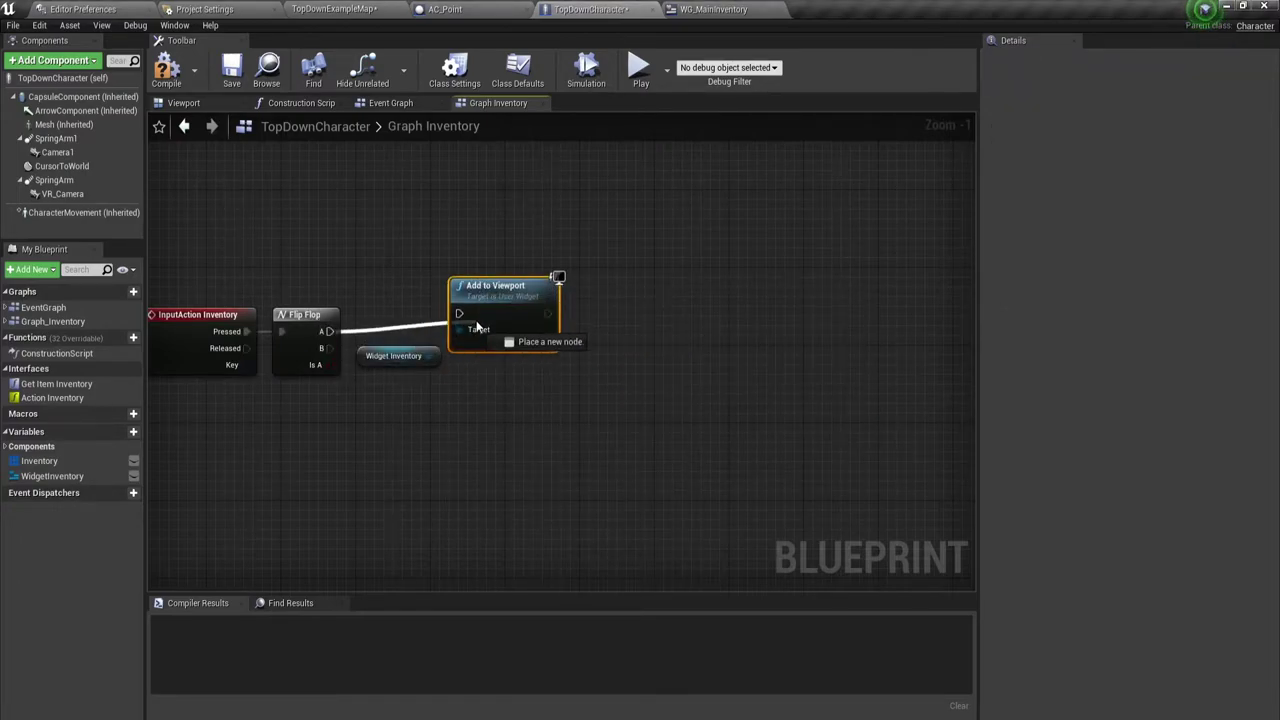
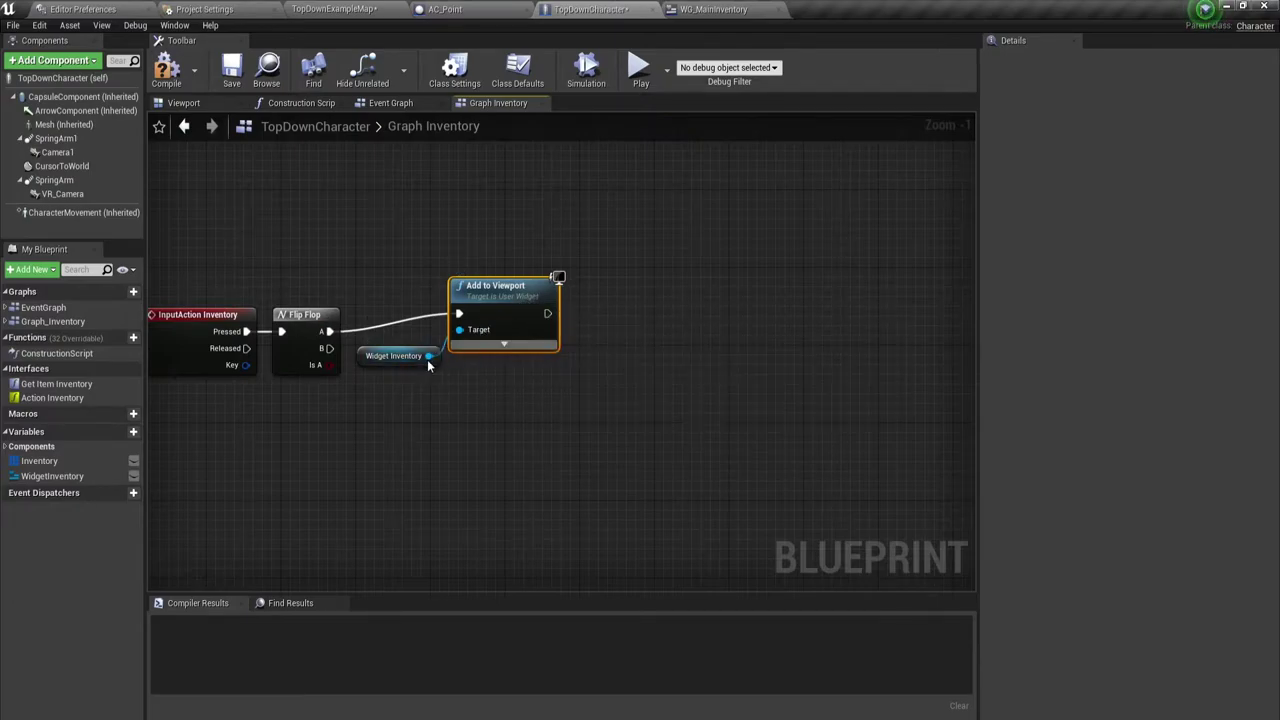
- Add a Remove from Parent node on the Widget Inventory reference
{"action": "left_click_drag", "start_coordinate": [428, 357], "coordinate": [465, 410]}
{"action": "type", "text": "re"}
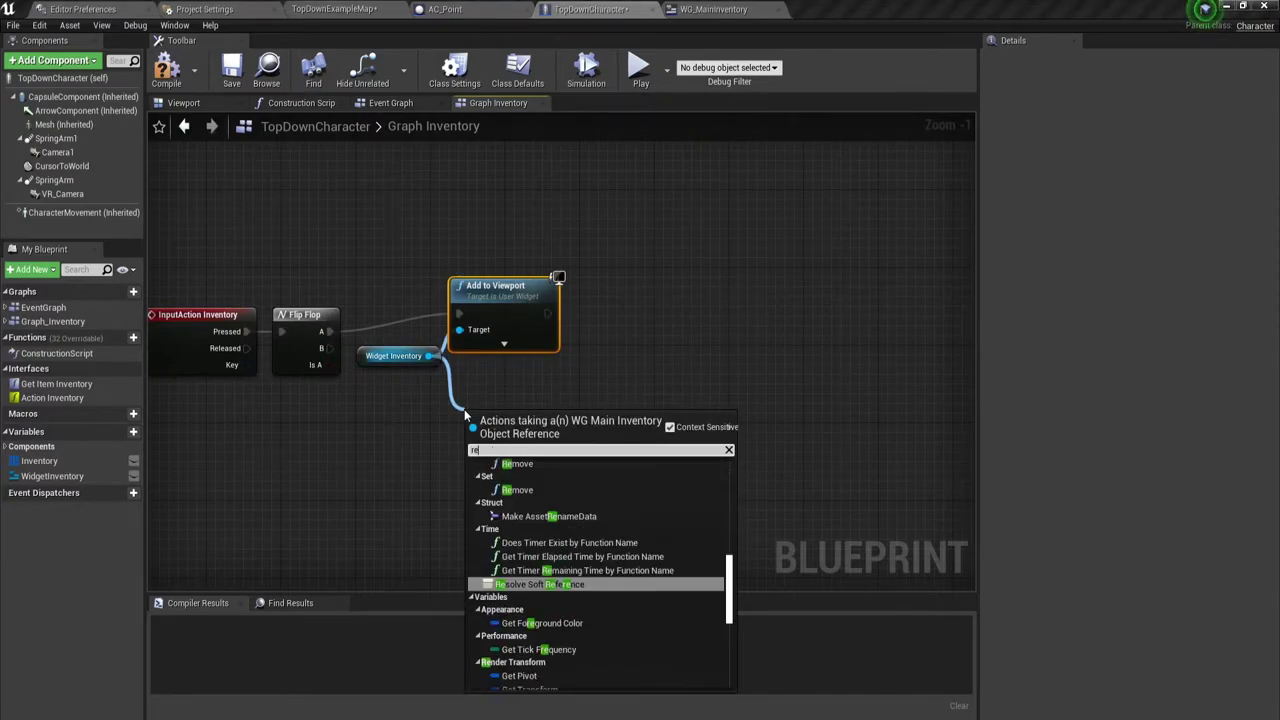
{"action": "type", "text": "mobe"}
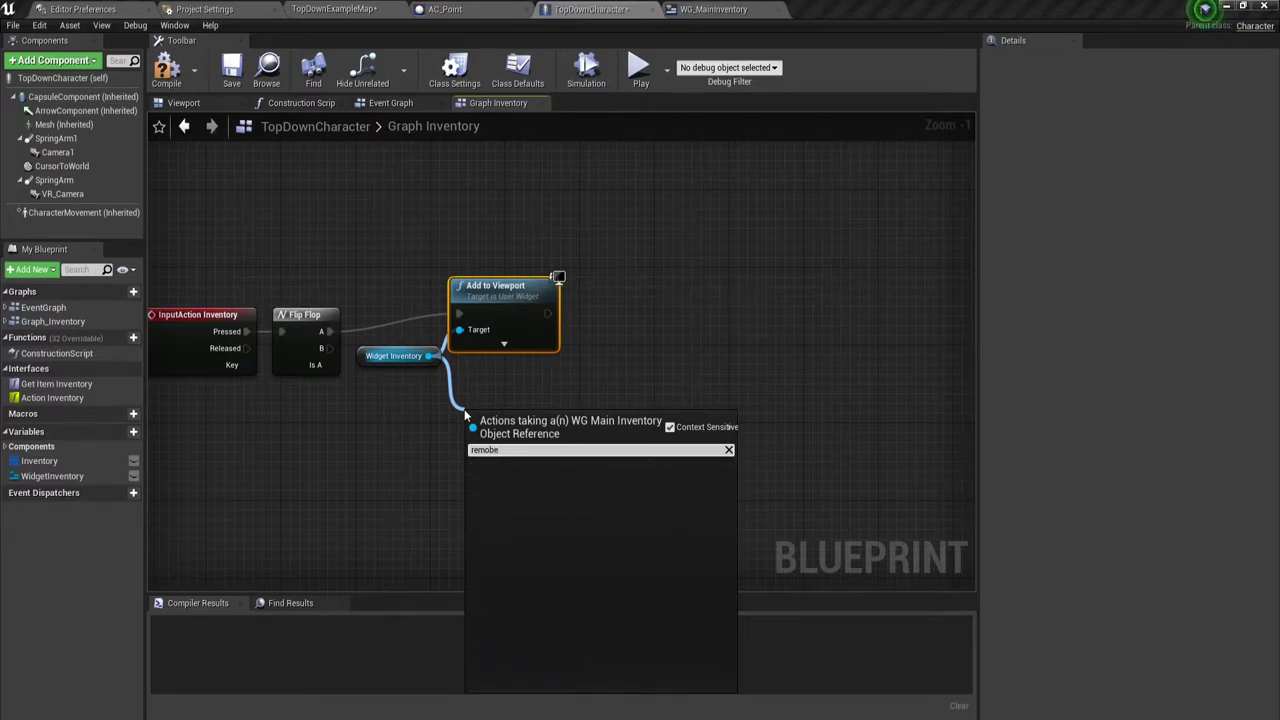
{"action": "key", "text": "BackSpace"}
{"action": "key", "text": "BackSpace"}
{"action": "type", "text": "v"}
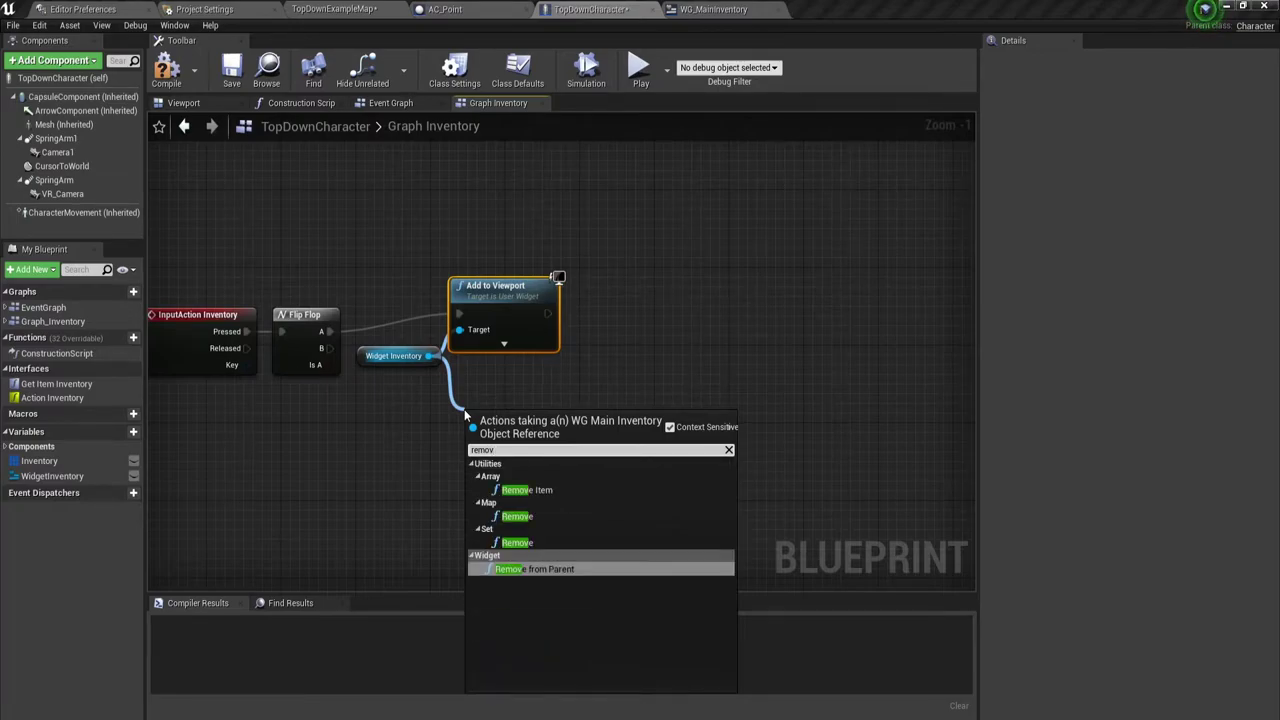
{"action": "left_click", "coordinate": [535, 569]}
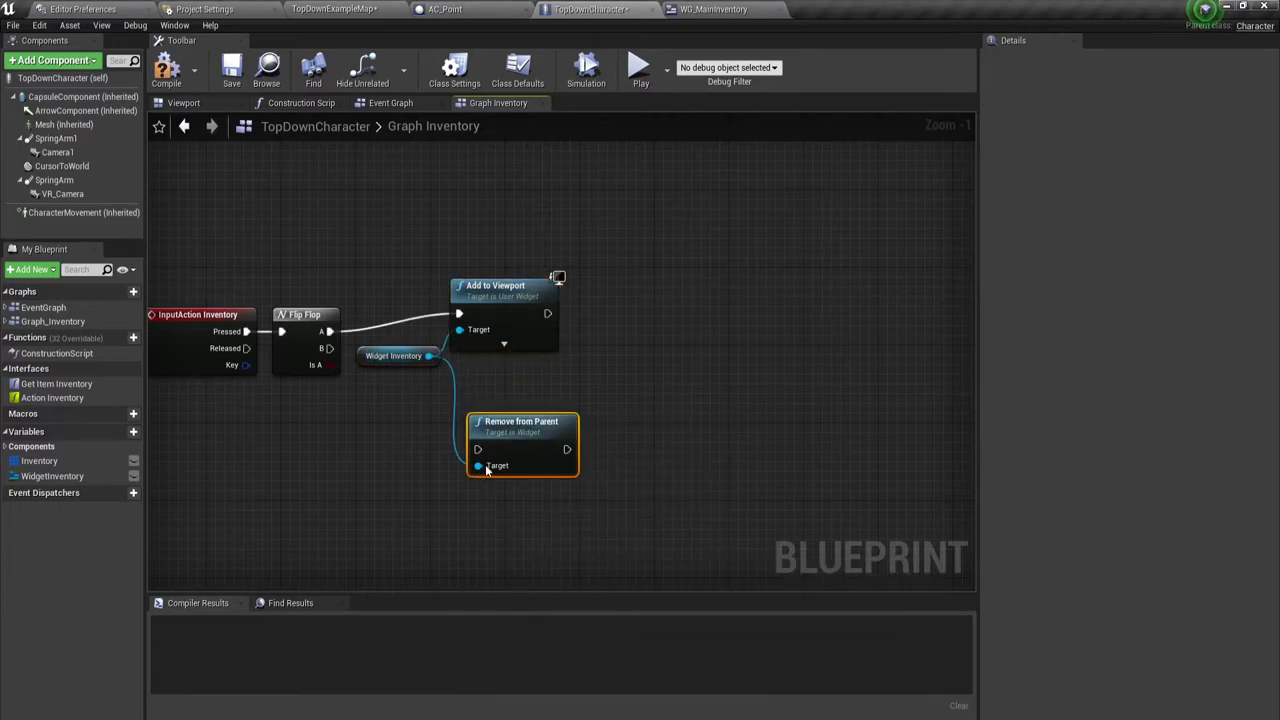
- Wire Flip Flop B into Remove from Parent and tuck it under Add to Viewport
{"action": "left_click_drag", "start_coordinate": [478, 441], "coordinate": [329, 348]}
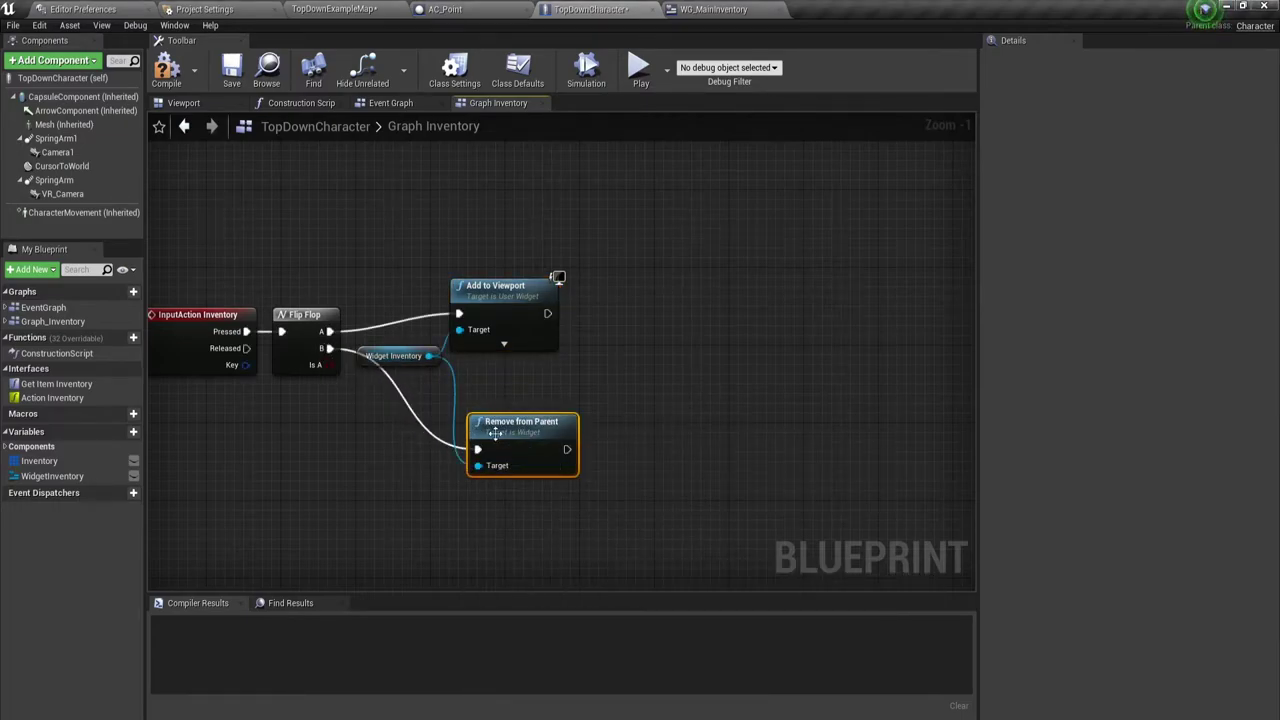
{"action": "mouse_move", "coordinate": [500, 443]}
{"action": "left_mouse_down"}
{"action": "mouse_move", "coordinate": [452, 425]}
{"action": "mouse_move", "coordinate": [479, 400]}
{"action": "left_mouse_up"}
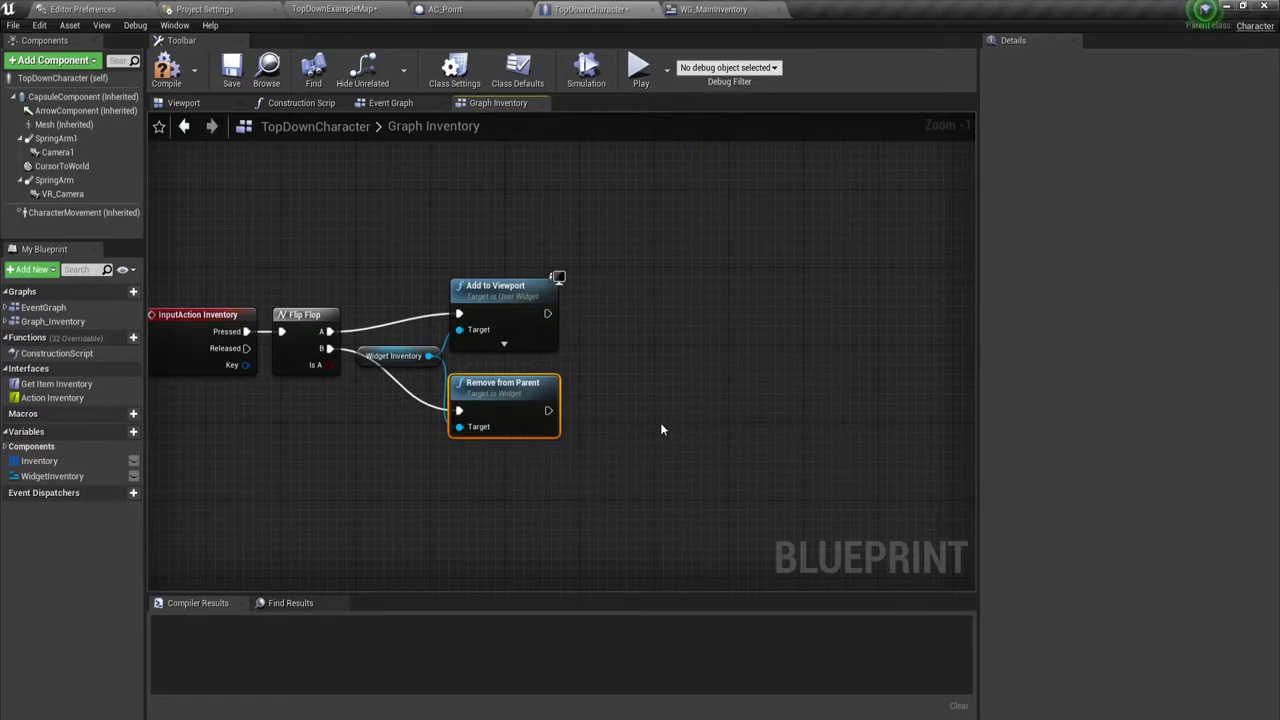
{"action": "right_click_drag", "start_coordinate": [661, 430], "coordinate": [504, 397]}
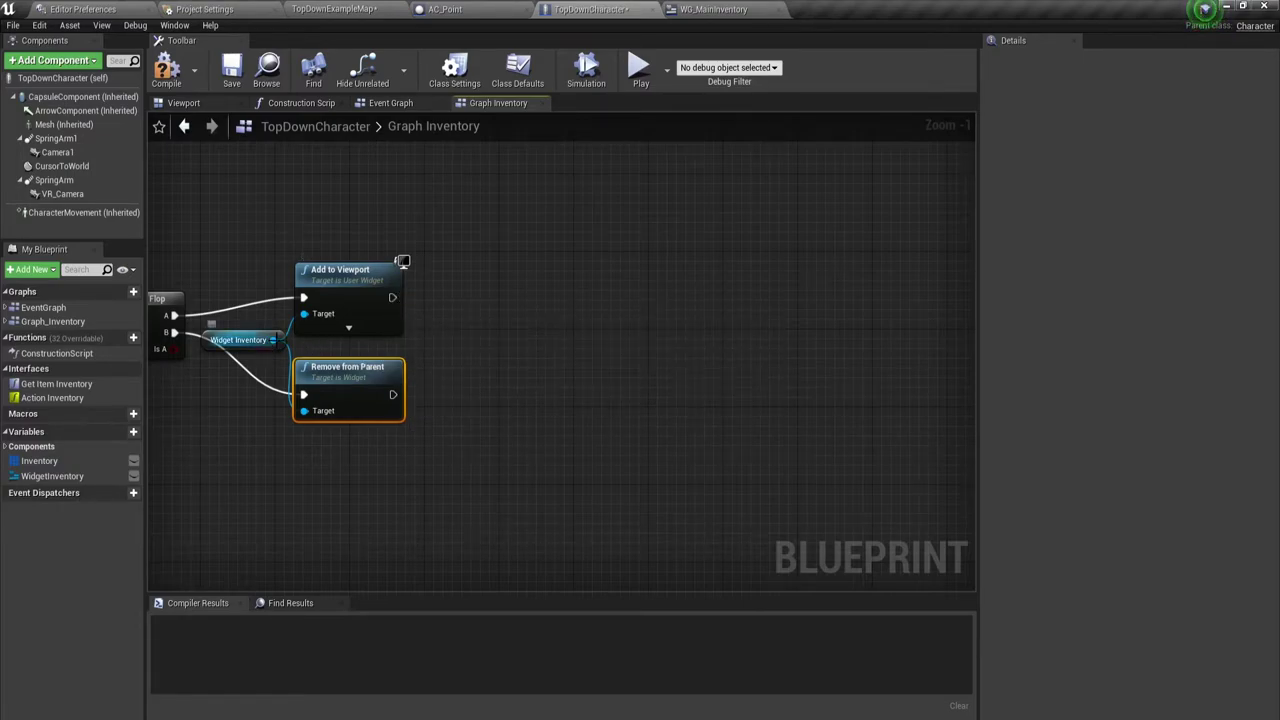
{"action": "left_click", "coordinate": [238, 340]}
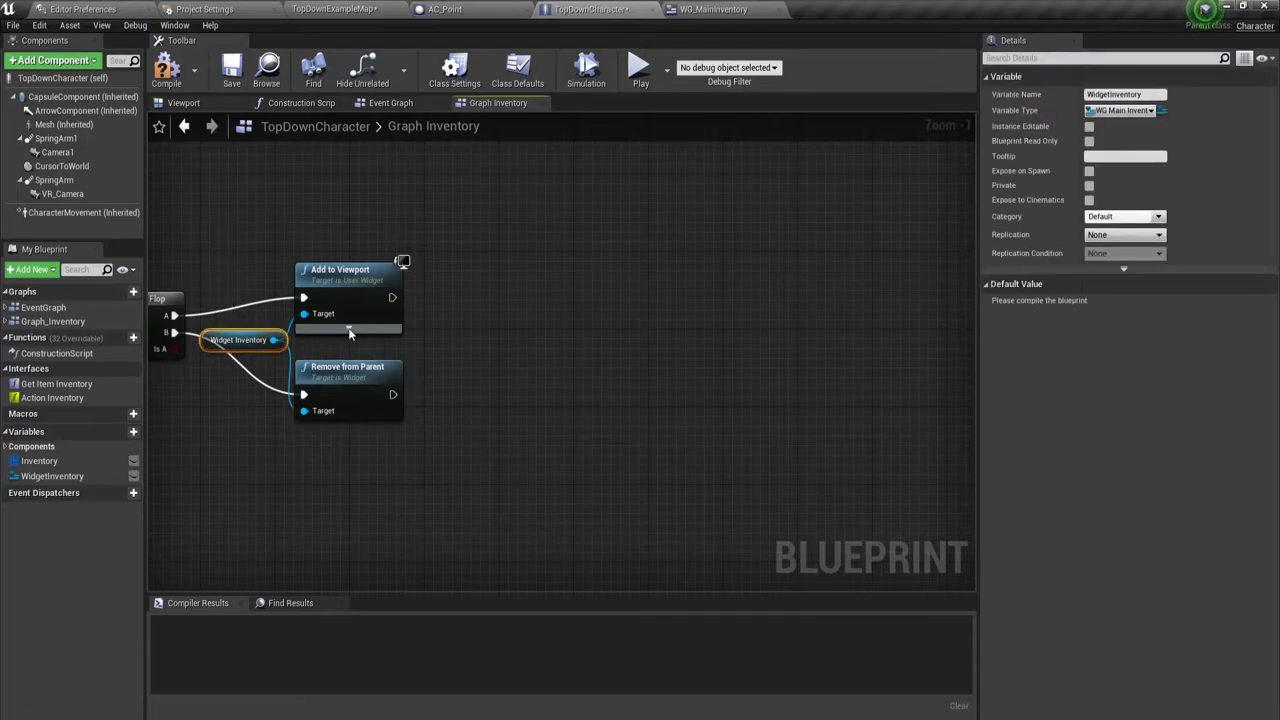
{"action": "left_click", "coordinate": [424, 352]}
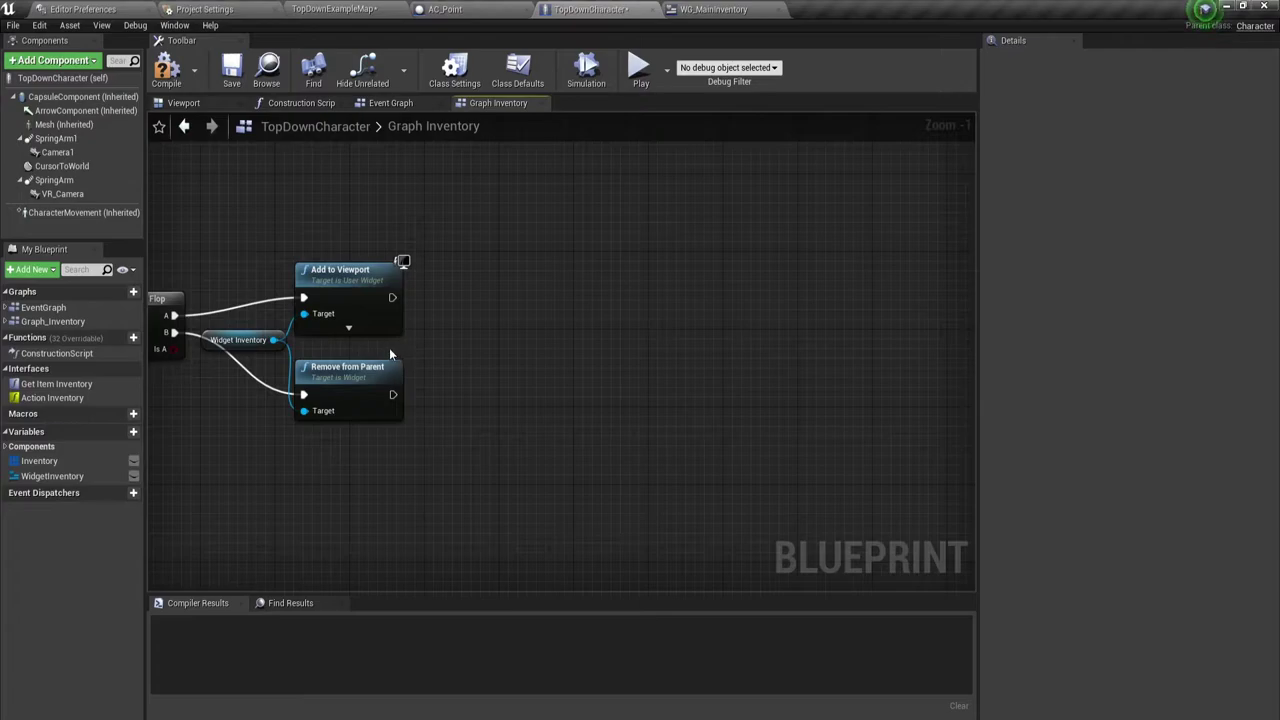
- Add a Get Player Controller node beside the widget nodes
{"action": "right_click", "coordinate": [457, 347]}
{"action": "type", "text": "get"}
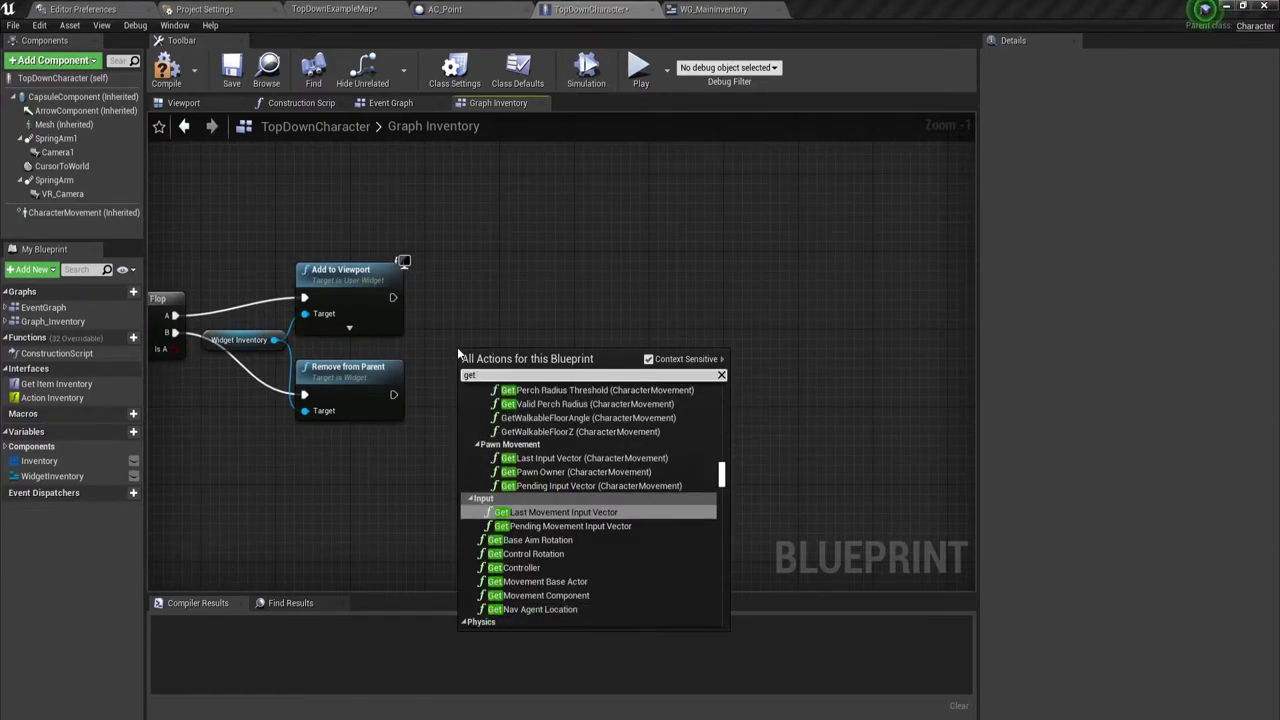
{"action": "type", "text": " pla"}
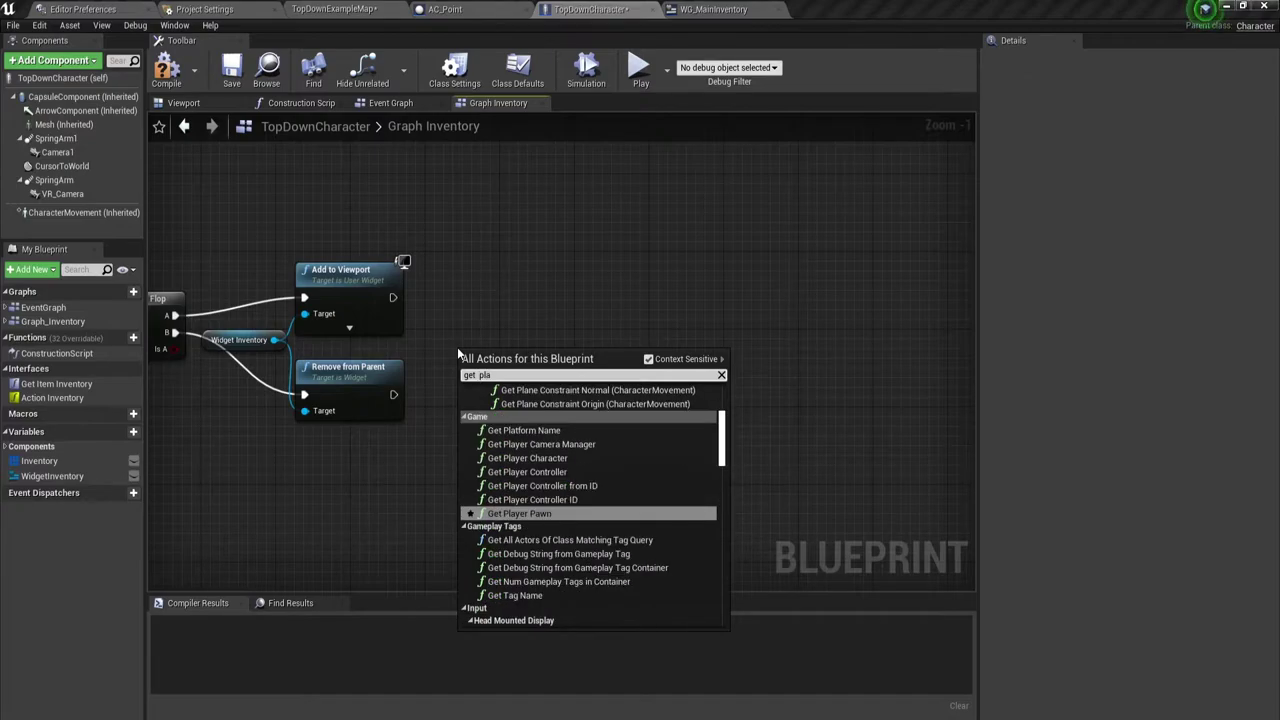
{"action": "left_click", "coordinate": [543, 472]}
{"action": "left_click_drag", "start_coordinate": [570, 350], "coordinate": [524, 331]}
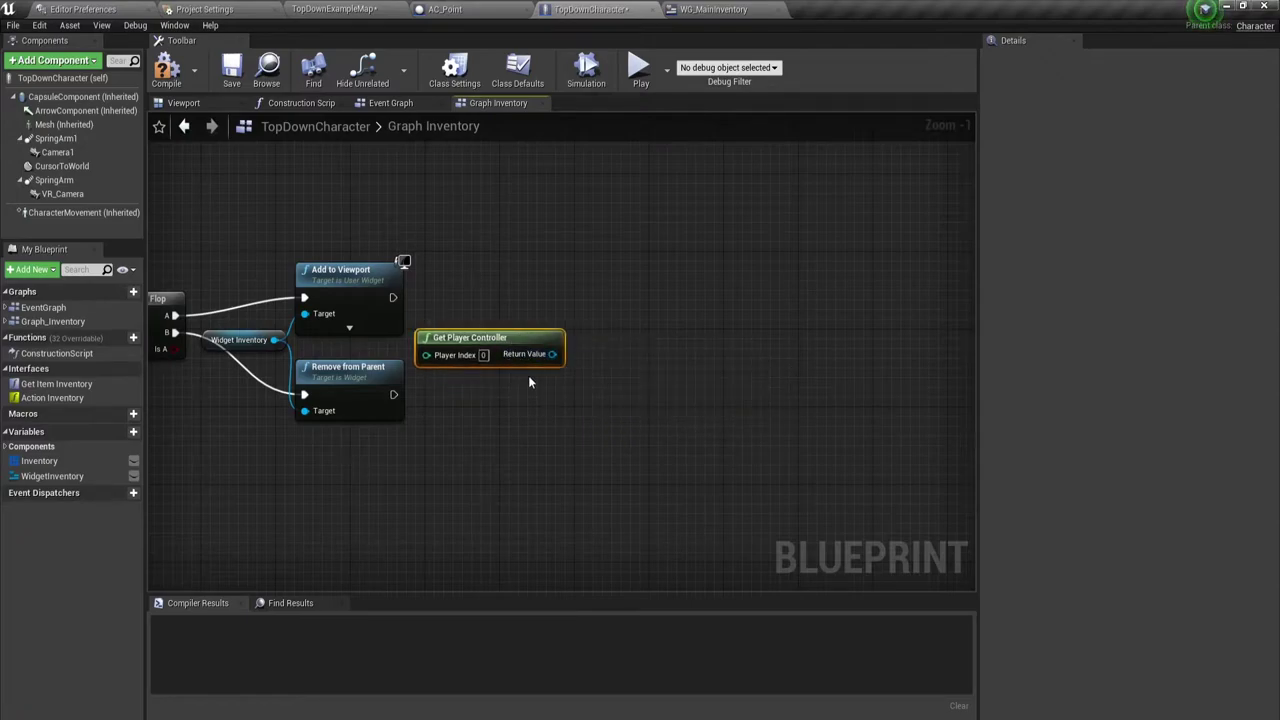
- Add a Set Show Mouse Cursor node targeting the controller, then search 'set in' from it
{"action": "left_click_drag", "start_coordinate": [550, 354], "coordinate": [568, 280]}
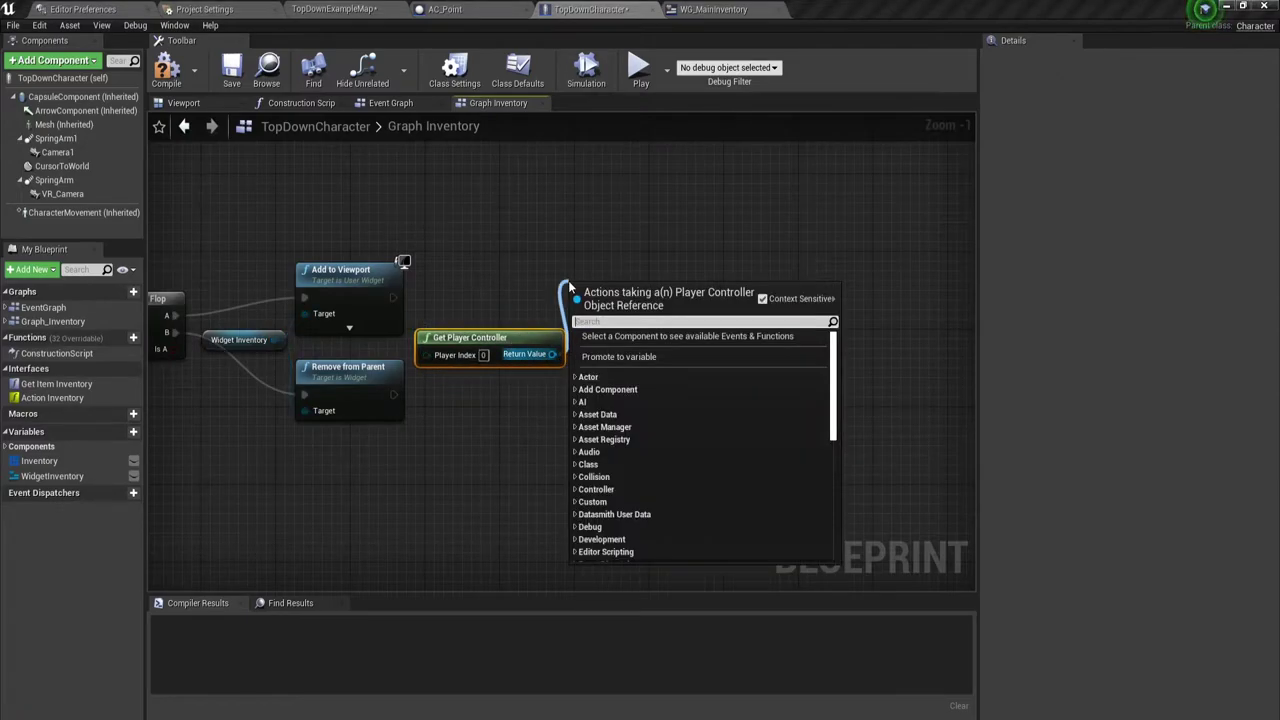
{"action": "type", "text": "see"}
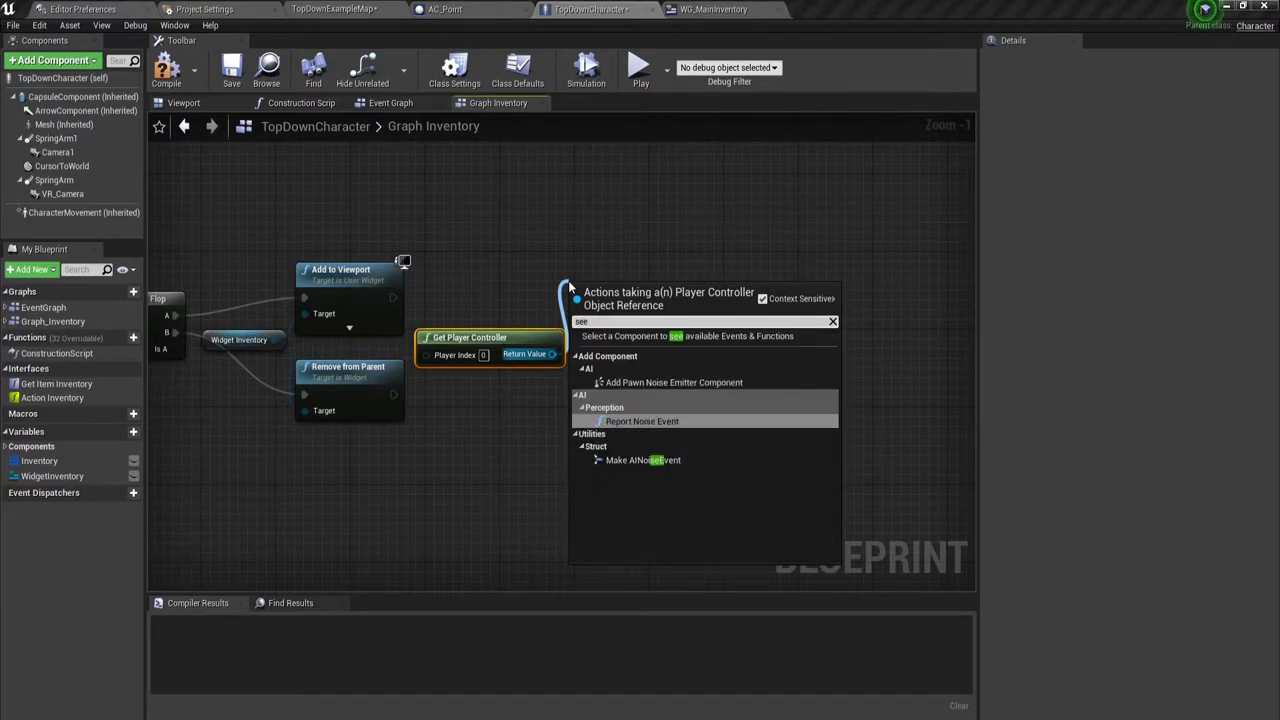
{"action": "key", "text": "BackSpace"}
{"action": "type", "text": "t s"}
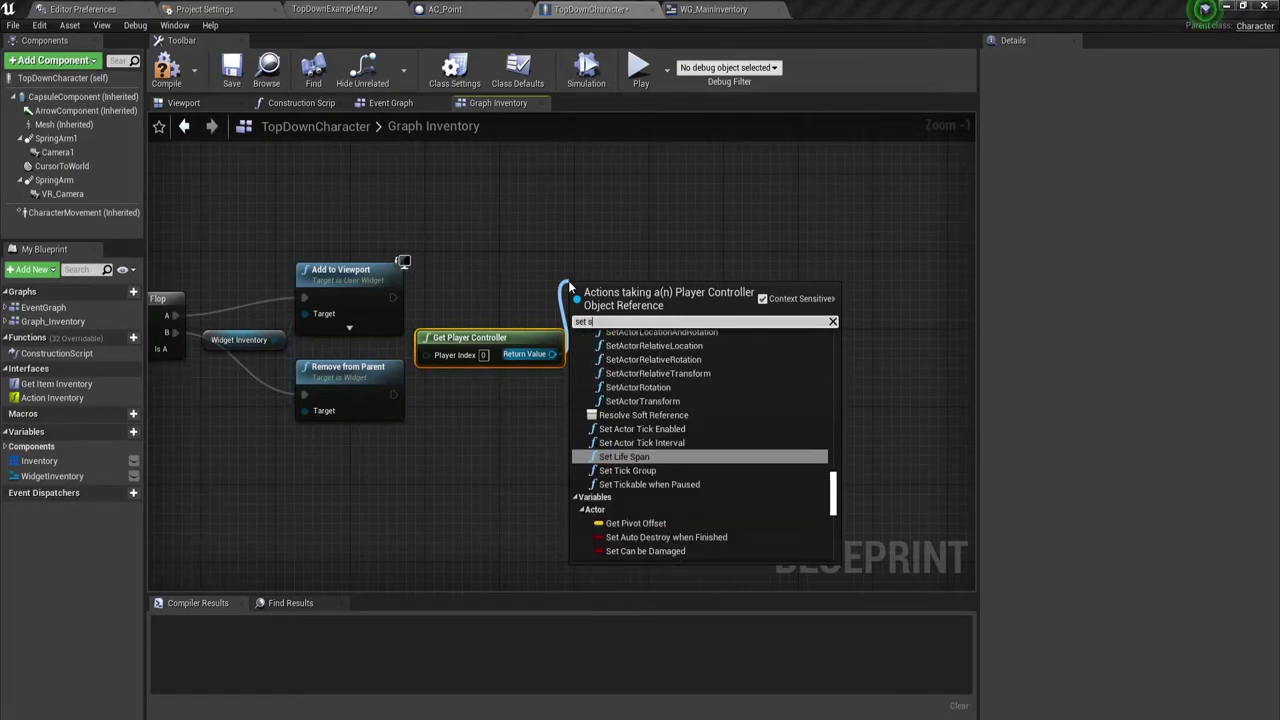
{"action": "type", "text": "how"}
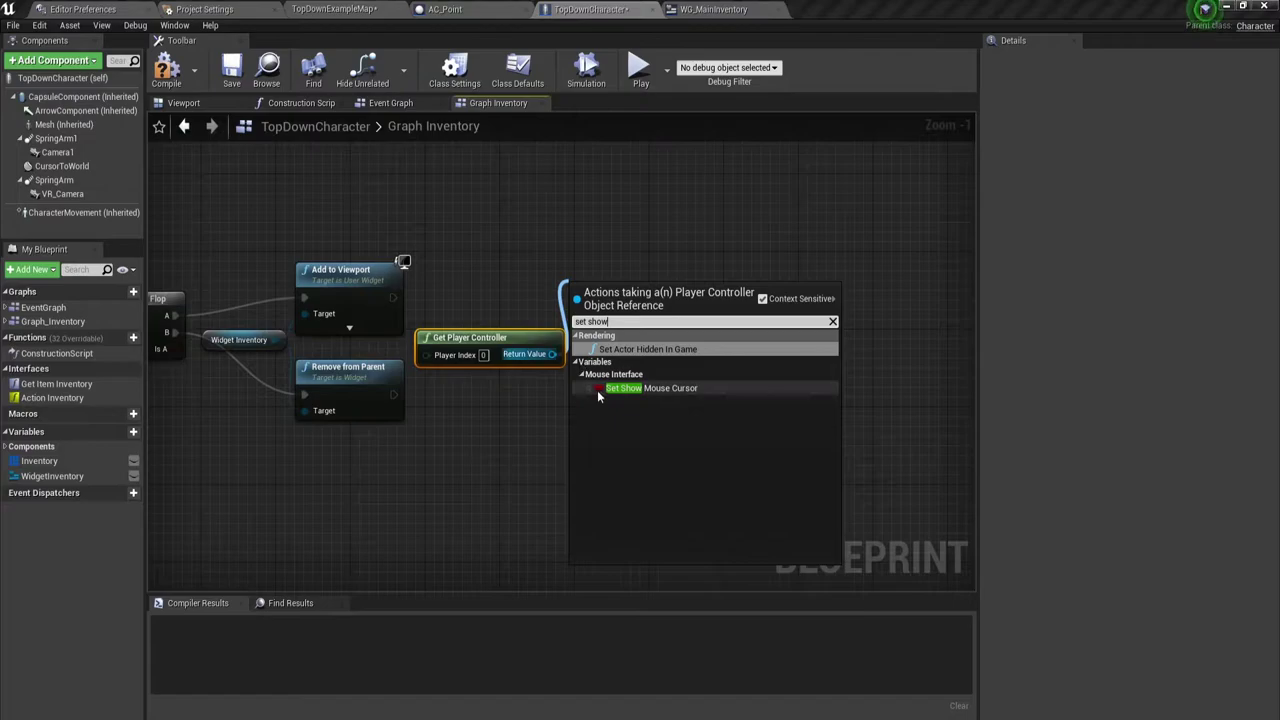
{"action": "left_click", "coordinate": [600, 390]}
{"action": "mouse_move", "coordinate": [552, 354]}
{"action": "left_mouse_down"}
{"action": "mouse_move", "coordinate": [803, 354]}
{"action": "mouse_move", "coordinate": [774, 324]}
{"action": "left_mouse_up"}
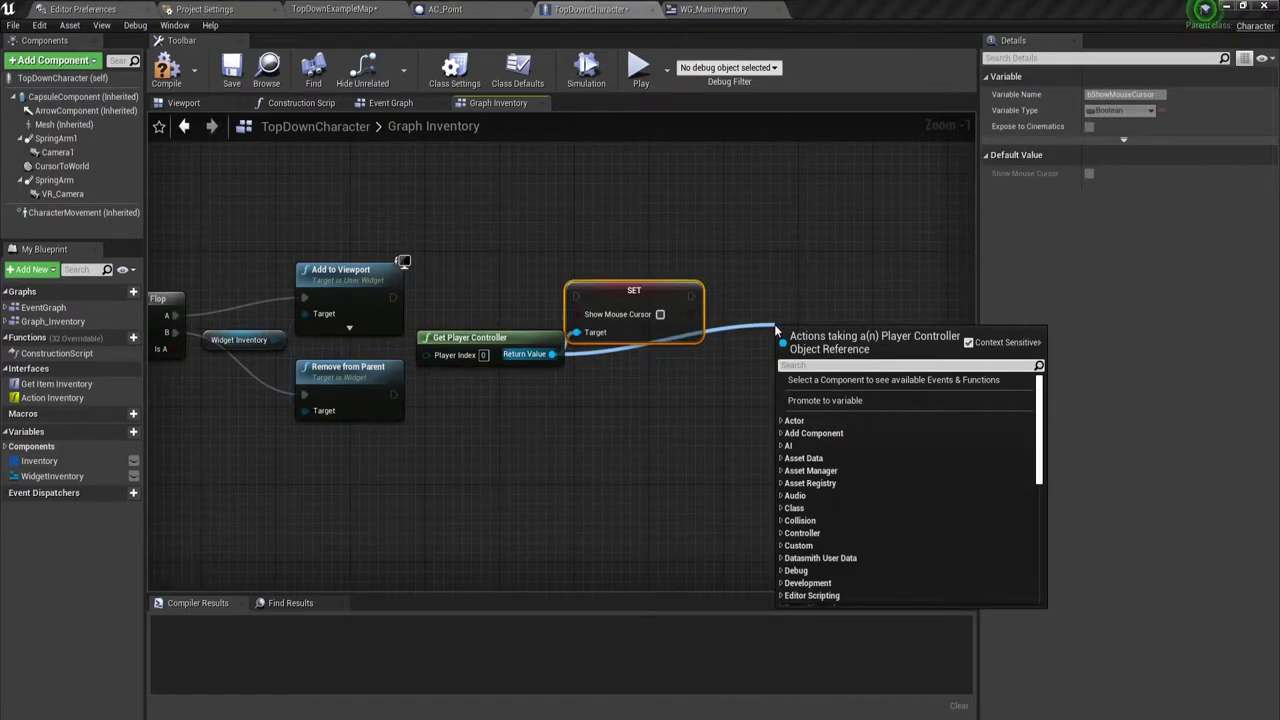
{"action": "type", "text": "set in"}
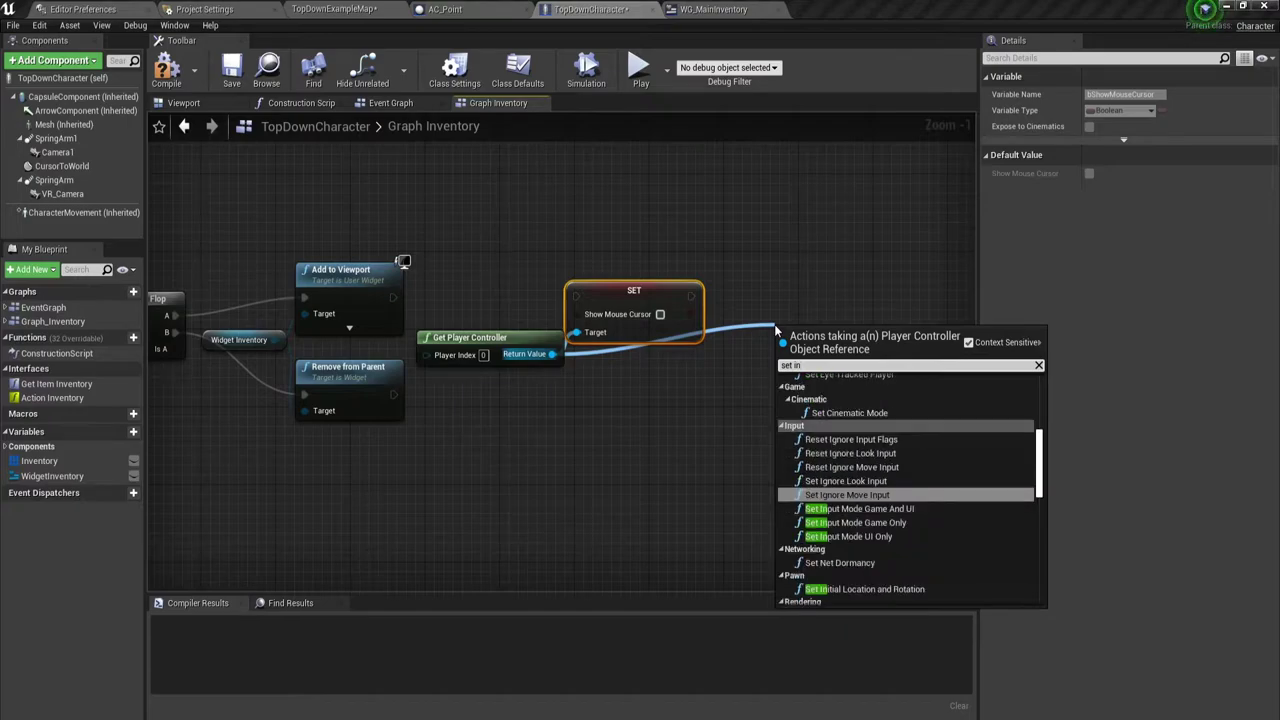
- Add Set Input Mode Game And UI after SET, with Show Mouse Cursor ticked and Add to Viewport feeding SET
{"action": "left_click", "coordinate": [857, 512]}
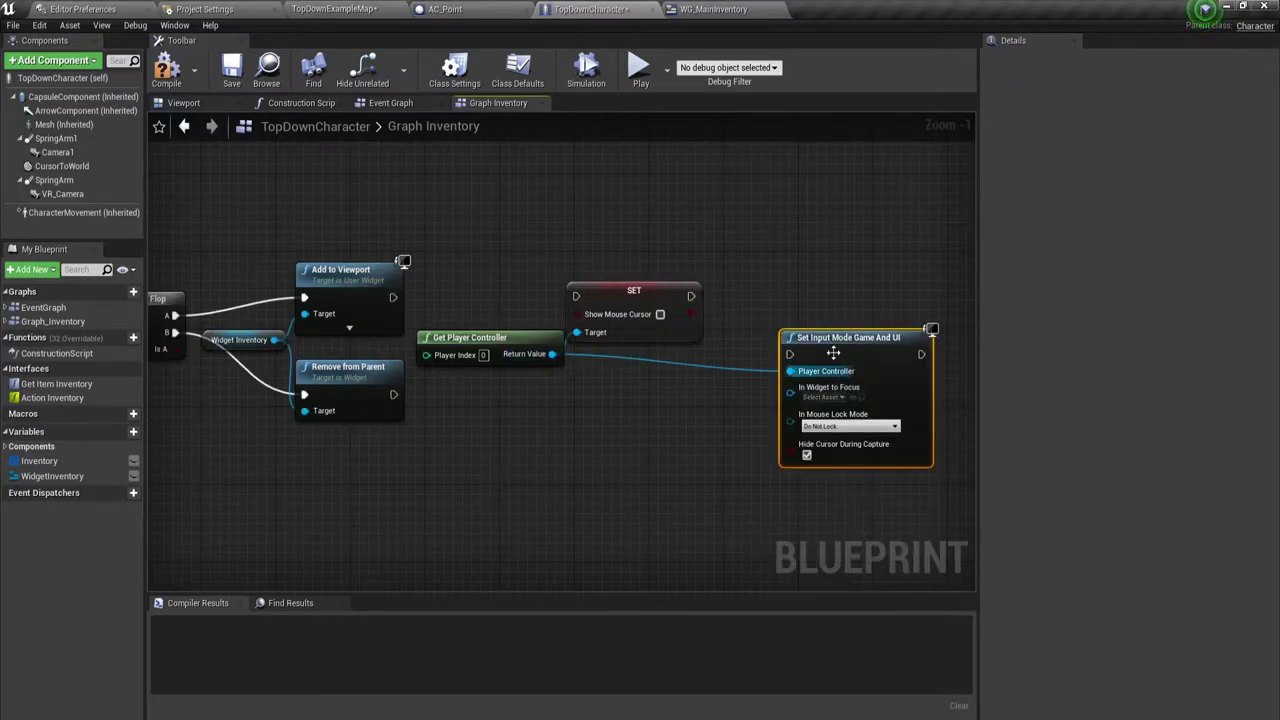
{"action": "left_click_drag", "start_coordinate": [801, 280], "coordinate": [773, 290]}
{"action": "left_click_drag", "start_coordinate": [691, 296], "coordinate": [740, 297]}
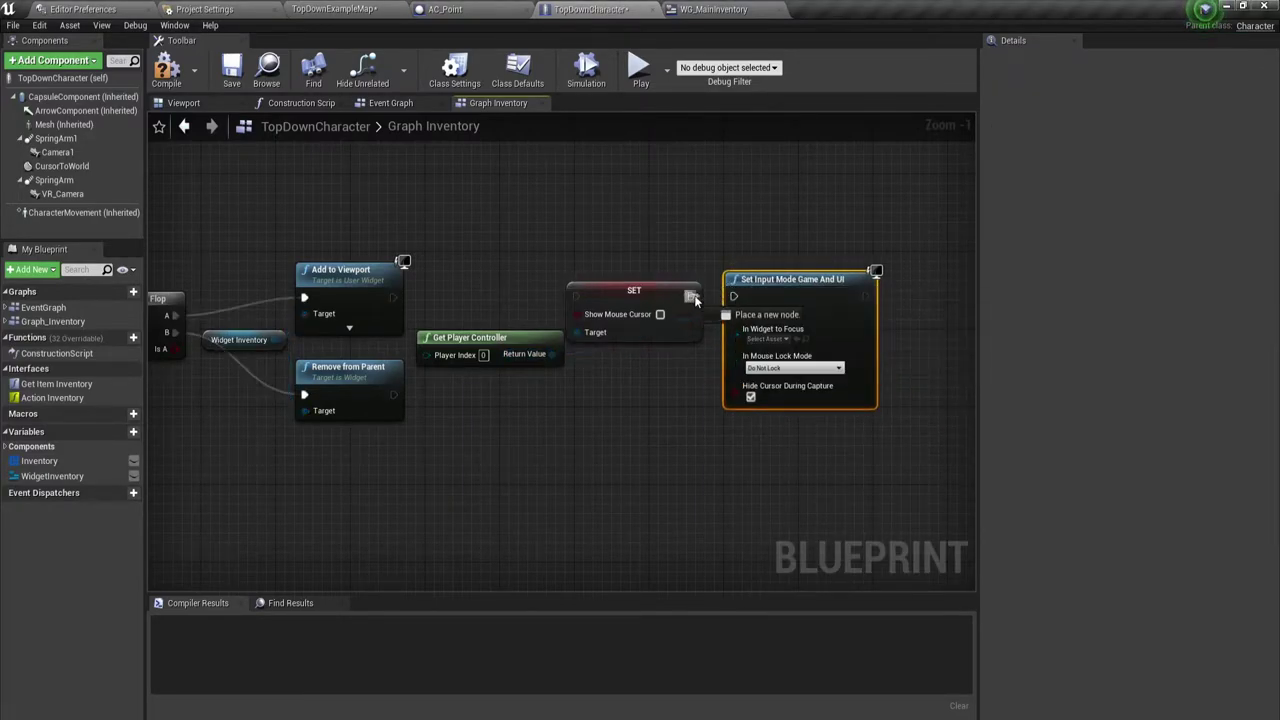
{"action": "left_click", "coordinate": [660, 314]}
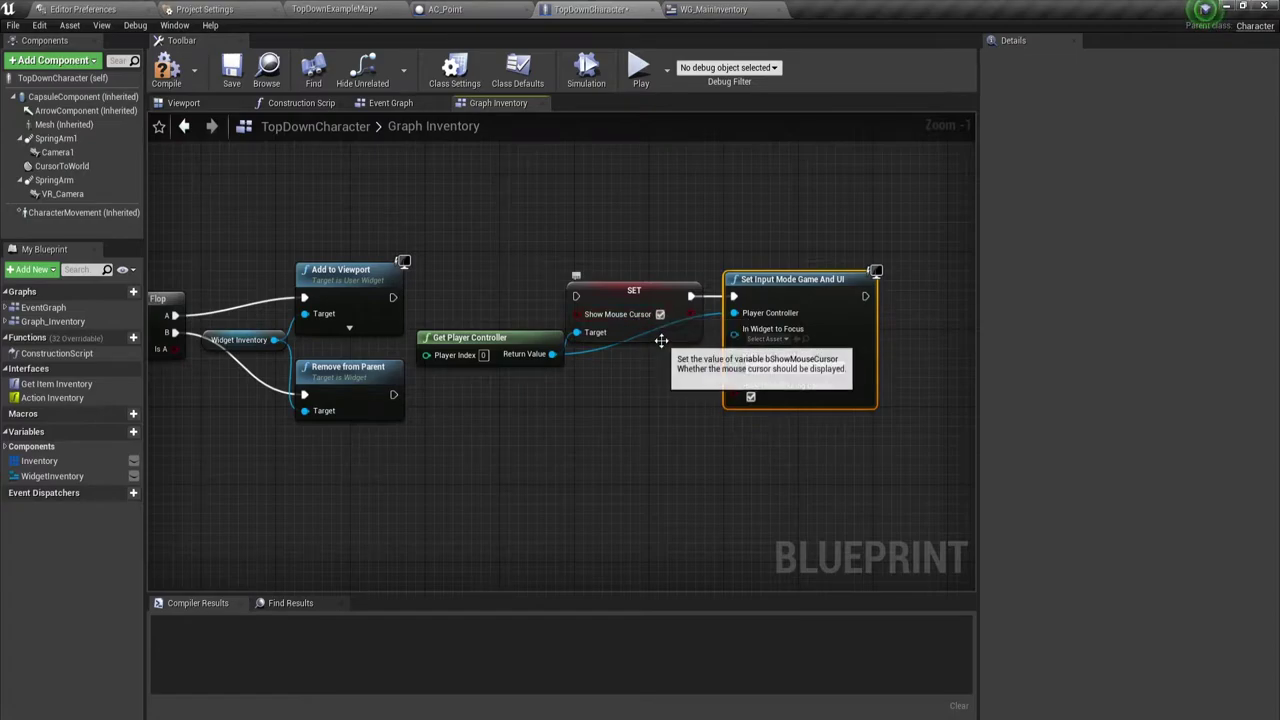
{"action": "left_click_drag", "start_coordinate": [393, 297], "coordinate": [577, 296]}
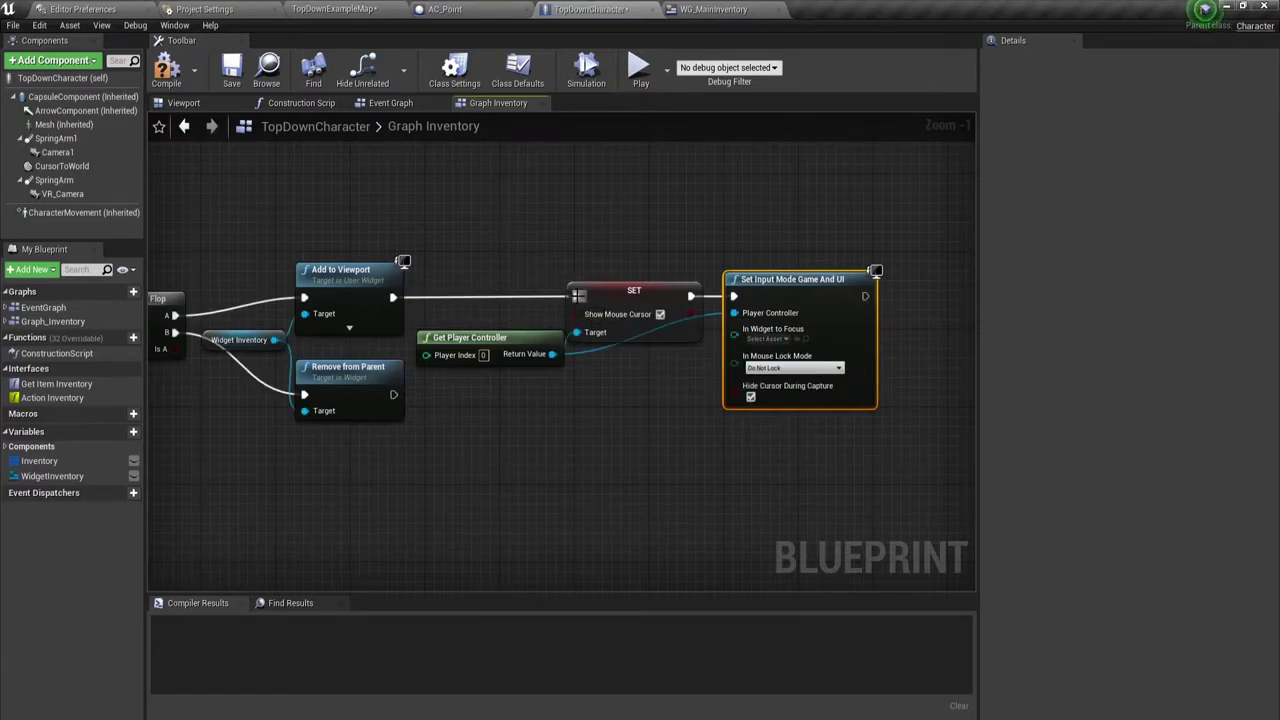
- Feed Widget Inventory in as the widget to focus and tidy the wires with a reroute point
{"action": "left_click", "coordinate": [783, 340]}
{"action": "left_click", "coordinate": [718, 350]}
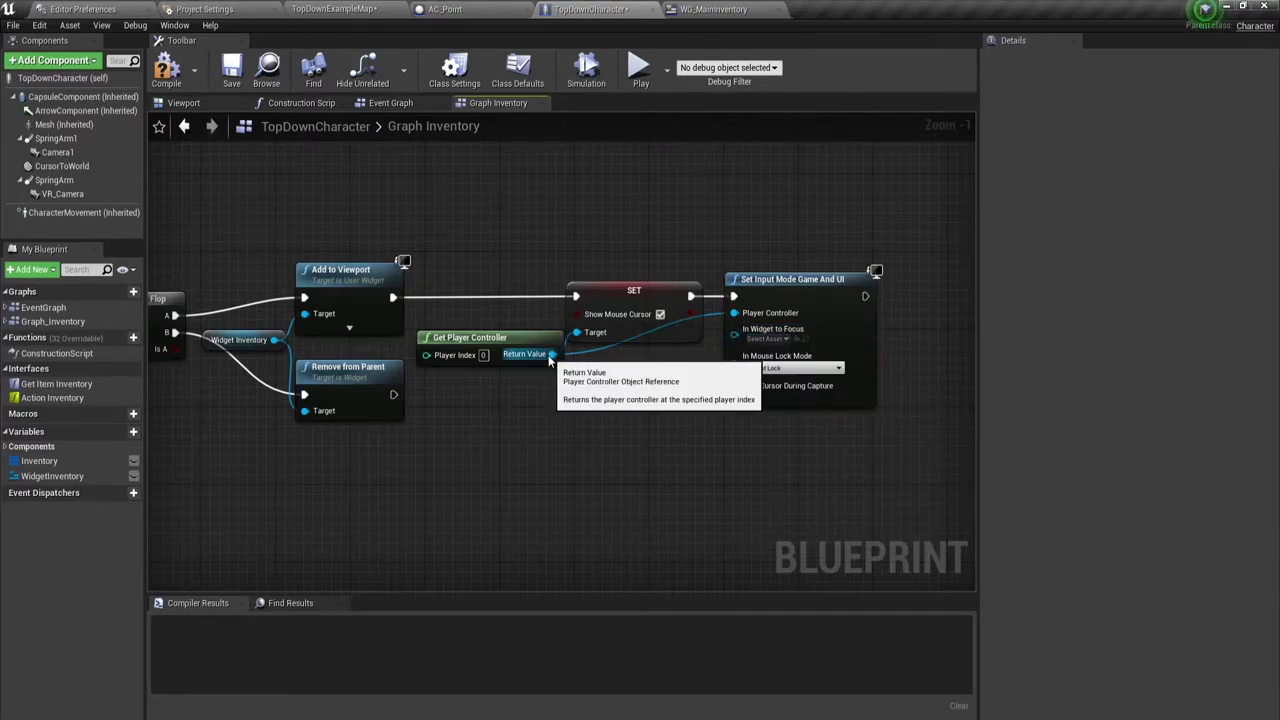
{"action": "left_click_drag", "start_coordinate": [273, 340], "coordinate": [736, 340]}
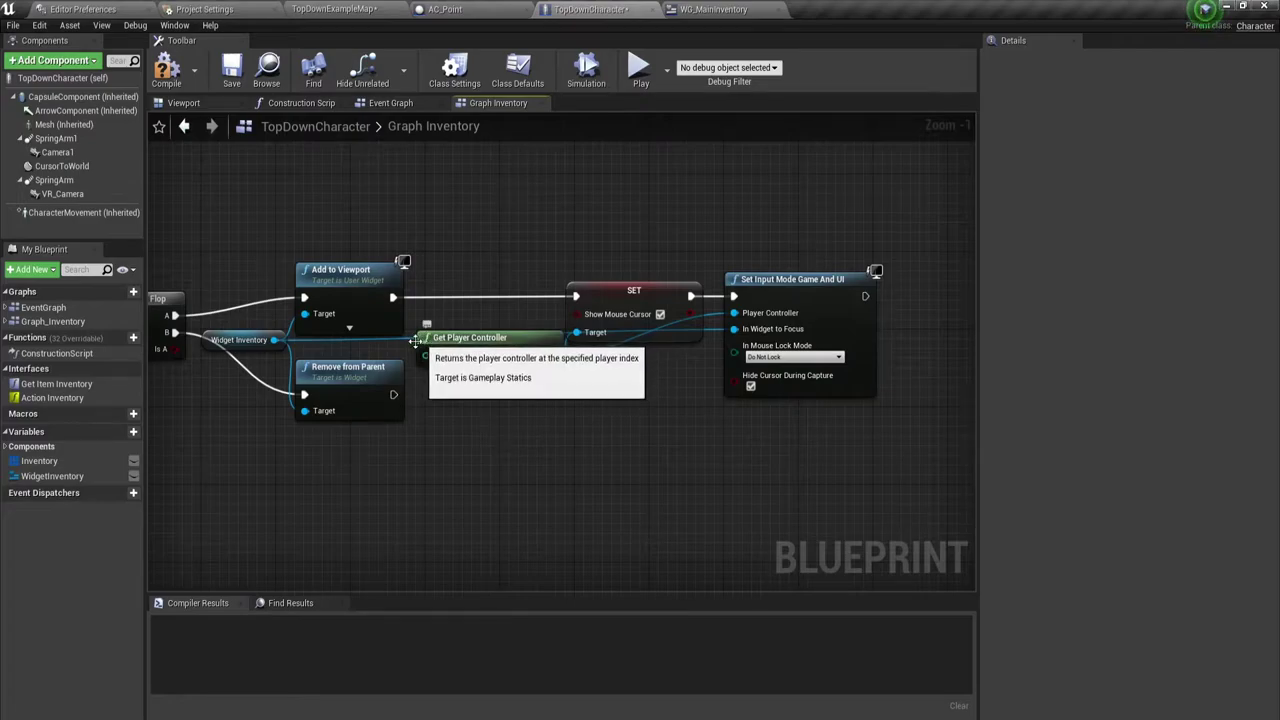
{"action": "double_click", "coordinate": [670, 357]}
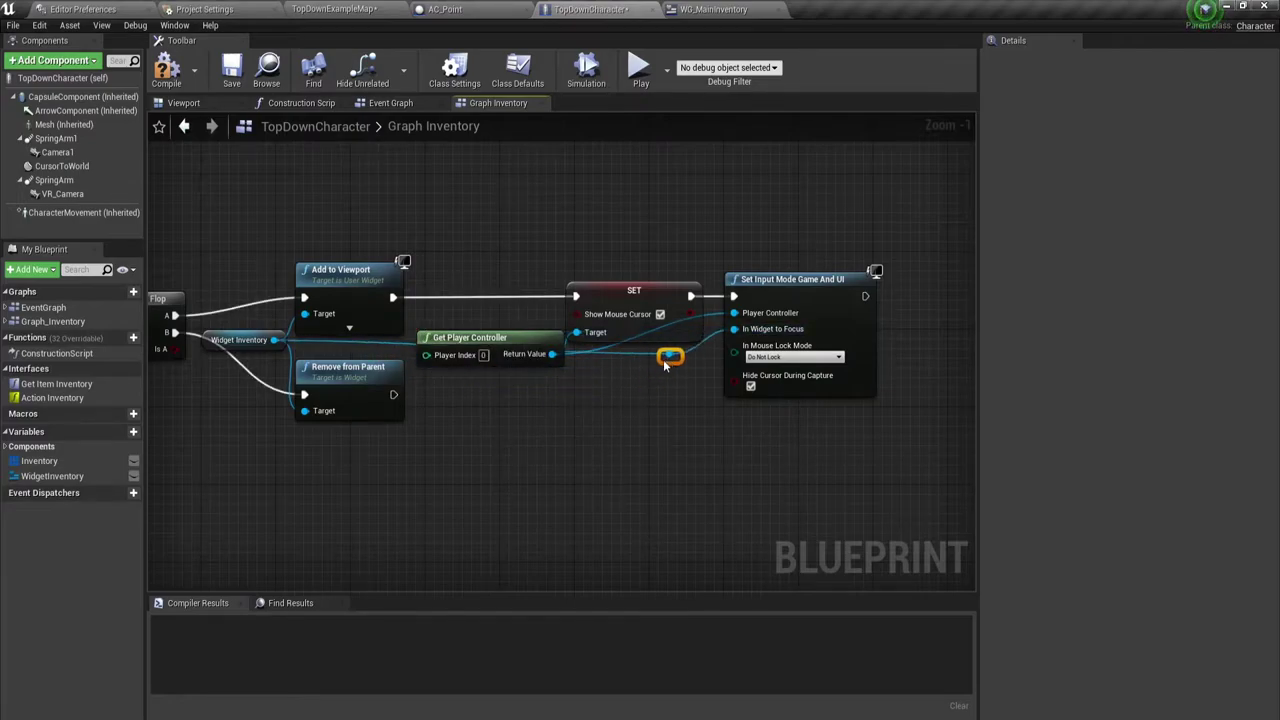
{"action": "mouse_move", "coordinate": [525, 270]}
{"action": "left_mouse_down"}
{"action": "mouse_move", "coordinate": [793, 293]}
{"action": "mouse_move", "coordinate": [793, 264]}
{"action": "left_mouse_up"}
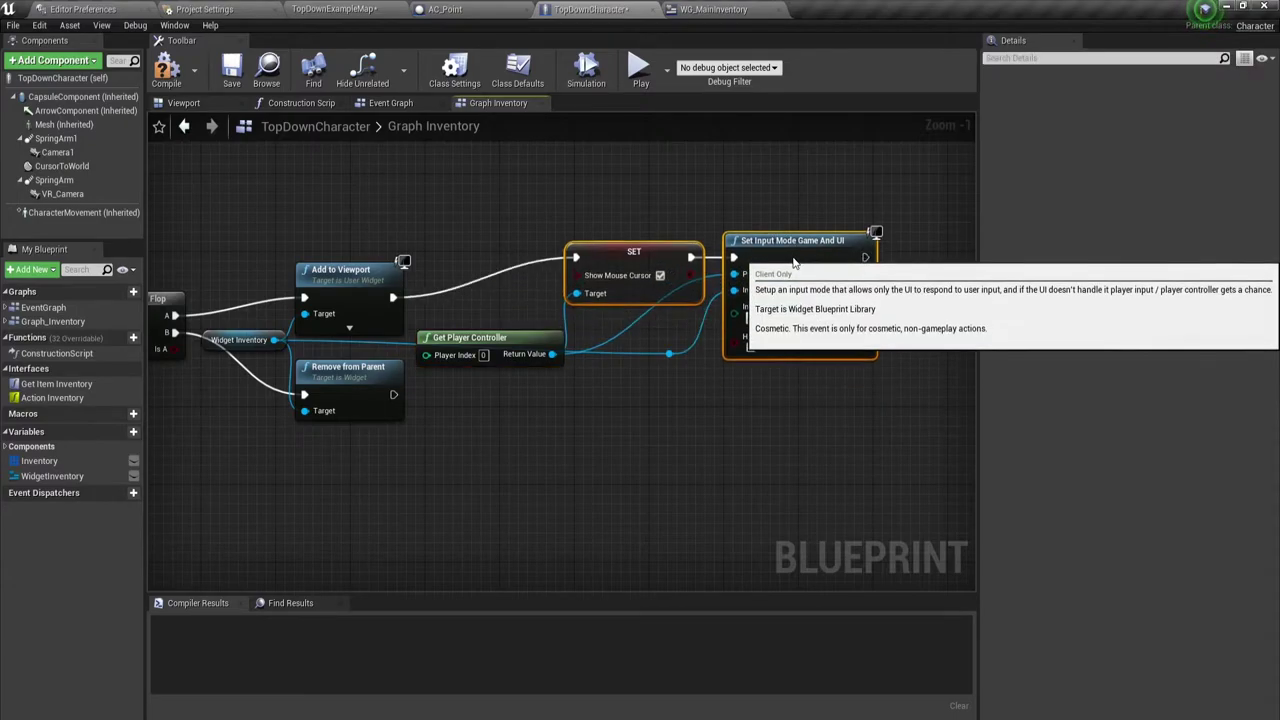
{"action": "left_click", "coordinate": [655, 411]}
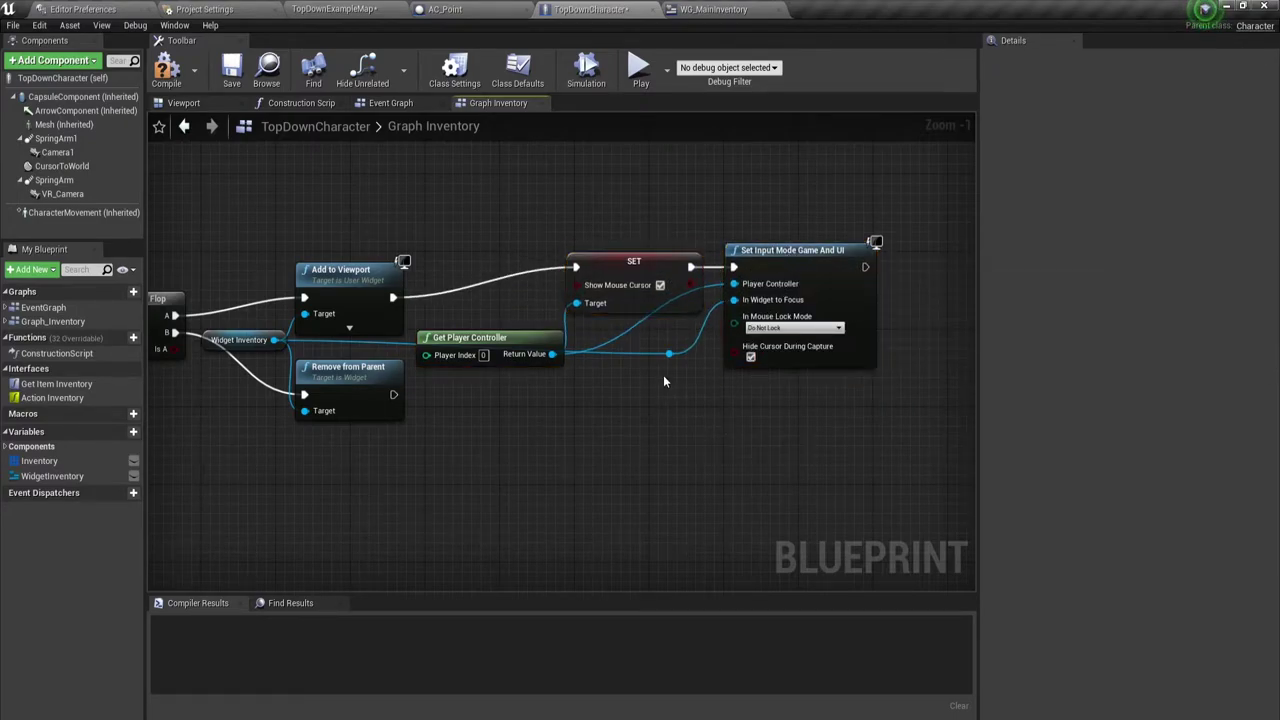
{"action": "left_click_drag", "start_coordinate": [669, 354], "coordinate": [682, 349]}
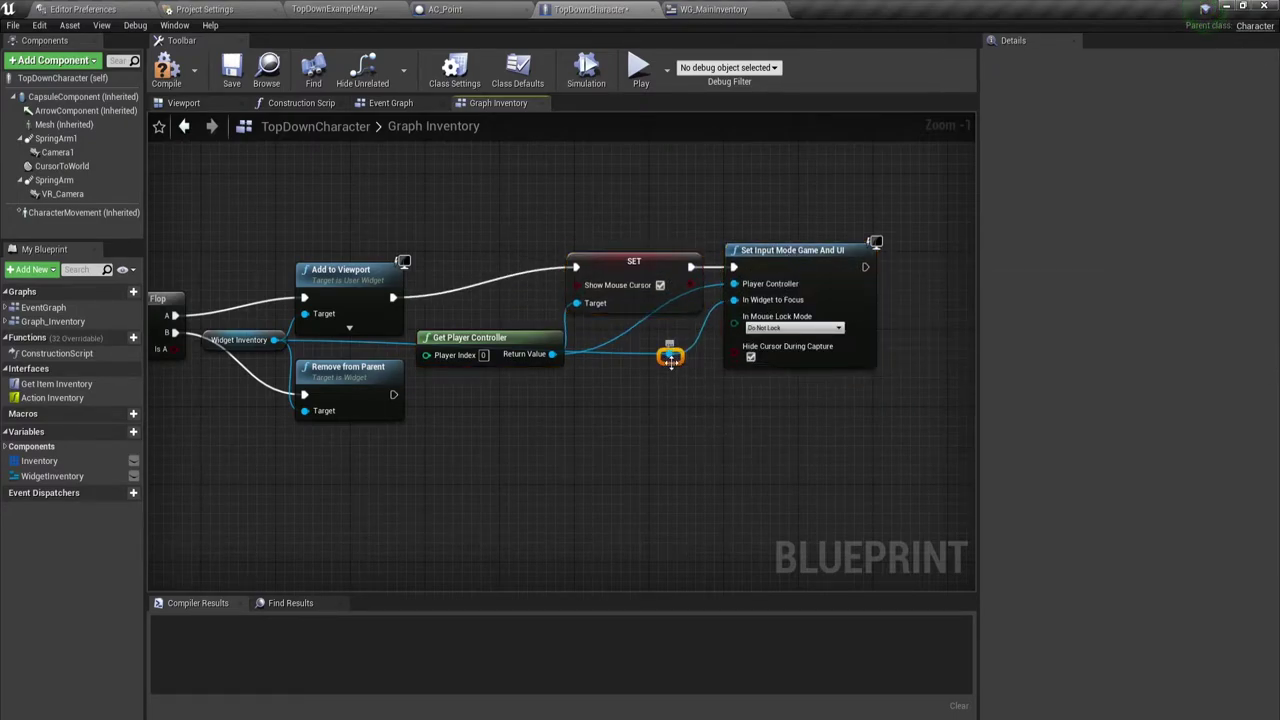
{"action": "left_click", "coordinate": [648, 425]}
- Set the mouse lock mode to Lock in Fullscreen
{"action": "left_click", "coordinate": [792, 327]}
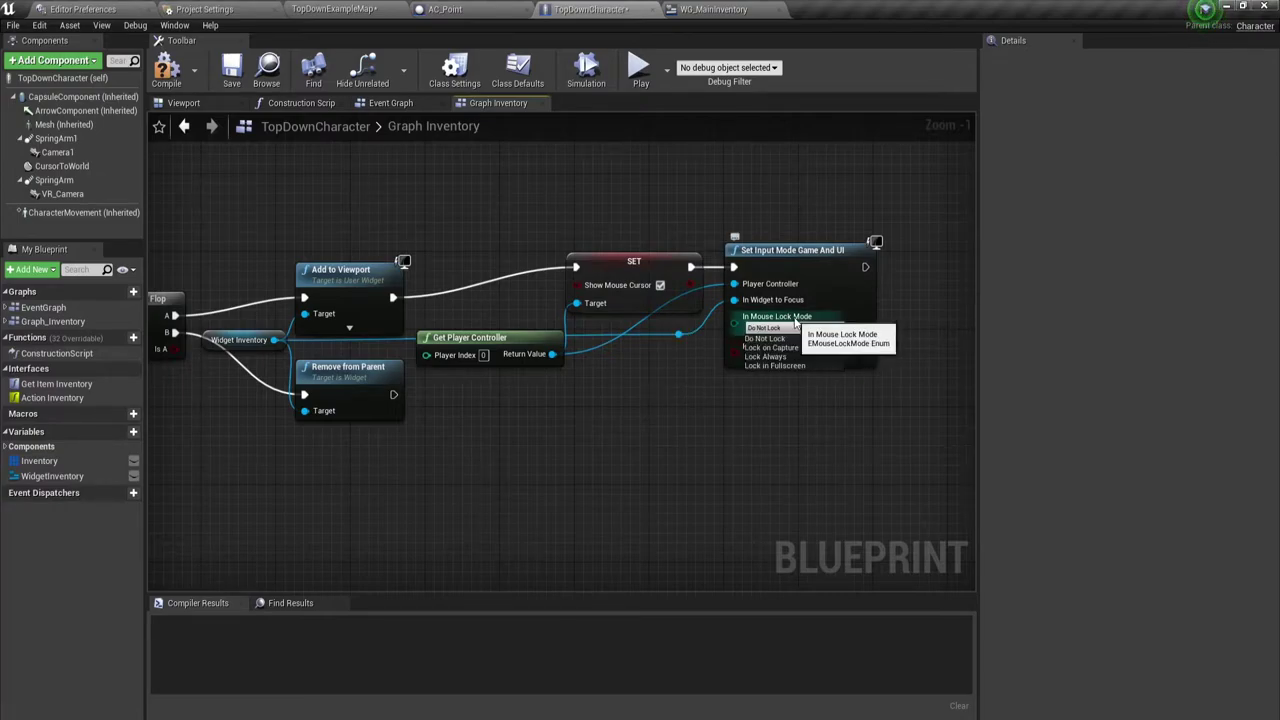
{"action": "left_click", "coordinate": [776, 358]}
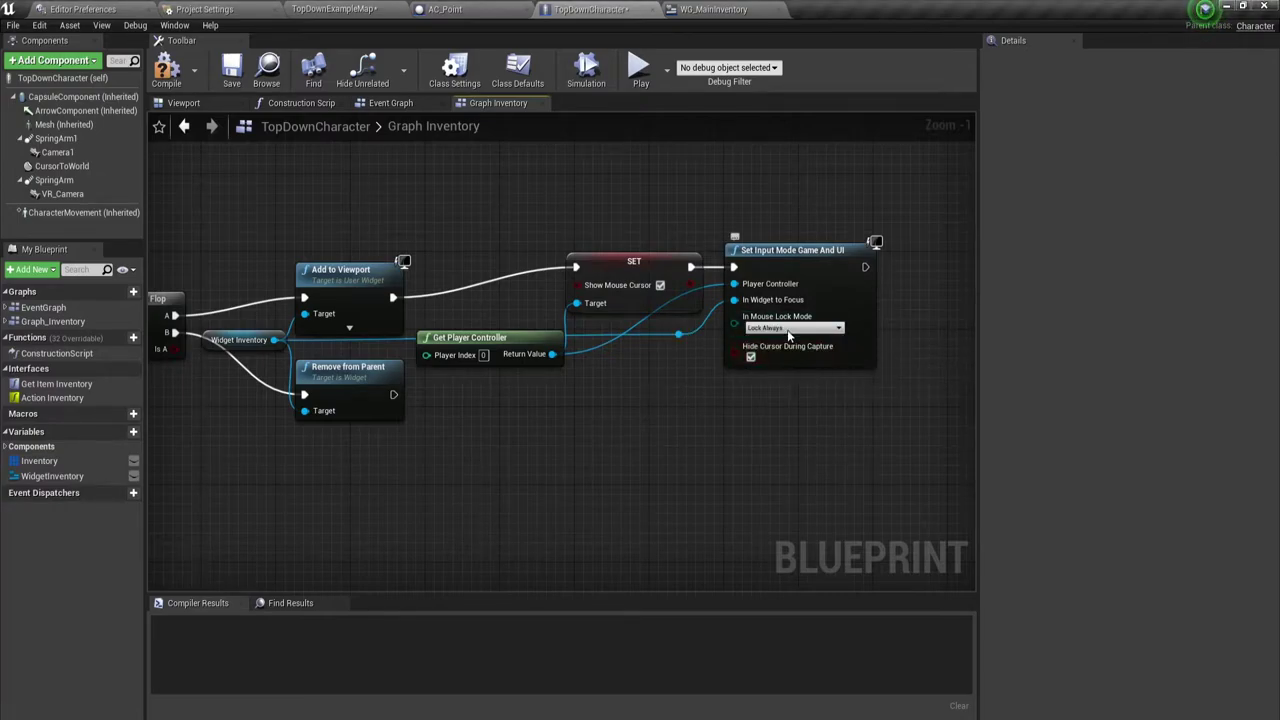
{"action": "left_click", "coordinate": [788, 333]}
{"action": "left_click", "coordinate": [775, 364]}
{"action": "right_click_drag", "start_coordinate": [630, 440], "coordinate": [625, 348]}
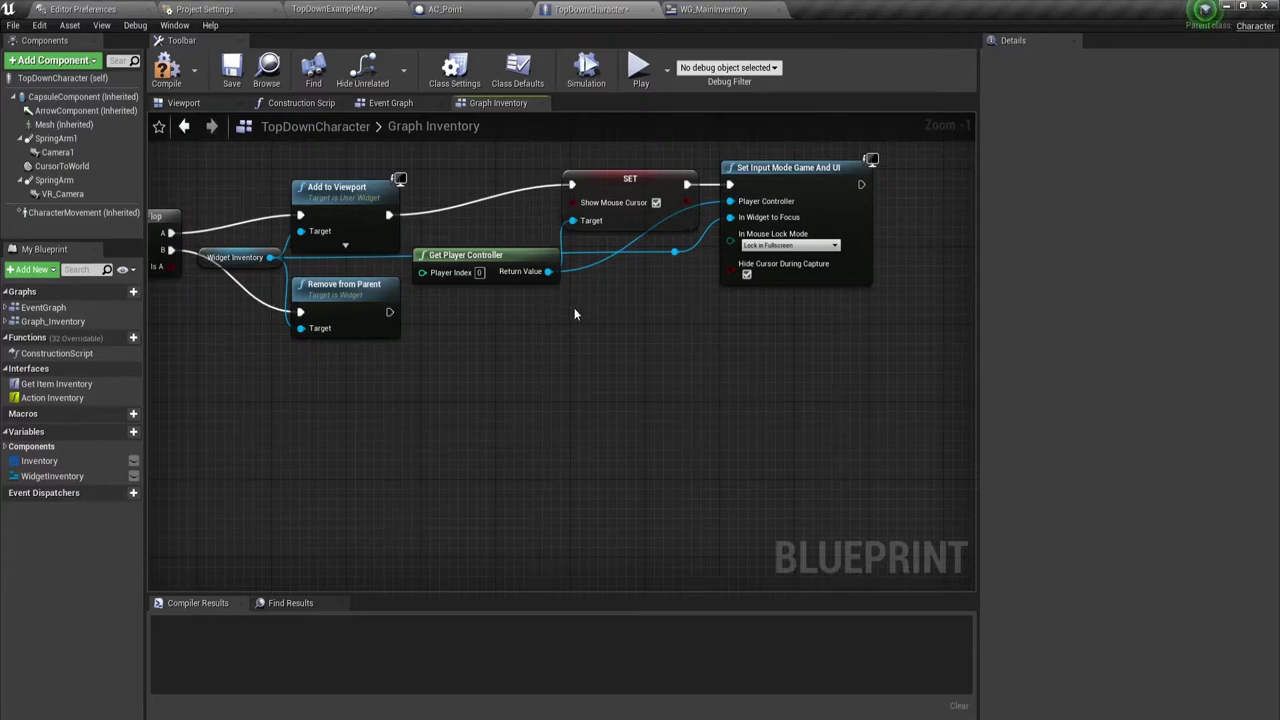
- Duplicate the Show Mouse Cursor setter, run it after Remove from Parent, and uncheck it
{"action": "left_click", "coordinate": [642, 205]}
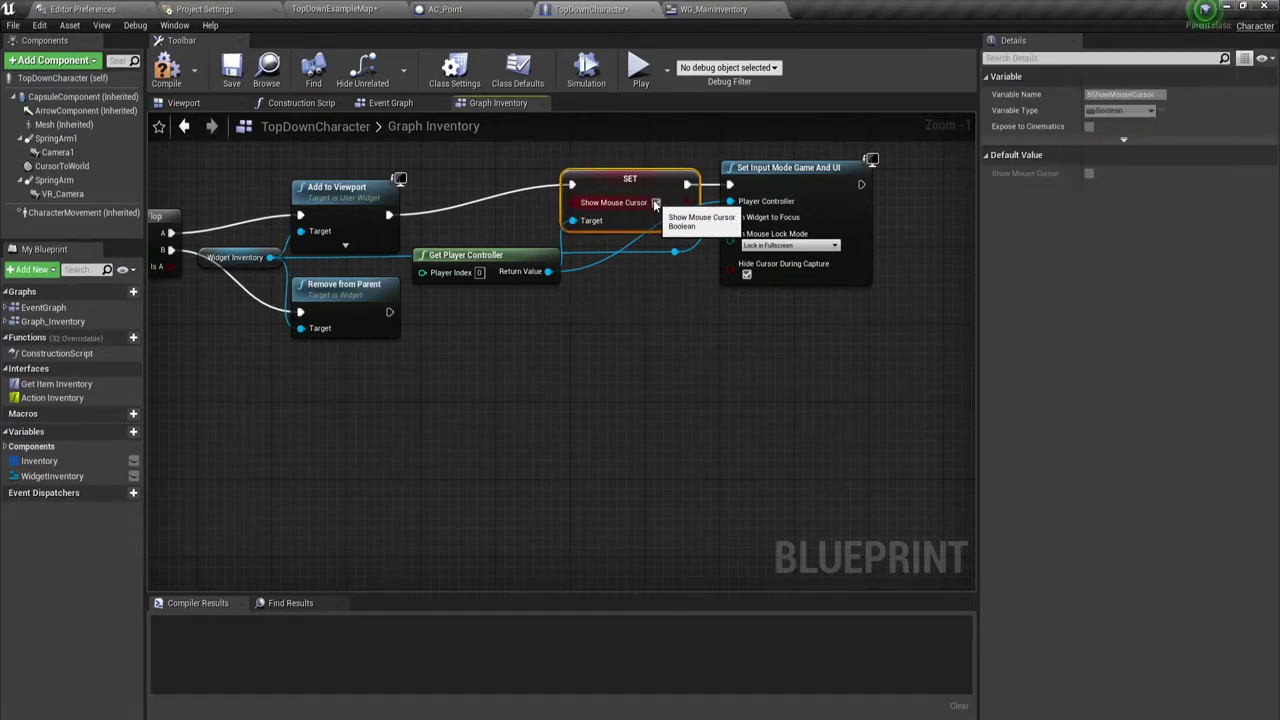
{"action": "key", "text": "ctrl+w"}
{"action": "left_click_drag", "start_coordinate": [640, 294], "coordinate": [597, 313]}
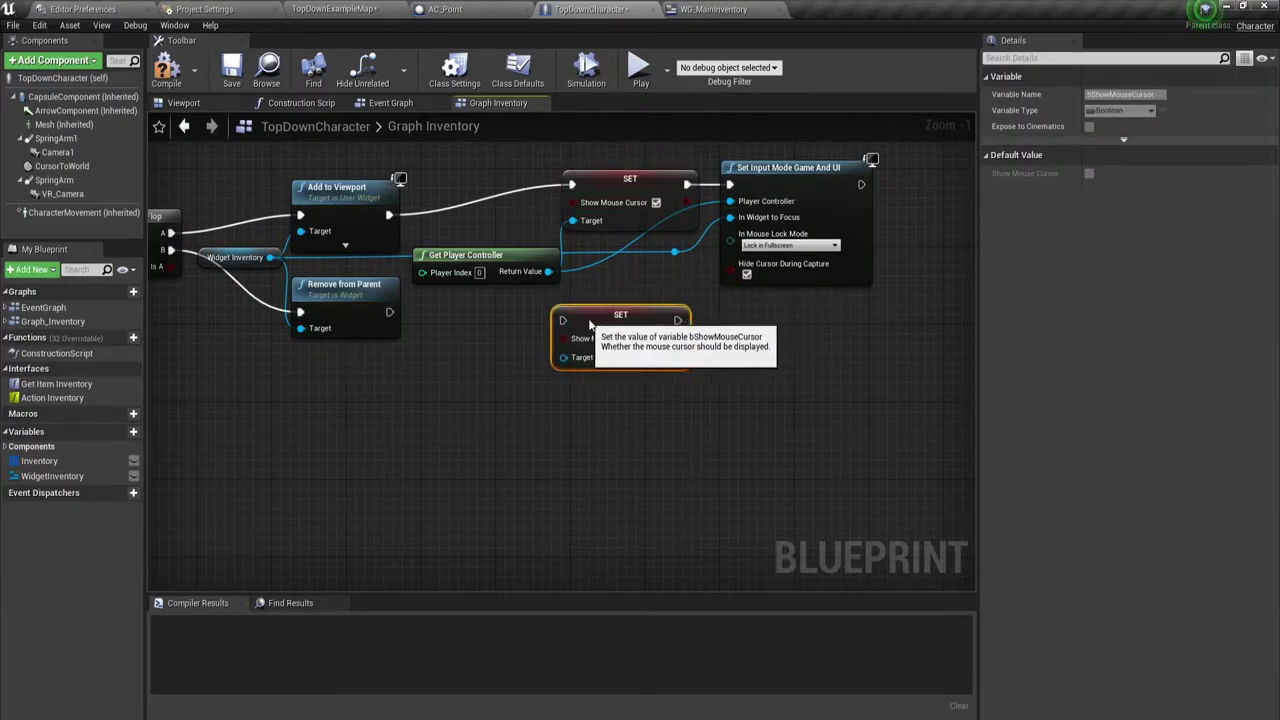
{"action": "left_click_drag", "start_coordinate": [389, 311], "coordinate": [572, 311]}
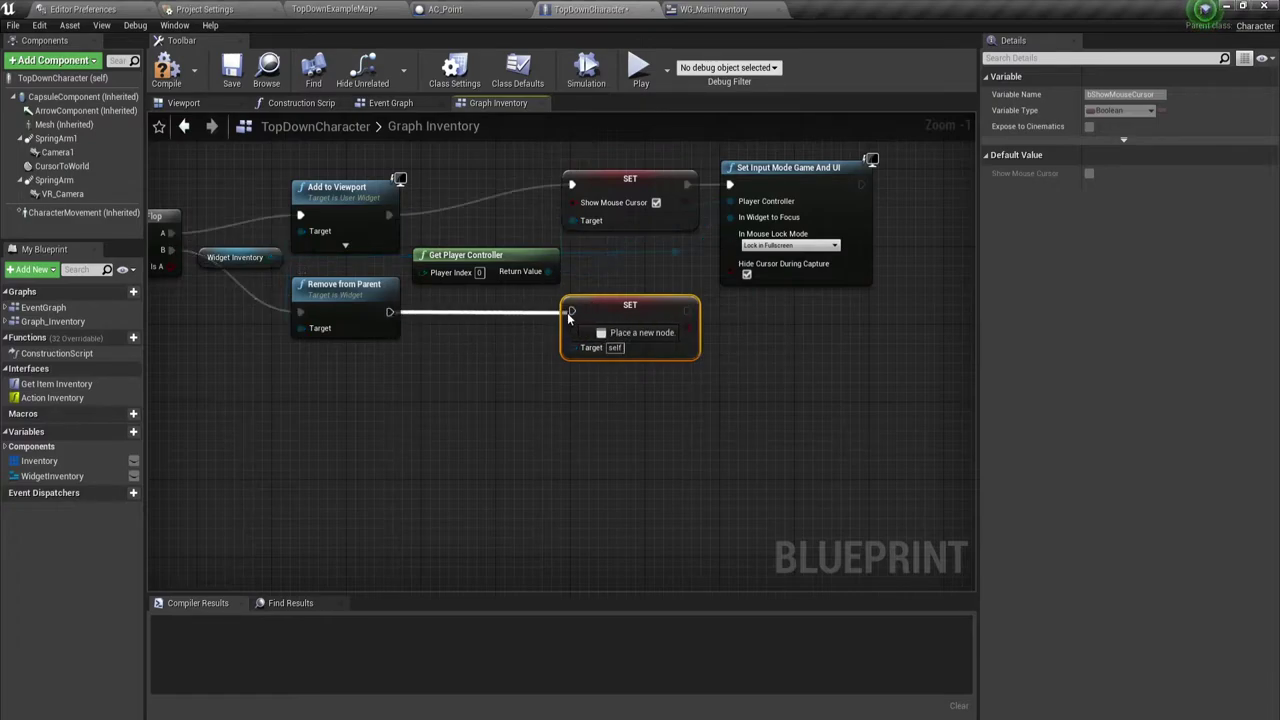
{"action": "left_click", "coordinate": [656, 329]}
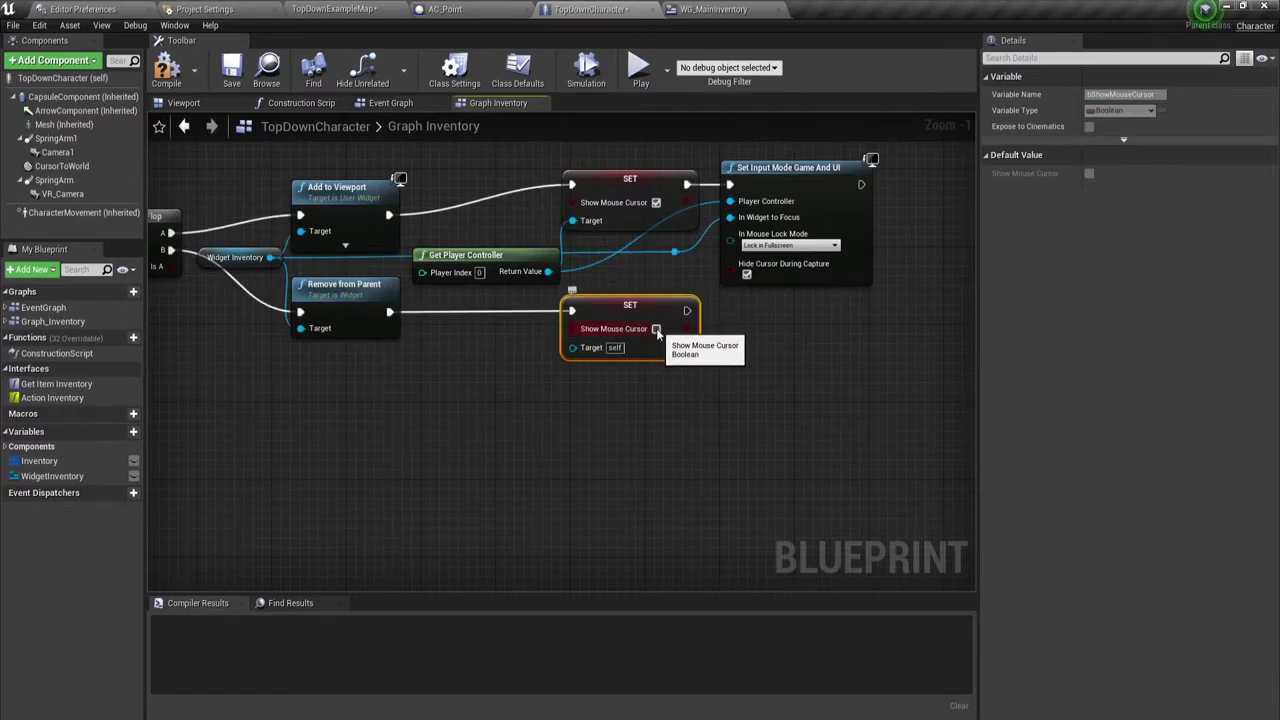
{"action": "right_click_drag", "start_coordinate": [706, 371], "coordinate": [589, 364]}
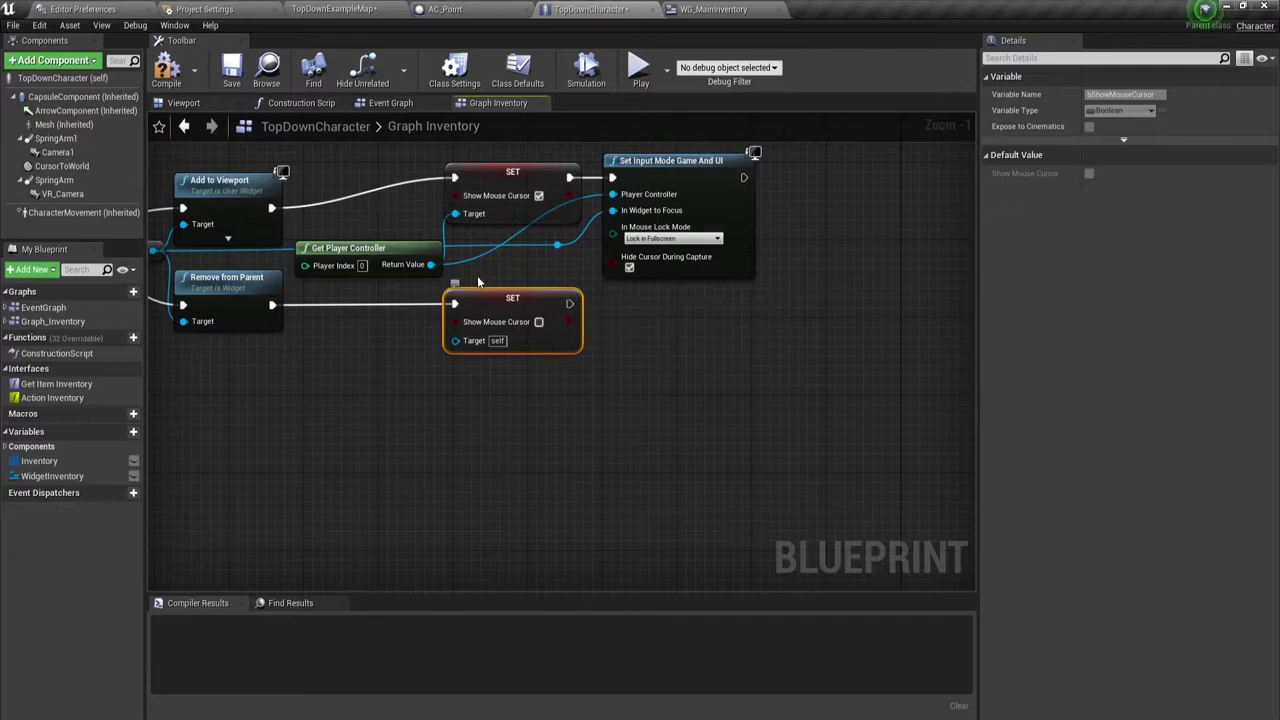
- From the player controller output, search the actions for 'set input'
{"action": "left_click_drag", "start_coordinate": [430, 264], "coordinate": [702, 327]}
{"action": "type", "text": "se"}
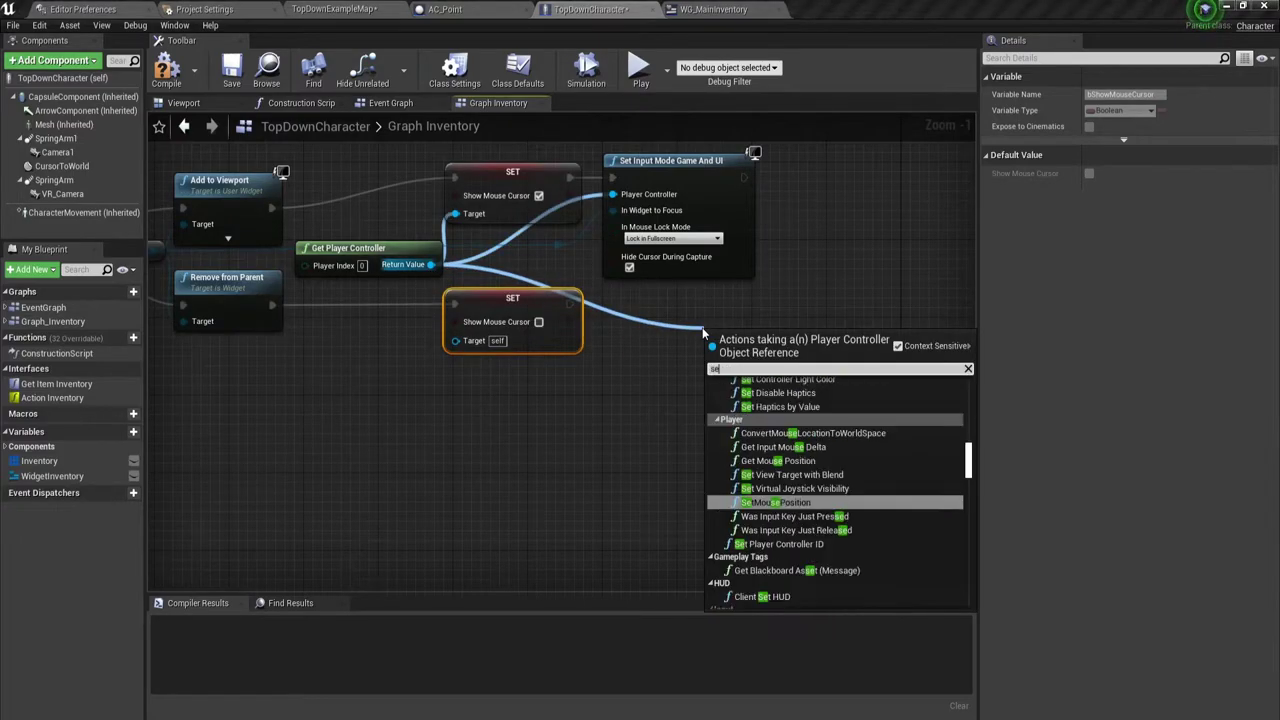
{"action": "type", "text": "t m"}
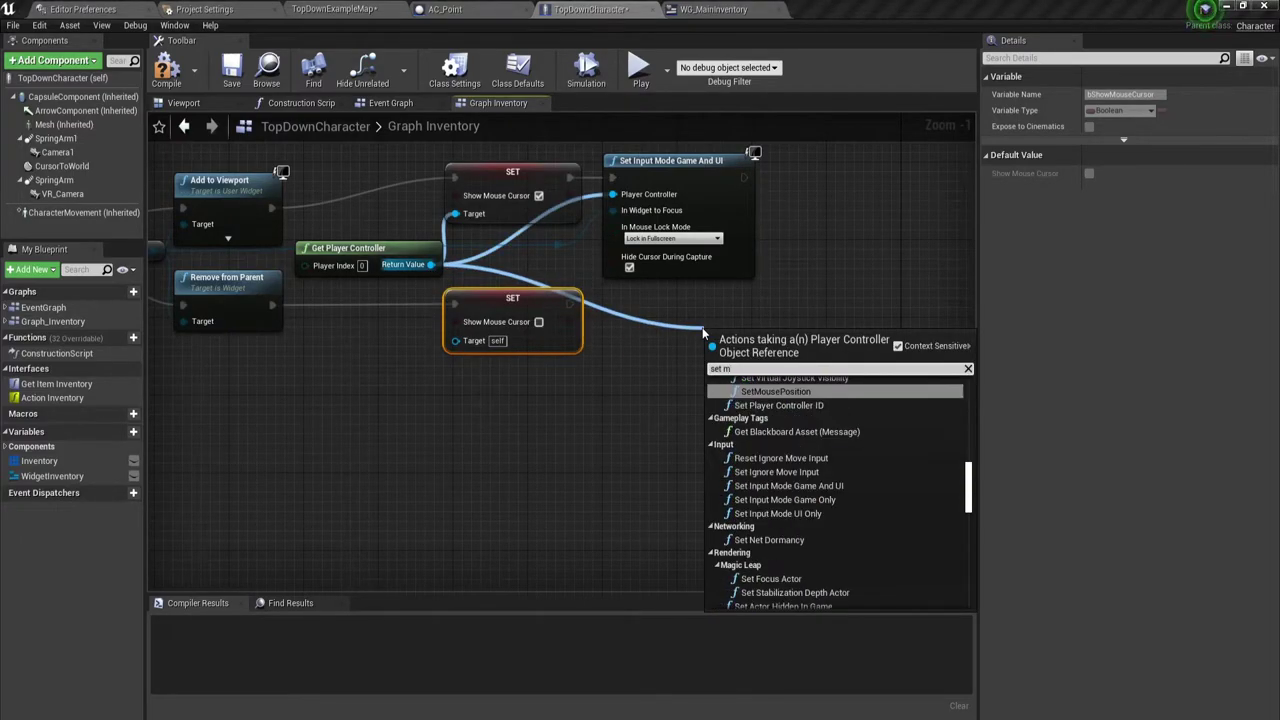
{"action": "key", "text": "BackSpace"}
{"action": "key", "text": "BackSpace"}
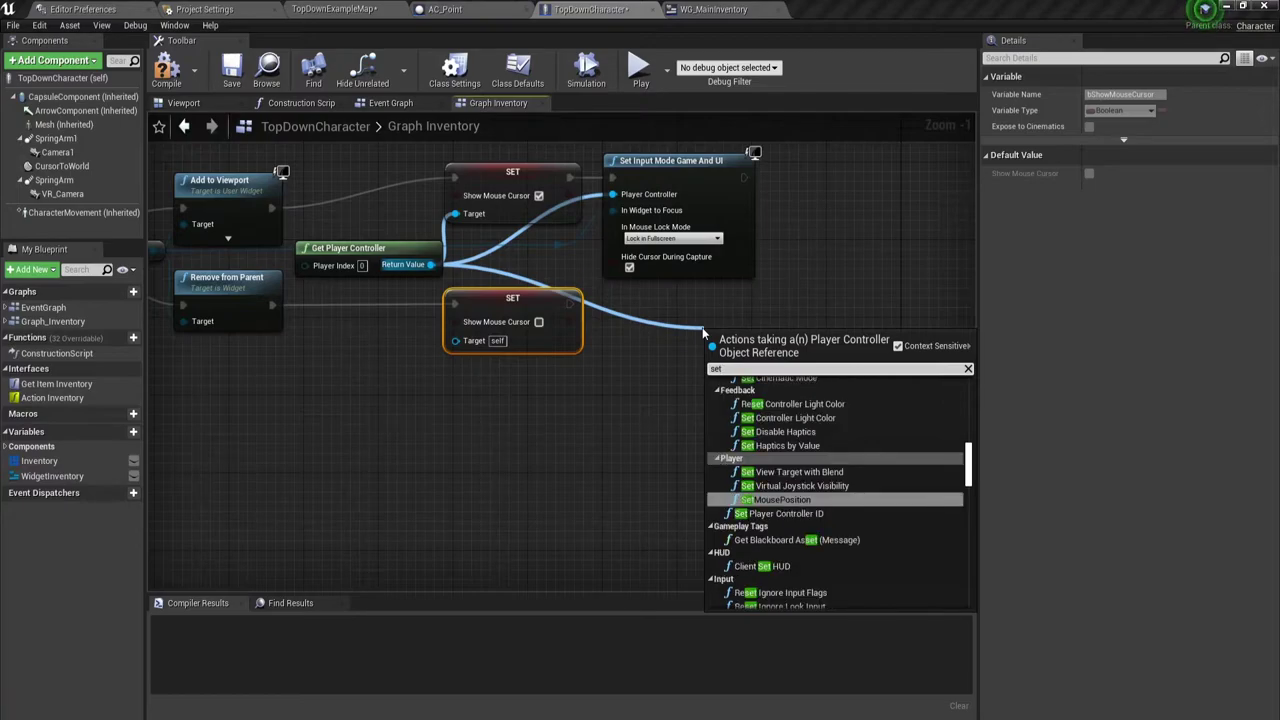
{"action": "type", "text": " in"}
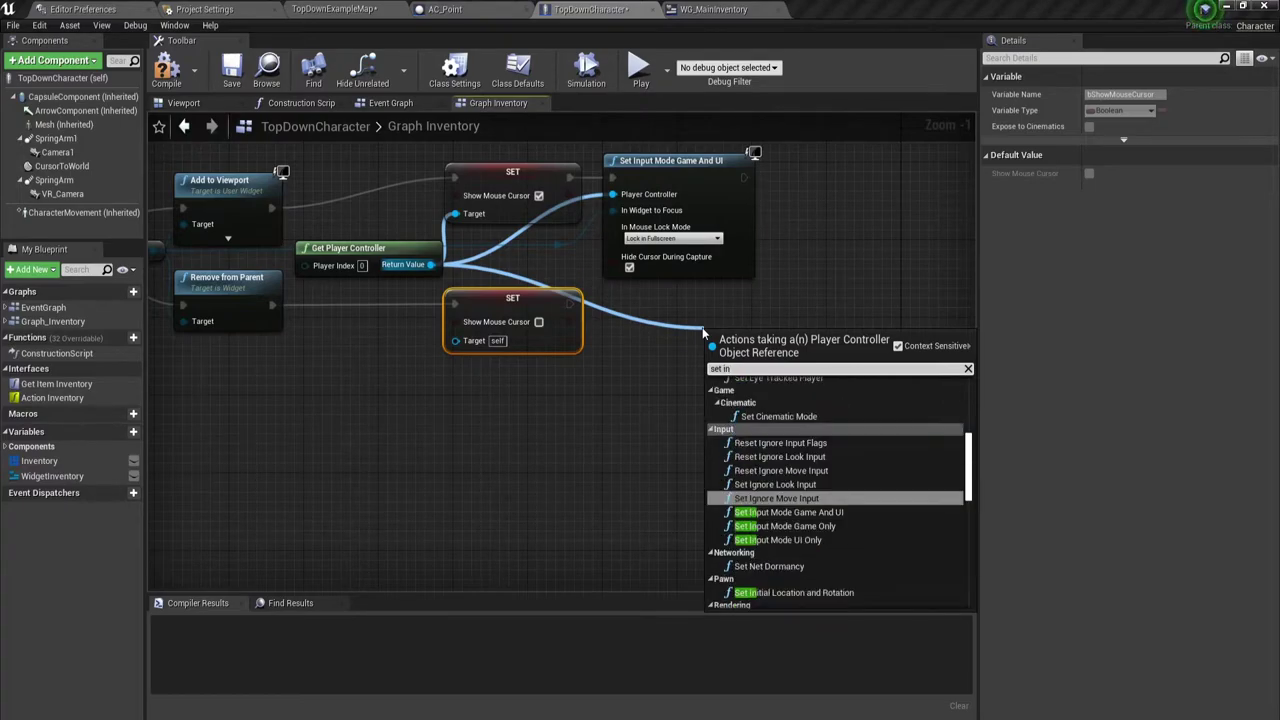
{"action": "type", "text": "put"}
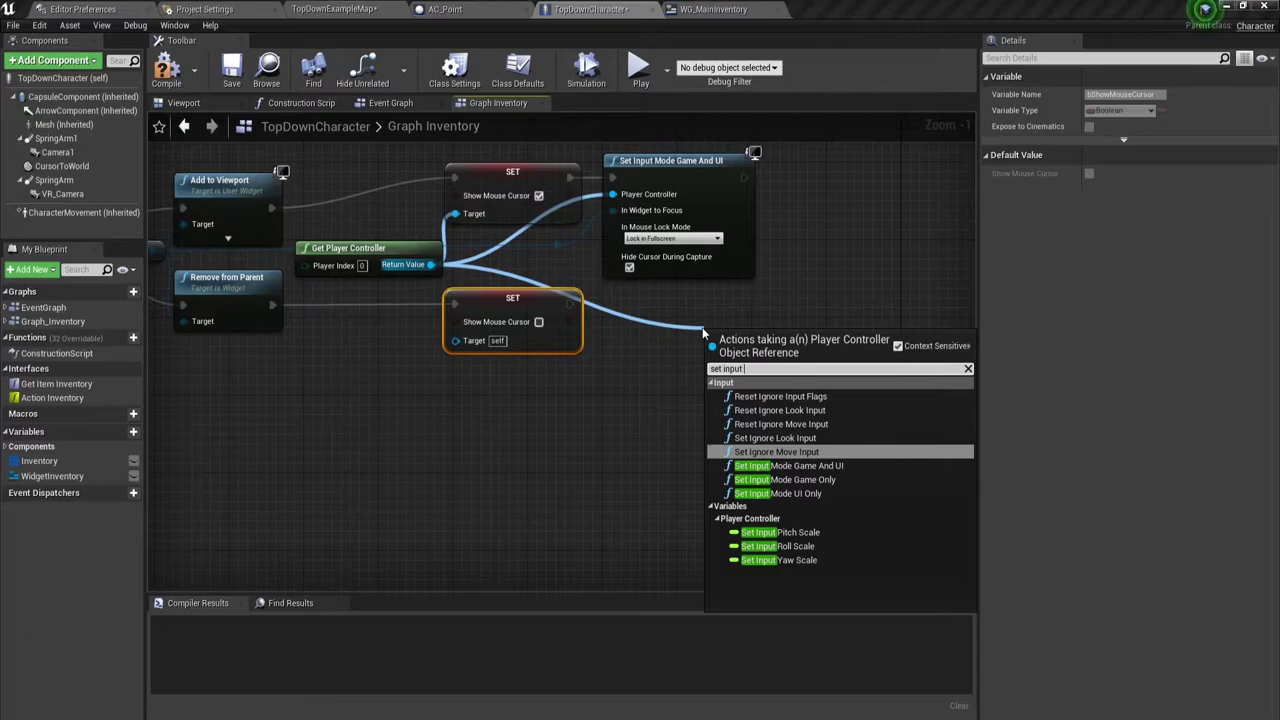
- Add Set Input Mode Game Only below Game And UI, wired after the cursor-hiding setter
{"action": "left_click", "coordinate": [795, 479]}
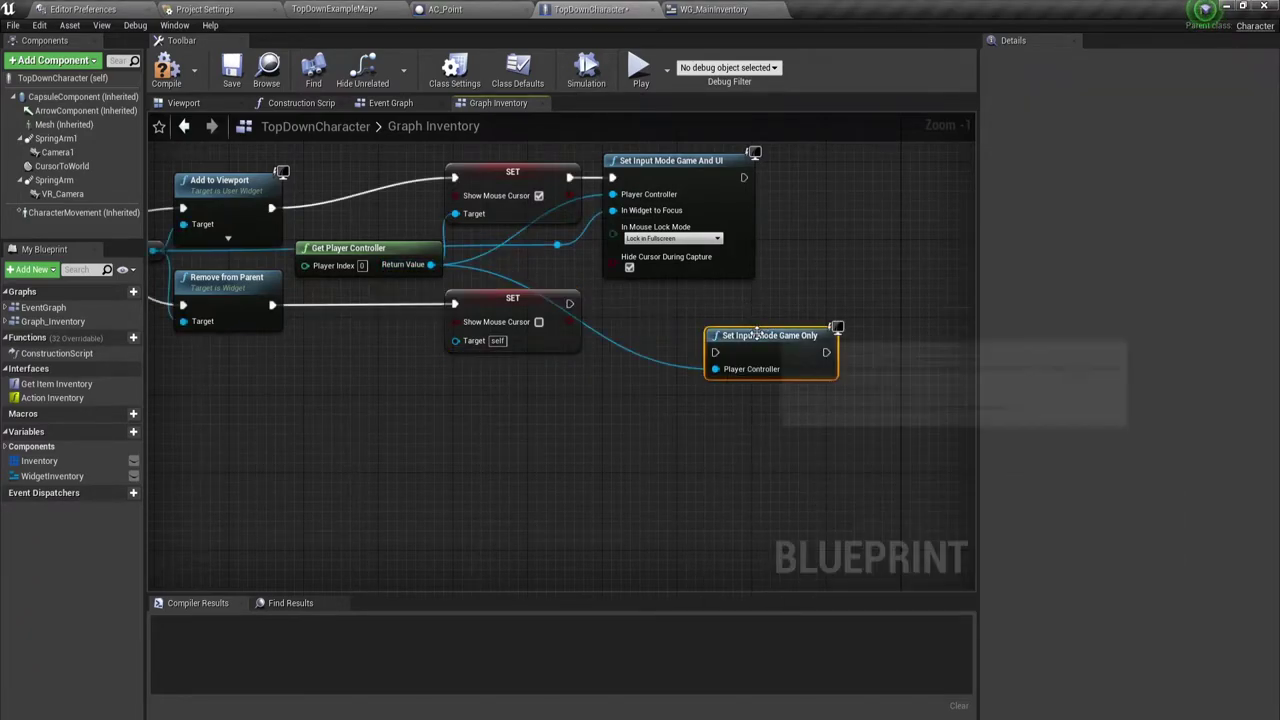
{"action": "left_click_drag", "start_coordinate": [757, 335], "coordinate": [663, 287]}
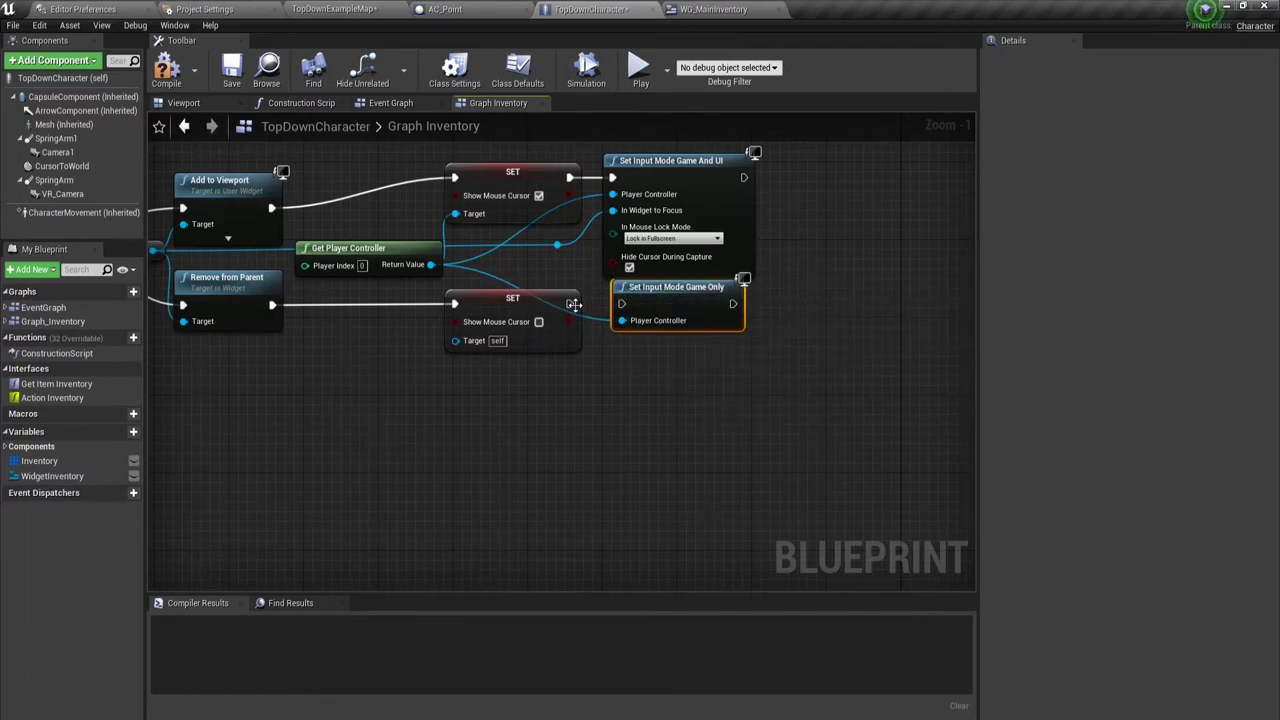
{"action": "left_click_drag", "start_coordinate": [570, 304], "coordinate": [621, 304]}
{"action": "left_click", "coordinate": [225, 295]}
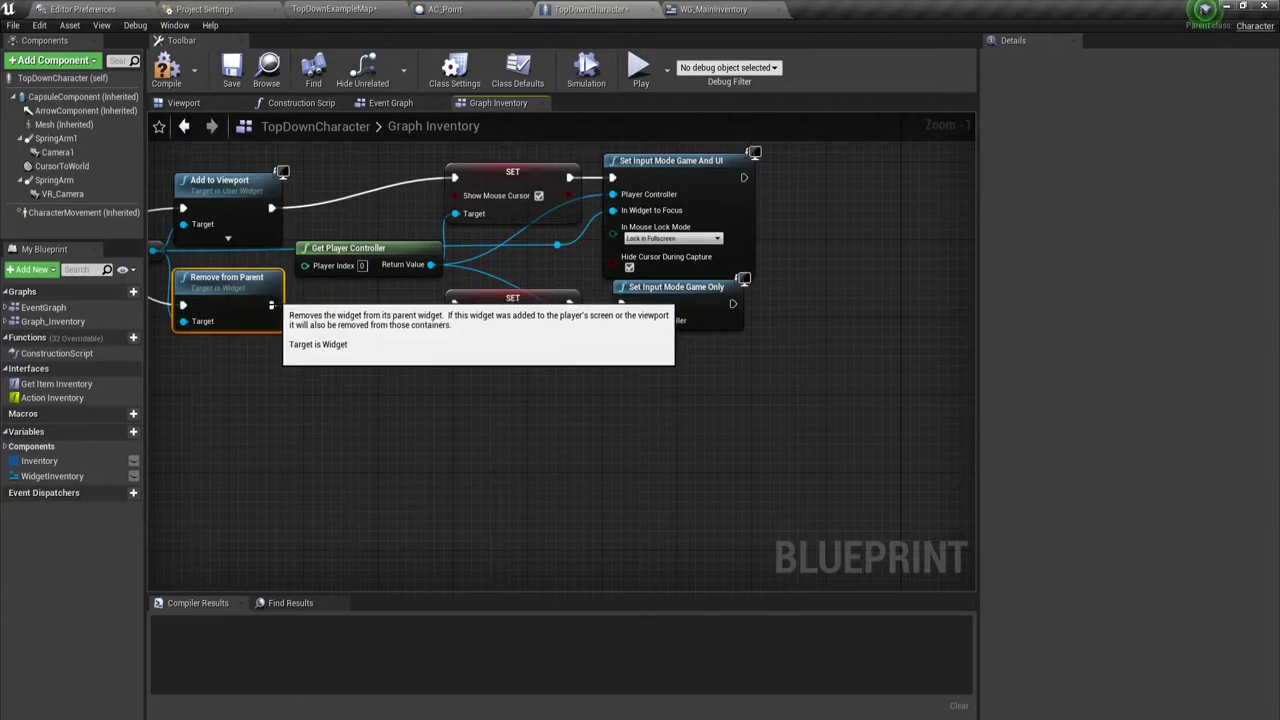
{"action": "left_click_drag", "start_coordinate": [314, 391], "coordinate": [698, 316]}
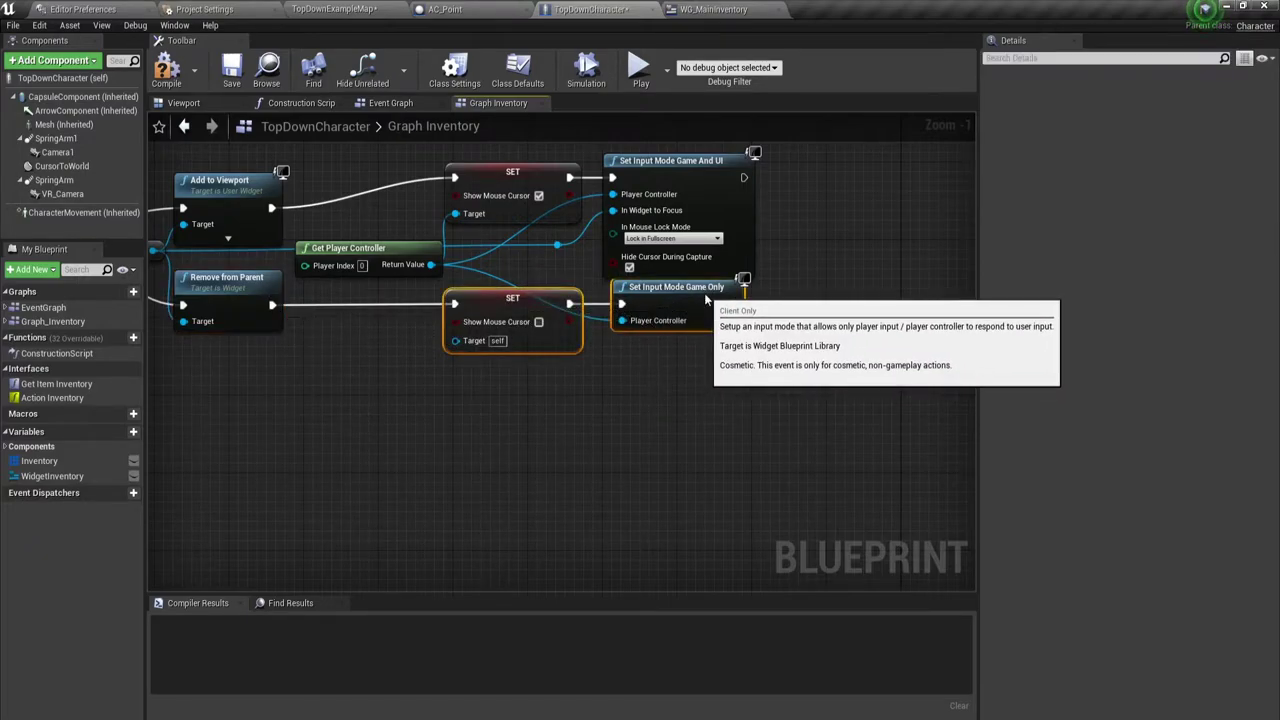
{"action": "left_click_drag", "start_coordinate": [707, 303], "coordinate": [707, 303]}
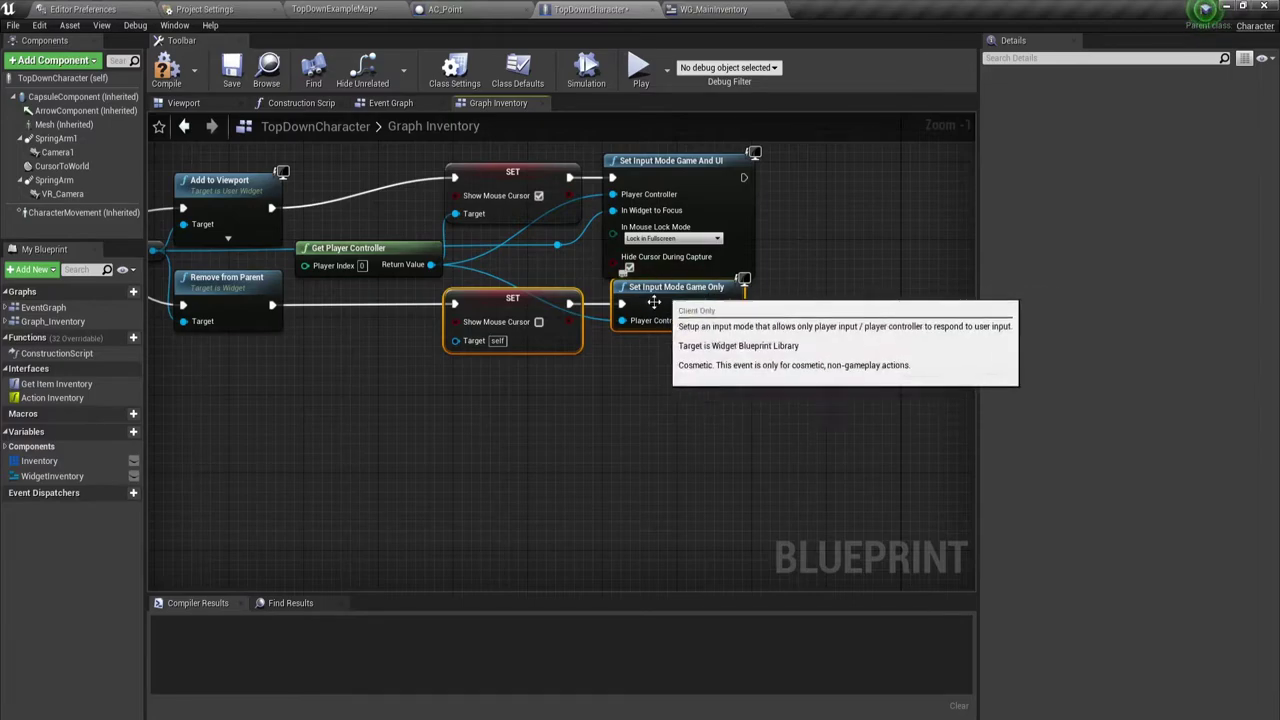
{"action": "left_click", "coordinate": [805, 349]}
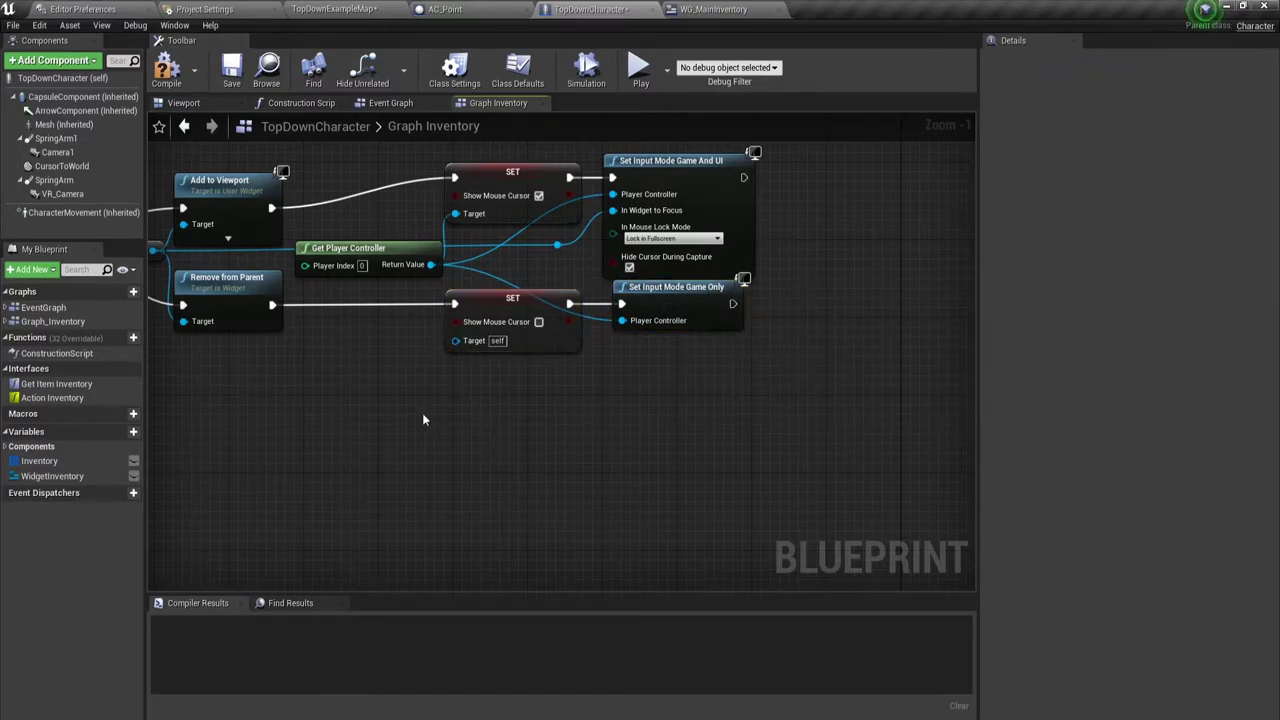
{"action": "mouse_move", "coordinate": [423, 420]}
{"action": "right_mouse_down"}
{"action": "mouse_move", "coordinate": [630, 455]}
{"action": "mouse_move", "coordinate": [741, 333]}
{"action": "right_mouse_up"}
{"action": "right_click_drag", "start_coordinate": [834, 296], "coordinate": [560, 290]}
{"action": "left_click_drag", "start_coordinate": [560, 289], "coordinate": [869, 211]}
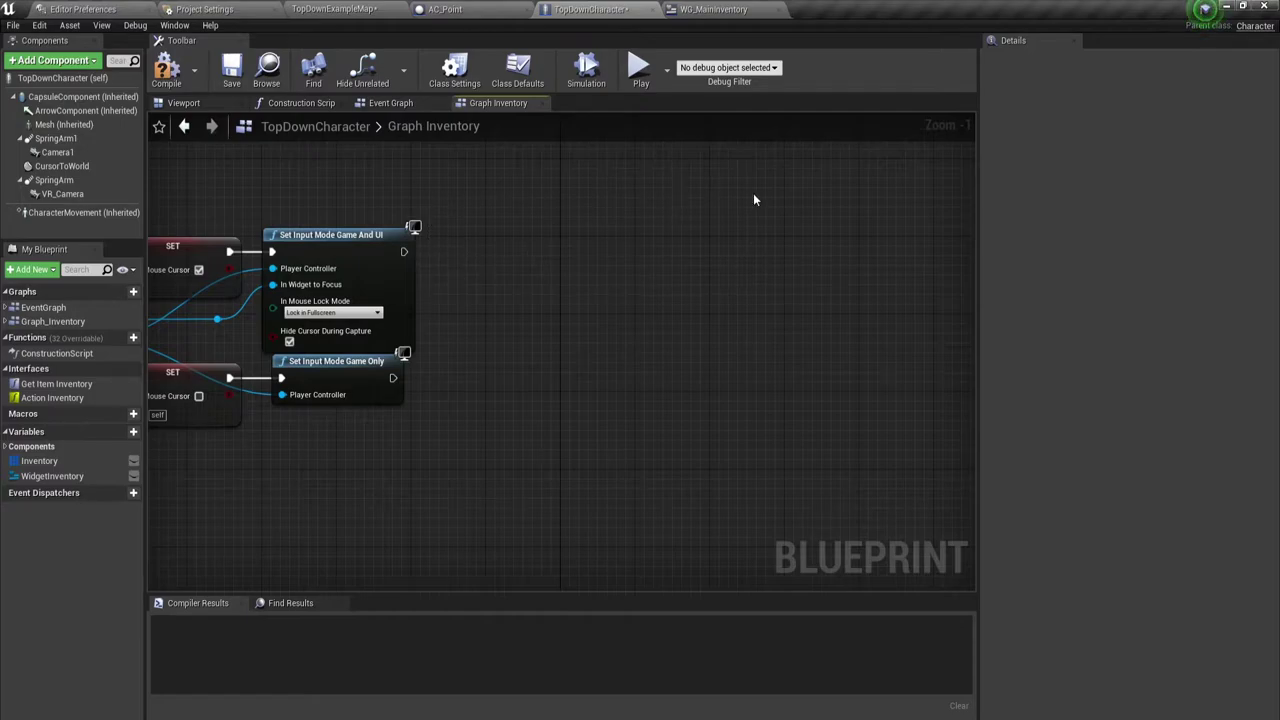
{"action": "right_click_drag", "start_coordinate": [528, 286], "coordinate": [729, 278]}
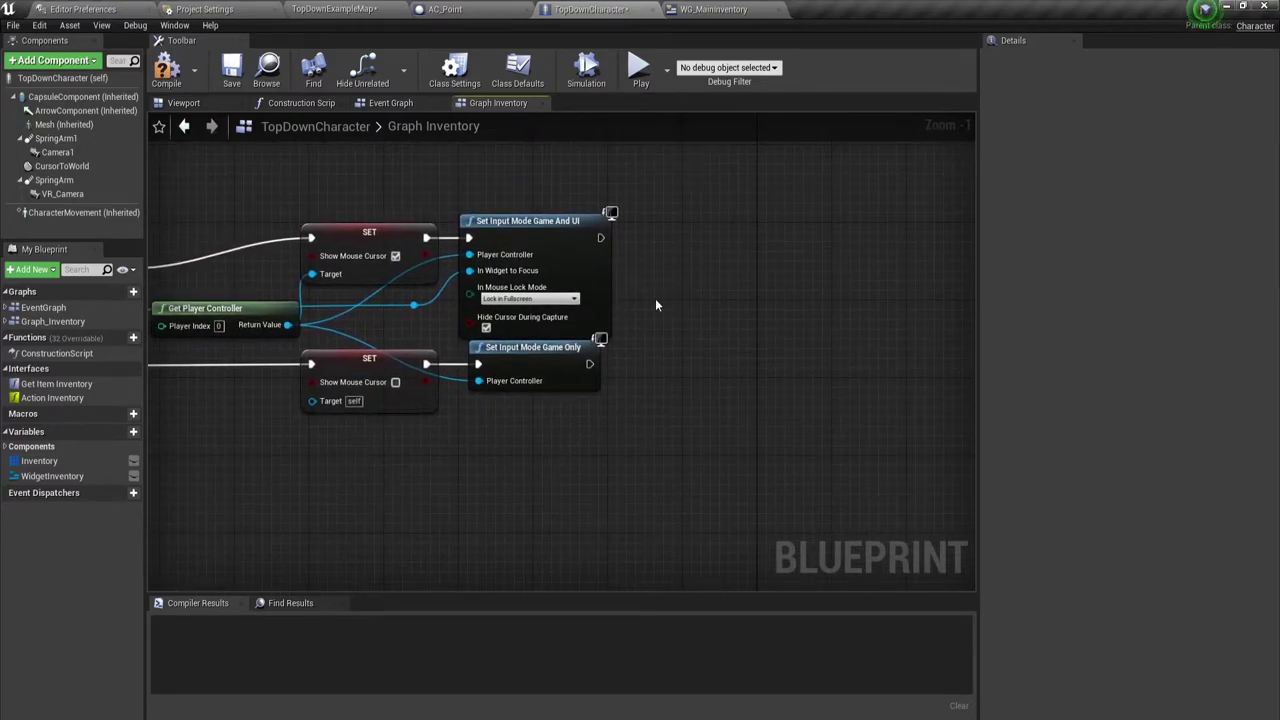
{"action": "scroll", "coordinate": [662, 295], "scroll_direction": "down", "scroll_amount": 2}
{"action": "right_click_drag", "start_coordinate": [505, 372], "coordinate": [599, 281]}
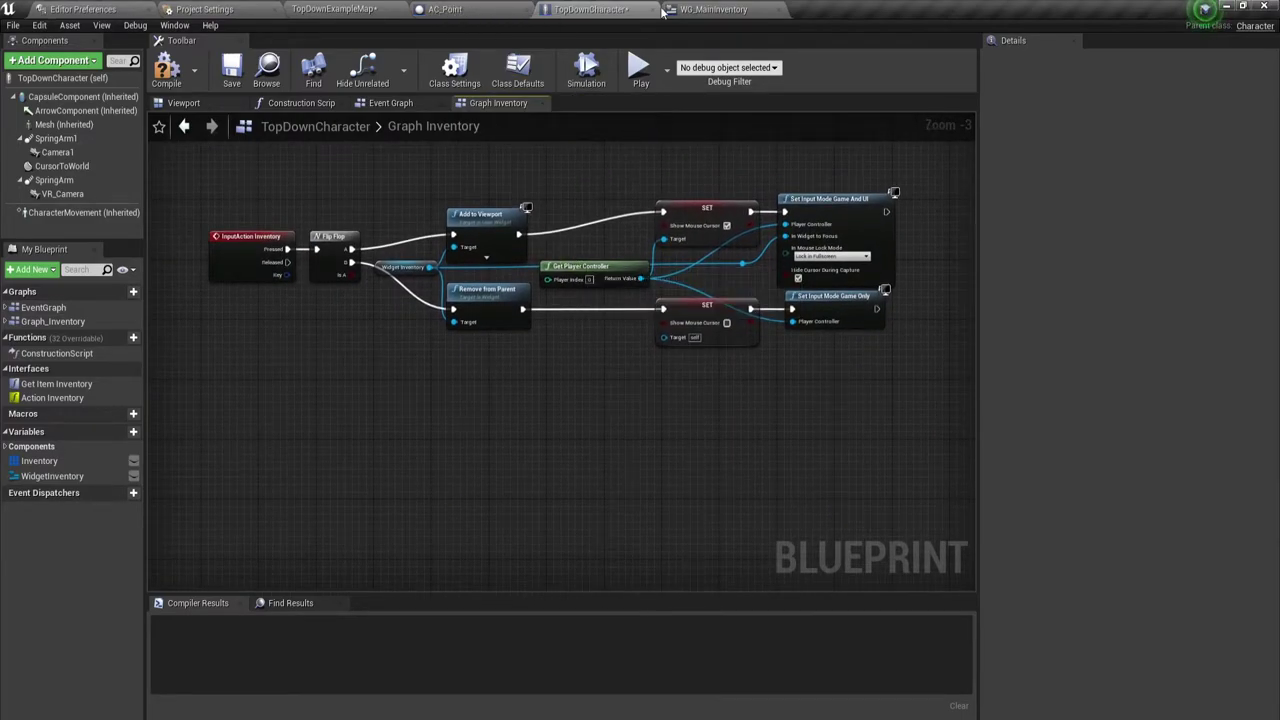
- Close WG_MainInventory, wire Get Player Controller into the lower setter's Target, and recompile TopDownCharacter
{"action": "left_click", "coordinate": [777, 9]}
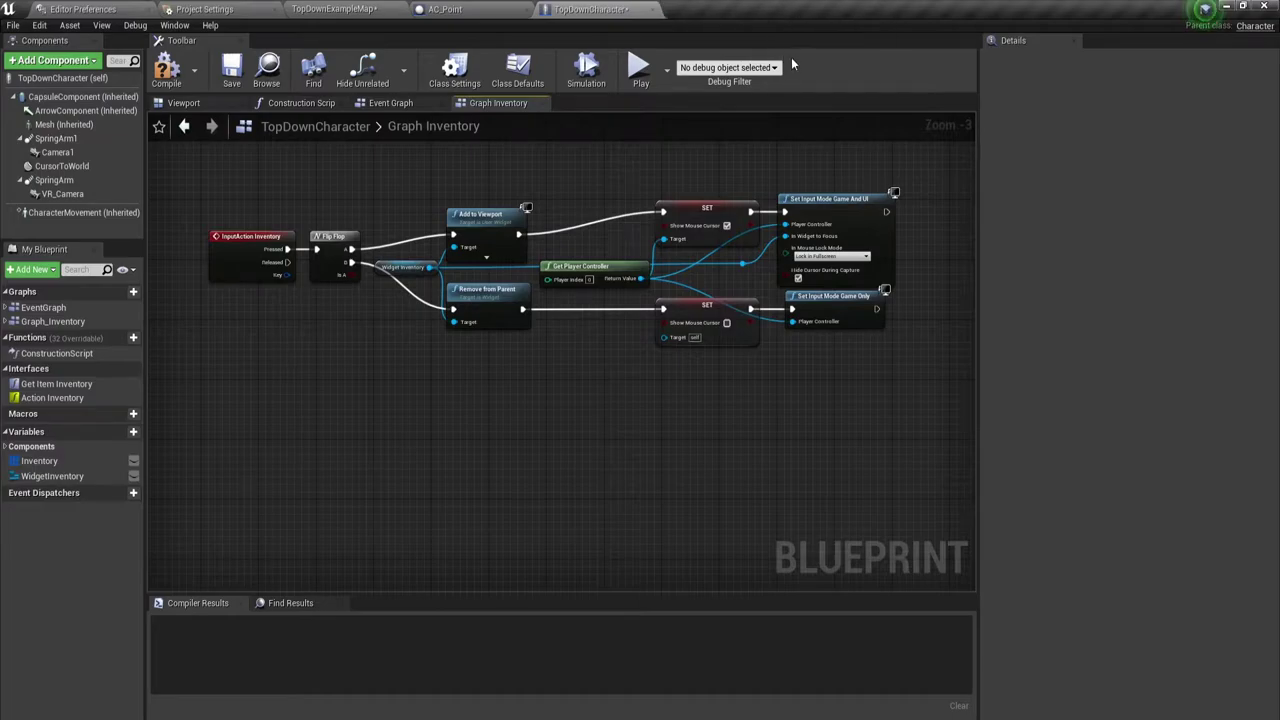
{"action": "left_click", "coordinate": [166, 70]}
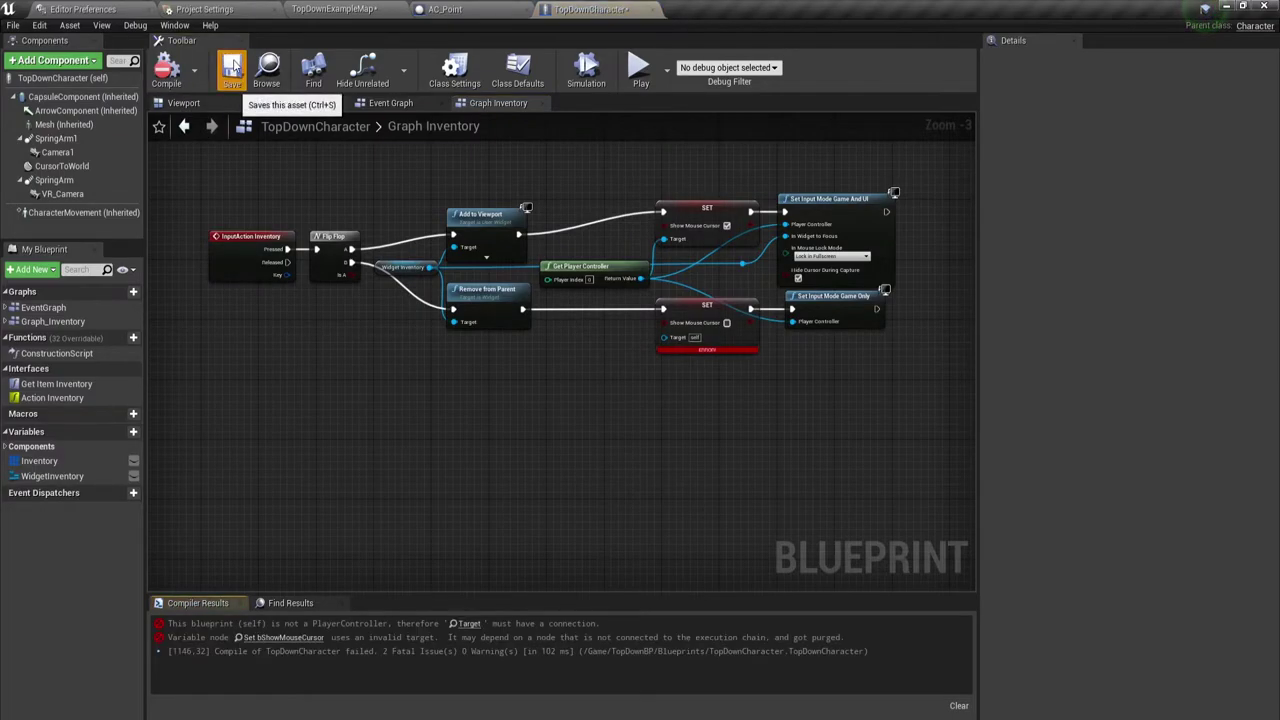
{"action": "left_click", "coordinate": [470, 623]}
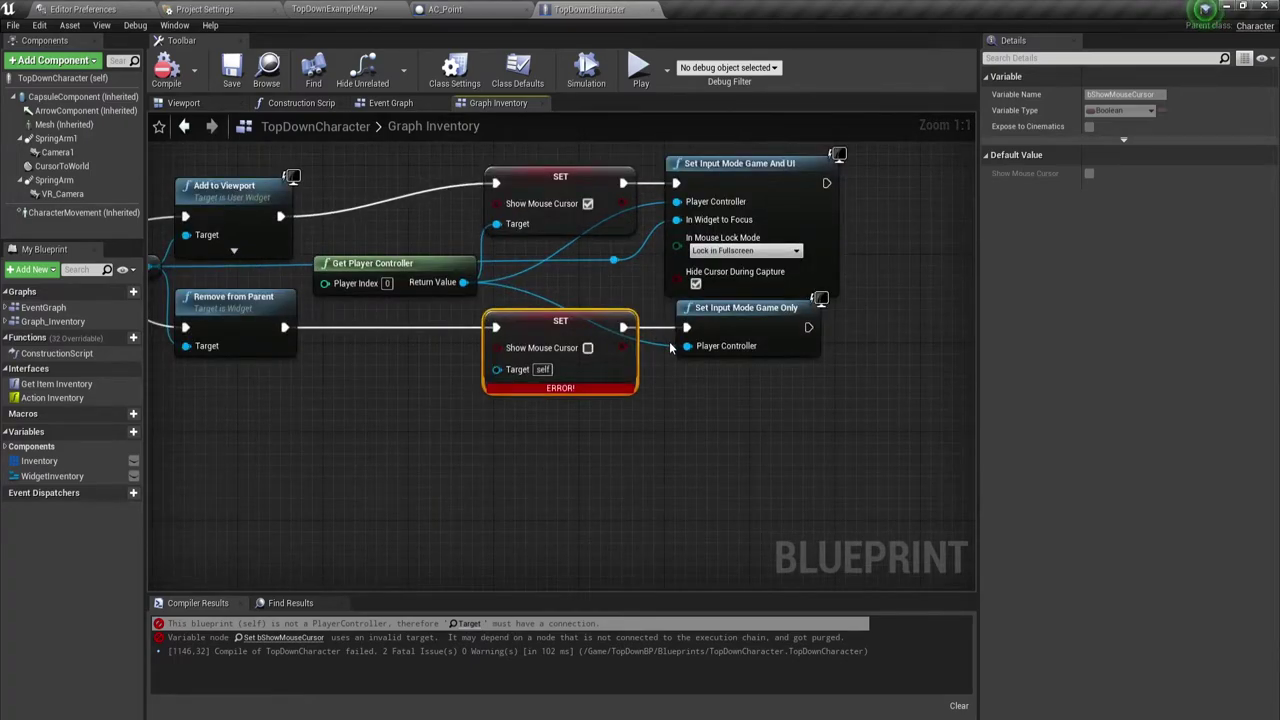
{"action": "right_click_drag", "start_coordinate": [419, 428], "coordinate": [538, 408]}
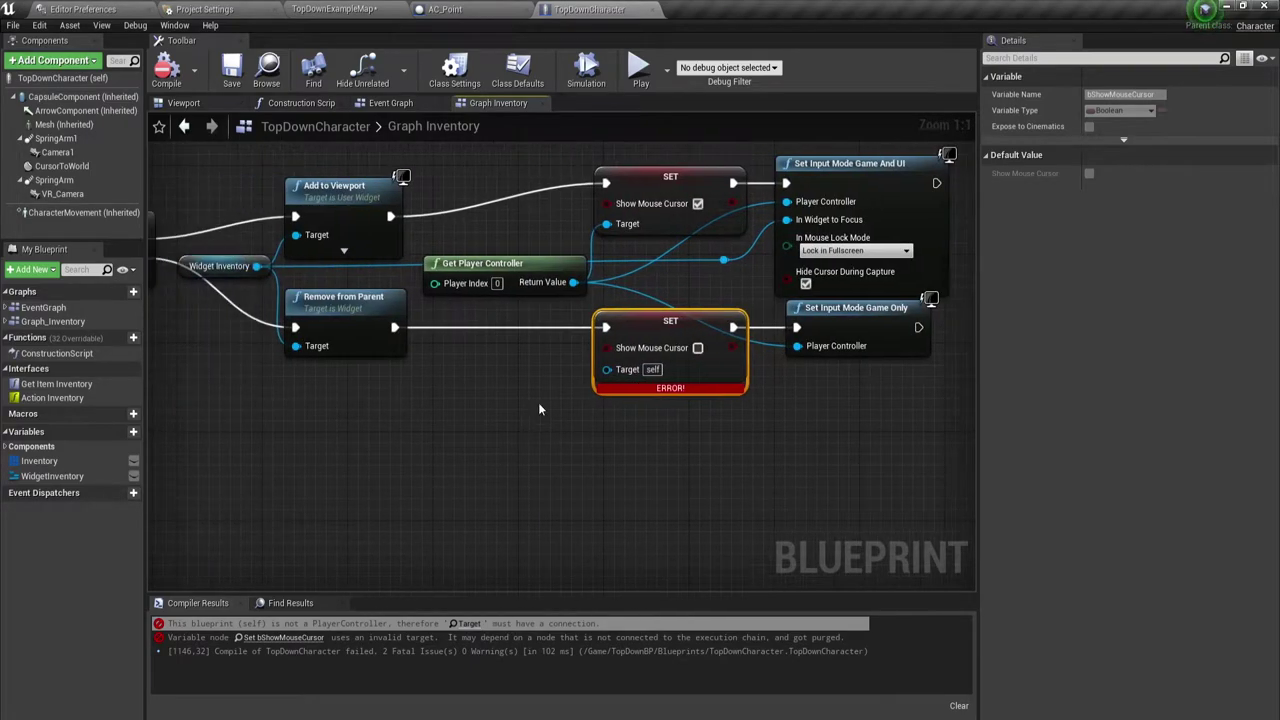
{"action": "left_click_drag", "start_coordinate": [573, 283], "coordinate": [606, 368]}
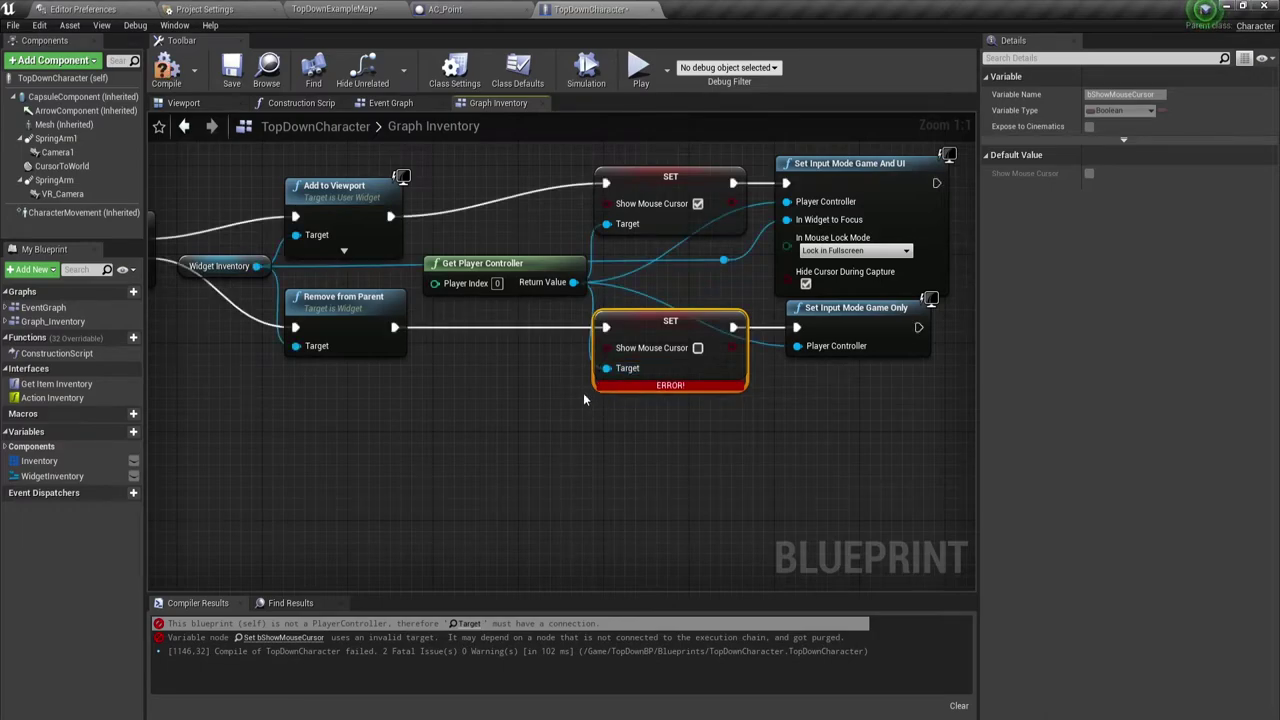
{"action": "left_click", "coordinate": [166, 70]}
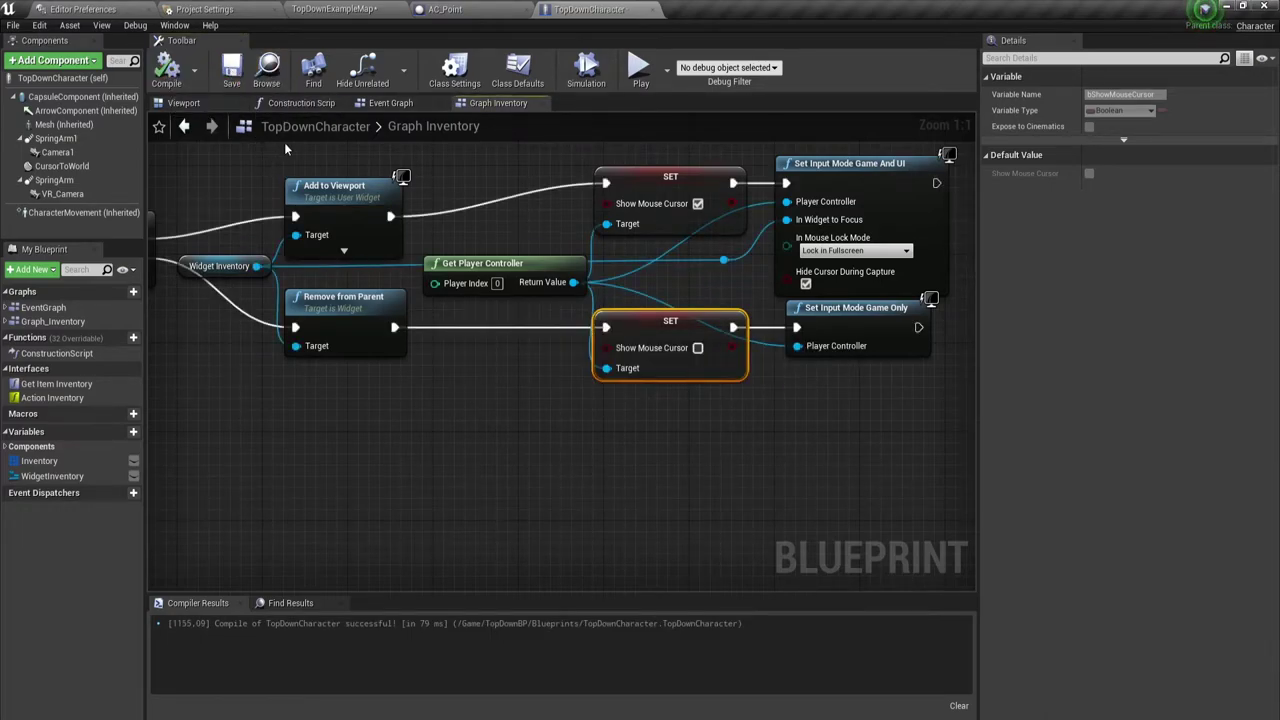
{"action": "scroll", "coordinate": [296, 155], "scroll_direction": "down", "scroll_amount": 2}
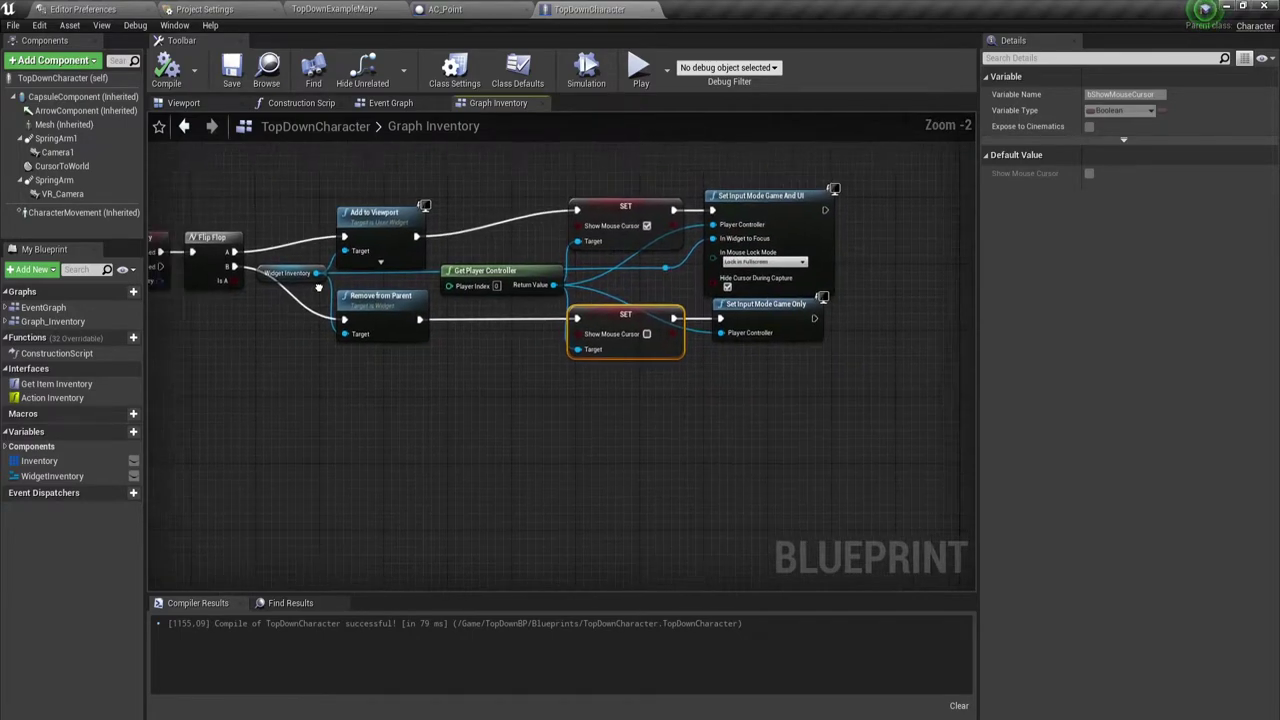
{"action": "right_click_drag", "start_coordinate": [314, 290], "coordinate": [474, 230]}
{"action": "scroll", "coordinate": [474, 230], "scroll_direction": "down", "scroll_amount": 1}
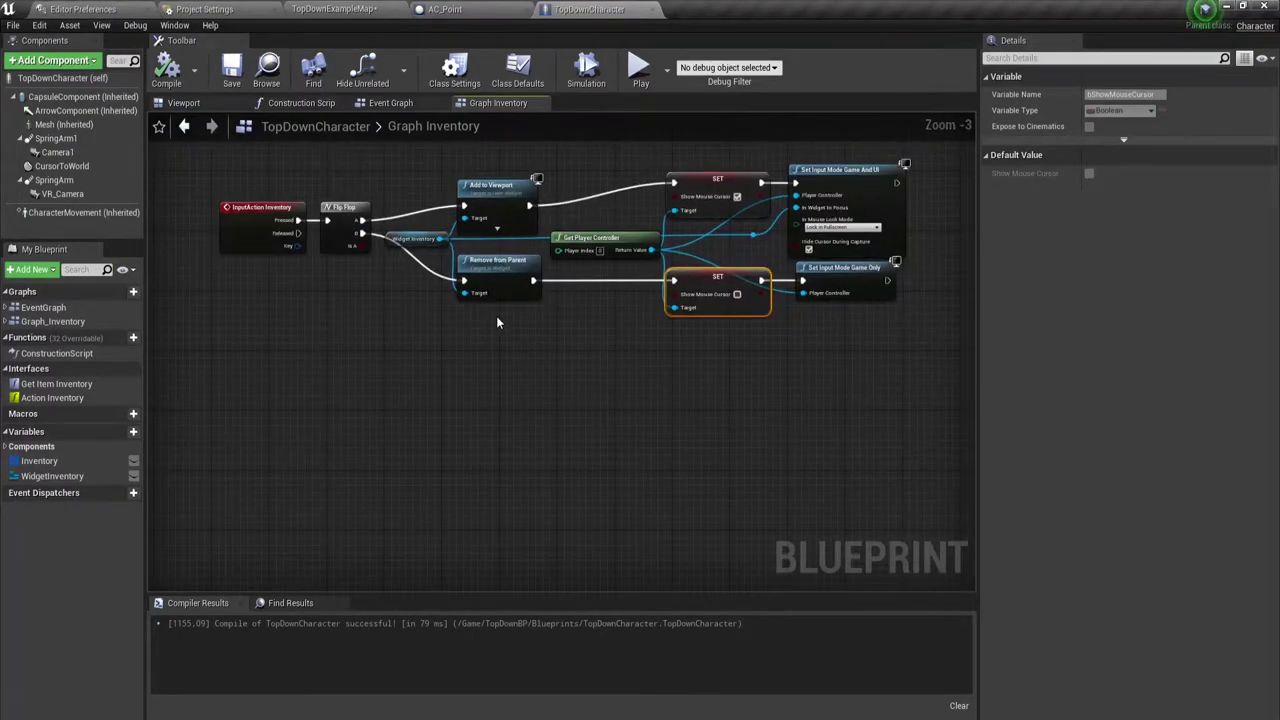
{"action": "mouse_move", "coordinate": [497, 322]}
{"action": "right_mouse_down"}
{"action": "mouse_move", "coordinate": [485, 271]}
{"action": "mouse_move", "coordinate": [517, 358]}
{"action": "right_mouse_up"}
- Switch to AC_Point's Event Graph and deselect the InputAction InventoryAdd node
{"action": "left_click", "coordinate": [480, 8]}
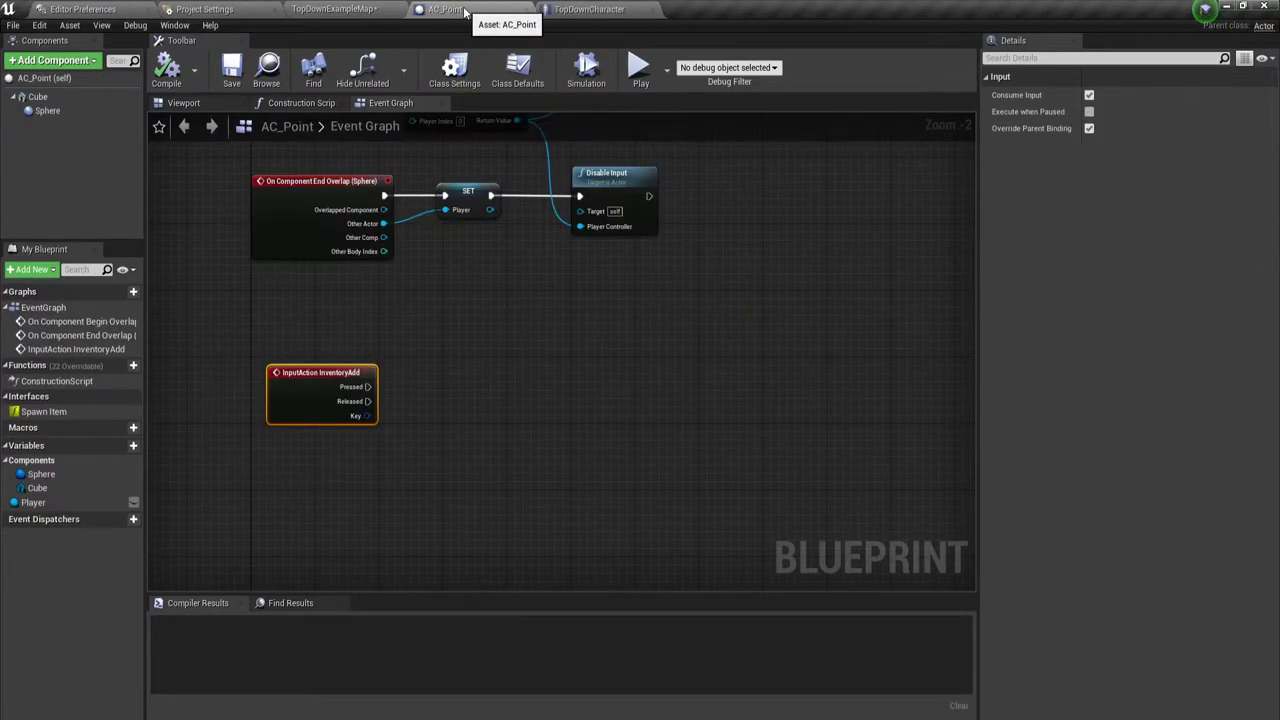
{"action": "right_click_drag", "start_coordinate": [412, 311], "coordinate": [477, 266]}
{"action": "left_click_drag", "start_coordinate": [310, 404], "coordinate": [795, 252]}
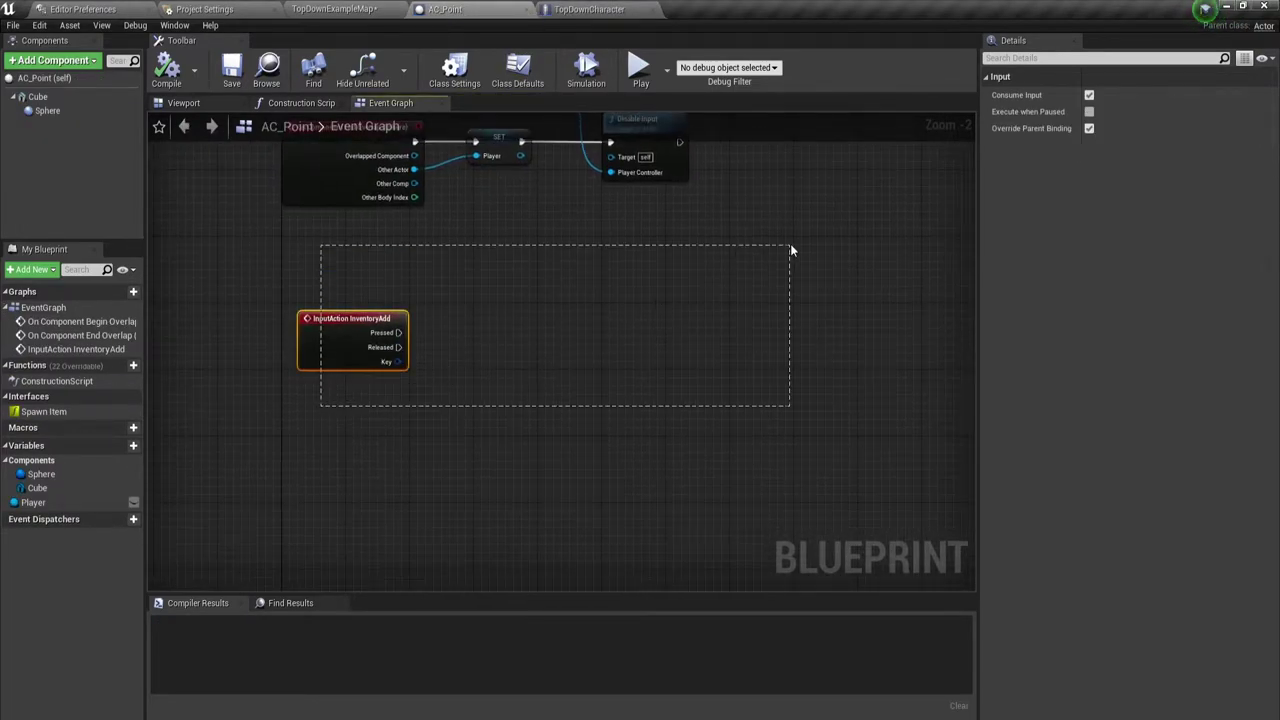
{"action": "mouse_move", "coordinate": [244, 399]}
{"action": "left_mouse_down"}
{"action": "mouse_move", "coordinate": [294, 354]}
{"action": "mouse_move", "coordinate": [441, 283]}
{"action": "left_mouse_up"}
- Check the project input mappings, then start and cancel a new node from InventoryAdd's Pressed pin
{"action": "left_click", "coordinate": [230, 12]}
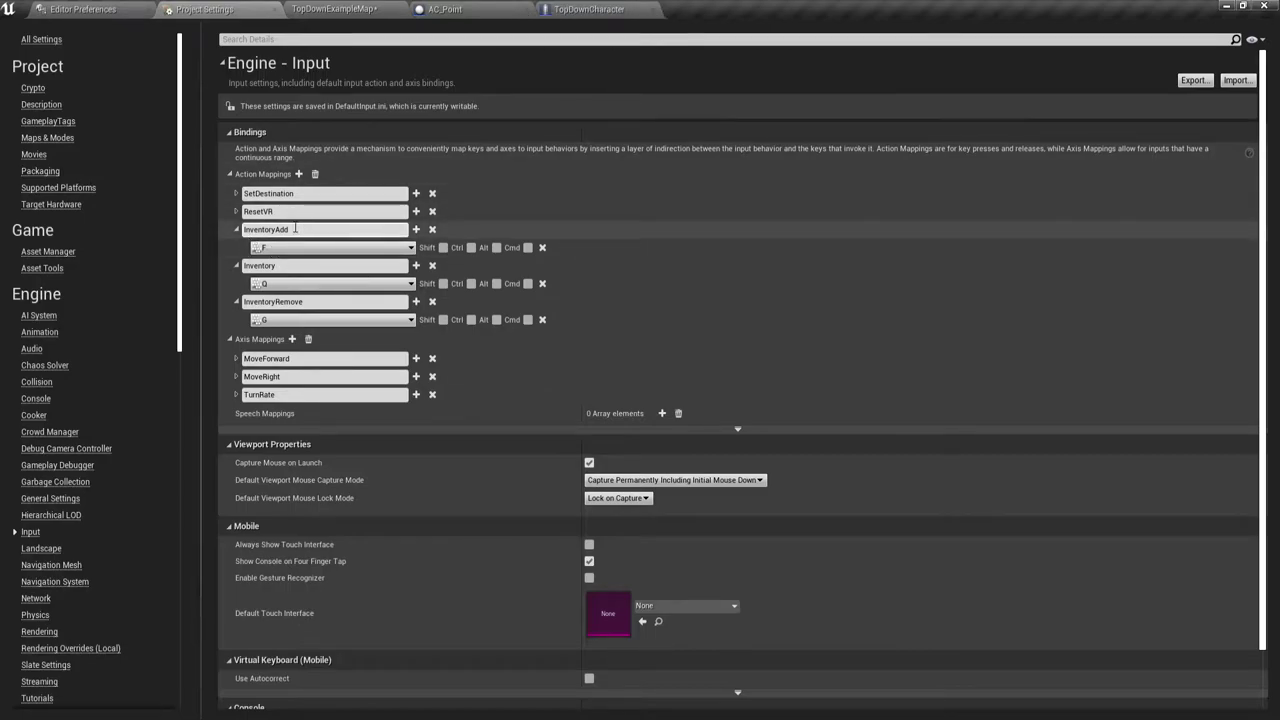
{"action": "left_click", "coordinate": [445, 10]}
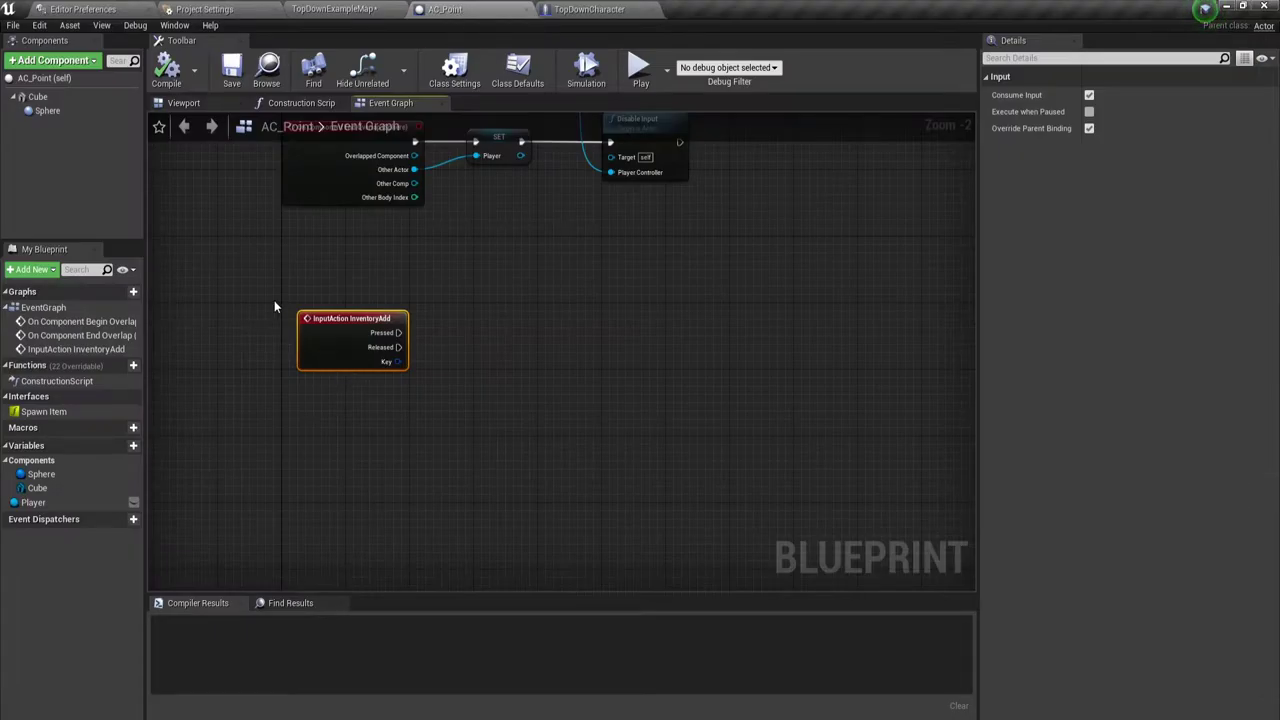
{"action": "right_click_drag", "start_coordinate": [448, 390], "coordinate": [416, 359]}
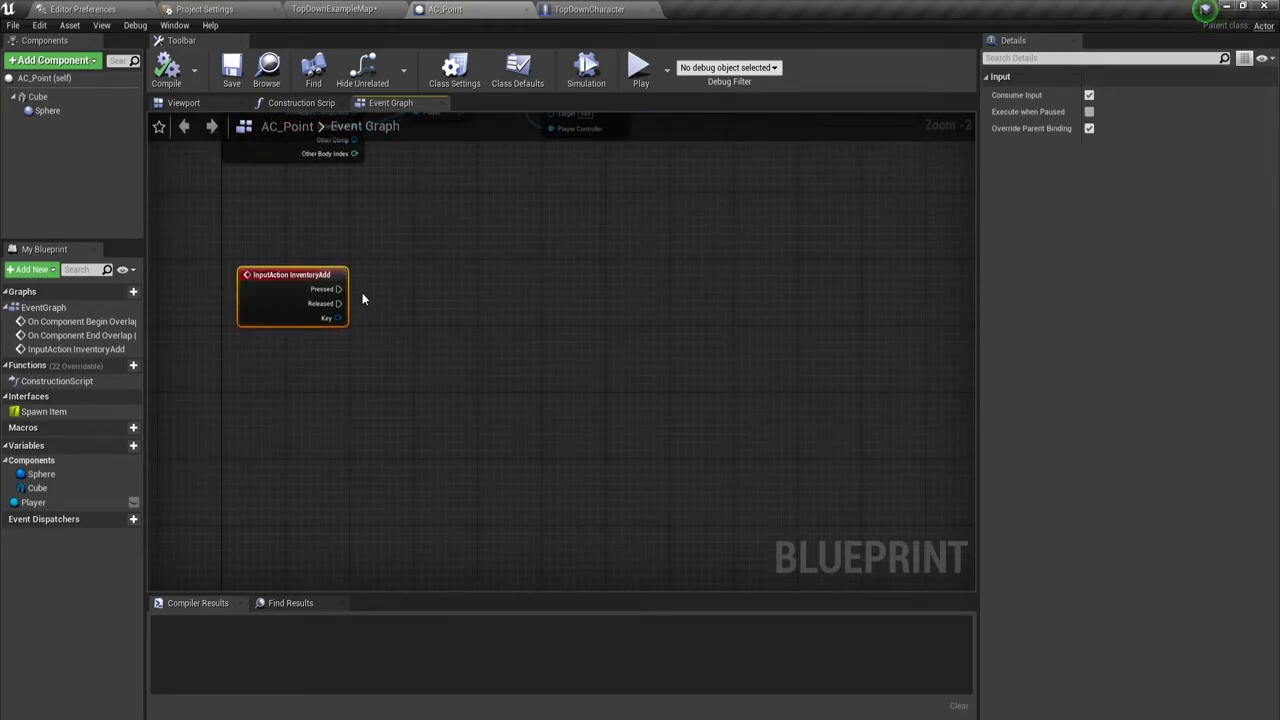
{"action": "left_click_drag", "start_coordinate": [199, 234], "coordinate": [407, 353]}
{"action": "left_click_drag", "start_coordinate": [338, 289], "coordinate": [510, 289]}
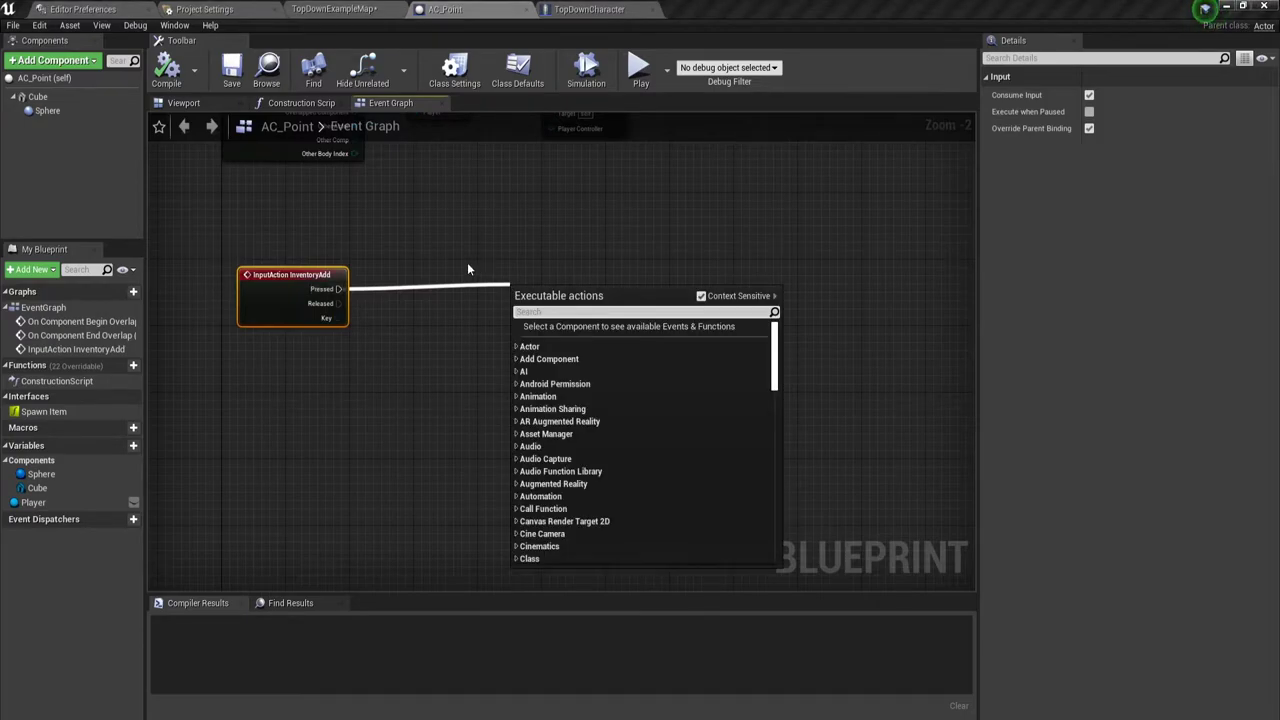
{"action": "left_click", "coordinate": [467, 265]}
- In TopDownCharacter, try placing the Action Inventory event and bring up the blueprint actions list
{"action": "left_click", "coordinate": [590, 9]}
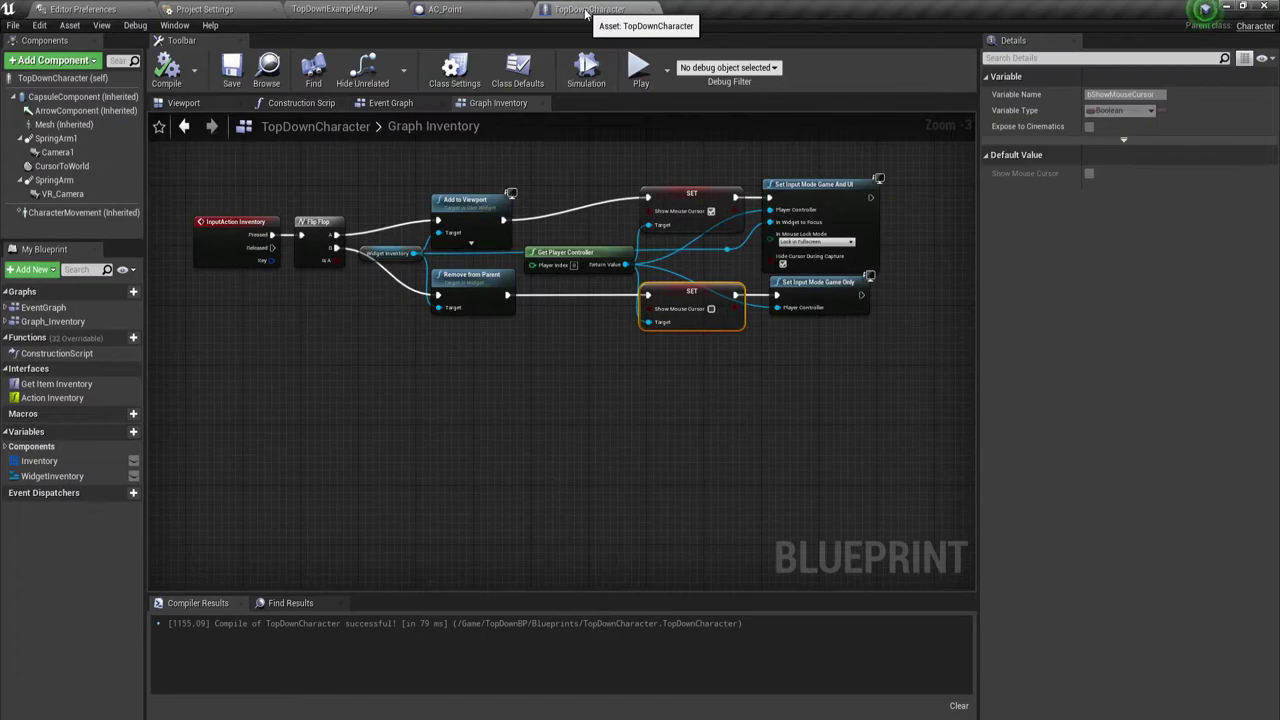
{"action": "mouse_move", "coordinate": [406, 388]}
{"action": "right_mouse_down"}
{"action": "mouse_move", "coordinate": [472, 374]}
{"action": "mouse_move", "coordinate": [434, 368]}
{"action": "right_mouse_up"}
{"action": "left_click", "coordinate": [242, 366]}
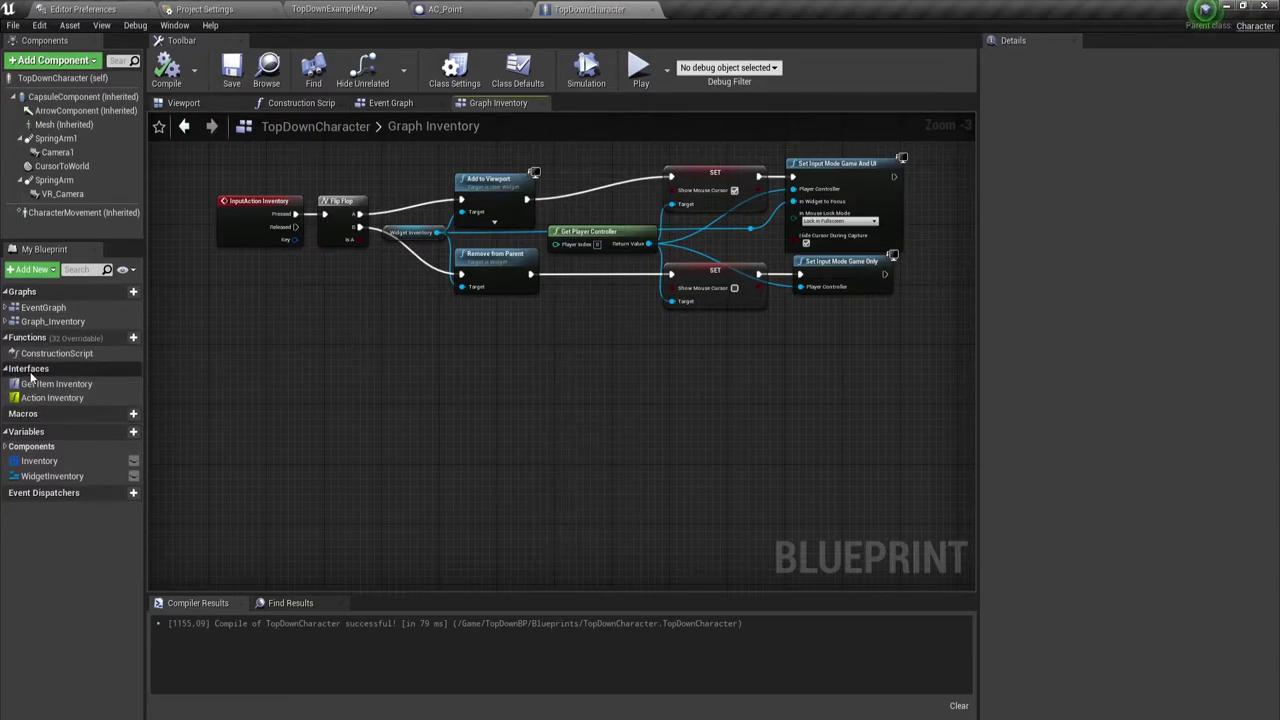
{"action": "left_click_drag", "start_coordinate": [50, 398], "coordinate": [328, 398]}
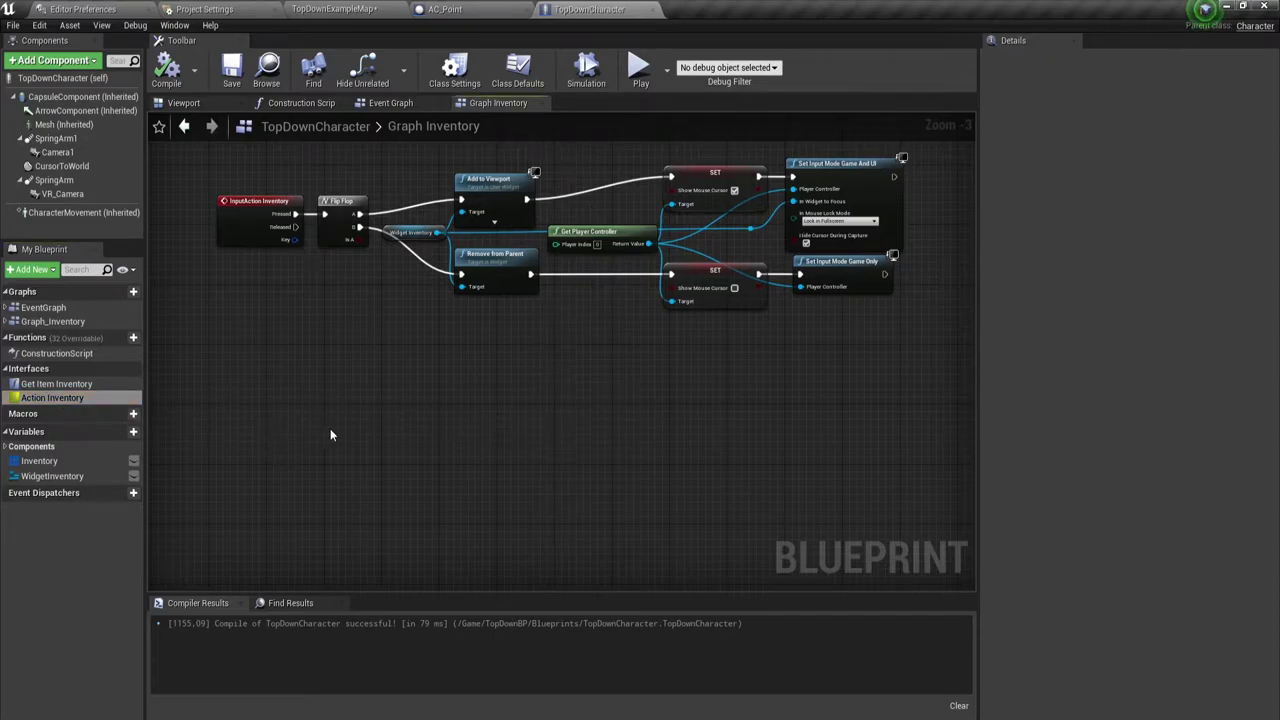
{"action": "right_click_drag", "start_coordinate": [331, 431], "coordinate": [429, 386]}
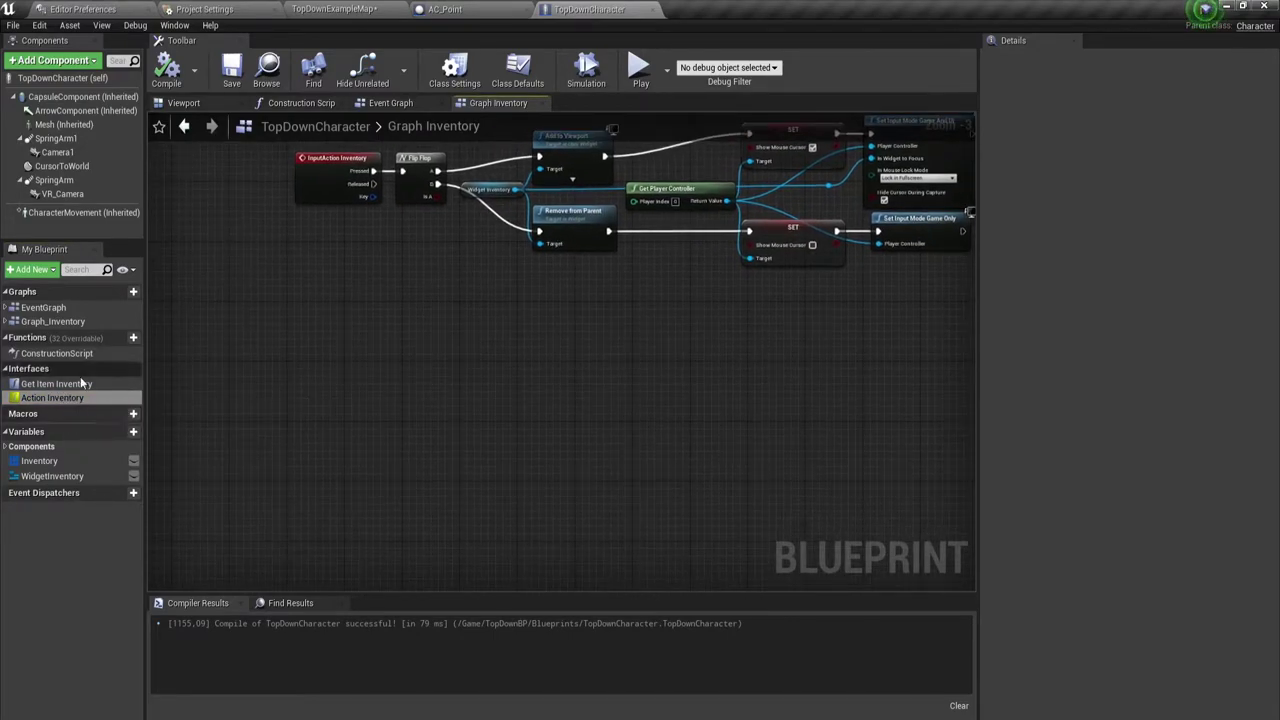
{"action": "right_click", "coordinate": [305, 378]}
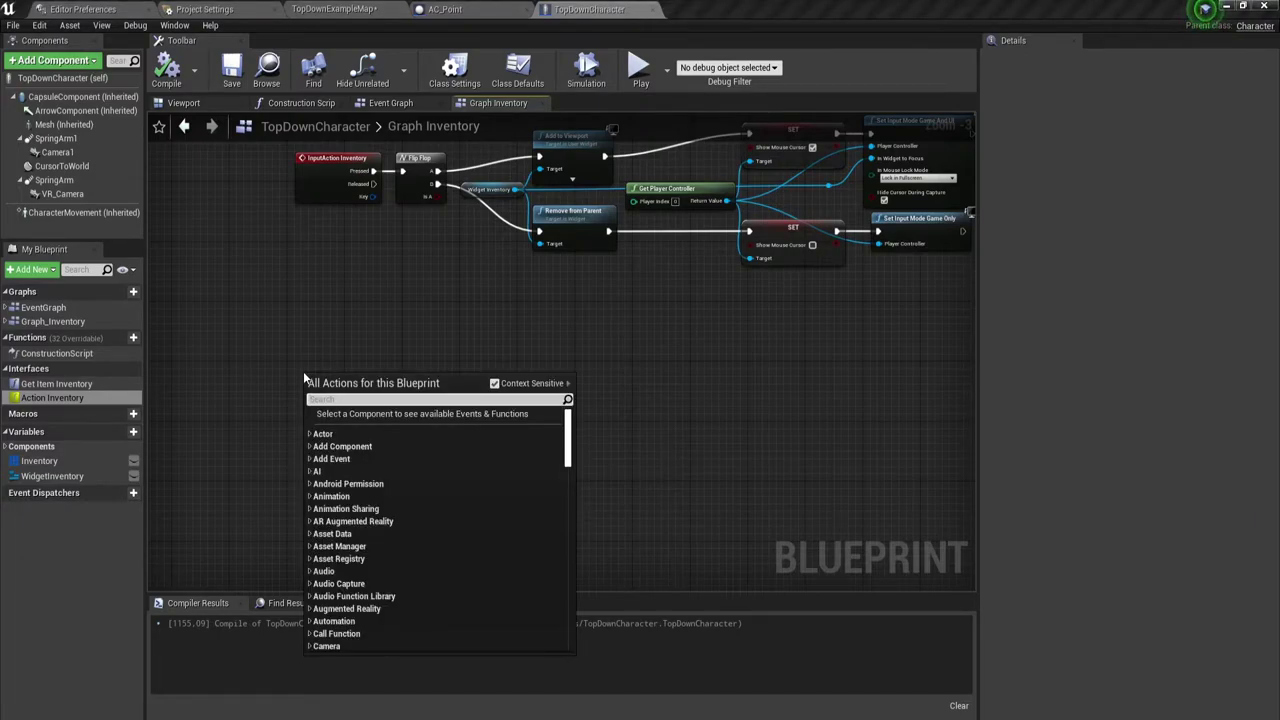
- Return to AC_Point and glance at the project input settings
{"action": "left_click", "coordinate": [481, 8]}
{"action": "left_click_drag", "start_coordinate": [331, 228], "coordinate": [653, 448]}
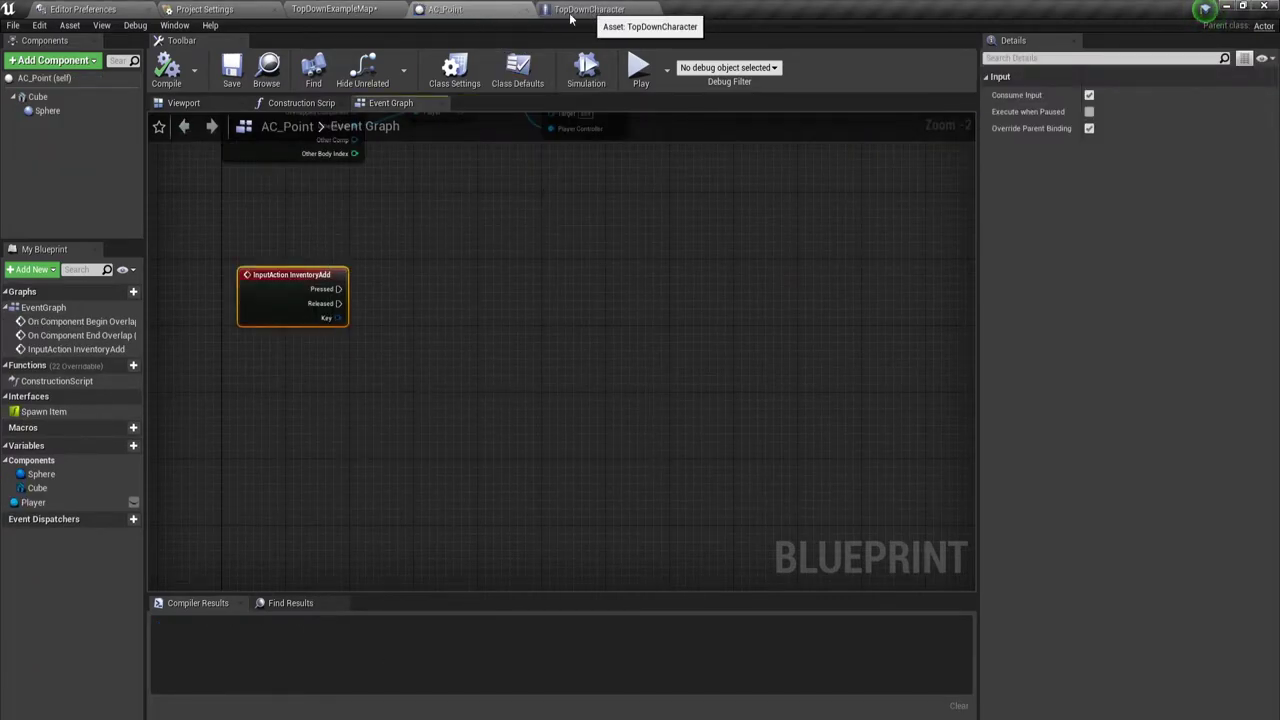
{"action": "left_click", "coordinate": [205, 9]}
- In the level editor's Content Browser, open AC_Inventory and rename AC_Point to AC_Object
{"action": "left_click", "coordinate": [350, 10]}
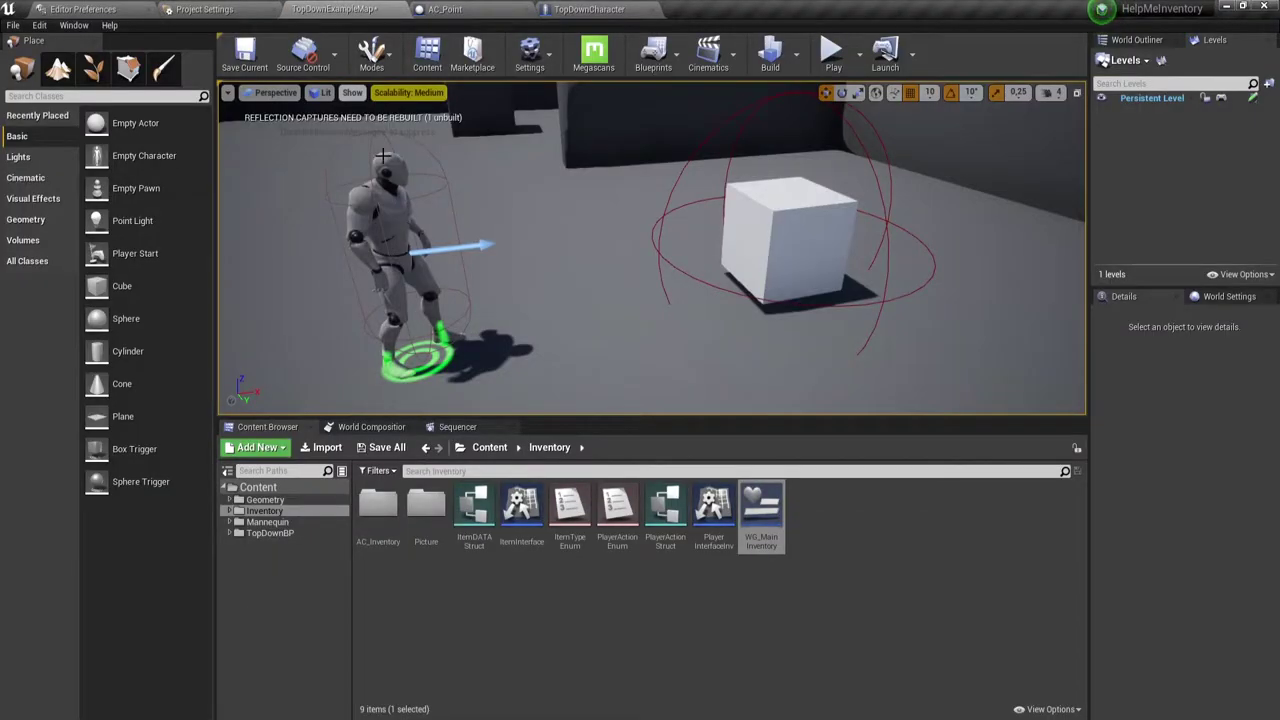
{"action": "left_click", "coordinate": [574, 598]}
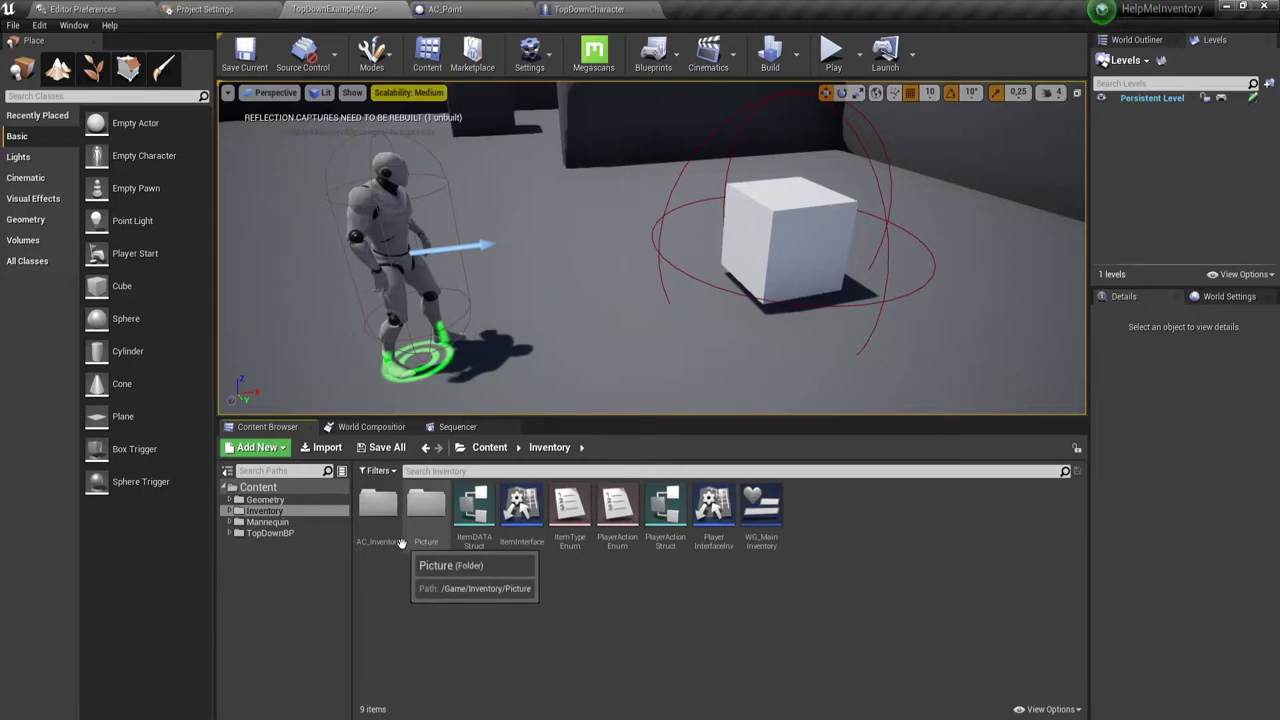
{"action": "double_click", "coordinate": [378, 510]}
{"action": "left_click", "coordinate": [425, 530]}
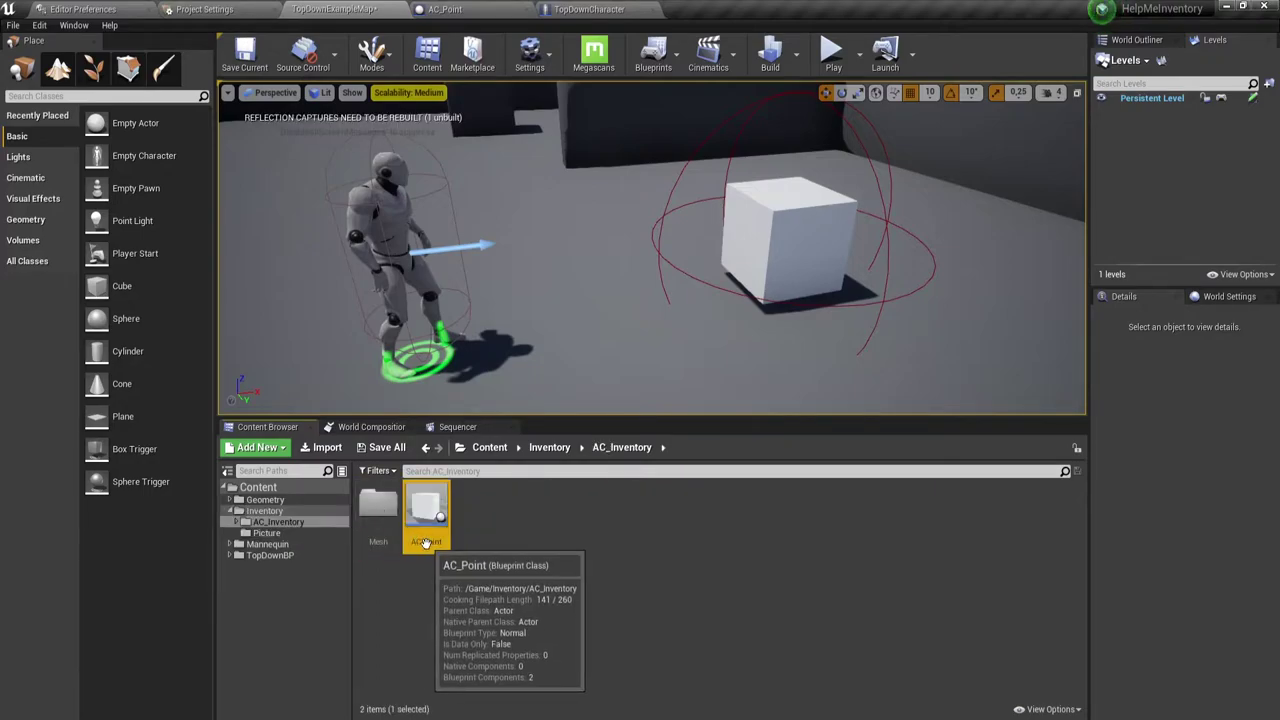
{"action": "left_click", "coordinate": [425, 542]}
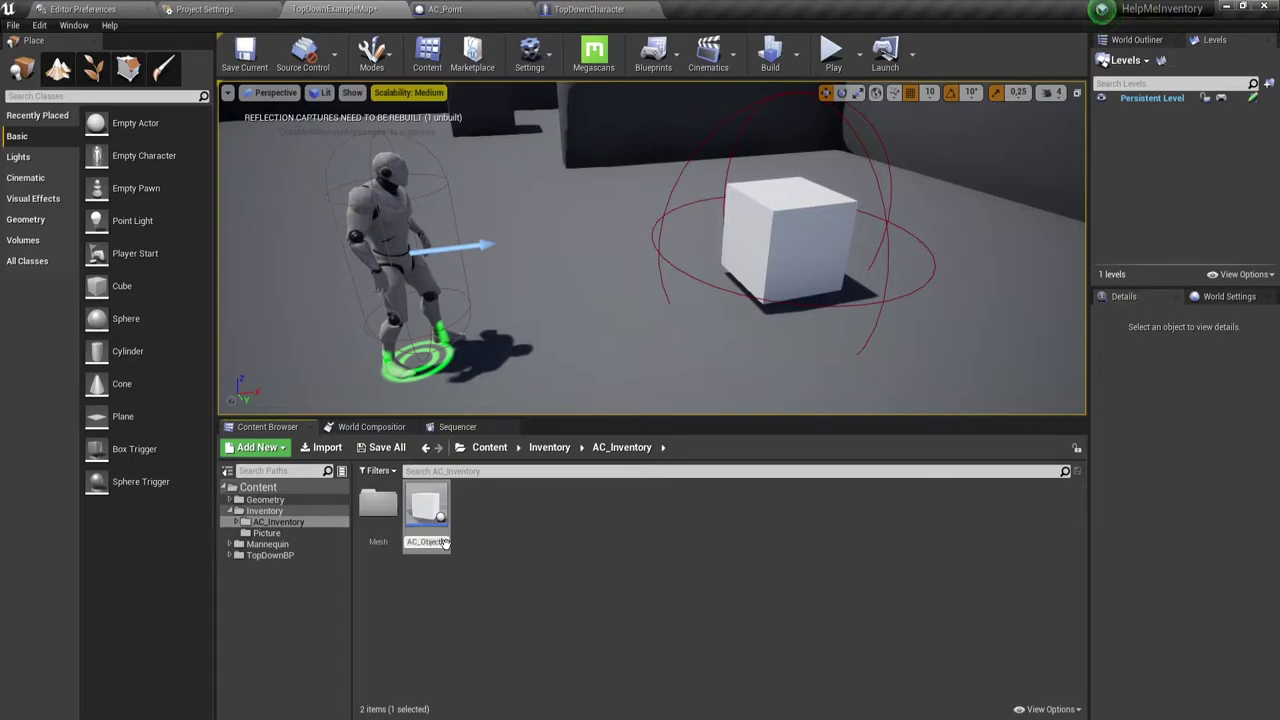
{"action": "key", "text": "Return"}
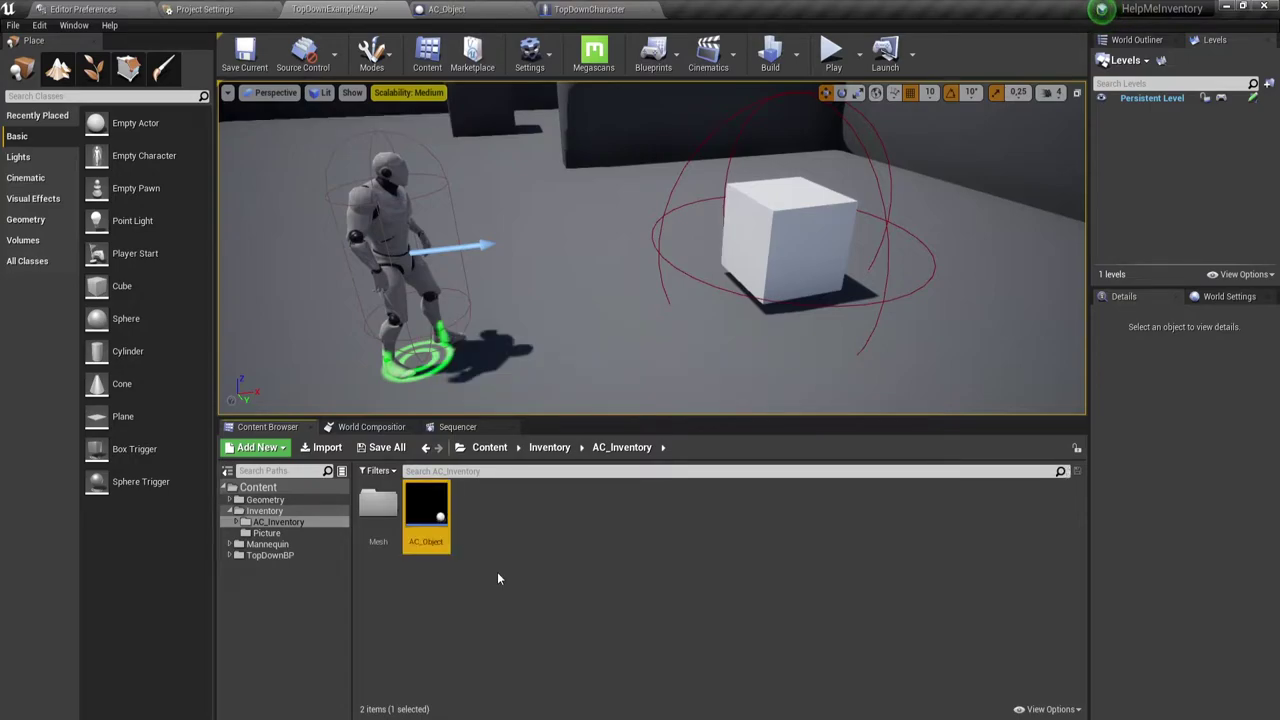
- Save all modified content, confirming the listed map files
{"action": "left_click", "coordinate": [372, 450]}
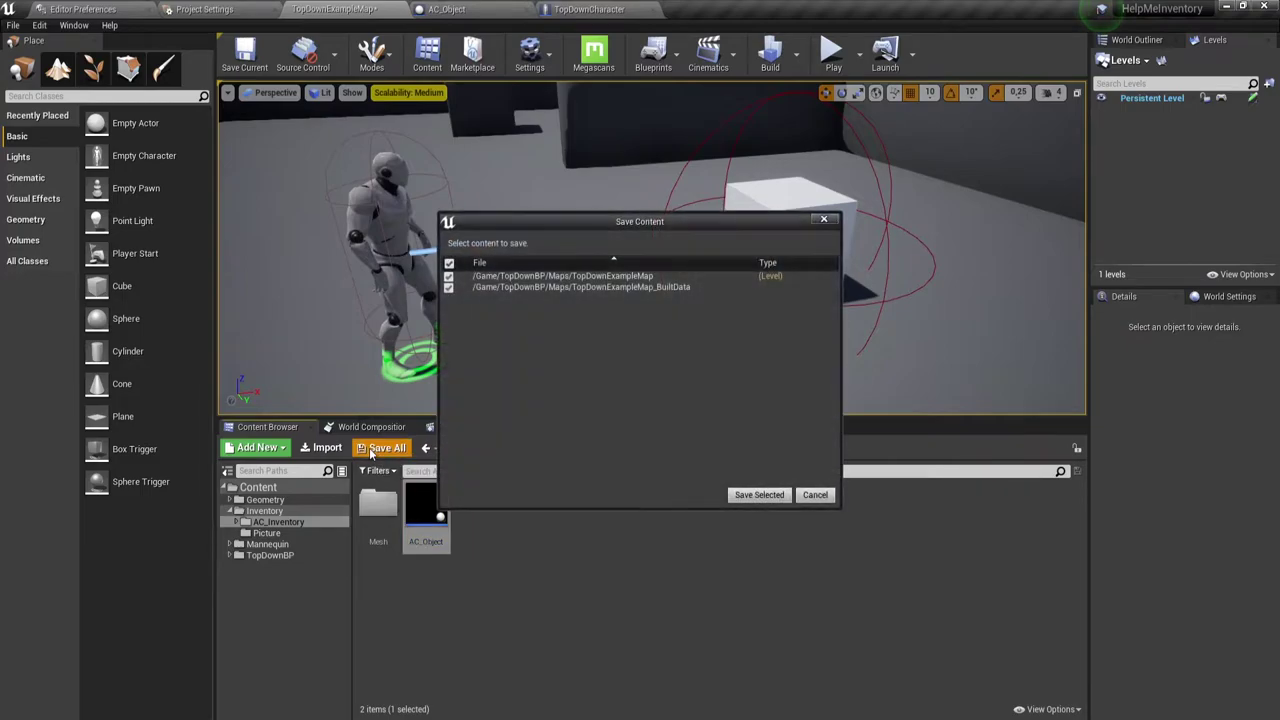
{"action": "left_click", "coordinate": [759, 496]}
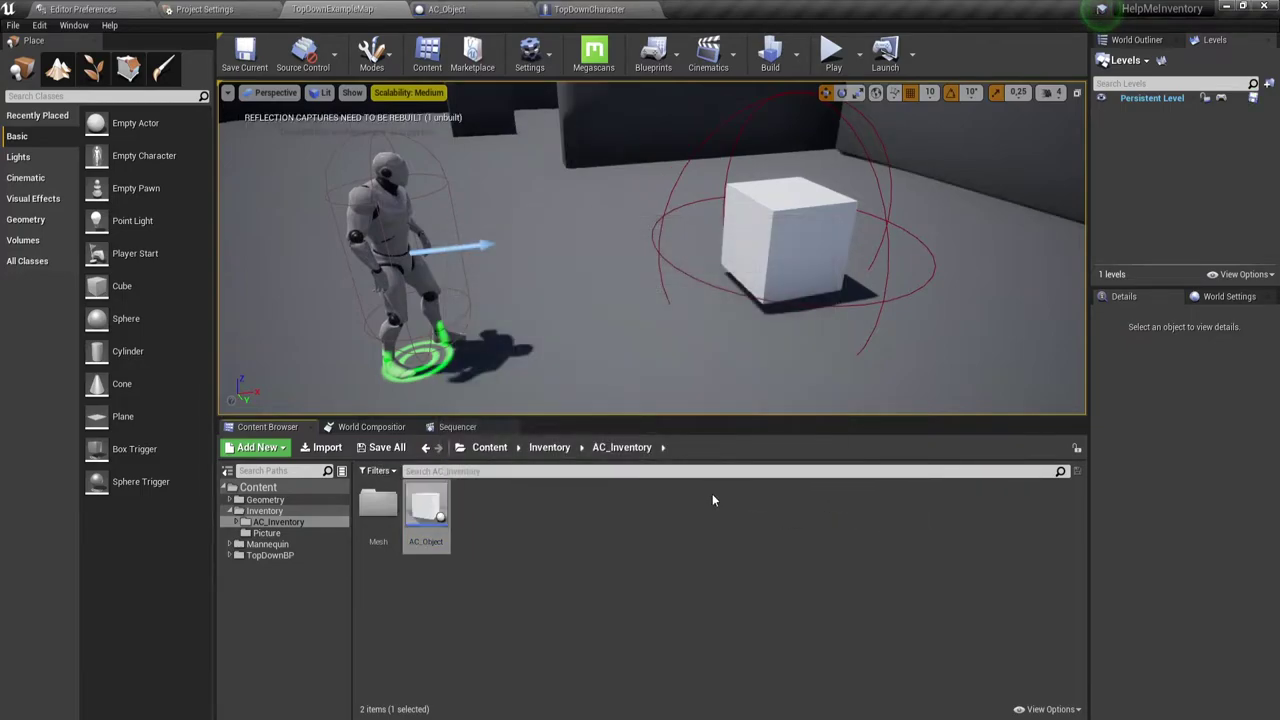
{"action": "left_click", "coordinate": [534, 536]}
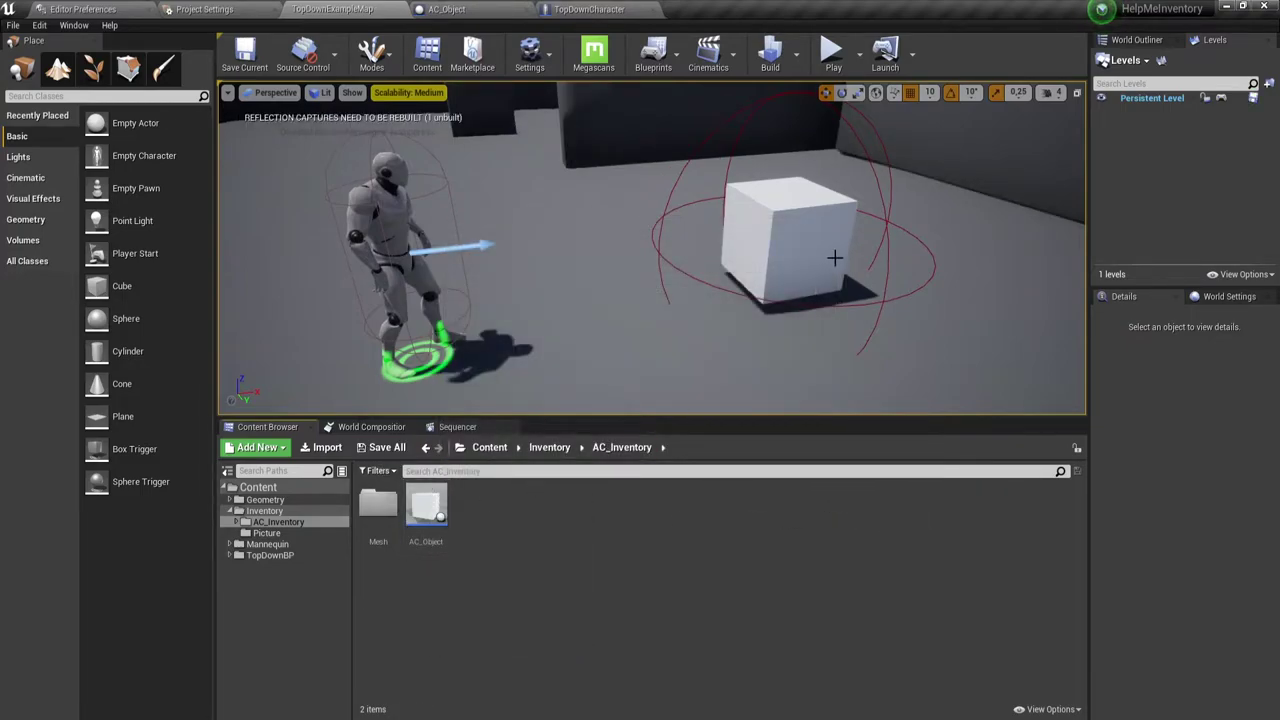
{"action": "left_click", "coordinate": [792, 266]}
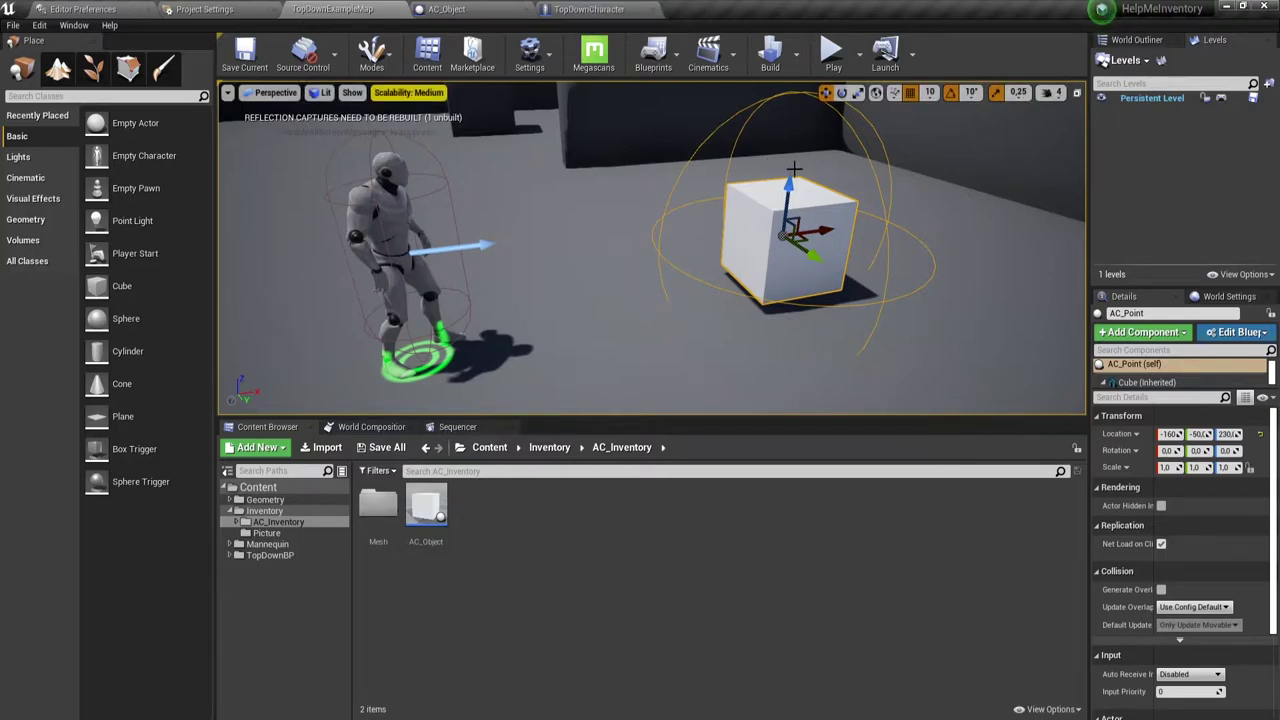
- Visit AC_Object, then in TopDownCharacter's Graph Inventory bring up the actions list below the existing nodes
{"action": "left_click", "coordinate": [447, 9]}
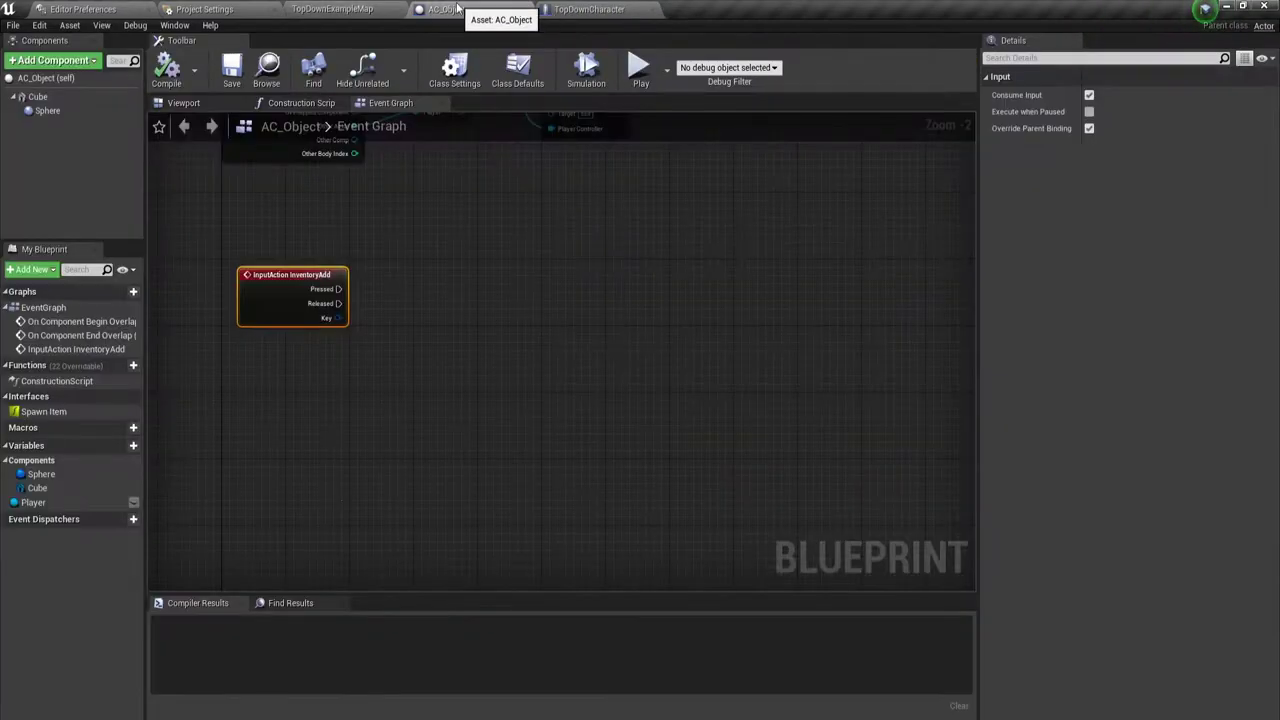
{"action": "right_click_drag", "start_coordinate": [453, 243], "coordinate": [444, 265]}
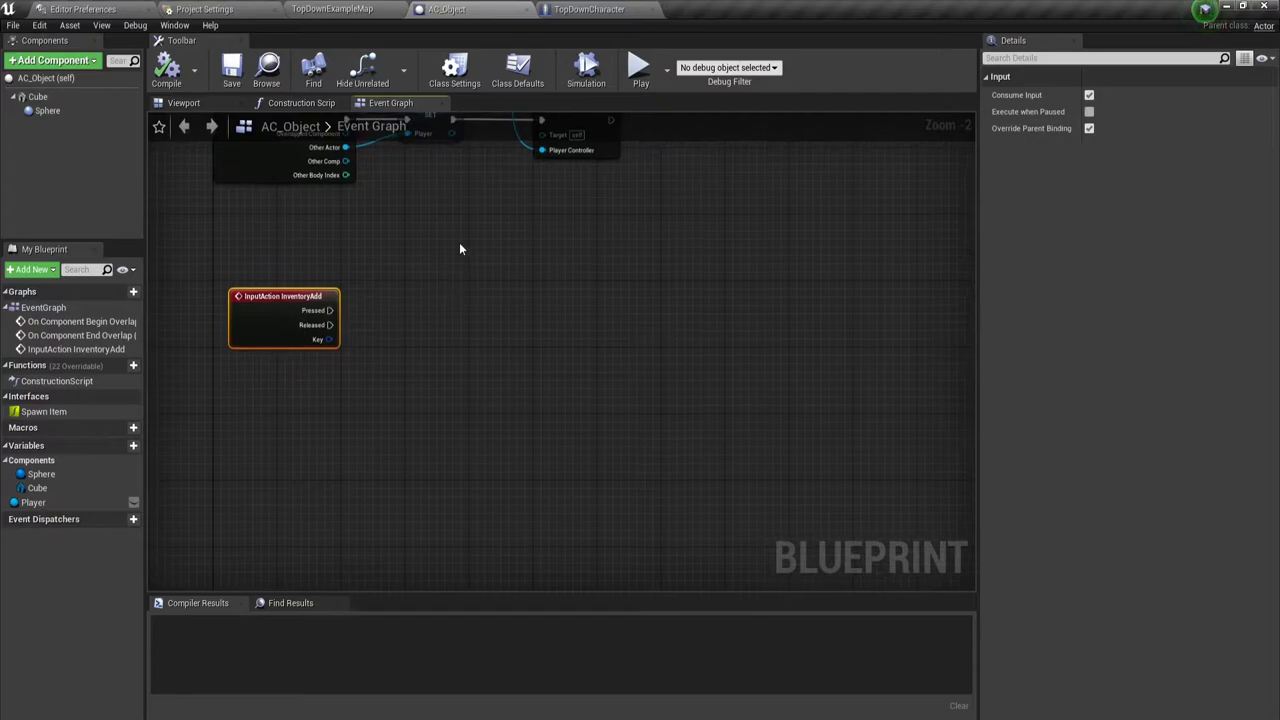
{"action": "left_click", "coordinate": [591, 10]}
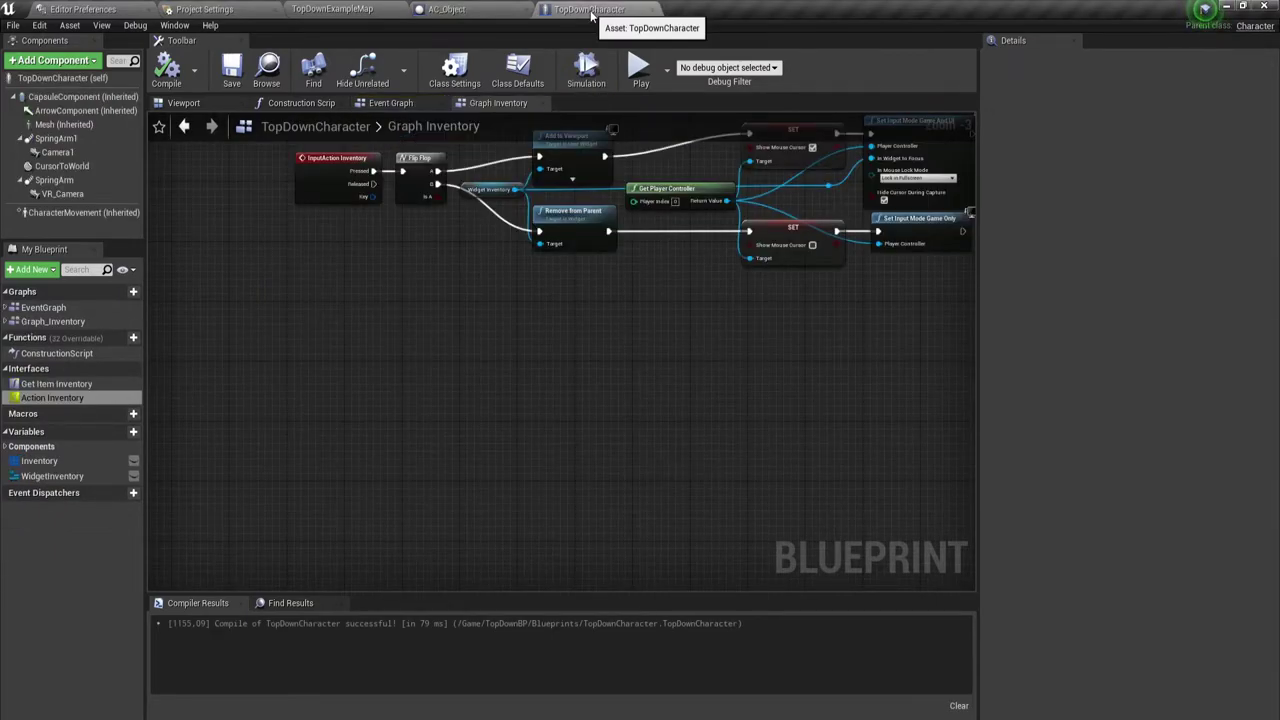
{"action": "mouse_move", "coordinate": [506, 281]}
{"action": "right_mouse_down"}
{"action": "mouse_move", "coordinate": [429, 442]}
{"action": "mouse_move", "coordinate": [445, 295]}
{"action": "mouse_move", "coordinate": [500, 336]}
{"action": "right_mouse_up"}
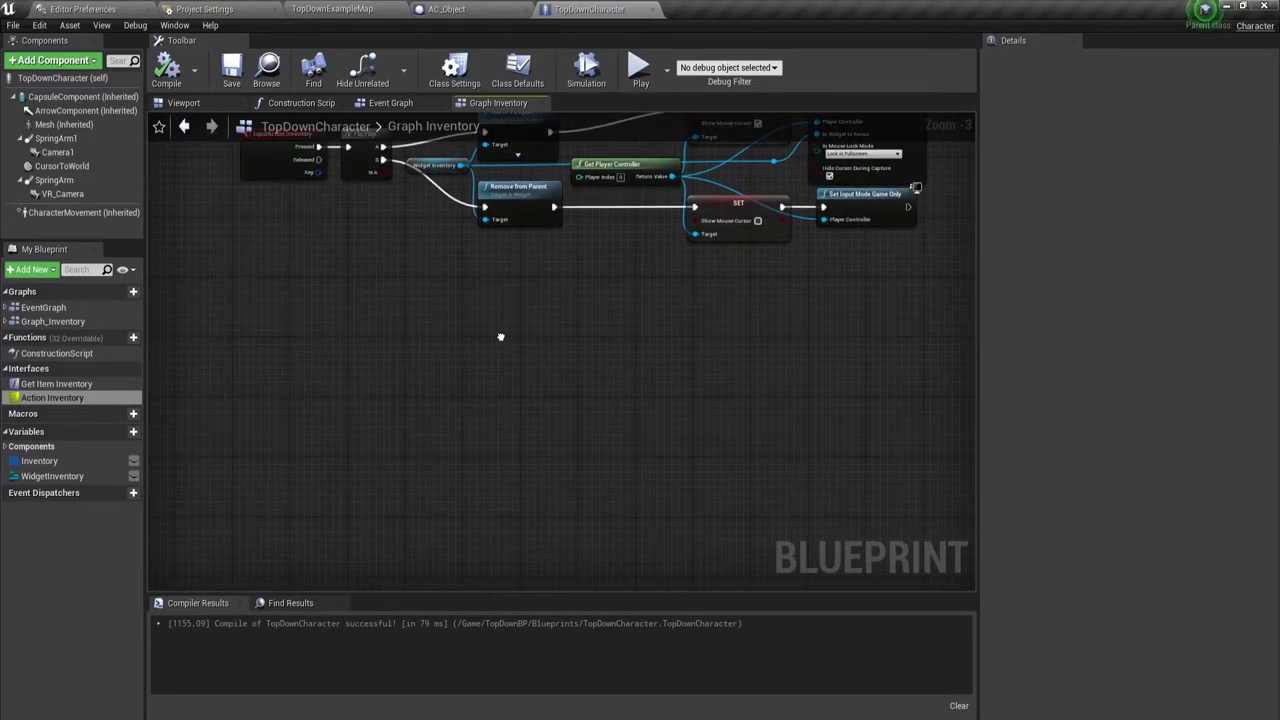
{"action": "right_click", "coordinate": [236, 331]}
- Search 'event act' and place an Event Action Inventory node in Graph Inventory
{"action": "type", "text": "w"}
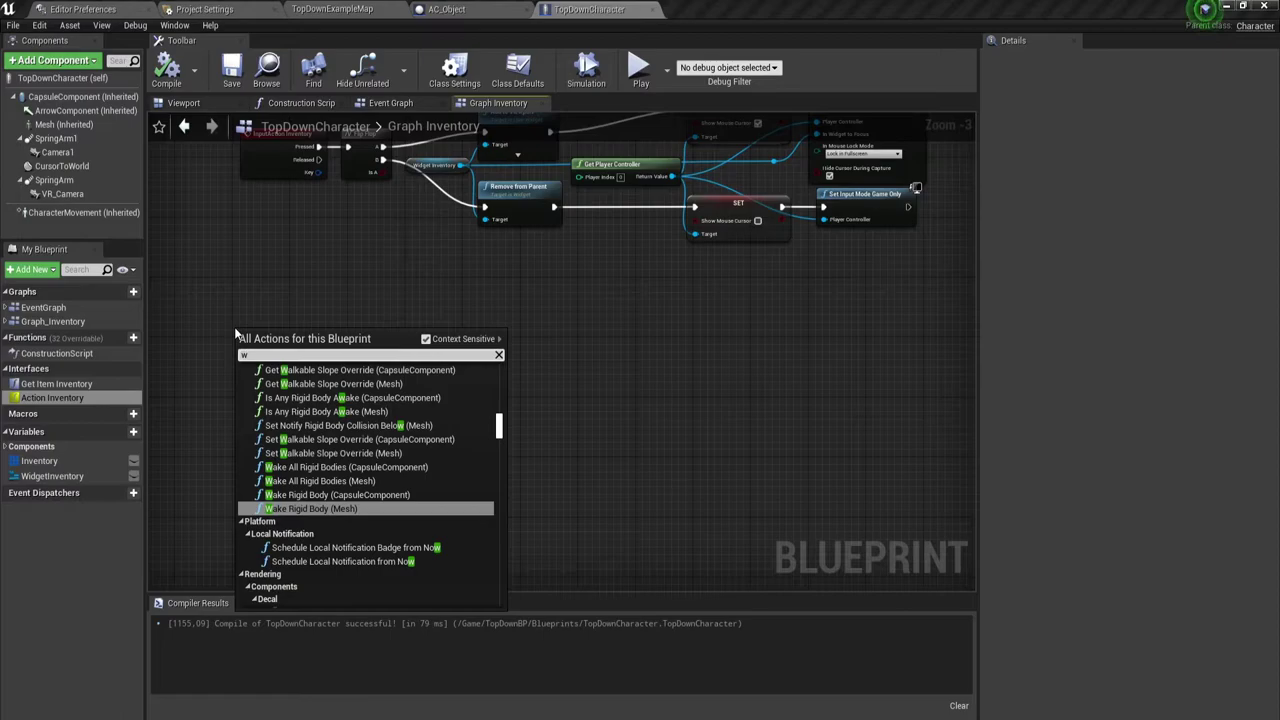
{"action": "key", "text": "BackSpace"}
{"action": "type", "text": "ev"}
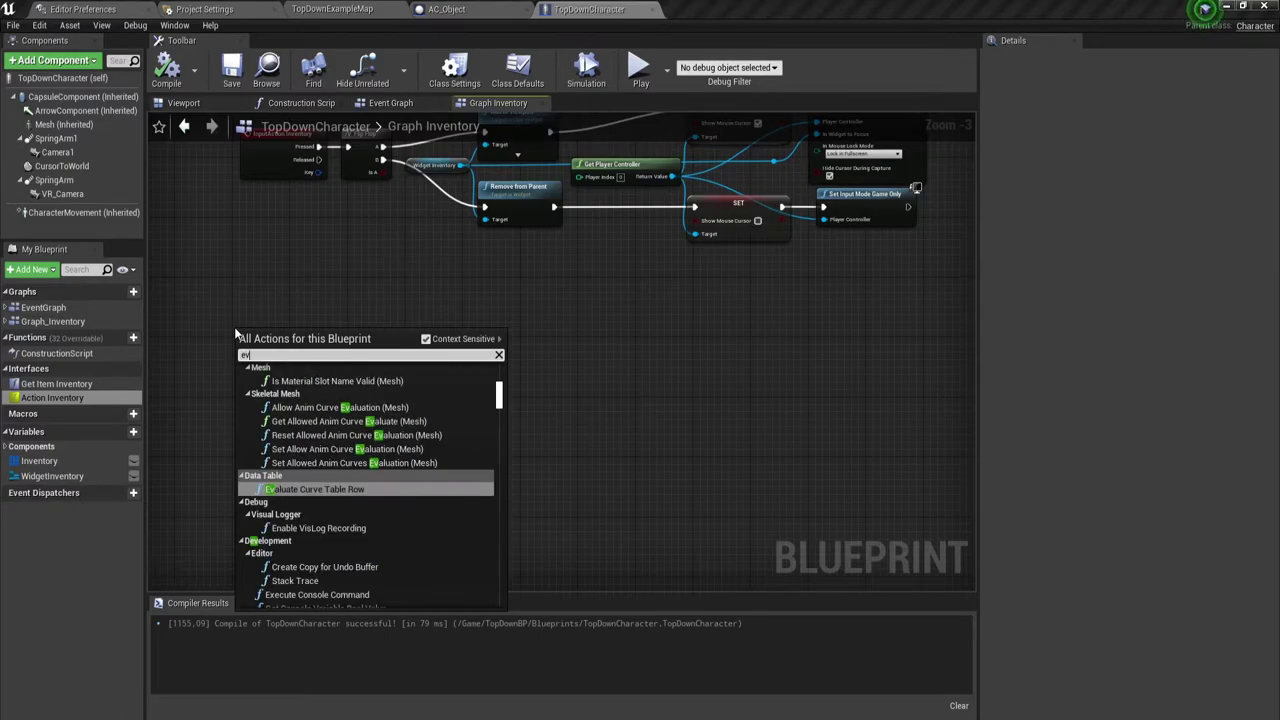
{"action": "type", "text": "en"}
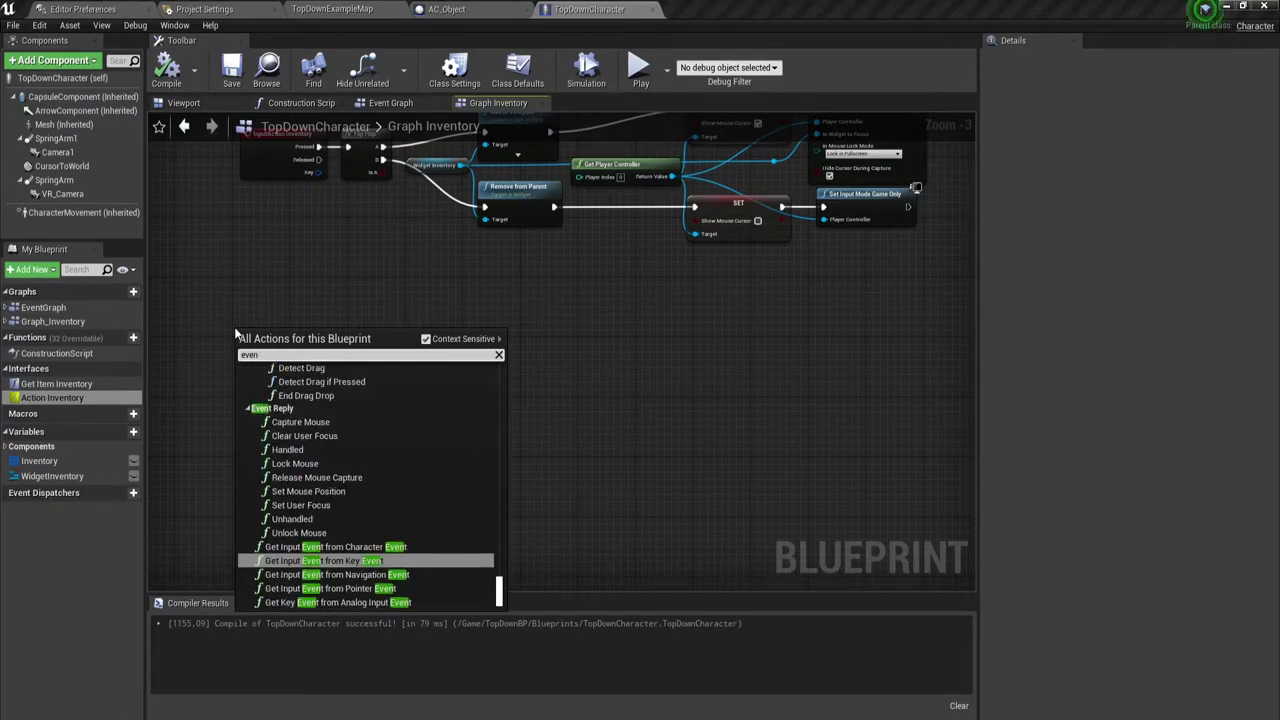
{"action": "type", "text": "nt"}
{"action": "key", "text": "BackSpace"}
{"action": "key", "text": "BackSpace"}
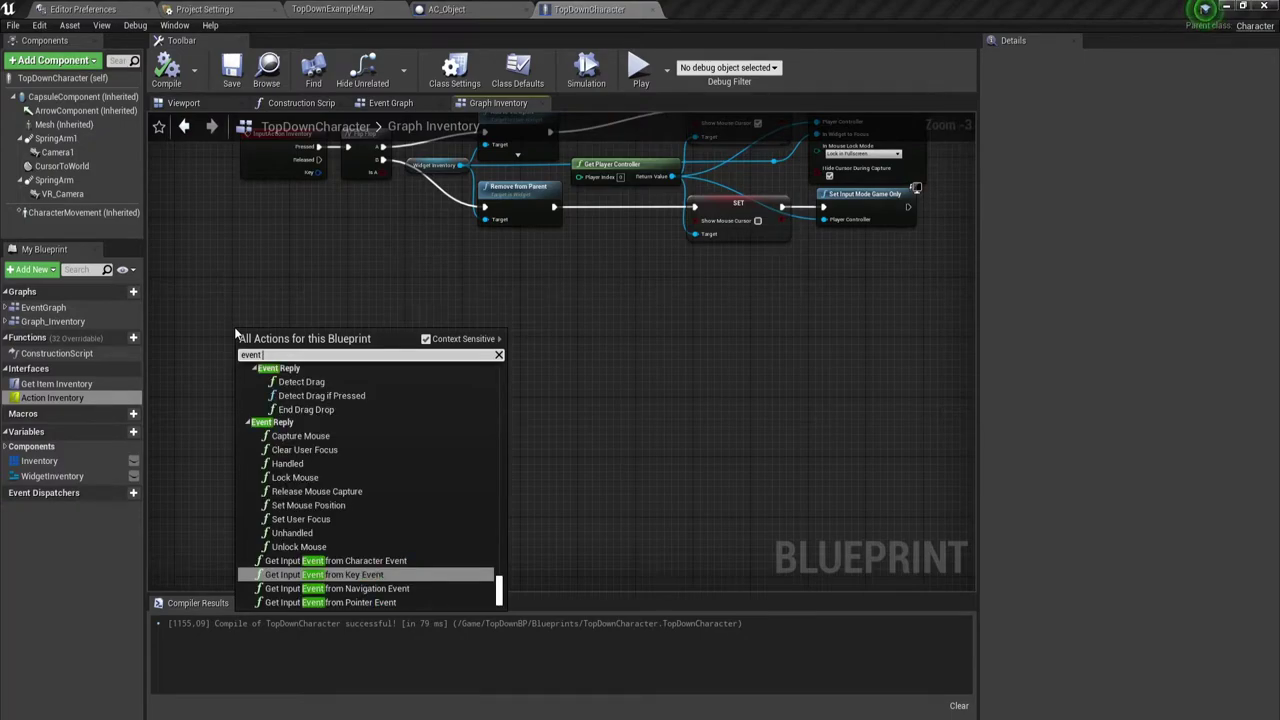
{"action": "type", "text": "act"}
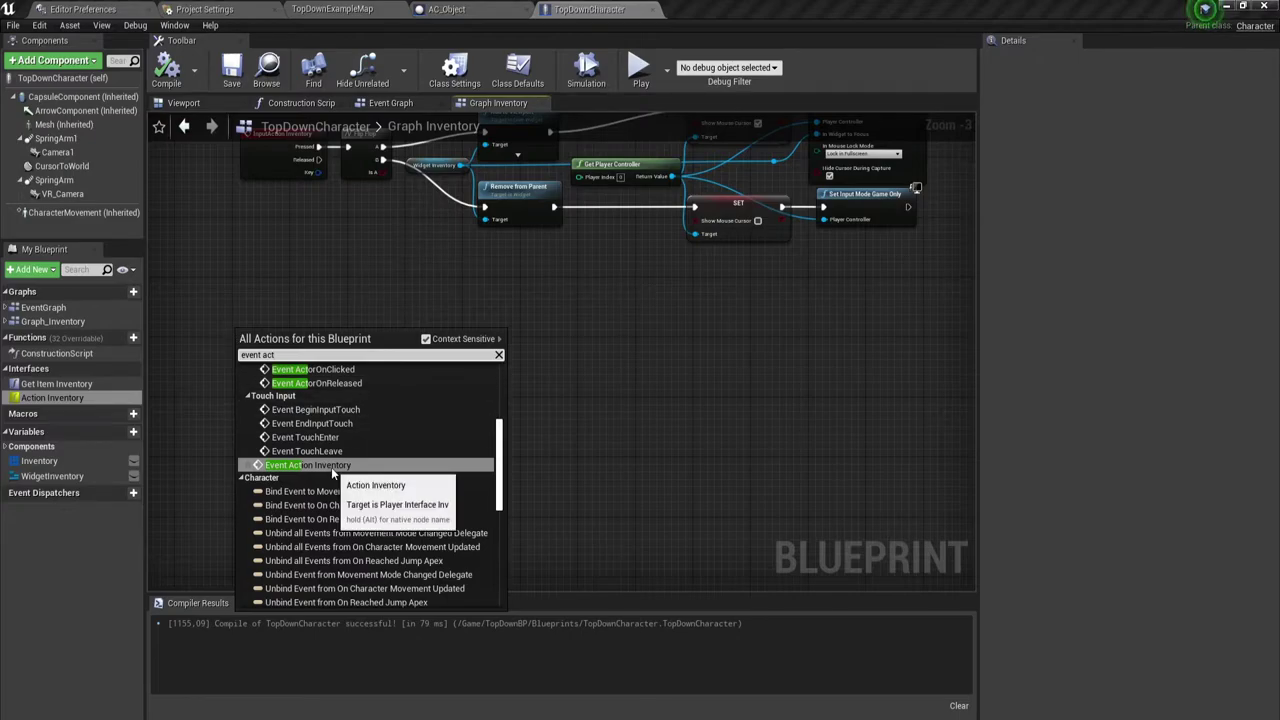
{"action": "left_click", "coordinate": [292, 465]}
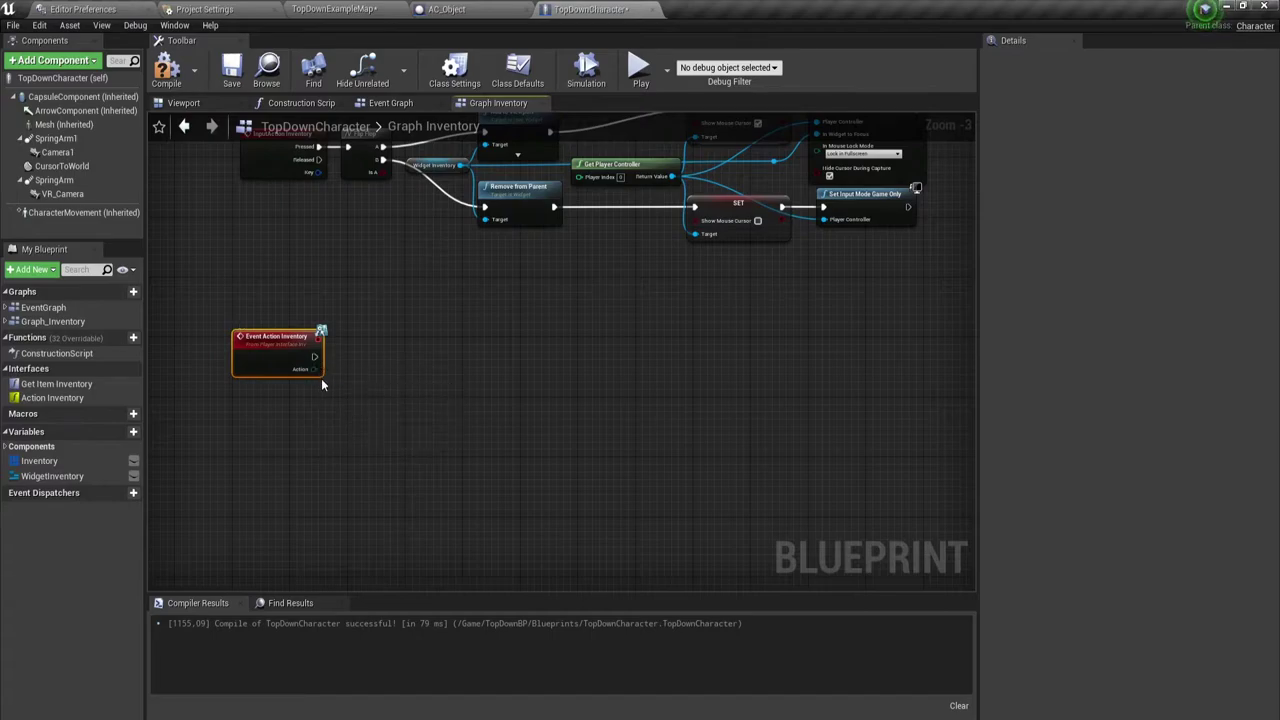
- Inspect the Action Inventory interface function, then return to the TopDownExampleMap level
{"action": "scroll", "coordinate": [322, 380], "scroll_direction": "up", "scroll_amount": 3}
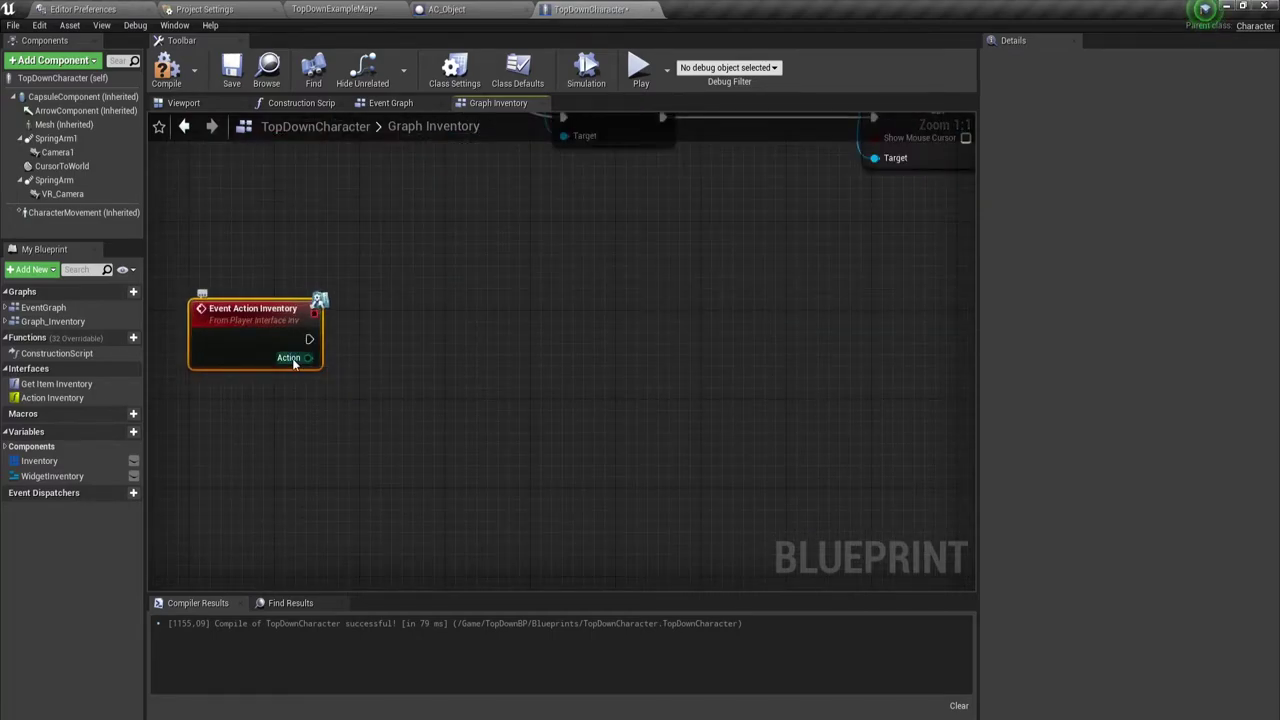
{"action": "left_click", "coordinate": [81, 399]}
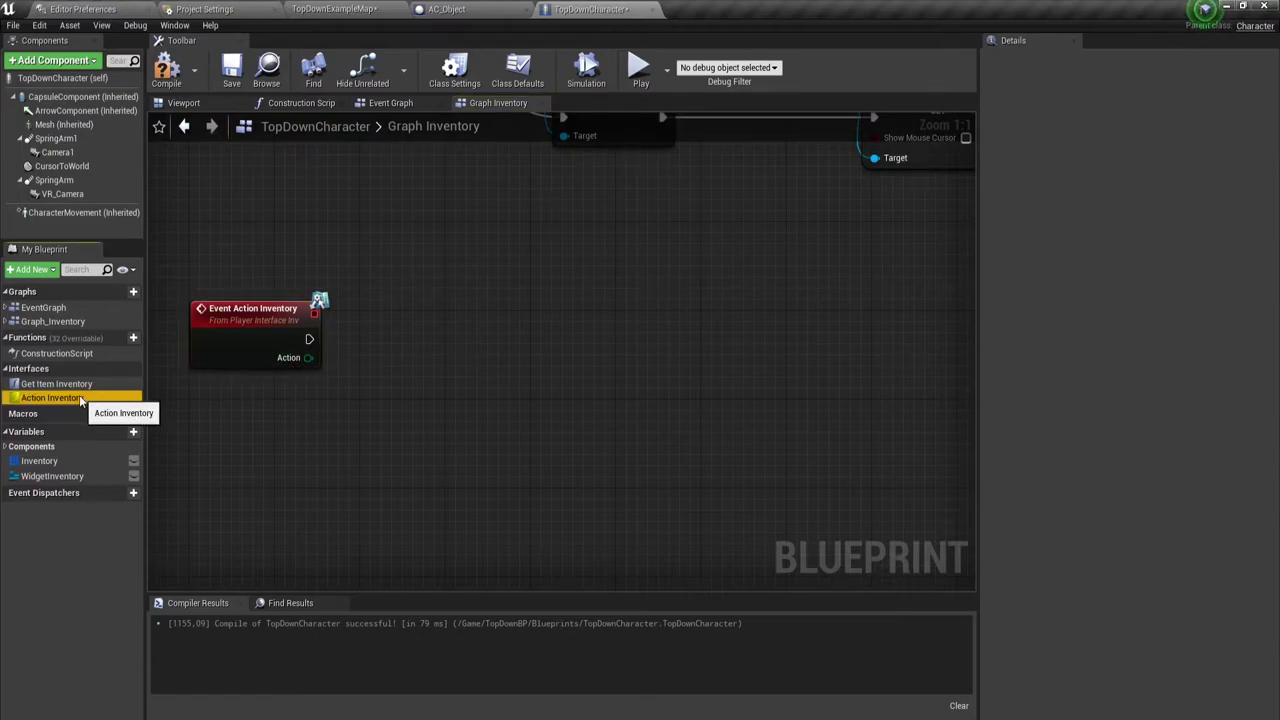
{"action": "left_click", "coordinate": [330, 9]}
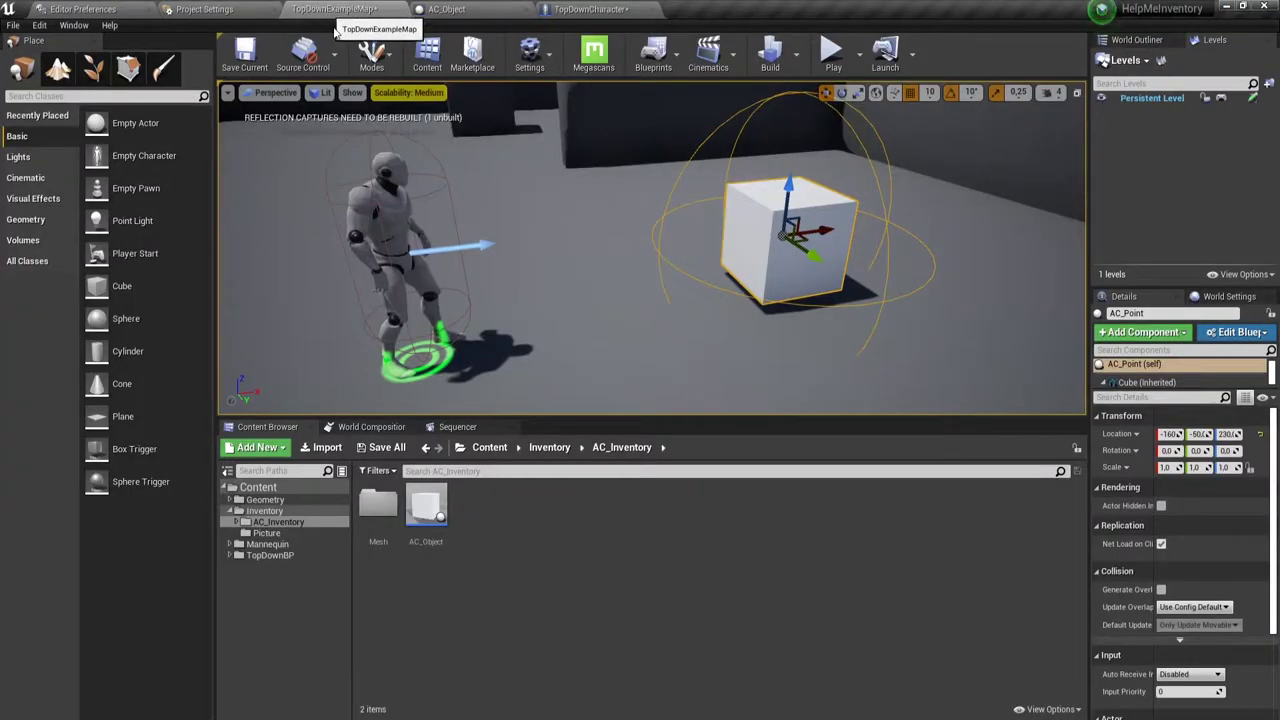
- In the Inventory folder, briefly open PlayerActionStruct, then select the PlayerInterfaceInv asset
{"action": "left_click", "coordinate": [549, 447]}
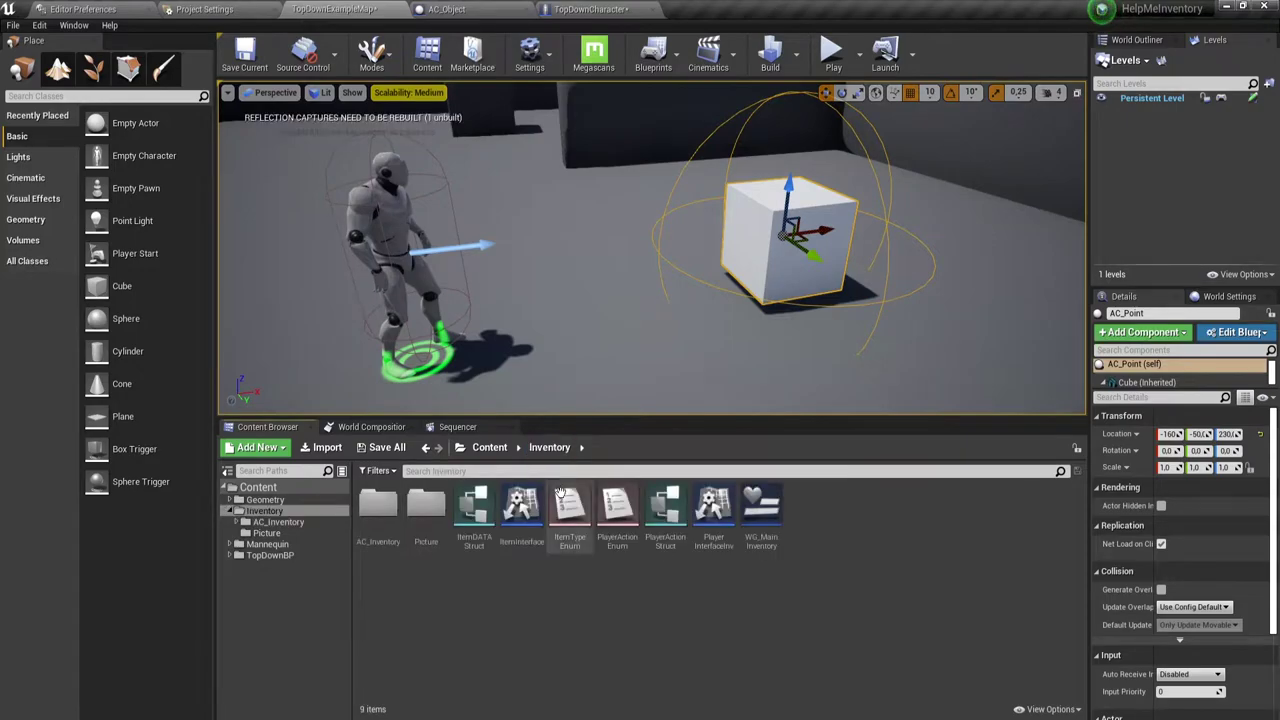
{"action": "double_click", "coordinate": [665, 515]}
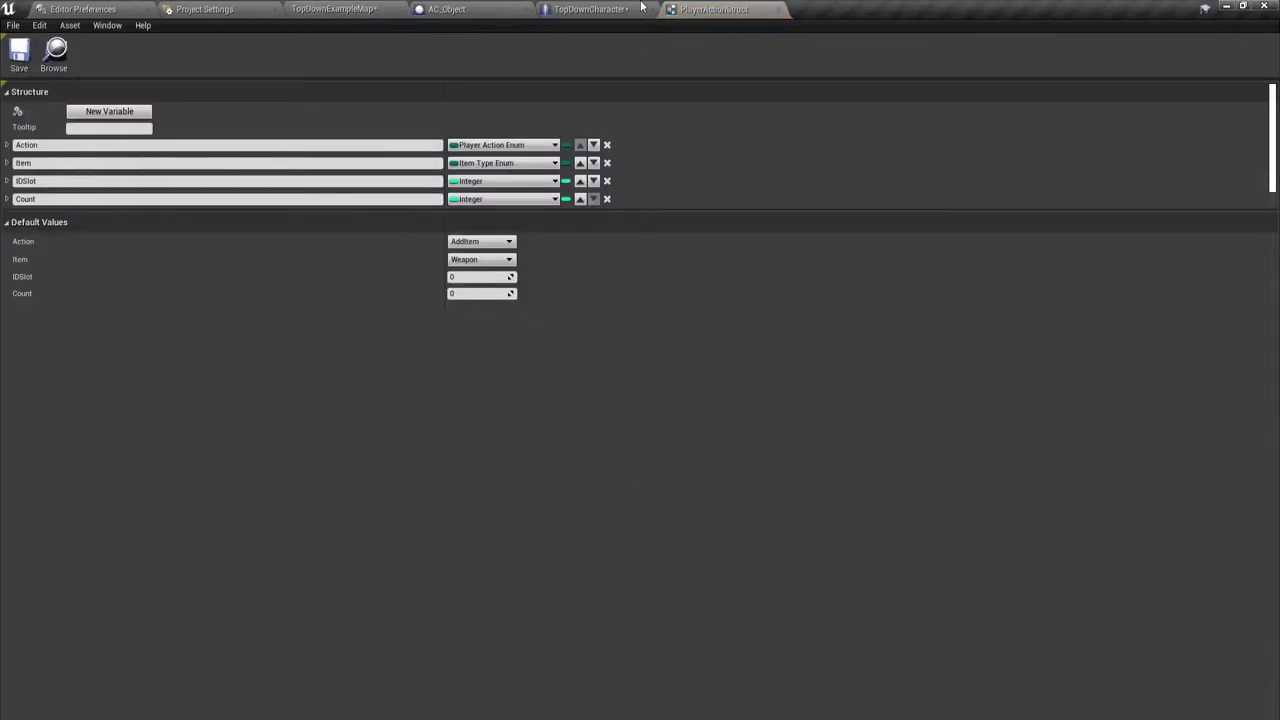
{"action": "left_click", "coordinate": [785, 10]}
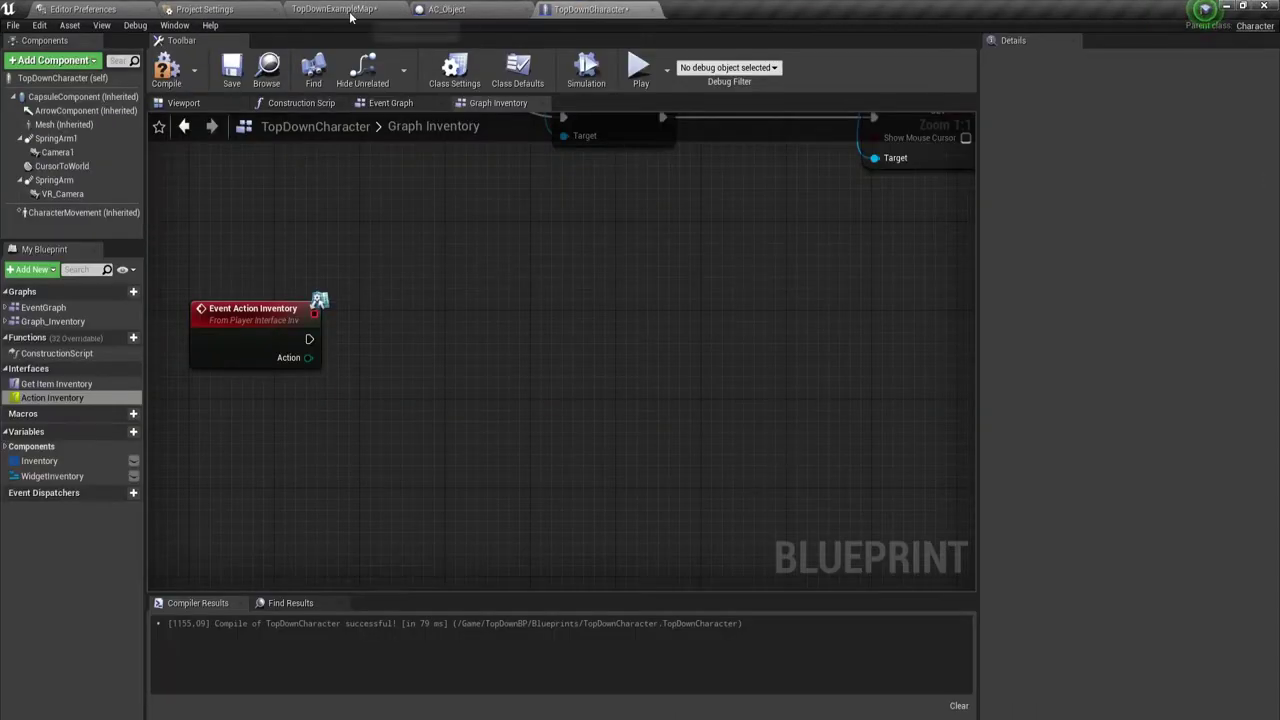
{"action": "left_click", "coordinate": [400, 9]}
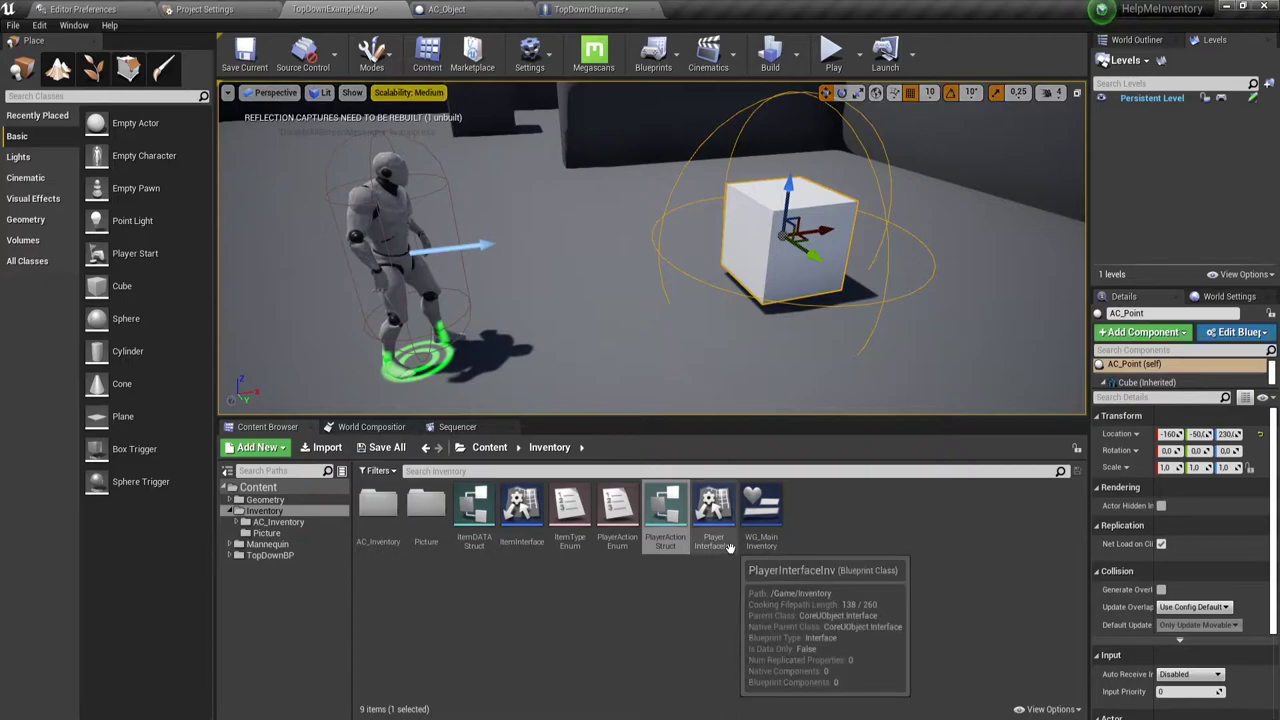
{"action": "left_click", "coordinate": [716, 505]}
- Open PlayerInterfaceInv, select ActionInventory, and browse 'play' types for its Action input
{"action": "double_click", "coordinate": [718, 497]}
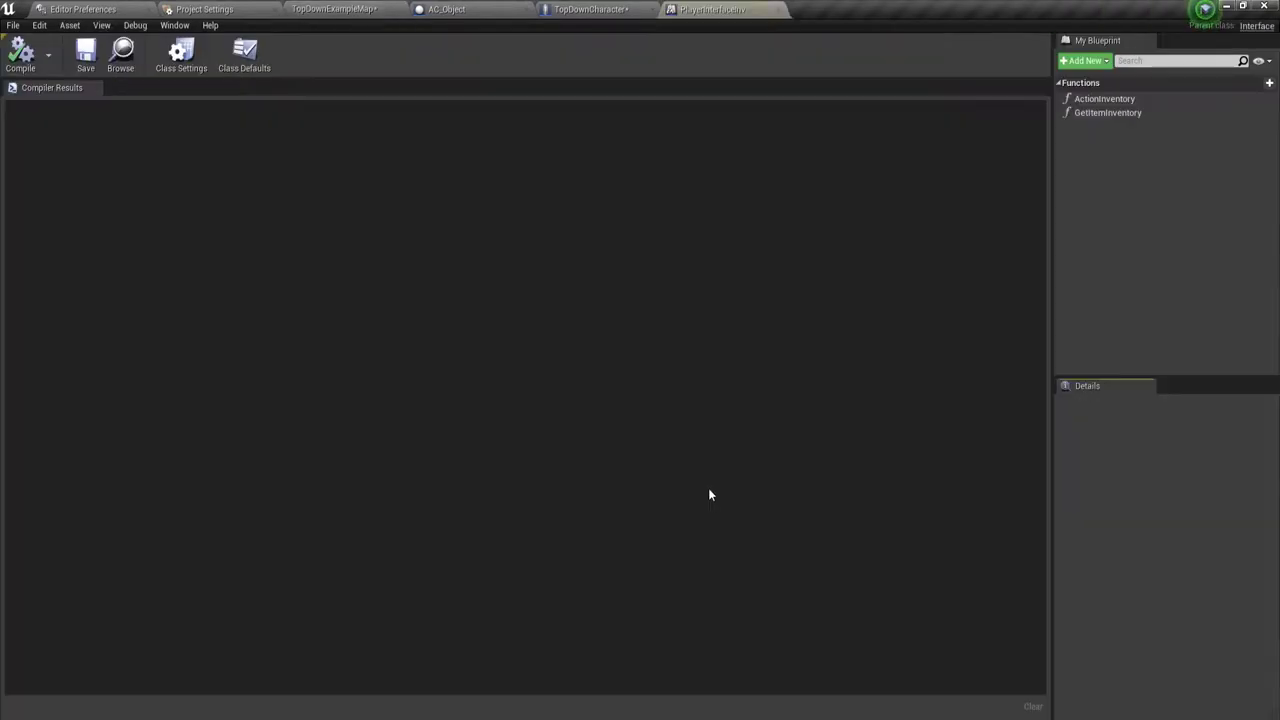
{"action": "left_click", "coordinate": [1104, 99]}
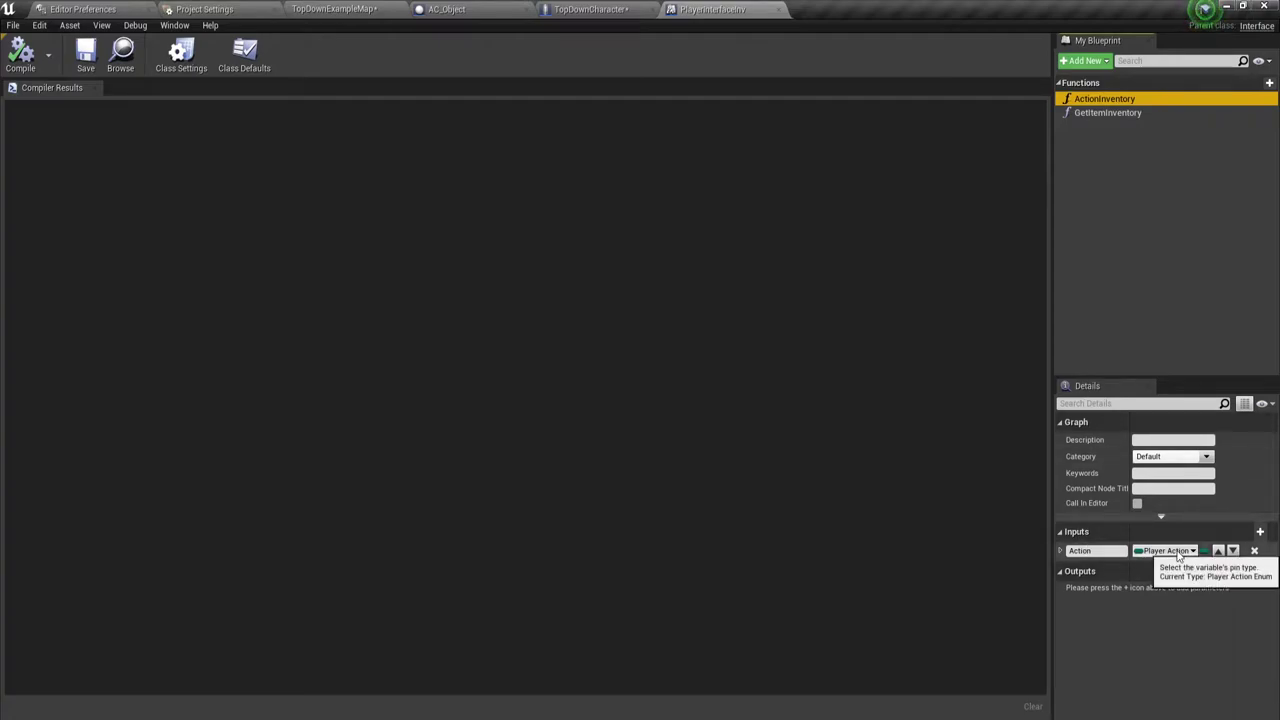
{"action": "left_click", "coordinate": [1175, 553]}
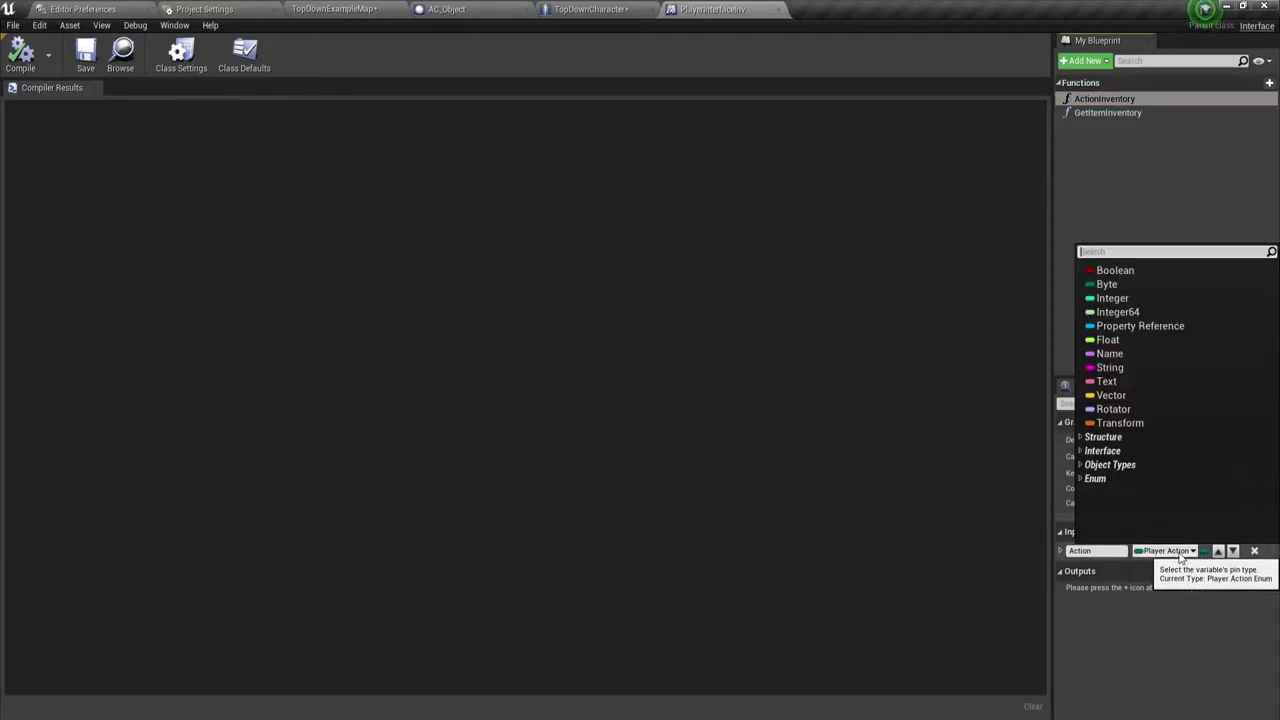
{"action": "left_click", "coordinate": [1124, 632]}
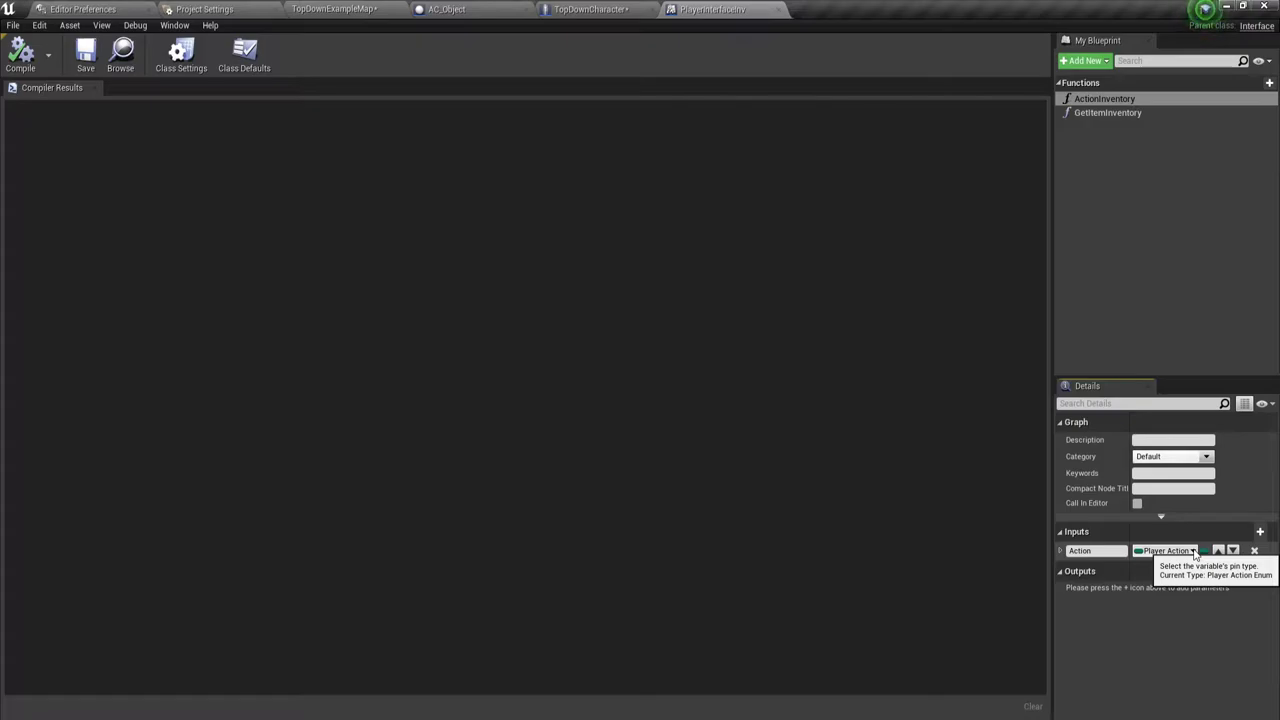
{"action": "left_click", "coordinate": [1192, 551]}
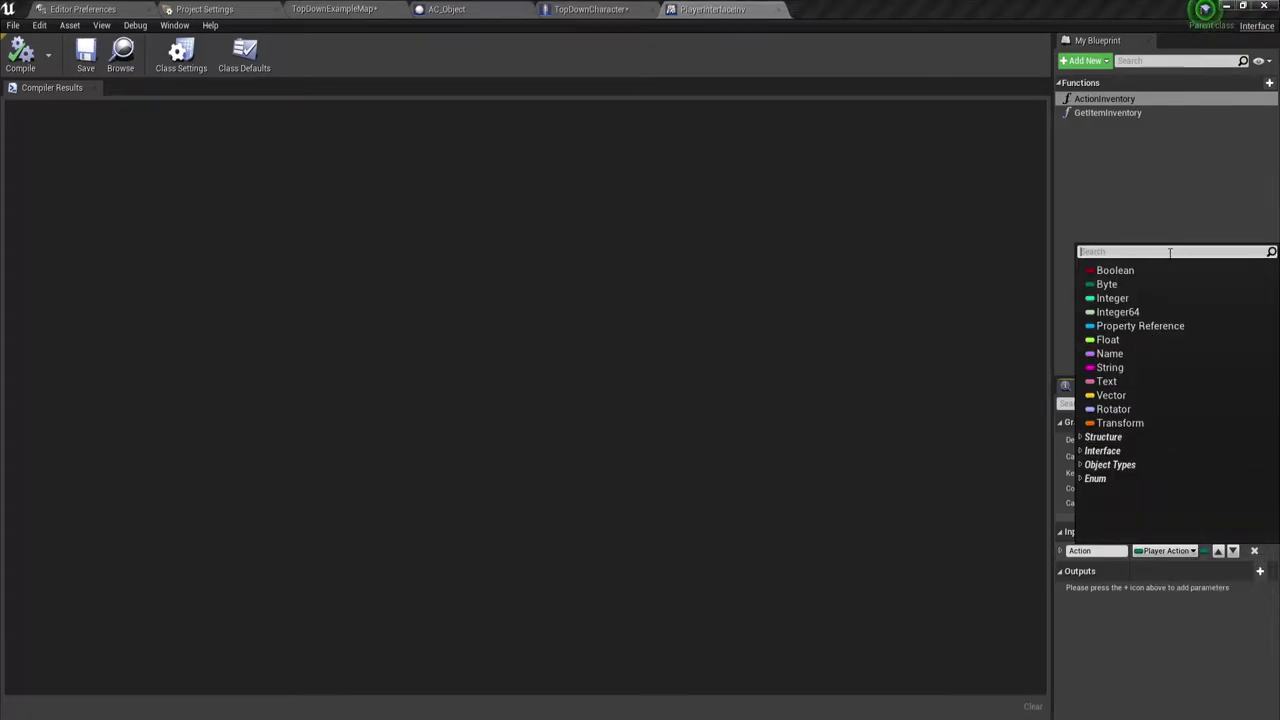
{"action": "type", "text": "play"}
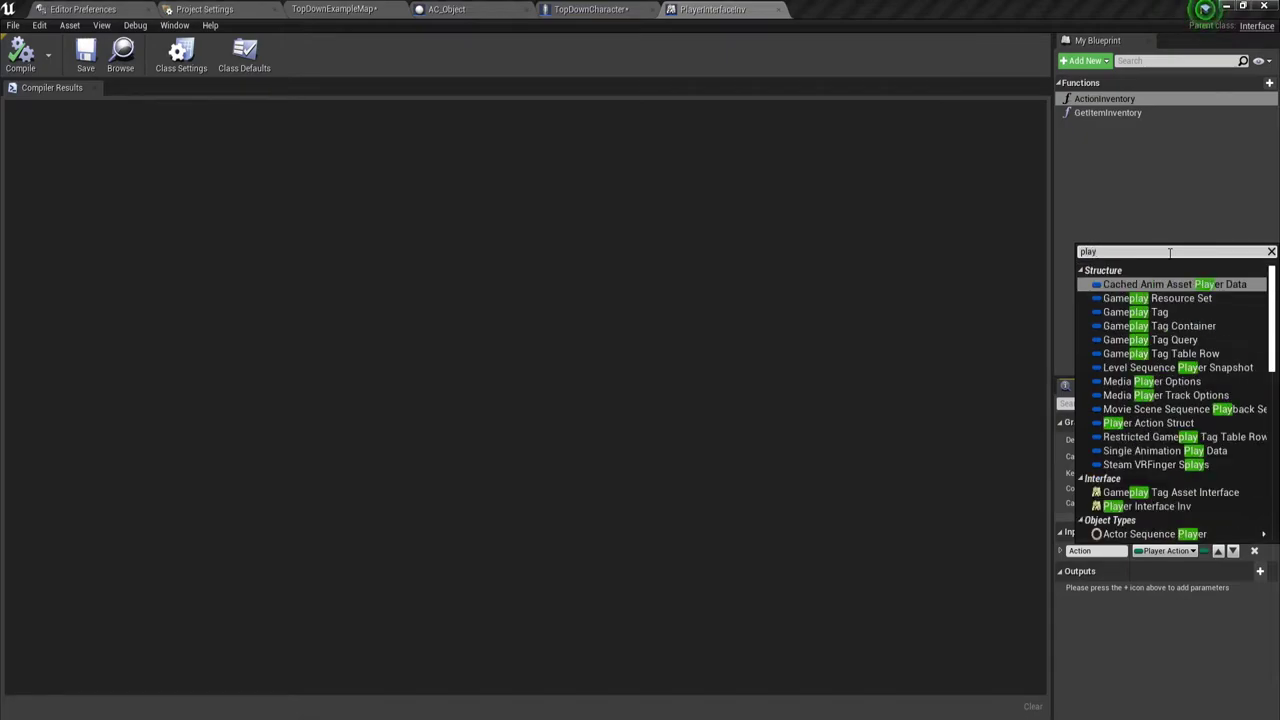
{"action": "scroll", "coordinate": [1158, 431], "scroll_direction": "down", "scroll_amount": 2}
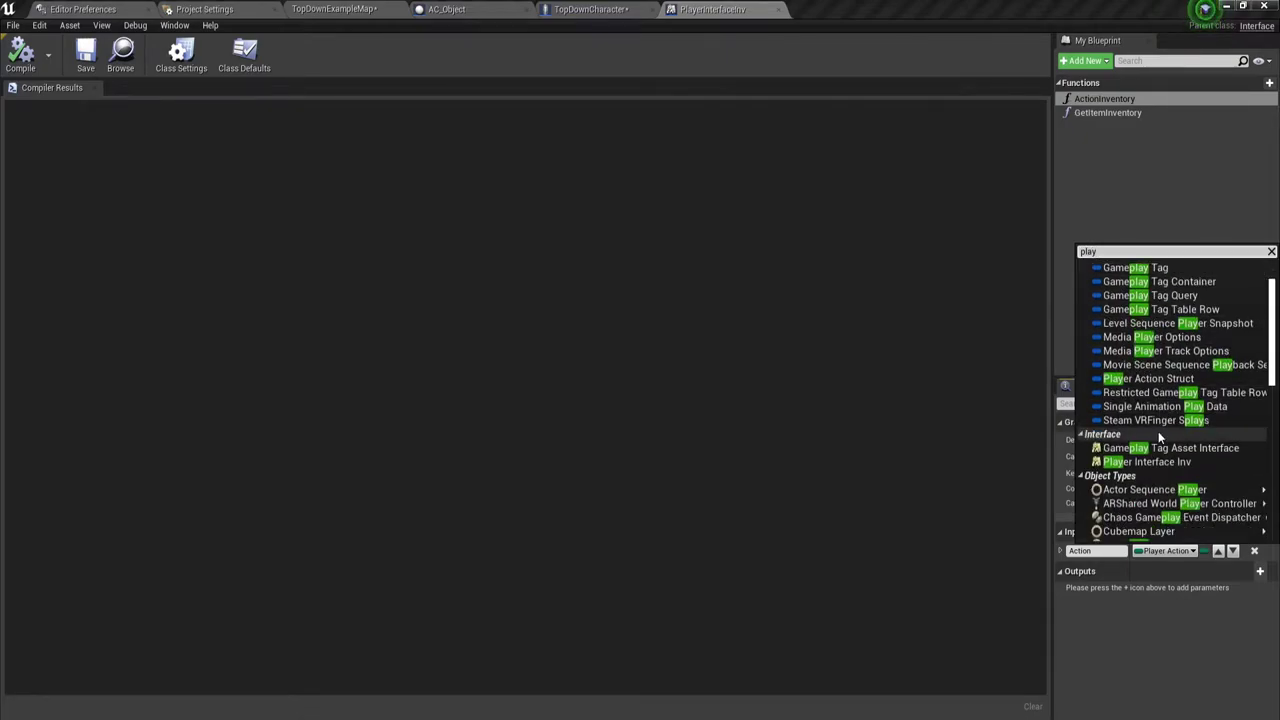
{"action": "scroll", "coordinate": [1158, 468], "scroll_direction": "down", "scroll_amount": 1}
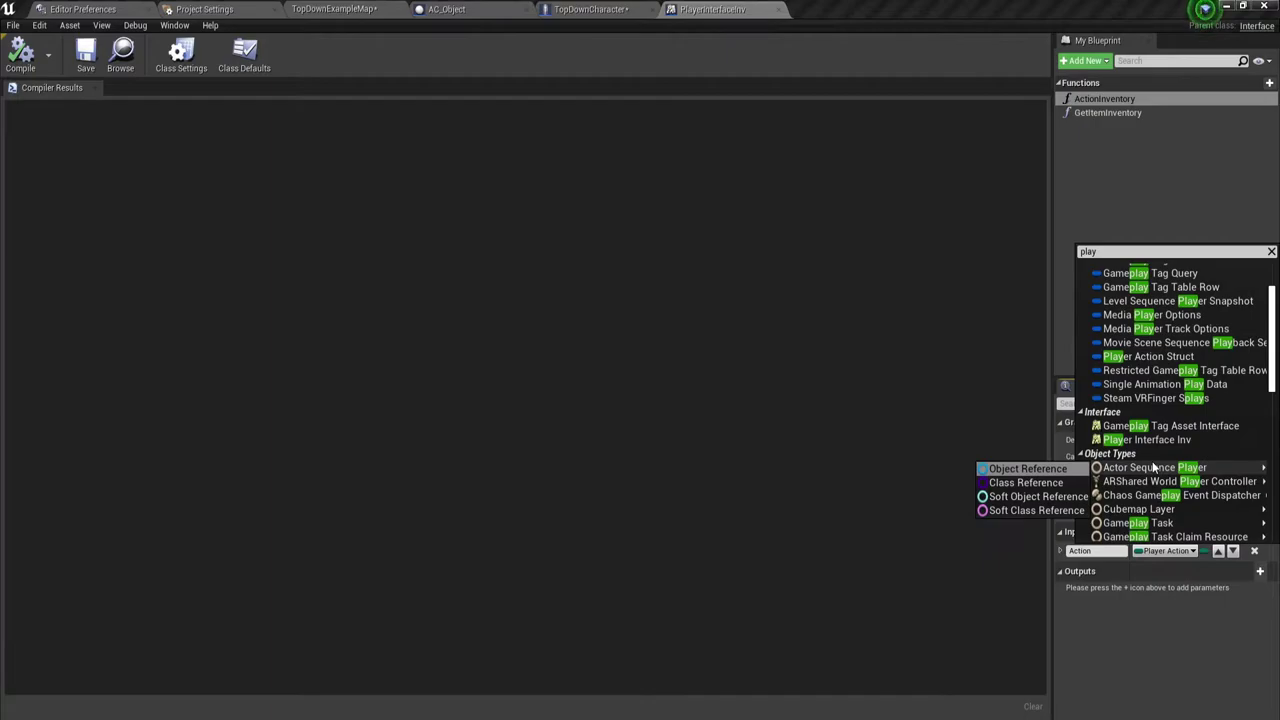
{"action": "scroll", "coordinate": [1165, 485], "scroll_direction": "down", "scroll_amount": 1}
{"action": "scroll", "coordinate": [1170, 500], "scroll_direction": "down", "scroll_amount": 2}
{"action": "scroll", "coordinate": [1178, 520], "scroll_direction": "down", "scroll_amount": 2}
{"action": "mouse_move", "coordinate": [1180, 523]}
{"action": "scroll", "coordinate": [1178, 520], "scroll_direction": "down", "scroll_amount": 5}
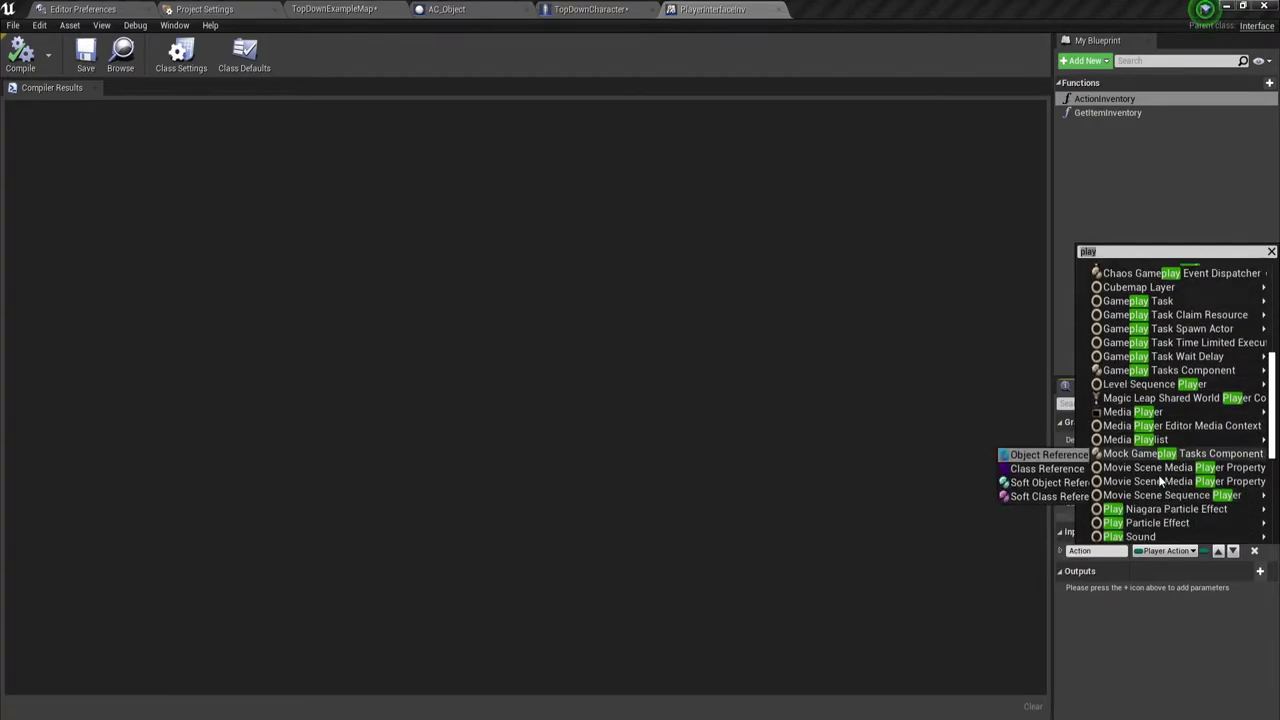
{"action": "scroll", "coordinate": [1175, 515], "scroll_direction": "down", "scroll_amount": 7}
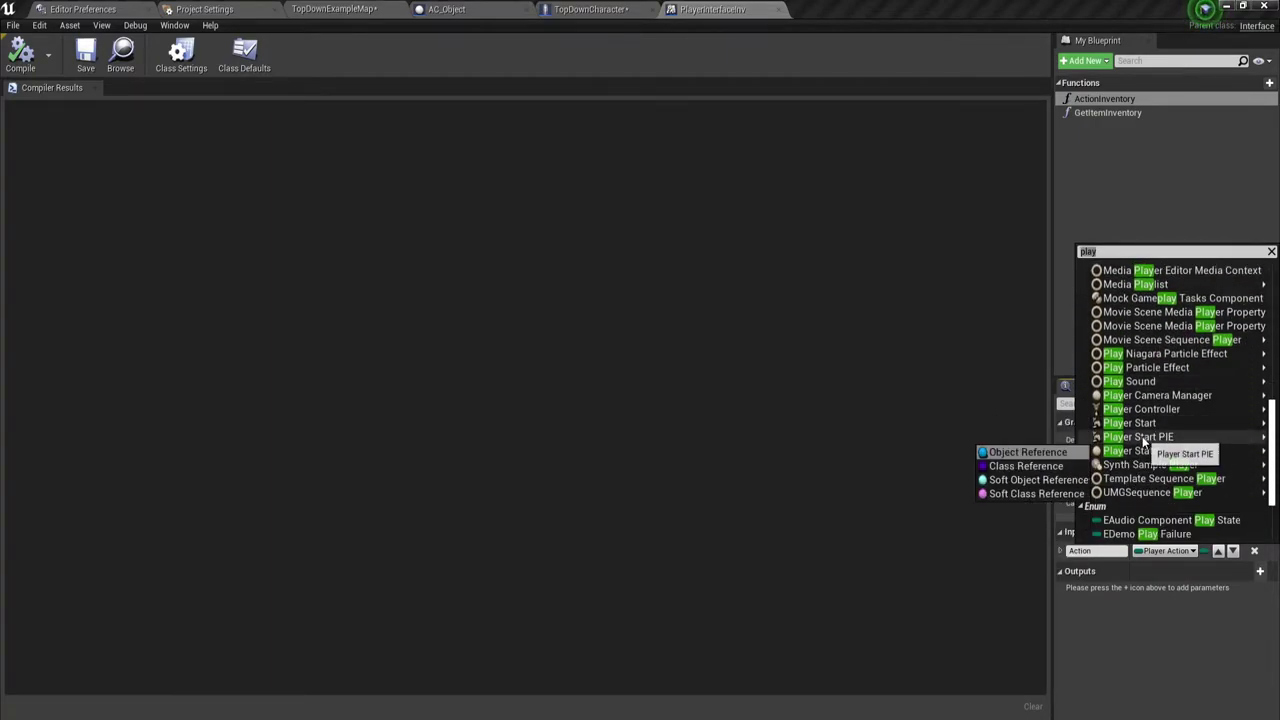
{"action": "mouse_move", "coordinate": [1140, 437]}
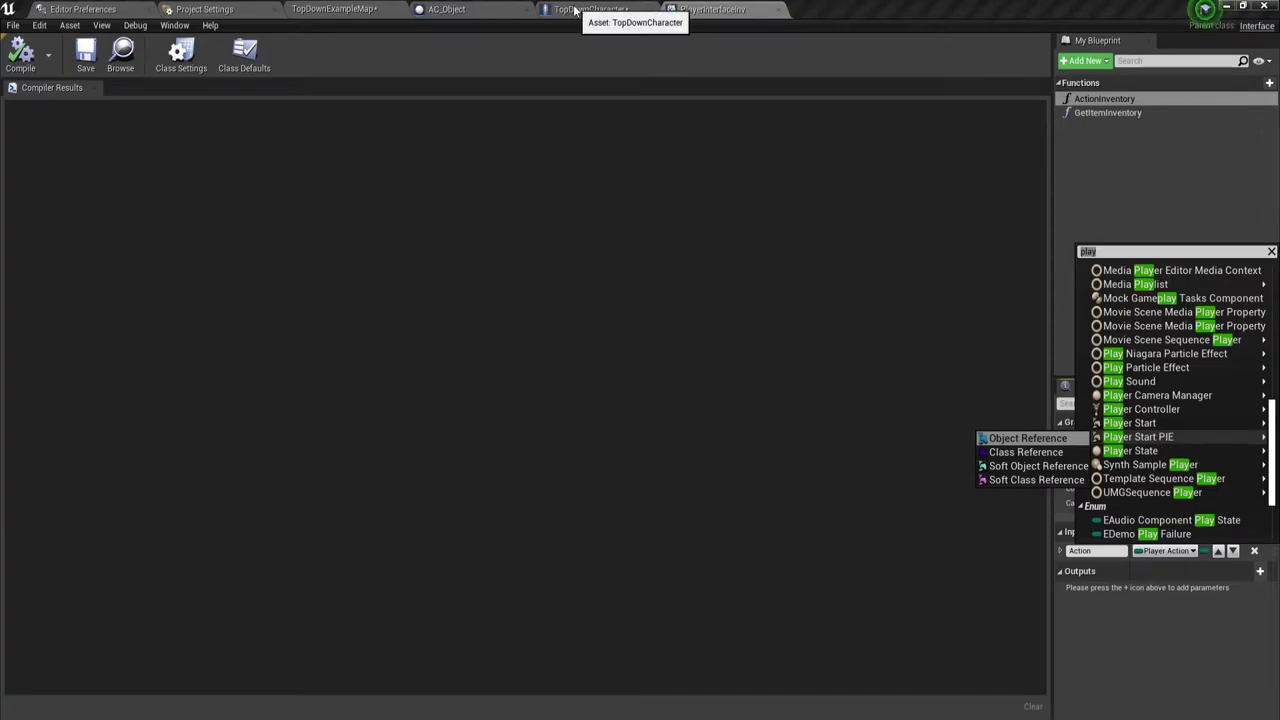
- Set ActionInventory's Action input to Player Action Struct and compile the interface
{"action": "left_click", "coordinate": [356, 12]}
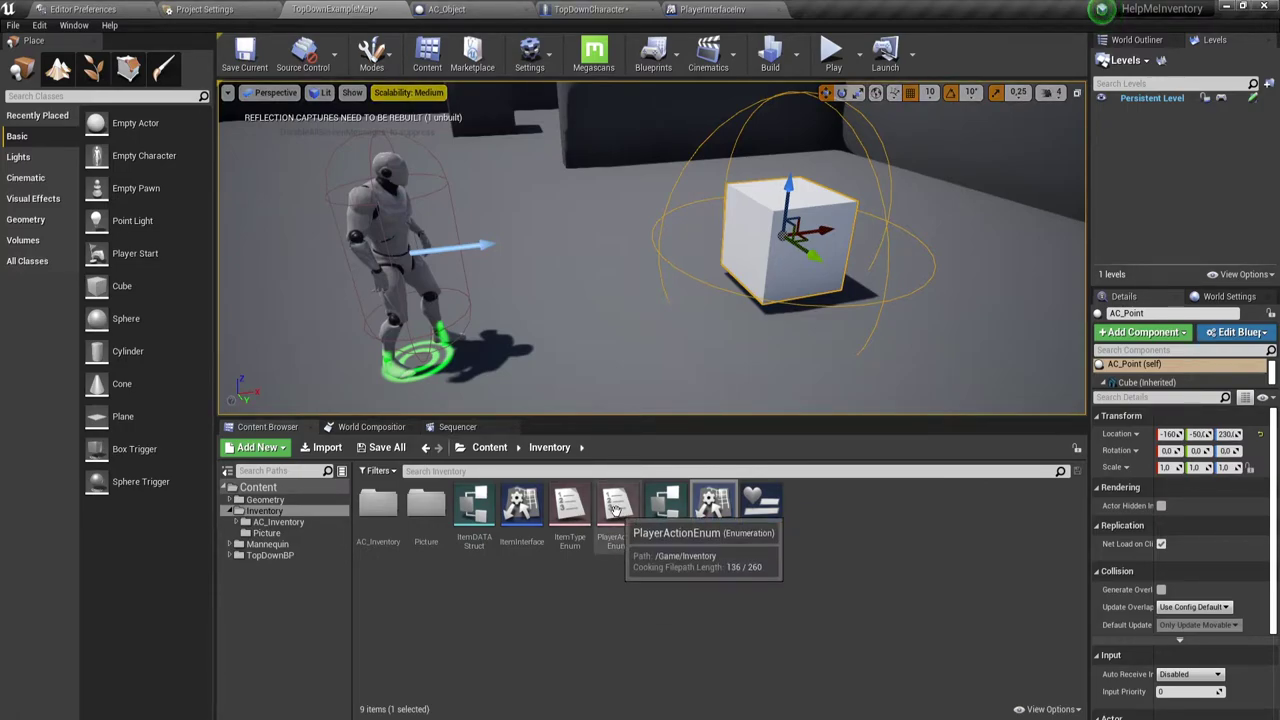
{"action": "left_click", "coordinate": [712, 12]}
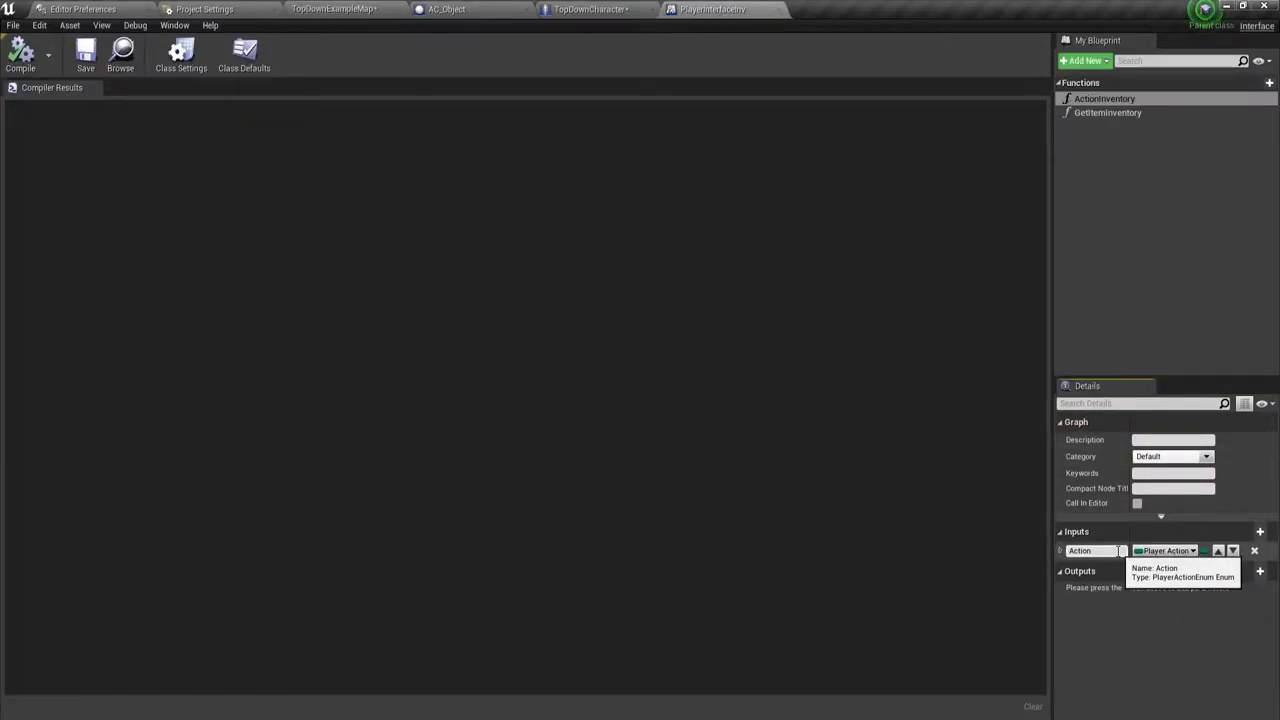
{"action": "left_click", "coordinate": [1165, 551]}
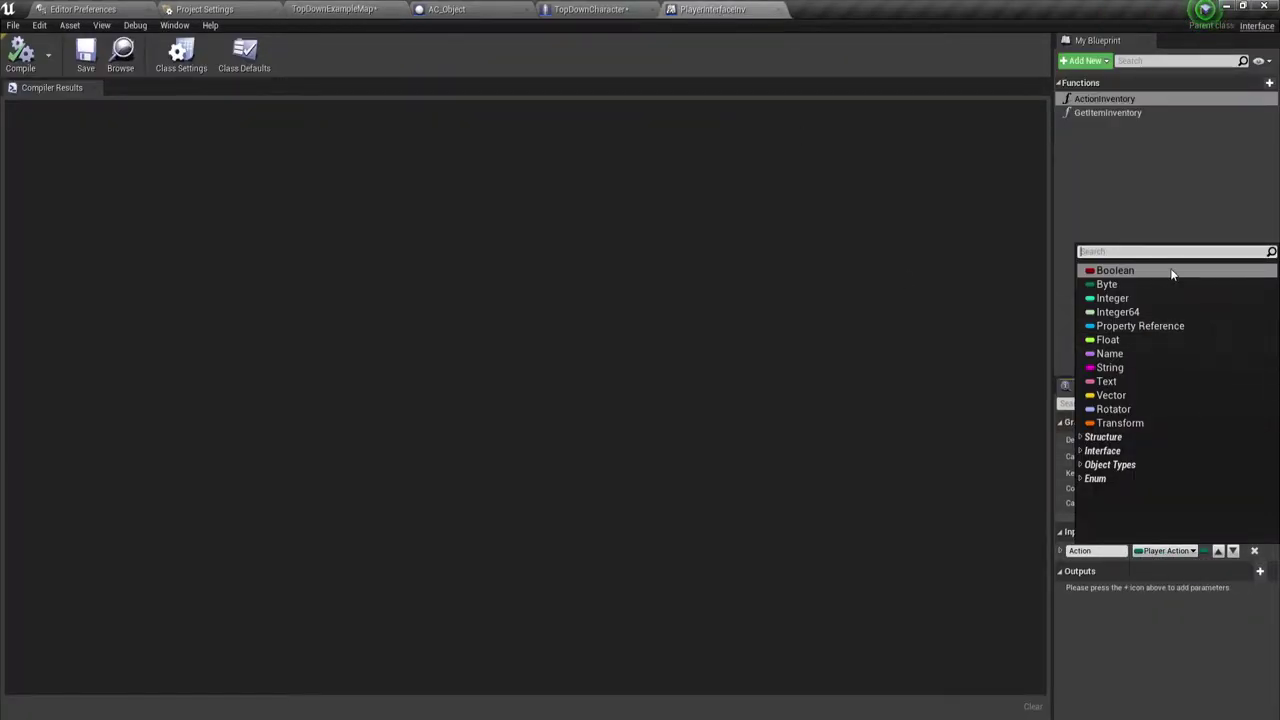
{"action": "type", "text": "pla"}
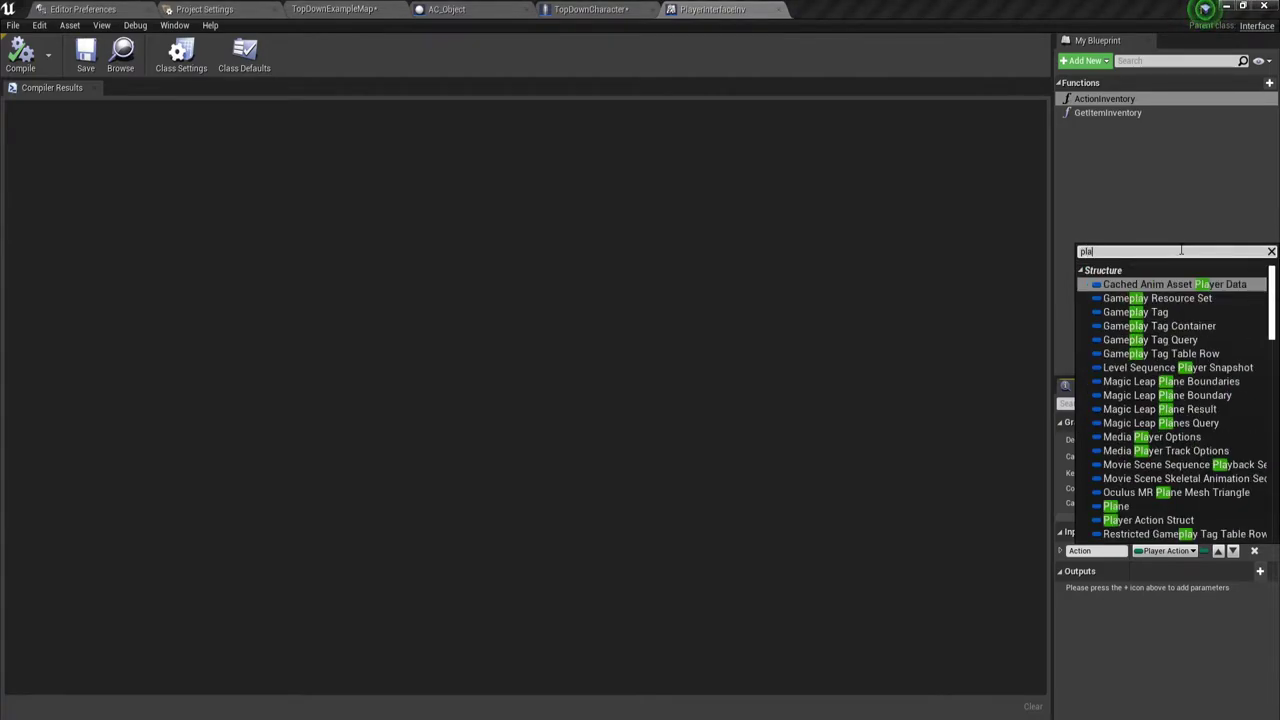
{"action": "type", "text": "yer act"}
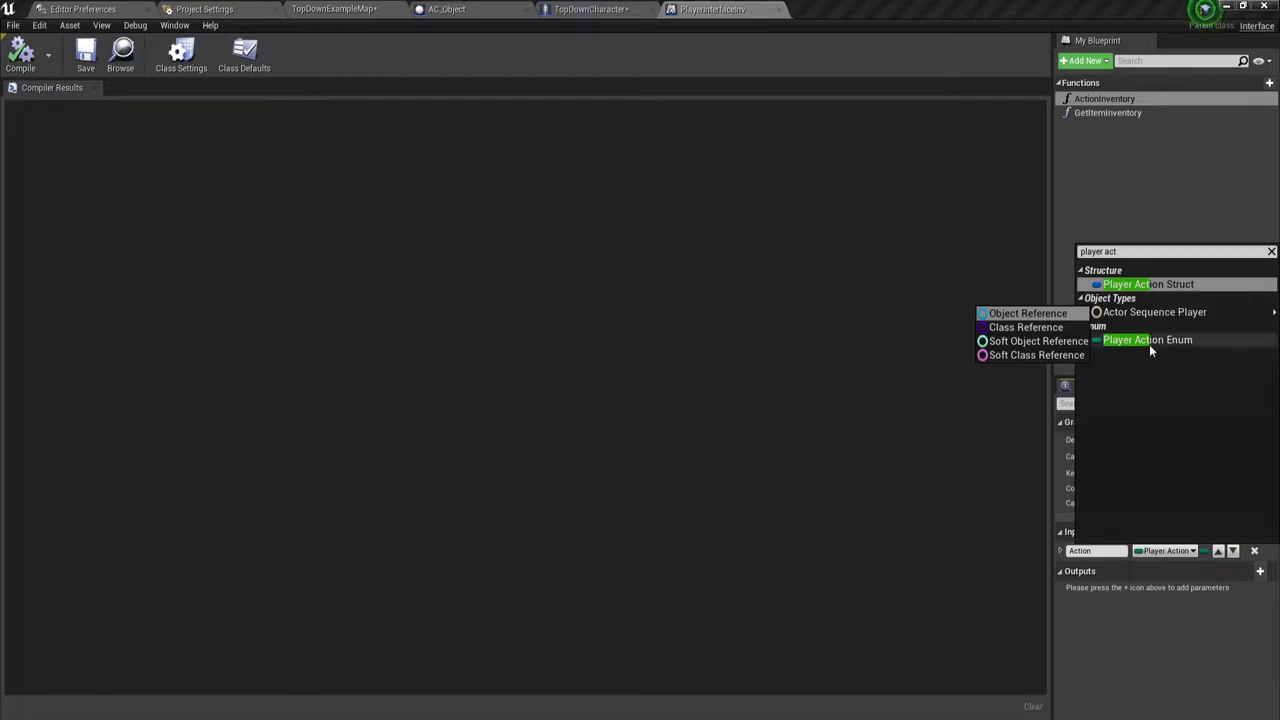
{"action": "left_click", "coordinate": [1149, 286]}
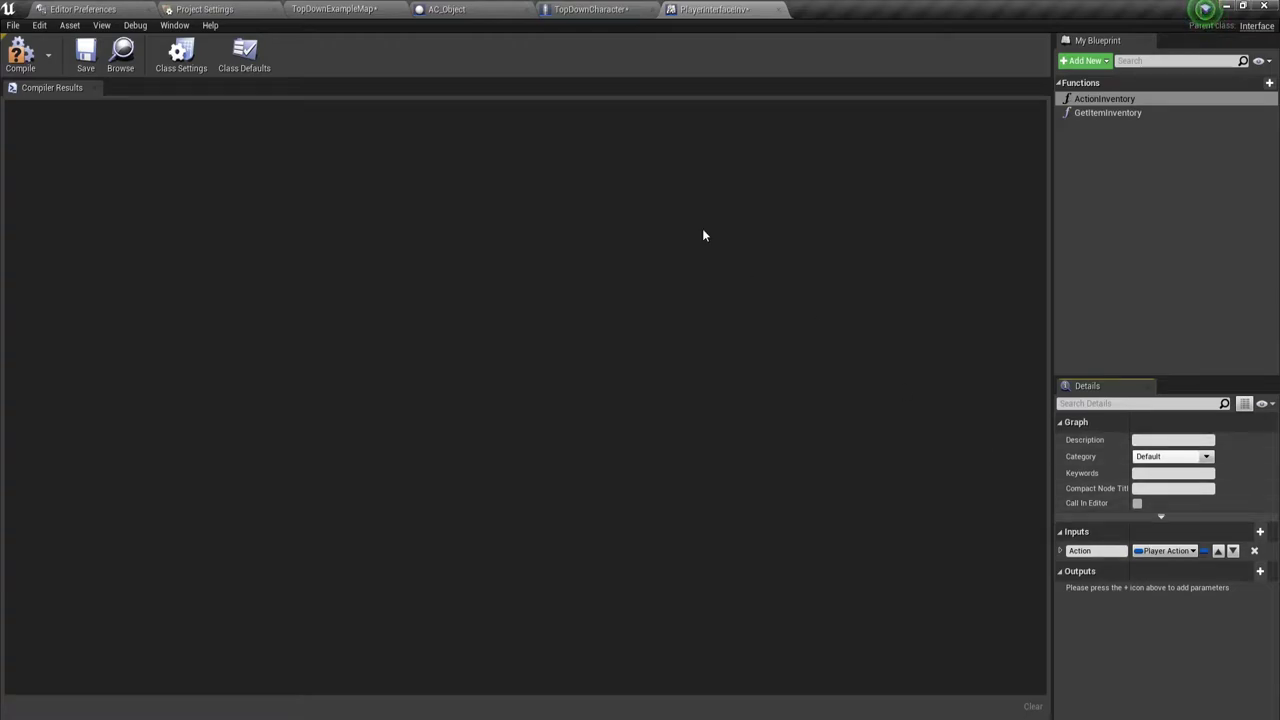
{"action": "left_click", "coordinate": [21, 52]}
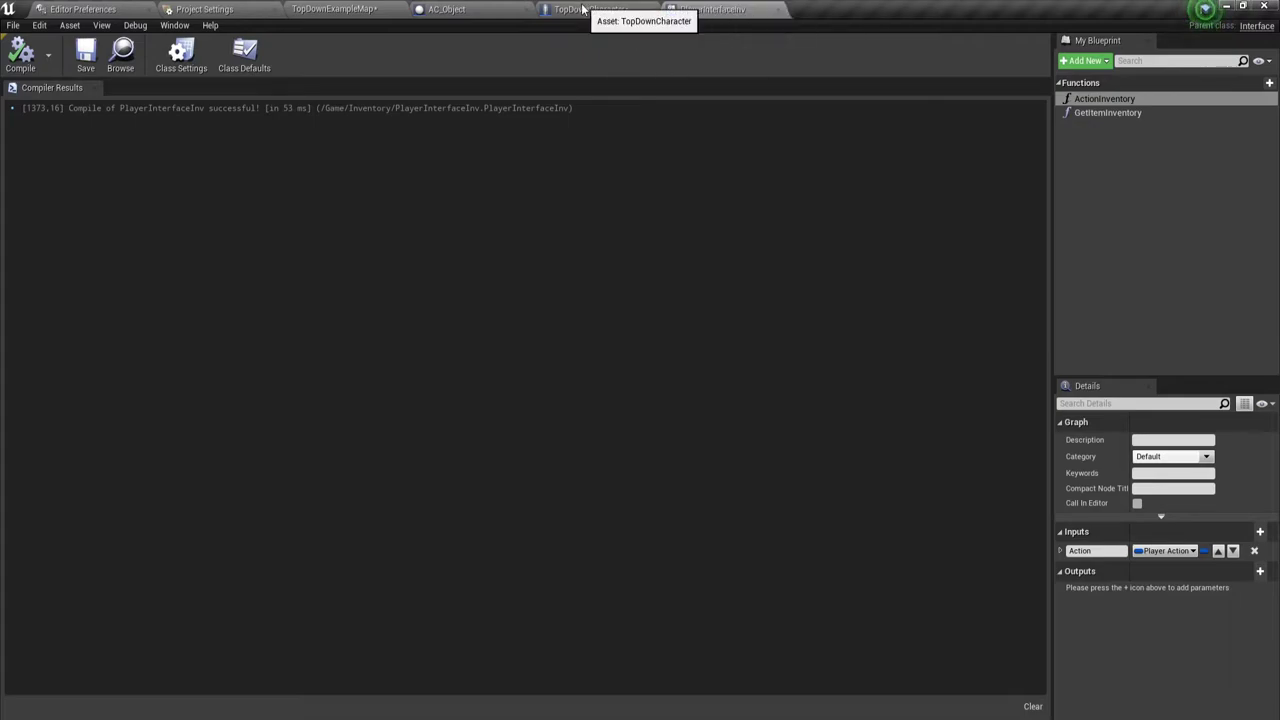
{"action": "left_click", "coordinate": [592, 9]}
- Recompile TopDownCharacter and add a Break PlayerActionStruct node on the event's Action pin beside it
{"action": "left_click", "coordinate": [167, 70]}
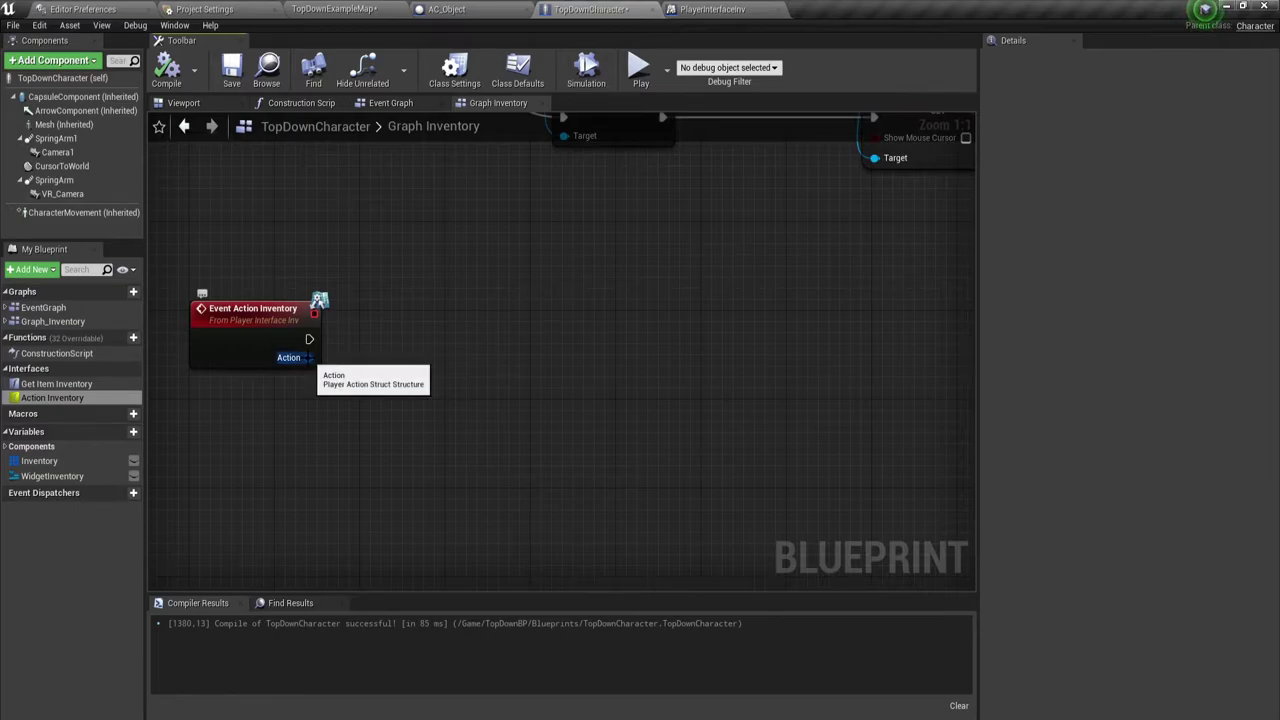
{"action": "left_click_drag", "start_coordinate": [308, 357], "coordinate": [366, 386]}
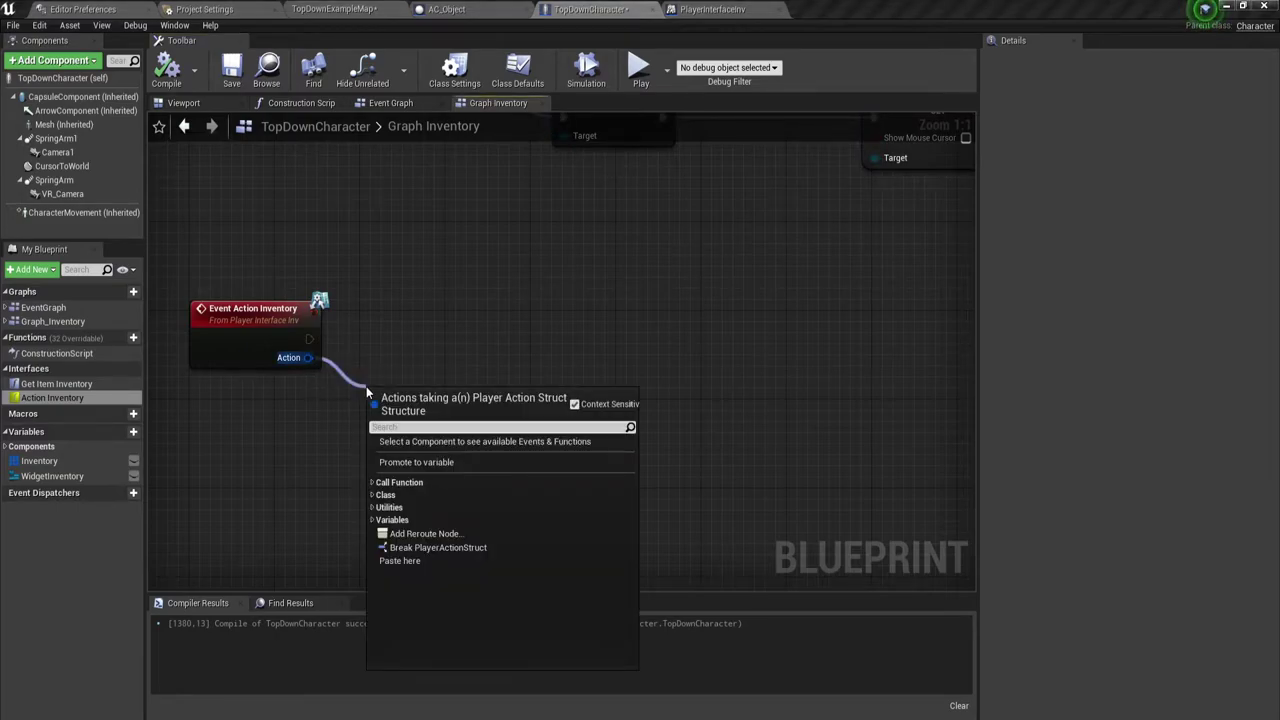
{"action": "left_click", "coordinate": [430, 547]}
{"action": "left_click_drag", "start_coordinate": [425, 412], "coordinate": [393, 368]}
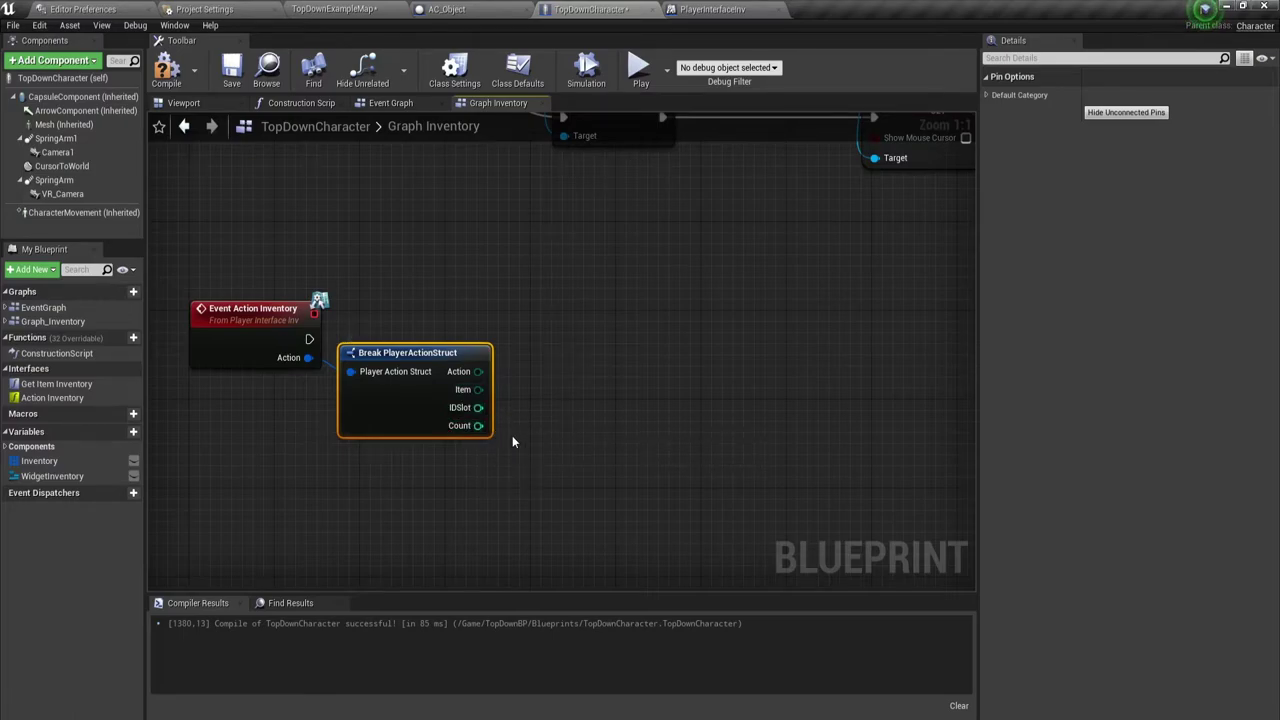
{"action": "right_click_drag", "start_coordinate": [512, 392], "coordinate": [488, 442]}
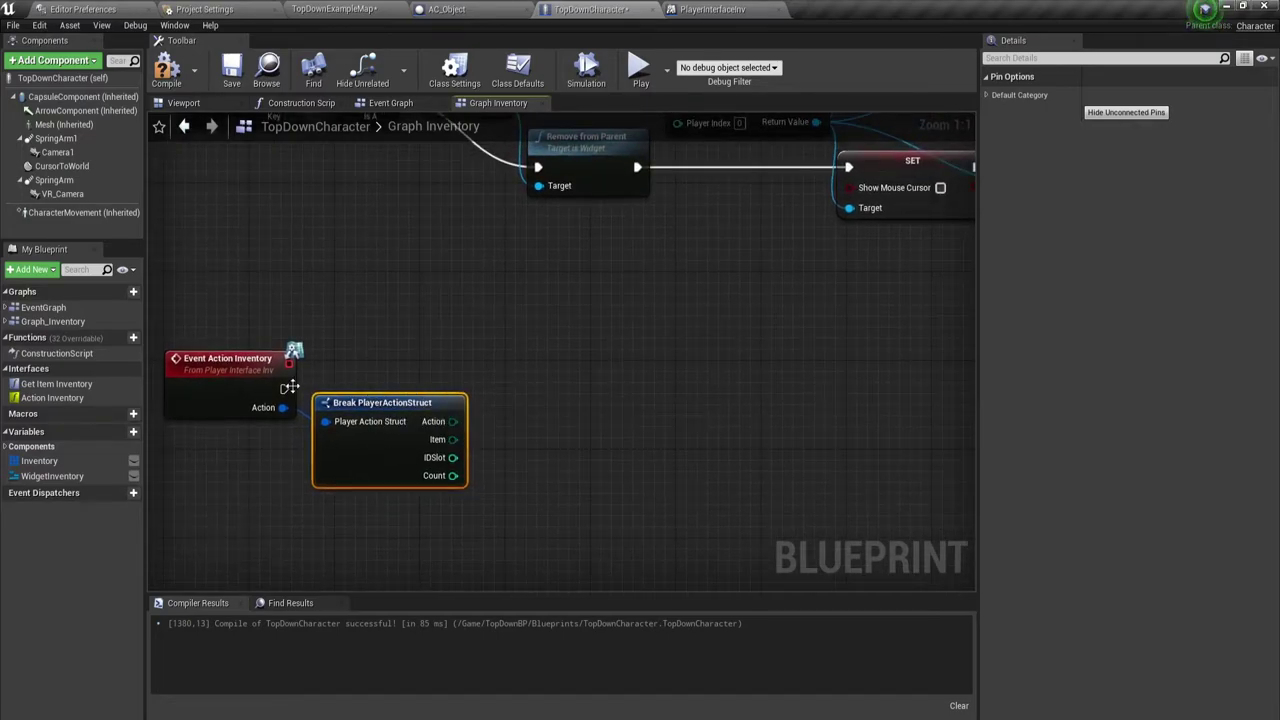
{"action": "left_click_drag", "start_coordinate": [284, 389], "coordinate": [526, 383]}
- Add a Switch on PlayerActionEnum driven by the Break node's Action field, with the event's exec wired in
{"action": "type", "text": "sw"}
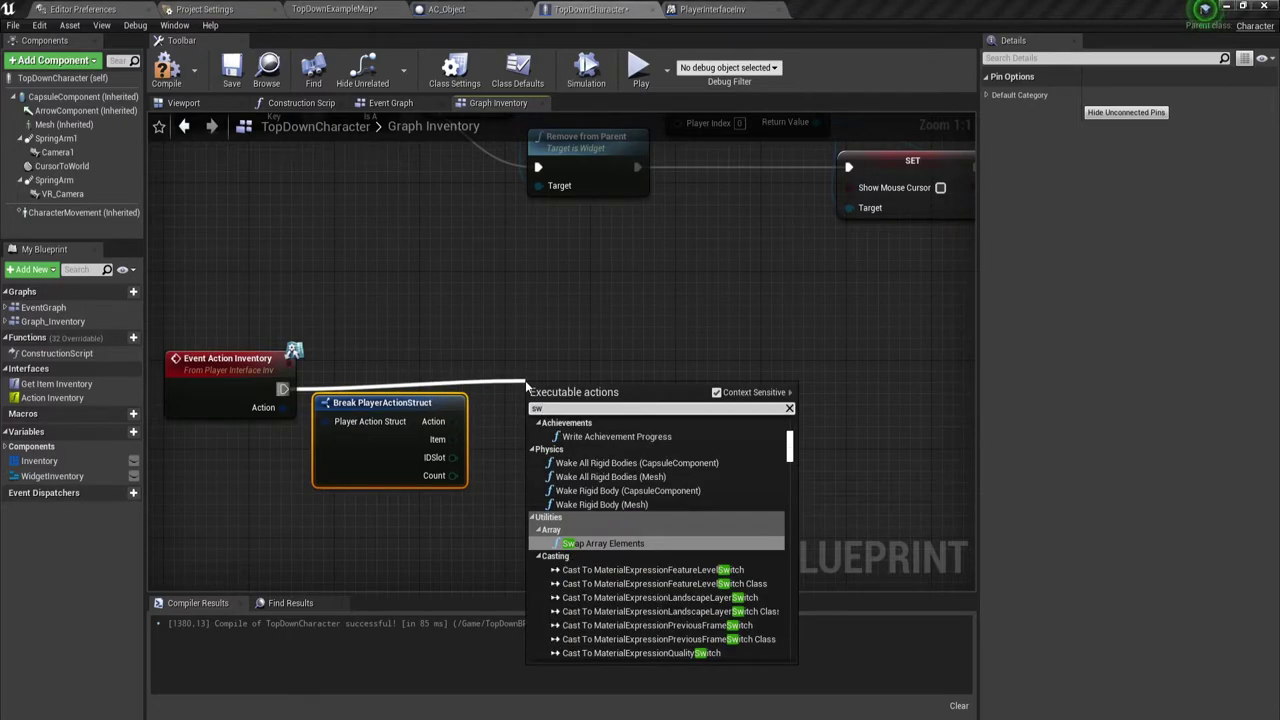
{"action": "type", "text": "i"}
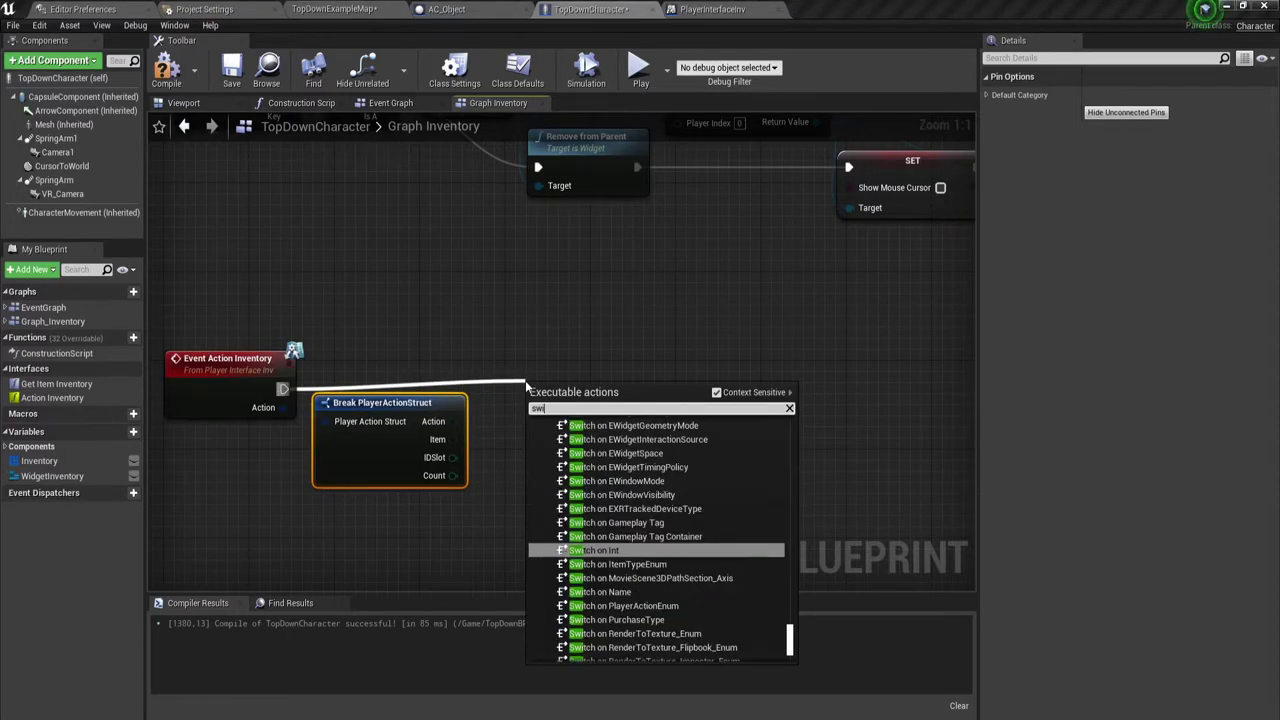
{"action": "type", "text": "t"}
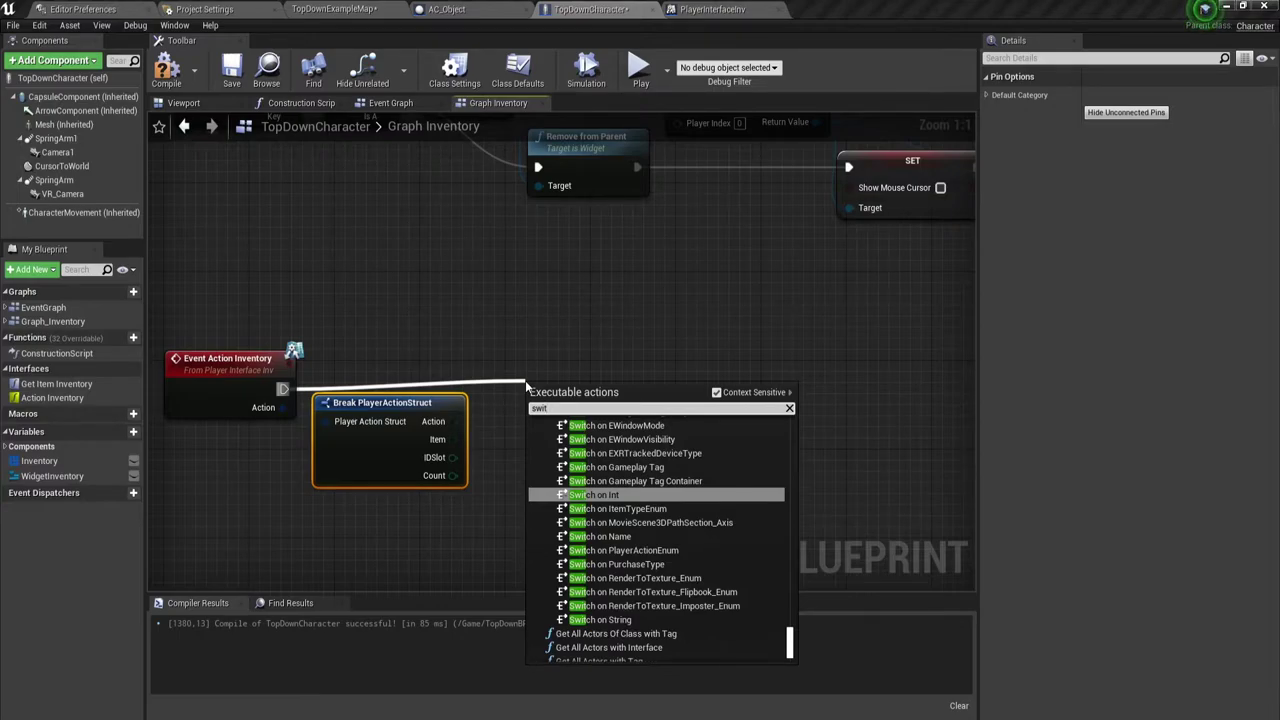
{"action": "key", "text": "Escape"}
{"action": "left_click_drag", "start_coordinate": [453, 421], "coordinate": [515, 377]}
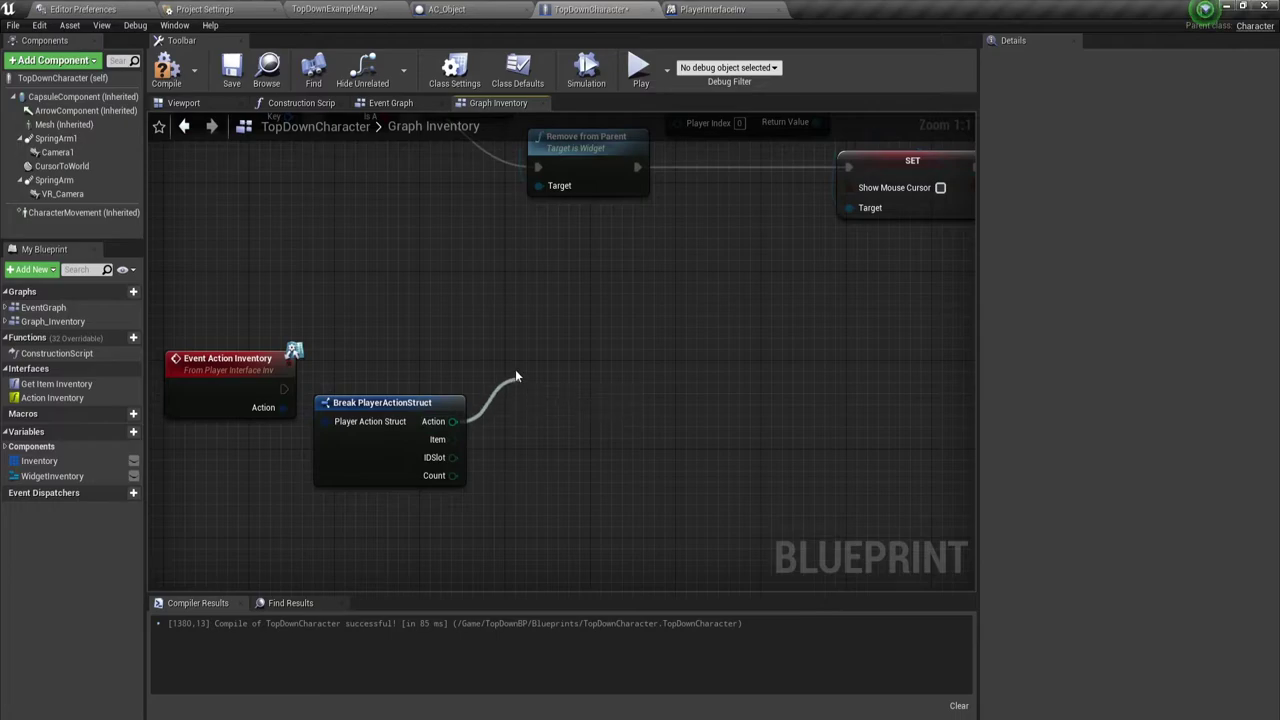
{"action": "type", "text": "swi"}
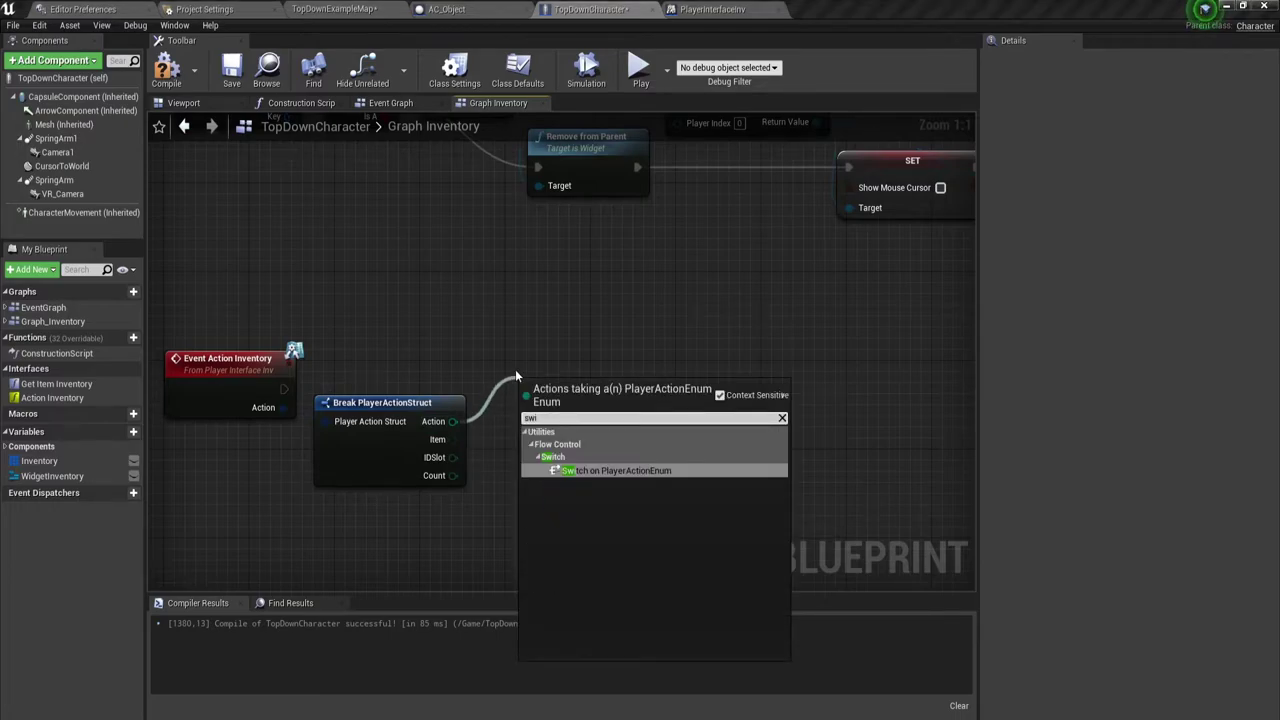
{"action": "left_click", "coordinate": [608, 471]}
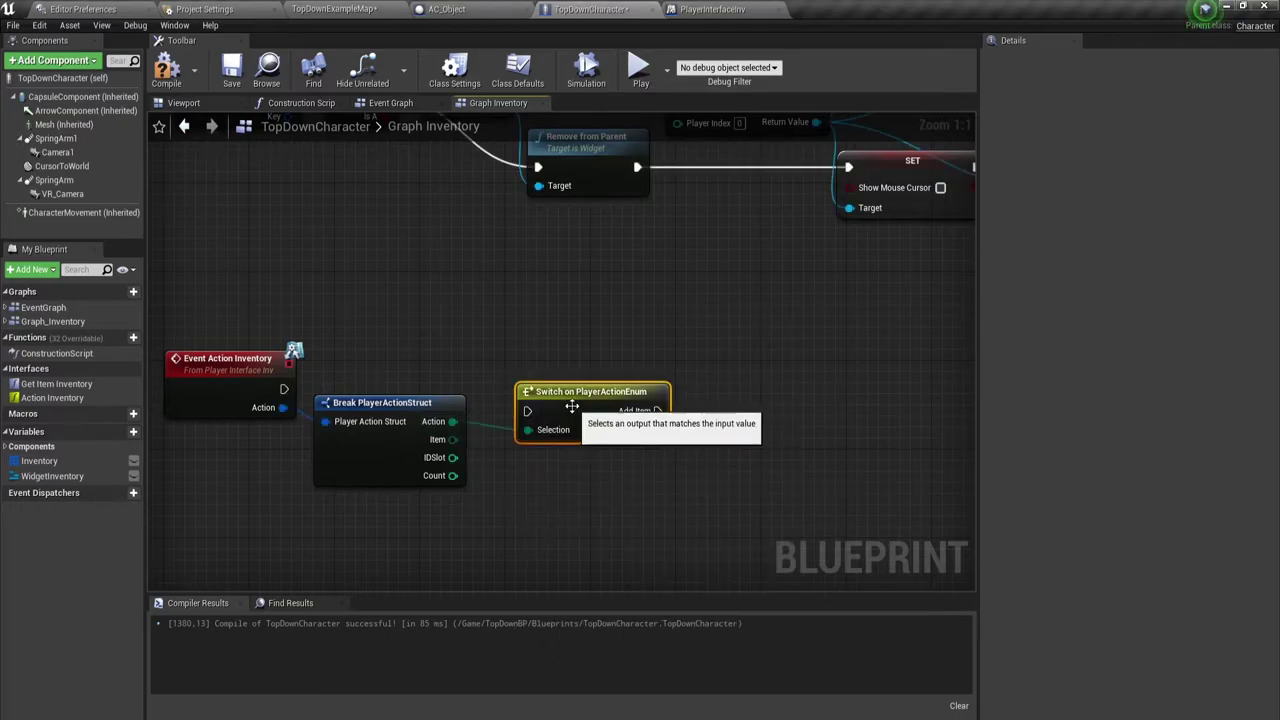
{"action": "left_click_drag", "start_coordinate": [572, 405], "coordinate": [550, 372]}
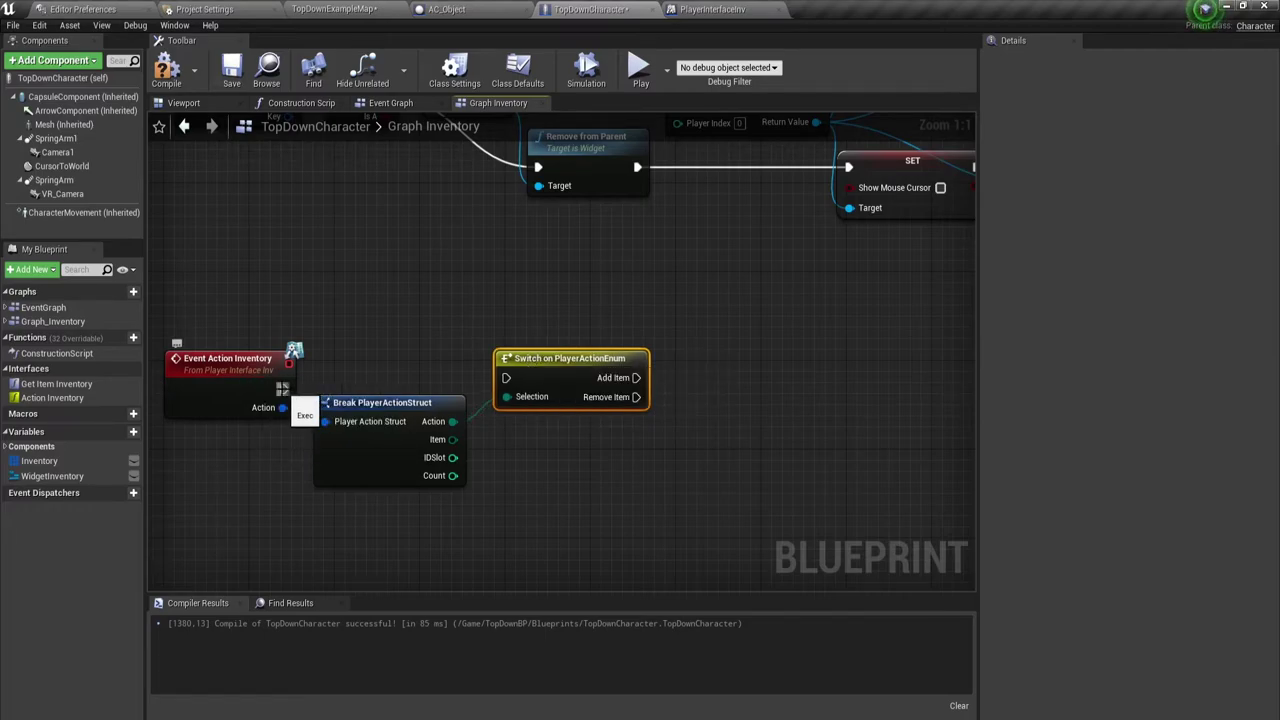
{"action": "left_click_drag", "start_coordinate": [284, 390], "coordinate": [592, 387]}
{"action": "right_click_drag", "start_coordinate": [690, 459], "coordinate": [614, 439]}
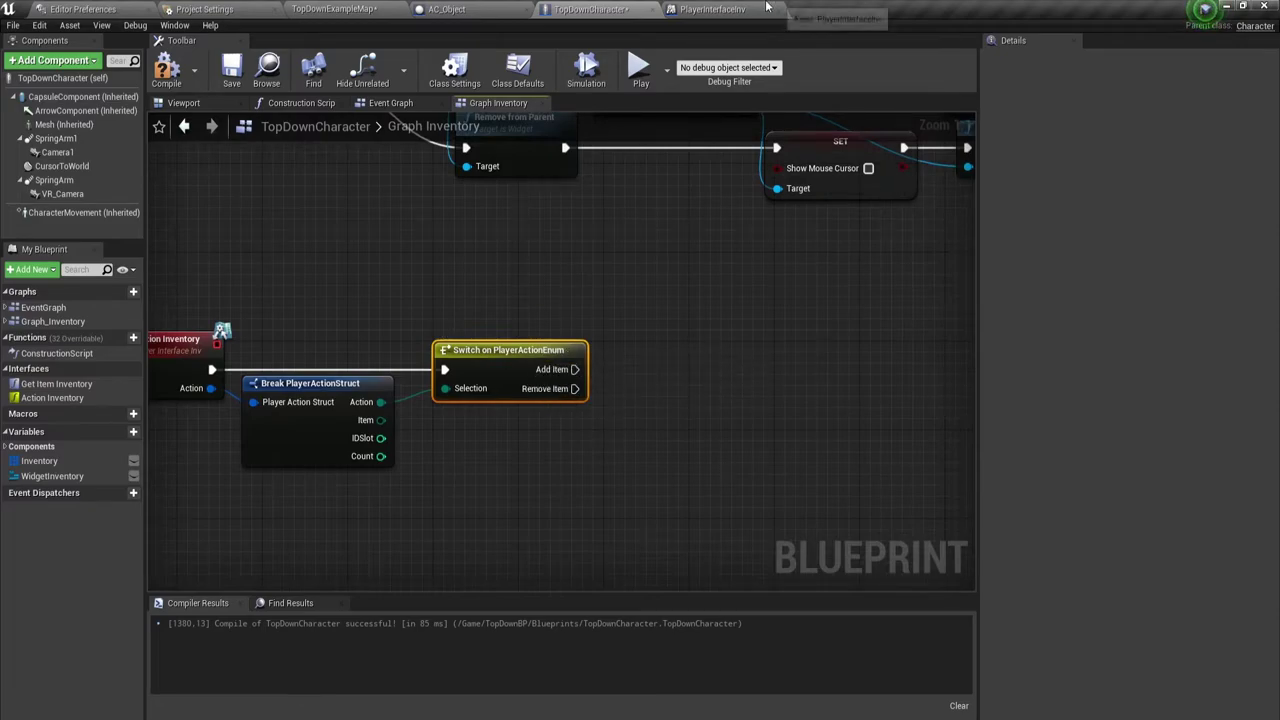
- Open PlayerActionEnum from the Content Browser and check its AddItem and RemoveItem enumerators
{"action": "left_click", "coordinate": [733, 9]}
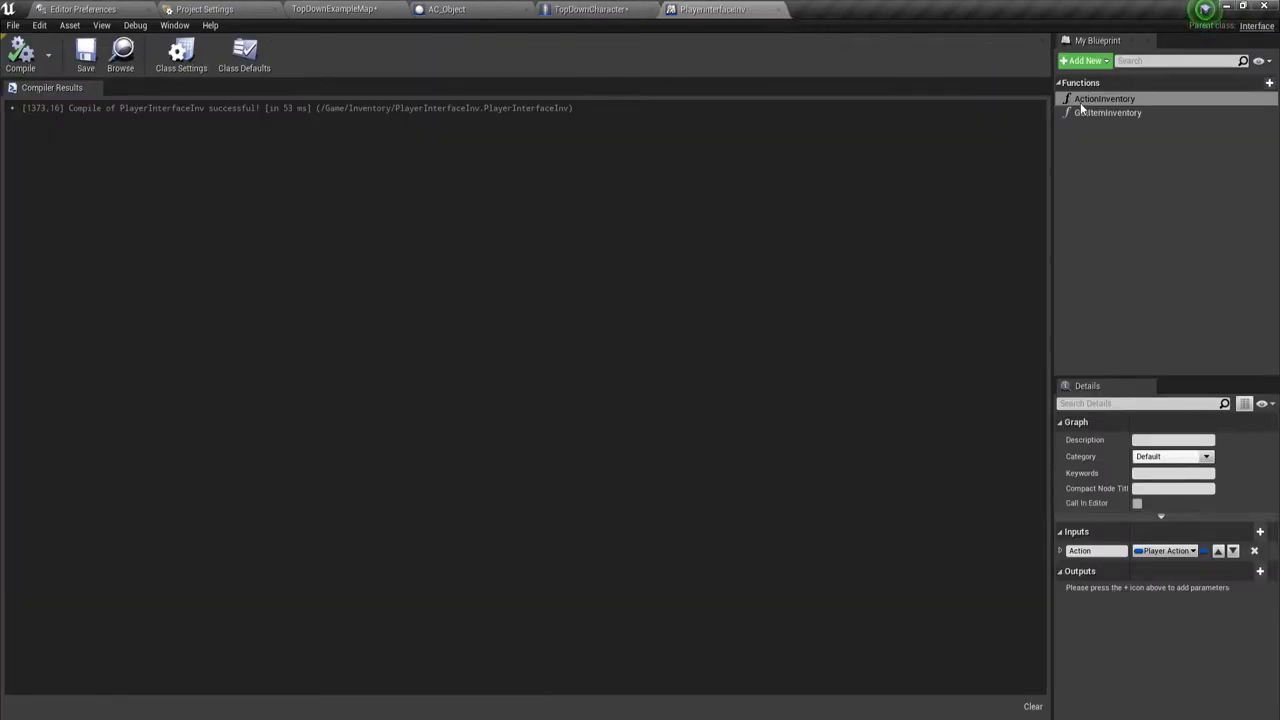
{"action": "left_click", "coordinate": [335, 9]}
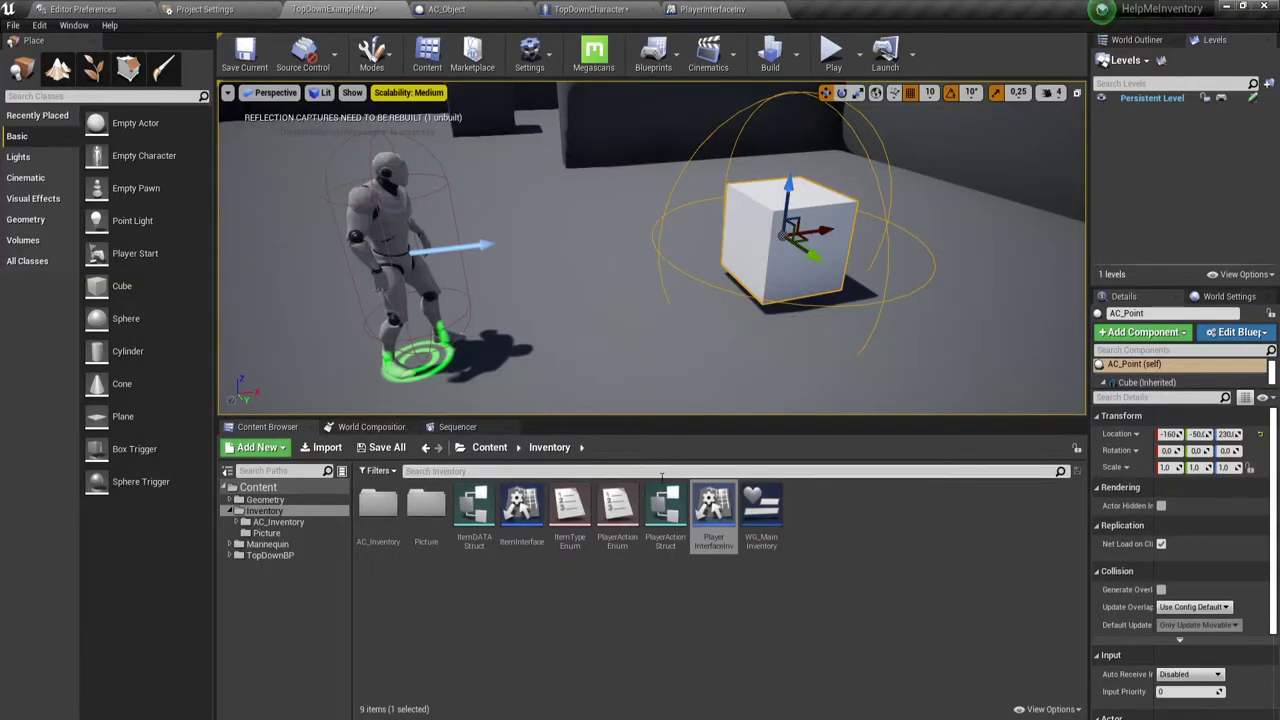
{"action": "double_click", "coordinate": [620, 512]}
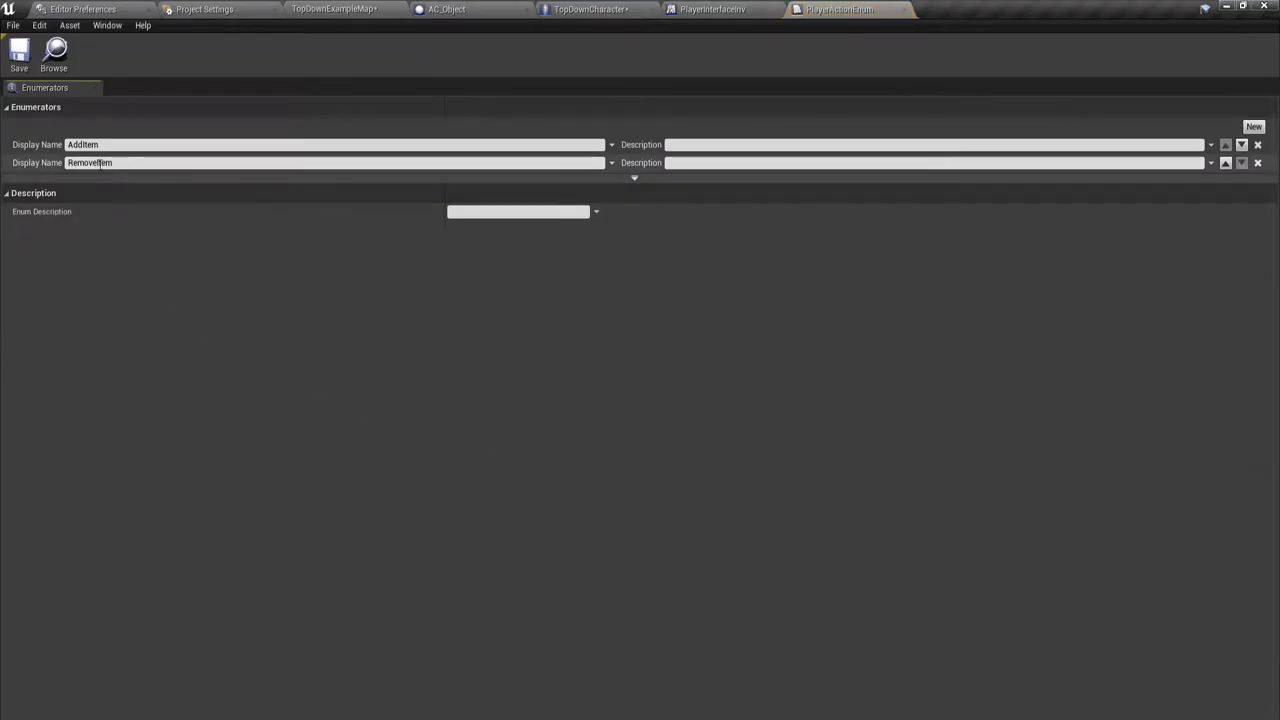
{"action": "left_click", "coordinate": [131, 161]}
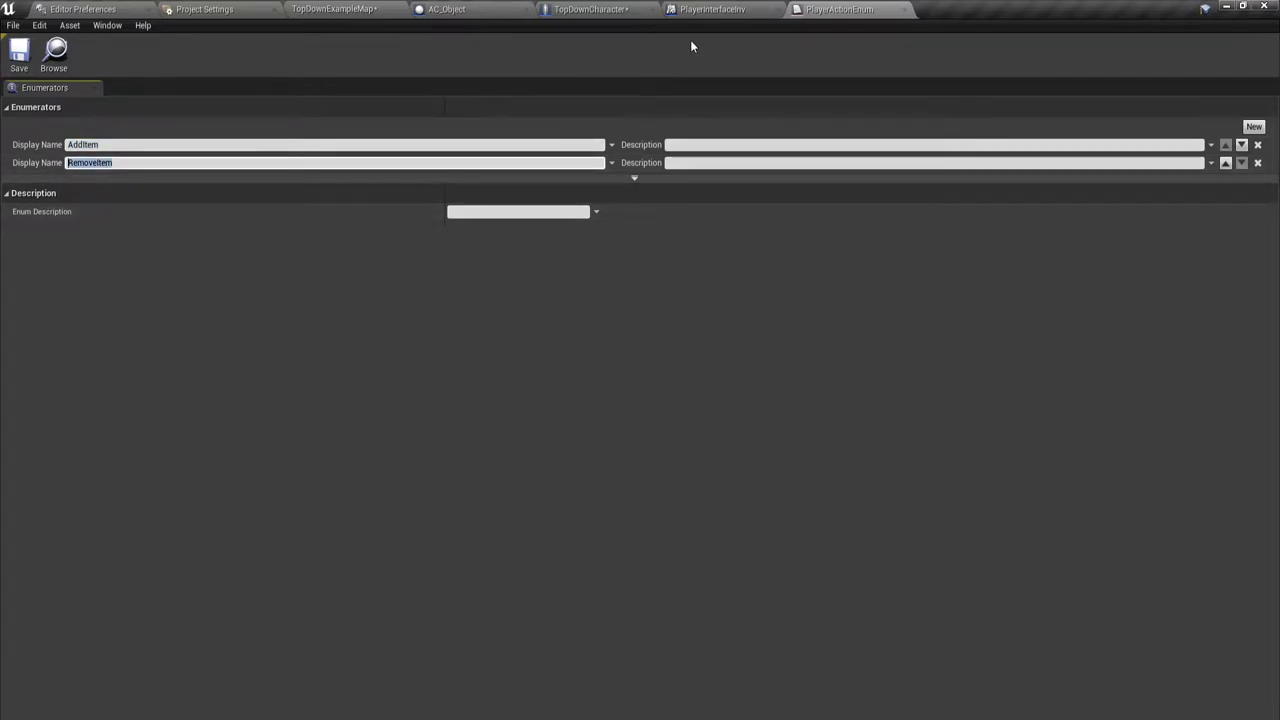
- Return to TopDownCharacter's Graph Inventory and pan around the Switch node
{"action": "left_click", "coordinate": [590, 9]}
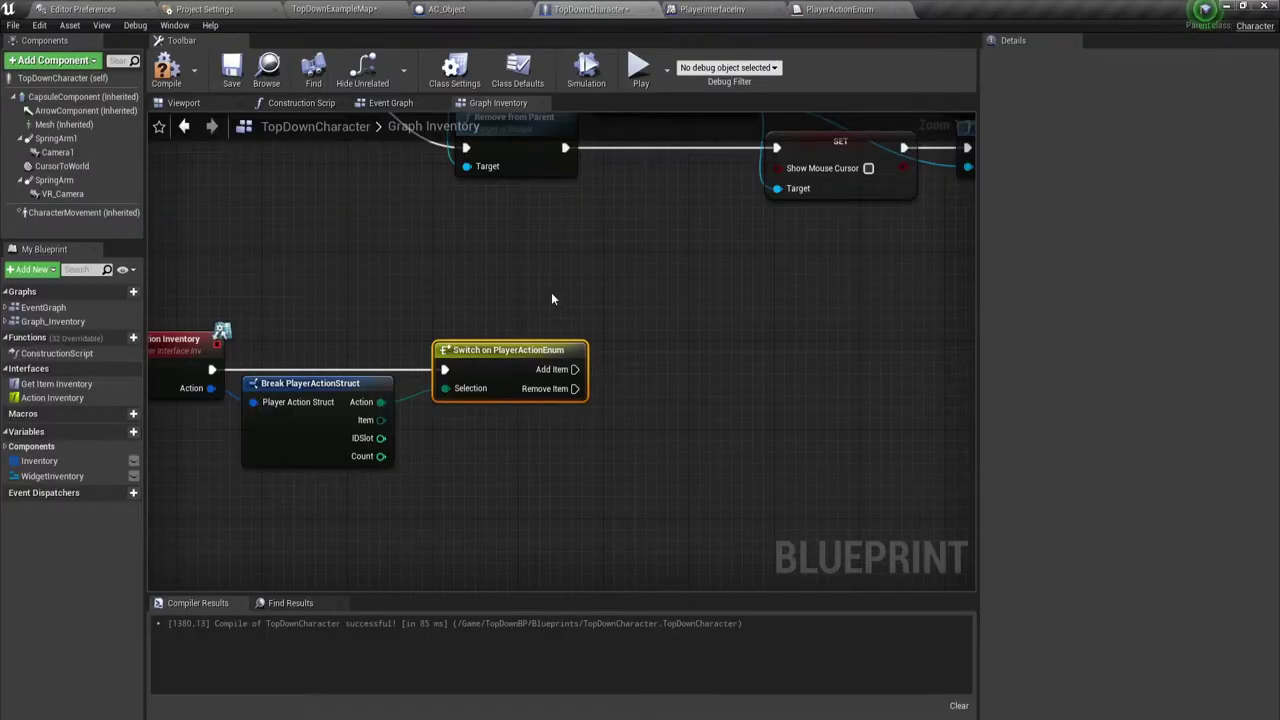
{"action": "right_click_drag", "start_coordinate": [619, 425], "coordinate": [611, 394]}
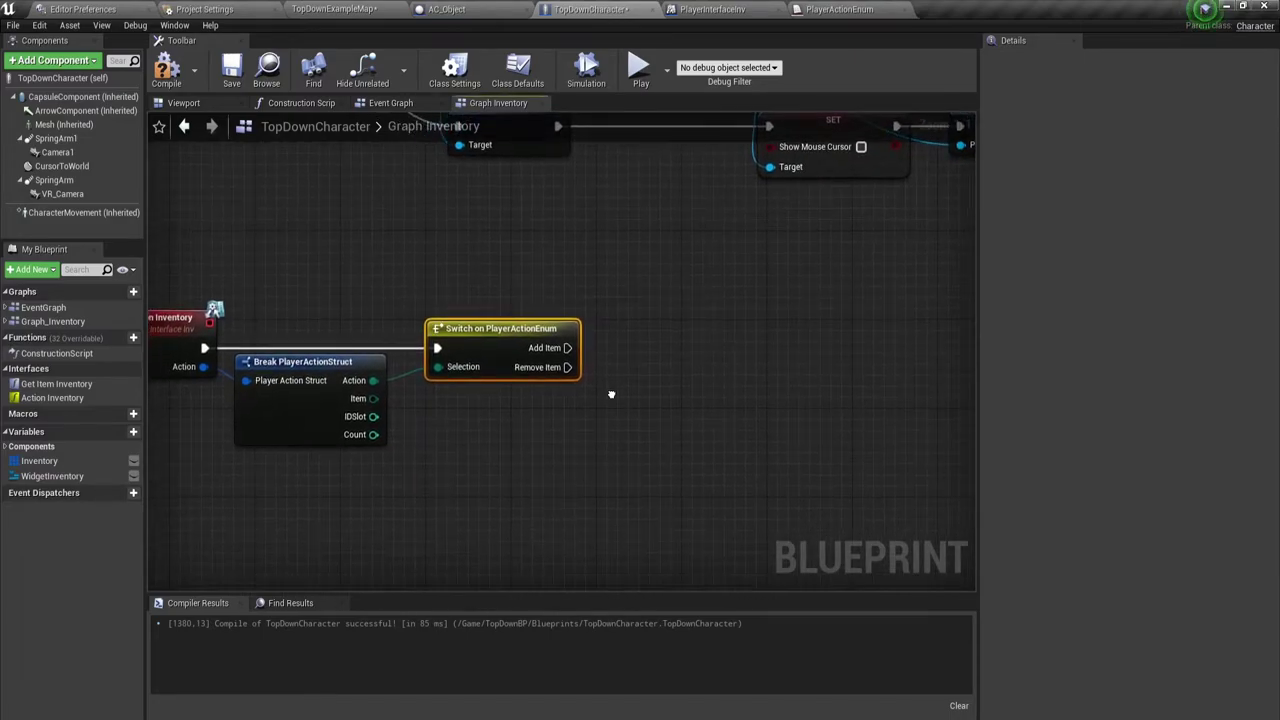
{"action": "left_click_drag", "start_coordinate": [620, 435], "coordinate": [627, 447]}
{"action": "left_click", "coordinate": [613, 449]}
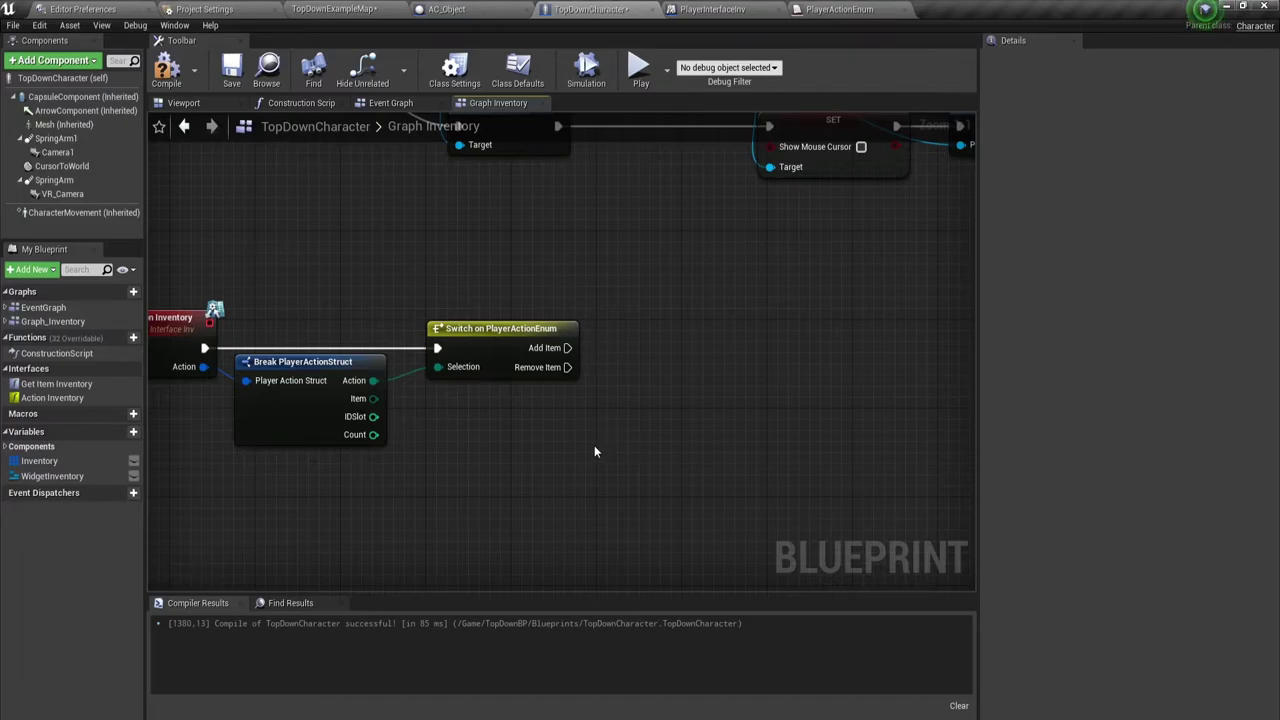
{"action": "mouse_move", "coordinate": [567, 348]}
{"action": "left_mouse_down"}
{"action": "mouse_move", "coordinate": [921, 280]}
{"action": "mouse_move", "coordinate": [790, 264]}
{"action": "left_mouse_up"}
{"action": "left_click", "coordinate": [612, 393]}
{"action": "mouse_move", "coordinate": [612, 393]}
{"action": "right_mouse_down"}
{"action": "mouse_move", "coordinate": [612, 424]}
{"action": "mouse_move", "coordinate": [457, 410]}
{"action": "right_mouse_up"}
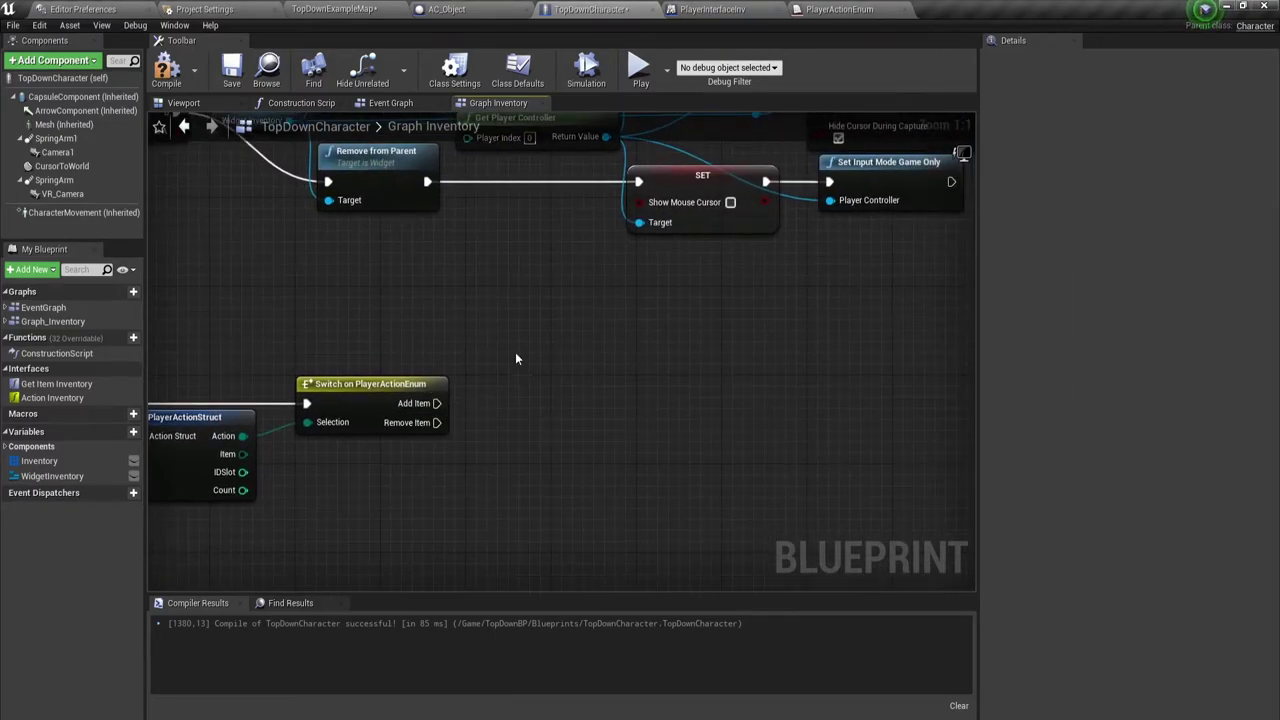
{"action": "right_click_drag", "start_coordinate": [510, 325], "coordinate": [130, 313]}
{"action": "right_click_drag", "start_coordinate": [530, 489], "coordinate": [837, 418]}
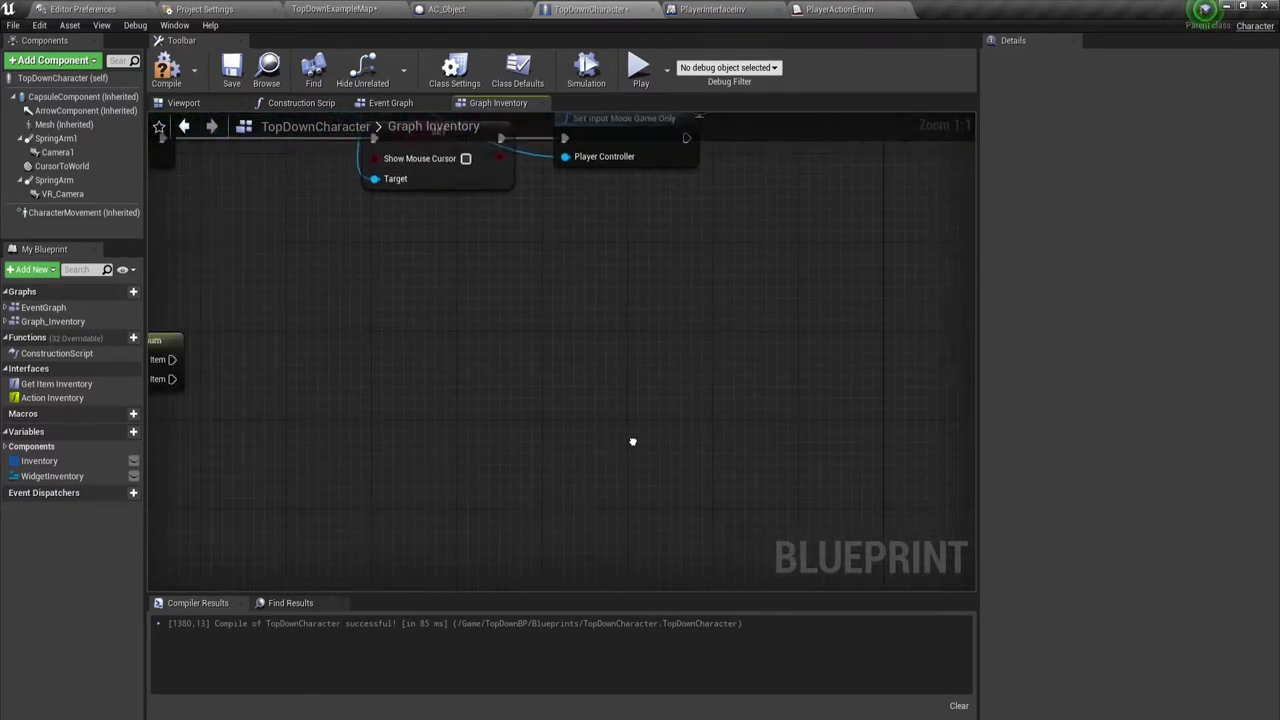
{"action": "scroll", "coordinate": [837, 418], "scroll_direction": "down", "scroll_amount": 2}
- Marquee-select the event, Break and Switch nodes and move them lower in the graph
{"action": "right_click_drag", "start_coordinate": [560, 456], "coordinate": [755, 424]}
{"action": "left_click_drag", "start_coordinate": [755, 424], "coordinate": [352, 280]}
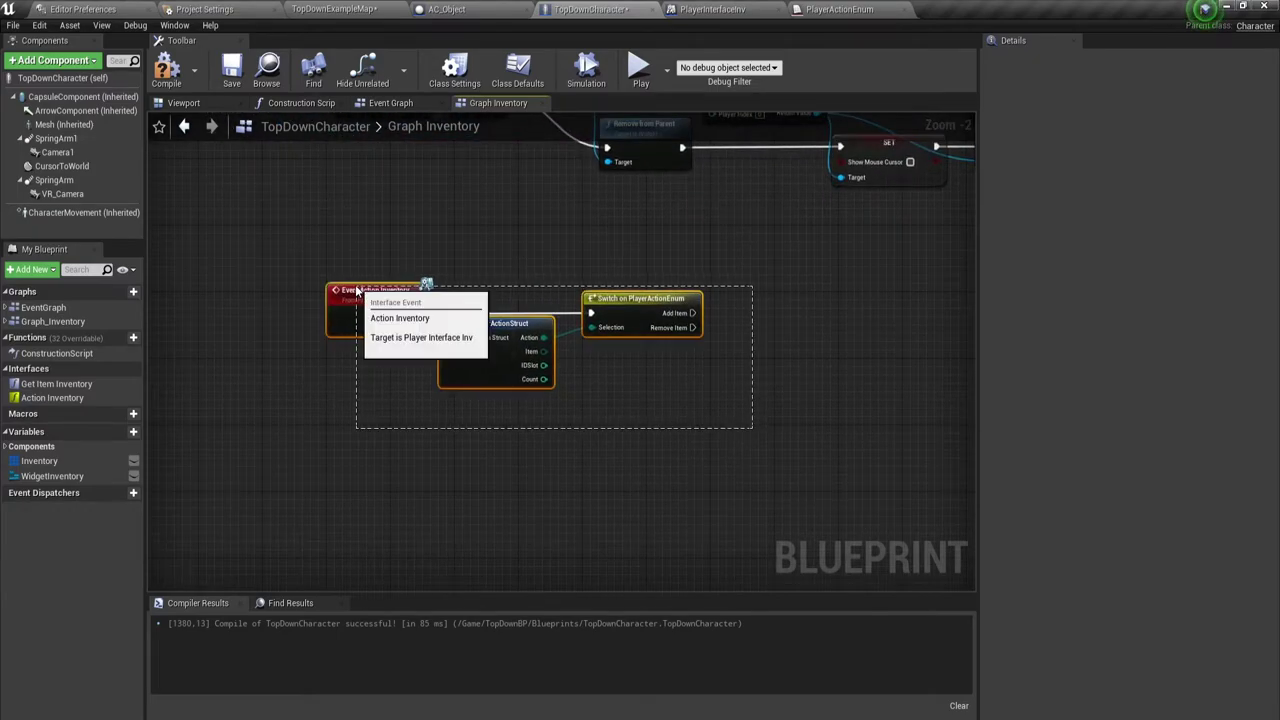
{"action": "left_click_drag", "start_coordinate": [616, 312], "coordinate": [621, 405]}
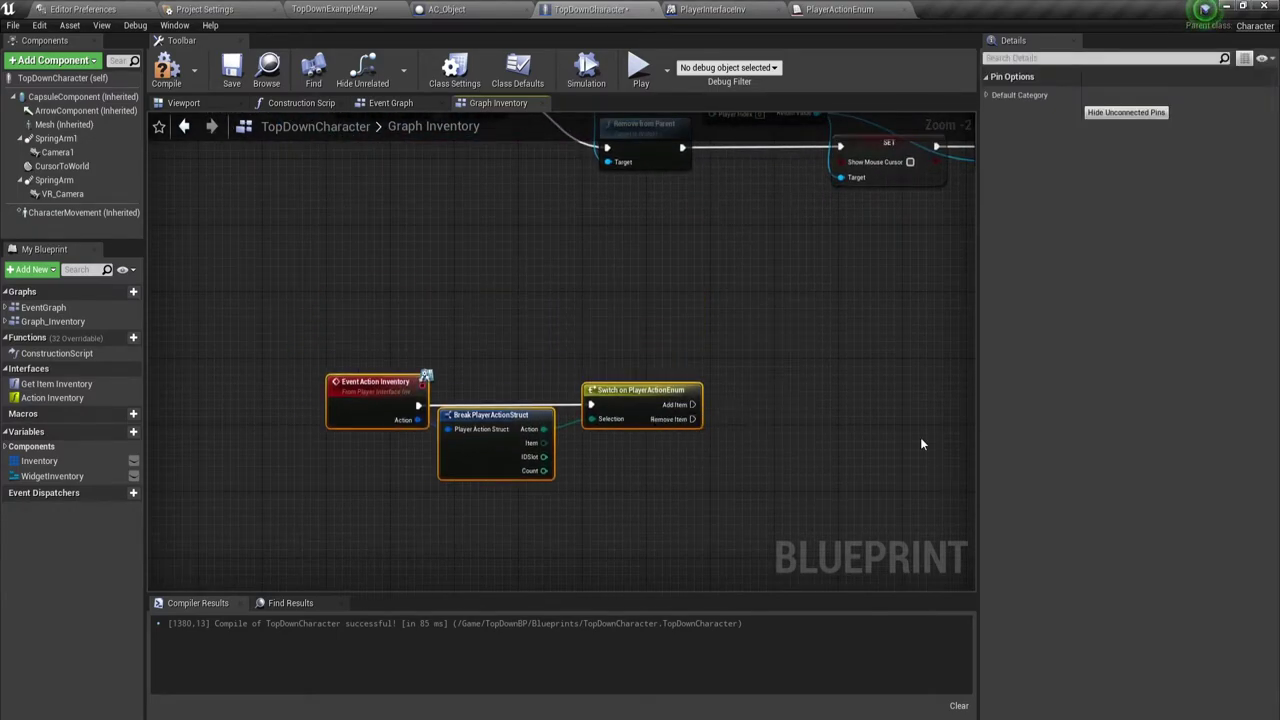
{"action": "right_click_drag", "start_coordinate": [923, 443], "coordinate": [658, 325]}
{"action": "left_click", "coordinate": [404, 405]}
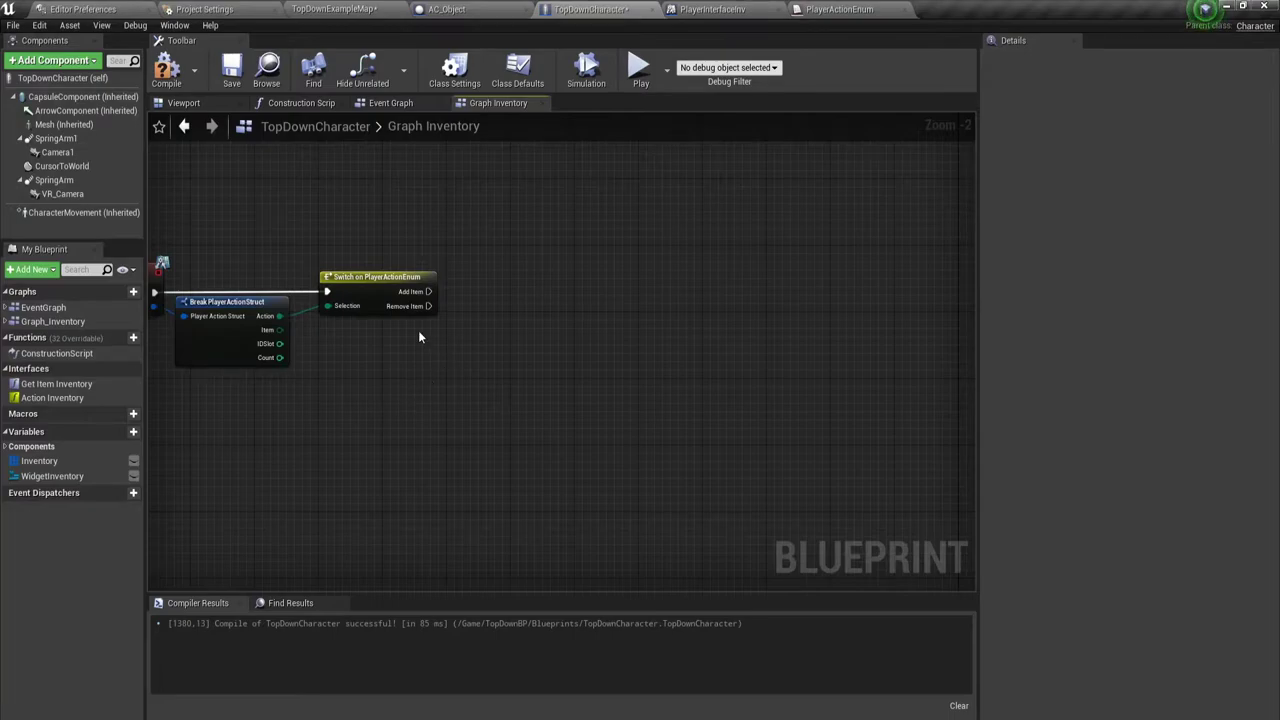
{"action": "right_click_drag", "start_coordinate": [419, 337], "coordinate": [470, 385]}
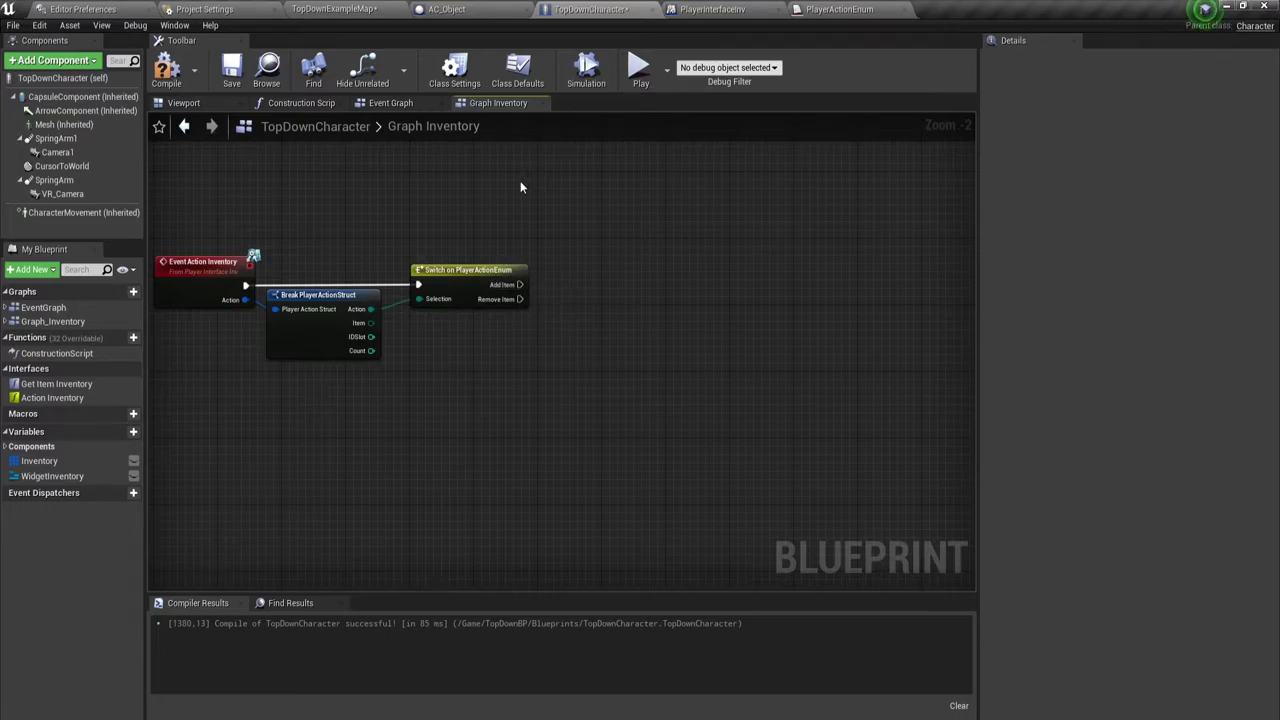
- Create a new function in My Blueprint and name it ADDItem
{"action": "left_click", "coordinate": [120, 338]}
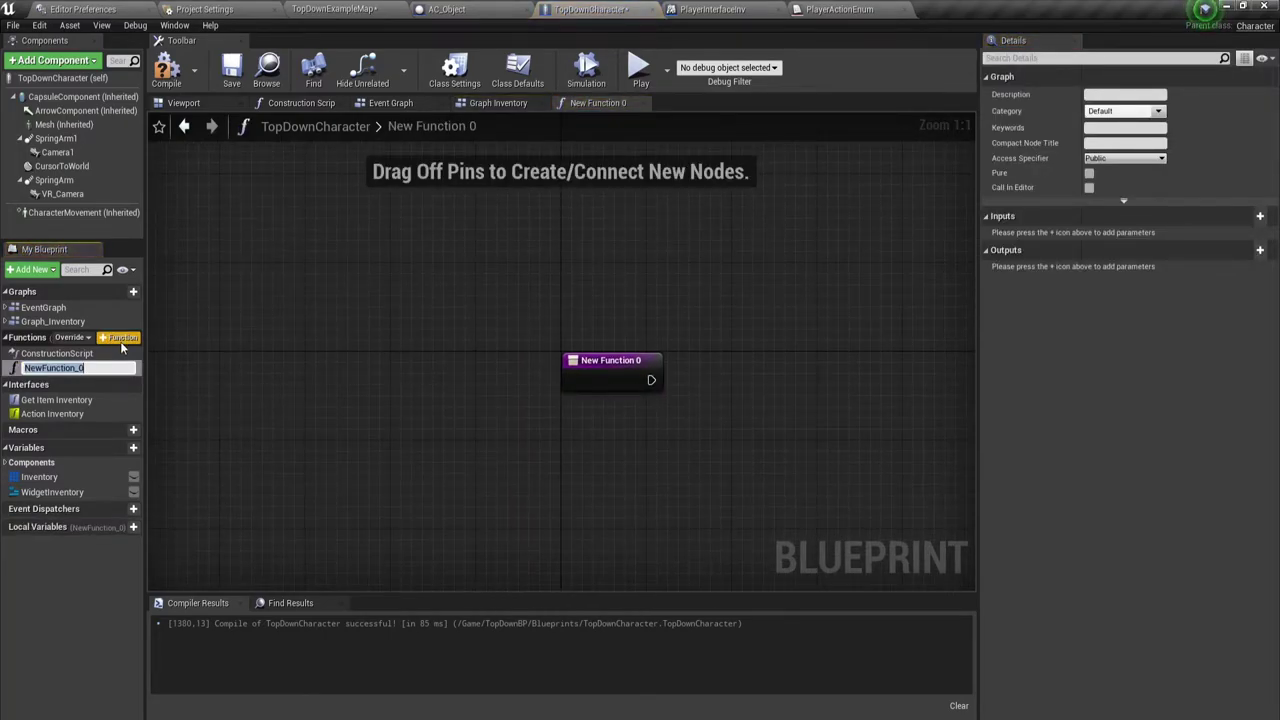
{"action": "key", "text": "BackSpace"}
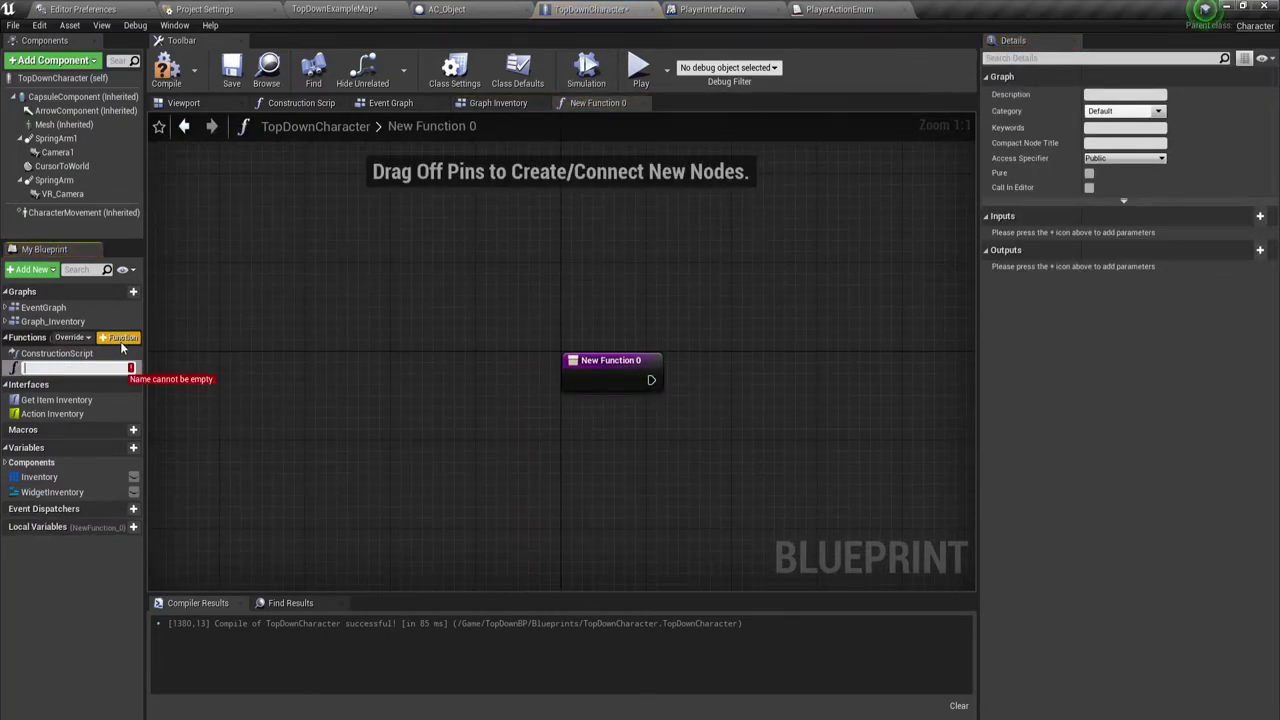
{"action": "type", "text": "ADDItem"}
{"action": "key", "text": "Return"}
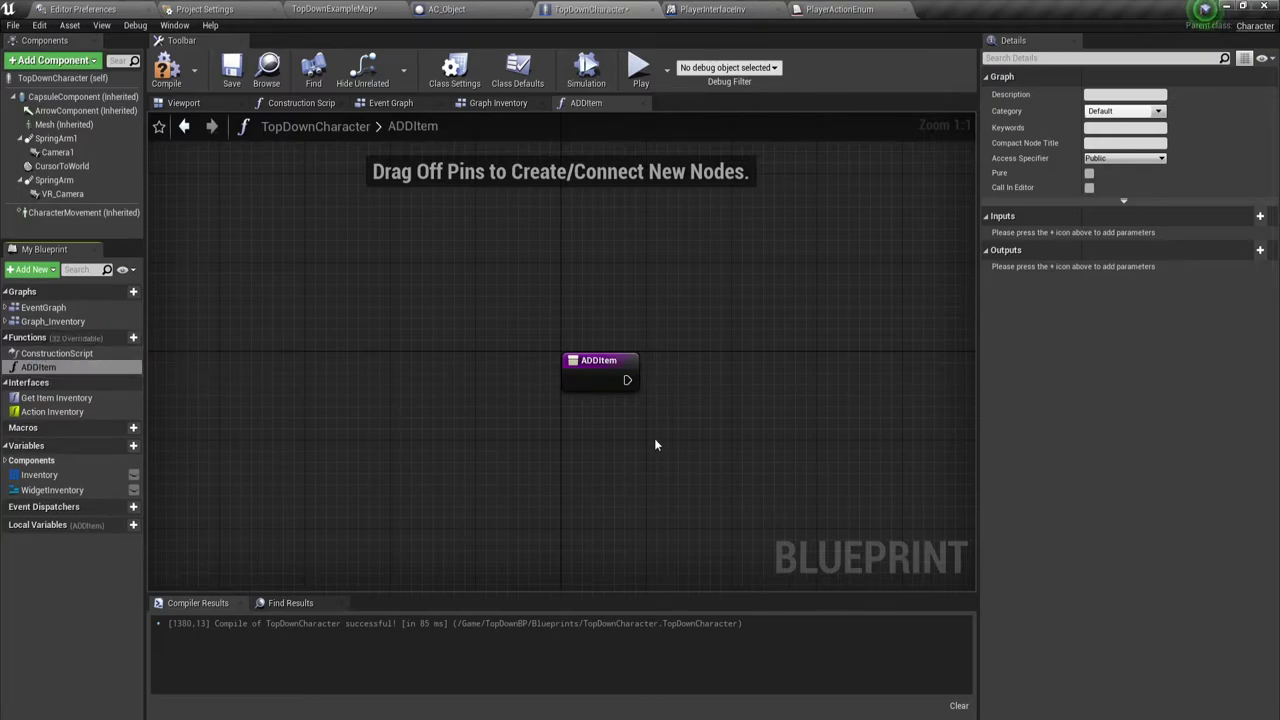
{"action": "right_click_drag", "start_coordinate": [654, 438], "coordinate": [350, 405]}
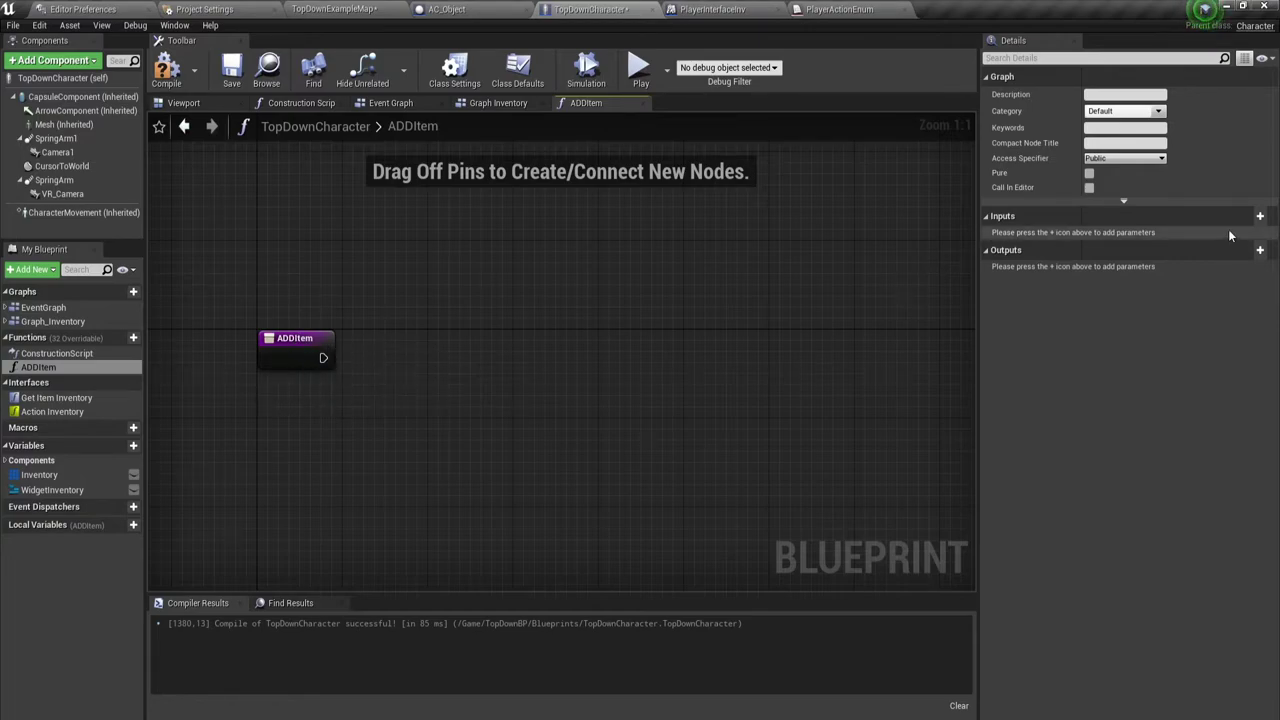
- Add an input parameter named Item to ADDItem and view its type choices
{"action": "left_click", "coordinate": [1258, 216]}
{"action": "left_click", "coordinate": [1259, 216]}
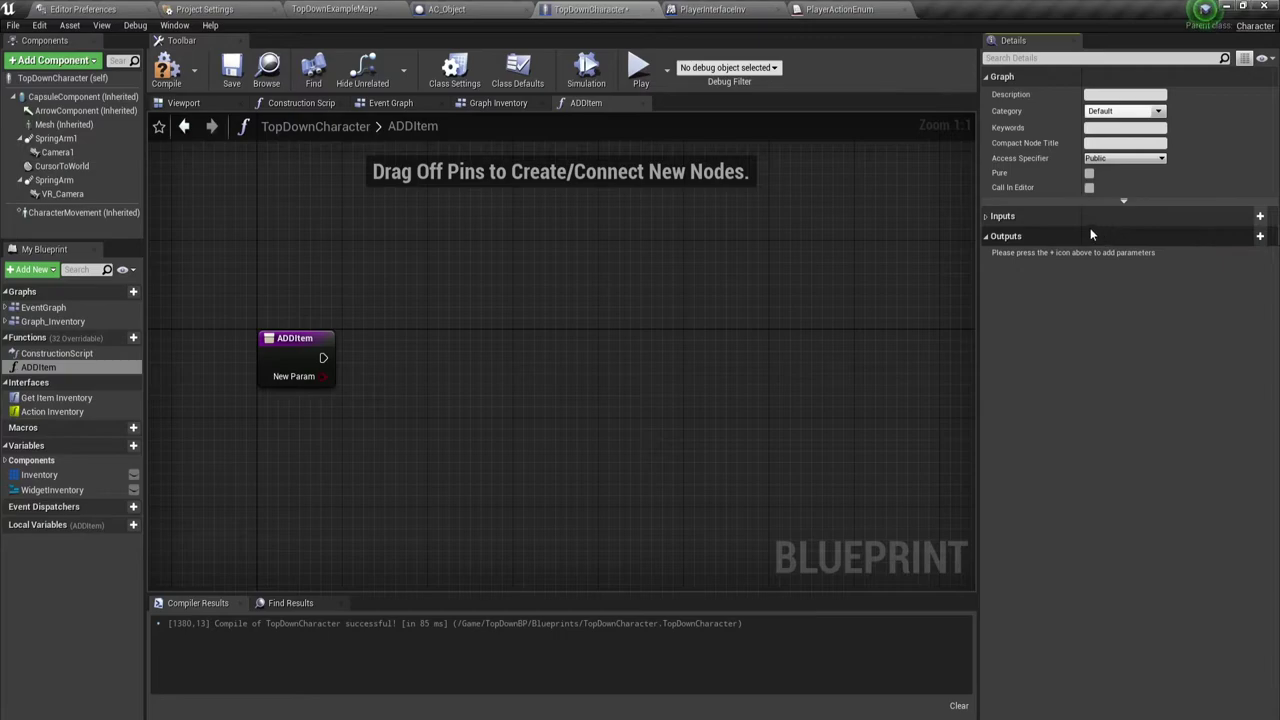
{"action": "left_click", "coordinate": [1000, 216]}
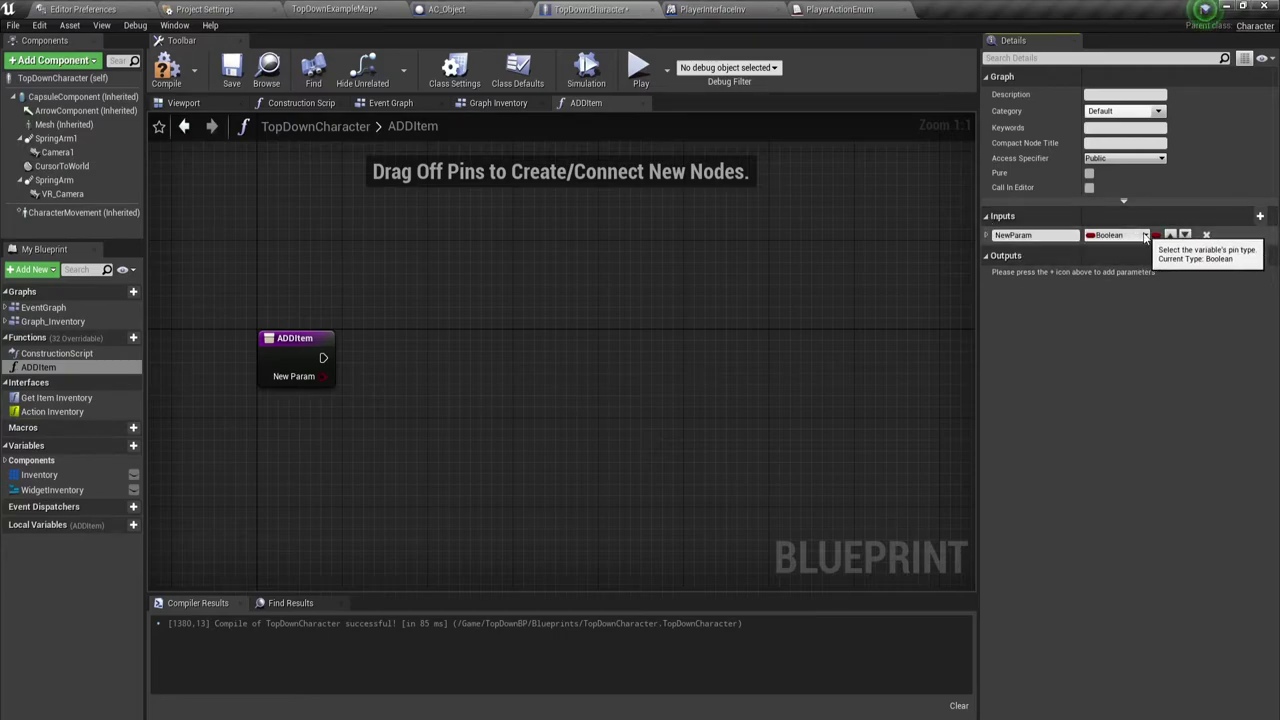
{"action": "left_click", "coordinate": [1040, 235]}
{"action": "type", "text": "Ite"}
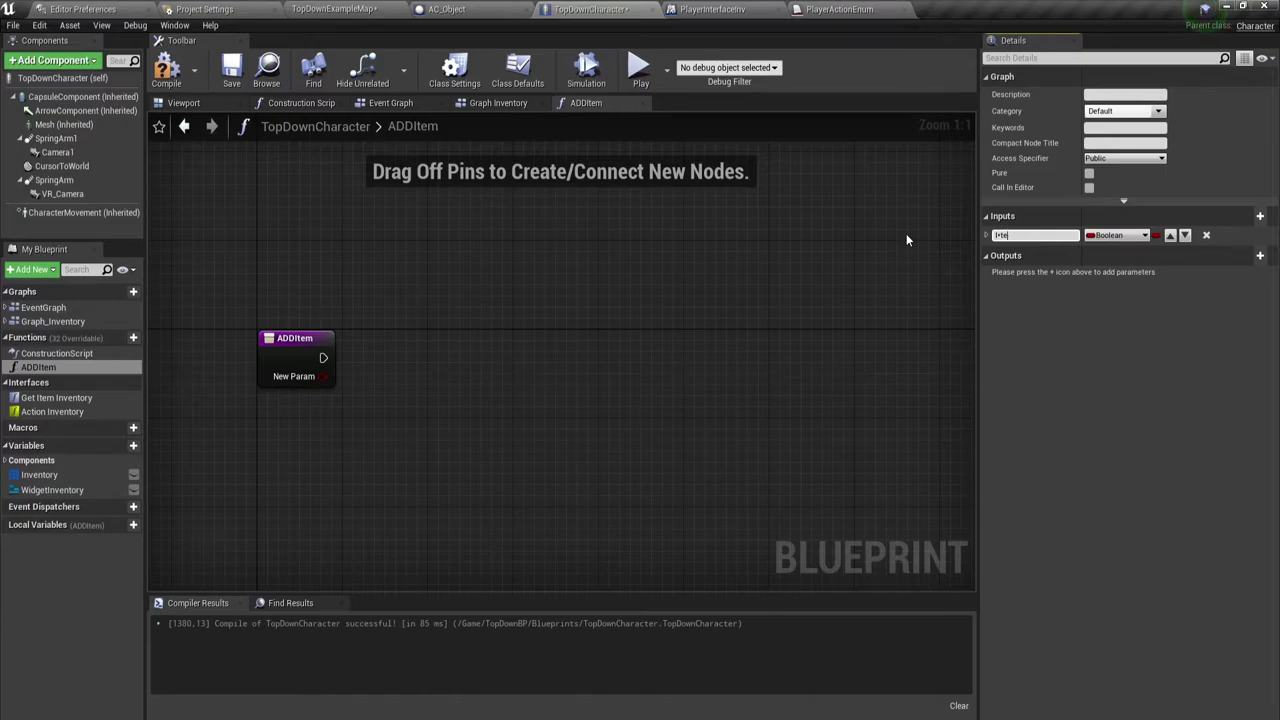
{"action": "key", "text": "BackSpace"}
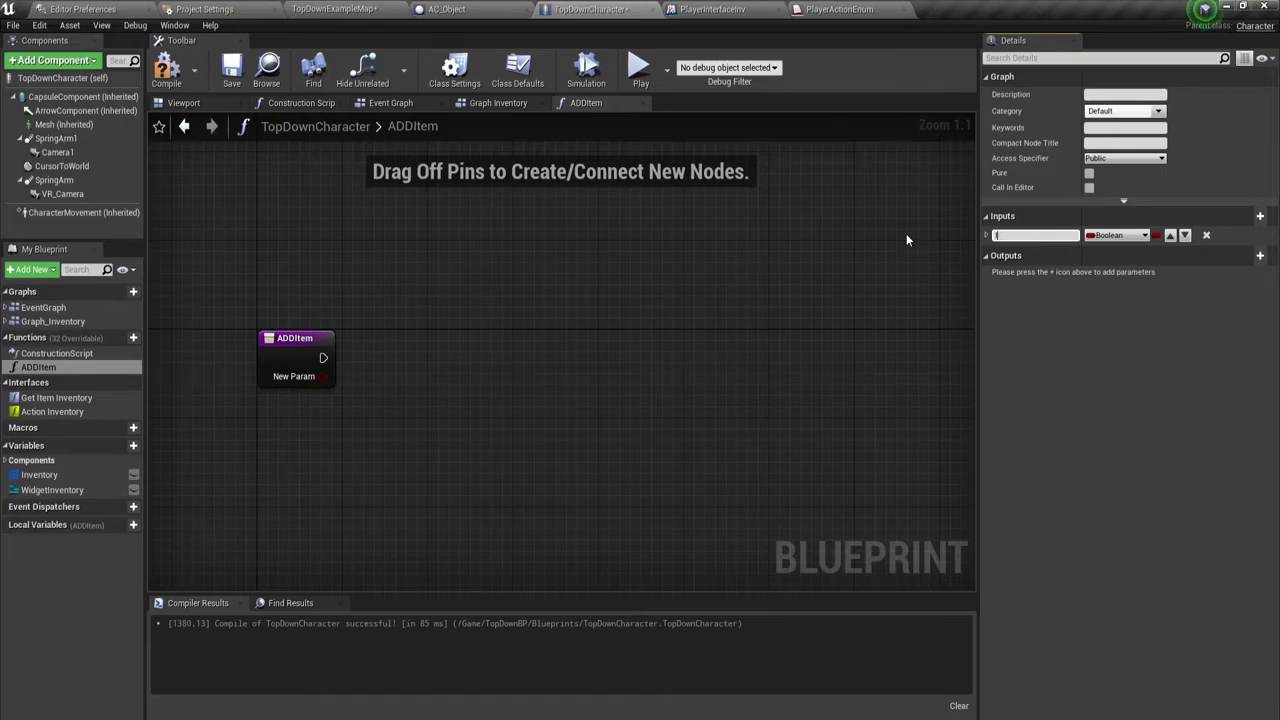
{"action": "type", "text": "Item"}
{"action": "left_click", "coordinate": [1118, 235]}
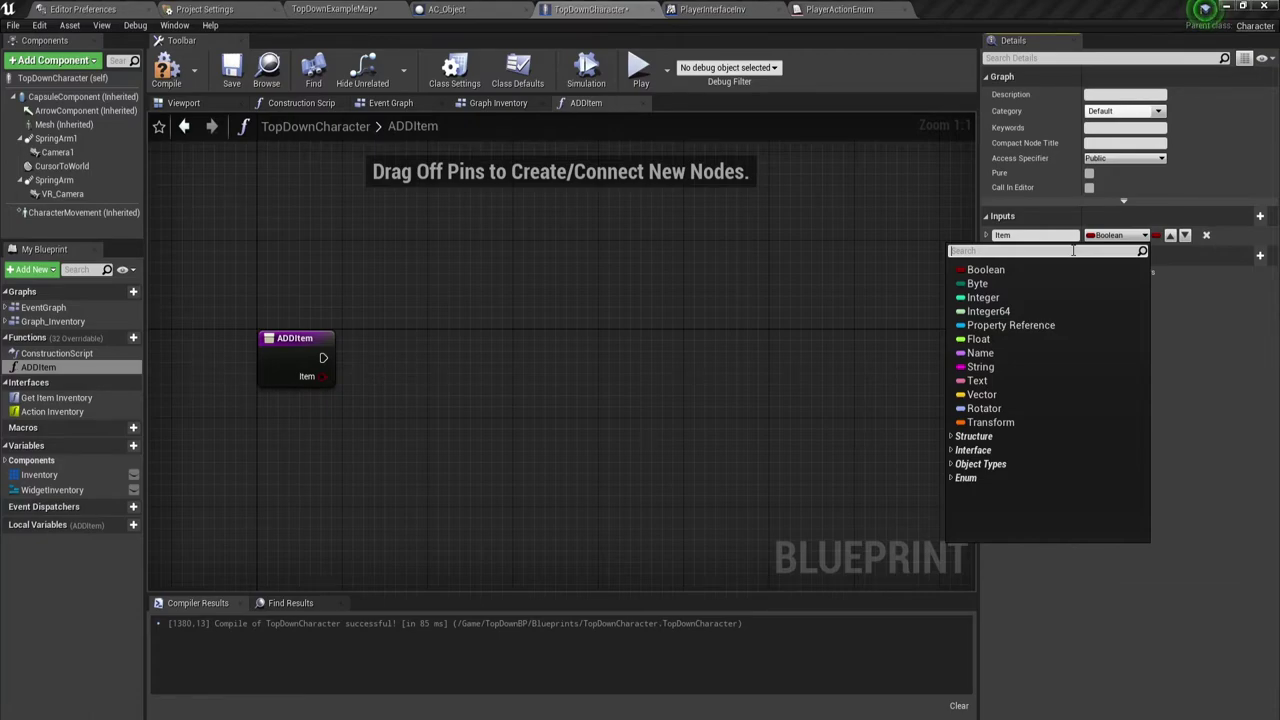
{"action": "left_click", "coordinate": [335, 8]}
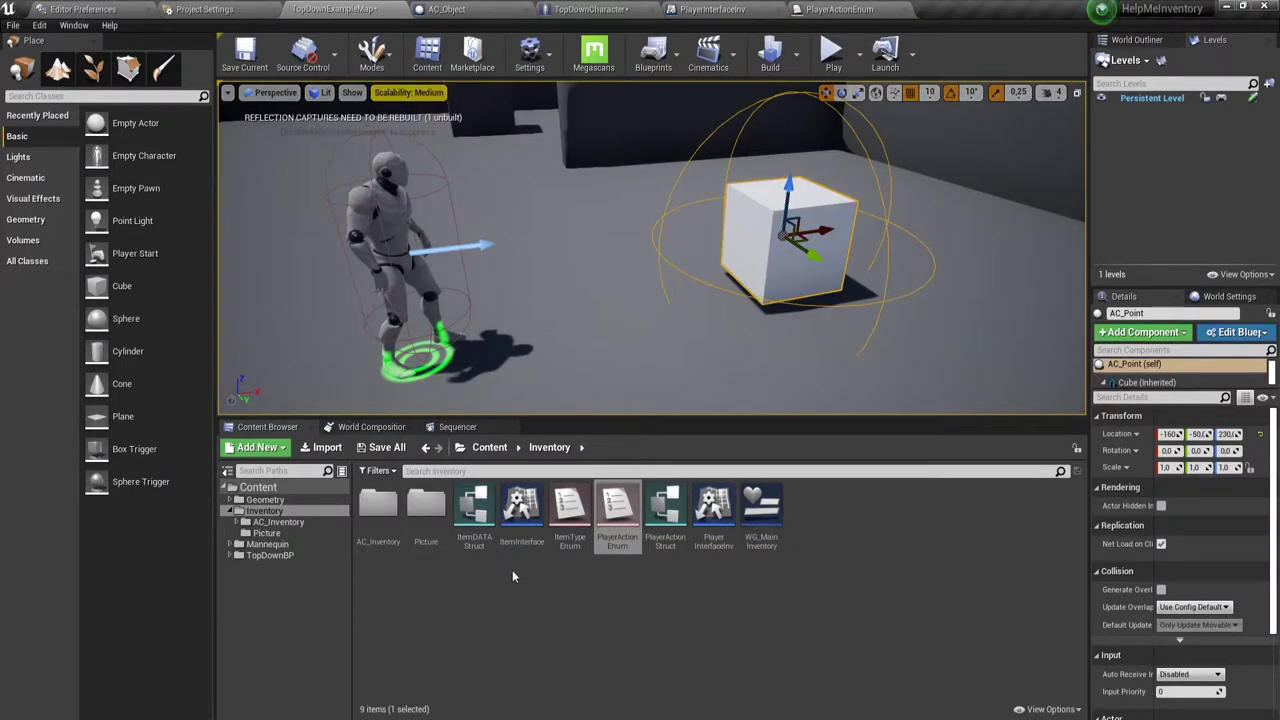
- Clear the asset selection in the Content Browser's Inventory folder
{"action": "left_click", "coordinate": [556, 575]}
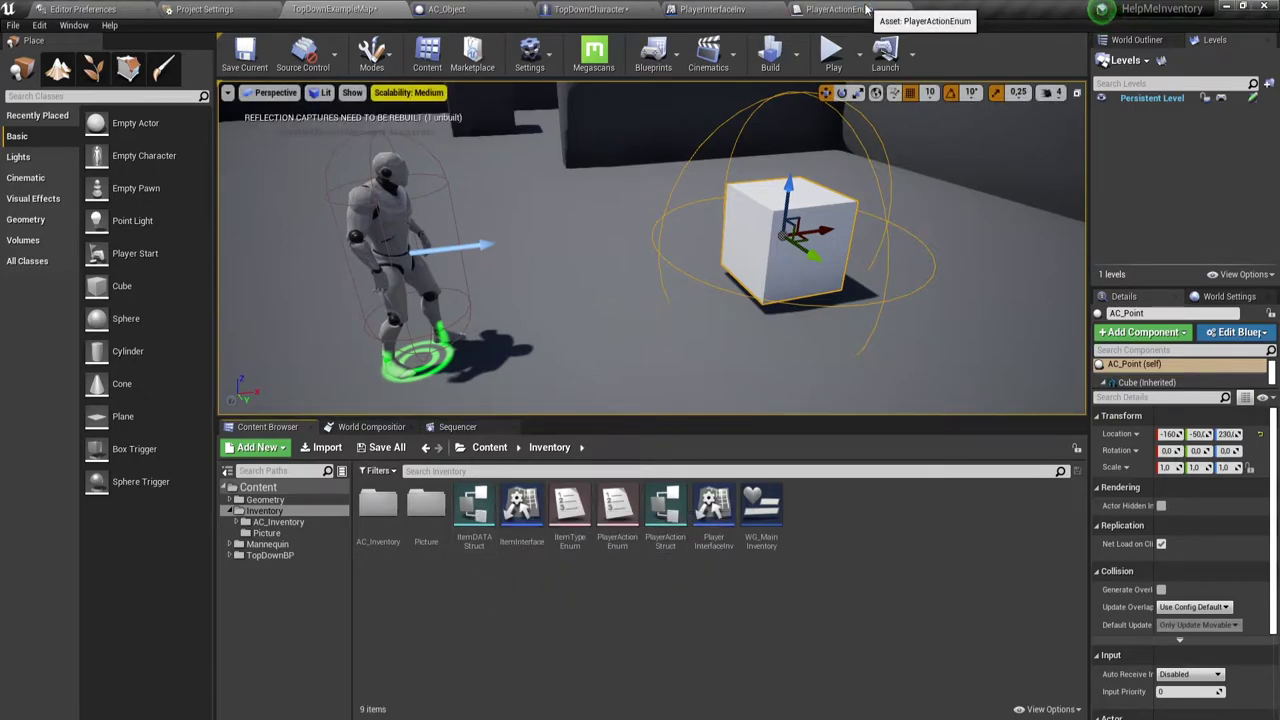
- Change the ADDItem function's Item input type to Item DATAStruct
{"action": "left_click", "coordinate": [592, 9]}
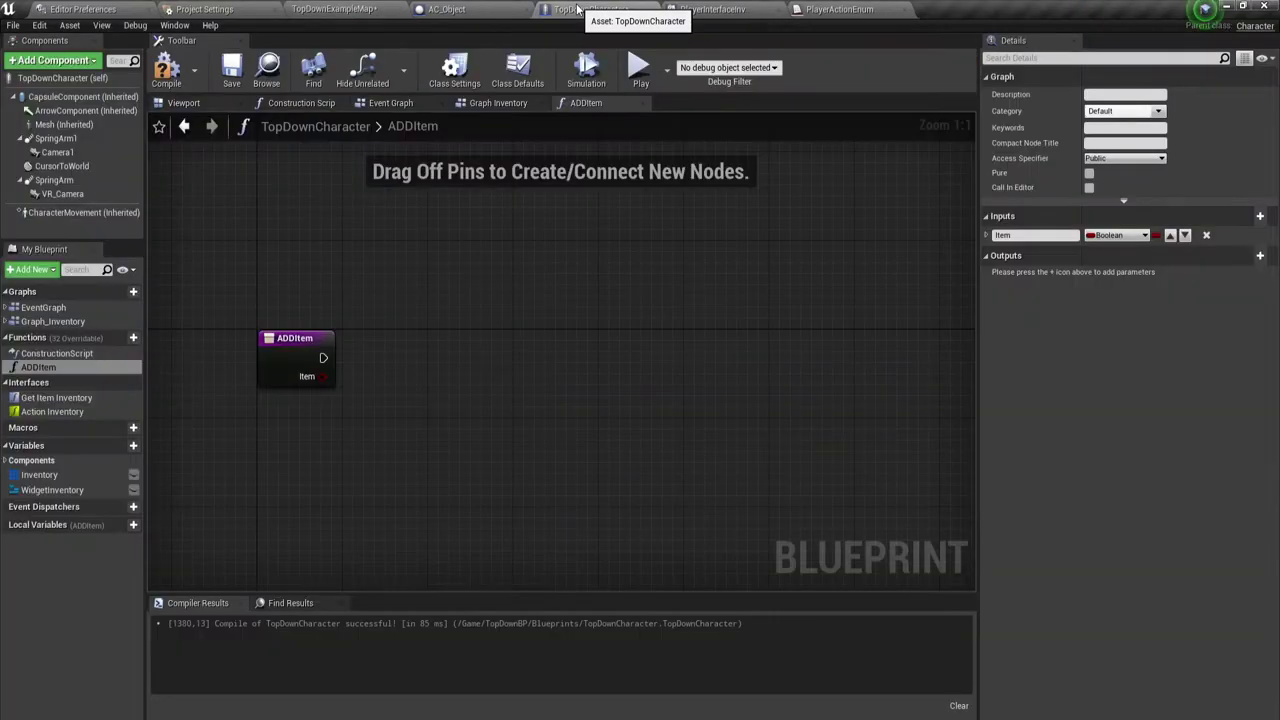
{"action": "left_click", "coordinate": [1107, 238]}
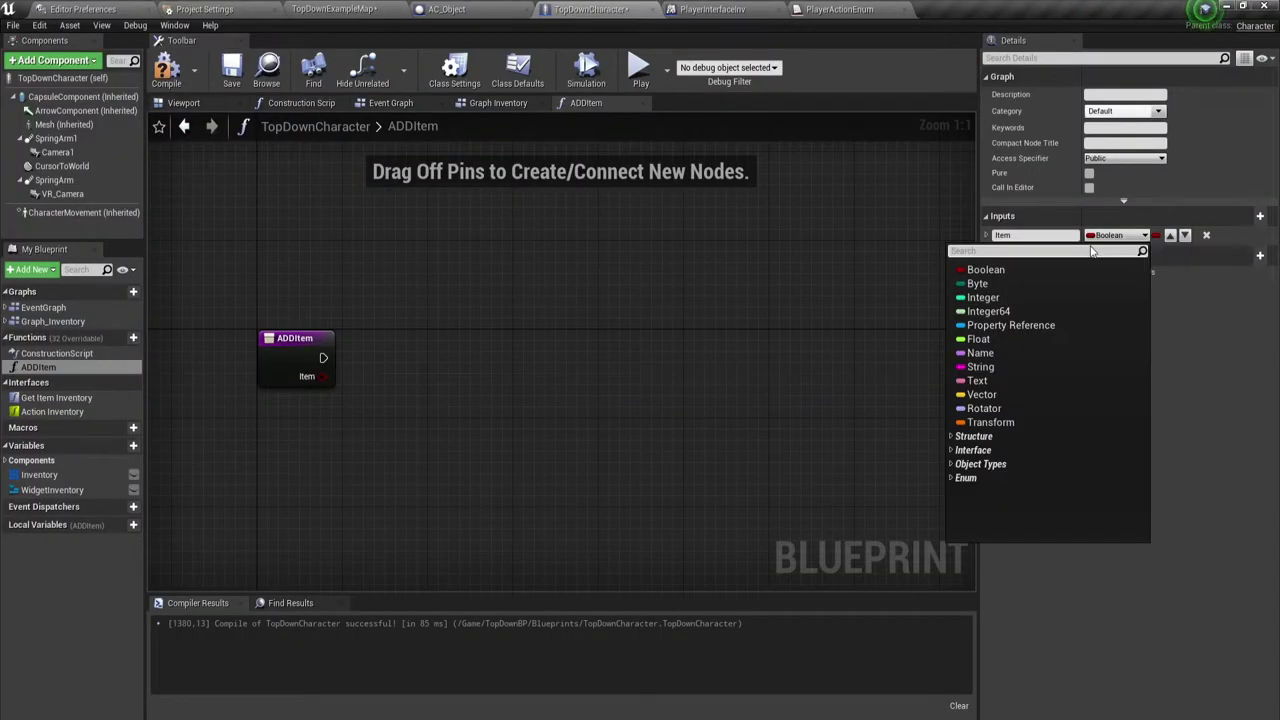
{"action": "type", "text": "item da"}
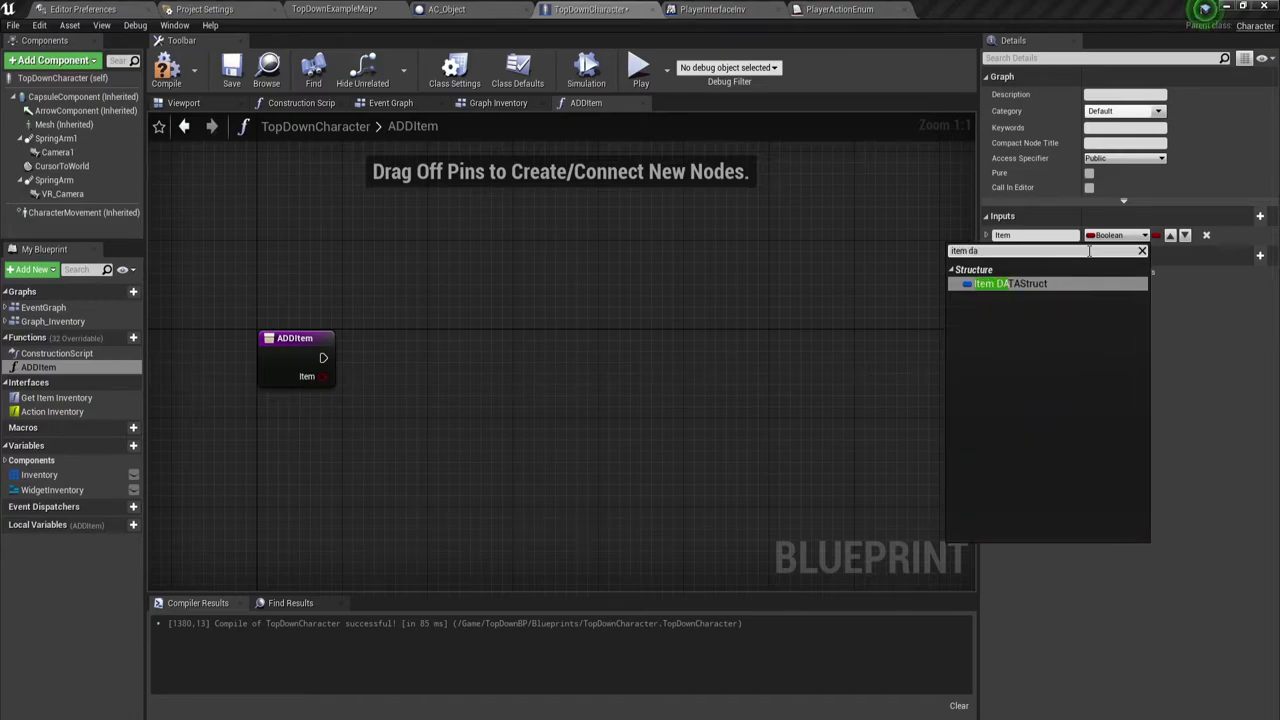
{"action": "left_click", "coordinate": [1012, 284]}
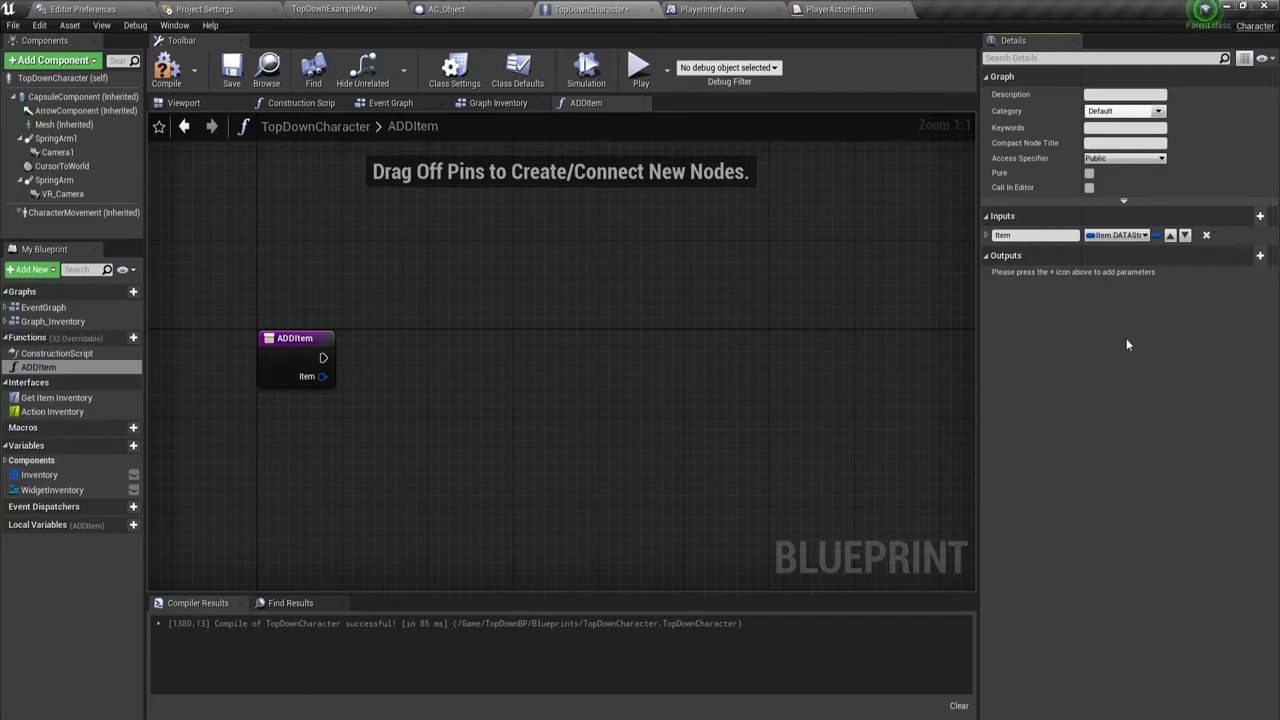
- Compile and save the TopDownCharacter blueprint
{"action": "left_click", "coordinate": [170, 70]}
{"action": "left_click", "coordinate": [231, 68]}
{"action": "left_click_drag", "start_coordinate": [263, 284], "coordinate": [352, 421]}
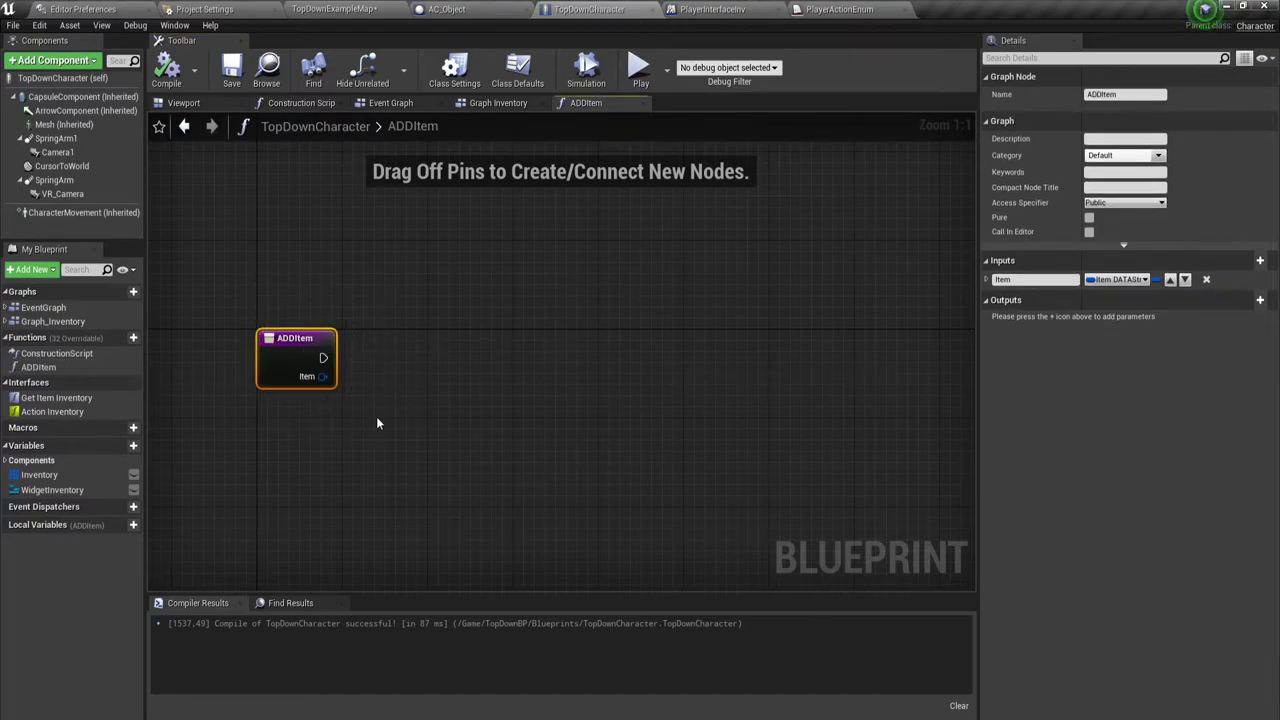
{"action": "left_click", "coordinate": [376, 416]}
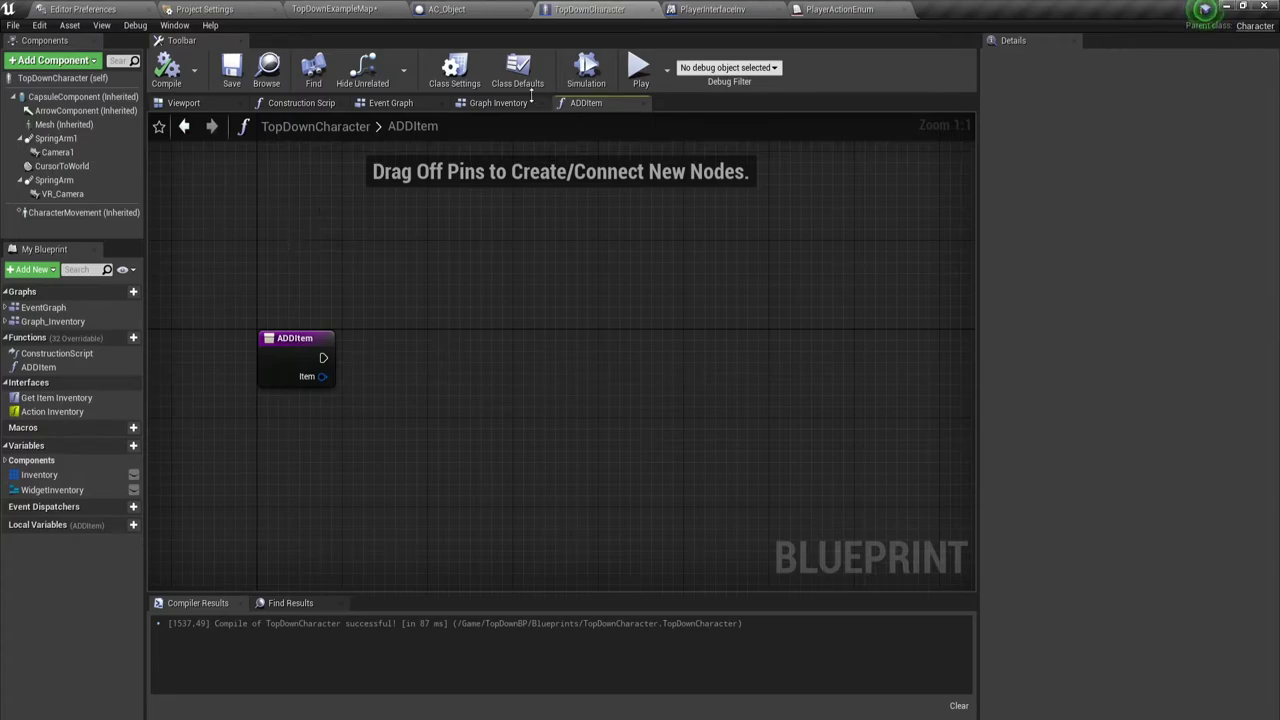
- In Graph Inventory, call ADDItem from the Switch's Add Item case
{"action": "left_click", "coordinate": [710, 9]}
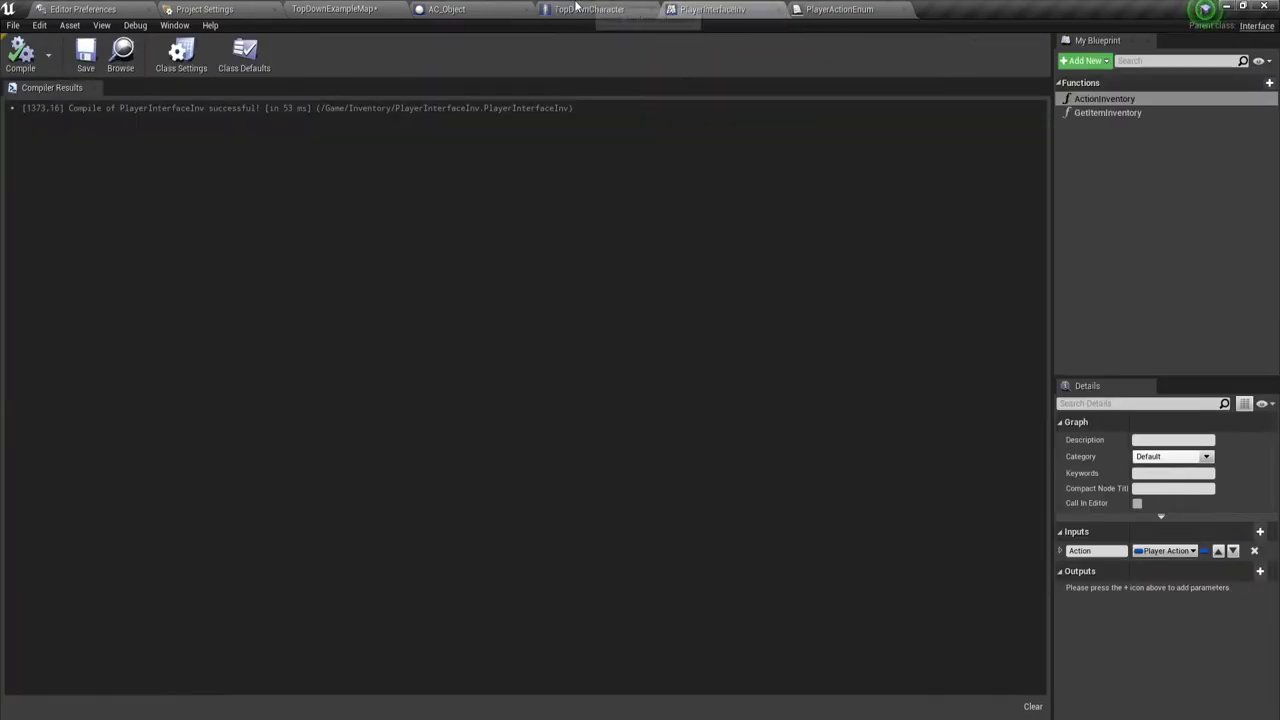
{"action": "left_click", "coordinate": [578, 9]}
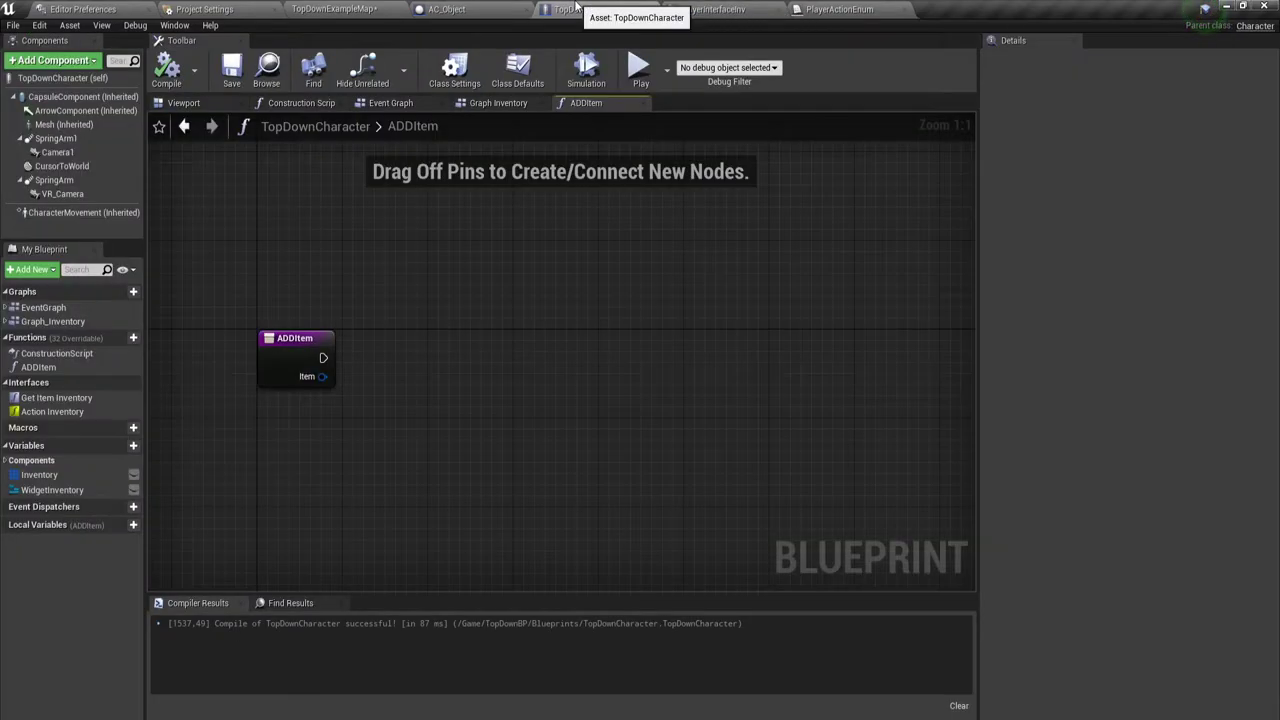
{"action": "left_click", "coordinate": [498, 103]}
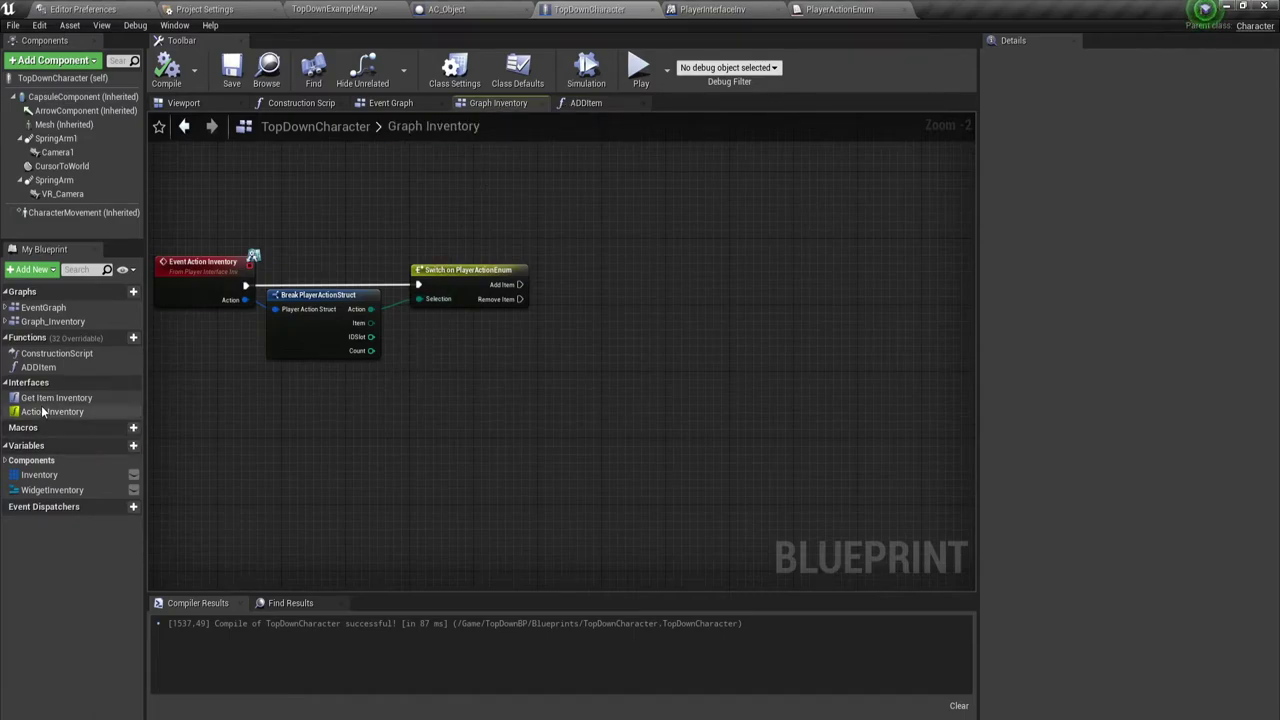
{"action": "left_click_drag", "start_coordinate": [38, 367], "coordinate": [554, 219]}
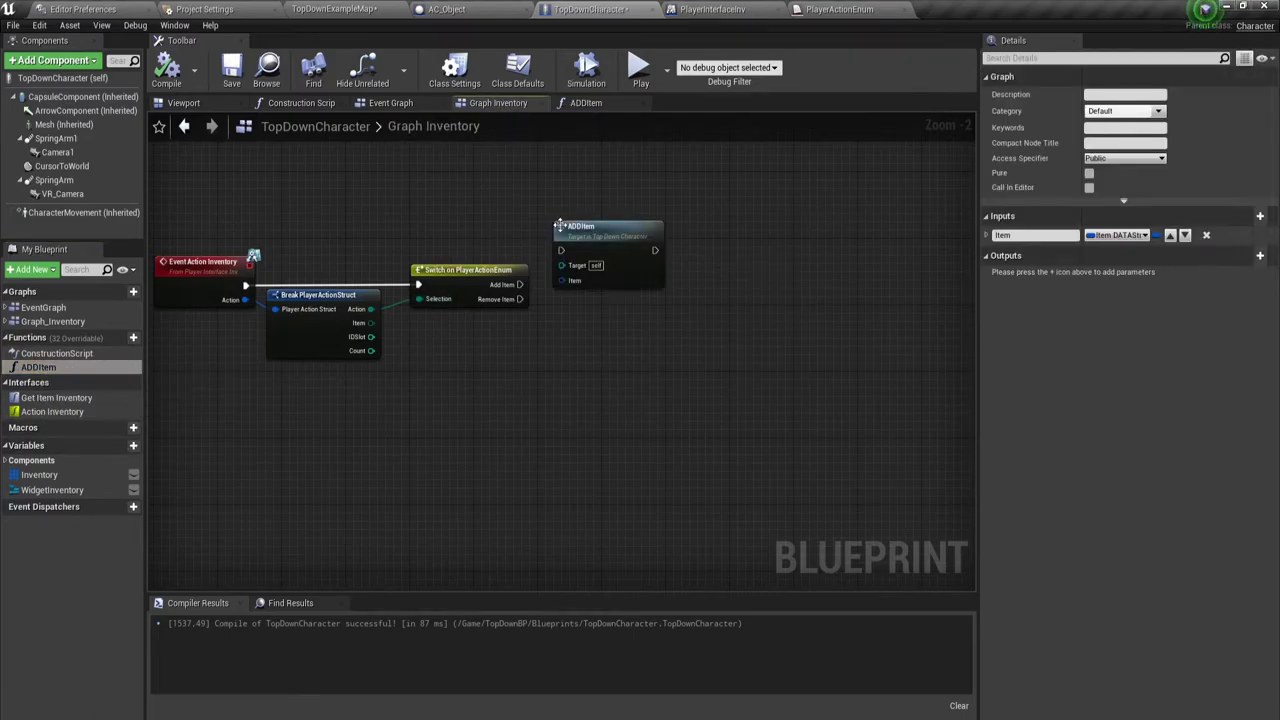
{"action": "mouse_move", "coordinate": [520, 284]}
{"action": "left_mouse_down"}
{"action": "mouse_move", "coordinate": [561, 250]}
{"action": "mouse_move", "coordinate": [372, 327]}
{"action": "mouse_move", "coordinate": [566, 281]}
{"action": "left_mouse_up"}
- Select the Break PlayerActionStruct node and return to the level editor
{"action": "right_click_drag", "start_coordinate": [569, 362], "coordinate": [590, 351]}
{"action": "scroll", "coordinate": [565, 333], "scroll_direction": "up", "scroll_amount": 2}
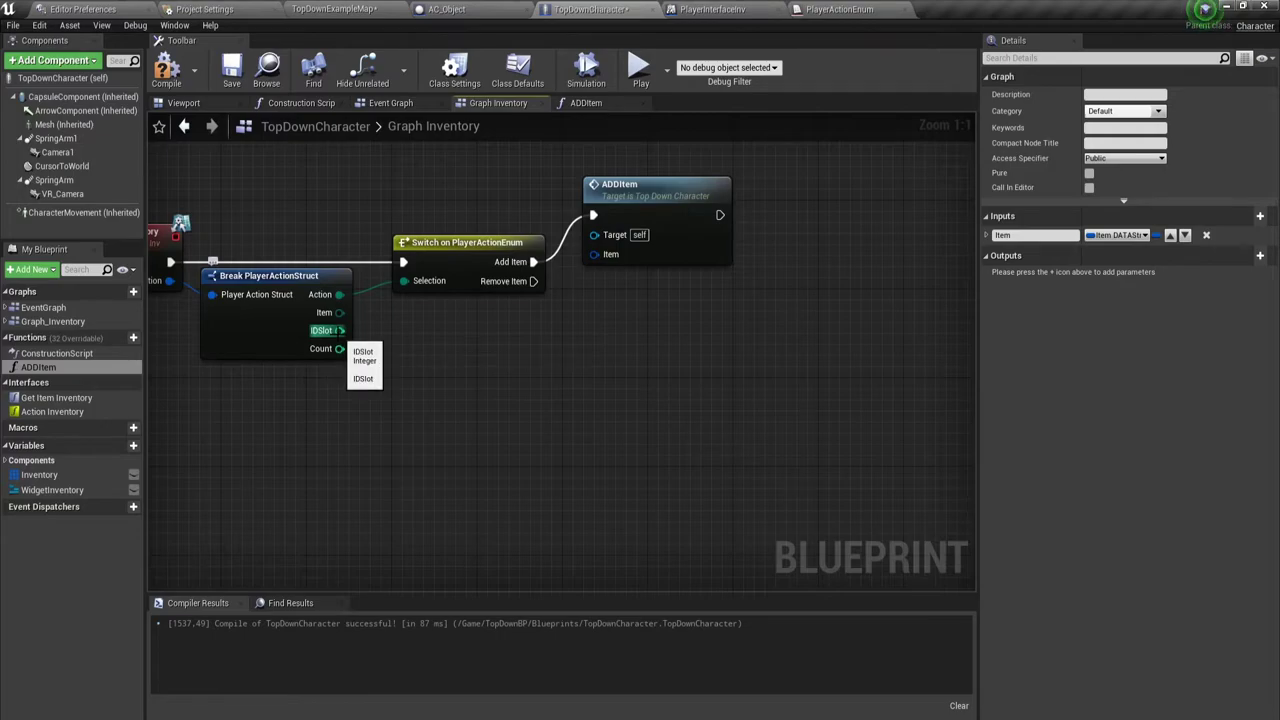
{"action": "left_click", "coordinate": [266, 320]}
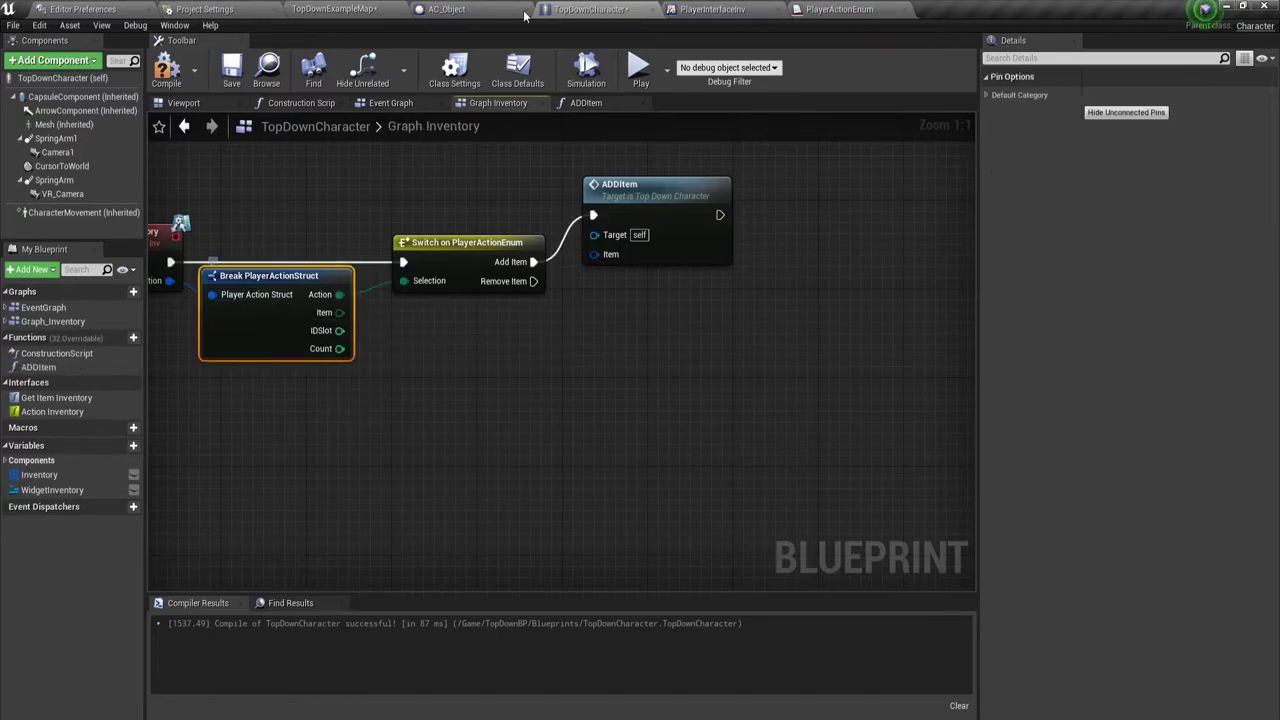
{"action": "left_click", "coordinate": [315, 7]}
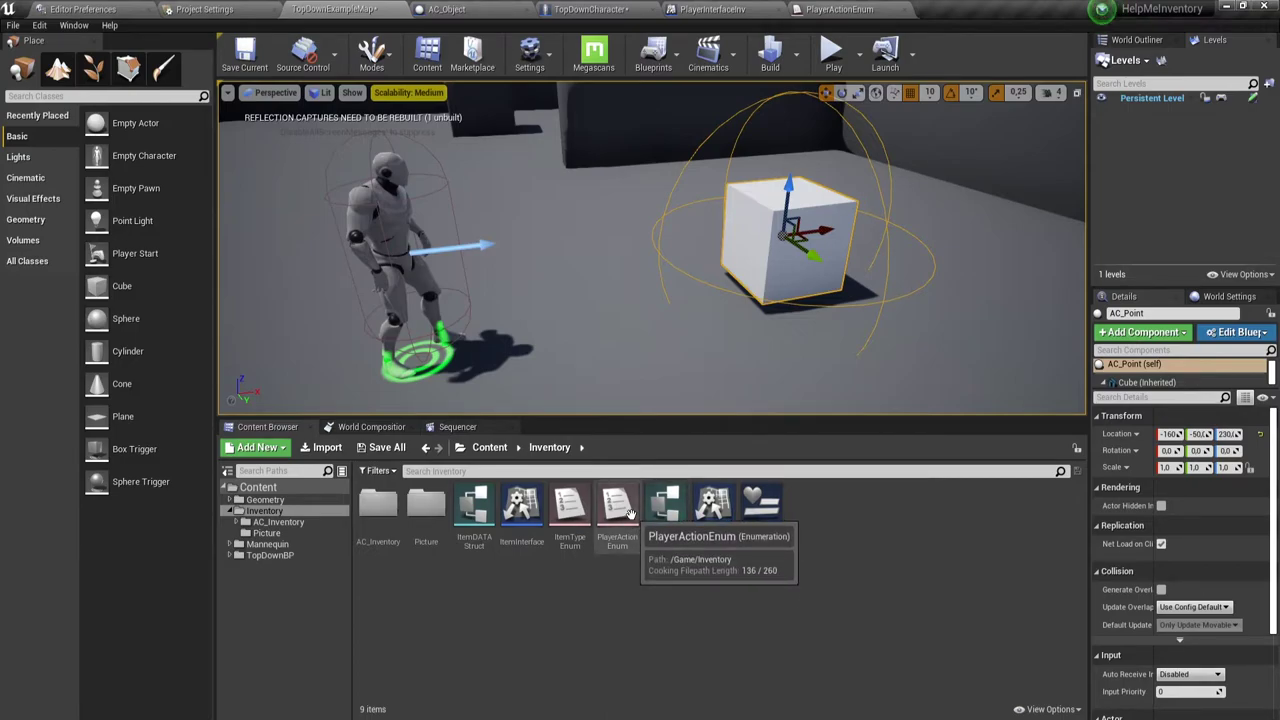
- In PlayerActionStruct, change the Item field's type to Item DATAStruct
{"action": "double_click", "coordinate": [664, 507]}
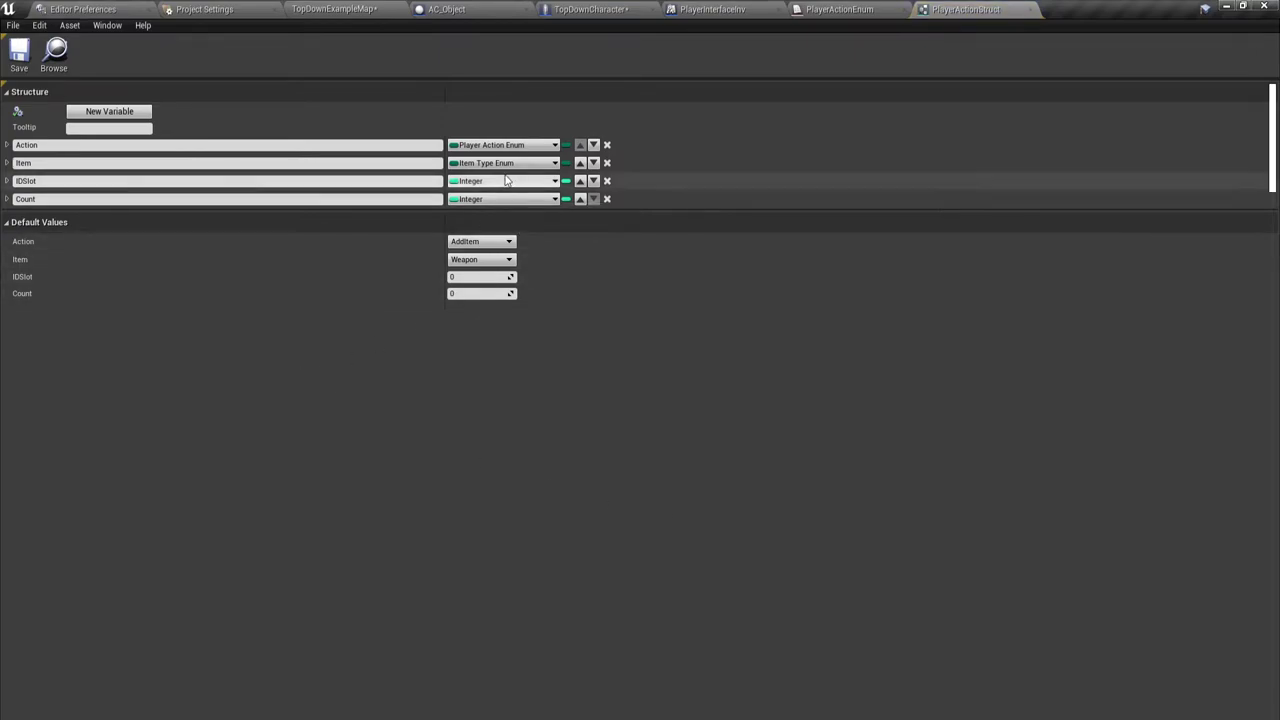
{"action": "left_click", "coordinate": [552, 165]}
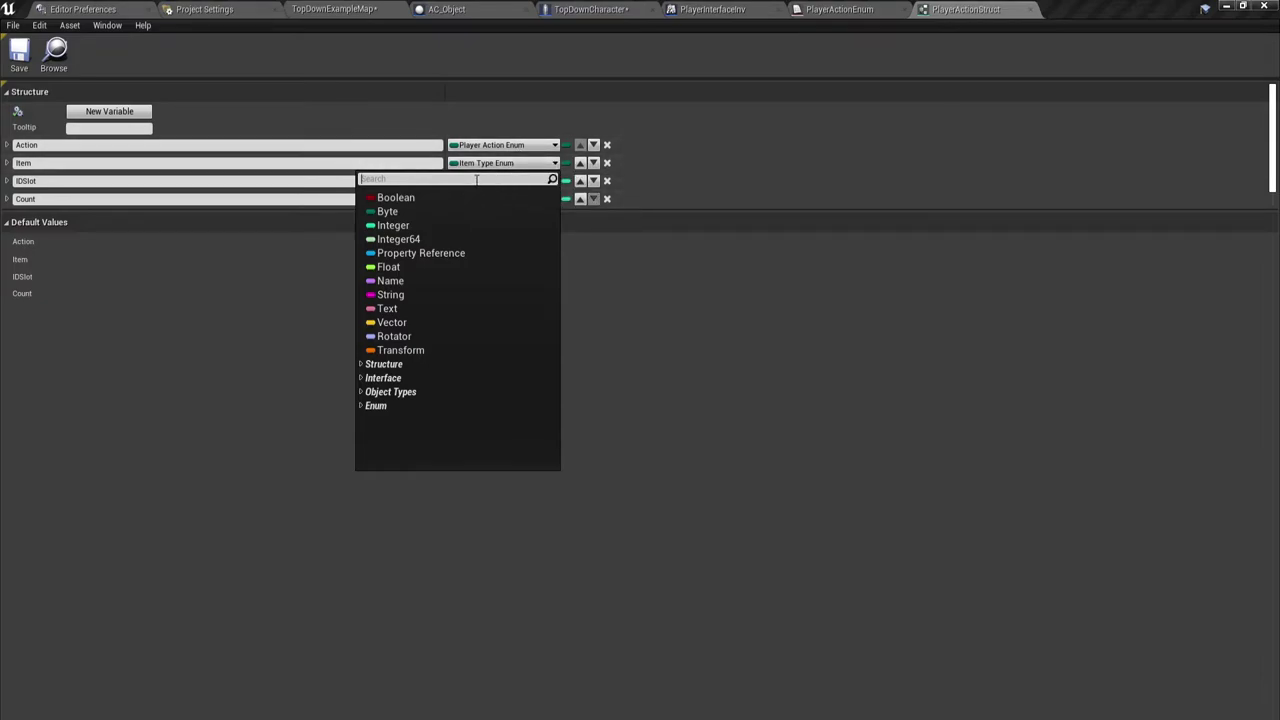
{"action": "type", "text": "item"}
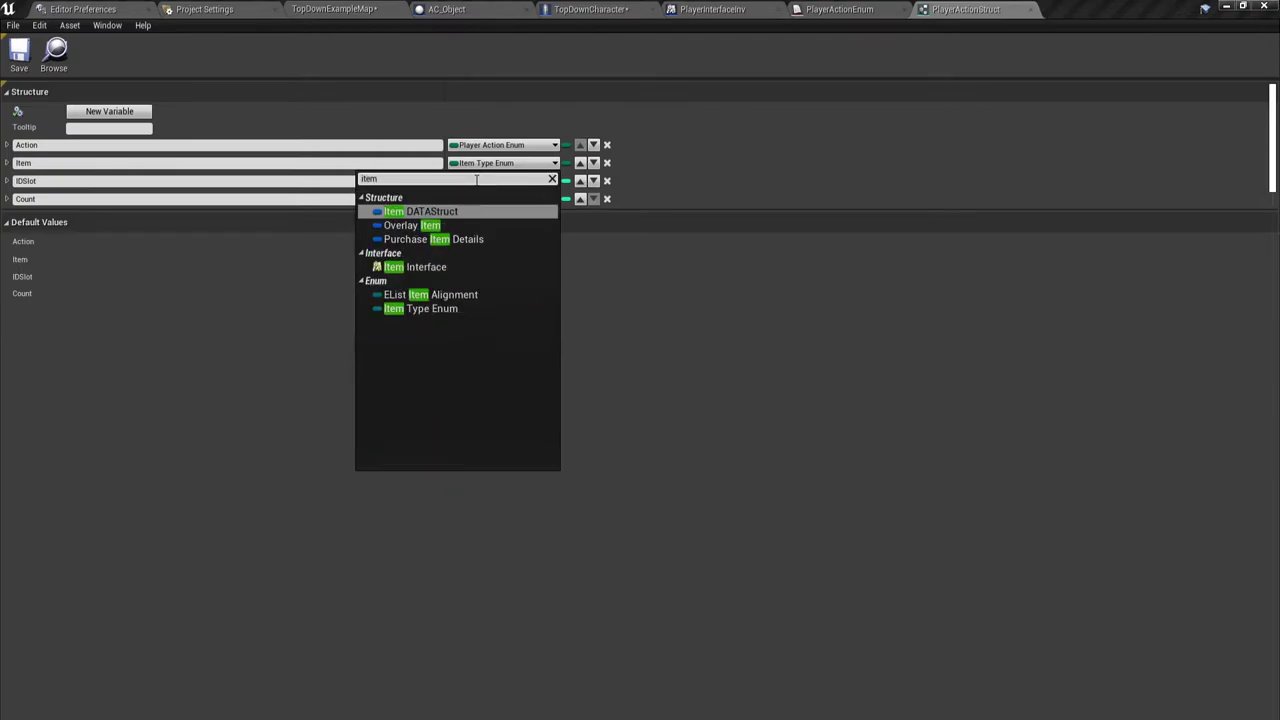
{"action": "left_click", "coordinate": [437, 216]}
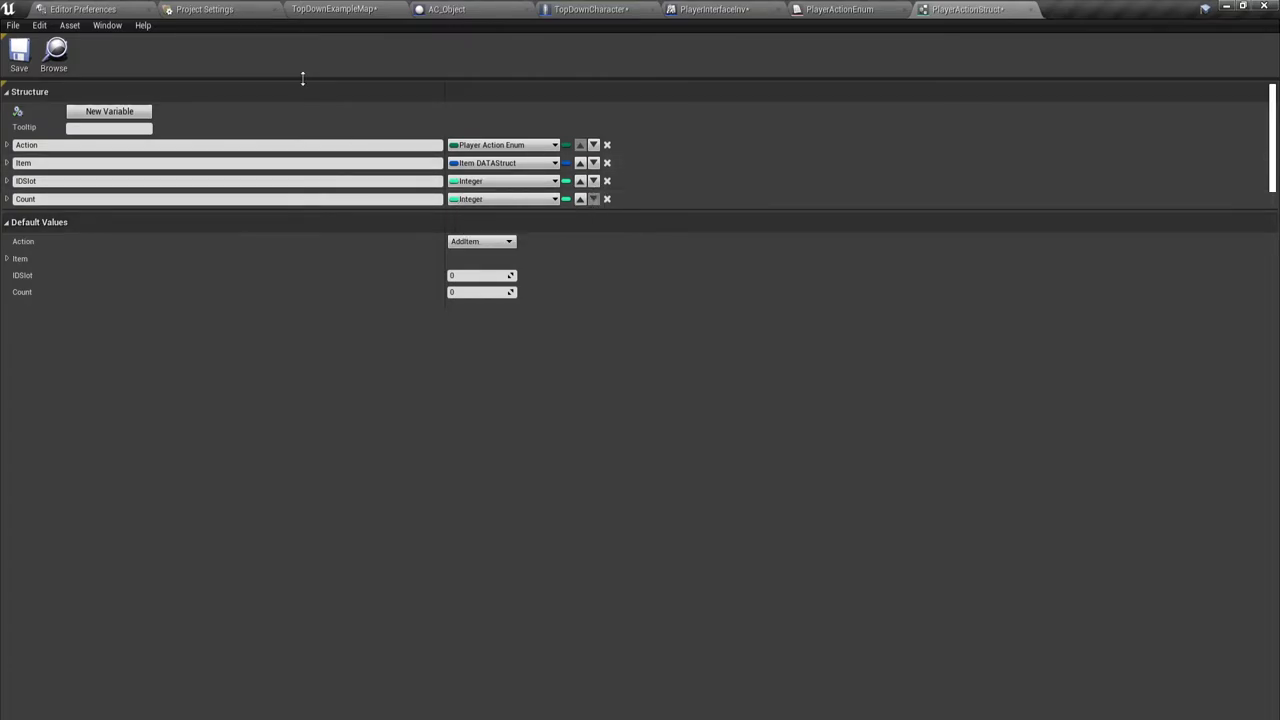
- Save and close PlayerActionStruct, returning to the PlayerInterfaceInv interface
{"action": "left_click", "coordinate": [19, 52]}
{"action": "left_click", "coordinate": [1032, 9]}
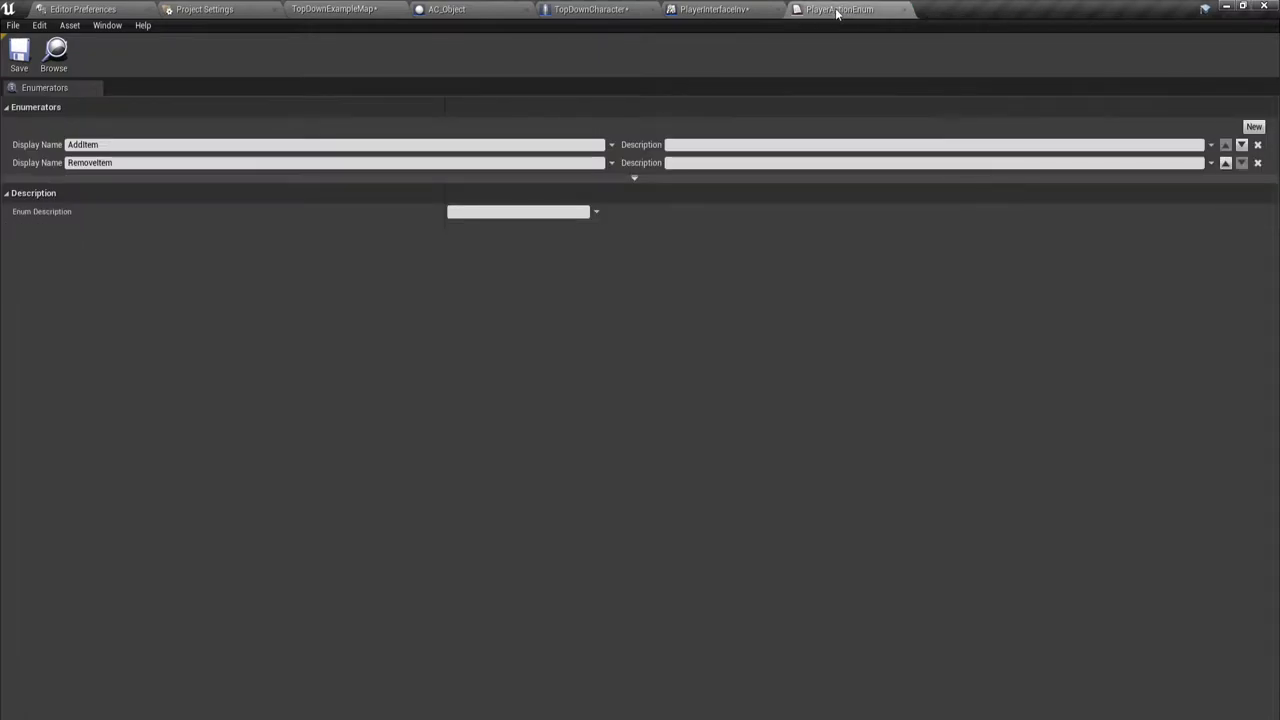
{"action": "left_click", "coordinate": [700, 10]}
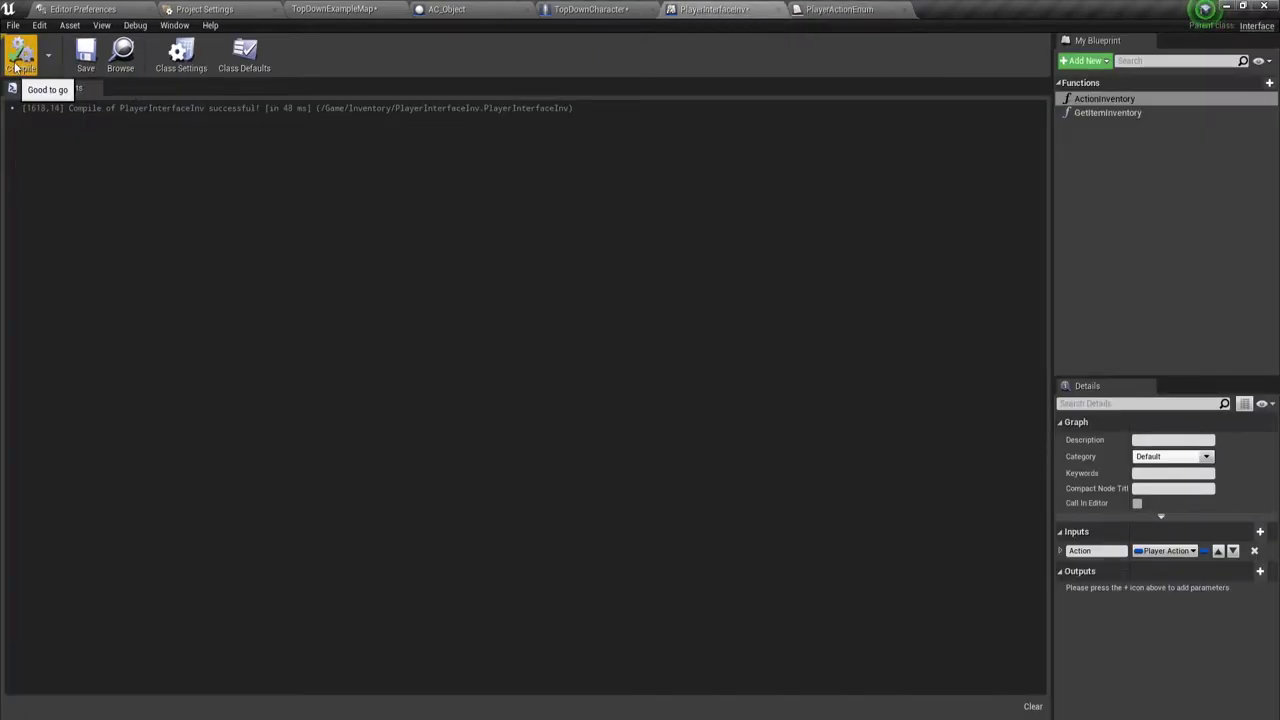
- Recompile PlayerInterfaceInv and wire the Break node's Item to ADDItem's Item input
{"action": "left_click", "coordinate": [85, 52]}
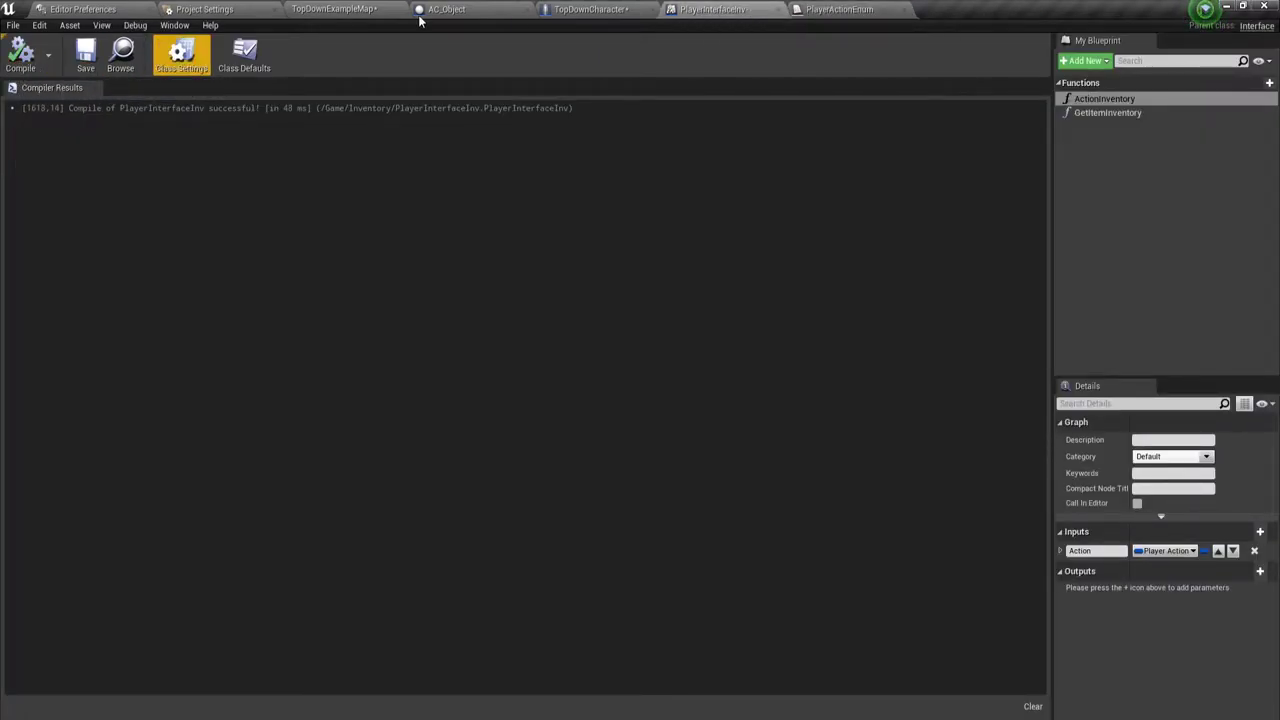
{"action": "left_click", "coordinate": [591, 10]}
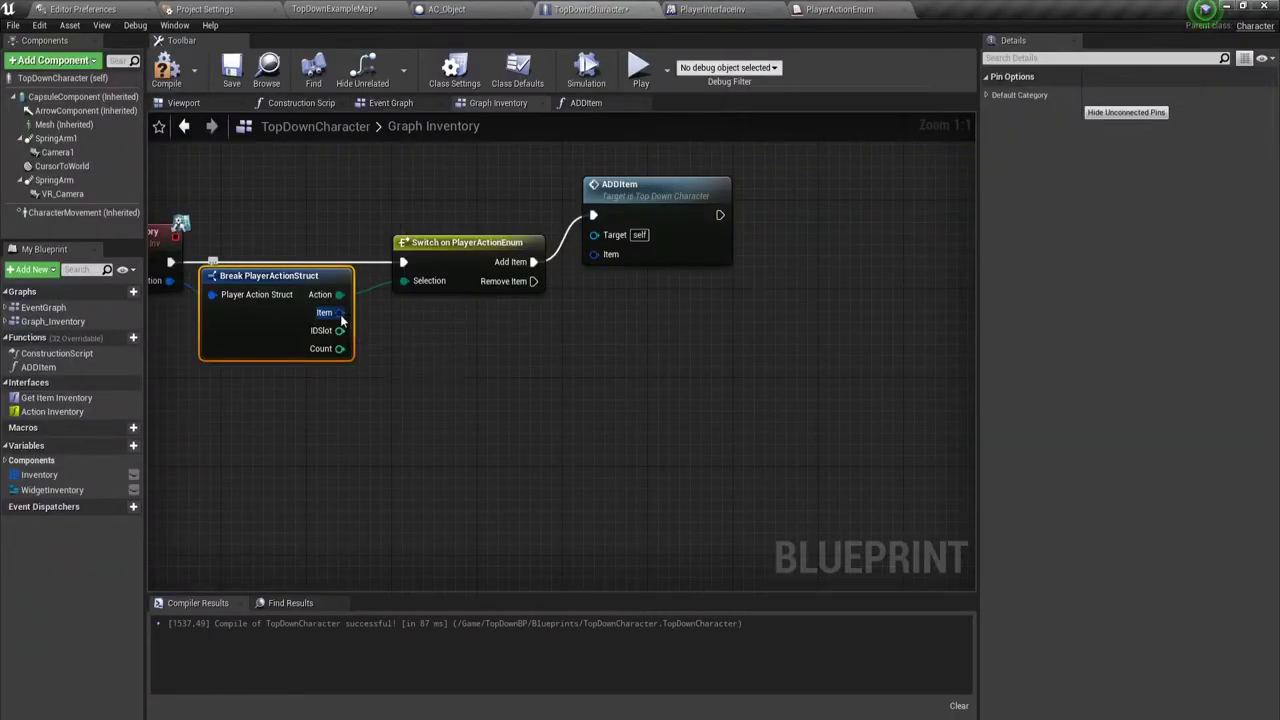
{"action": "left_click_drag", "start_coordinate": [340, 312], "coordinate": [594, 254]}
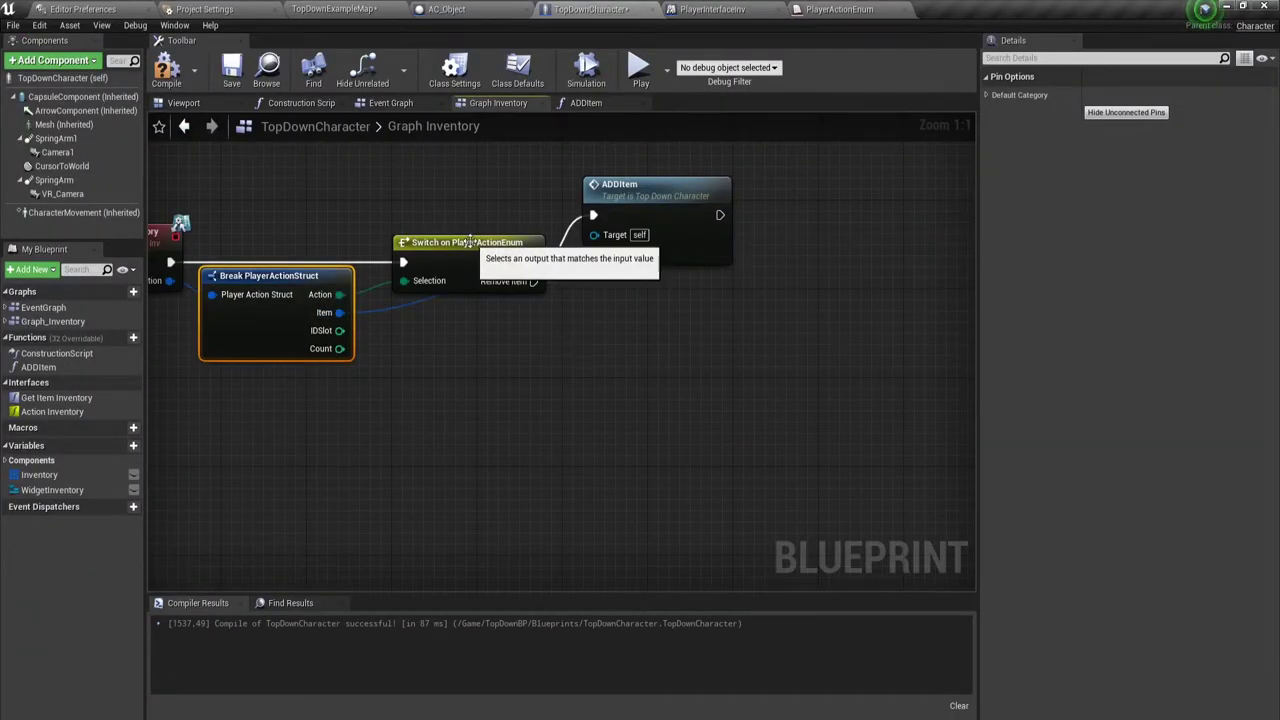
{"action": "left_click_drag", "start_coordinate": [470, 242], "coordinate": [465, 196]}
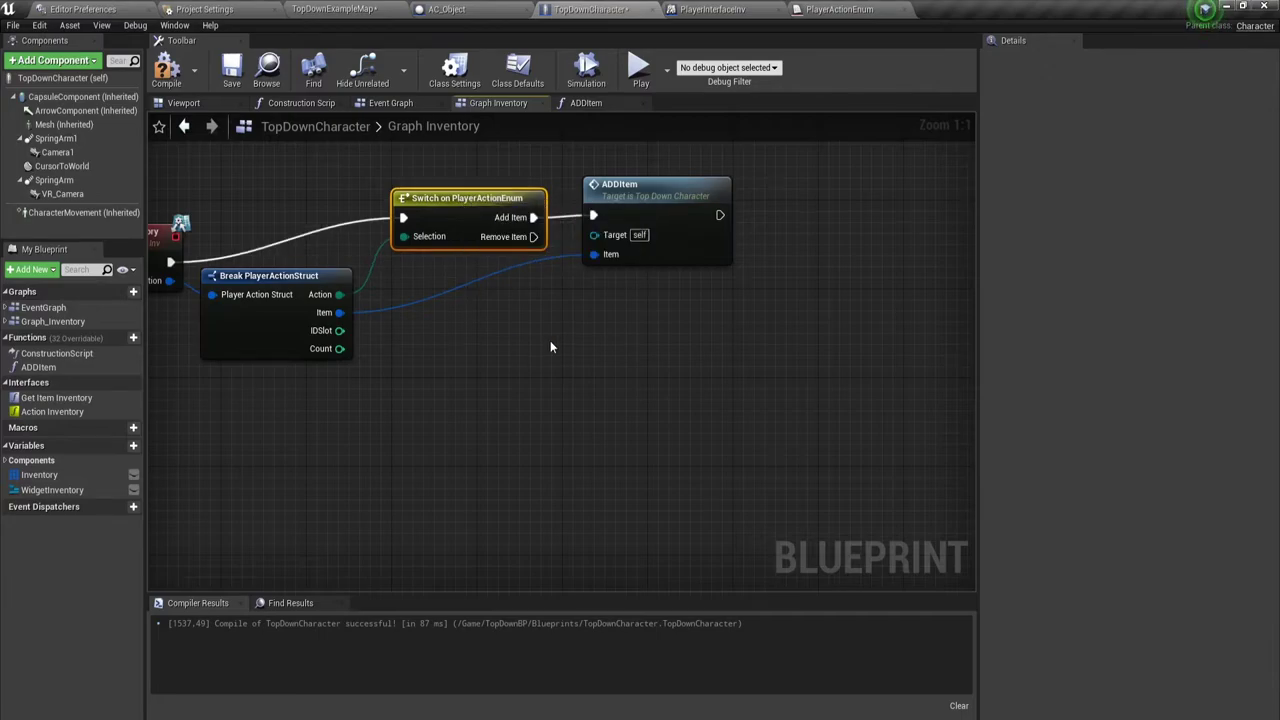
{"action": "right_click_drag", "start_coordinate": [563, 331], "coordinate": [462, 412]}
{"action": "left_click_drag", "start_coordinate": [527, 261], "coordinate": [635, 184]}
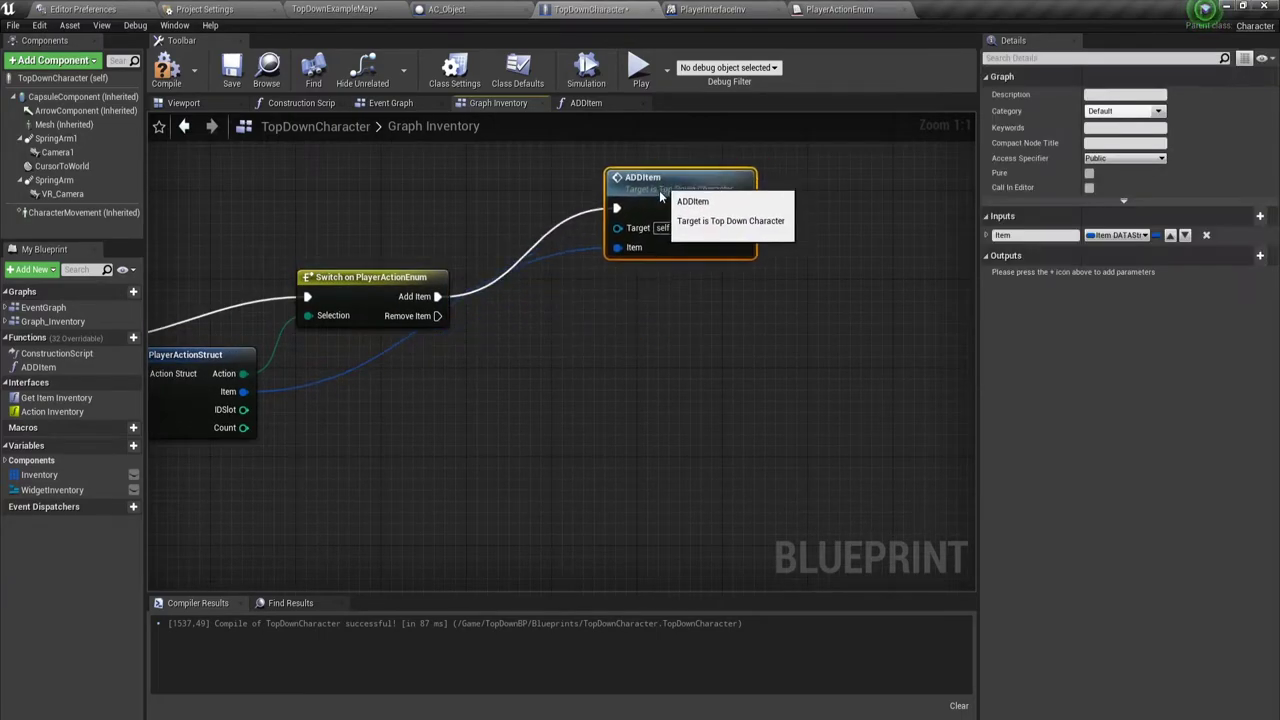
- Add a reroute point on the Item wire and tidy the Graph Inventory layout
{"action": "double_click", "coordinate": [458, 306]}
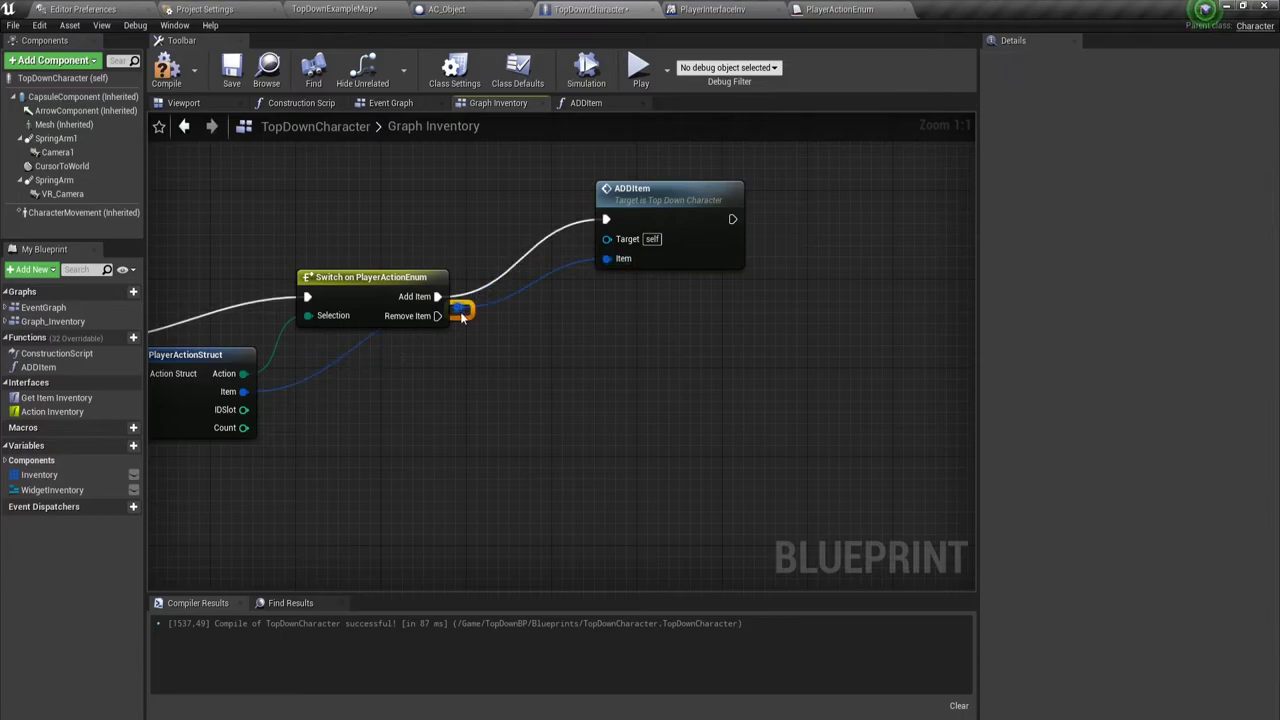
{"action": "left_click_drag", "start_coordinate": [458, 306], "coordinate": [520, 329]}
{"action": "mouse_move", "coordinate": [657, 349]}
{"action": "right_mouse_down"}
{"action": "mouse_move", "coordinate": [609, 404]}
{"action": "mouse_move", "coordinate": [534, 338]}
{"action": "right_mouse_up"}
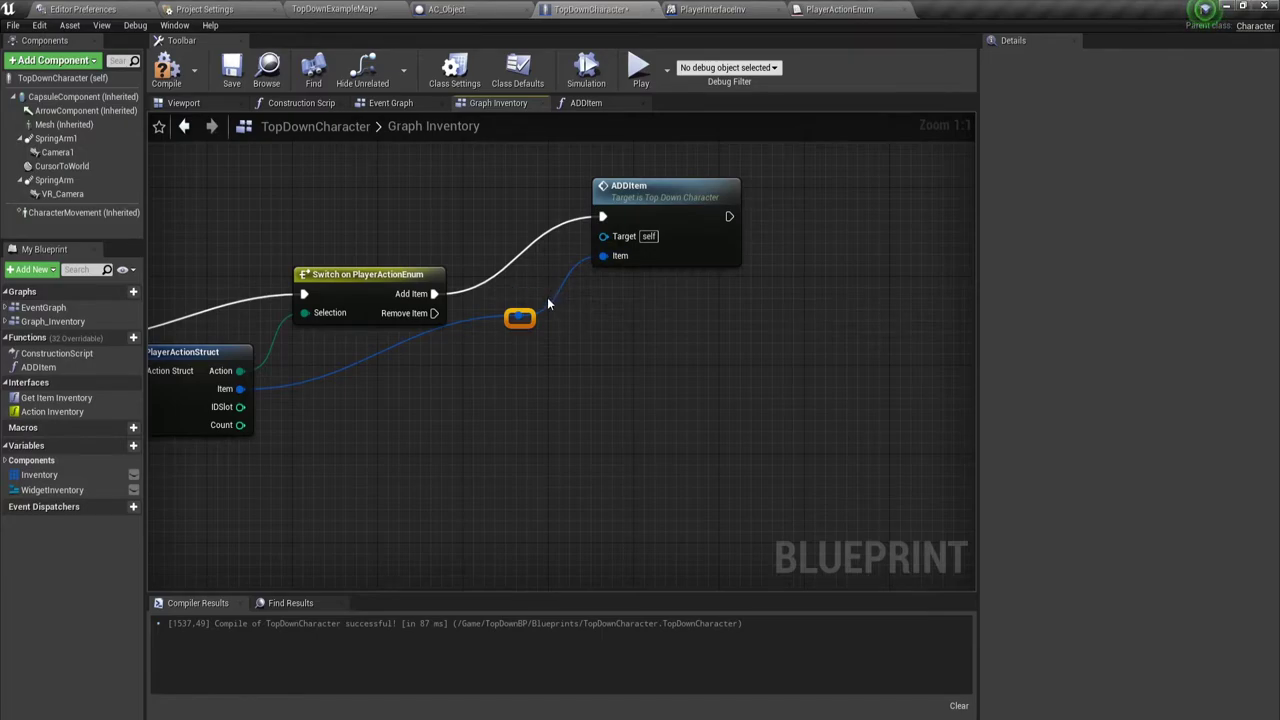
{"action": "right_click_drag", "start_coordinate": [607, 315], "coordinate": [574, 303]}
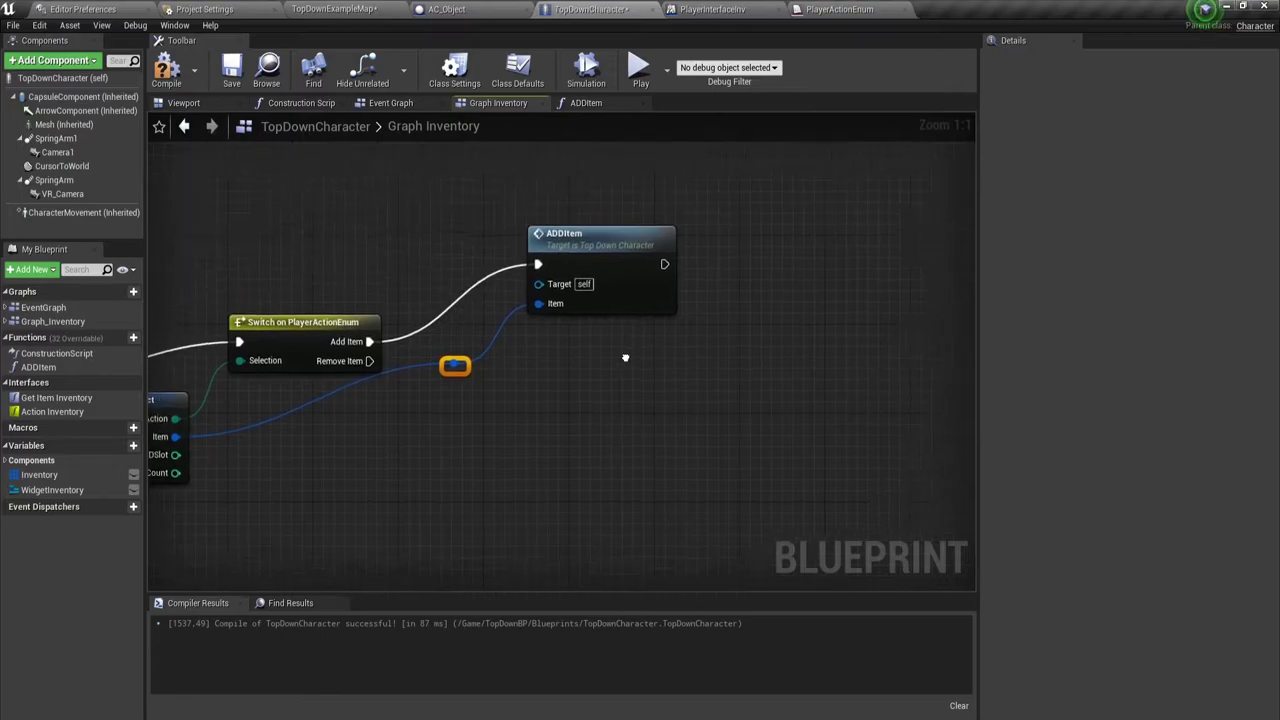
{"action": "left_click", "coordinate": [534, 293]}
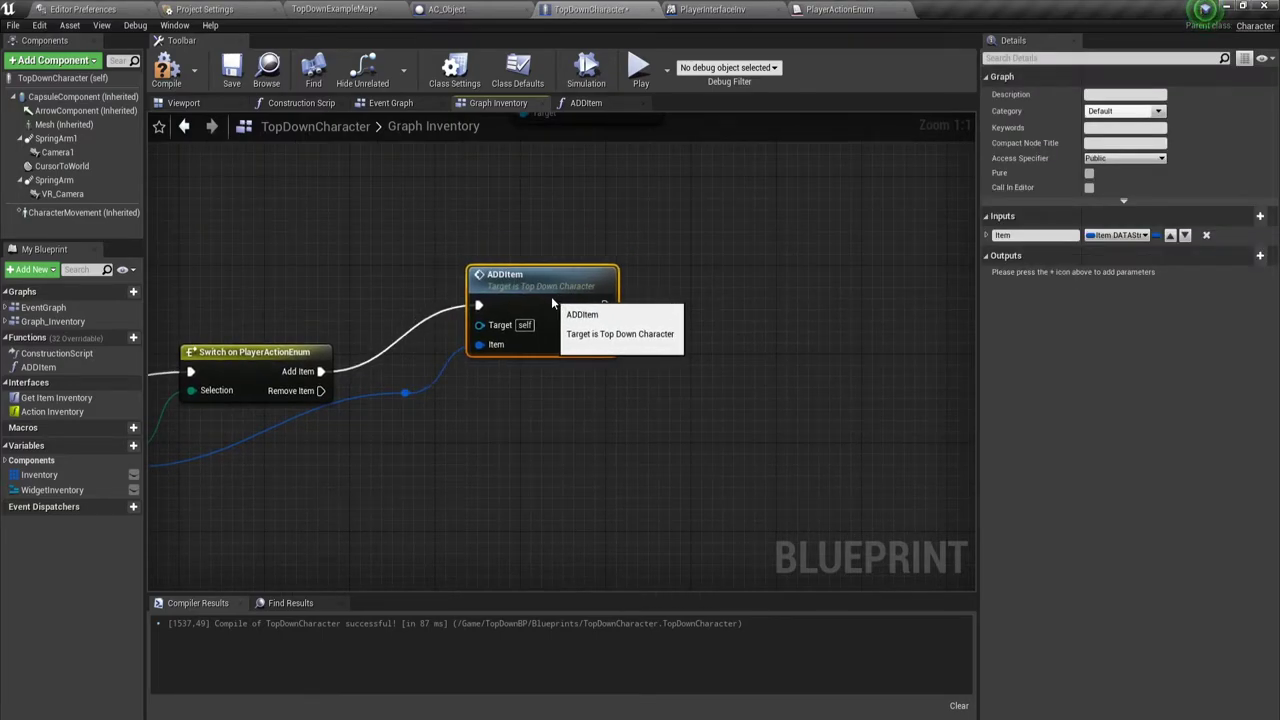
{"action": "right_click_drag", "start_coordinate": [474, 459], "coordinate": [478, 404]}
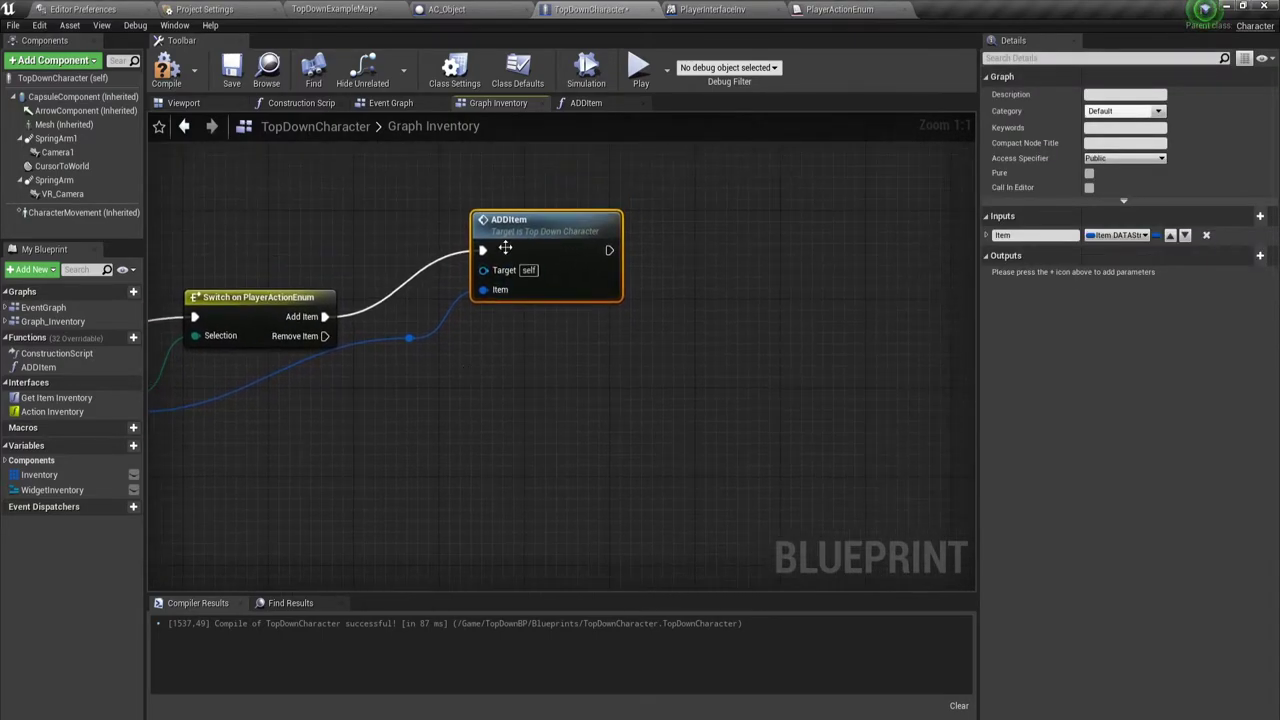
{"action": "right_click_drag", "start_coordinate": [623, 375], "coordinate": [577, 419]}
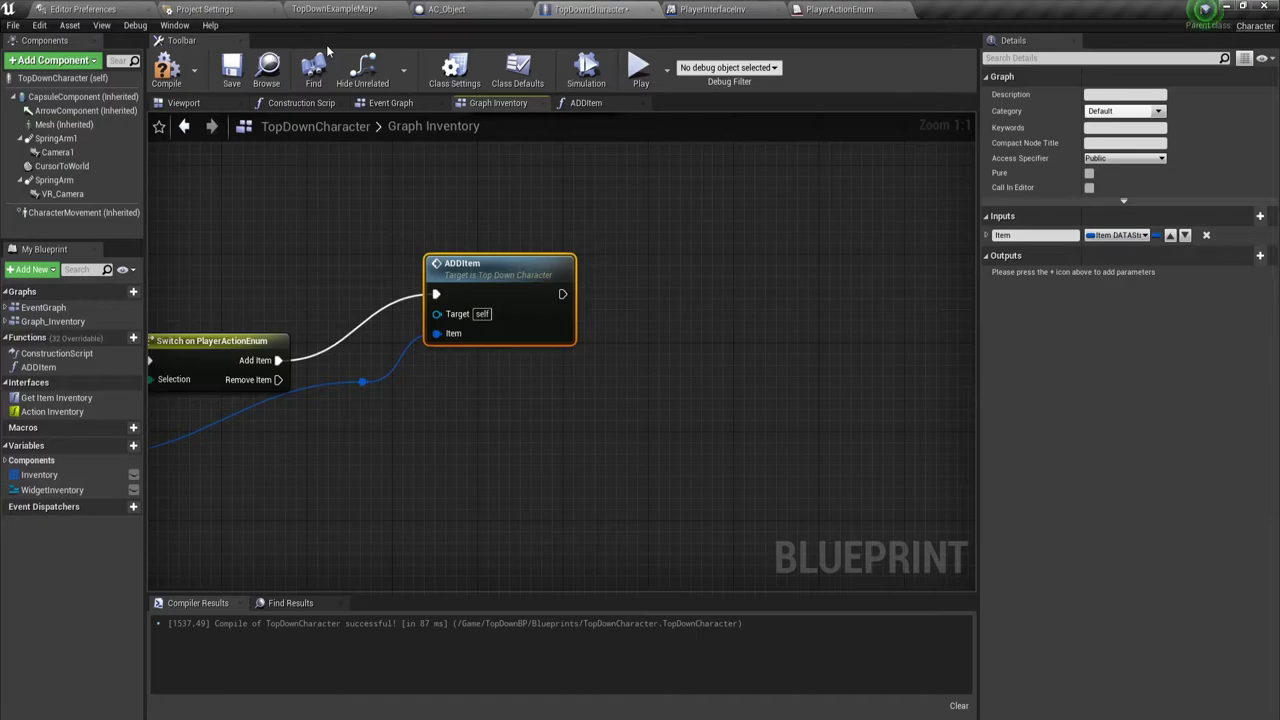
{"action": "left_click", "coordinate": [474, 8]}
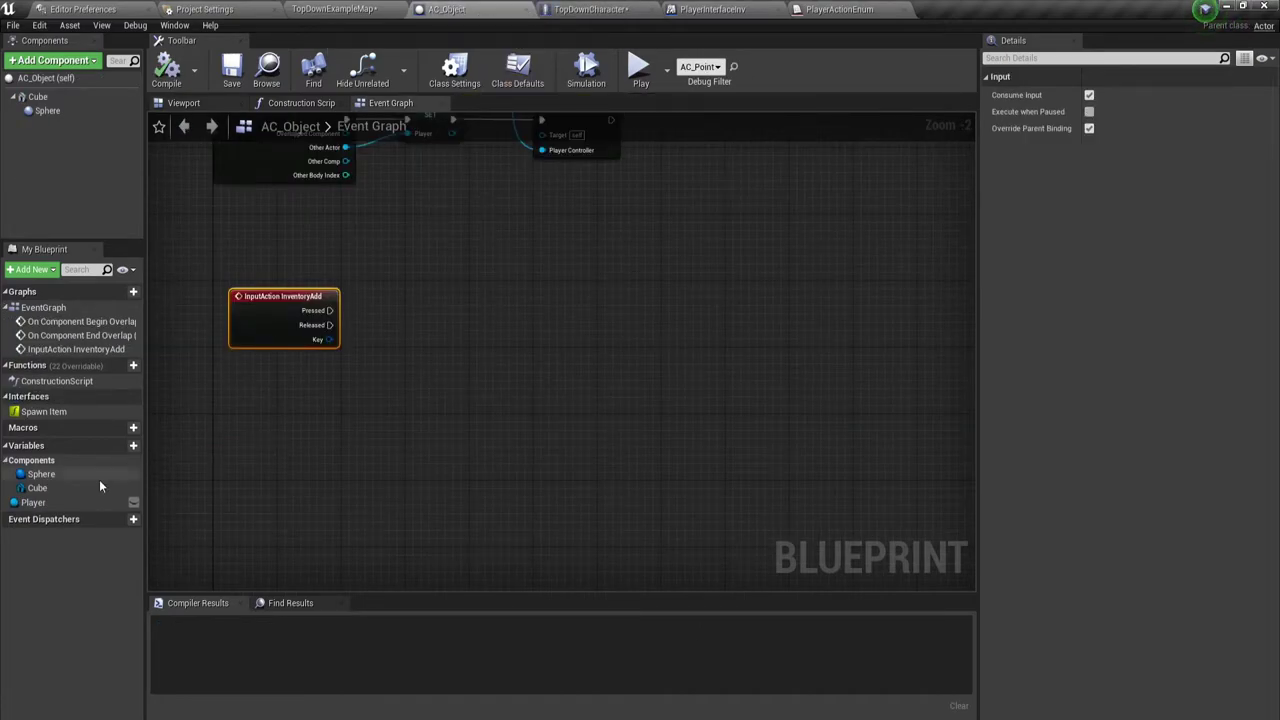
{"action": "left_click", "coordinate": [608, 8]}
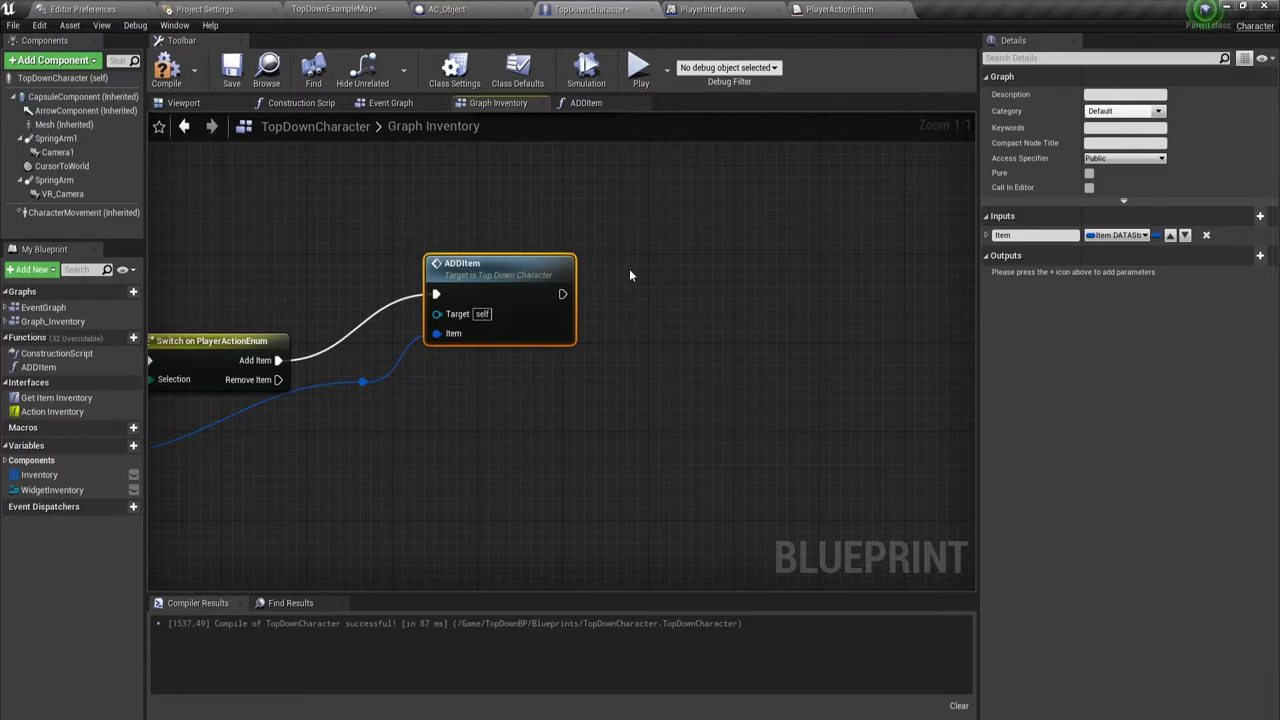
{"action": "left_click_drag", "start_coordinate": [431, 224], "coordinate": [620, 397]}
{"action": "right_click_drag", "start_coordinate": [584, 299], "coordinate": [652, 267]}
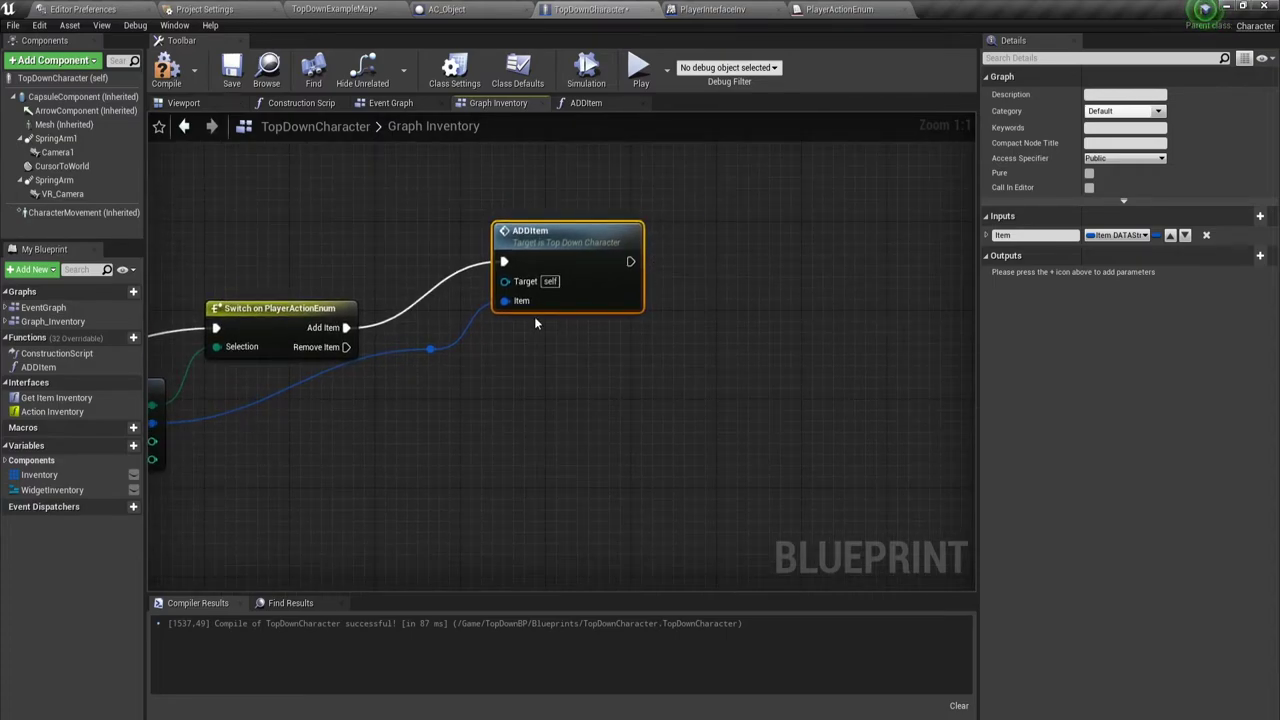
{"action": "right_click_drag", "start_coordinate": [577, 262], "coordinate": [578, 220]}
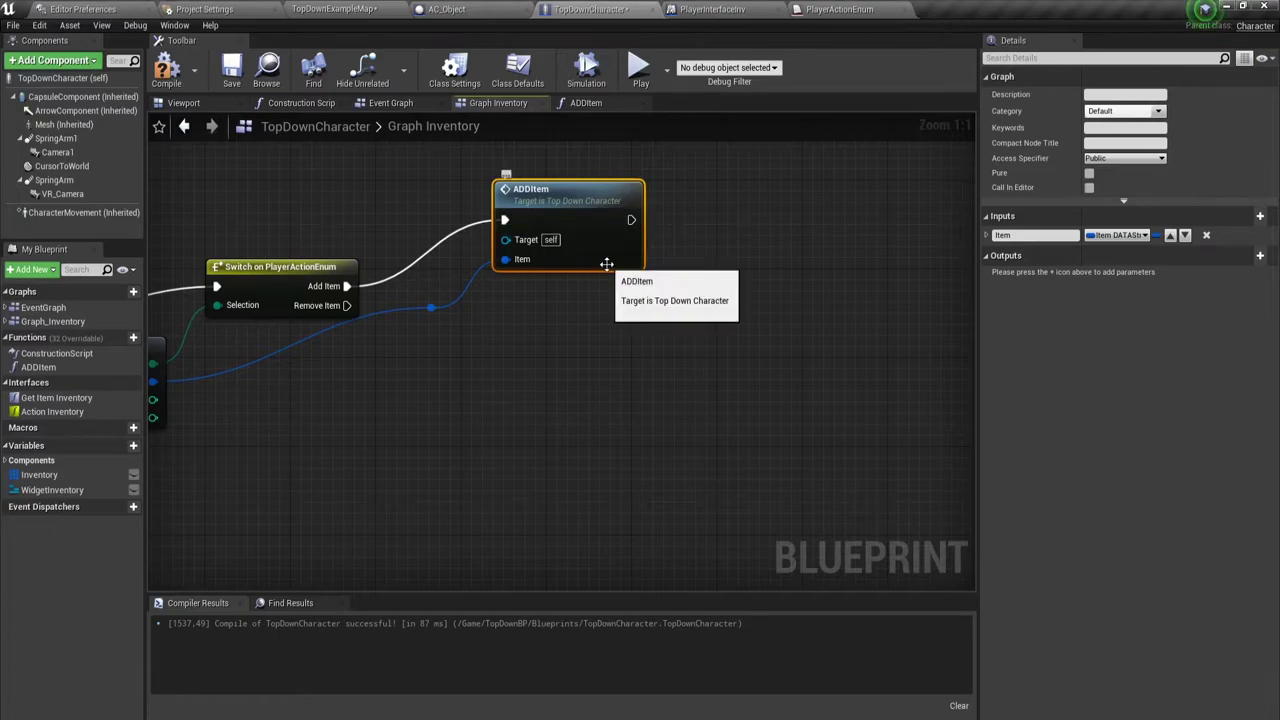
- Promote ADDItem's Item input to a local variable, creating a SET node
{"action": "left_click", "coordinate": [586, 105]}
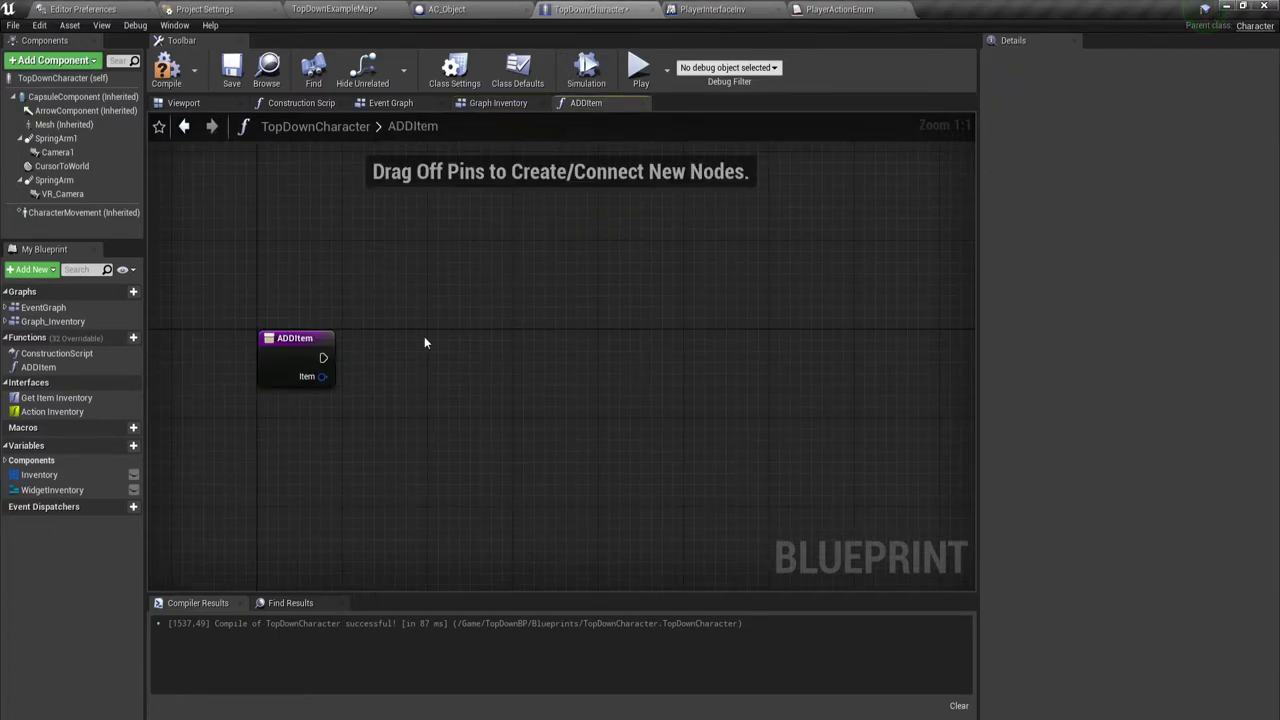
{"action": "right_click_drag", "start_coordinate": [424, 336], "coordinate": [358, 305]}
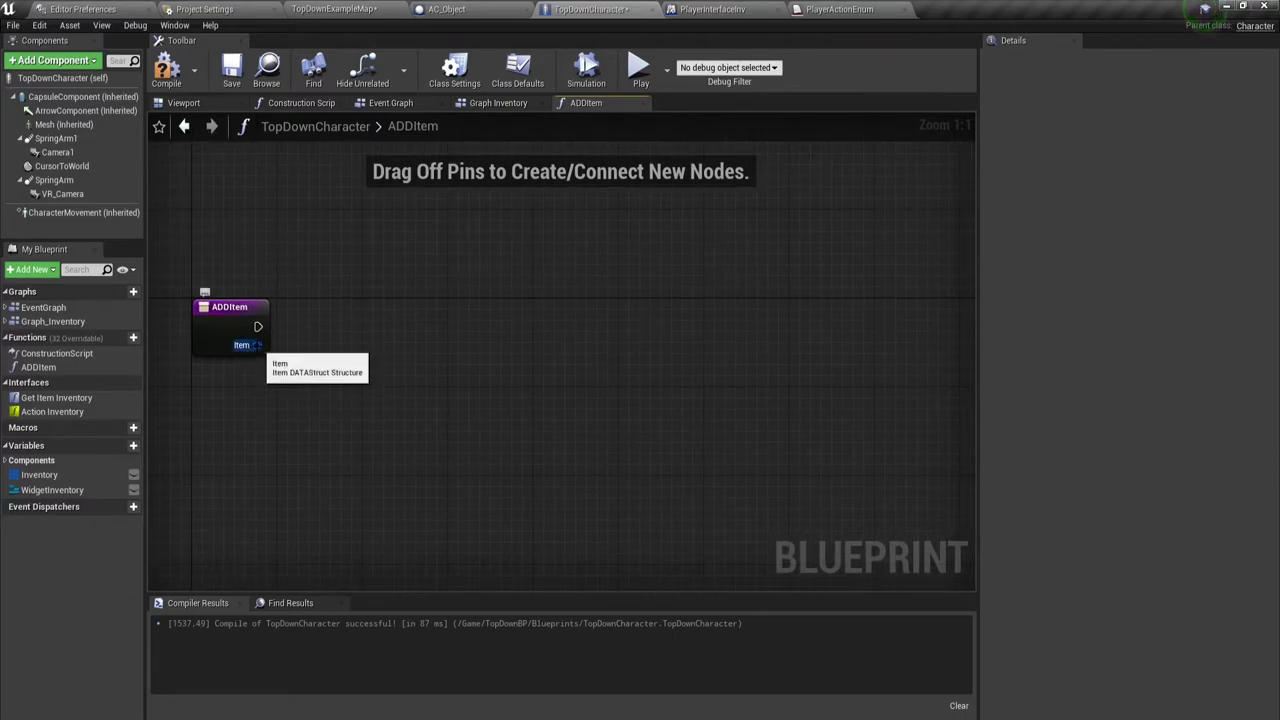
{"action": "mouse_move", "coordinate": [194, 262]}
{"action": "left_mouse_down"}
{"action": "mouse_move", "coordinate": [280, 370]}
{"action": "mouse_move", "coordinate": [331, 347]}
{"action": "left_mouse_up"}
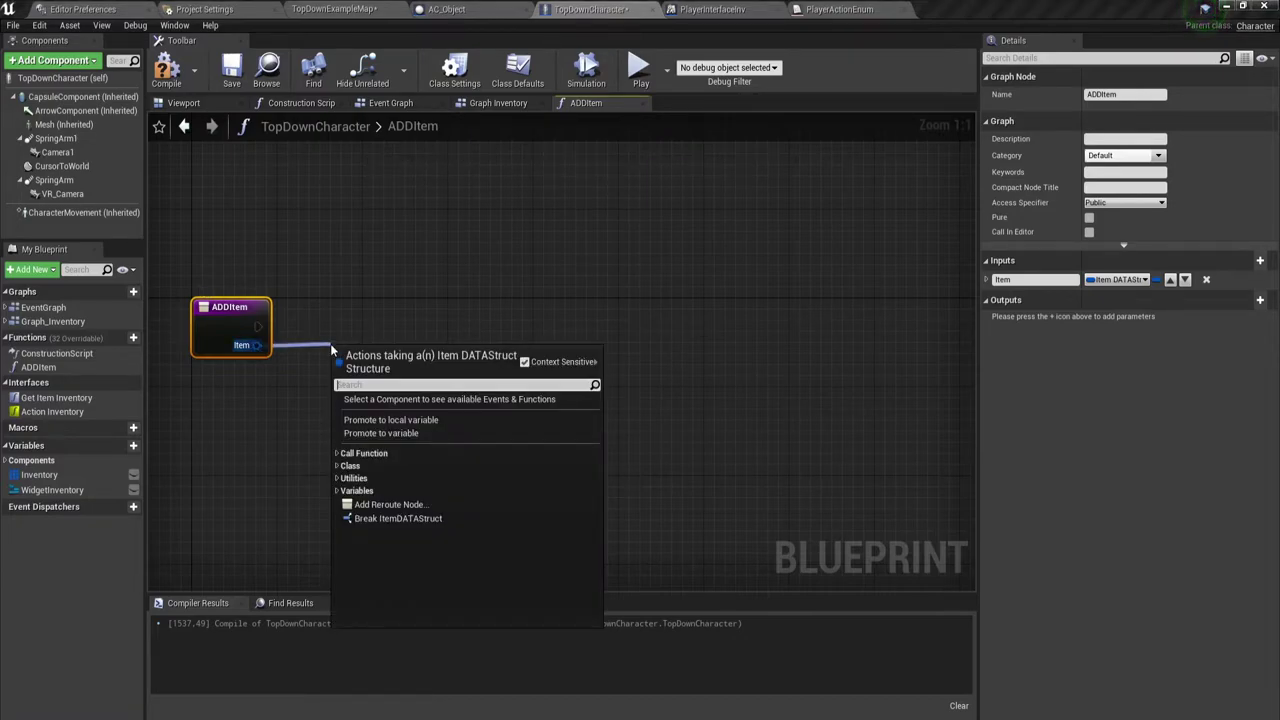
{"action": "left_click", "coordinate": [372, 422]}
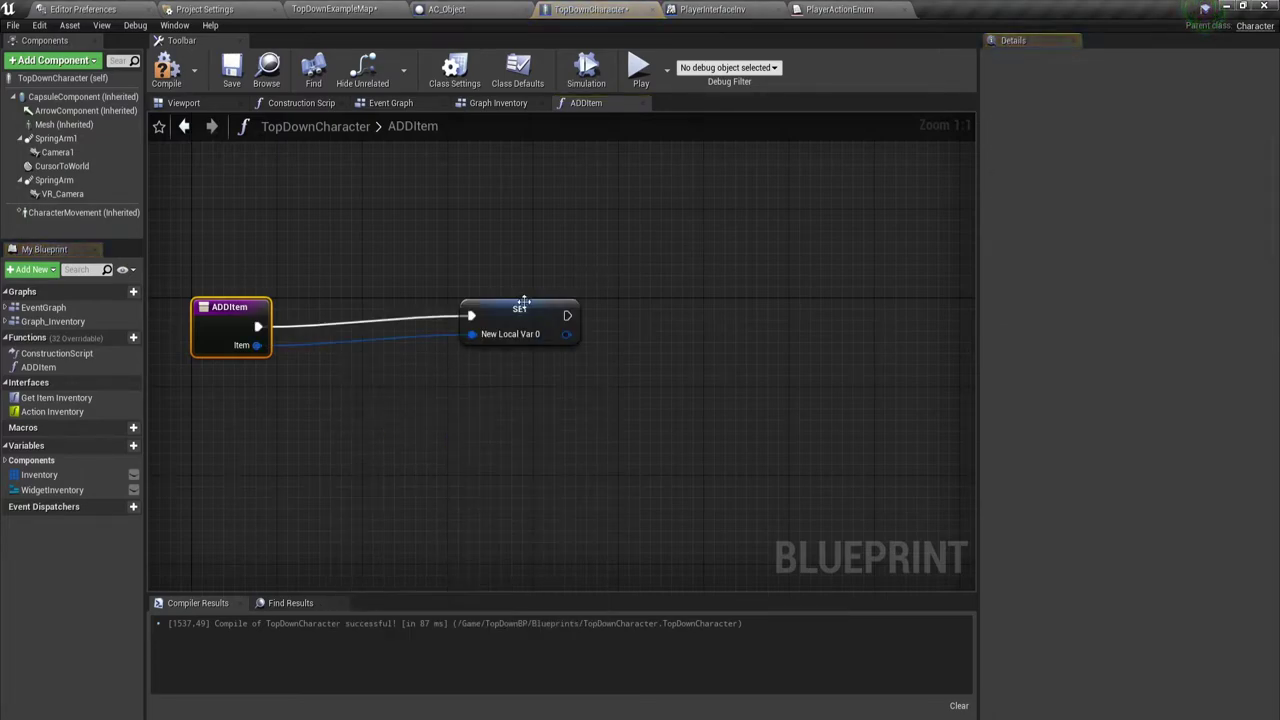
{"action": "left_click_drag", "start_coordinate": [433, 309], "coordinate": [361, 321]}
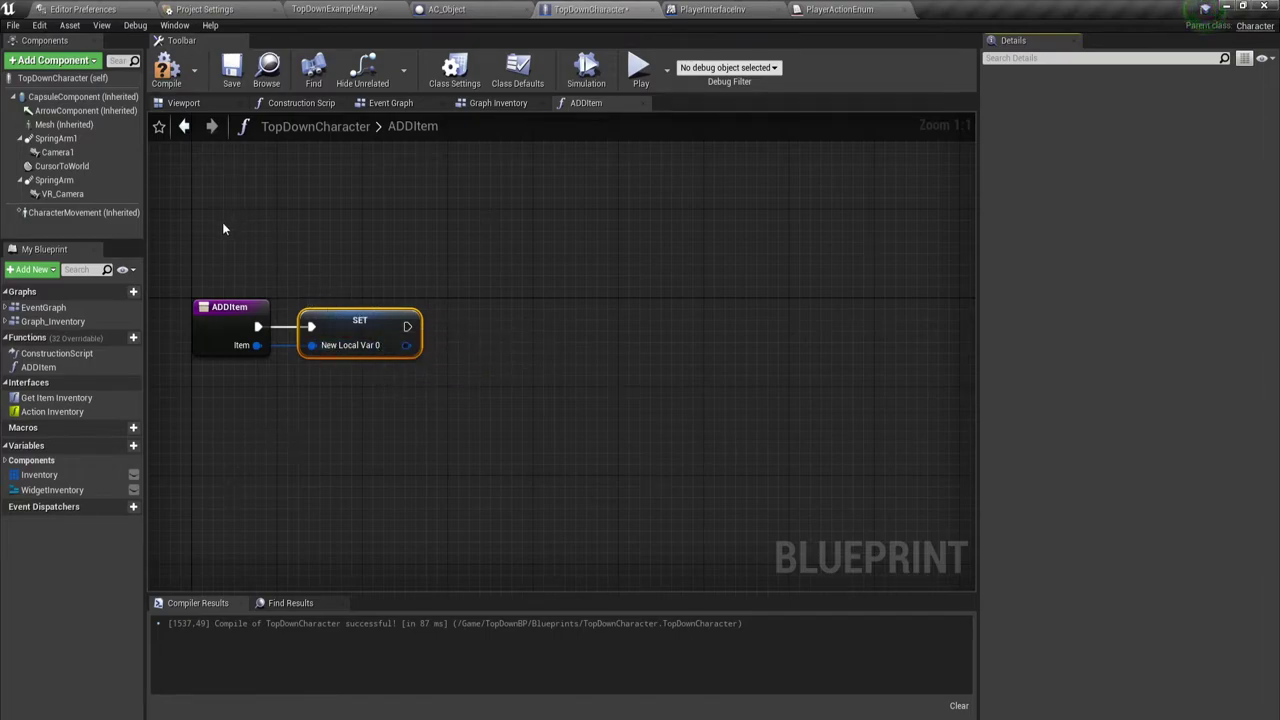
{"action": "left_click_drag", "start_coordinate": [213, 236], "coordinate": [474, 374]}
{"action": "left_click", "coordinate": [387, 326]}
{"action": "left_click", "coordinate": [464, 427]}
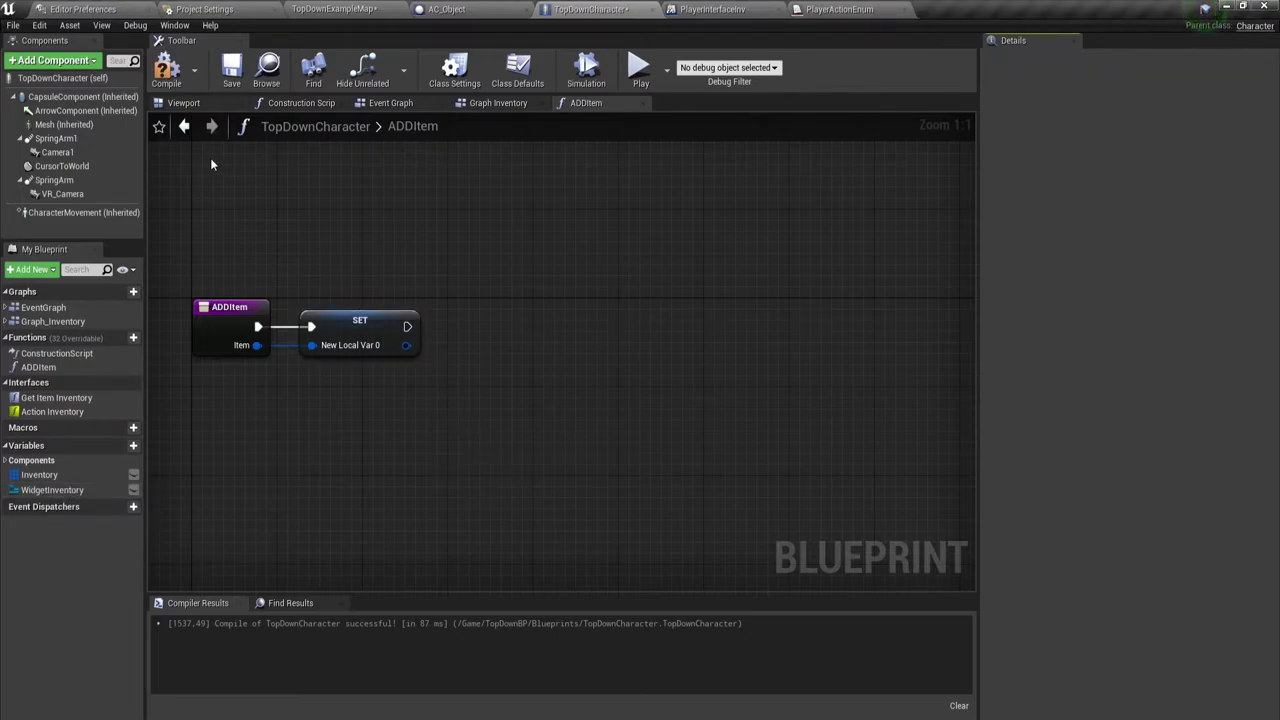
- Compile, then rename the local variable NewLocalVar_0 to LocItem
{"action": "left_click", "coordinate": [166, 68]}
{"action": "left_click", "coordinate": [338, 328]}
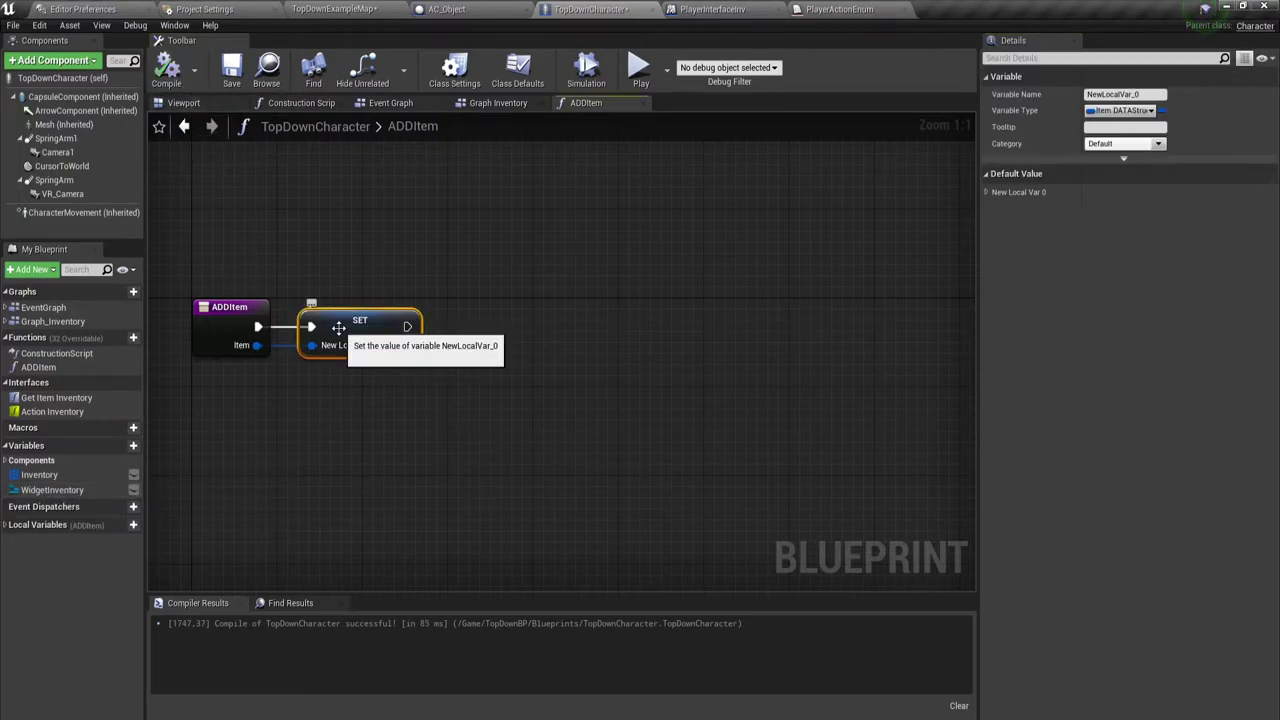
{"action": "left_click", "coordinate": [30, 524]}
{"action": "left_click", "coordinate": [45, 541]}
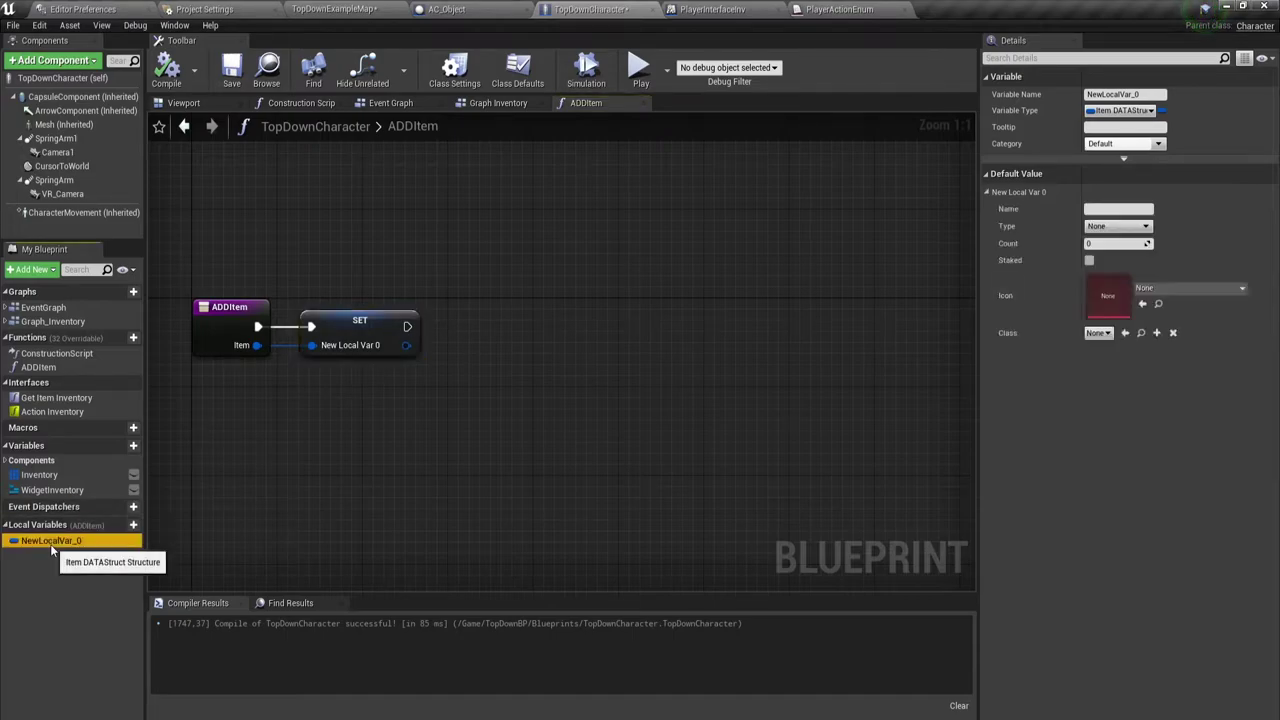
{"action": "left_click", "coordinate": [1150, 94]}
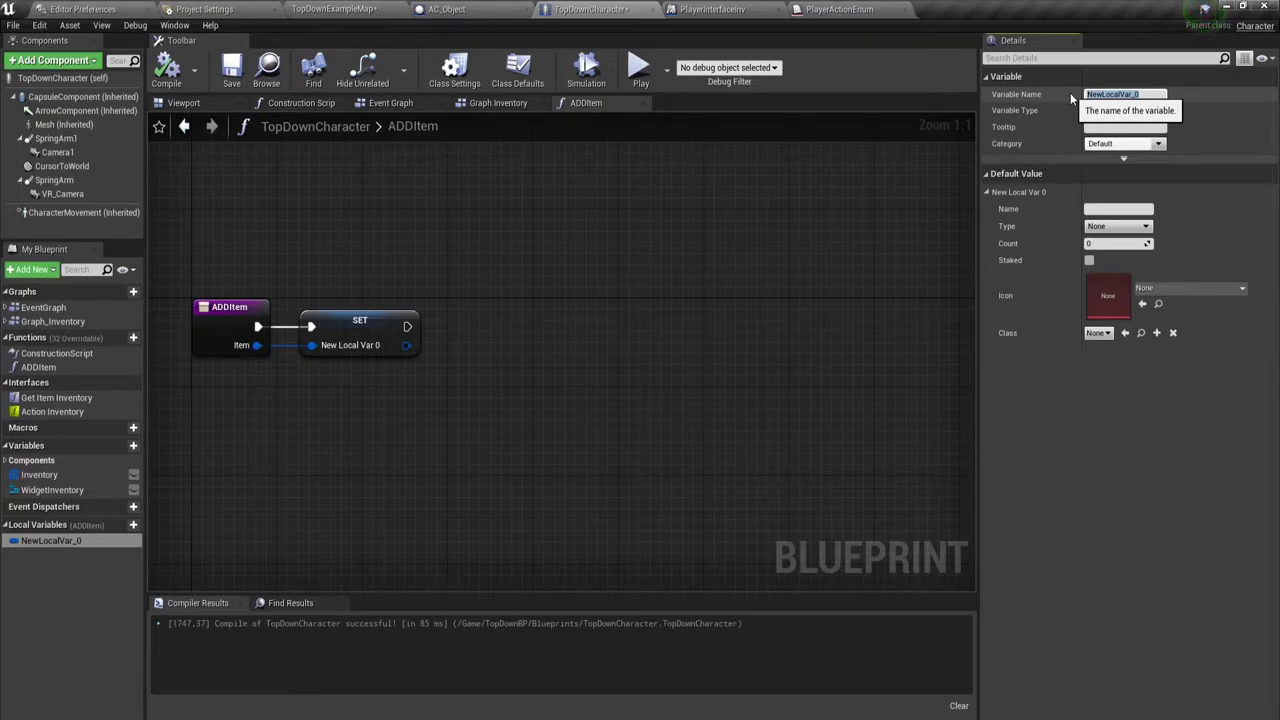
{"action": "type", "text": "Loc"}
{"action": "type", "text": "Item"}
{"action": "key", "text": "Return"}
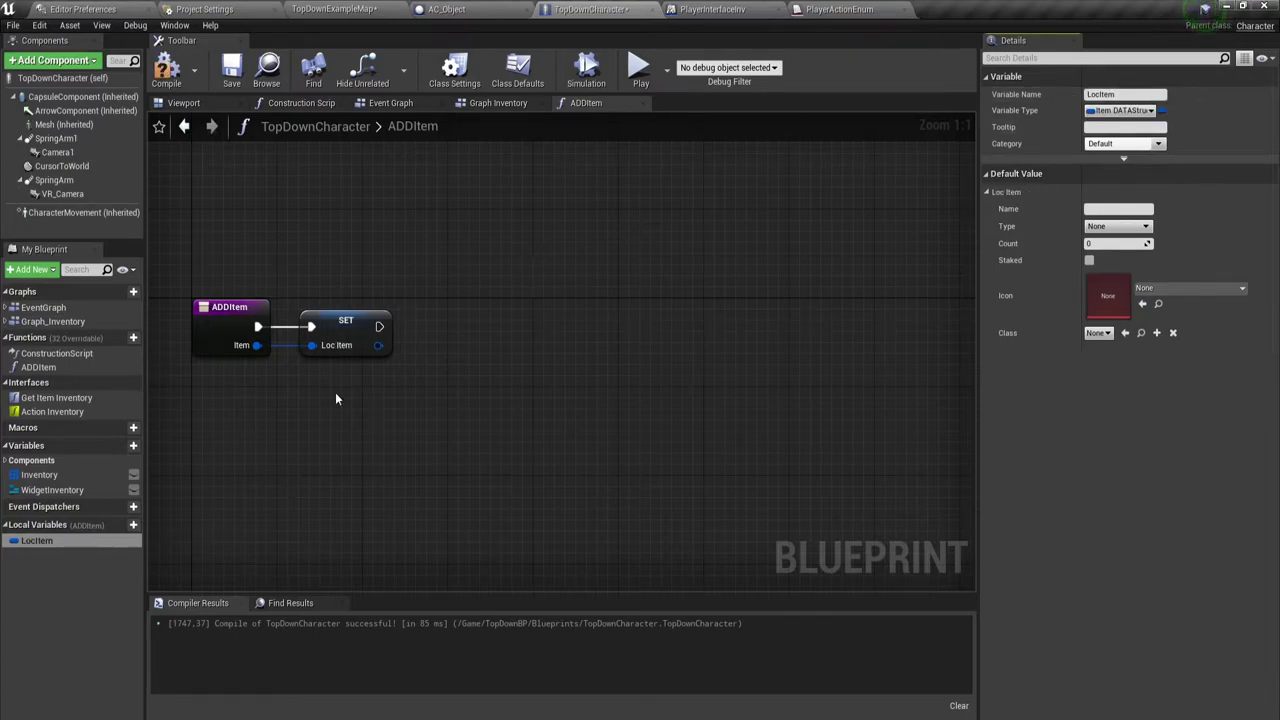
- Add a Sequence node after the SET node
{"action": "left_click_drag", "start_coordinate": [379, 326], "coordinate": [469, 332]}
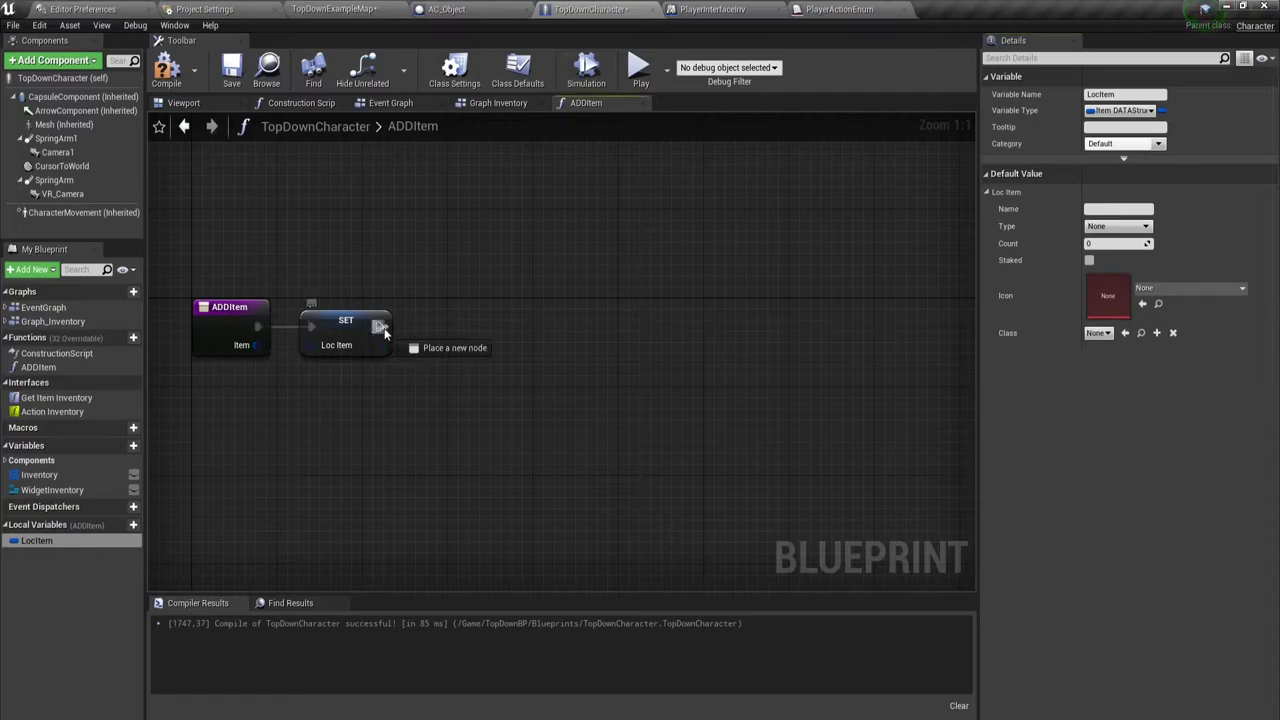
{"action": "type", "text": "se"}
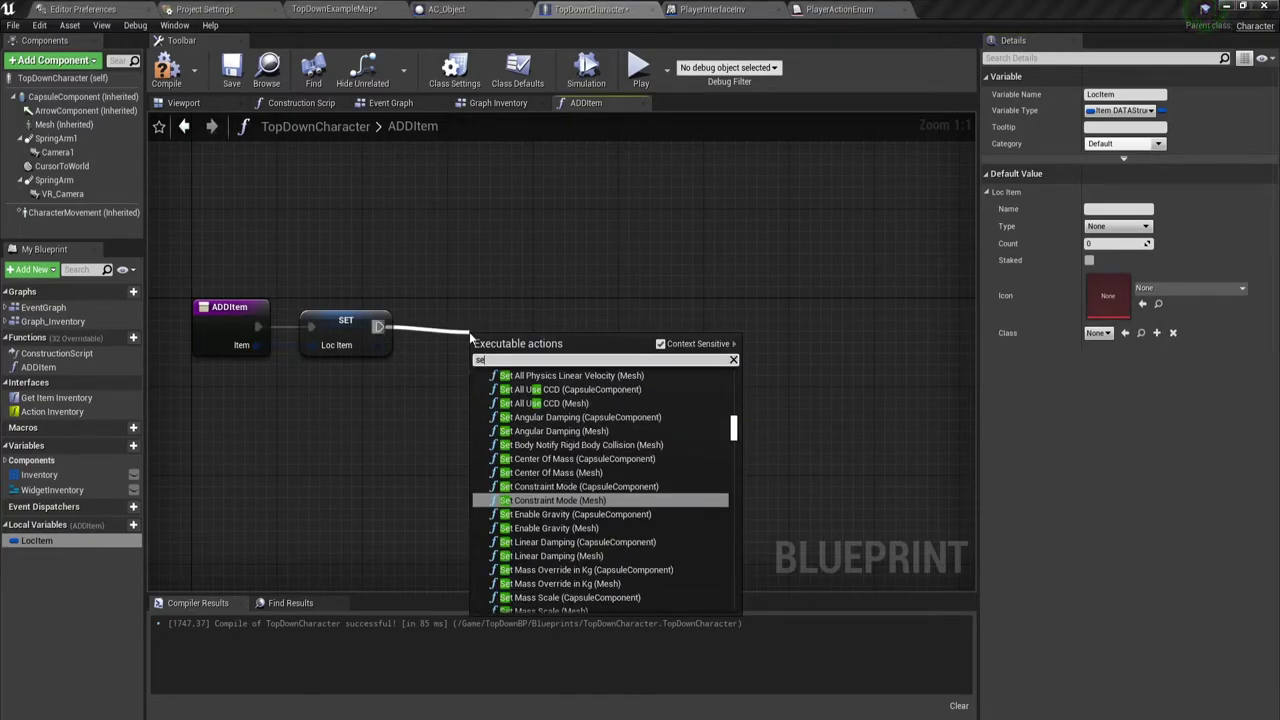
{"action": "type", "text": "q"}
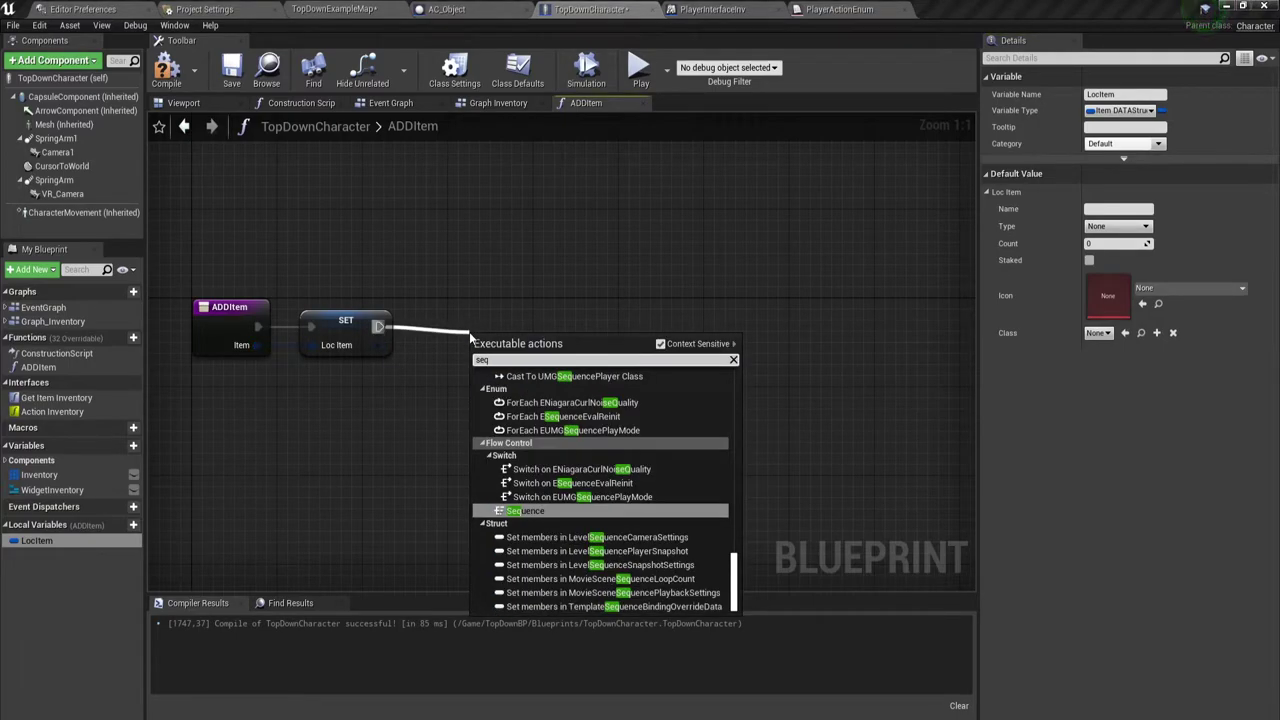
{"action": "key", "text": "Return"}
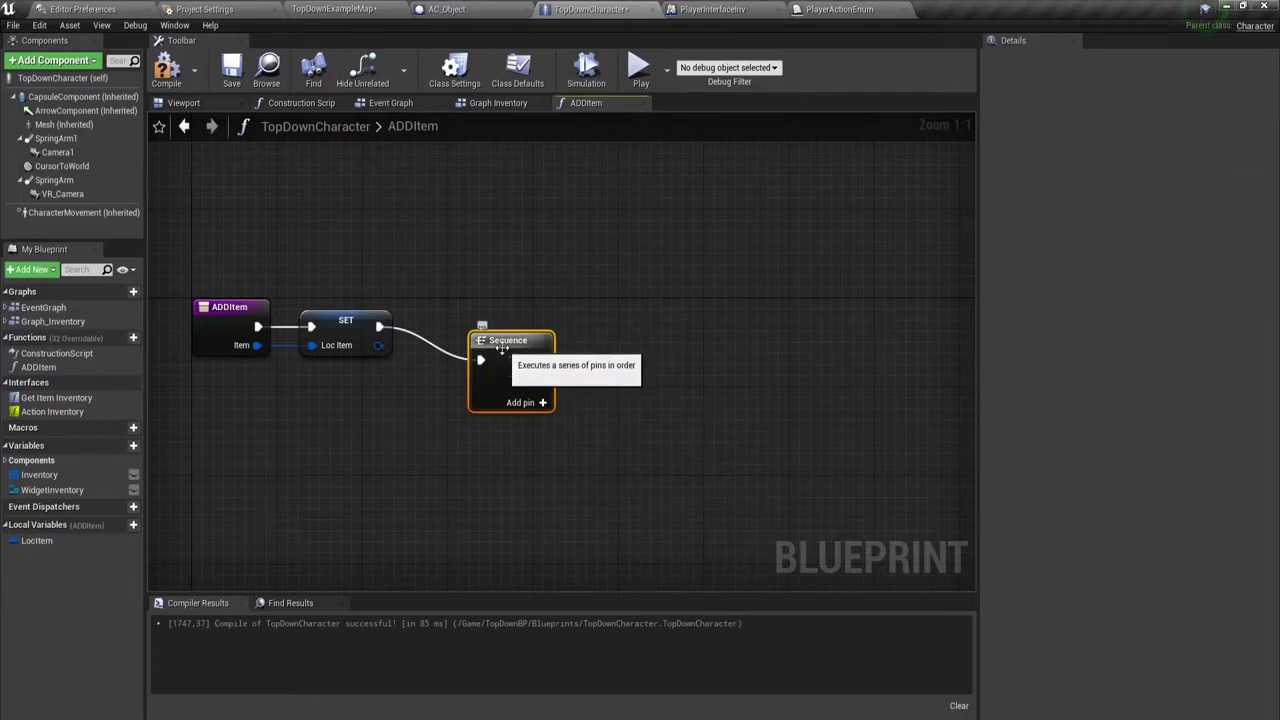
{"action": "left_click_drag", "start_coordinate": [502, 347], "coordinate": [456, 311]}
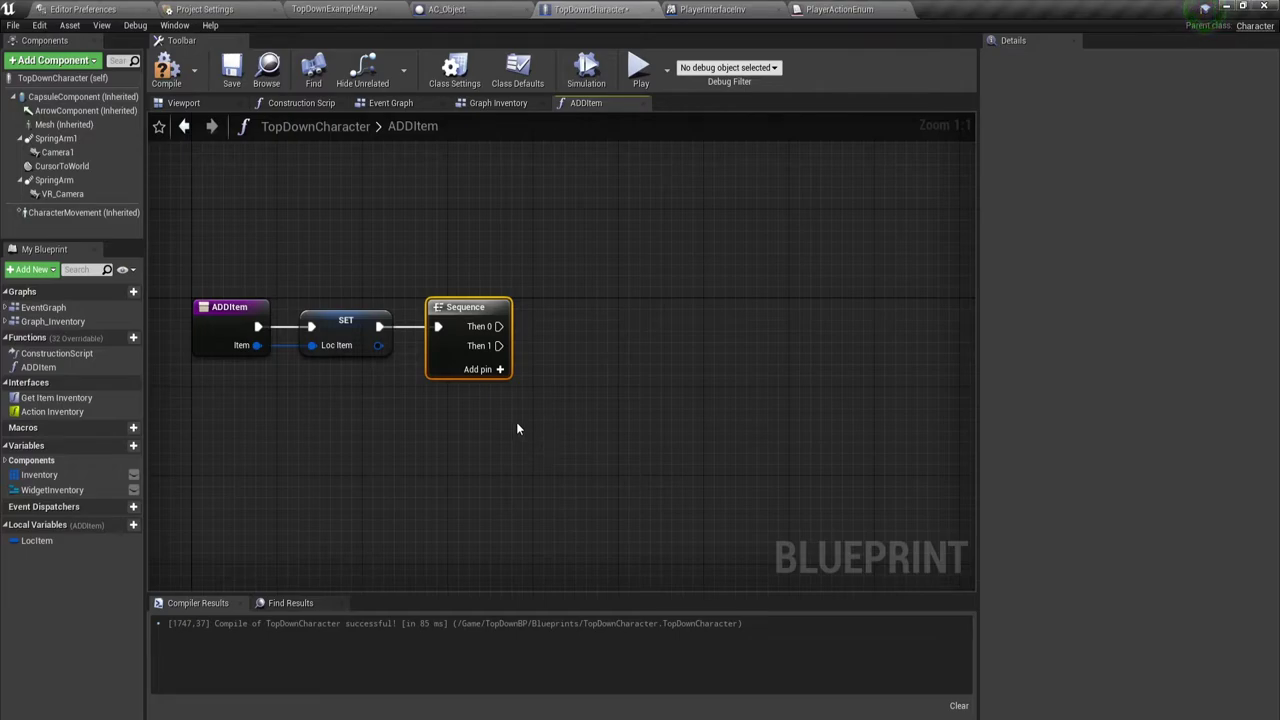
{"action": "right_click_drag", "start_coordinate": [581, 337], "coordinate": [517, 397]}
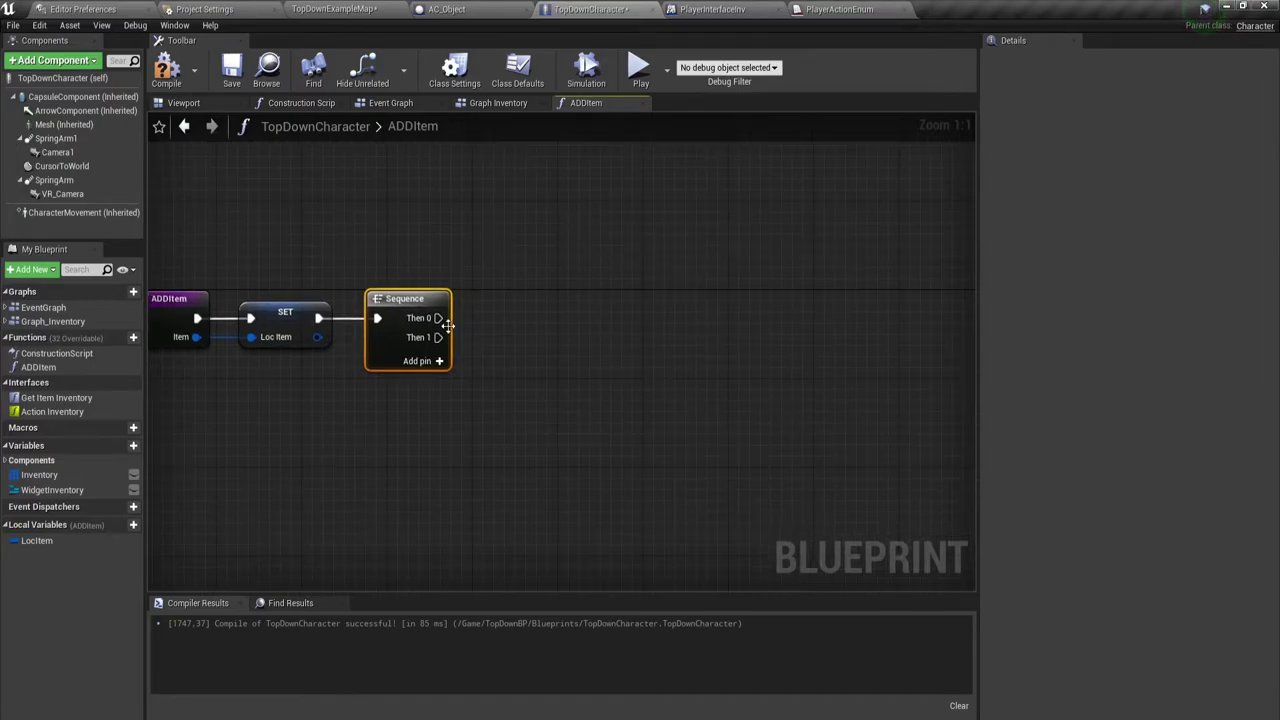
{"action": "right_click_drag", "start_coordinate": [509, 354], "coordinate": [500, 354]}
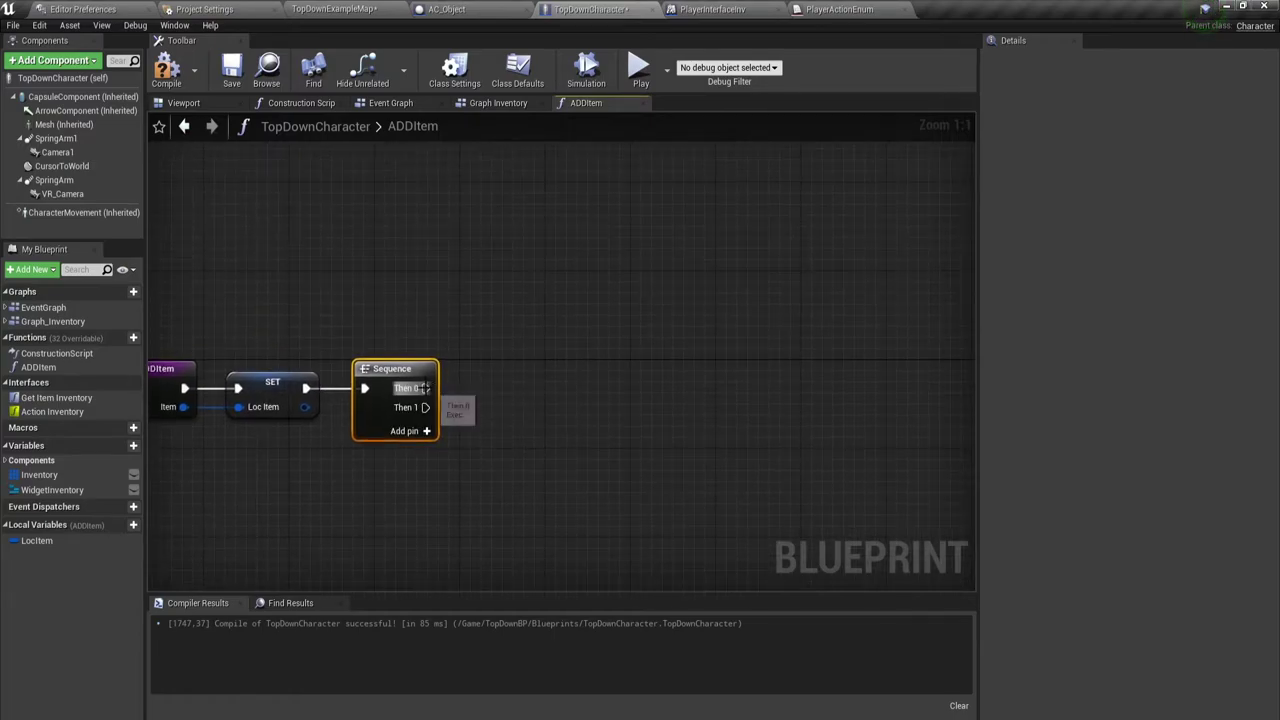
- Add a Branch node on the Sequence's Then 0 output
{"action": "left_click_drag", "start_coordinate": [426, 387], "coordinate": [489, 241]}
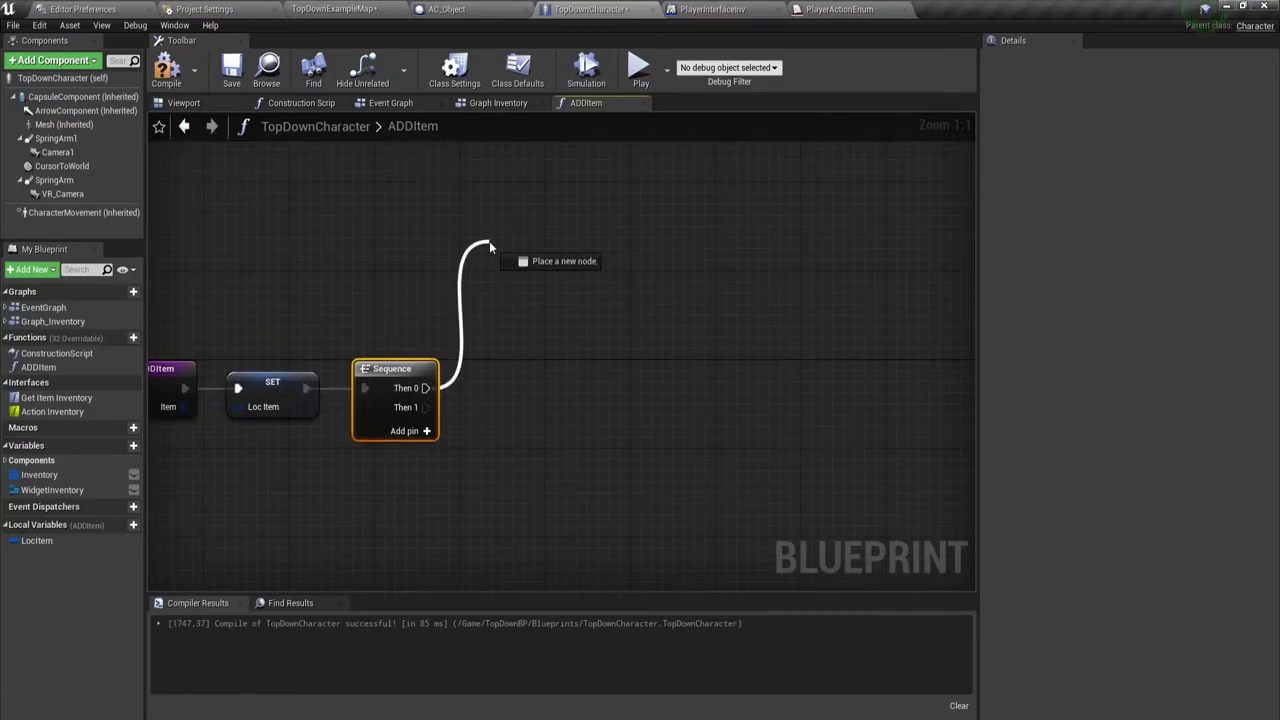
{"action": "left_click_drag", "start_coordinate": [489, 241], "coordinate": [536, 243]}
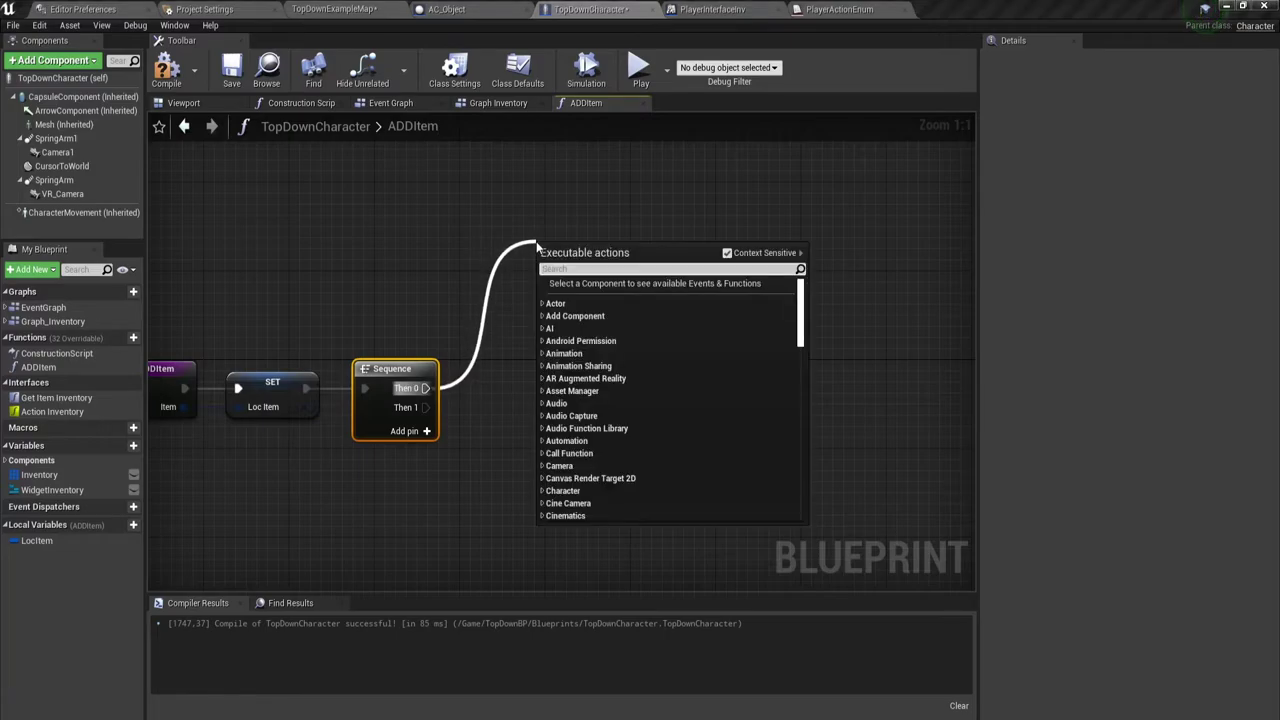
{"action": "type", "text": "bra"}
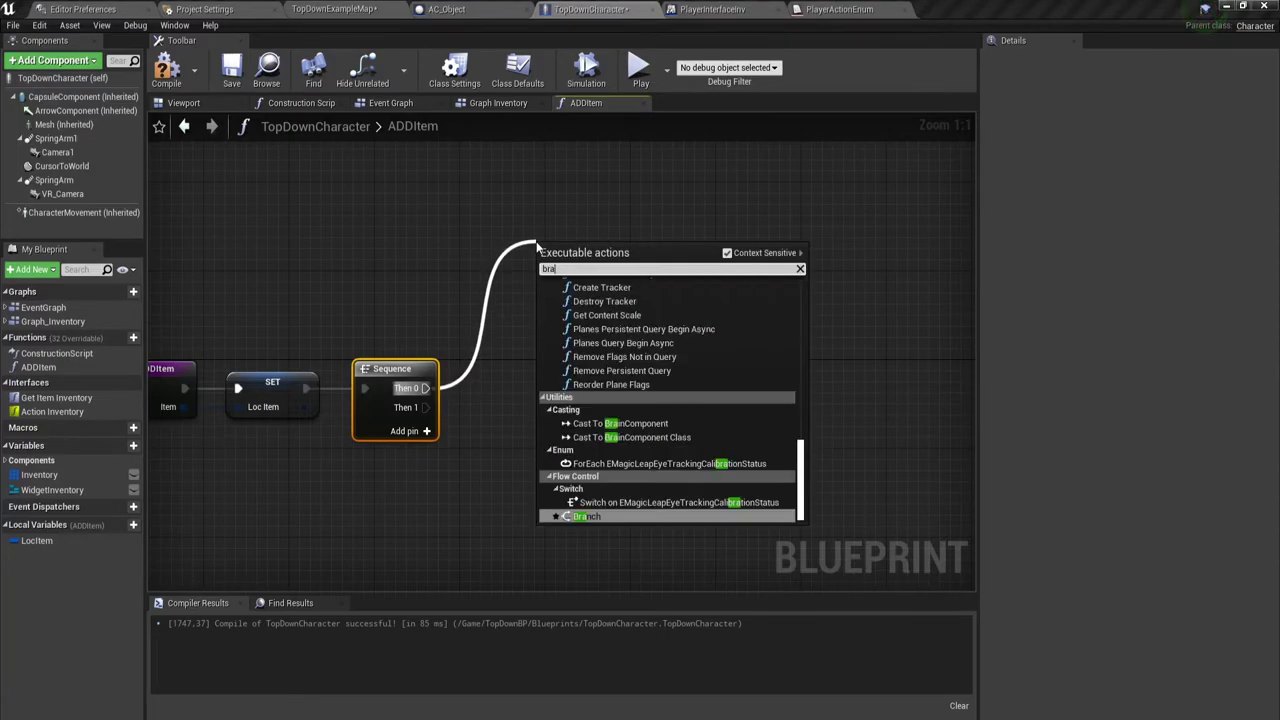
{"action": "left_click", "coordinate": [594, 517]}
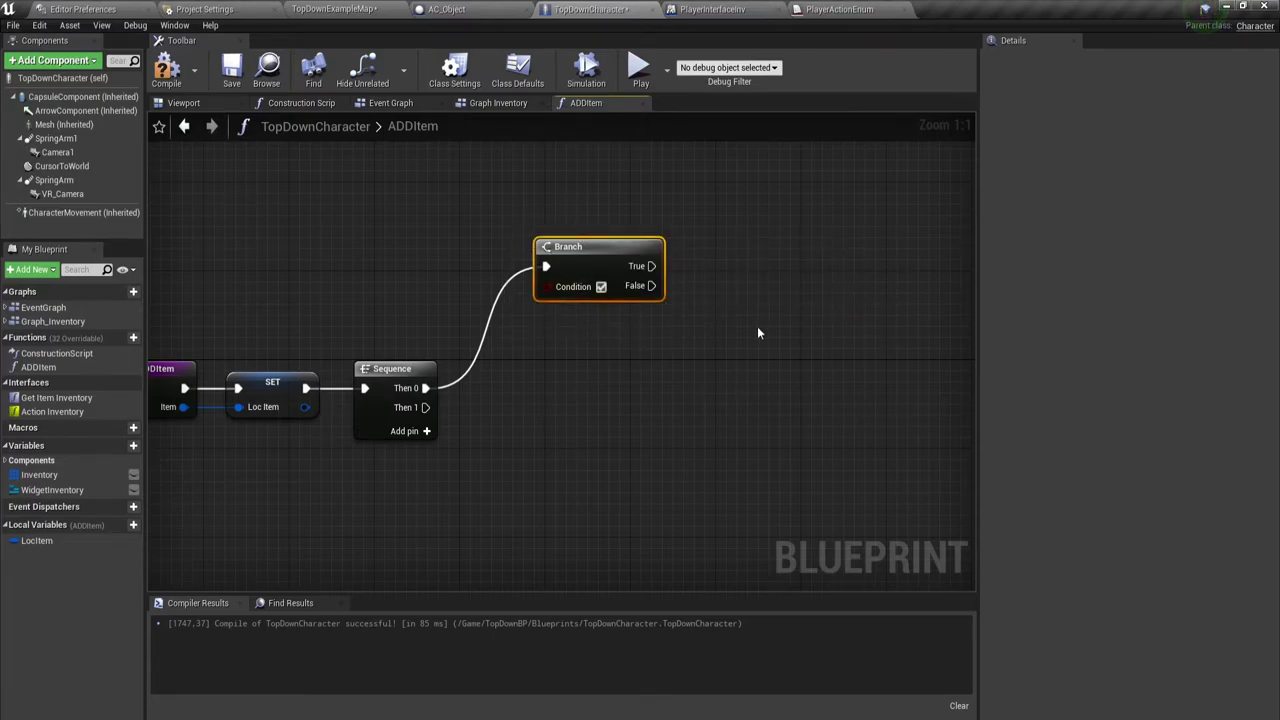
{"action": "right_click_drag", "start_coordinate": [701, 346], "coordinate": [736, 353]}
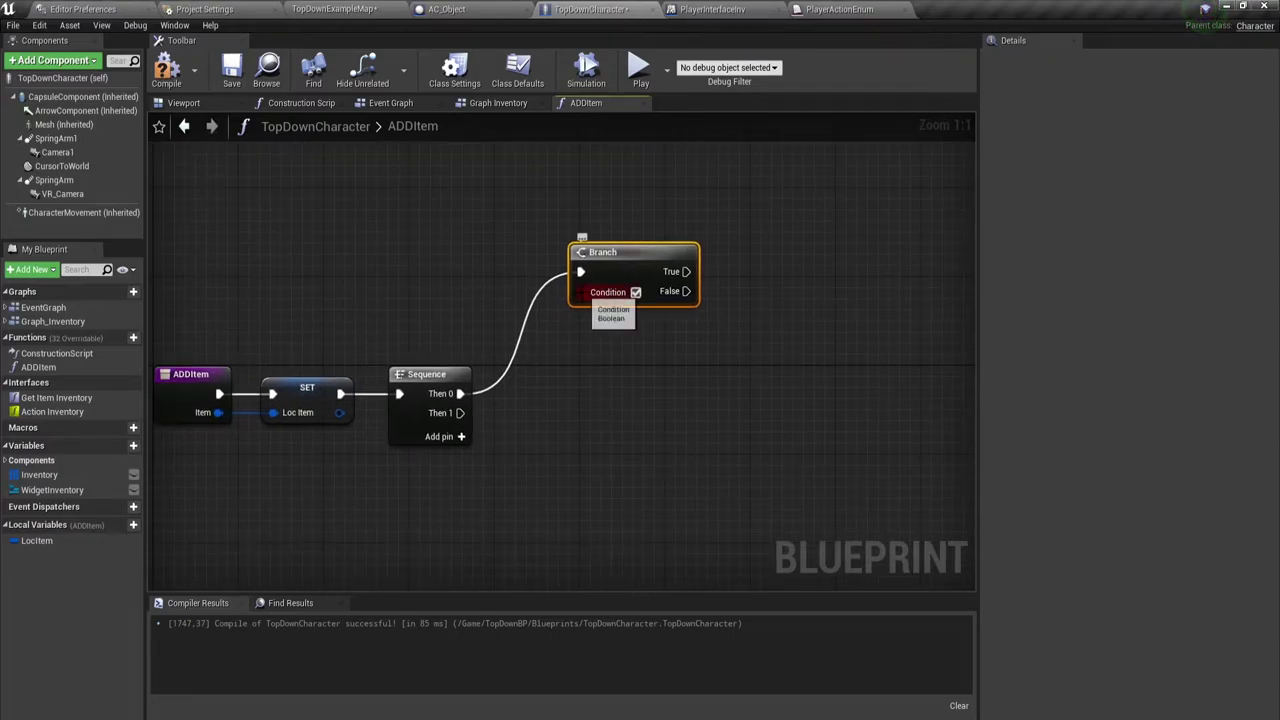
- Promote the Branch Condition to a variable named Loc, then delete it
{"action": "left_click_drag", "start_coordinate": [581, 292], "coordinate": [532, 294]}
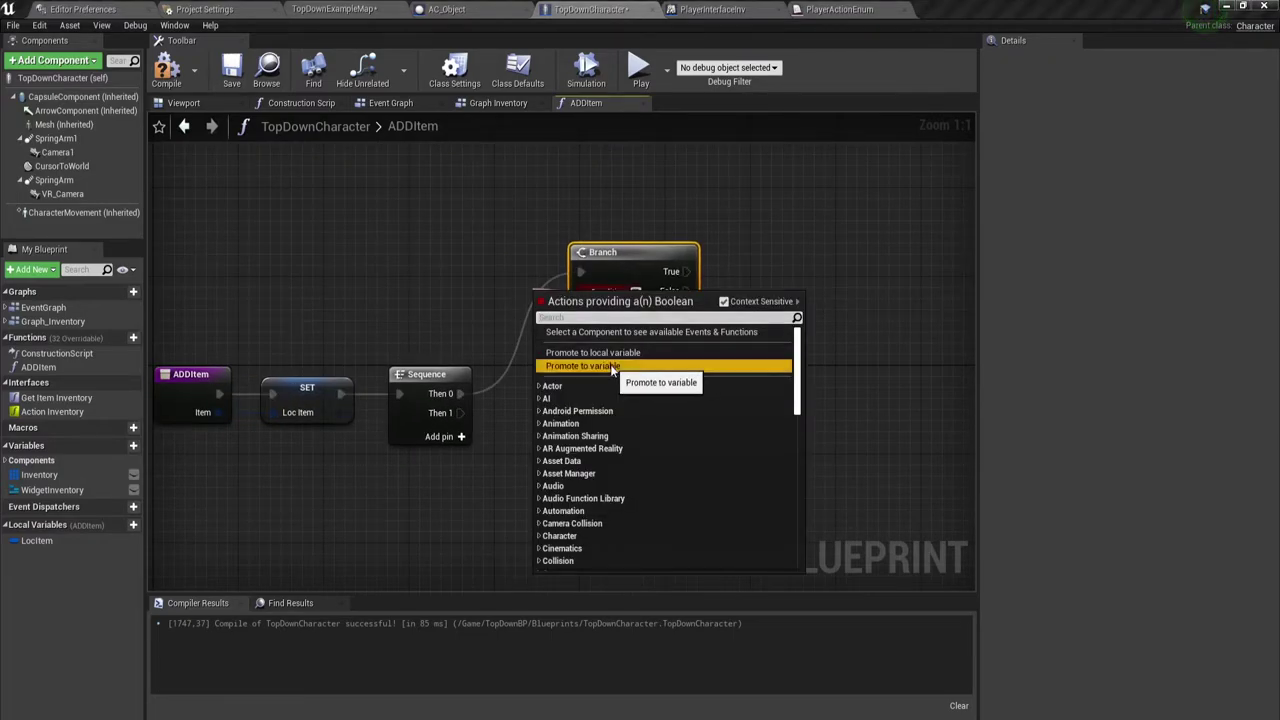
{"action": "left_click", "coordinate": [610, 366]}
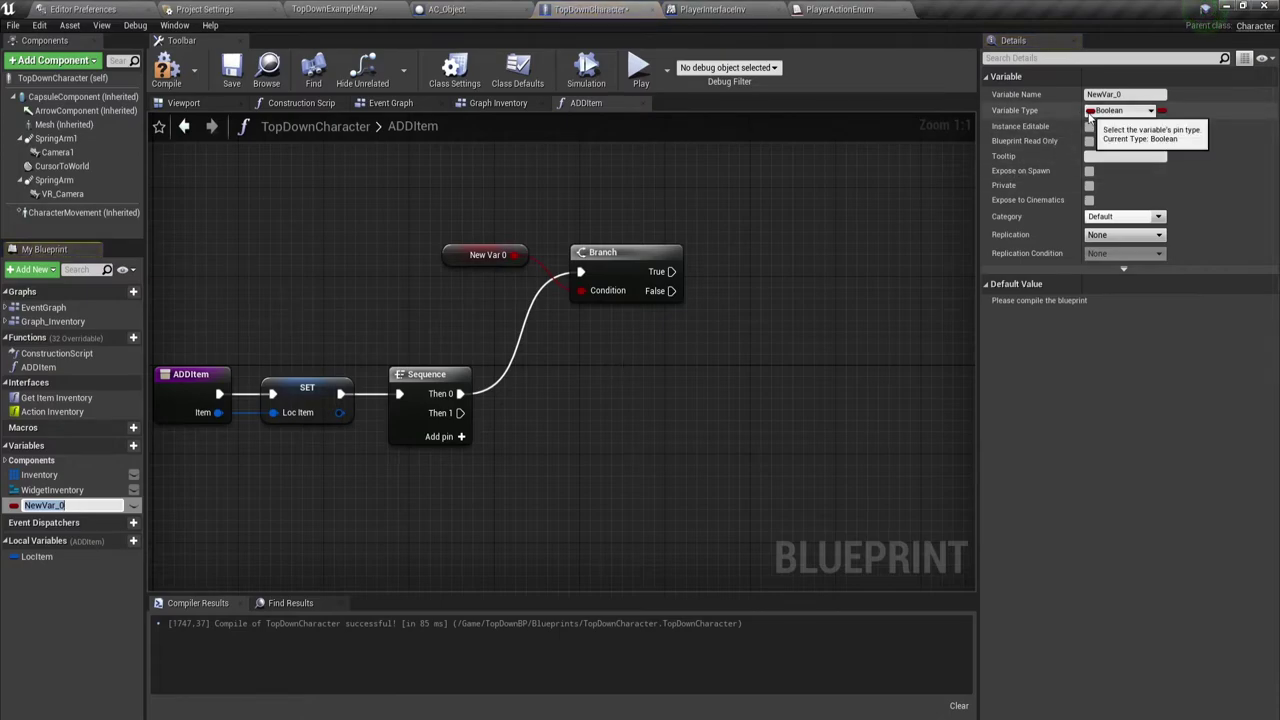
{"action": "type", "text": "Loc"}
{"action": "key", "text": "Return"}
{"action": "left_click_drag", "start_coordinate": [415, 208], "coordinate": [466, 279]}
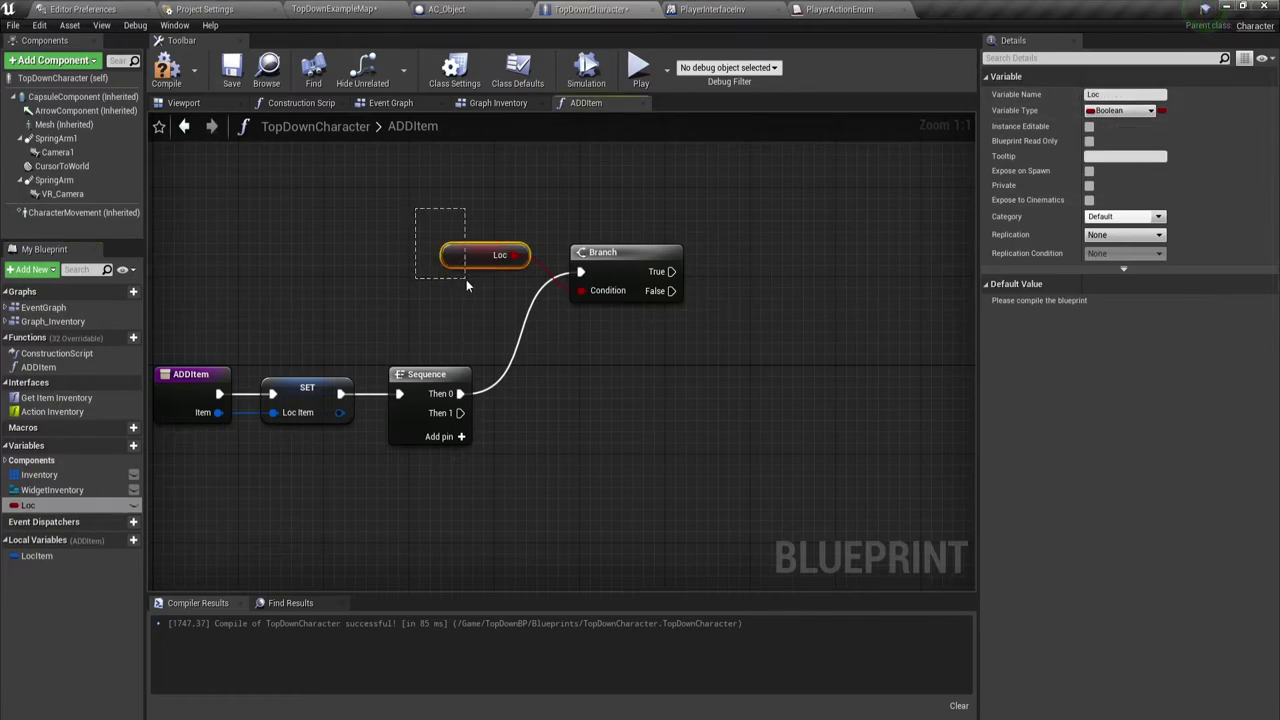
{"action": "key", "text": "Delete"}
{"action": "left_click", "coordinate": [28, 506]}
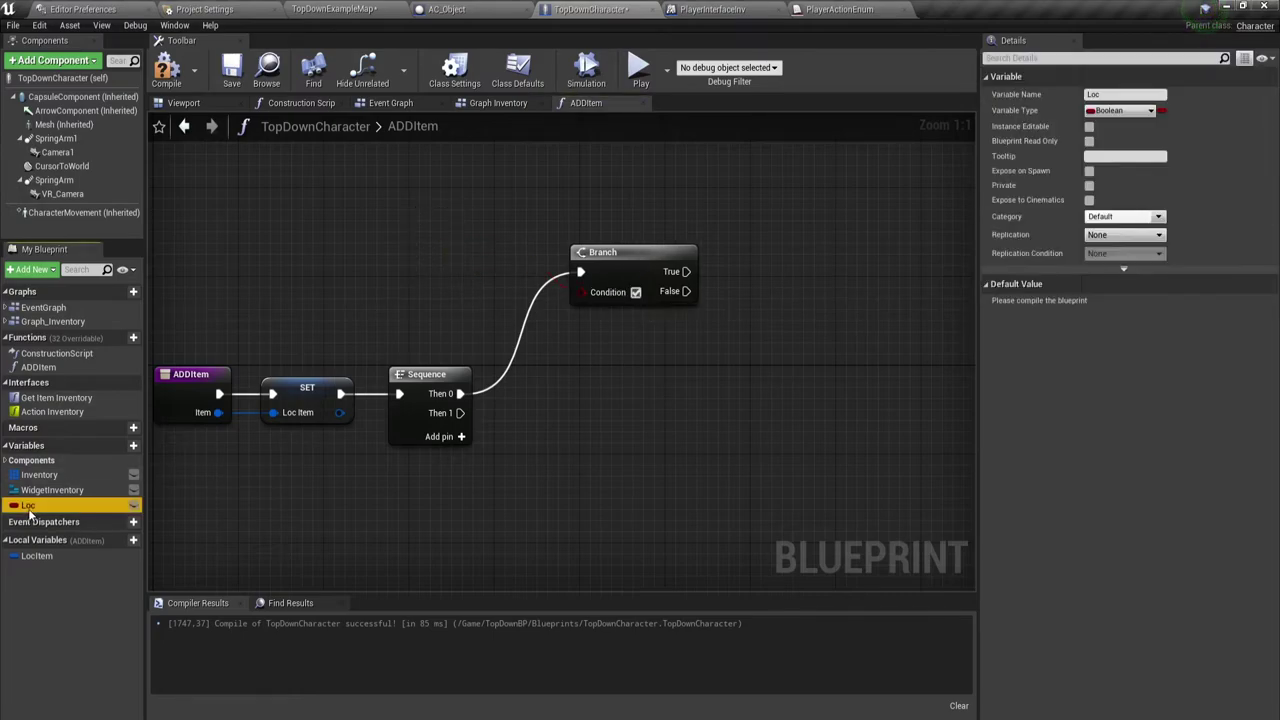
{"action": "key", "text": "Delete"}
- Promote the Branch Condition to a new local boolean named LocFullItem
{"action": "left_click_drag", "start_coordinate": [581, 292], "coordinate": [463, 268]}
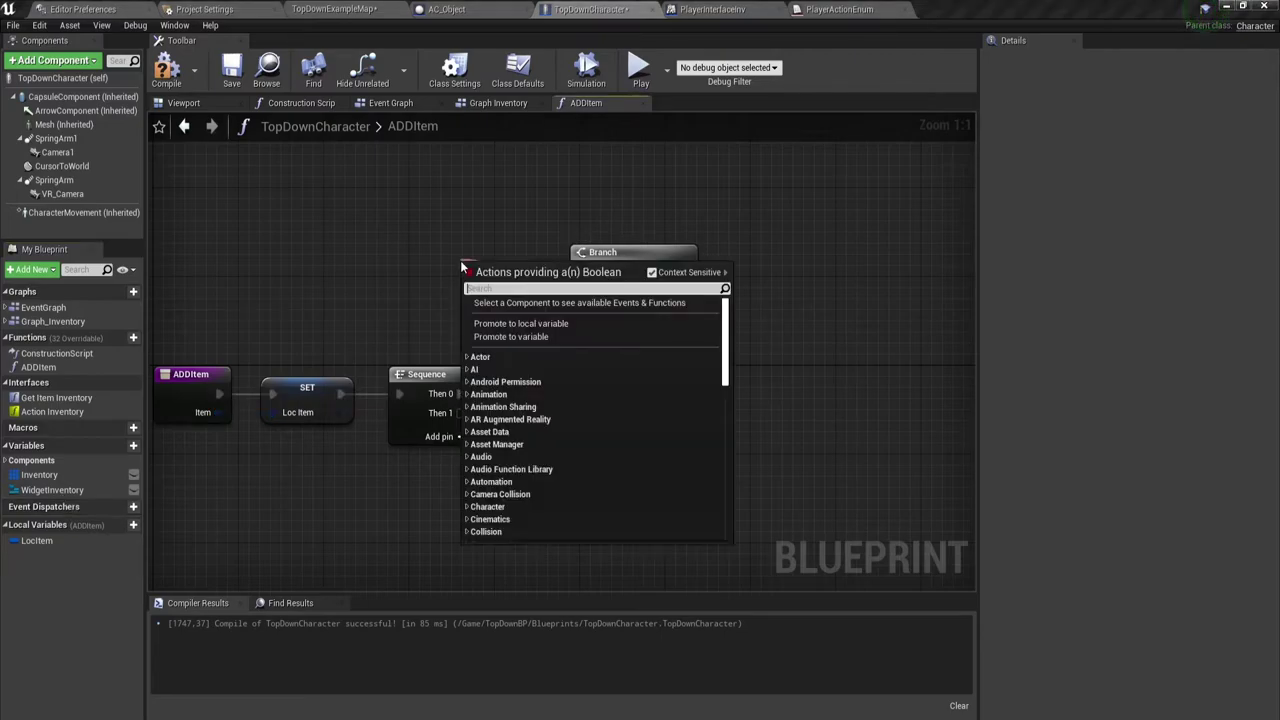
{"action": "left_click", "coordinate": [520, 323]}
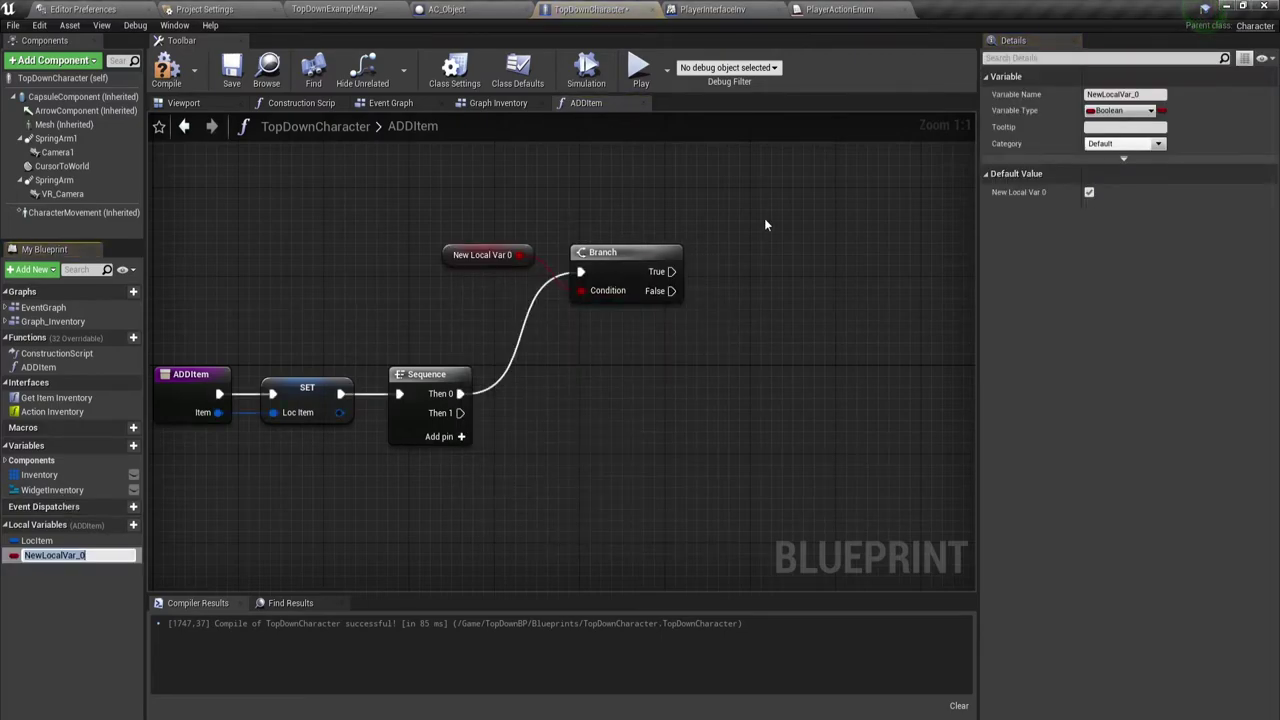
{"action": "type", "text": "Loc"}
{"action": "type", "text": "Fi"}
{"action": "type", "text": "u"}
{"action": "type", "text": "ll"}
{"action": "type", "text": "Item"}
{"action": "key", "text": "Return"}
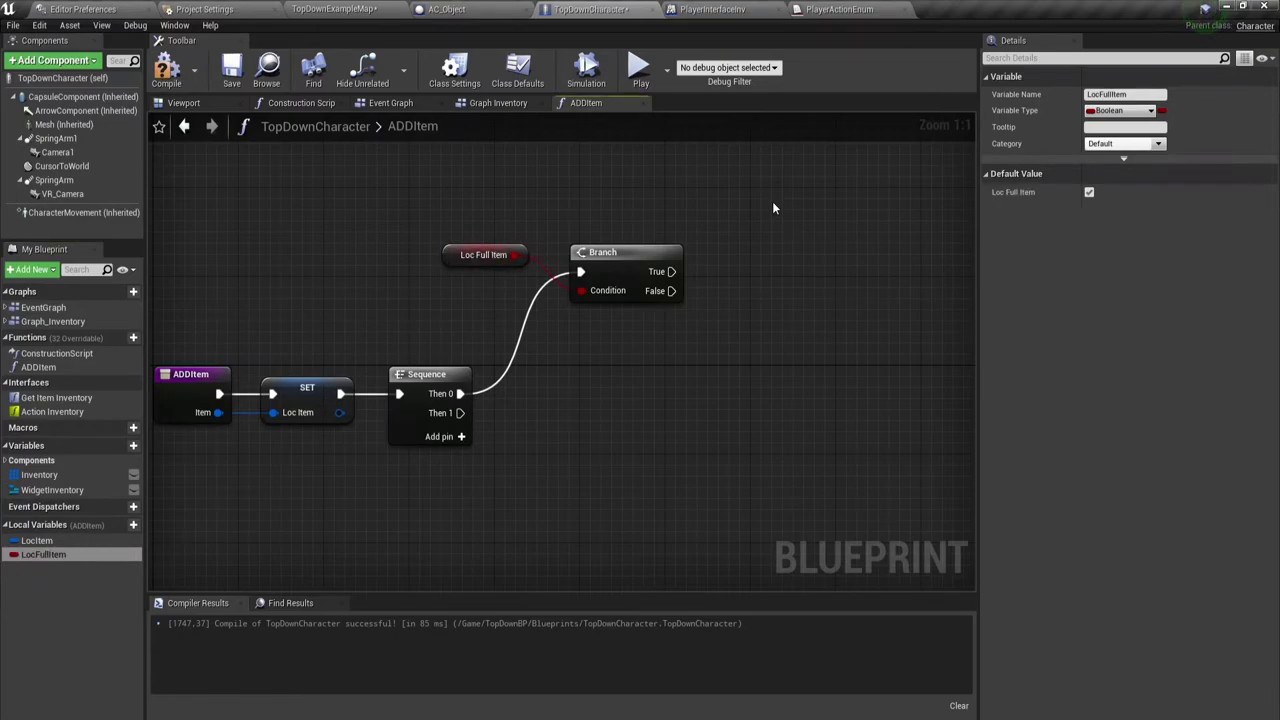
{"action": "left_click_drag", "start_coordinate": [465, 262], "coordinate": [475, 296]}
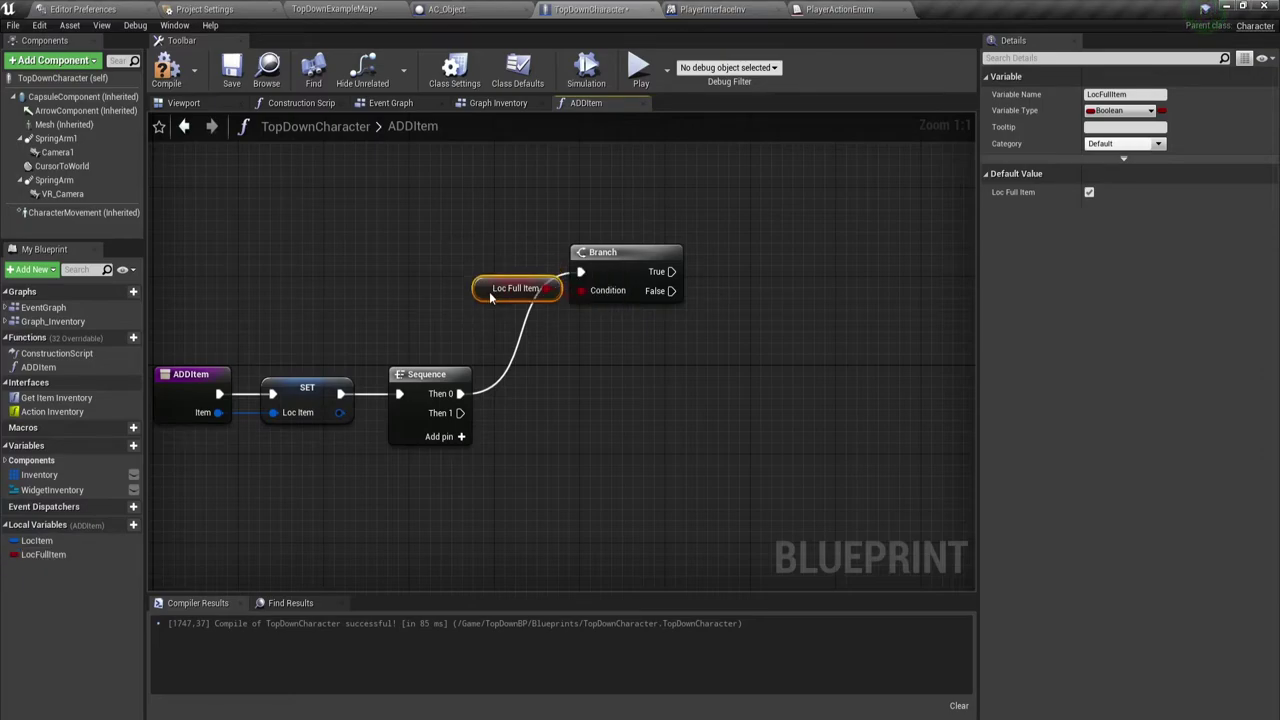
{"action": "left_click", "coordinate": [576, 329]}
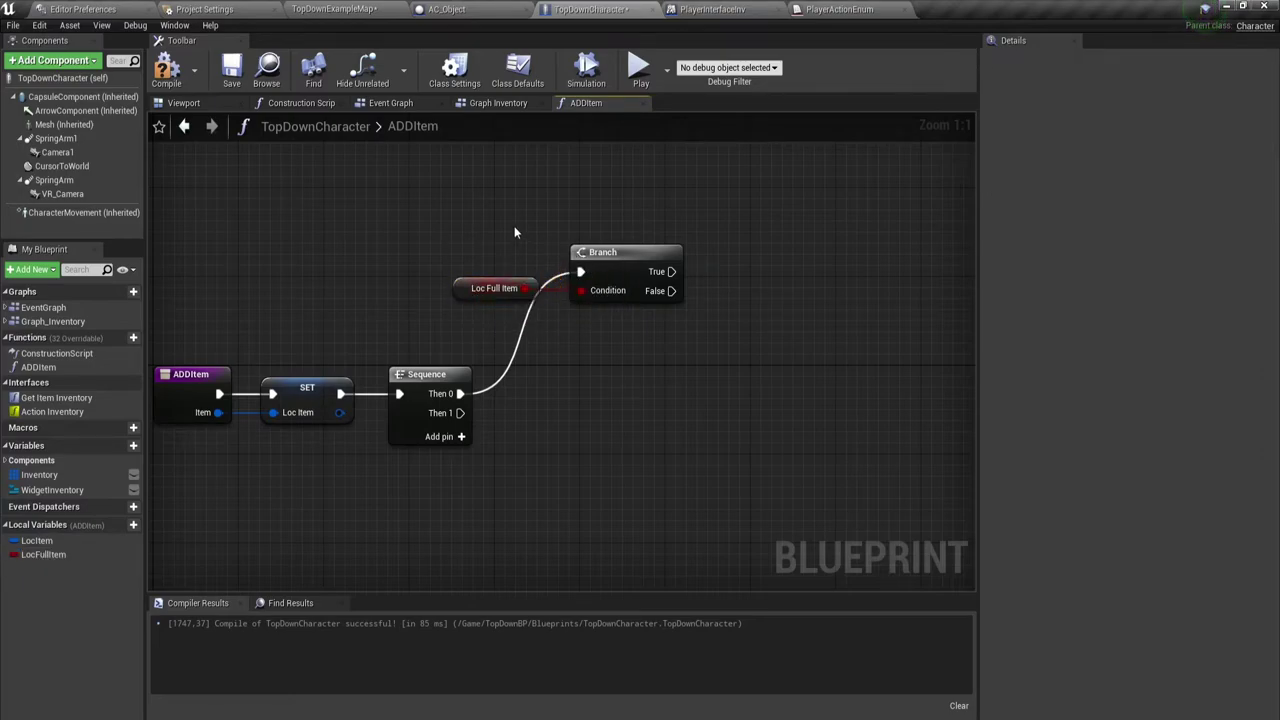
{"action": "left_click_drag", "start_coordinate": [485, 211], "coordinate": [628, 298]}
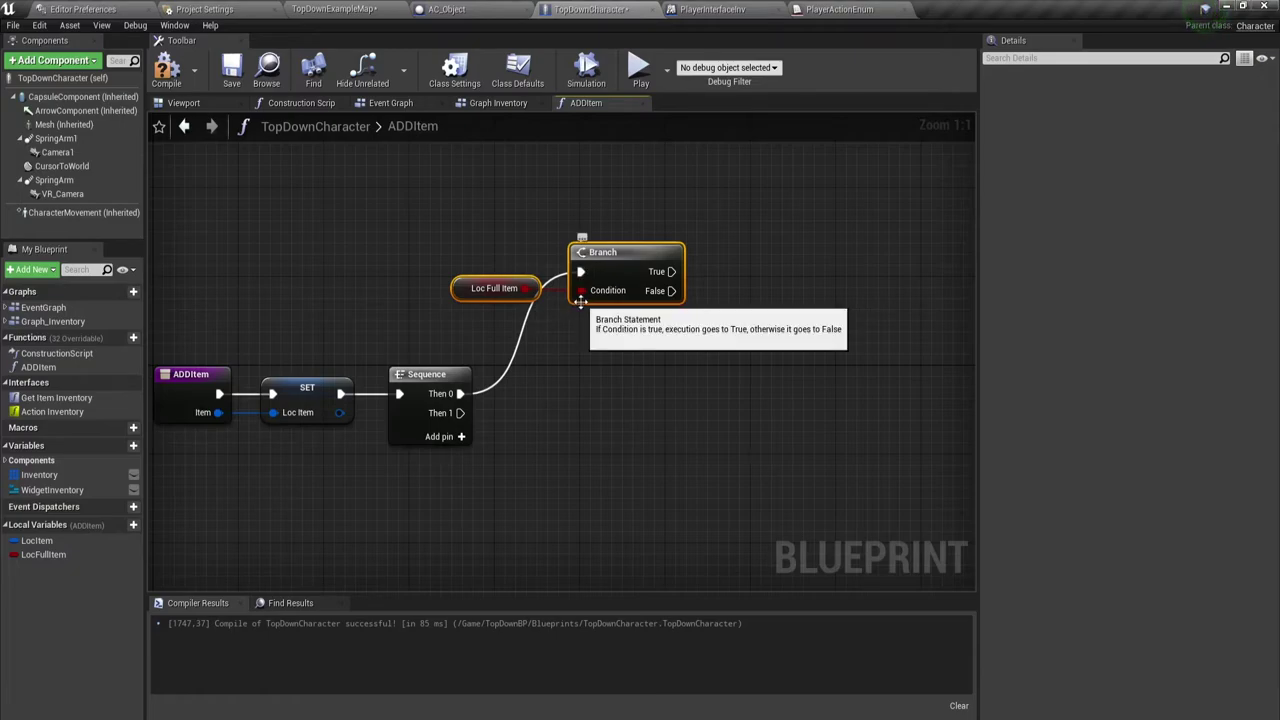
{"action": "right_click_drag", "start_coordinate": [644, 288], "coordinate": [572, 302]}
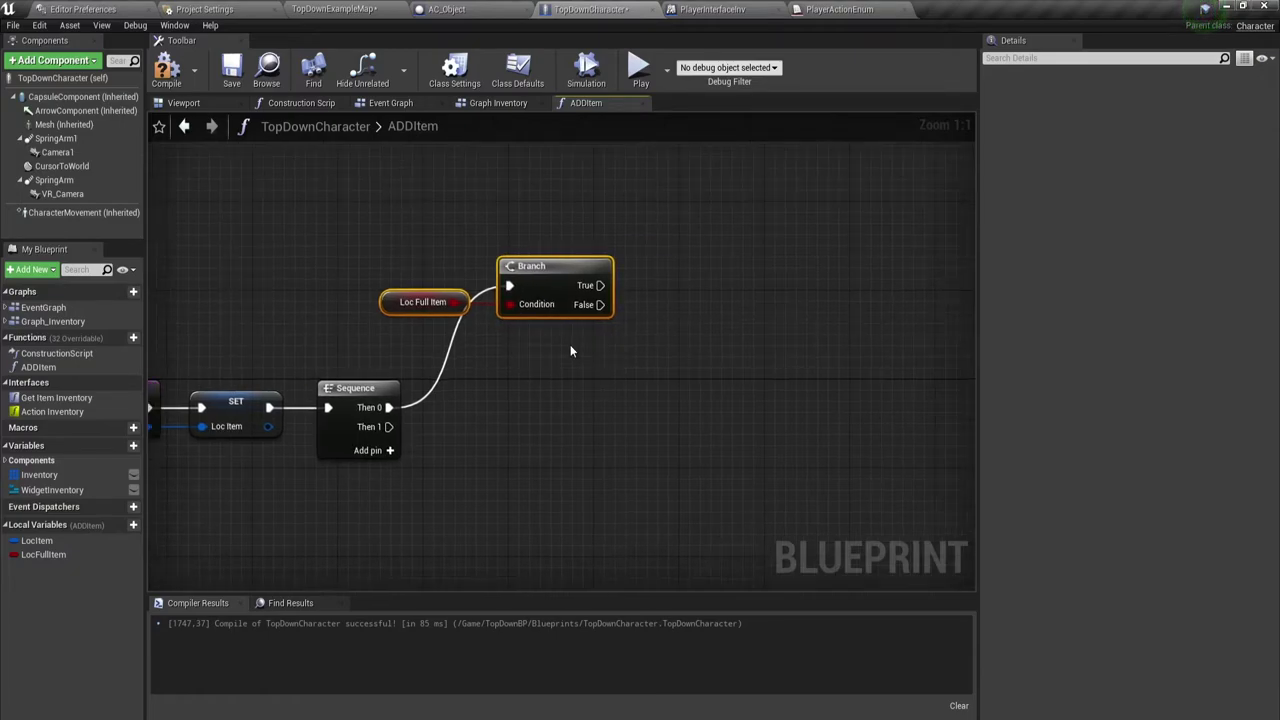
{"action": "right_click_drag", "start_coordinate": [641, 358], "coordinate": [600, 382]}
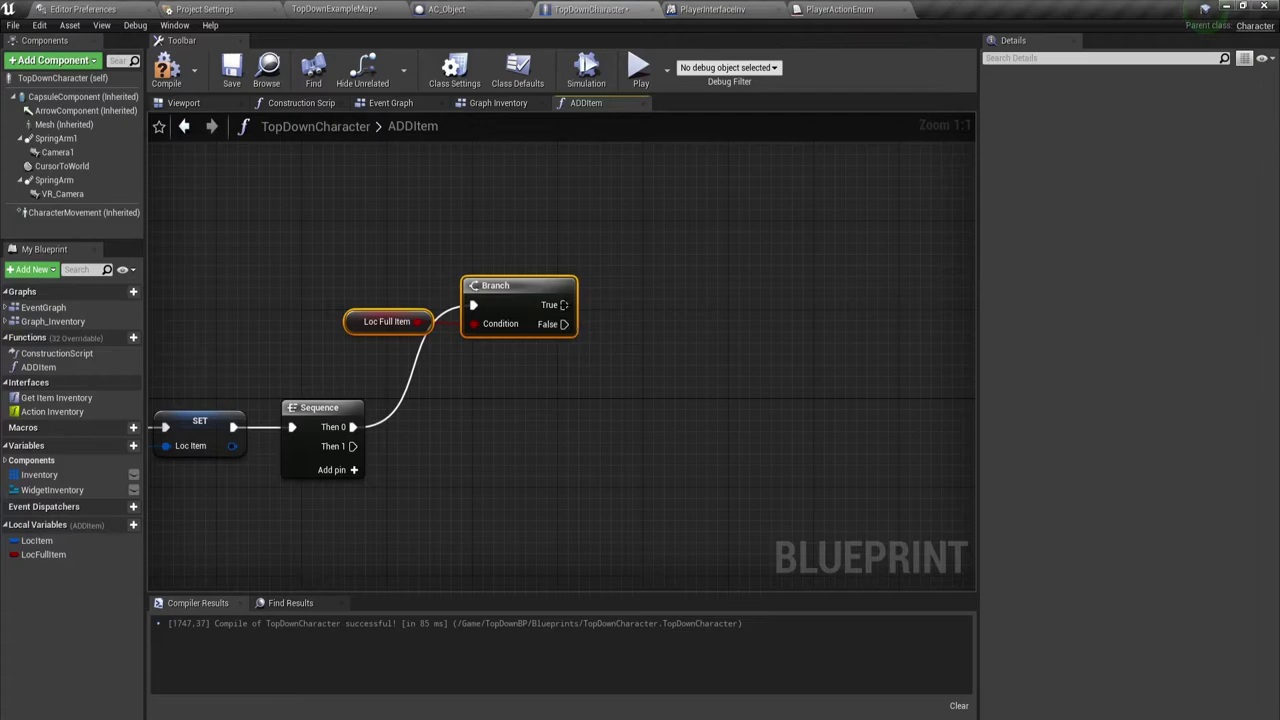
- Add a Print String reading 'Full inventory' on the Branch's True output, then zoom out
{"action": "left_click_drag", "start_coordinate": [564, 305], "coordinate": [640, 210]}
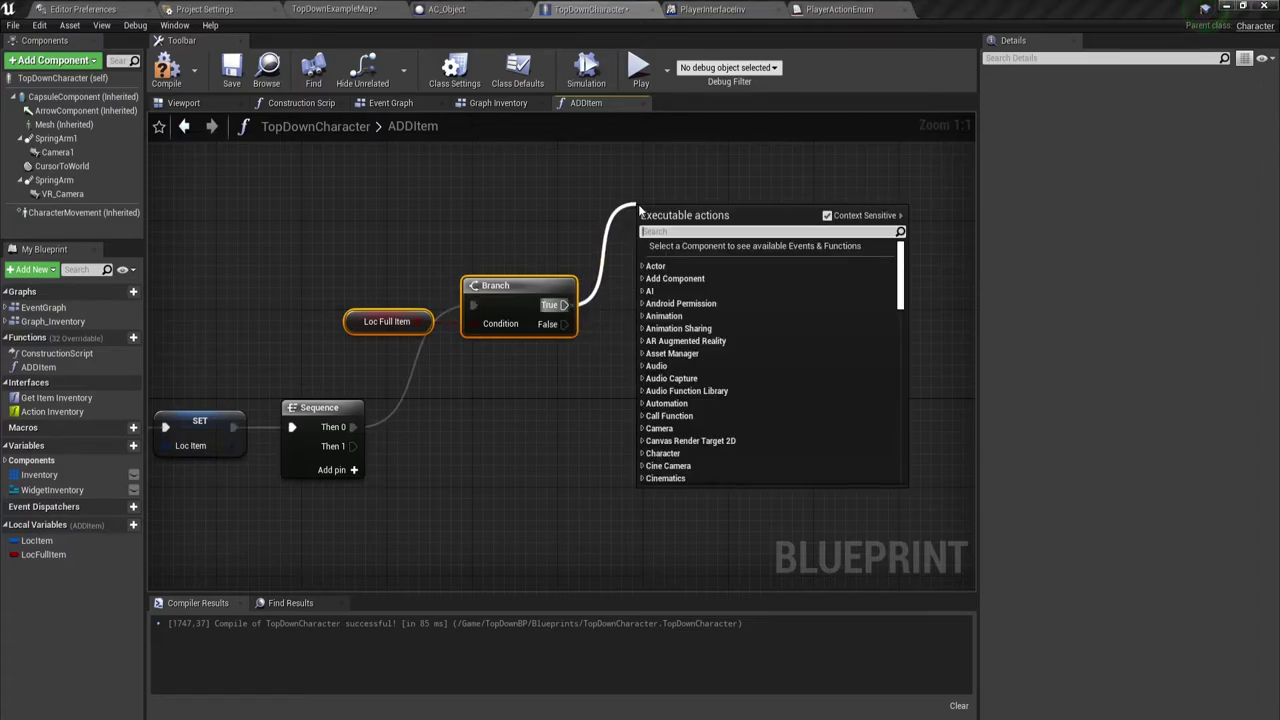
{"action": "type", "text": "print string"}
{"action": "key", "text": "Return"}
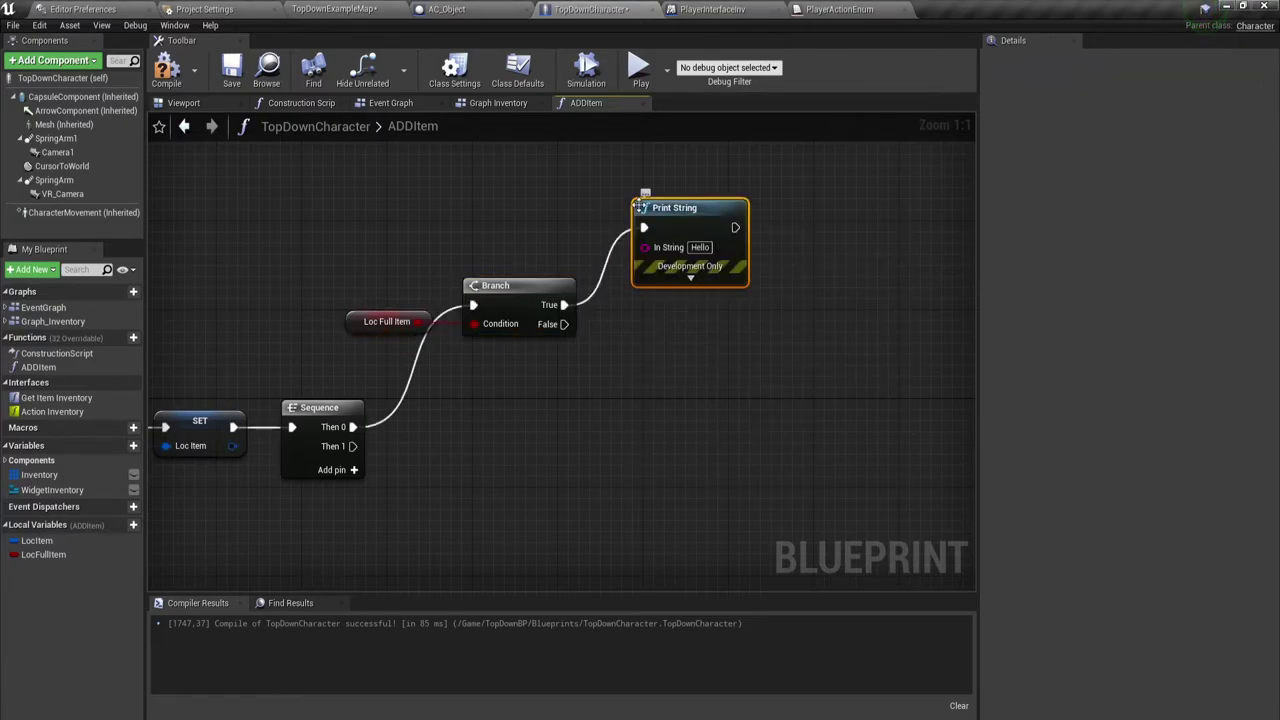
{"action": "left_click", "coordinate": [700, 247]}
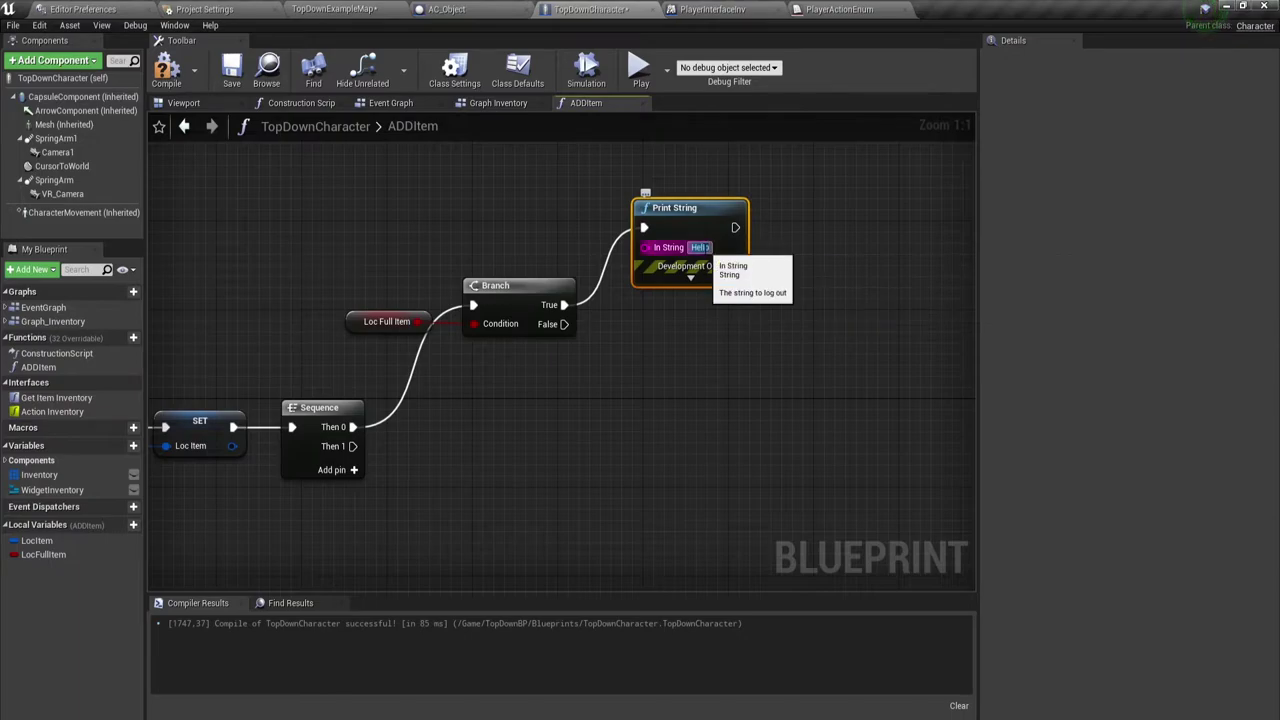
{"action": "type", "text": "Full"}
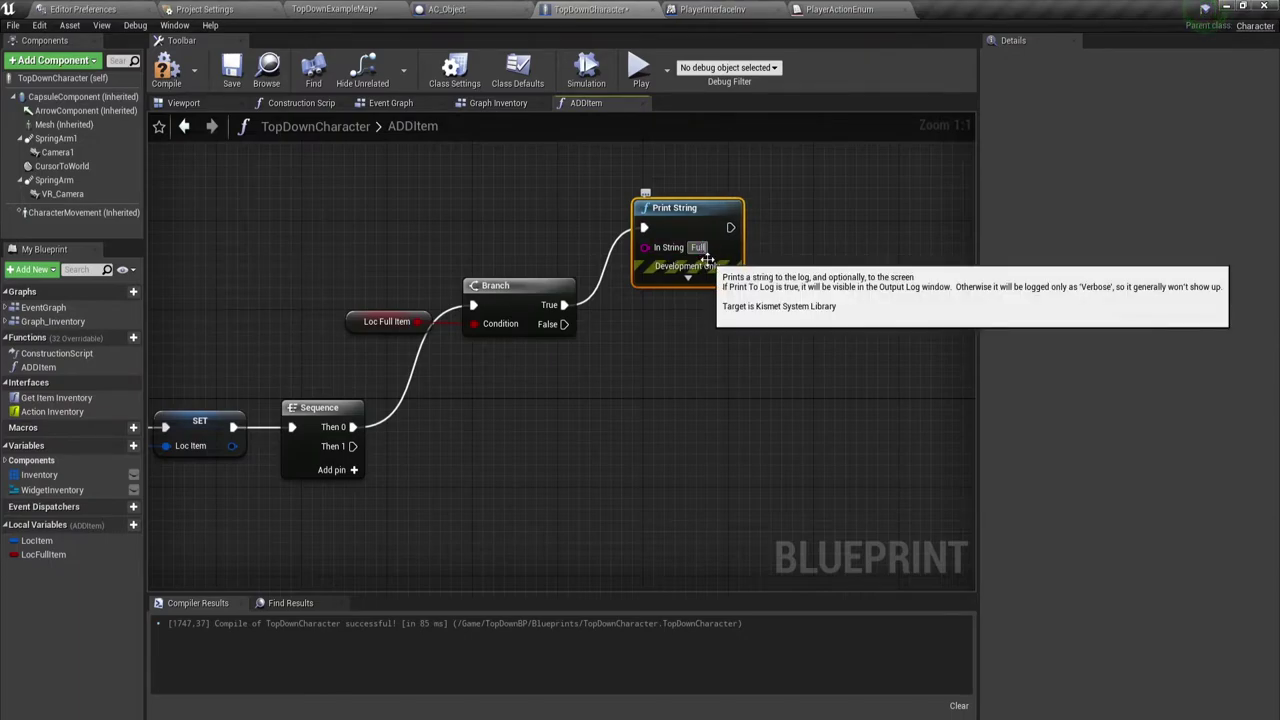
{"action": "type", "text": " inve"}
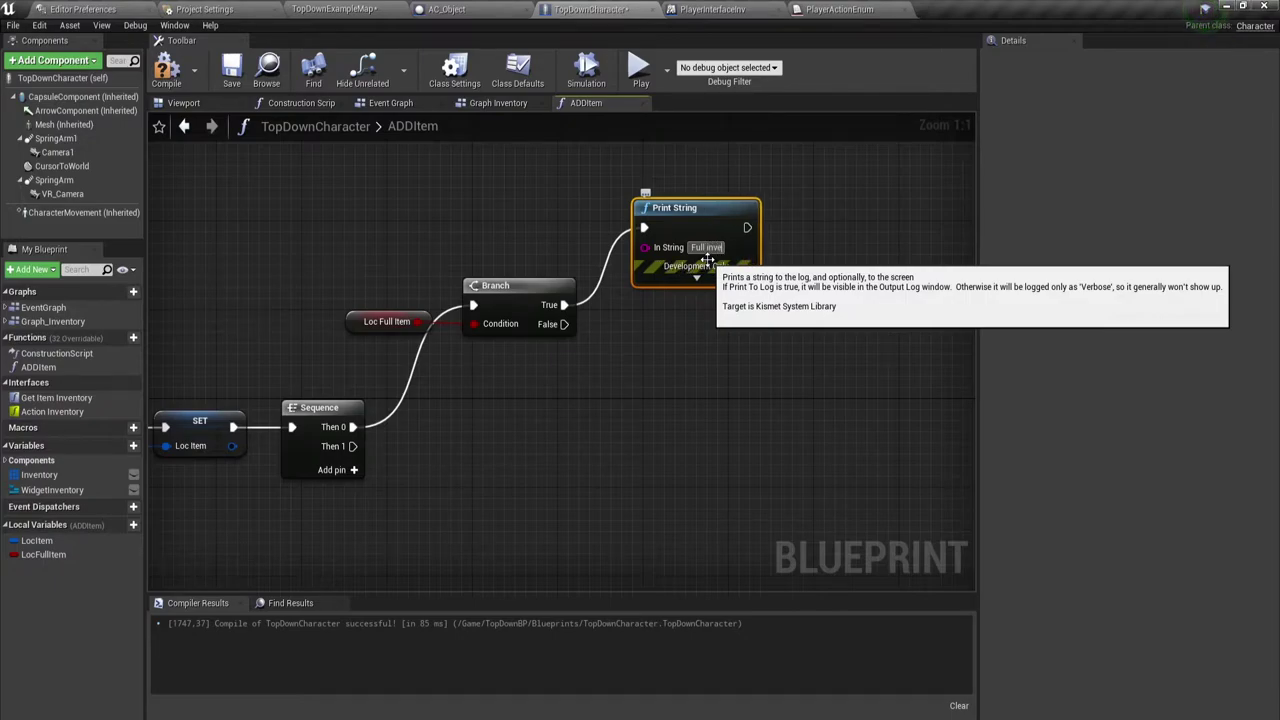
{"action": "type", "text": "ntory"}
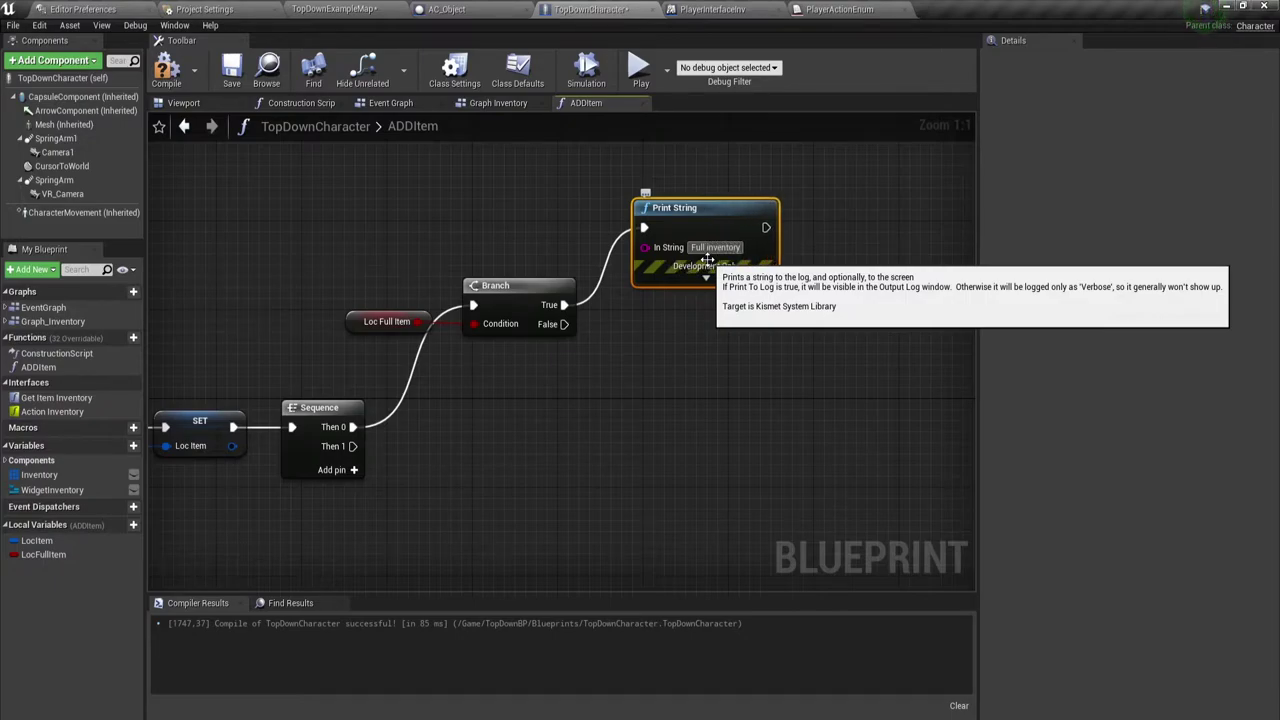
{"action": "left_click", "coordinate": [671, 378]}
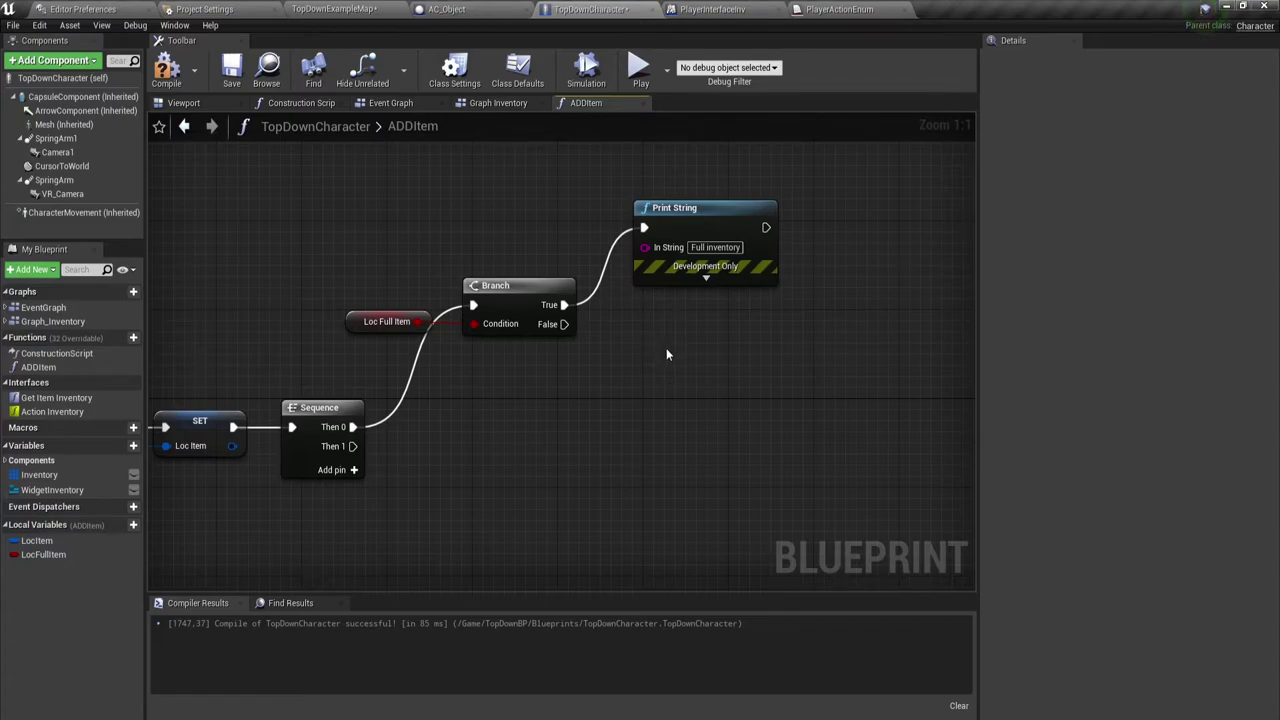
{"action": "scroll", "coordinate": [666, 348], "scroll_direction": "down", "scroll_amount": 1}
{"action": "right_click_drag", "start_coordinate": [639, 371], "coordinate": [604, 316]}
{"action": "scroll", "coordinate": [604, 322], "scroll_direction": "down", "scroll_amount": 1}
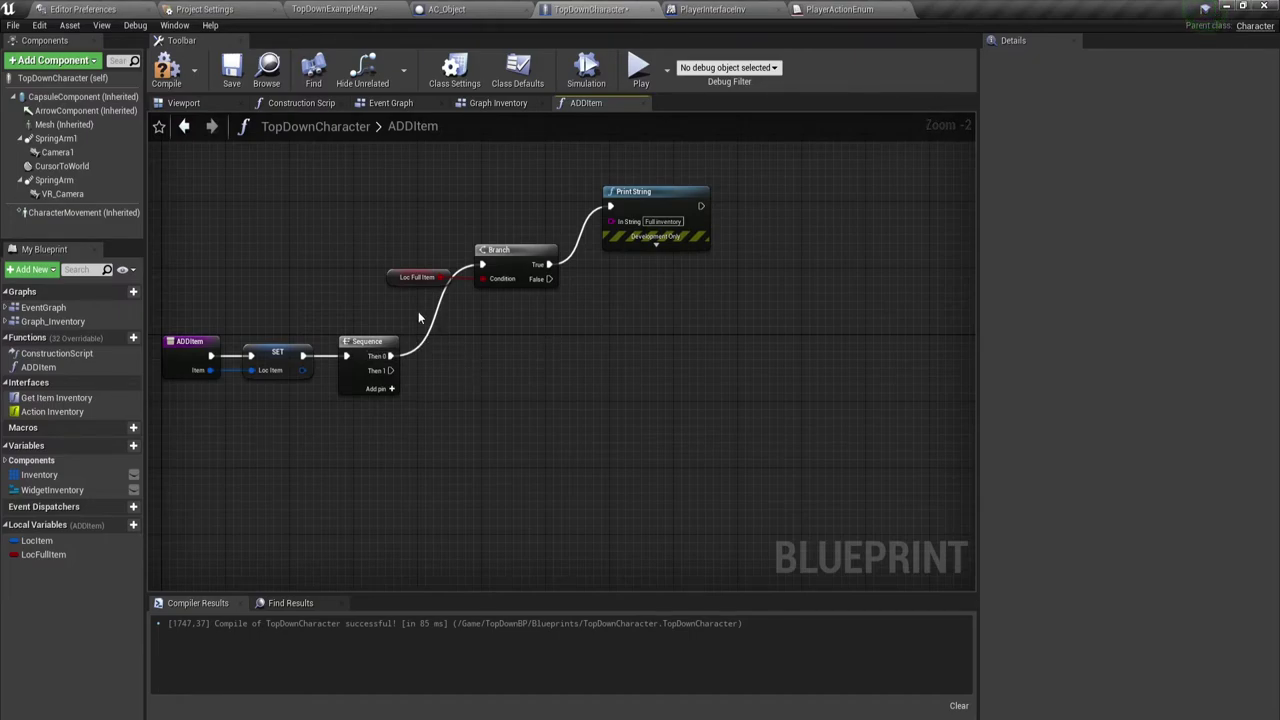
- Move the branch nodes lower and wire the Sequence's Then 1 to the Branch
{"action": "mouse_move", "coordinate": [418, 318]}
{"action": "left_mouse_down"}
{"action": "mouse_move", "coordinate": [646, 230]}
{"action": "mouse_move", "coordinate": [649, 352]}
{"action": "left_mouse_up"}
{"action": "left_click_drag", "start_coordinate": [391, 370], "coordinate": [475, 416]}
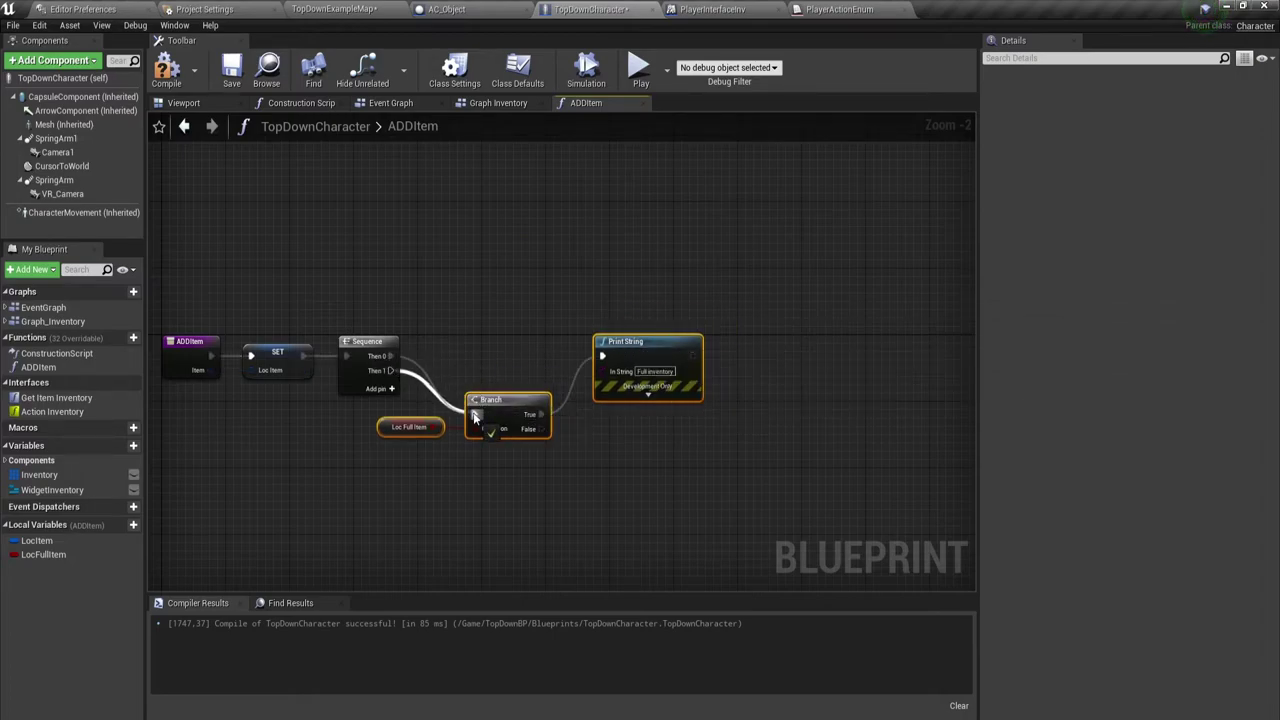
{"action": "left_click", "coordinate": [420, 368]}
- Add a second Branch on the first Branch's False output
{"action": "right_click_drag", "start_coordinate": [460, 412], "coordinate": [425, 281]}
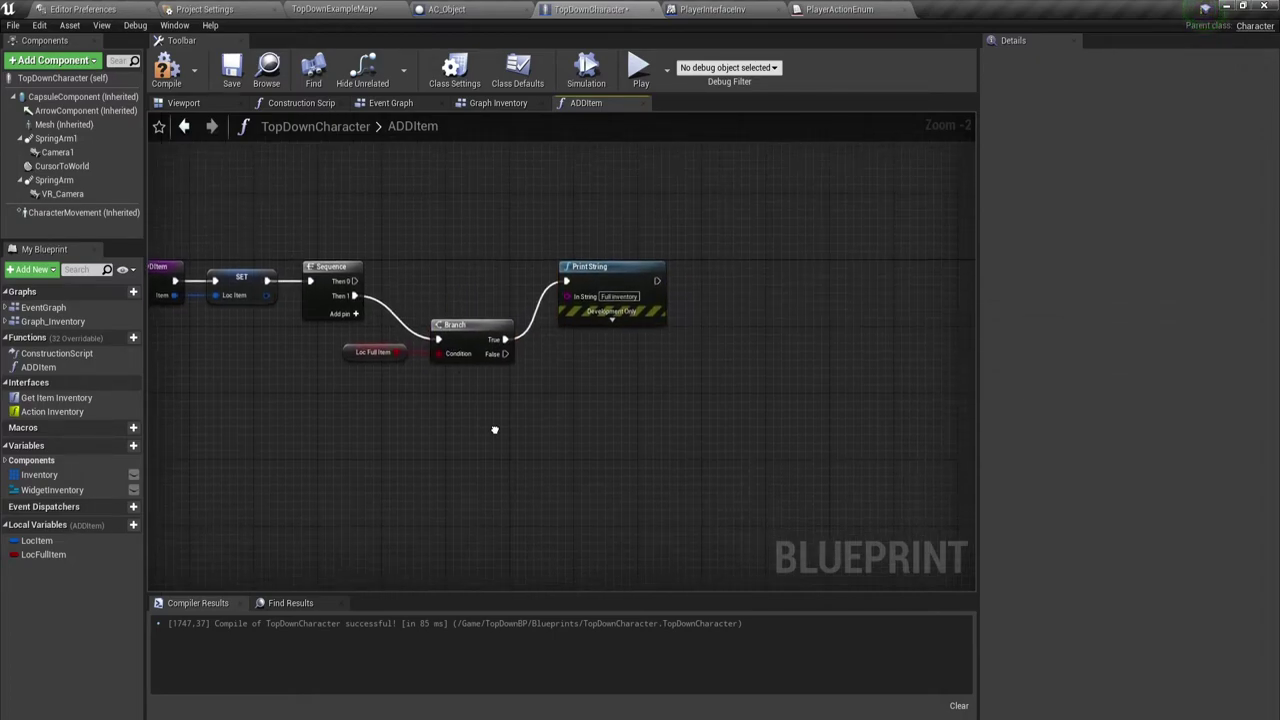
{"action": "mouse_move", "coordinate": [505, 297]}
{"action": "left_mouse_down"}
{"action": "mouse_move", "coordinate": [808, 432]}
{"action": "mouse_move", "coordinate": [660, 393]}
{"action": "left_mouse_up"}
{"action": "type", "text": "branch"}
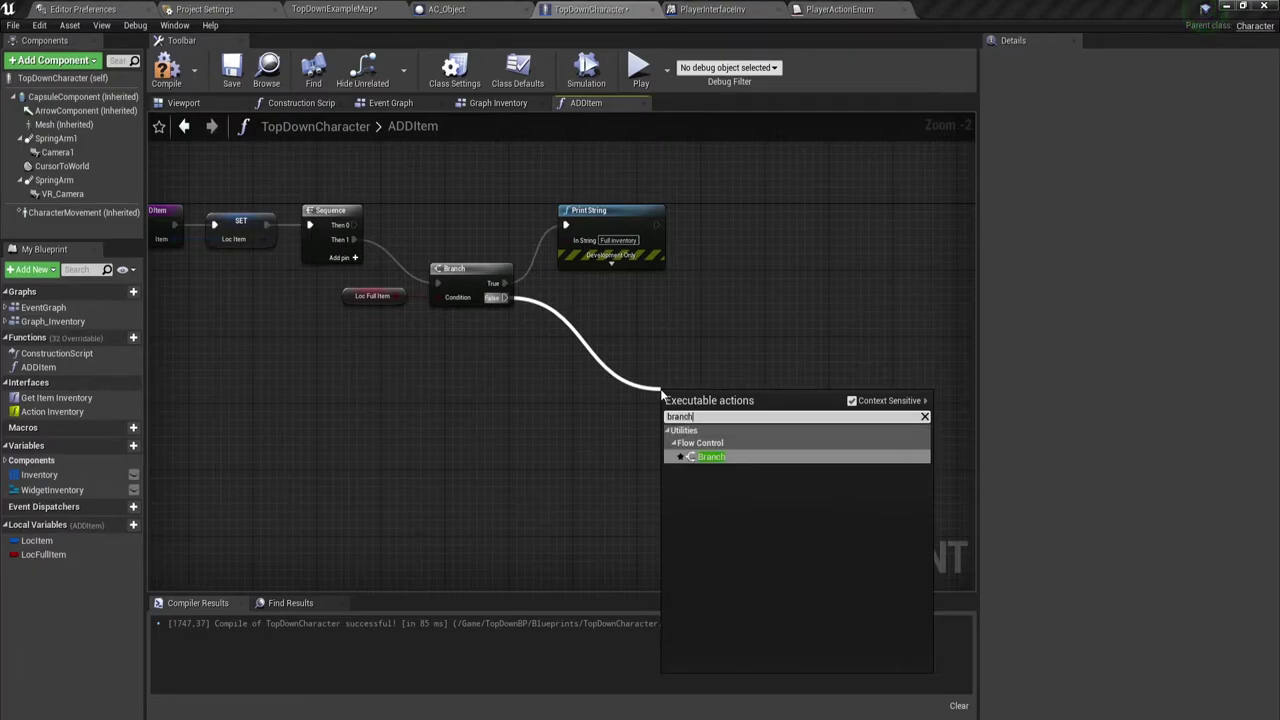
{"action": "key", "text": "Return"}
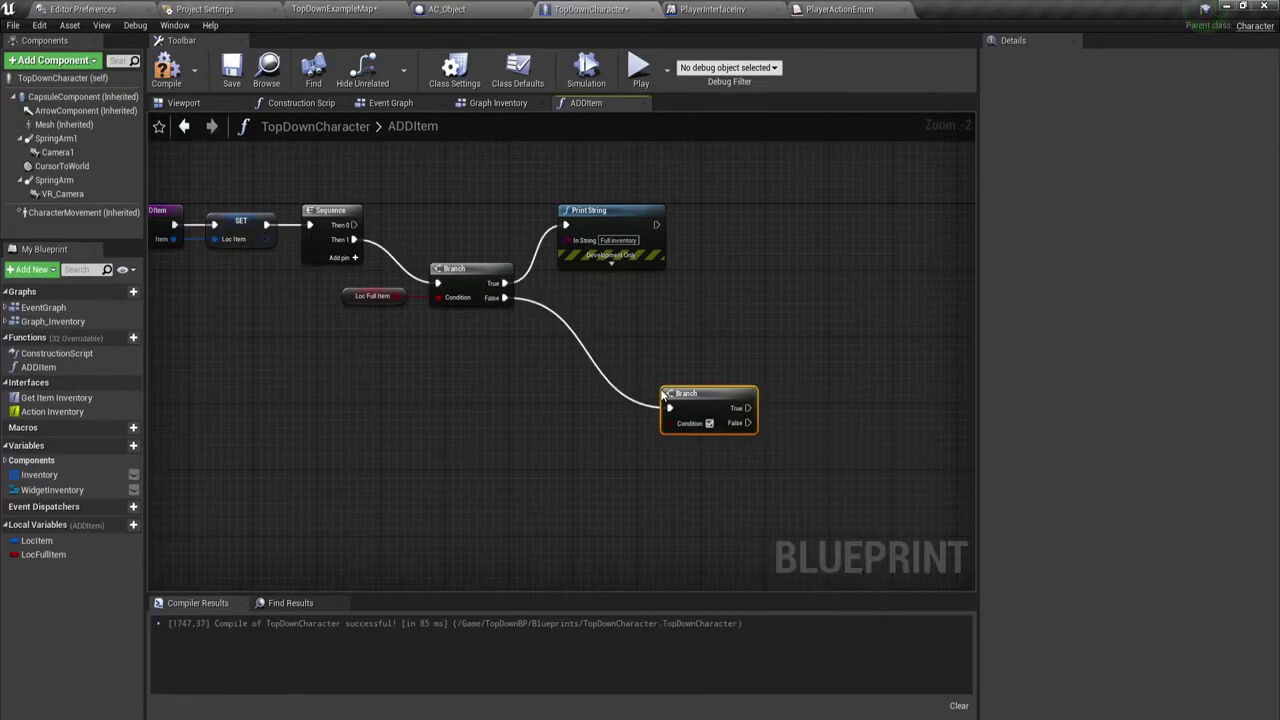
{"action": "left_click_drag", "start_coordinate": [710, 395], "coordinate": [622, 395]}
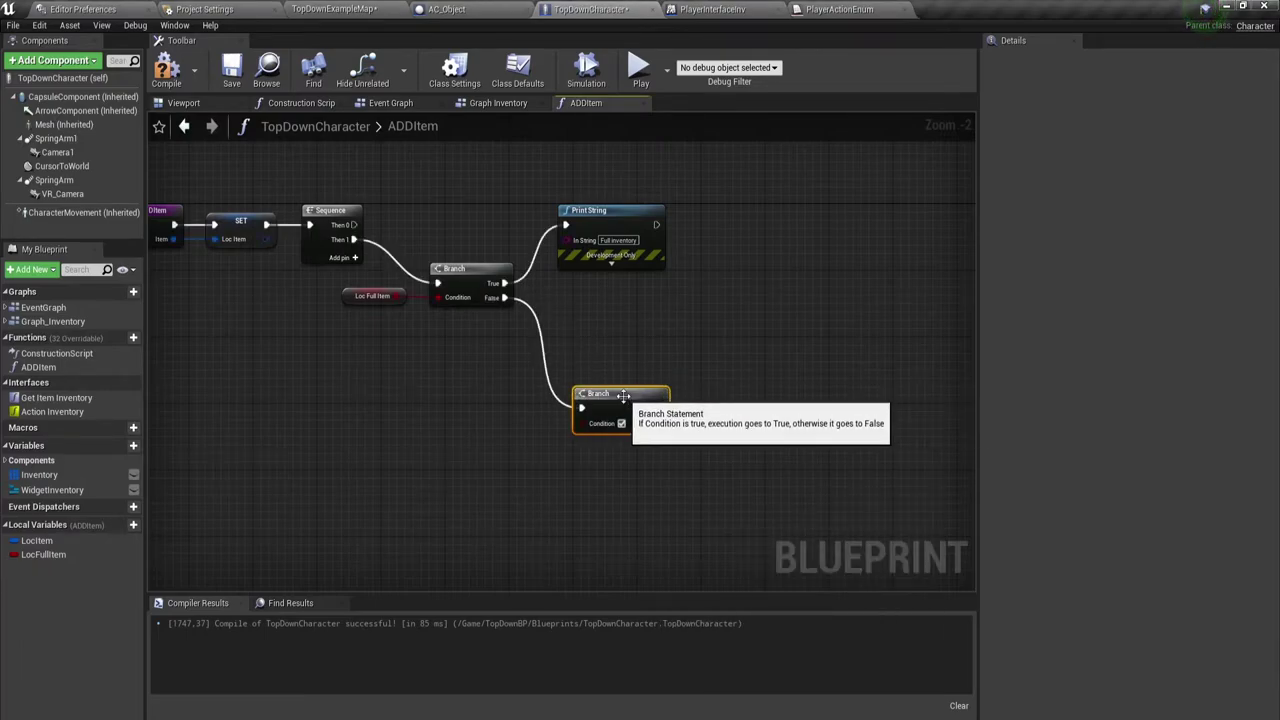
{"action": "mouse_move", "coordinate": [636, 447]}
{"action": "right_mouse_down"}
{"action": "mouse_move", "coordinate": [659, 389]}
{"action": "mouse_move", "coordinate": [675, 400]}
{"action": "right_mouse_up"}
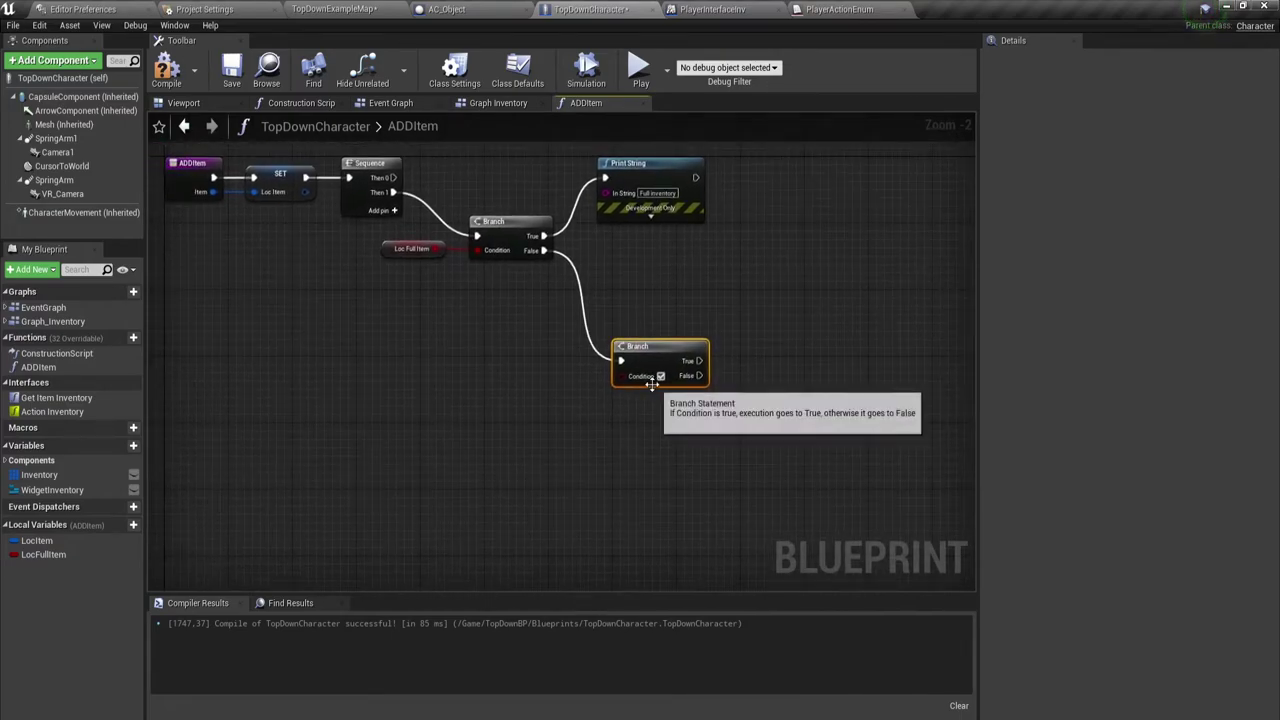
- Promote the second Branch's Condition to a Boolean local named LocStock
{"action": "left_click_drag", "start_coordinate": [660, 376], "coordinate": [547, 400]}
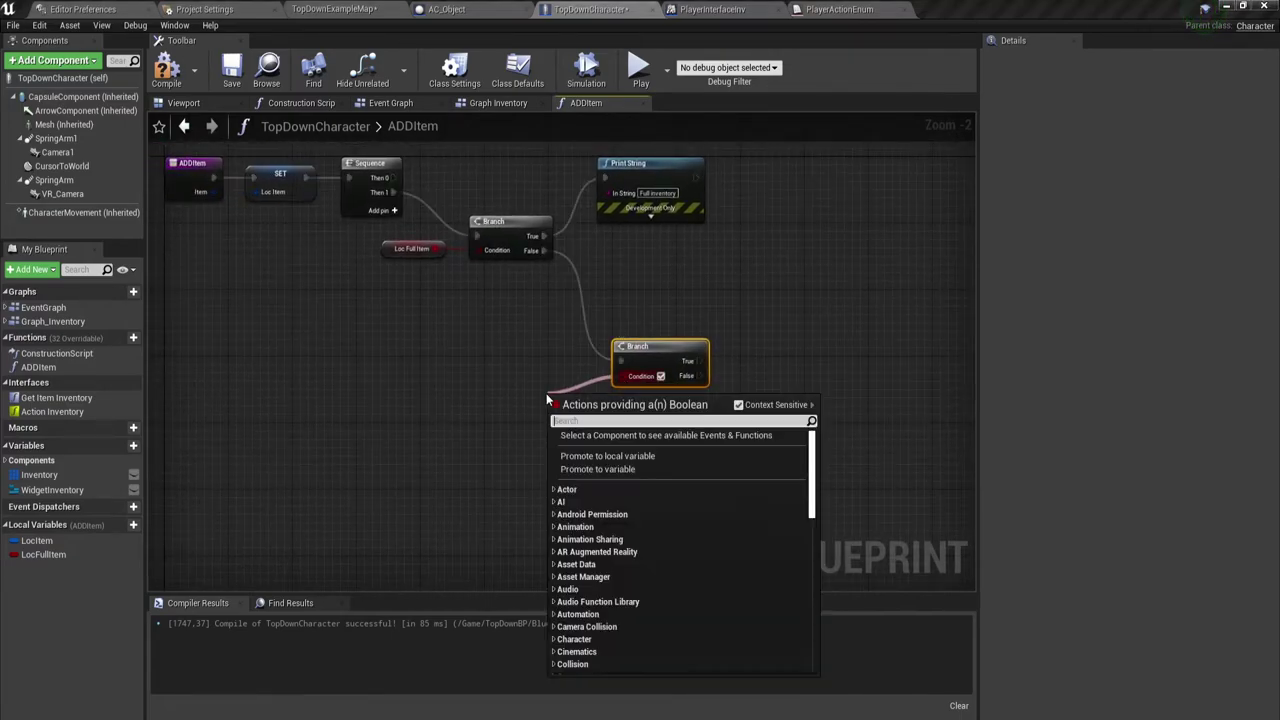
{"action": "left_click", "coordinate": [597, 456]}
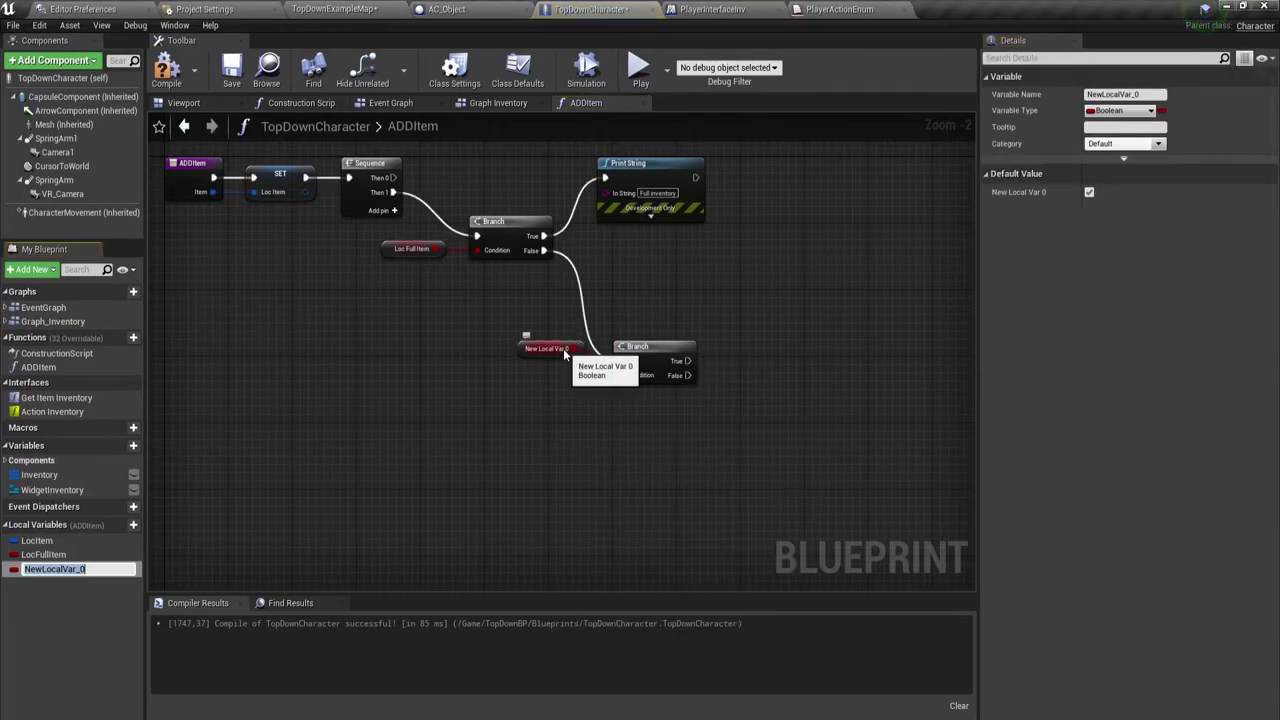
{"action": "left_click", "coordinate": [1135, 93]}
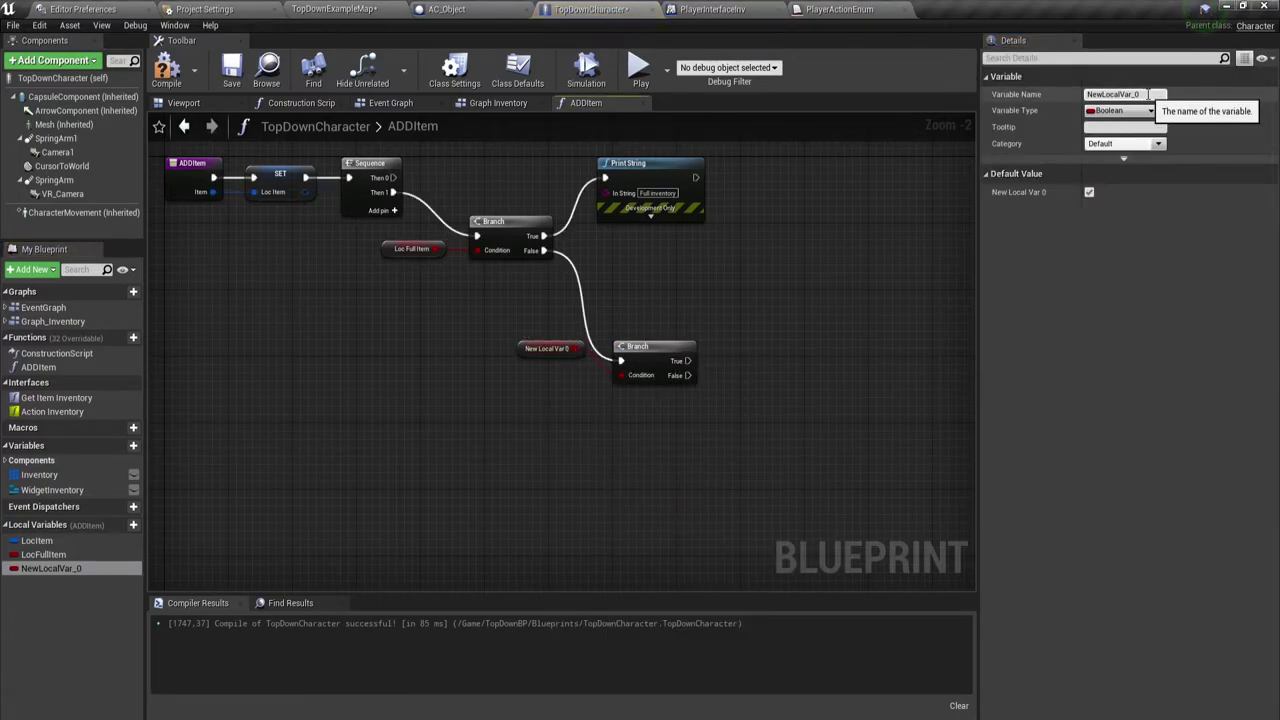
{"action": "type", "text": "L"}
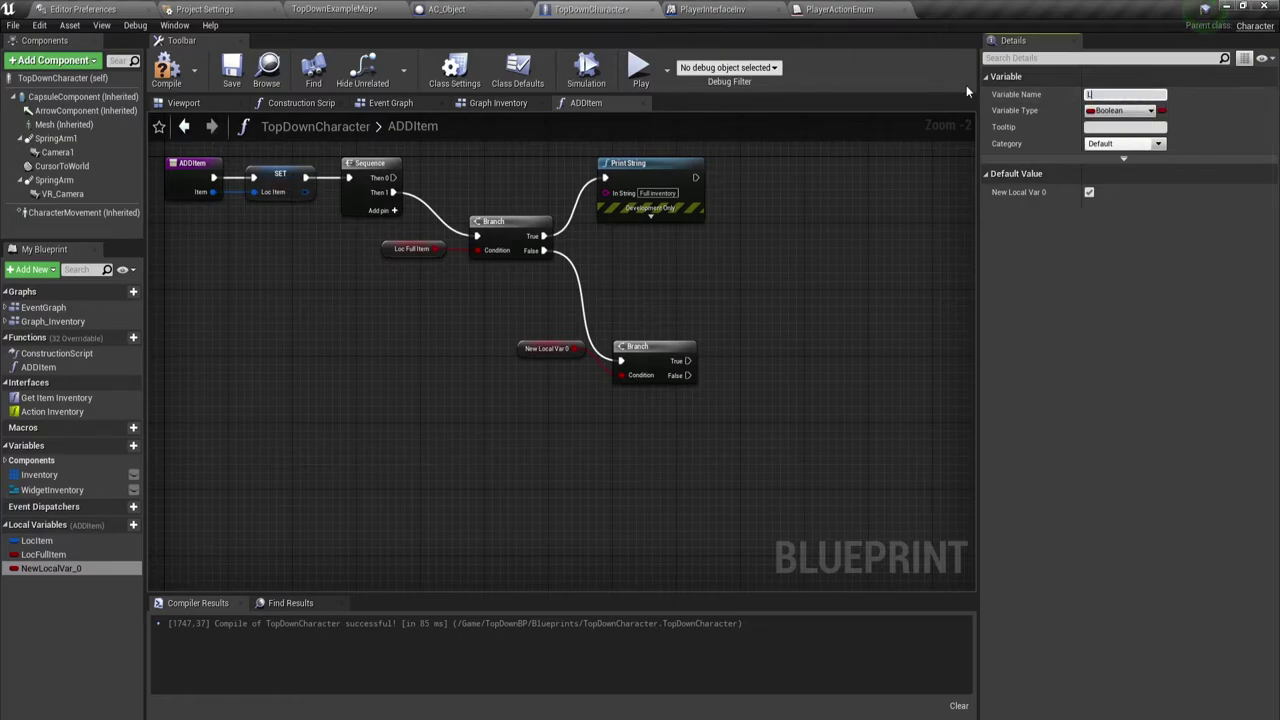
{"action": "type", "text": "stock"}
{"action": "key", "text": "Return"}
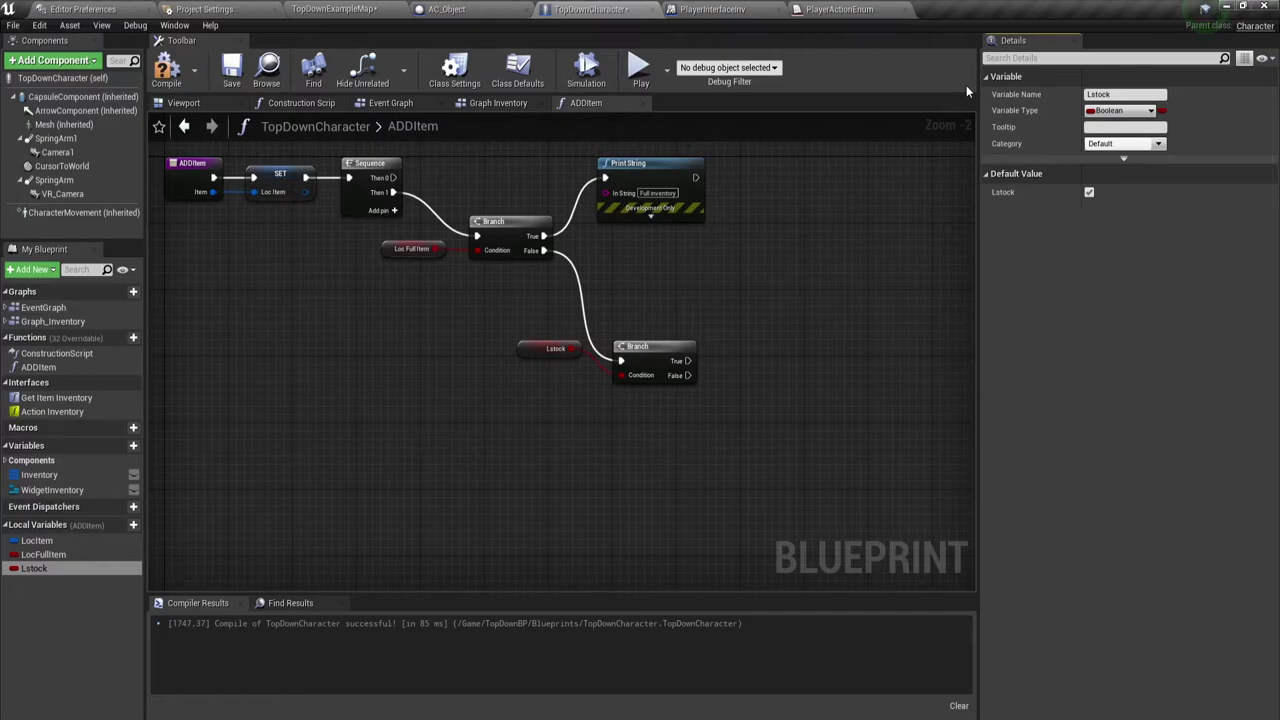
{"action": "left_click", "coordinate": [1090, 94]}
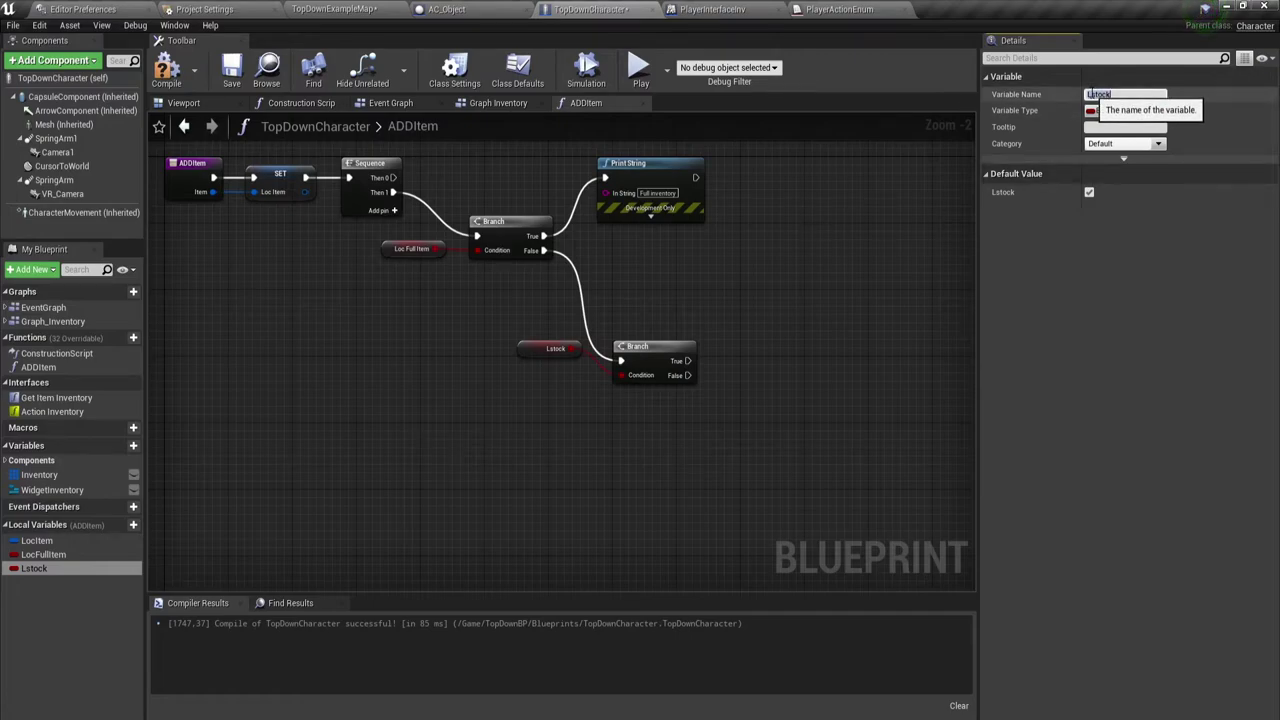
{"action": "key", "text": "Return"}
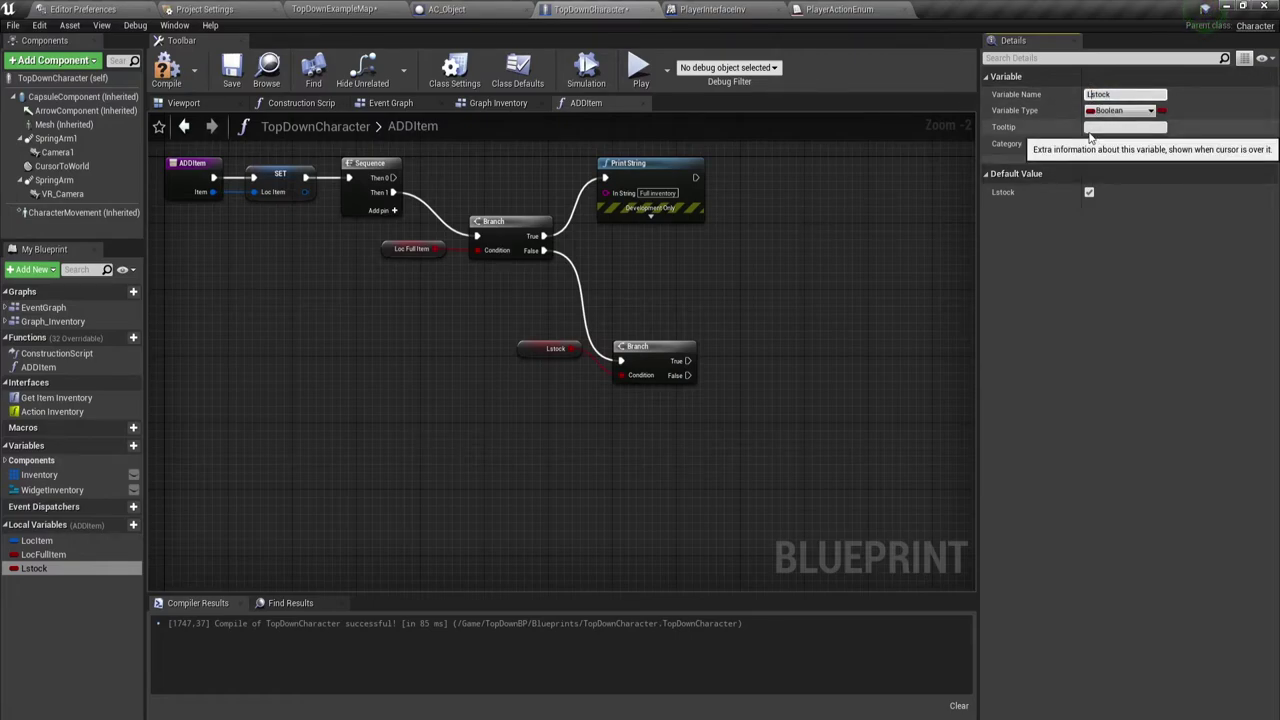
{"action": "type", "text": "ocS"}
{"action": "key", "text": "Return"}
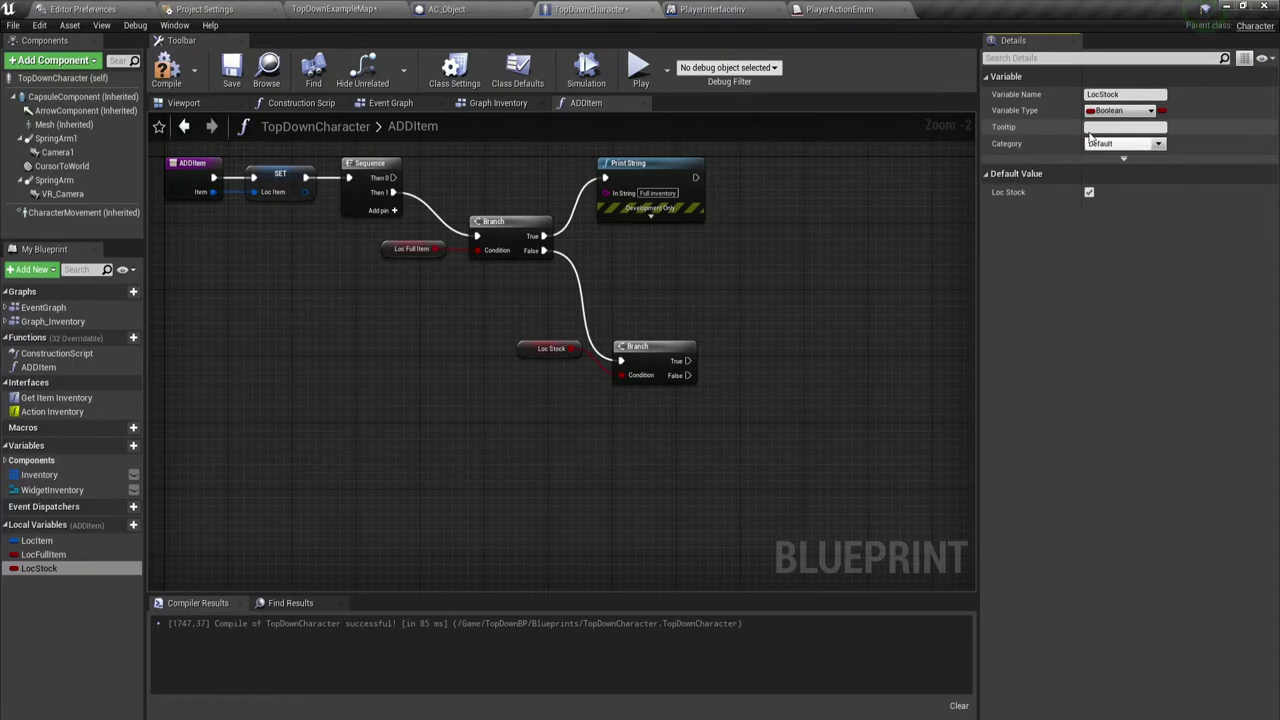
- Place the Loc Stock getter beside the second Branch and reframe the graph
{"action": "left_click_drag", "start_coordinate": [548, 356], "coordinate": [562, 372]}
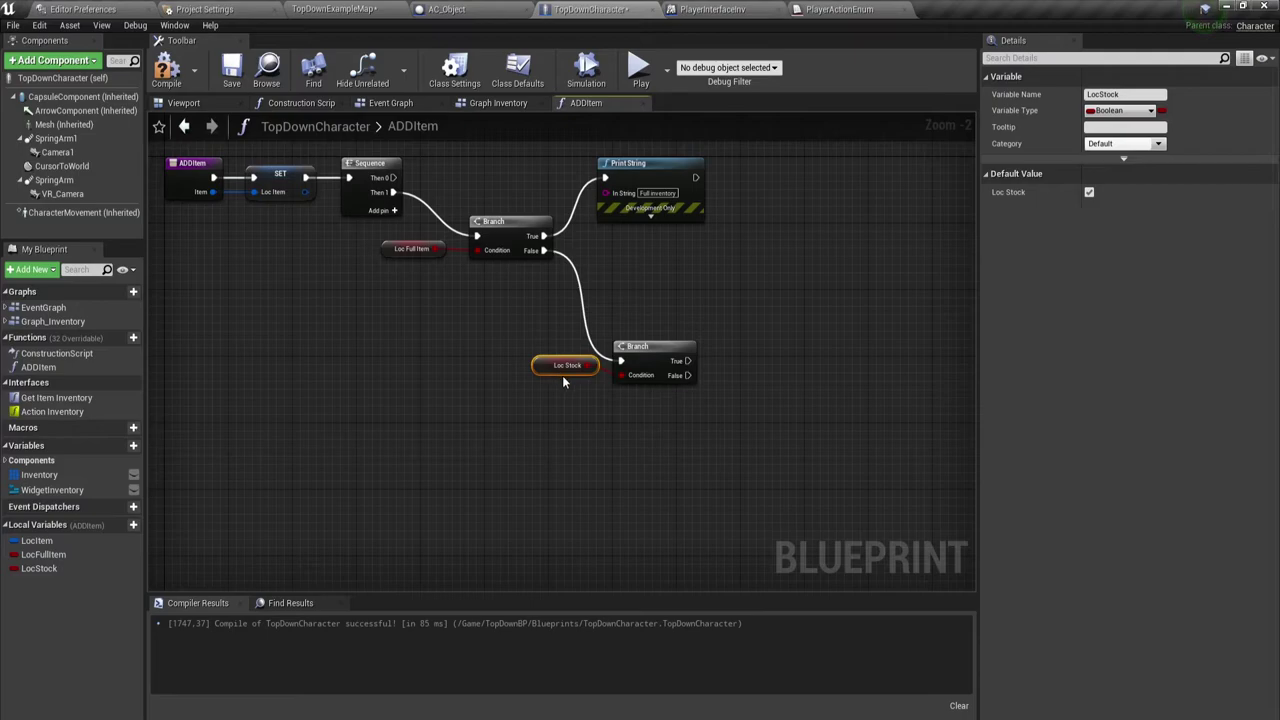
{"action": "right_click_drag", "start_coordinate": [628, 460], "coordinate": [538, 447]}
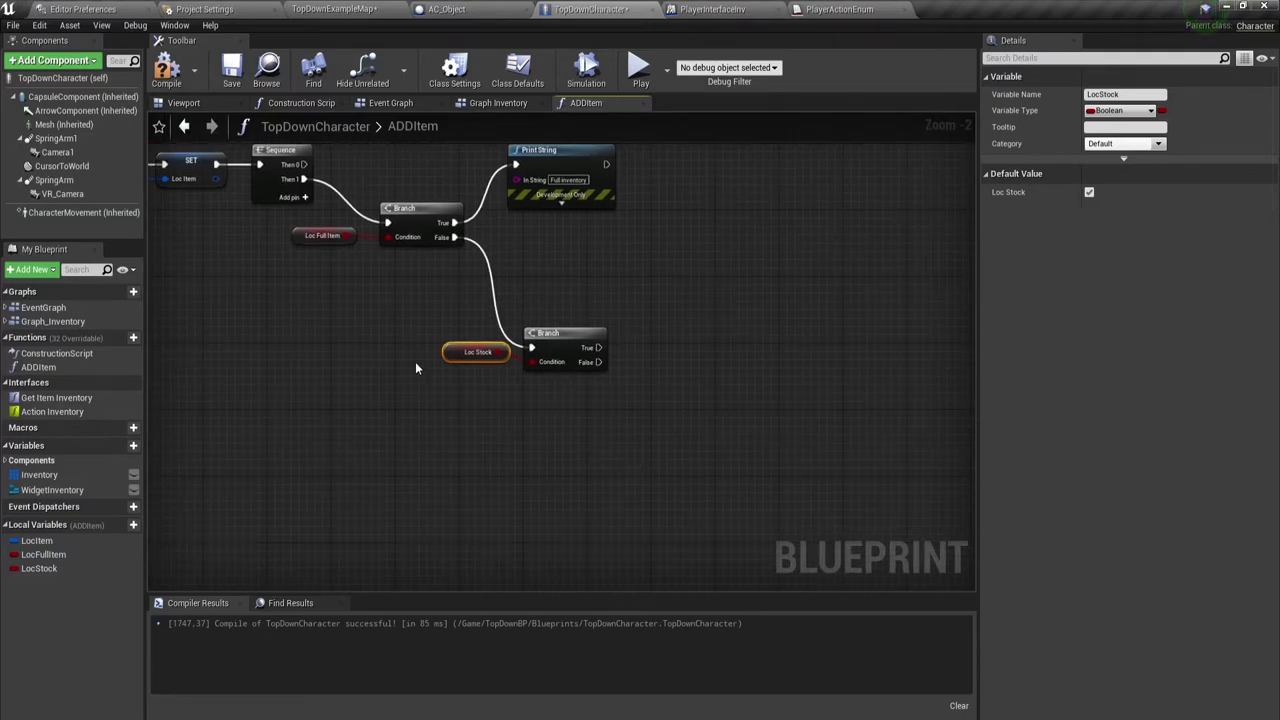
{"action": "right_click_drag", "start_coordinate": [505, 277], "coordinate": [614, 462]}
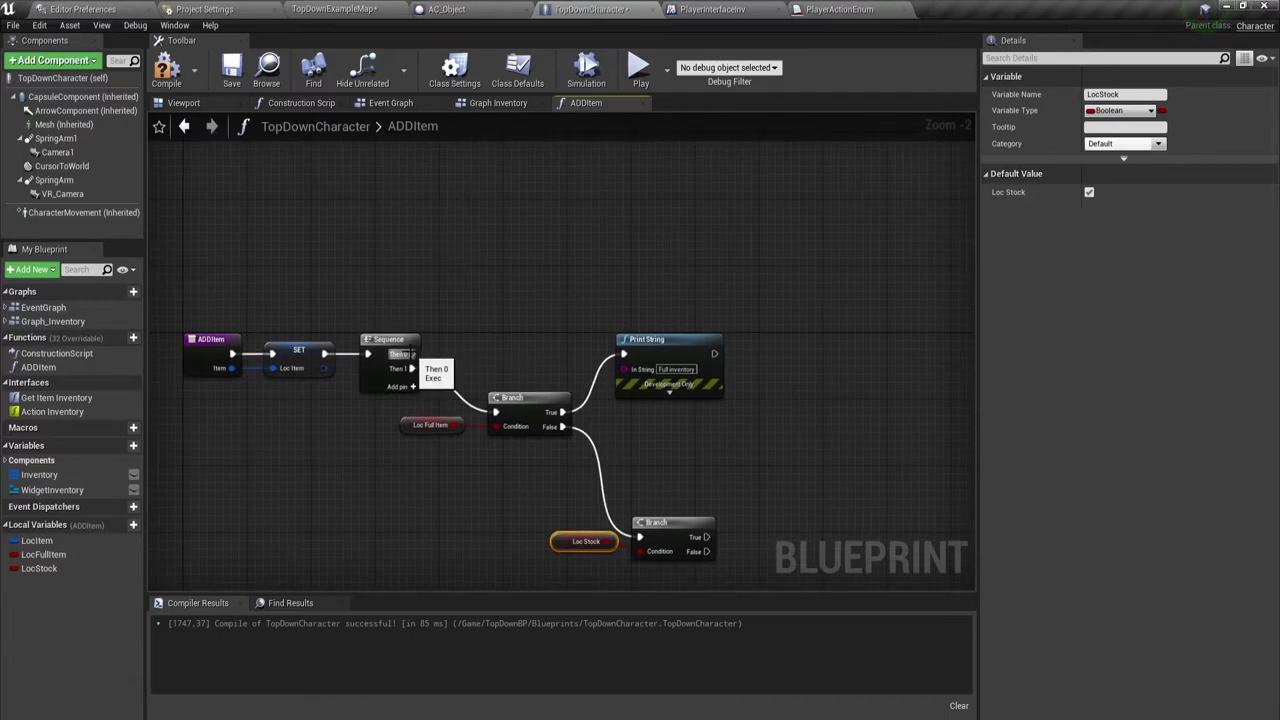
{"action": "left_click_drag", "start_coordinate": [411, 369], "coordinate": [470, 268]}
{"action": "left_click", "coordinate": [510, 232]}
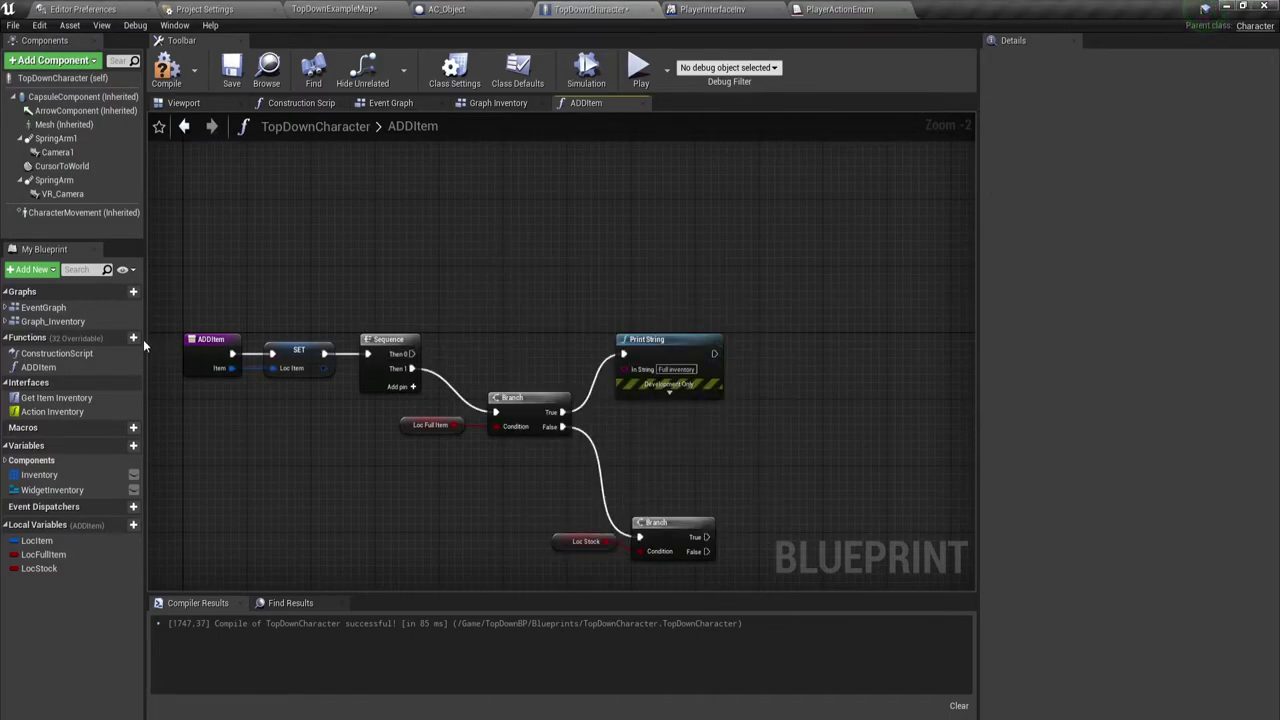
{"action": "mouse_move", "coordinate": [100, 341]}
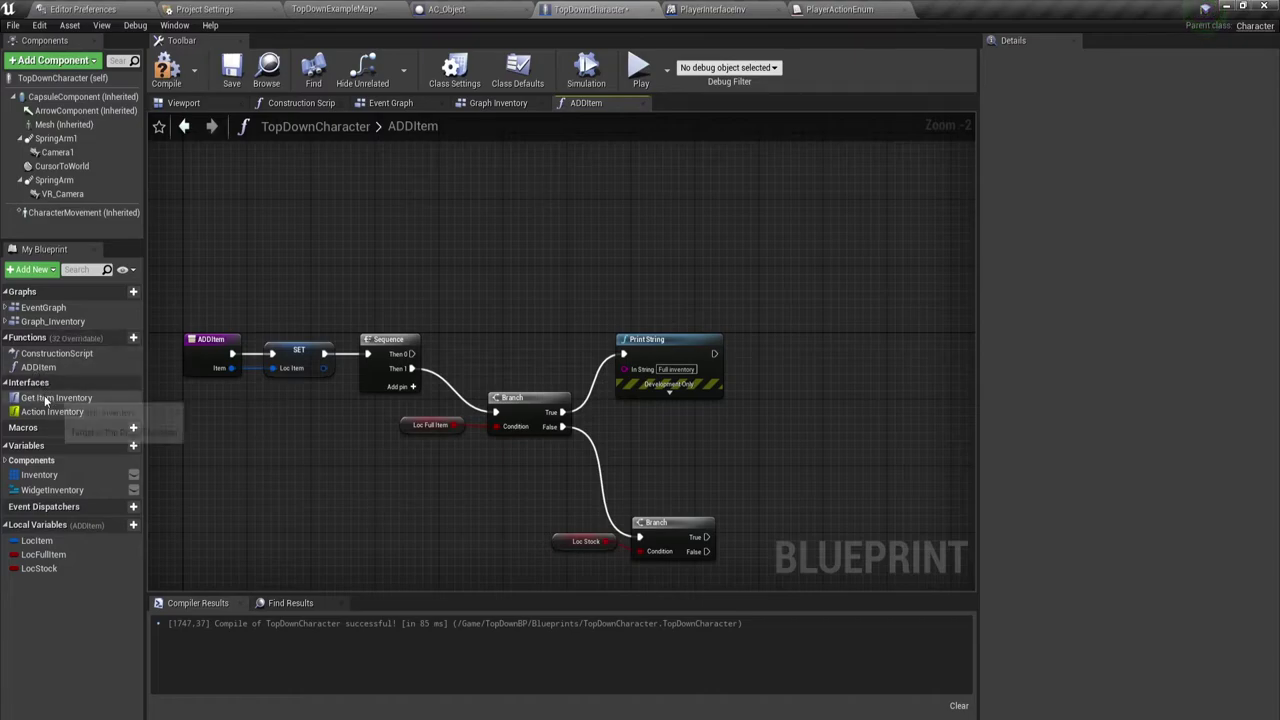
- Create NewFunction_0 in TopDownCharacter and begin renaming it, starting with 'C'
{"action": "left_click", "coordinate": [115, 338]}
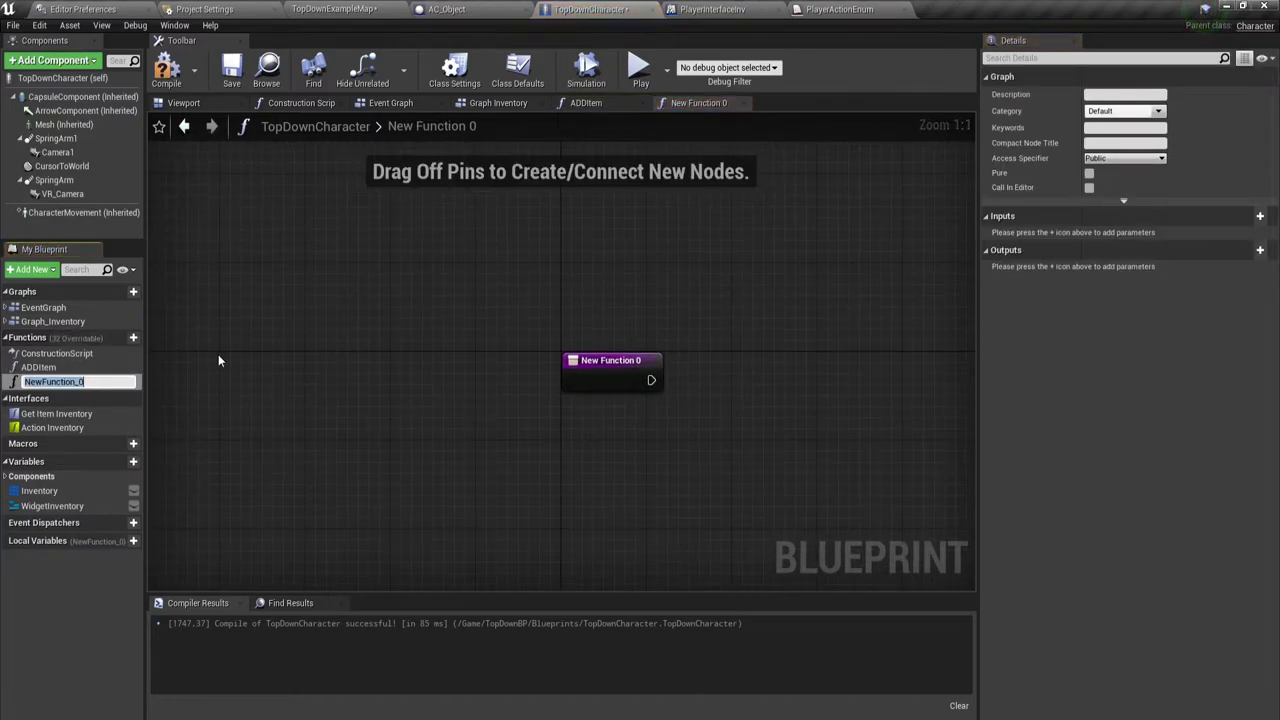
{"action": "left_click_drag", "start_coordinate": [614, 366], "coordinate": [316, 366]}
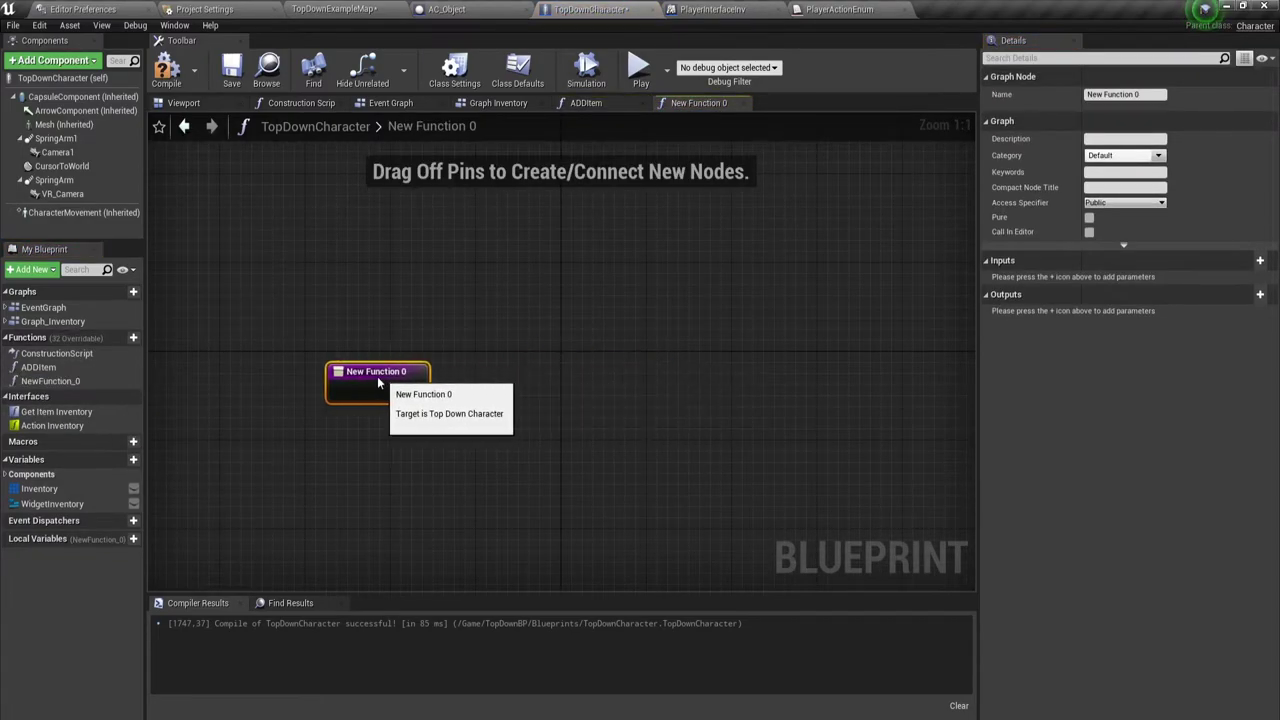
{"action": "left_click", "coordinate": [52, 384]}
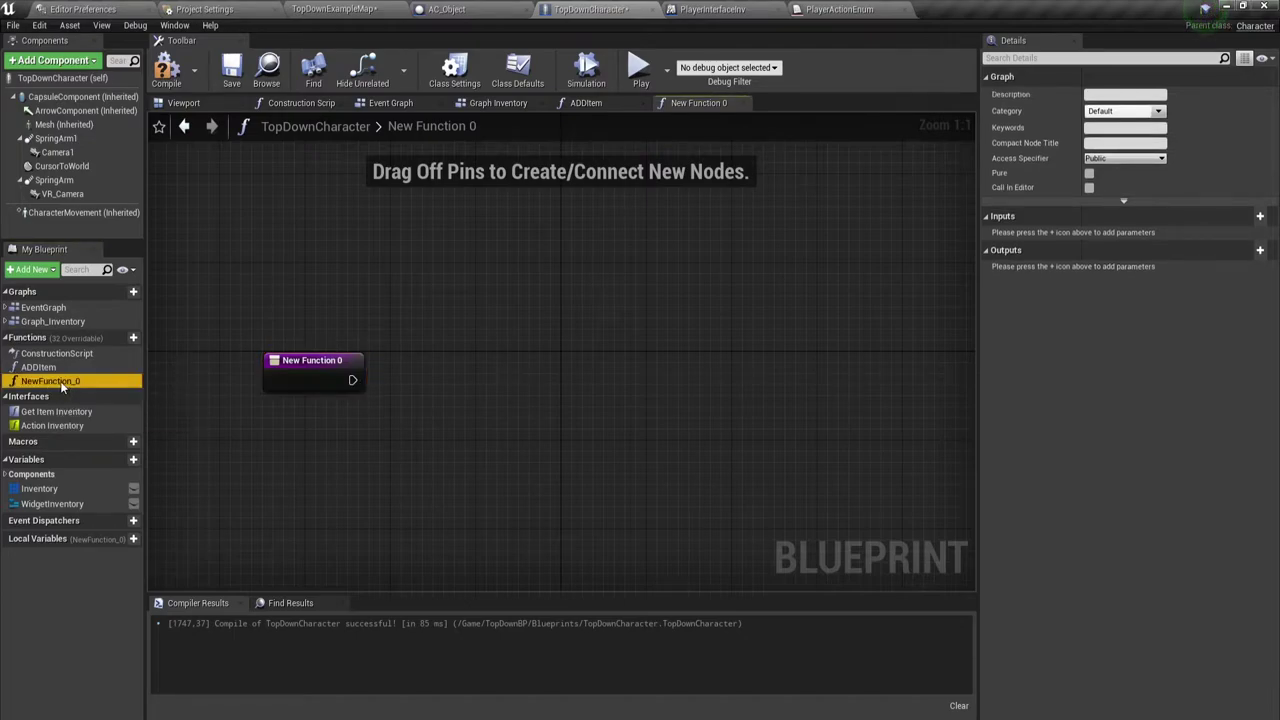
{"action": "right_click", "coordinate": [82, 381]}
{"action": "left_click", "coordinate": [110, 445]}
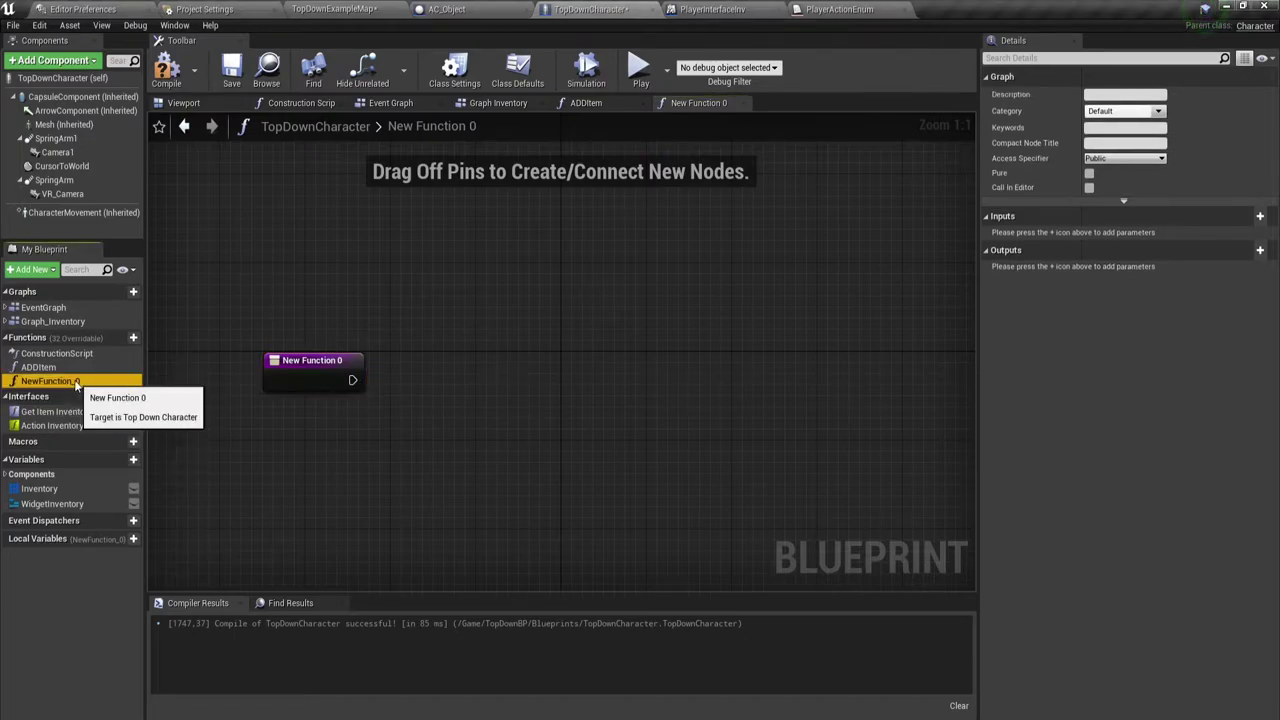
{"action": "type", "text": "CheckItem"}
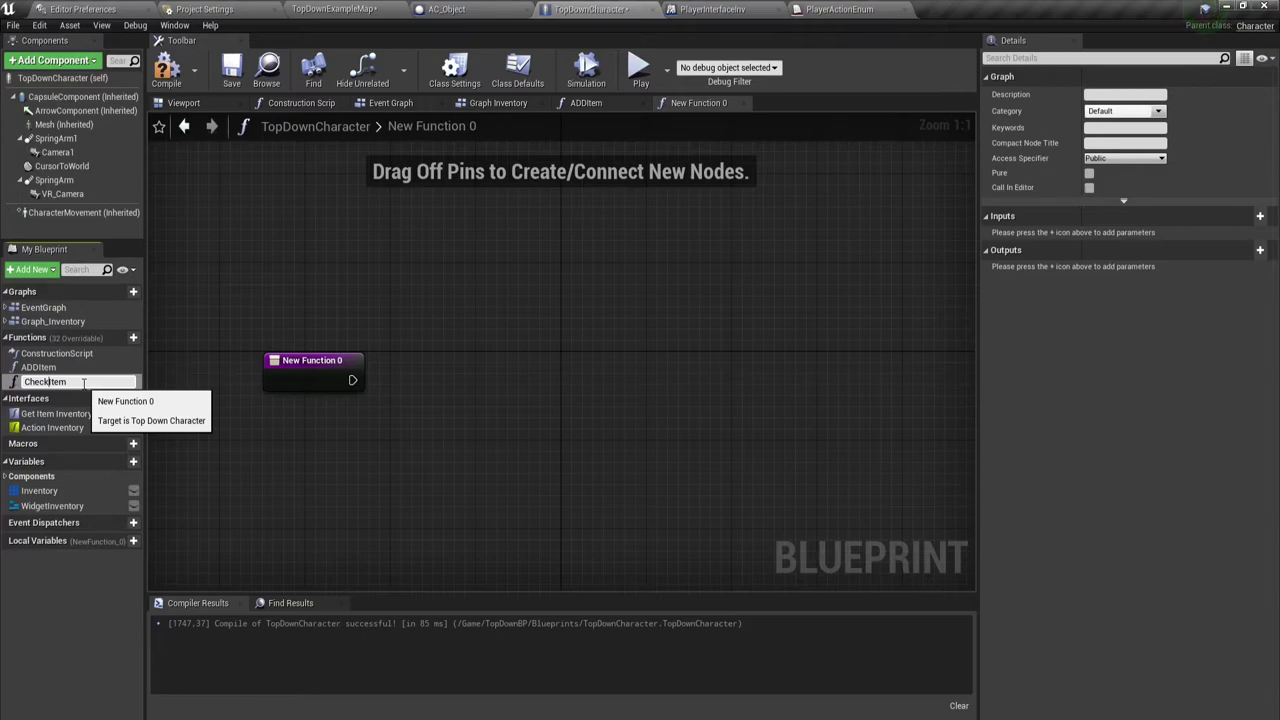
- Name the new function CheckItem and move its entry node left
{"action": "key", "text": "Return"}
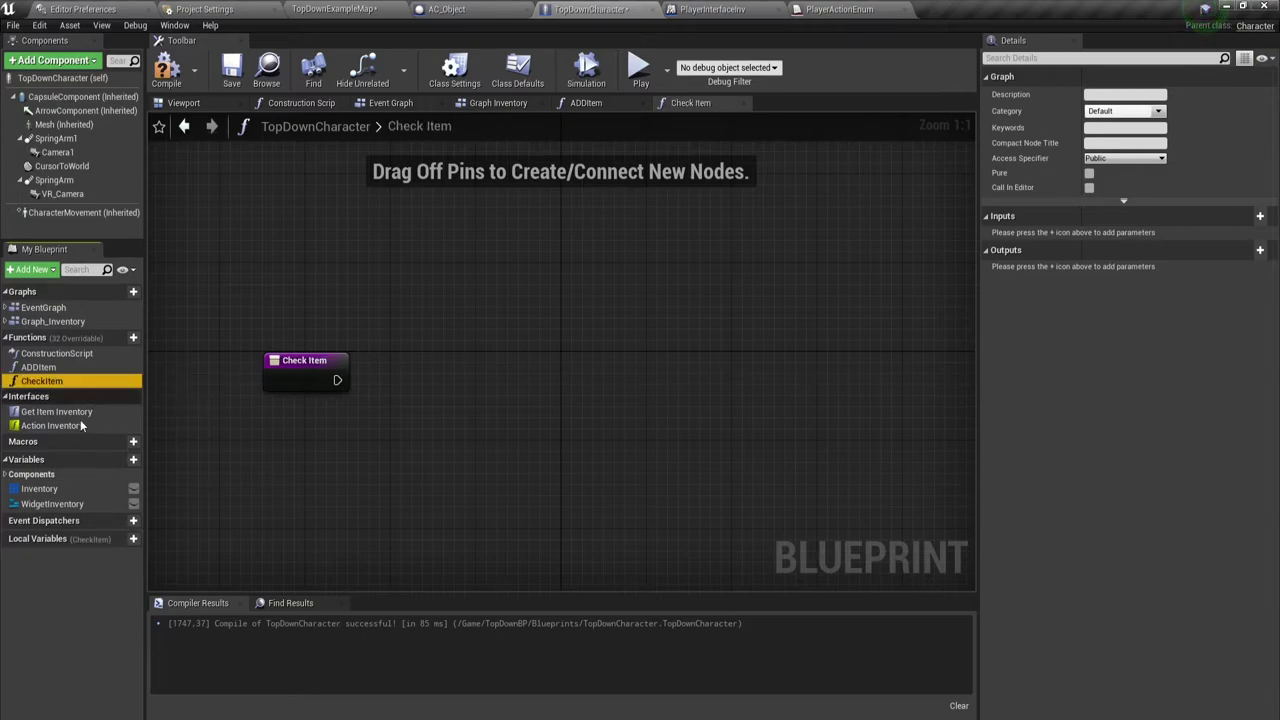
{"action": "left_click_drag", "start_coordinate": [300, 370], "coordinate": [213, 379]}
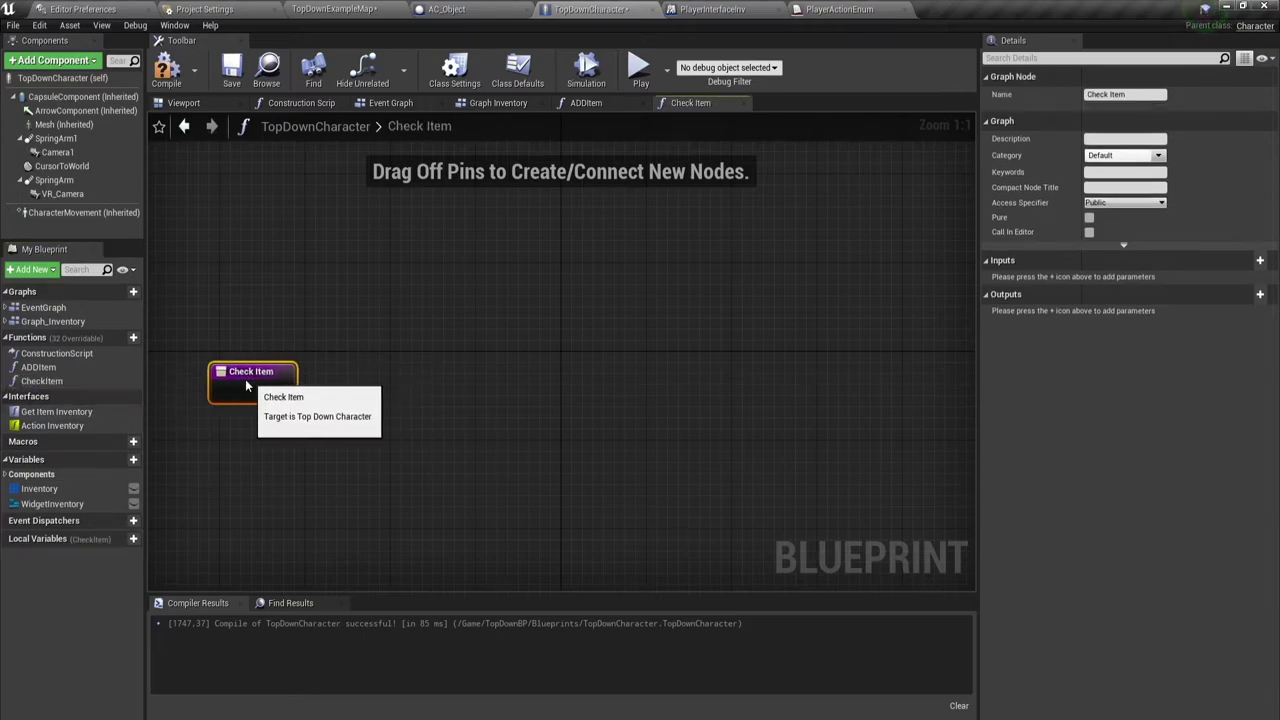
{"action": "mouse_move", "coordinate": [388, 418]}
{"action": "right_mouse_down"}
{"action": "mouse_move", "coordinate": [438, 442]}
{"action": "mouse_move", "coordinate": [417, 423]}
{"action": "right_mouse_up"}
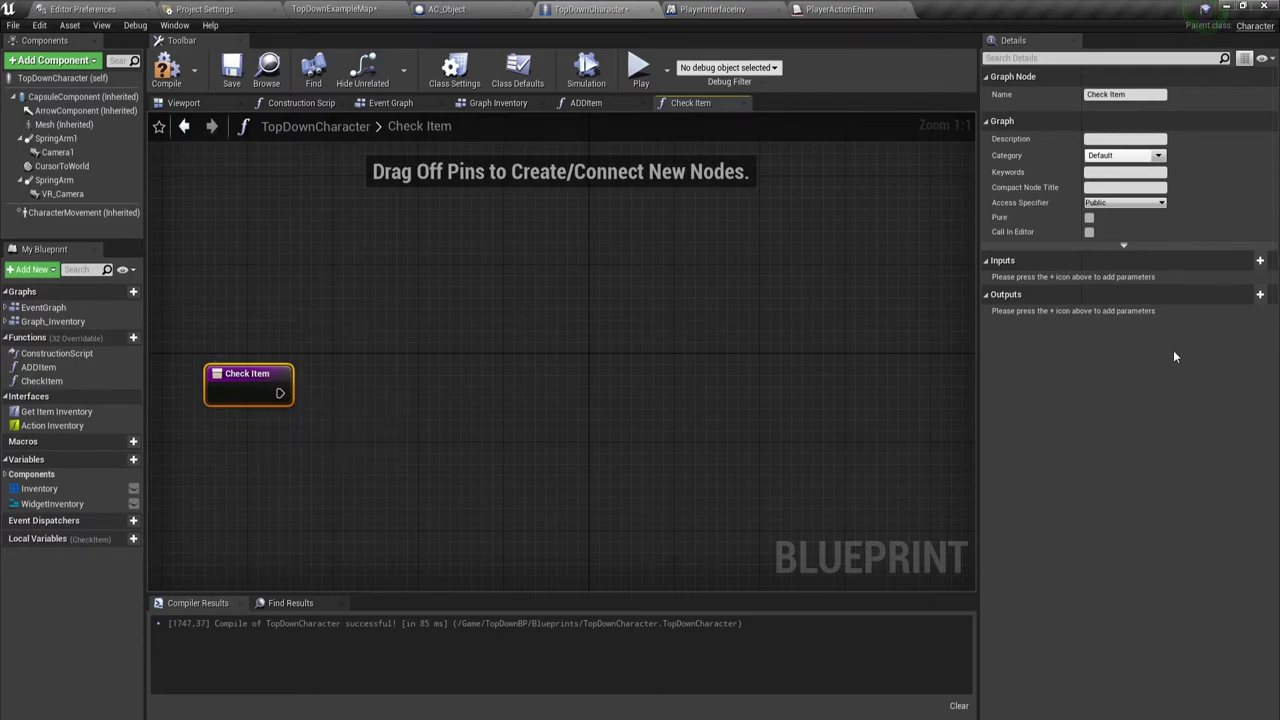
- Add an input parameter named Item to the Check Item function
{"action": "left_click", "coordinate": [1259, 260]}
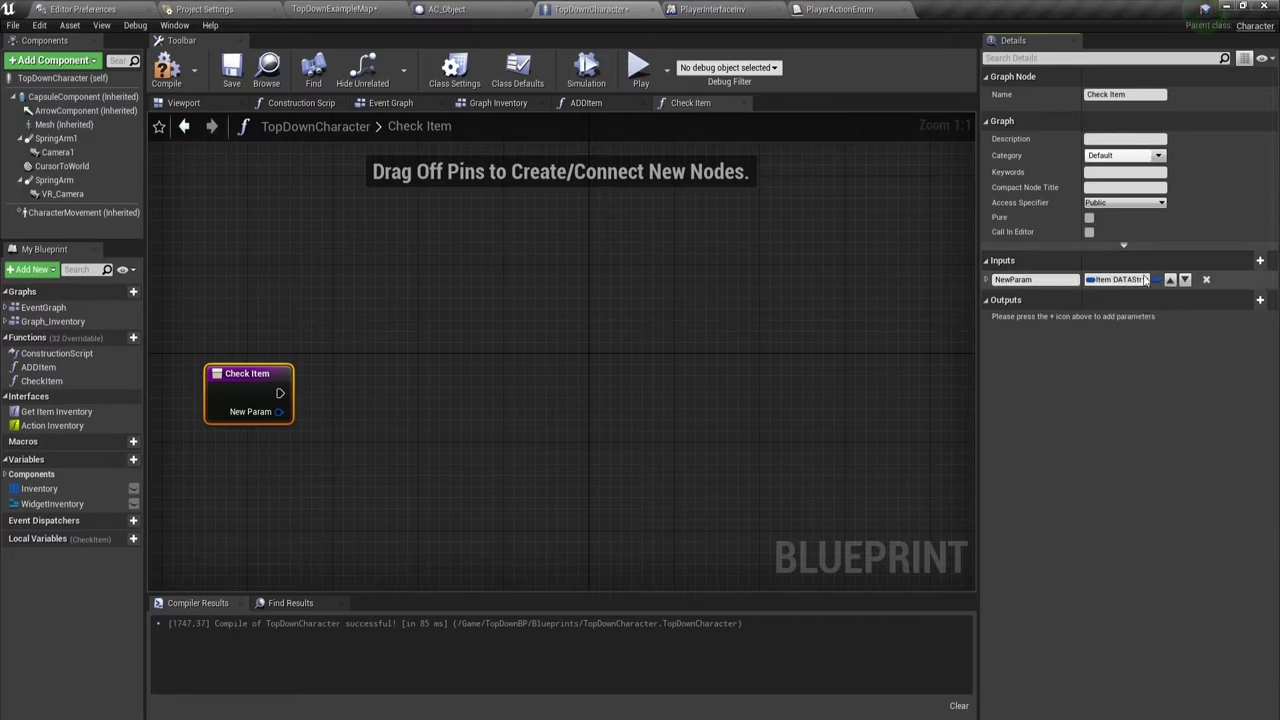
{"action": "left_click", "coordinate": [1041, 279]}
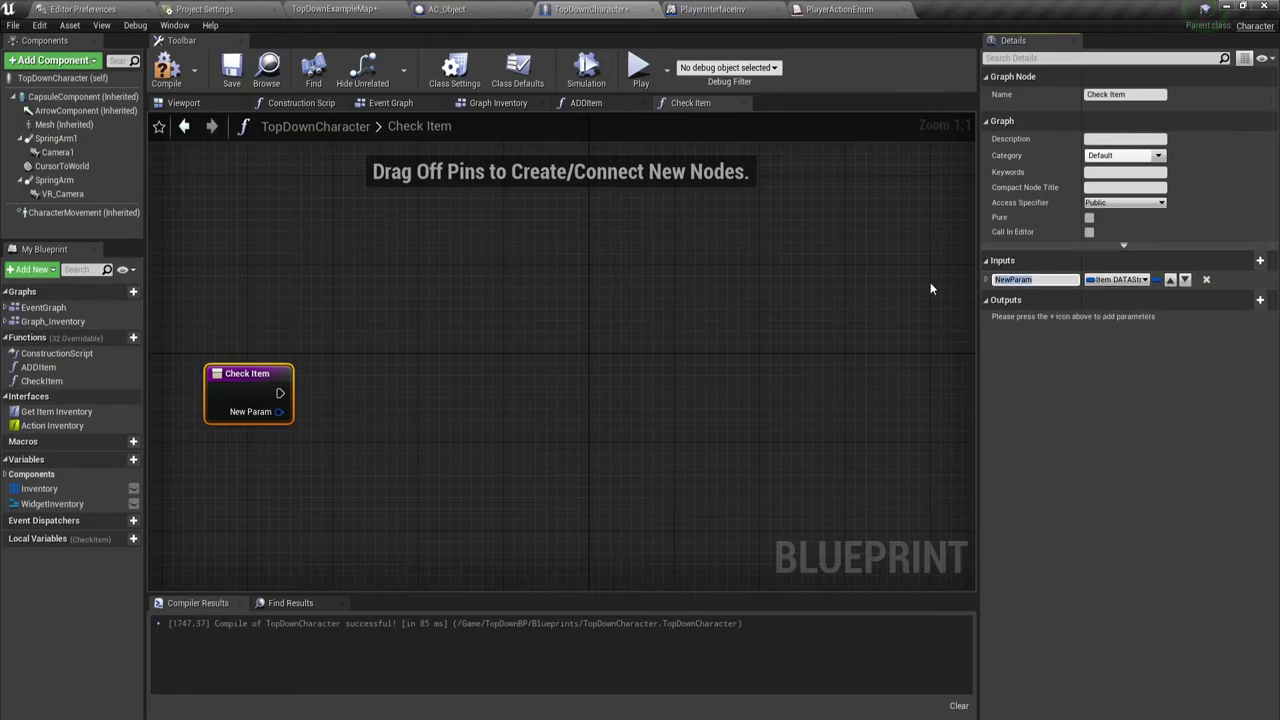
{"action": "type", "text": "Item"}
{"action": "key", "text": "Return"}
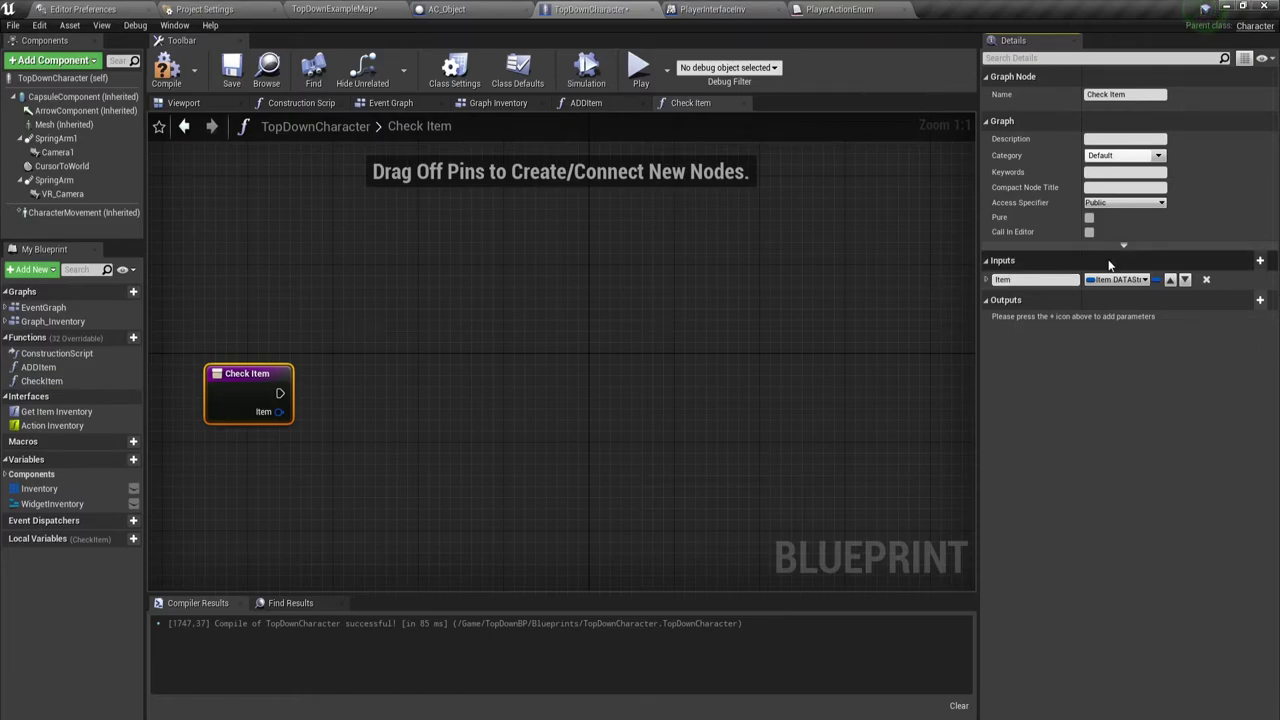
{"action": "right_click_drag", "start_coordinate": [390, 423], "coordinate": [391, 374]}
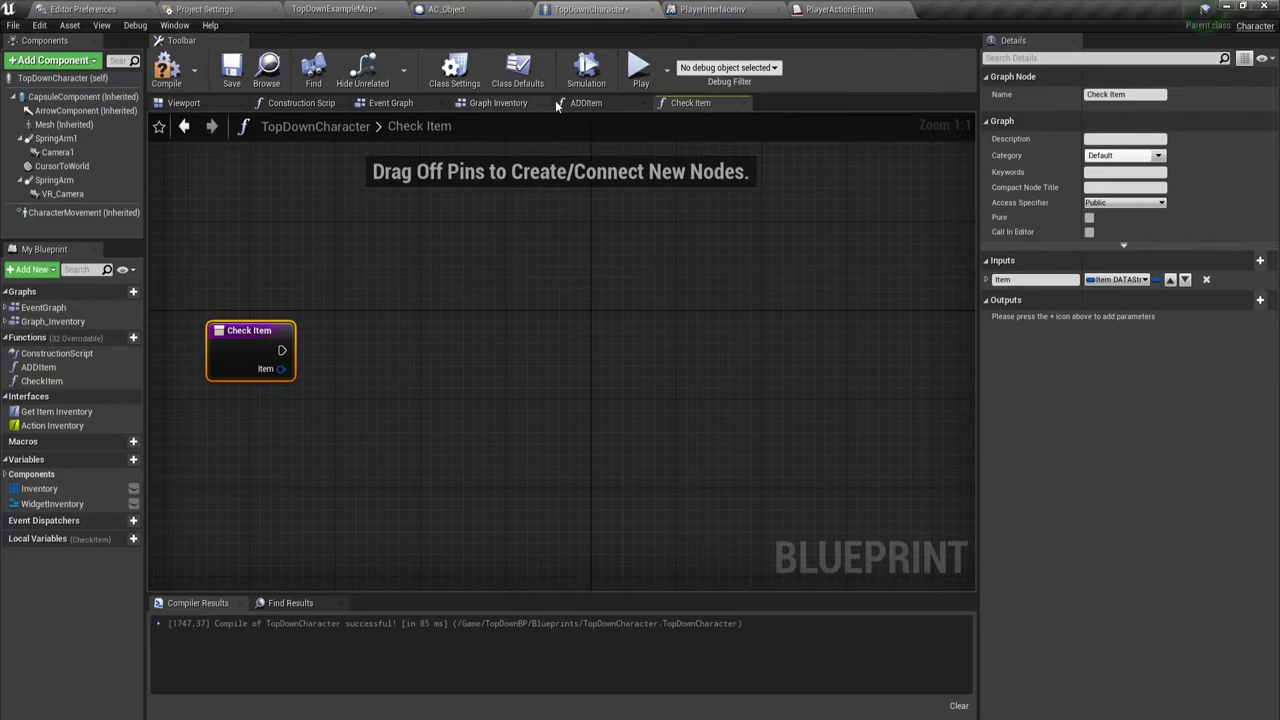
- In ADDItem, place a Check Item call and plug a LocItem getter into its Item input
{"action": "left_click", "coordinate": [586, 103]}
{"action": "right_click_drag", "start_coordinate": [486, 309], "coordinate": [476, 275]}
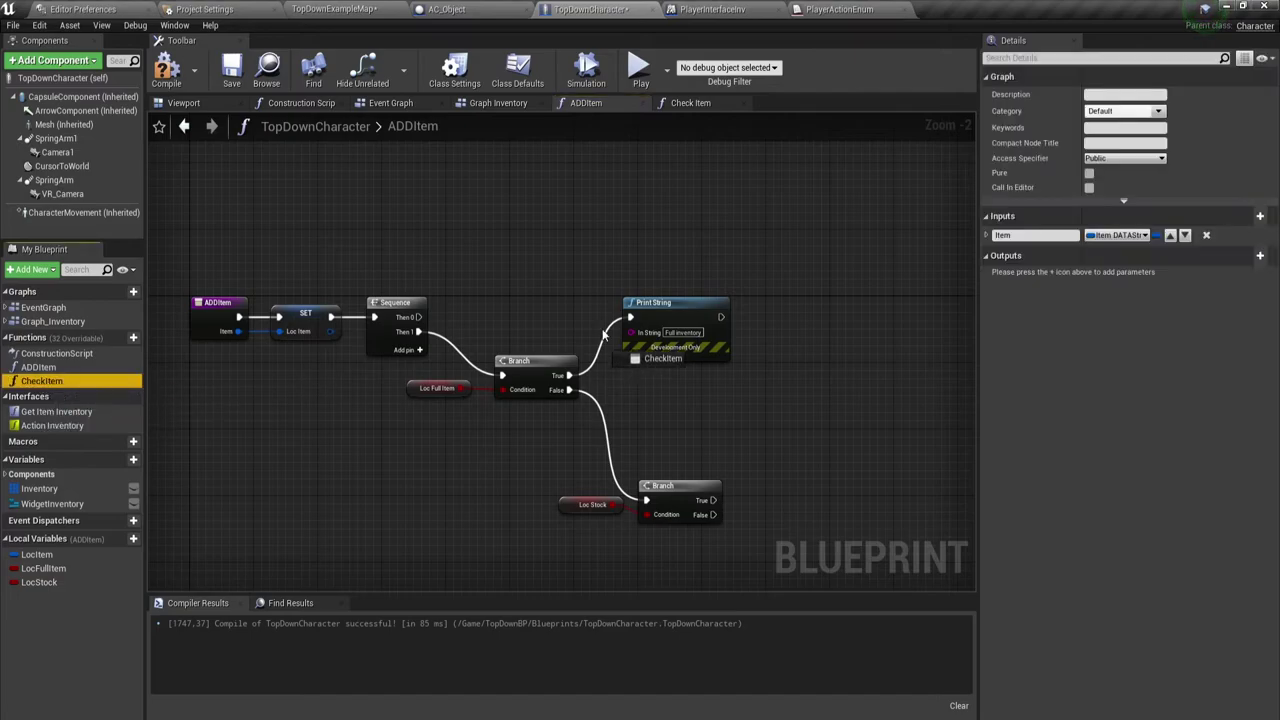
{"action": "mouse_move", "coordinate": [35, 381]}
{"action": "left_mouse_down"}
{"action": "mouse_move", "coordinate": [520, 190]}
{"action": "mouse_move", "coordinate": [418, 317]}
{"action": "left_mouse_up"}
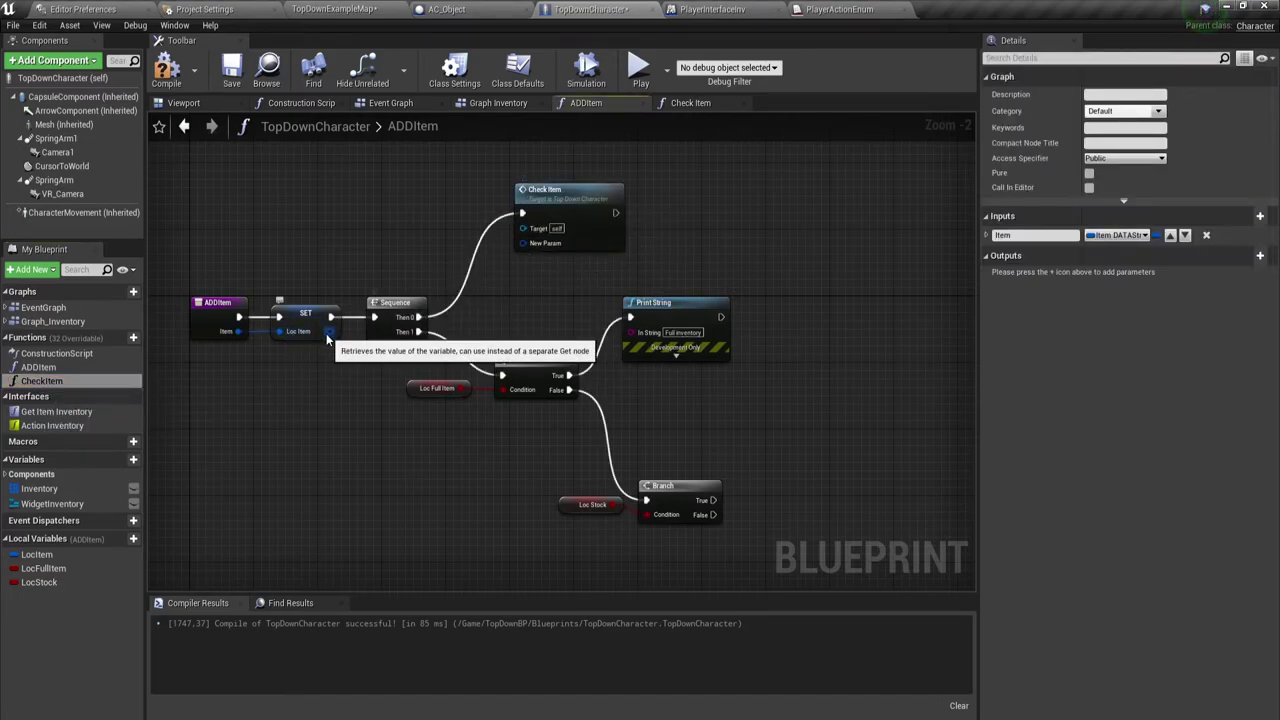
{"action": "mouse_move", "coordinate": [330, 331]}
{"action": "left_mouse_down"}
{"action": "mouse_move", "coordinate": [529, 249]}
{"action": "mouse_move", "coordinate": [368, 334]}
{"action": "left_mouse_up"}
{"action": "left_click", "coordinate": [340, 376]}
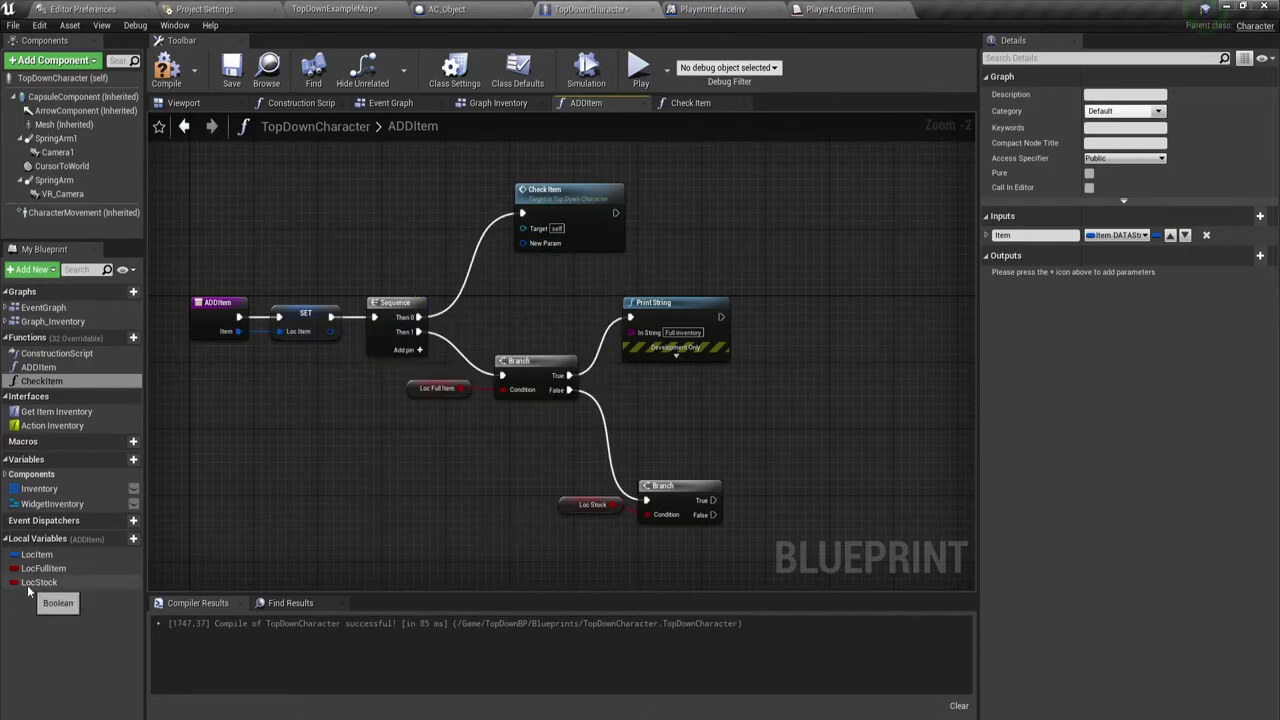
{"action": "left_click", "coordinate": [316, 320]}
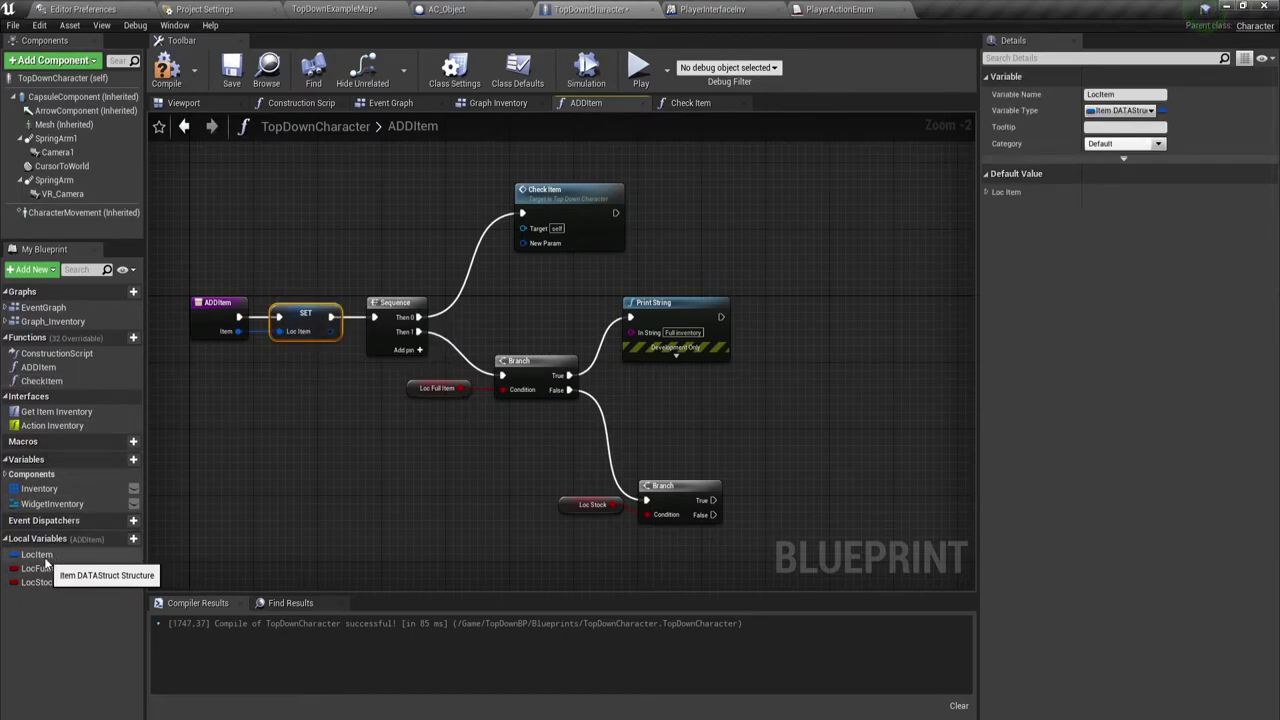
{"action": "mouse_move", "coordinate": [40, 555]}
{"action": "left_mouse_down"}
{"action": "mouse_move", "coordinate": [521, 244]}
{"action": "mouse_move", "coordinate": [460, 248]}
{"action": "left_mouse_up"}
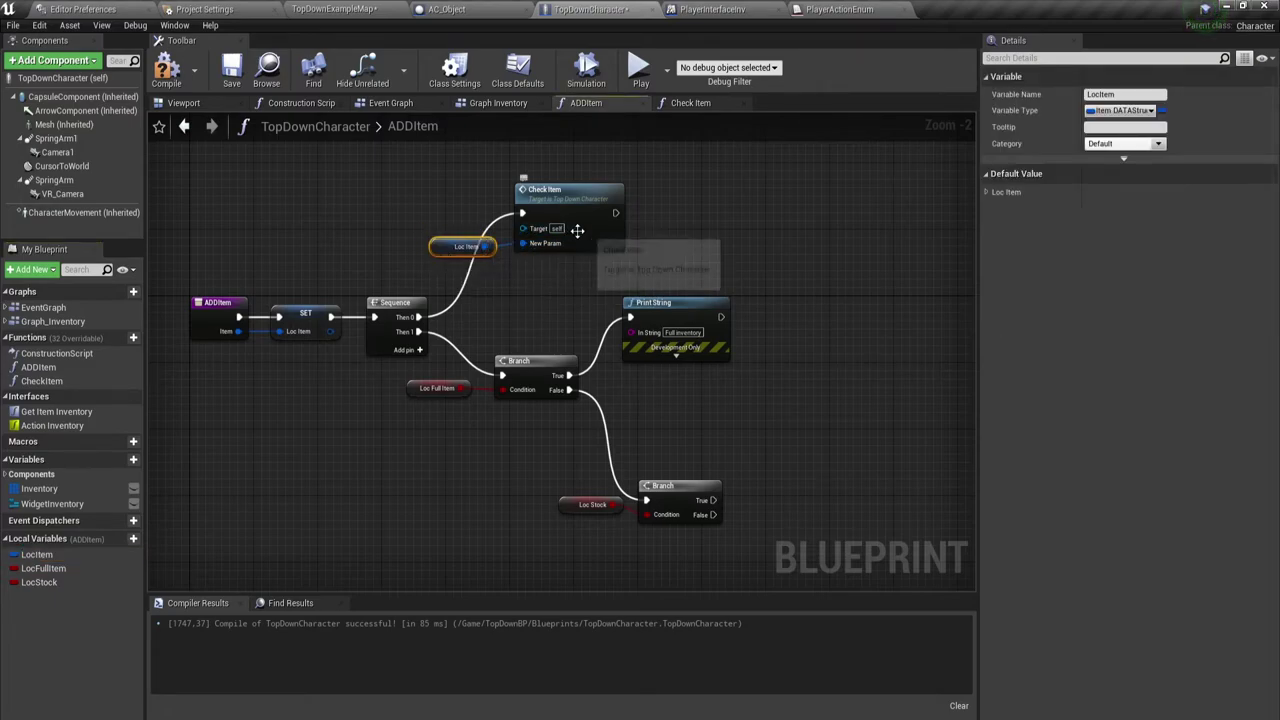
- Compile, locate the erroring Check Item call in ADDItem, and delete it
{"action": "left_click", "coordinate": [690, 103]}
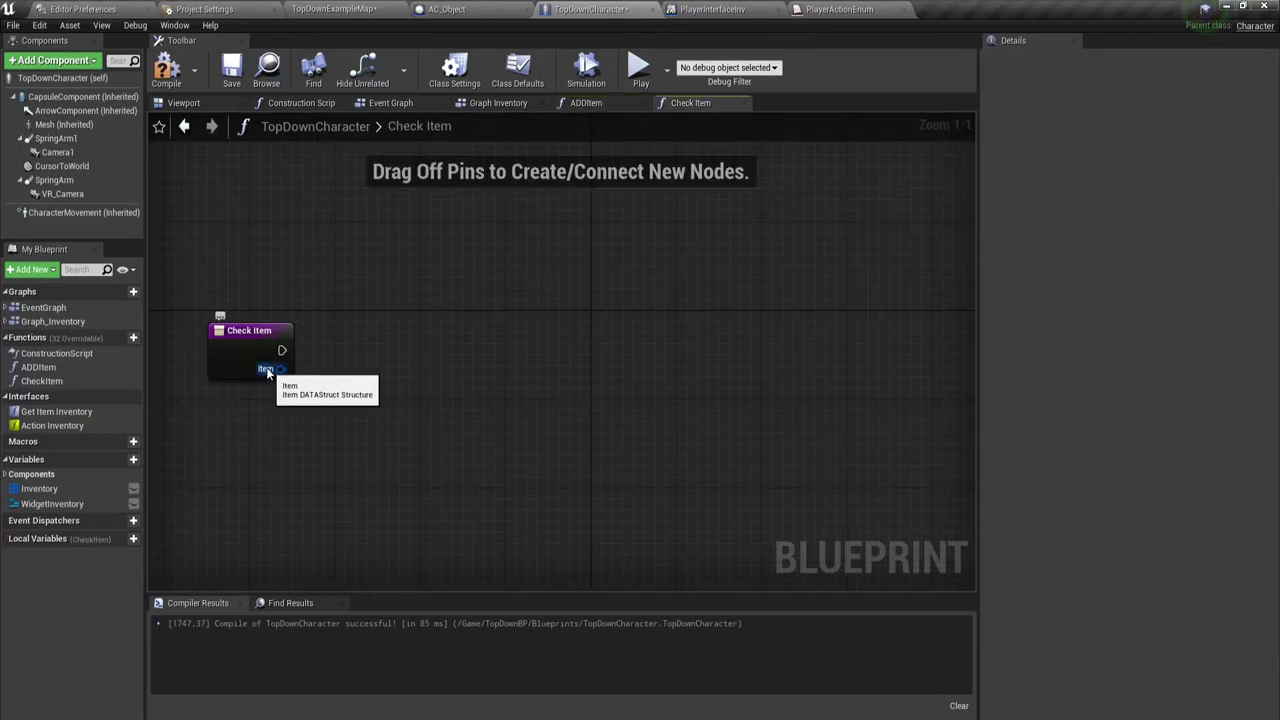
{"action": "left_click", "coordinate": [184, 65]}
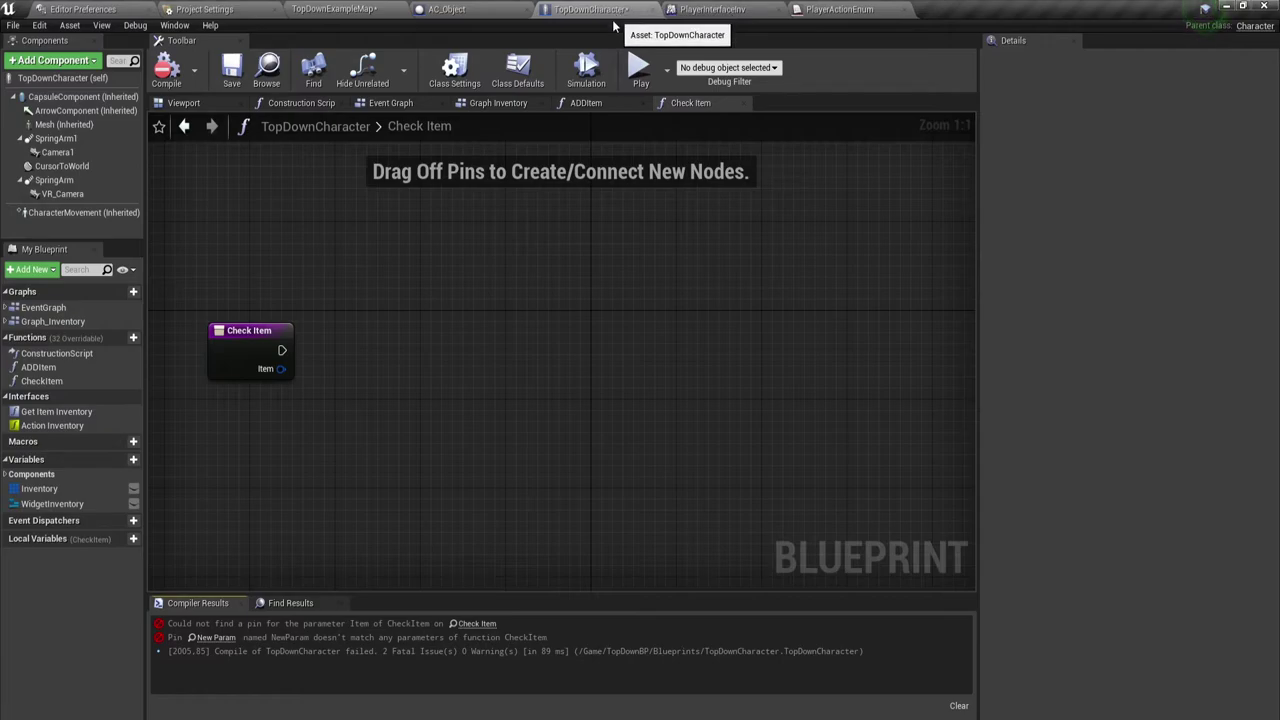
{"action": "left_click", "coordinate": [475, 628]}
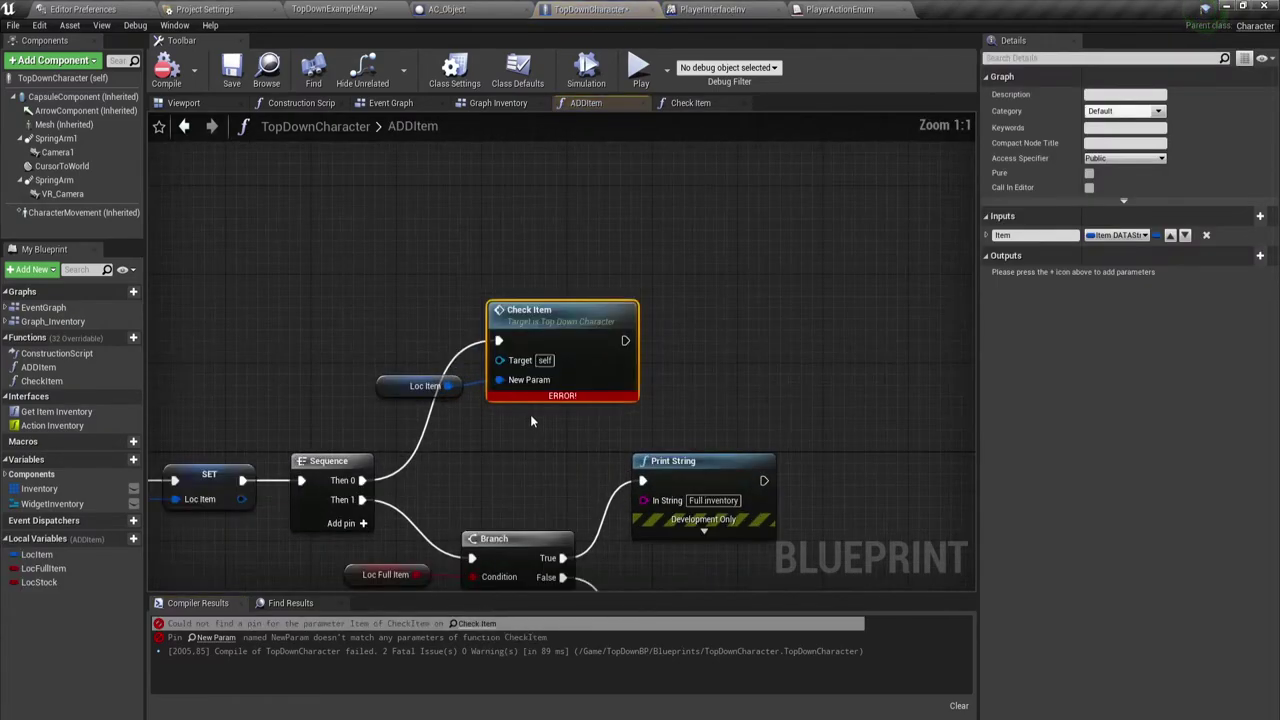
{"action": "left_click", "coordinate": [473, 382]}
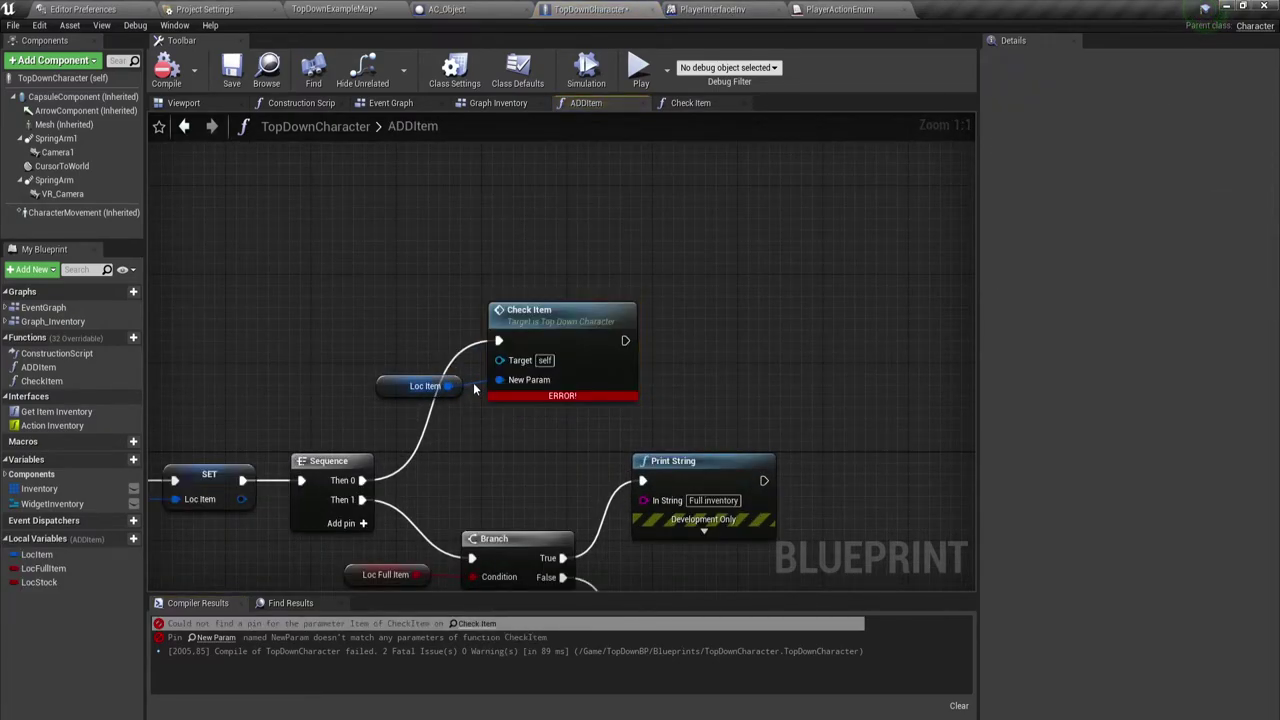
{"action": "left_click", "coordinate": [166, 68]}
{"action": "left_click", "coordinate": [555, 319]}
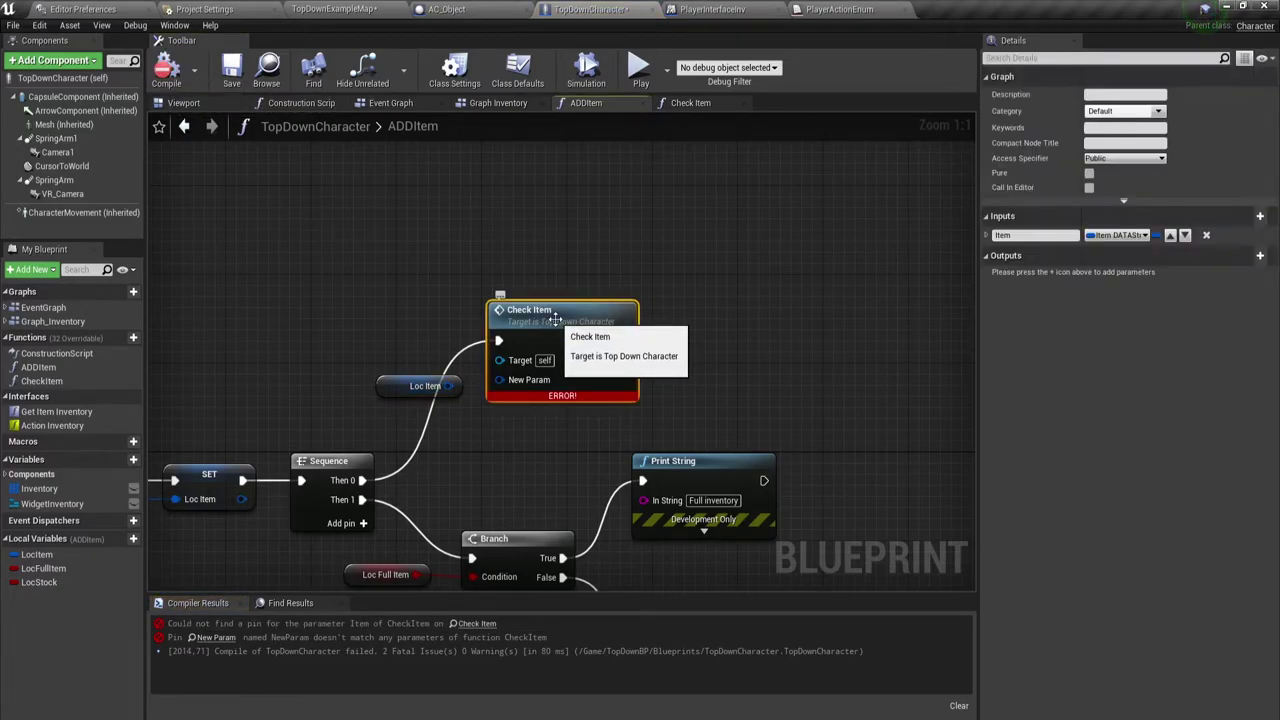
{"action": "key", "text": "Delete"}
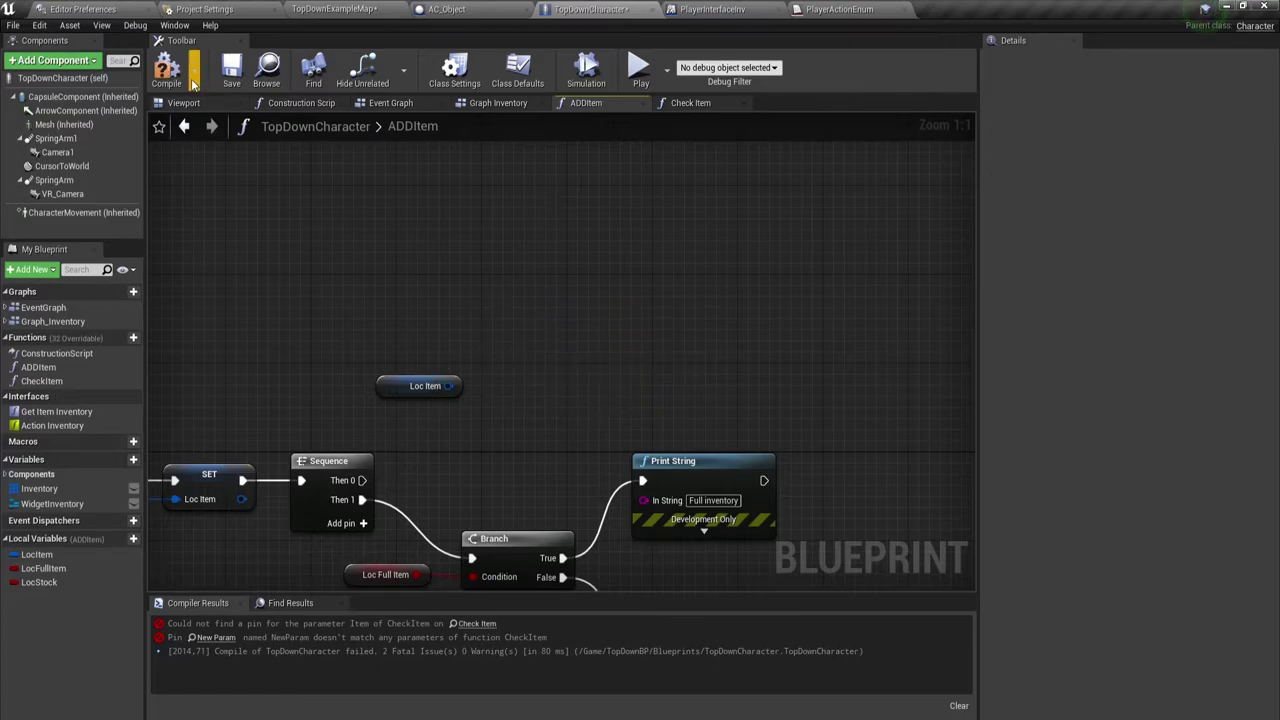
{"action": "left_click", "coordinate": [193, 85]}
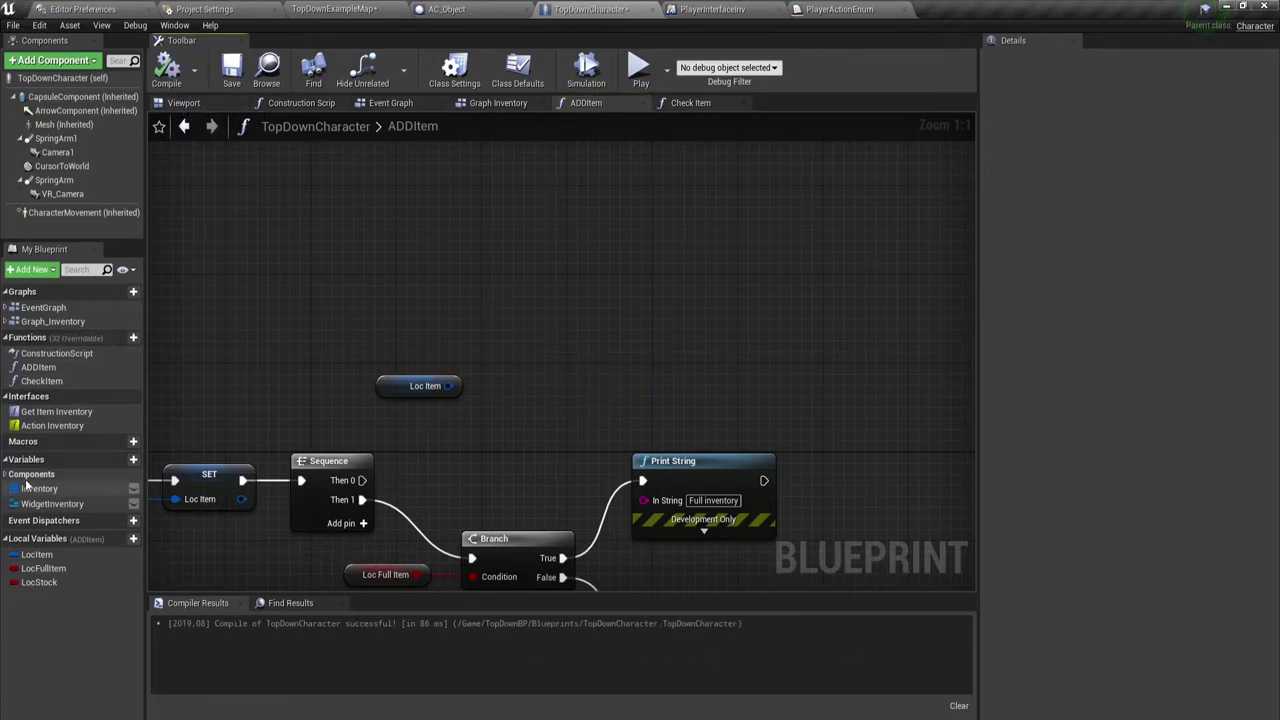
- Add a fresh Check Item call after Sequence Then 0 with Loc Item as Item, and compile
{"action": "mouse_move", "coordinate": [42, 380]}
{"action": "left_mouse_down"}
{"action": "mouse_move", "coordinate": [509, 390]}
{"action": "mouse_move", "coordinate": [365, 482]}
{"action": "left_mouse_up"}
{"action": "mouse_move", "coordinate": [555, 487]}
{"action": "left_mouse_down"}
{"action": "mouse_move", "coordinate": [555, 285]}
{"action": "mouse_move", "coordinate": [555, 306]}
{"action": "left_mouse_up"}
{"action": "left_click_drag", "start_coordinate": [449, 386], "coordinate": [527, 368]}
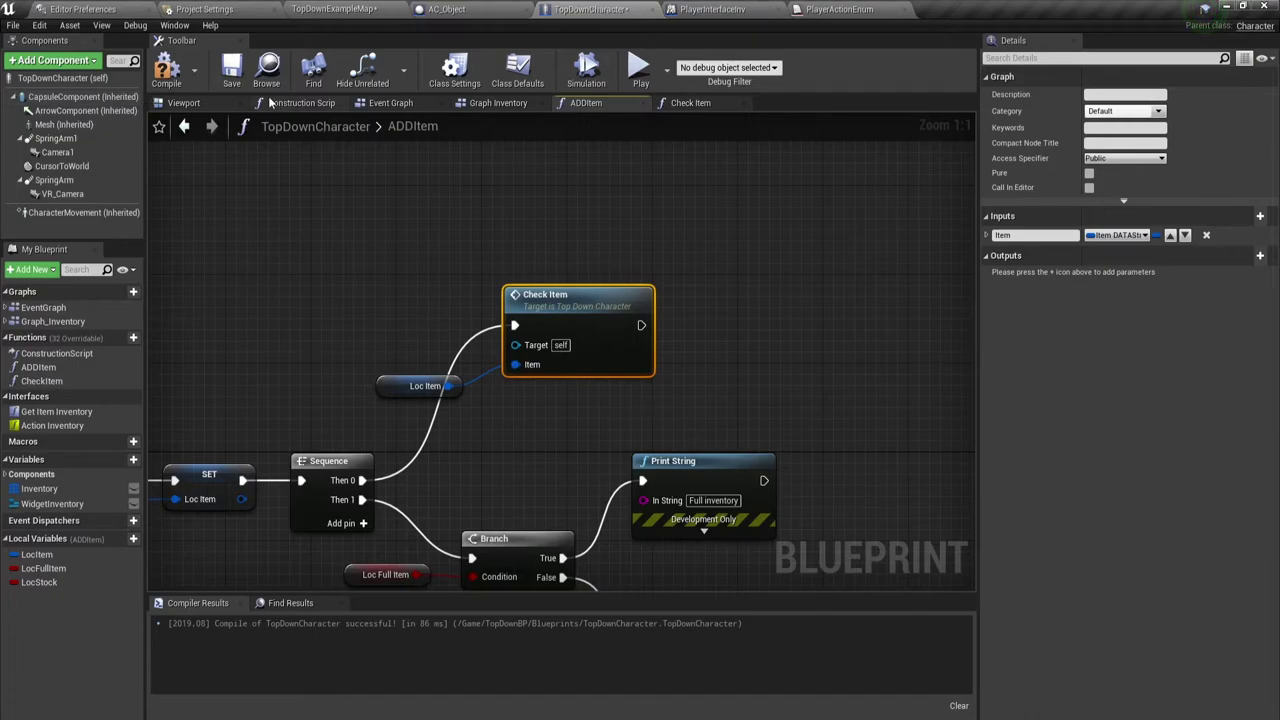
{"action": "left_click", "coordinate": [176, 85]}
{"action": "left_click", "coordinate": [690, 104]}
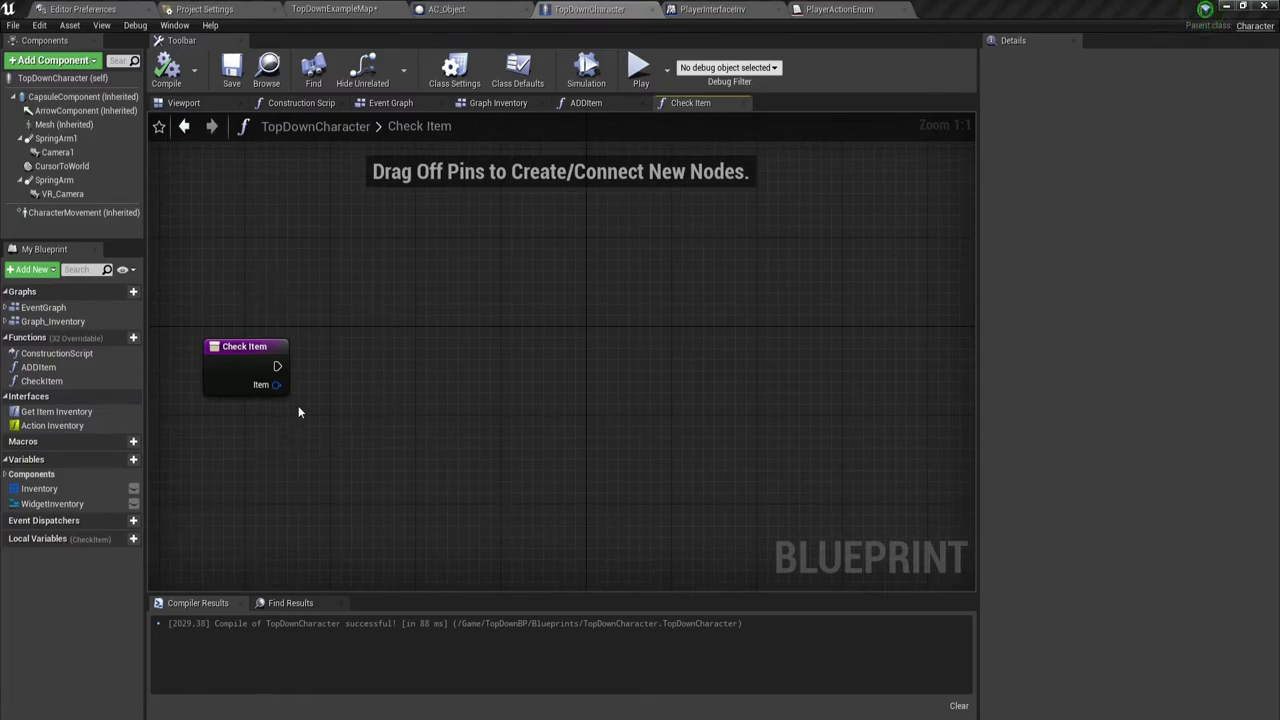
- Add an Inventory getter and a For Each Loop with Break over it
{"action": "right_click_drag", "start_coordinate": [298, 405], "coordinate": [266, 366]}
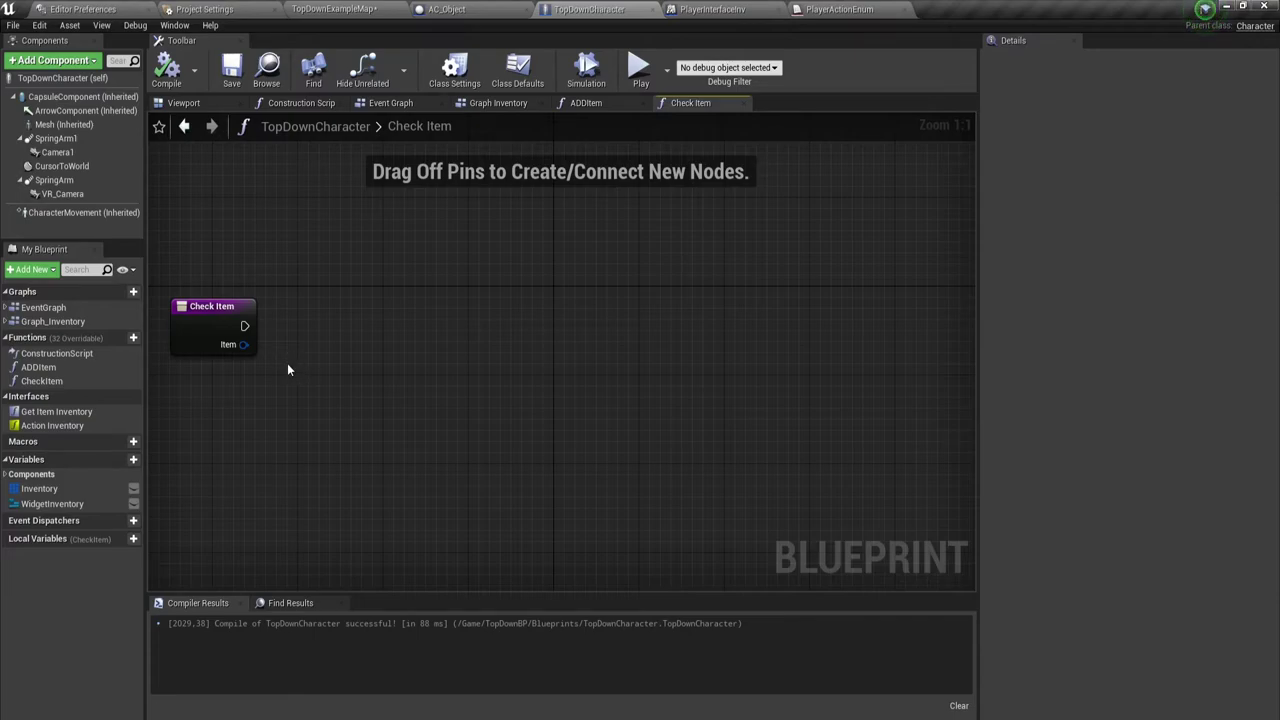
{"action": "right_click_drag", "start_coordinate": [287, 370], "coordinate": [282, 337]}
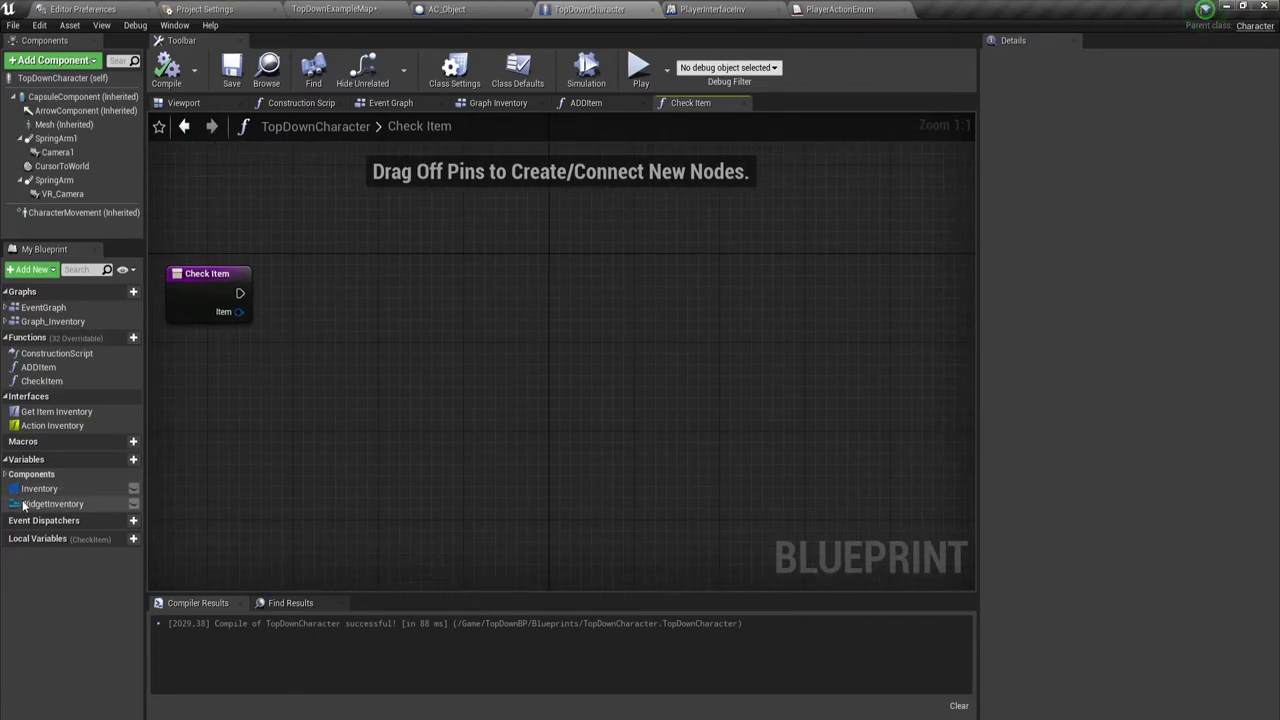
{"action": "left_click_drag", "start_coordinate": [32, 488], "coordinate": [252, 375]}
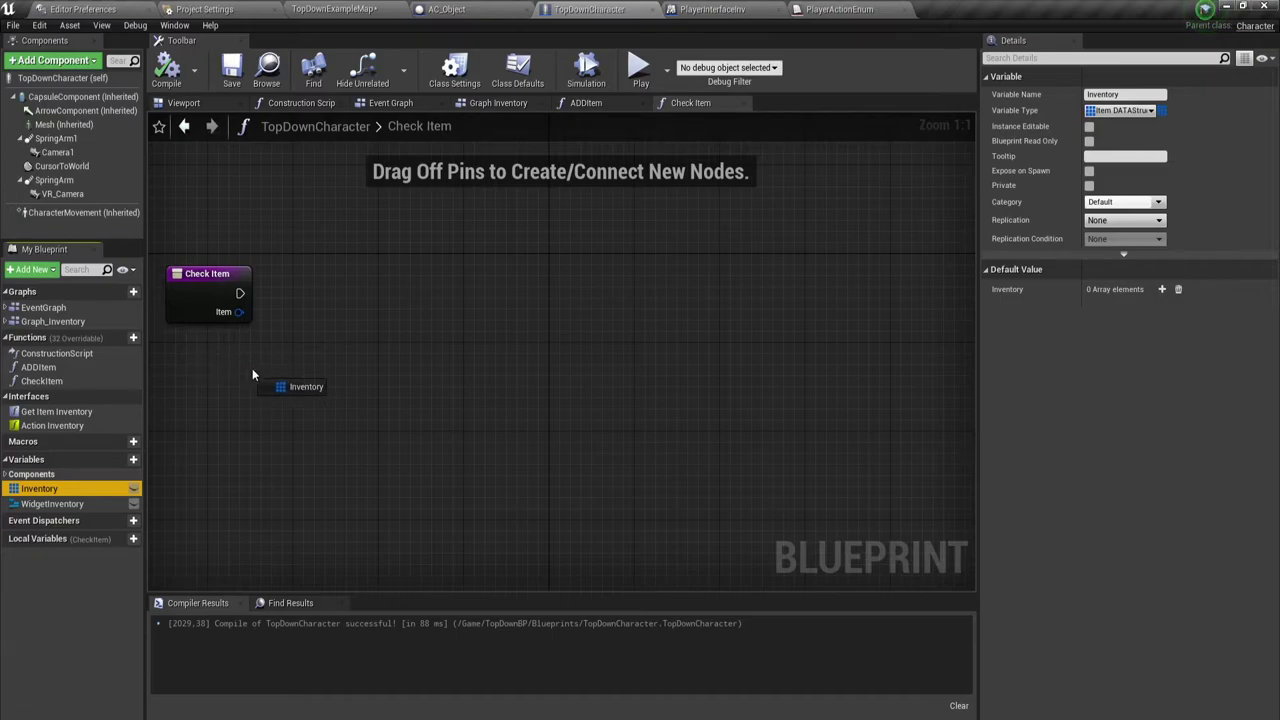
{"action": "left_click_drag", "start_coordinate": [253, 374], "coordinate": [276, 384]}
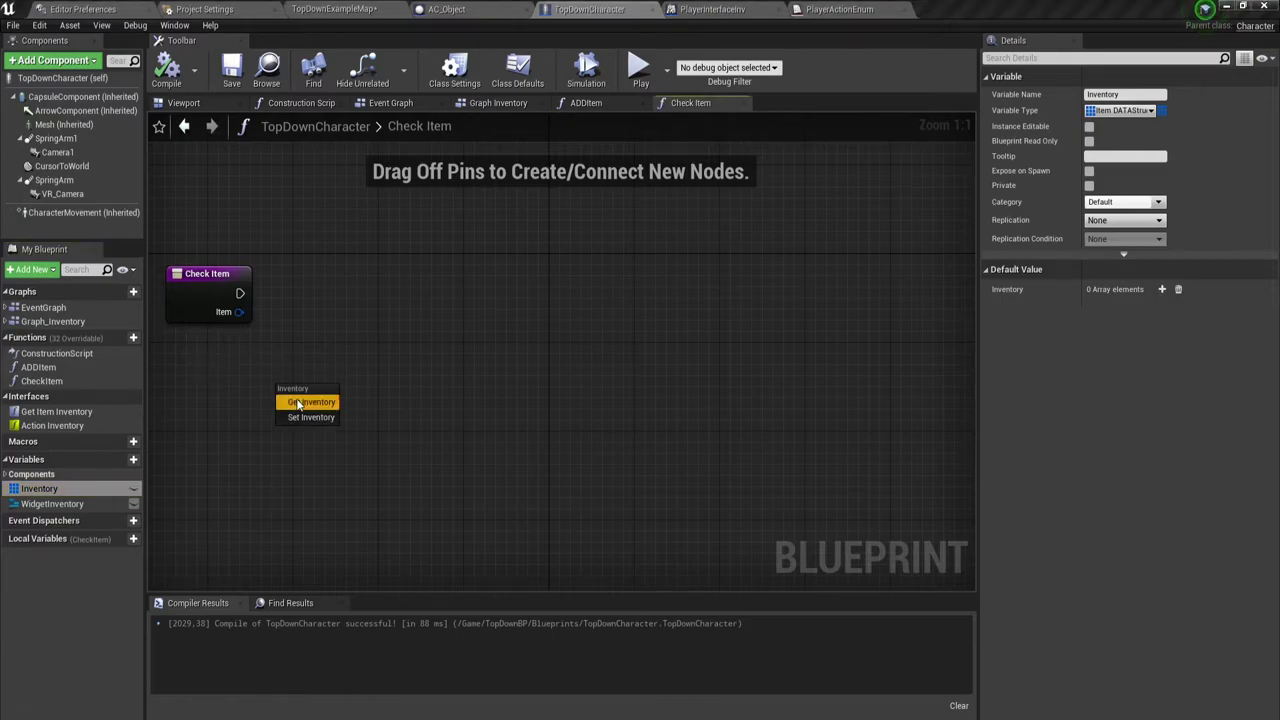
{"action": "left_click", "coordinate": [298, 402]}
{"action": "mouse_move", "coordinate": [350, 398]}
{"action": "left_mouse_down"}
{"action": "mouse_move", "coordinate": [383, 357]}
{"action": "mouse_move", "coordinate": [396, 300]}
{"action": "left_mouse_up"}
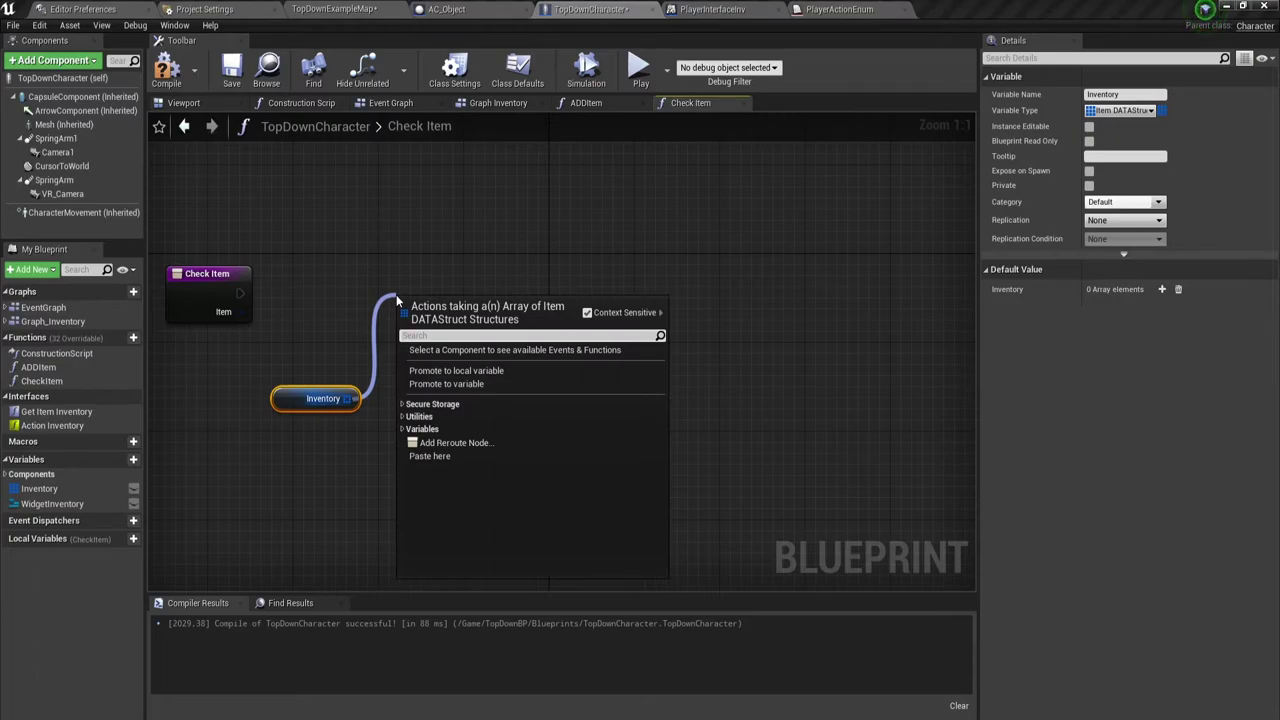
{"action": "type", "text": "for"}
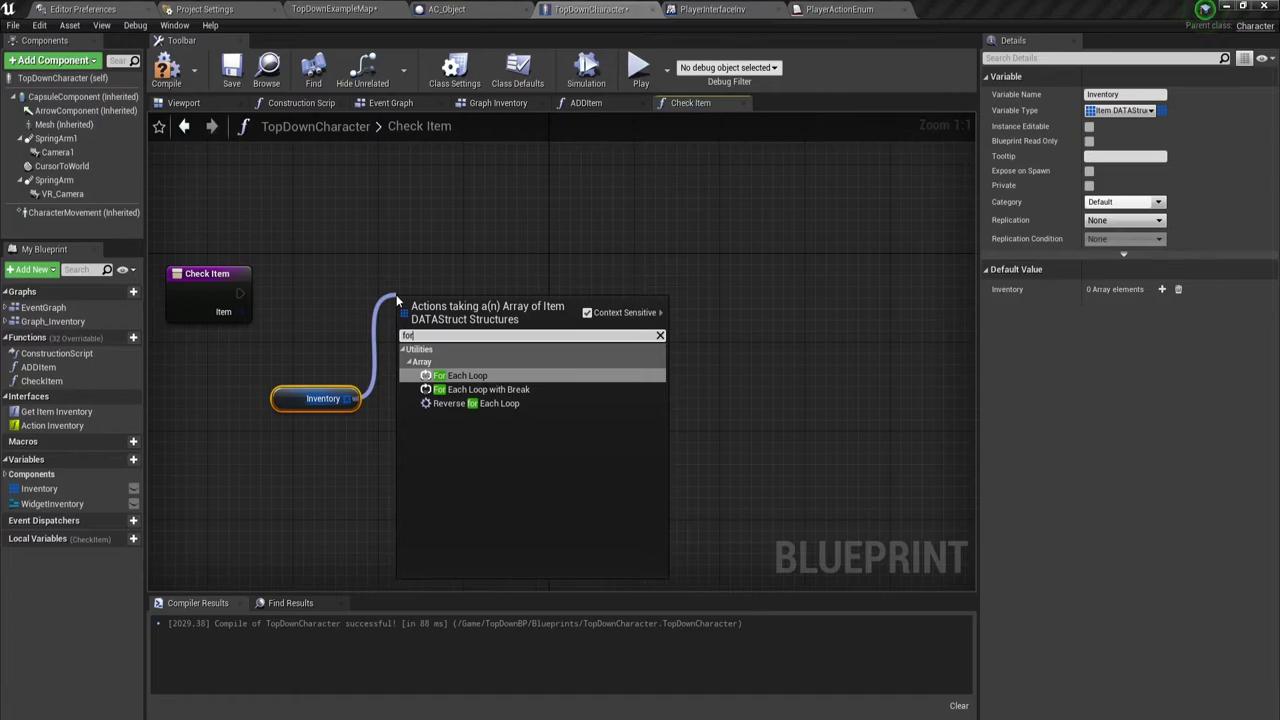
{"action": "left_click", "coordinate": [480, 391]}
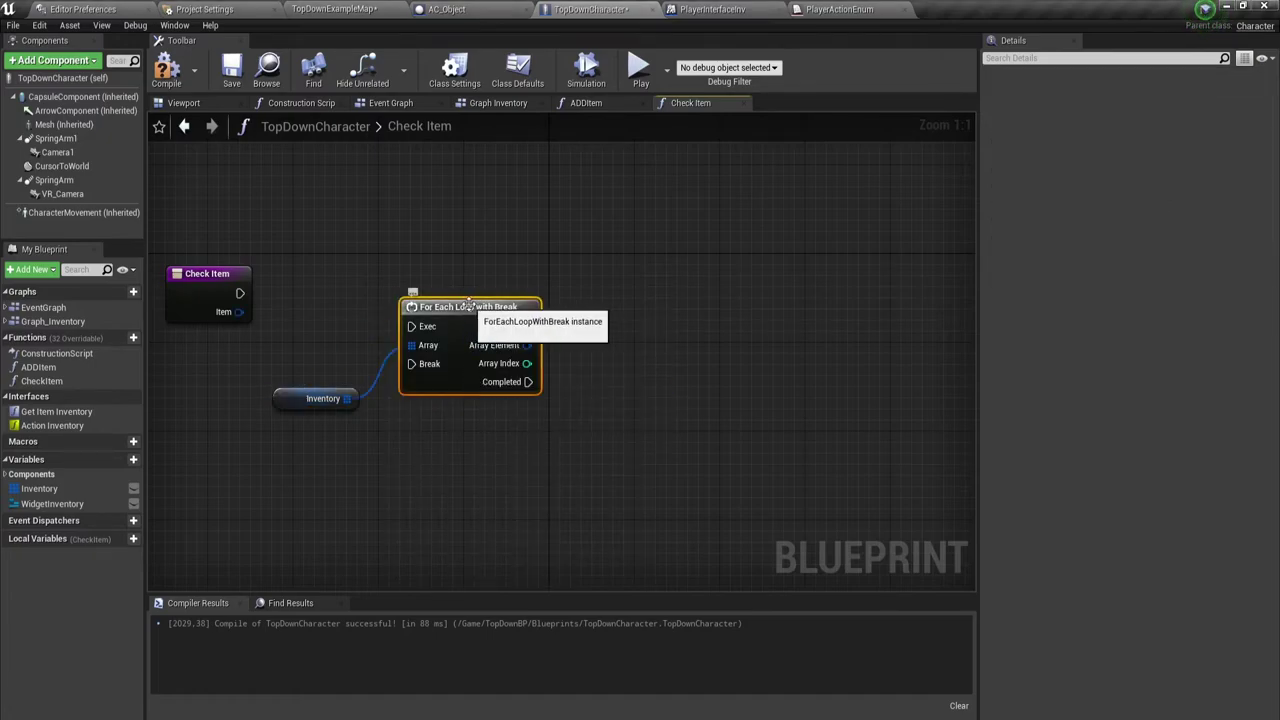
- Reposition the loop nodes and wire Check Item's entry into the loop's Exec
{"action": "left_click_drag", "start_coordinate": [310, 295], "coordinate": [409, 415]}
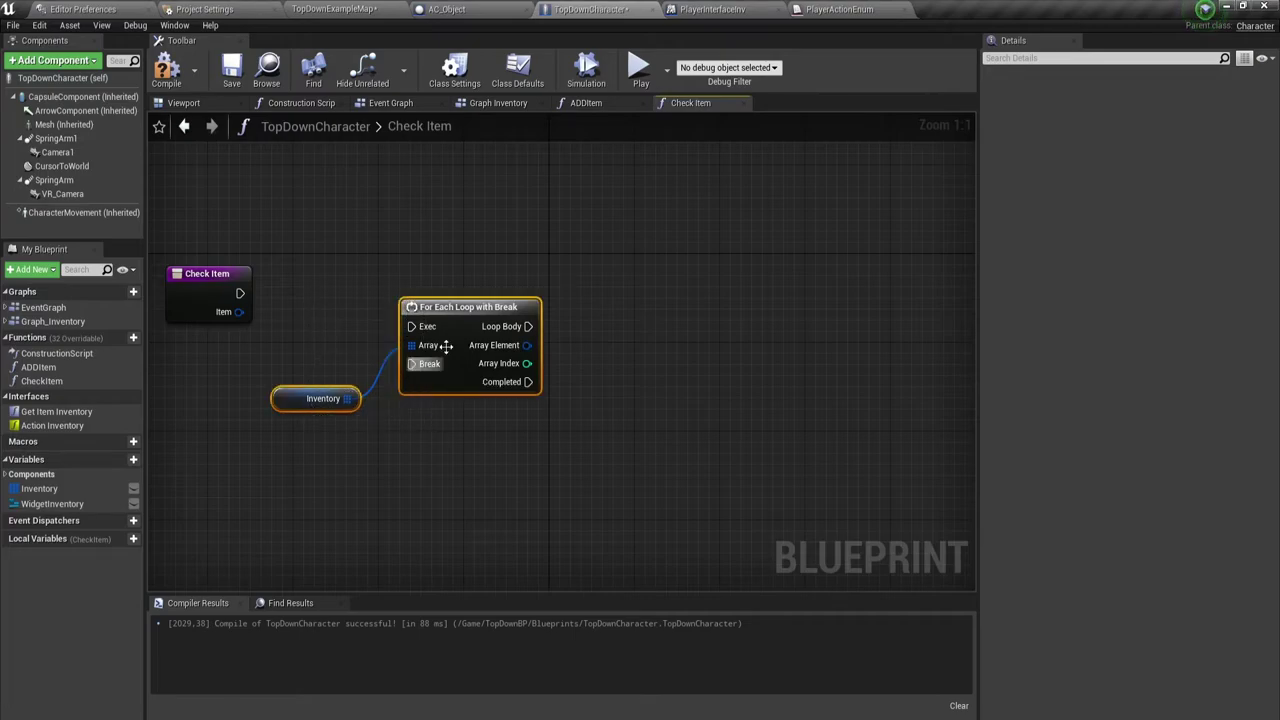
{"action": "left_click_drag", "start_coordinate": [453, 320], "coordinate": [375, 291]}
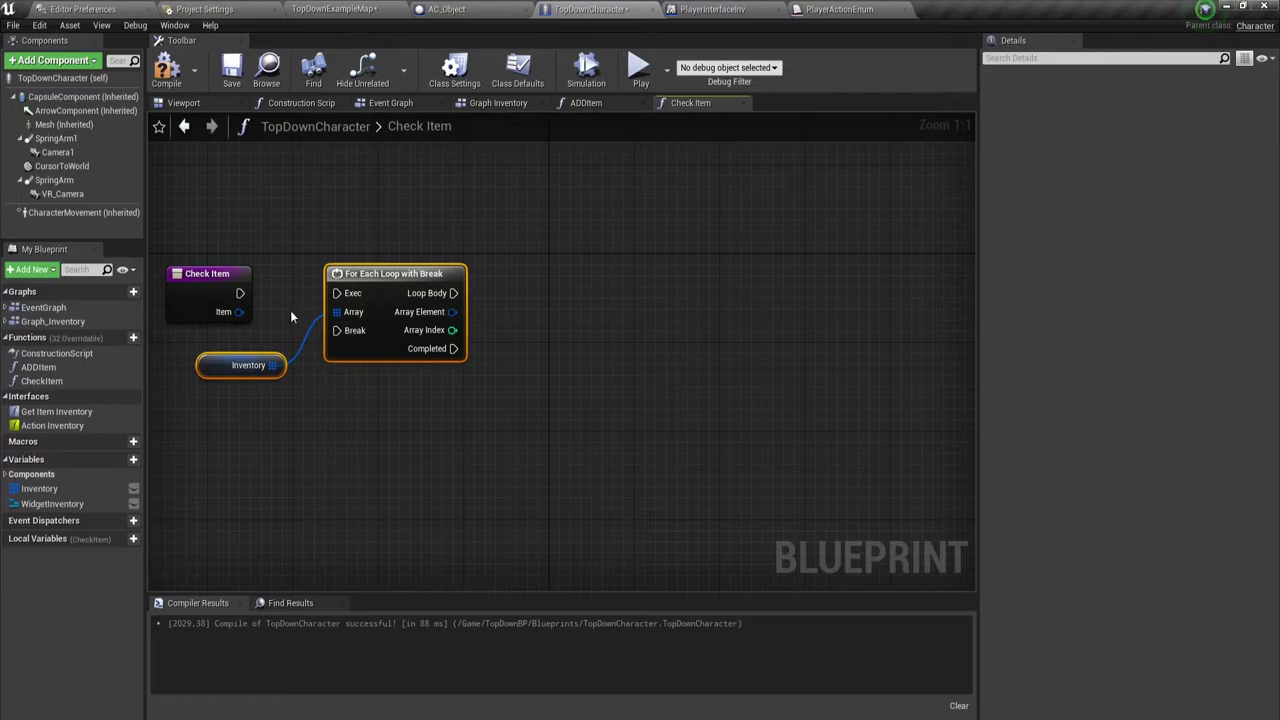
{"action": "mouse_move", "coordinate": [240, 293]}
{"action": "left_mouse_down"}
{"action": "mouse_move", "coordinate": [346, 296]}
{"action": "mouse_move", "coordinate": [386, 197]}
{"action": "mouse_move", "coordinate": [460, 197]}
{"action": "left_mouse_up"}
{"action": "left_click", "coordinate": [402, 206]}
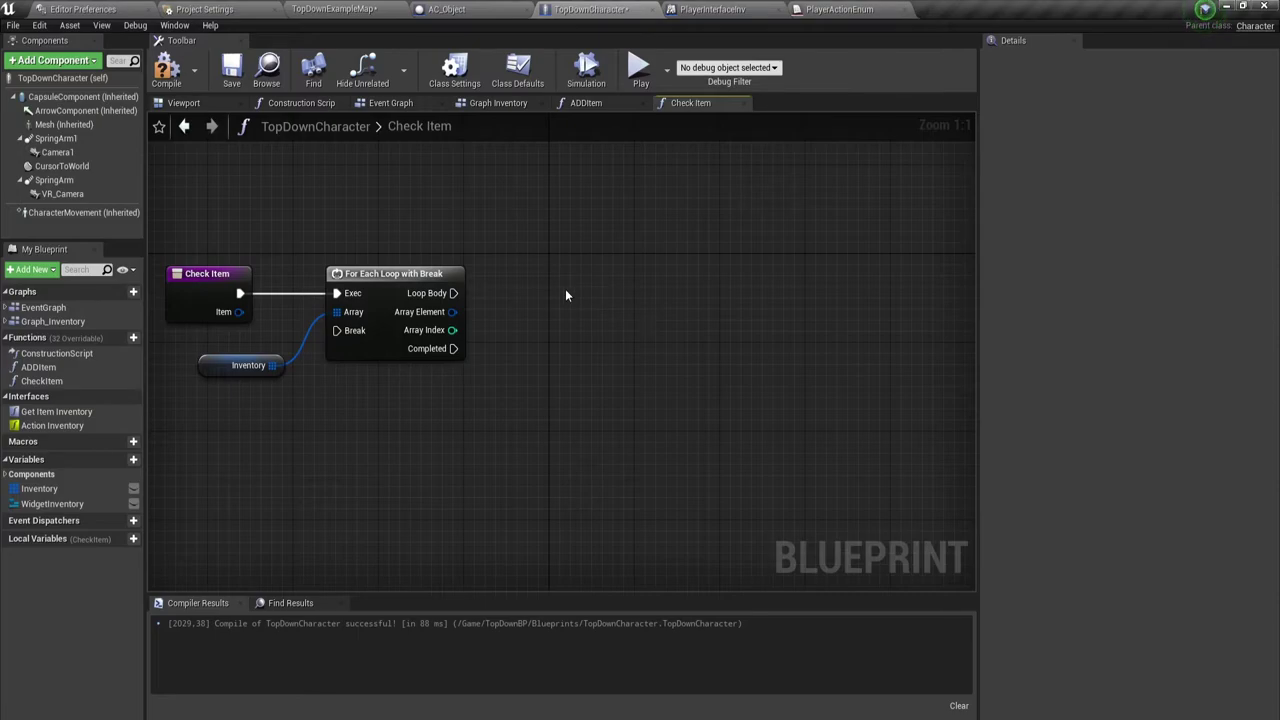
- Break the loop's Array Element into an expanded Break ItemDATAStruct node
{"action": "left_click_drag", "start_coordinate": [452, 311], "coordinate": [529, 329]}
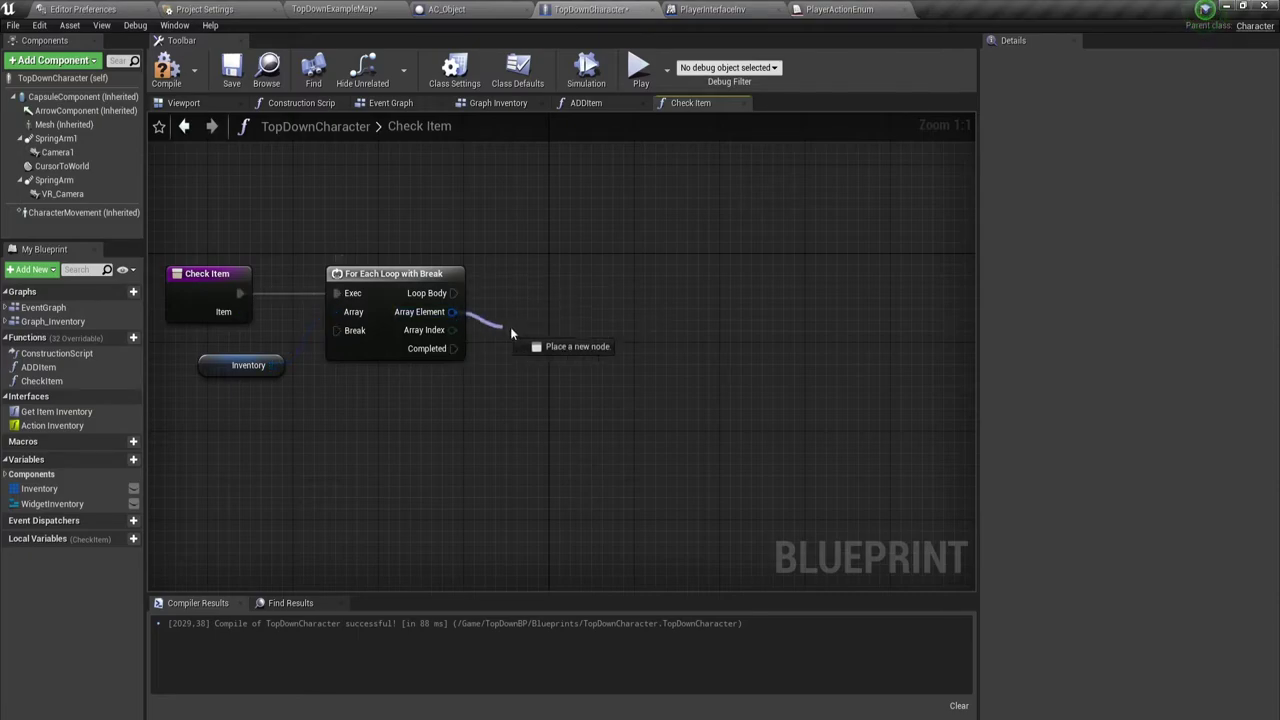
{"action": "type", "text": "bre"}
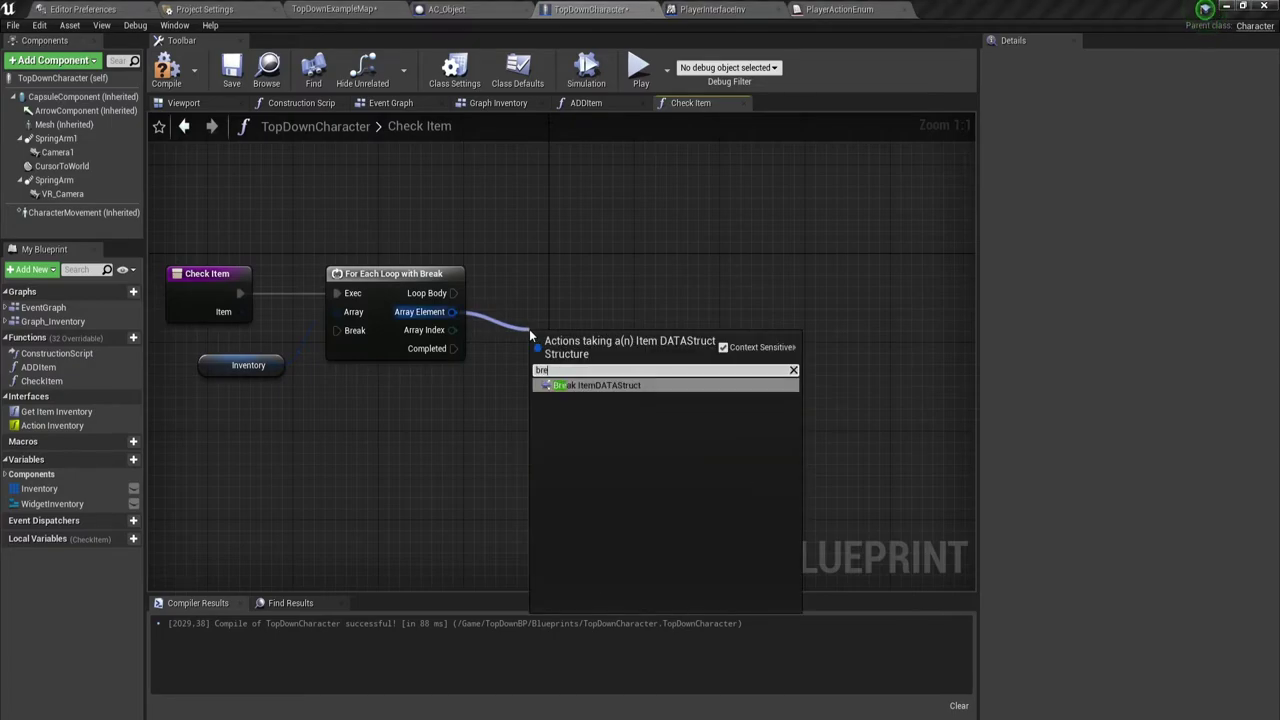
{"action": "key", "text": "Return"}
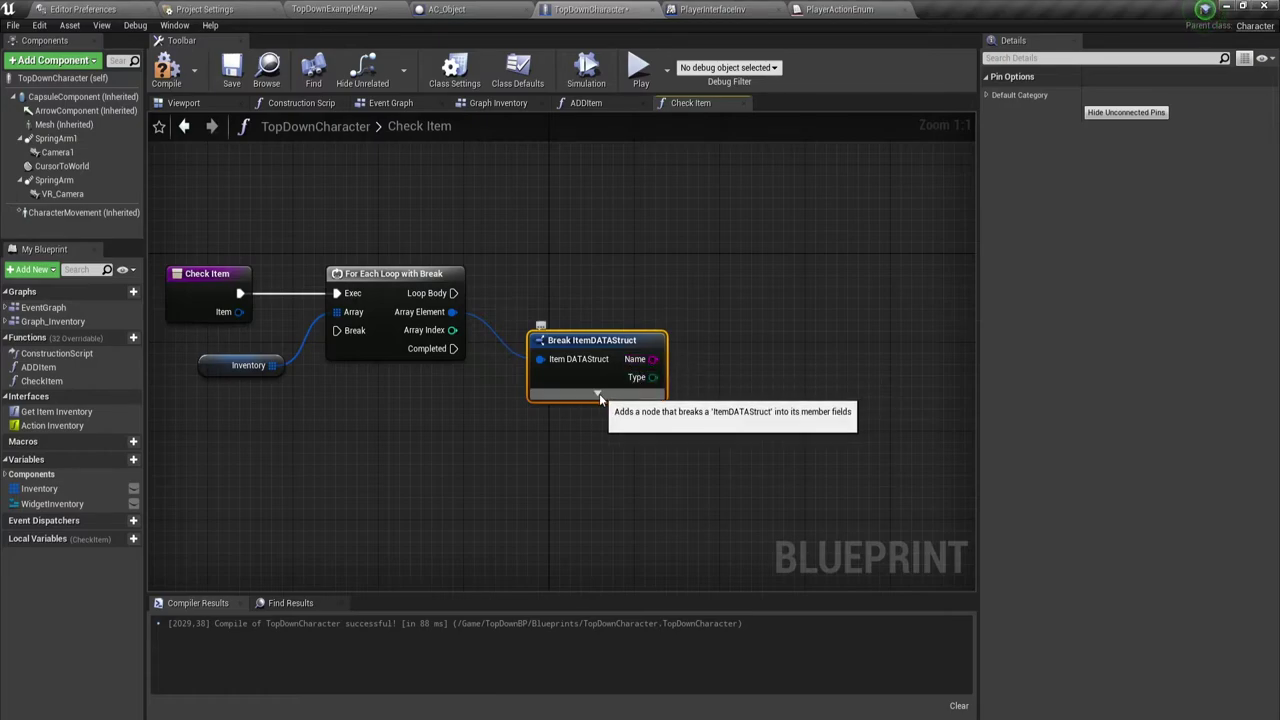
{"action": "left_click", "coordinate": [598, 393]}
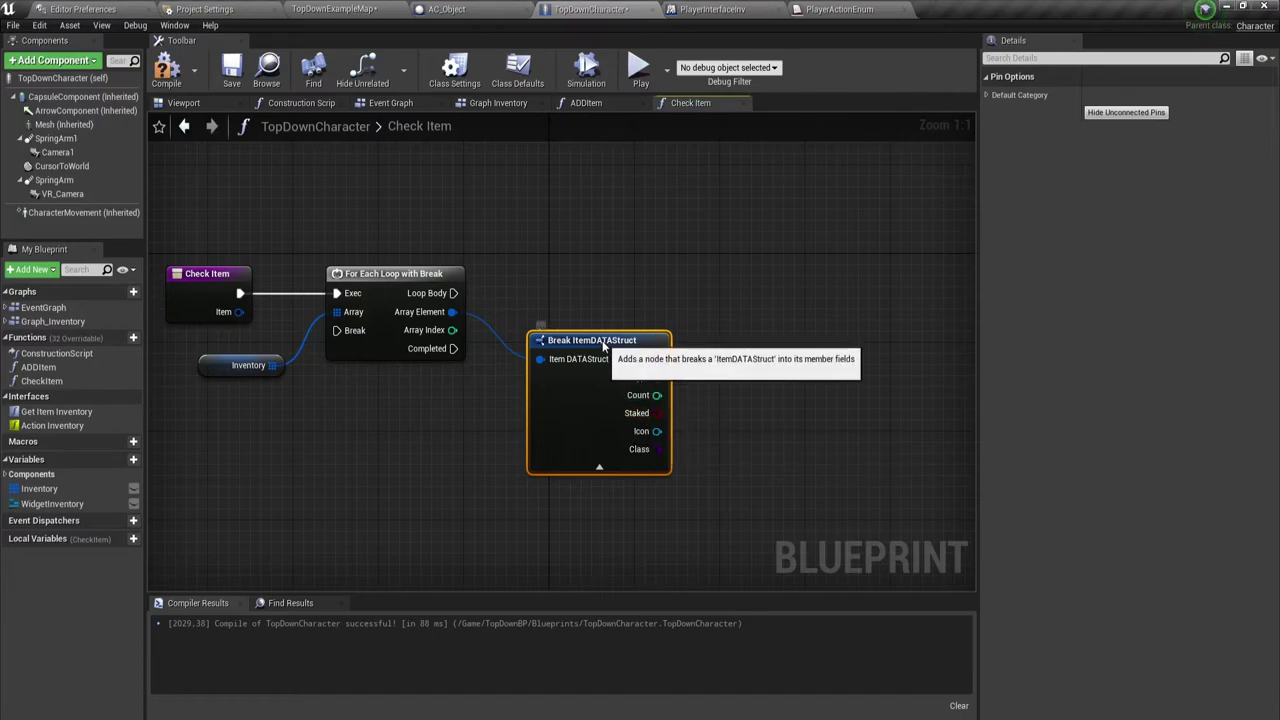
{"action": "left_click_drag", "start_coordinate": [601, 344], "coordinate": [590, 300]}
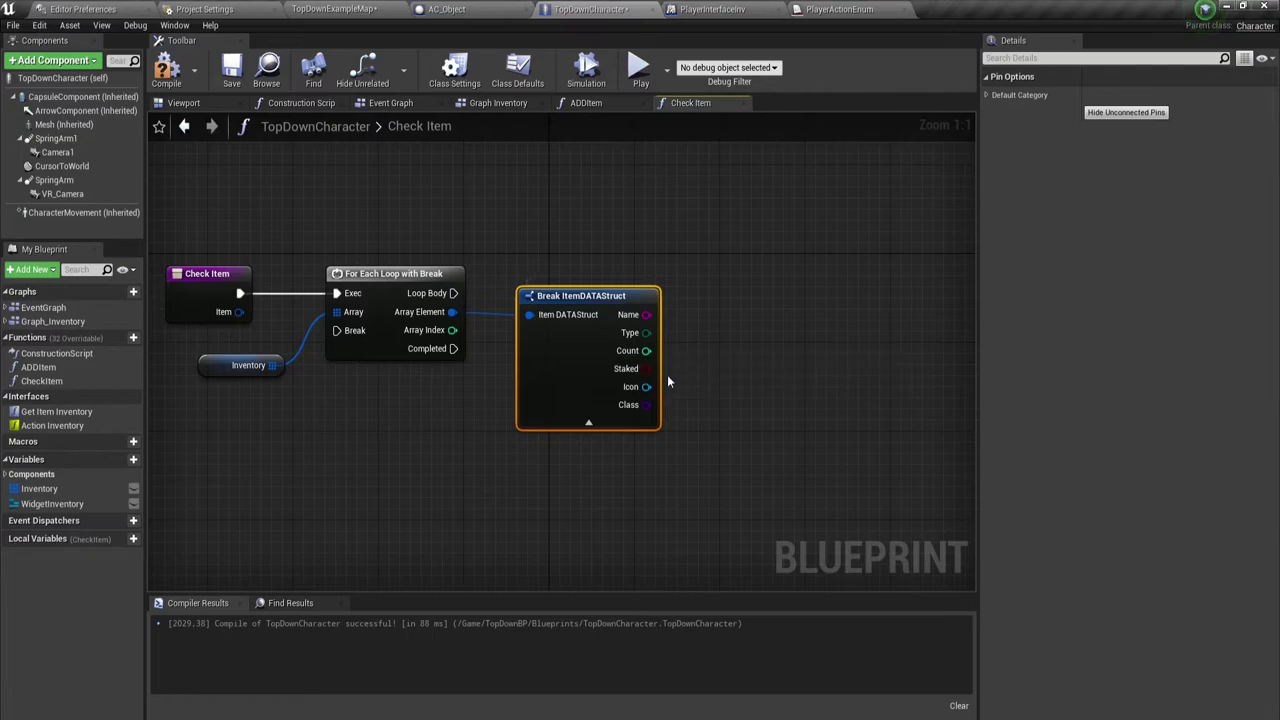
{"action": "left_click_drag", "start_coordinate": [578, 295], "coordinate": [578, 329]}
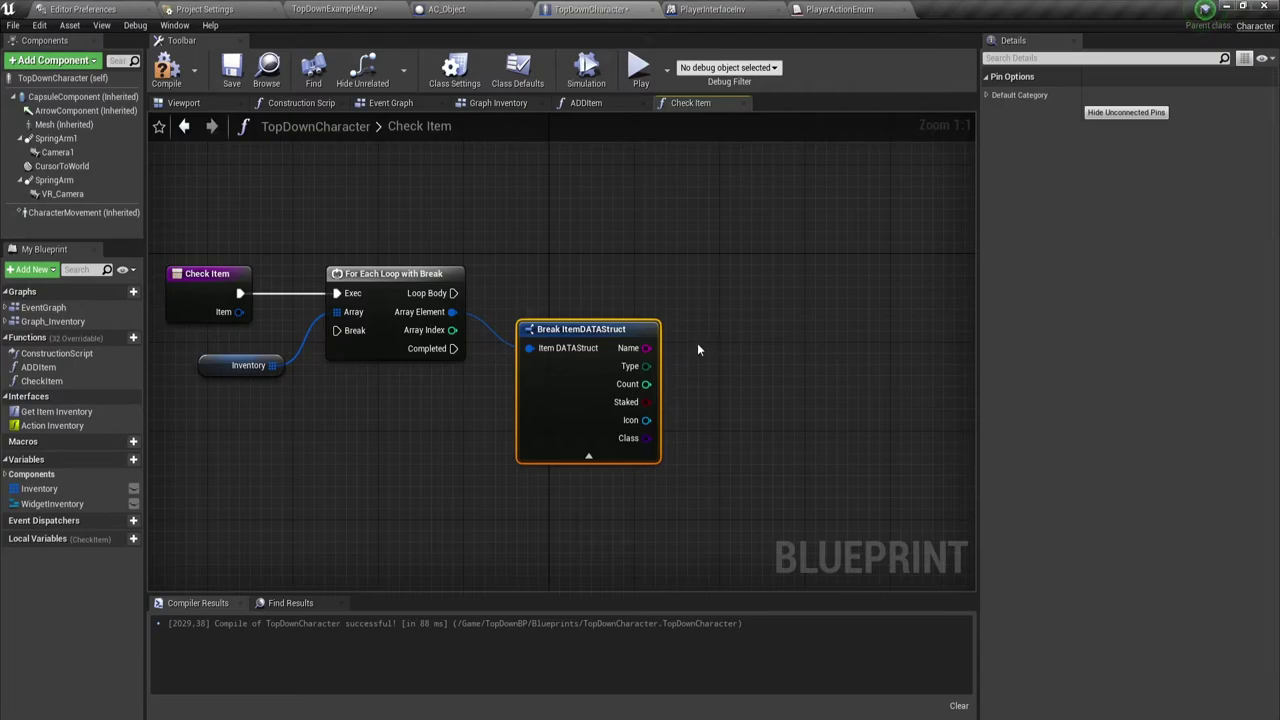
- Add a Branch node driven by the loop's Loop Body
{"action": "left_click", "coordinate": [700, 245]}
{"action": "left_click_drag", "start_coordinate": [712, 264], "coordinate": [453, 293]}
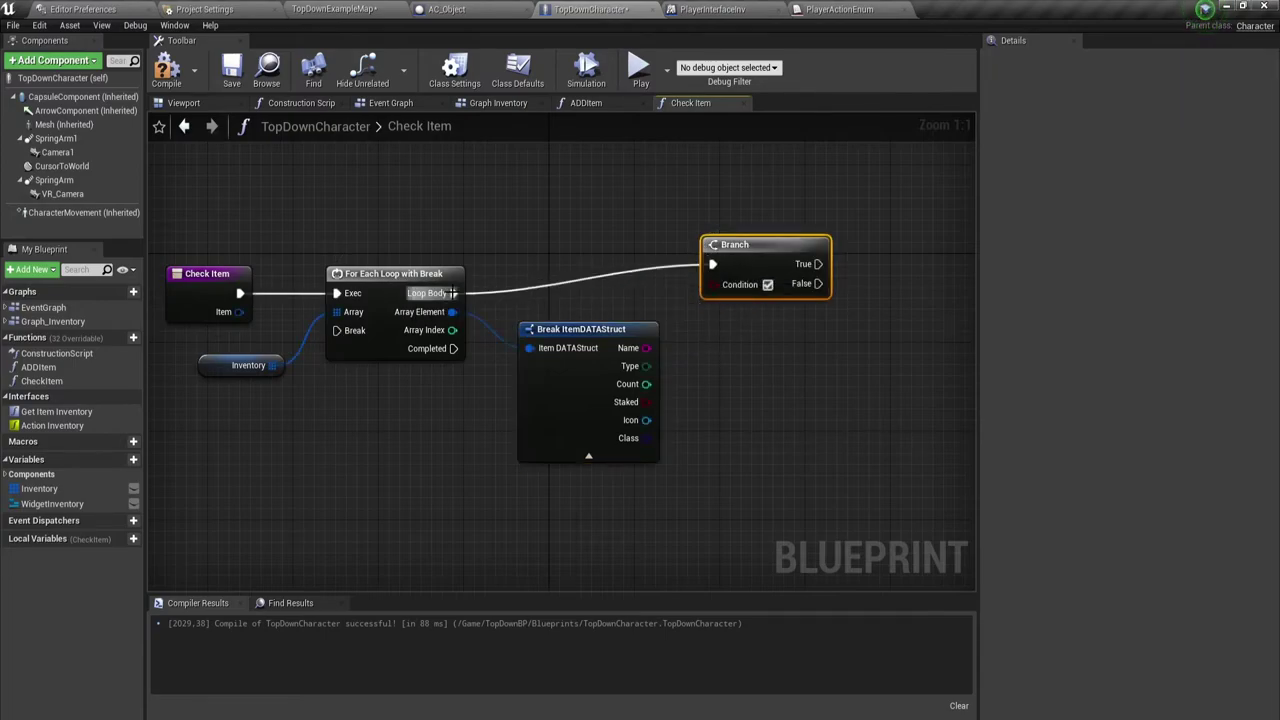
{"action": "left_click_drag", "start_coordinate": [753, 251], "coordinate": [783, 280]}
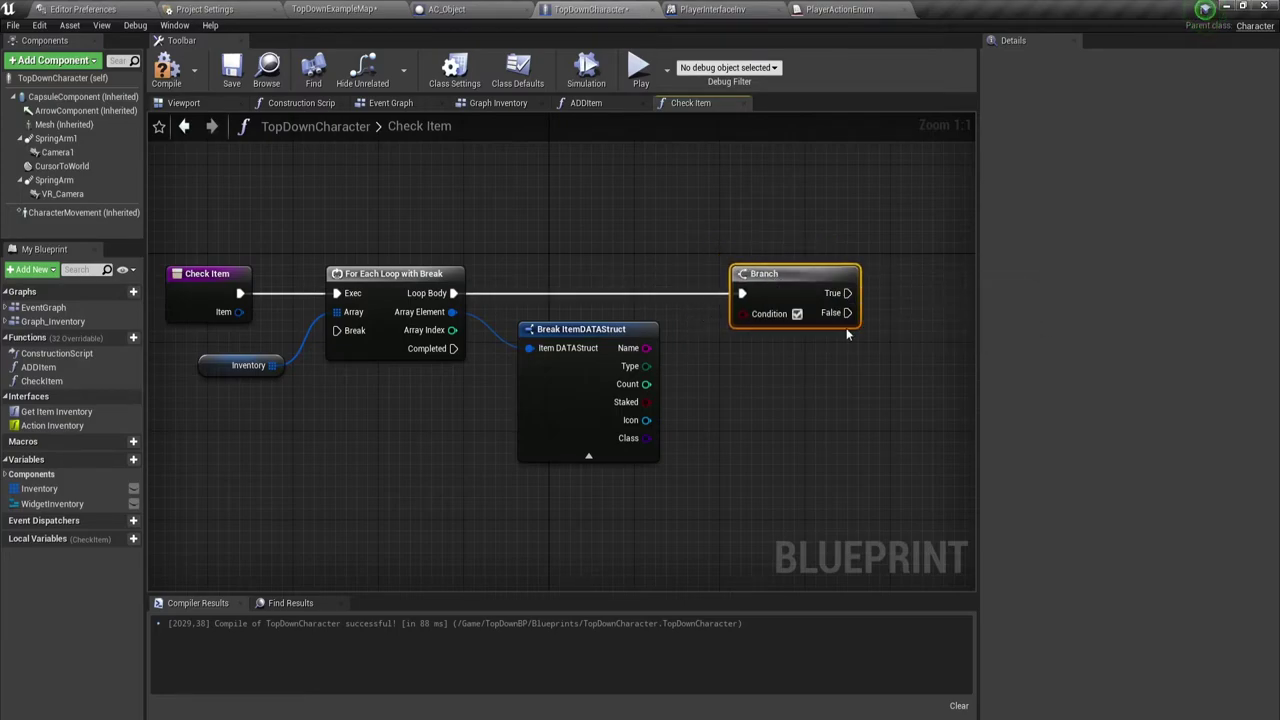
{"action": "right_click_drag", "start_coordinate": [838, 410], "coordinate": [601, 393]}
{"action": "left_click_drag", "start_coordinate": [543, 268], "coordinate": [709, 261]}
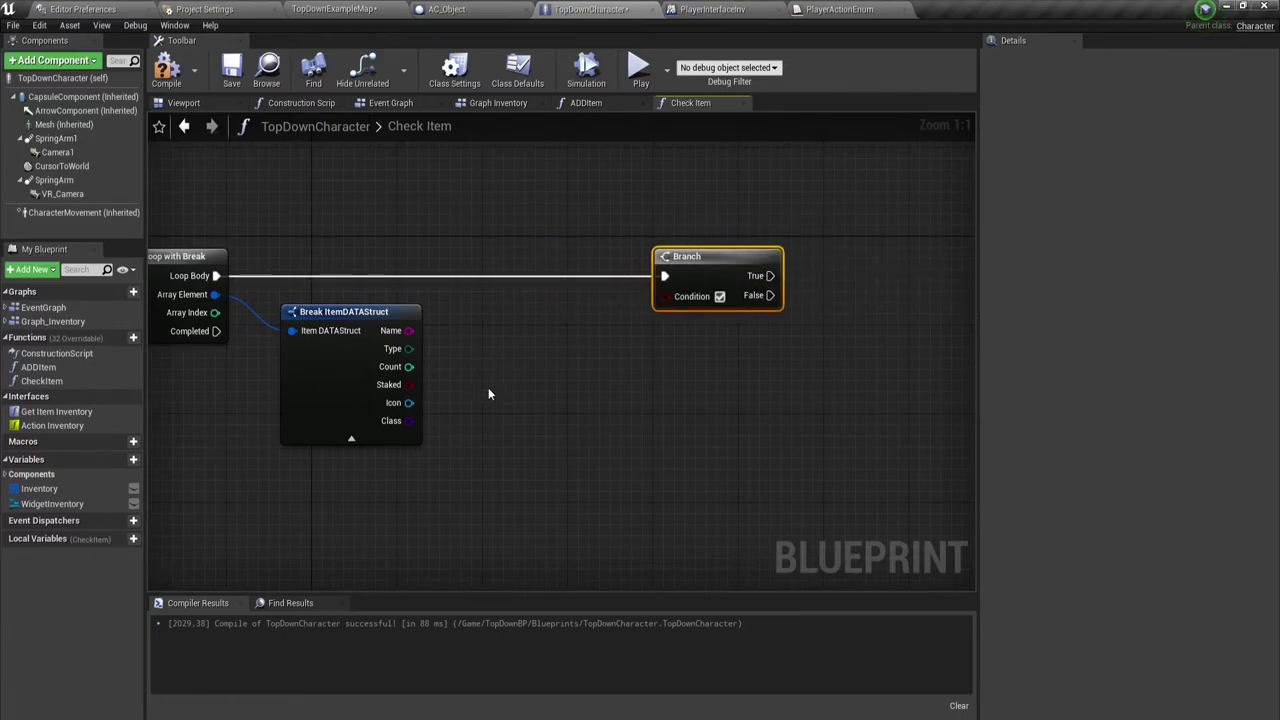
{"action": "mouse_move", "coordinate": [488, 387]}
{"action": "right_mouse_down"}
{"action": "mouse_move", "coordinate": [565, 289]}
{"action": "mouse_move", "coordinate": [676, 300]}
{"action": "right_mouse_up"}
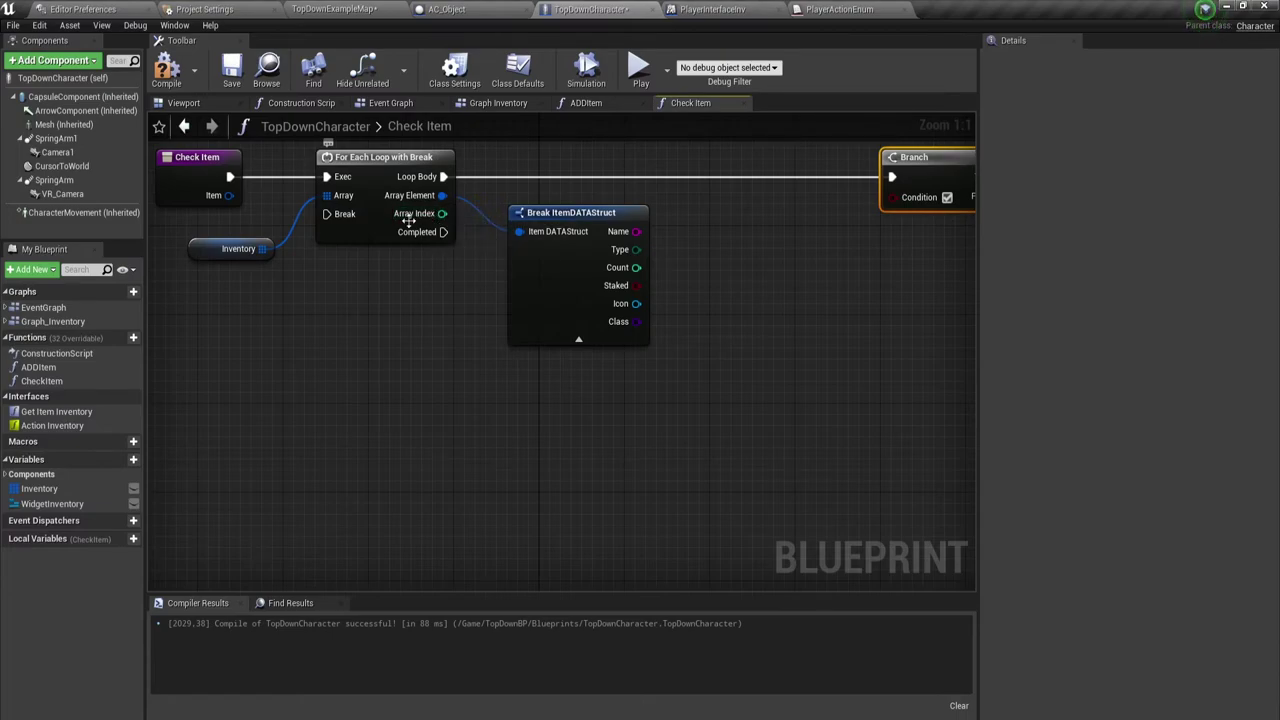
- Add an expanded Break ItemDATAStruct node for Check Item's Item input
{"action": "left_click_drag", "start_coordinate": [229, 195], "coordinate": [491, 443]}
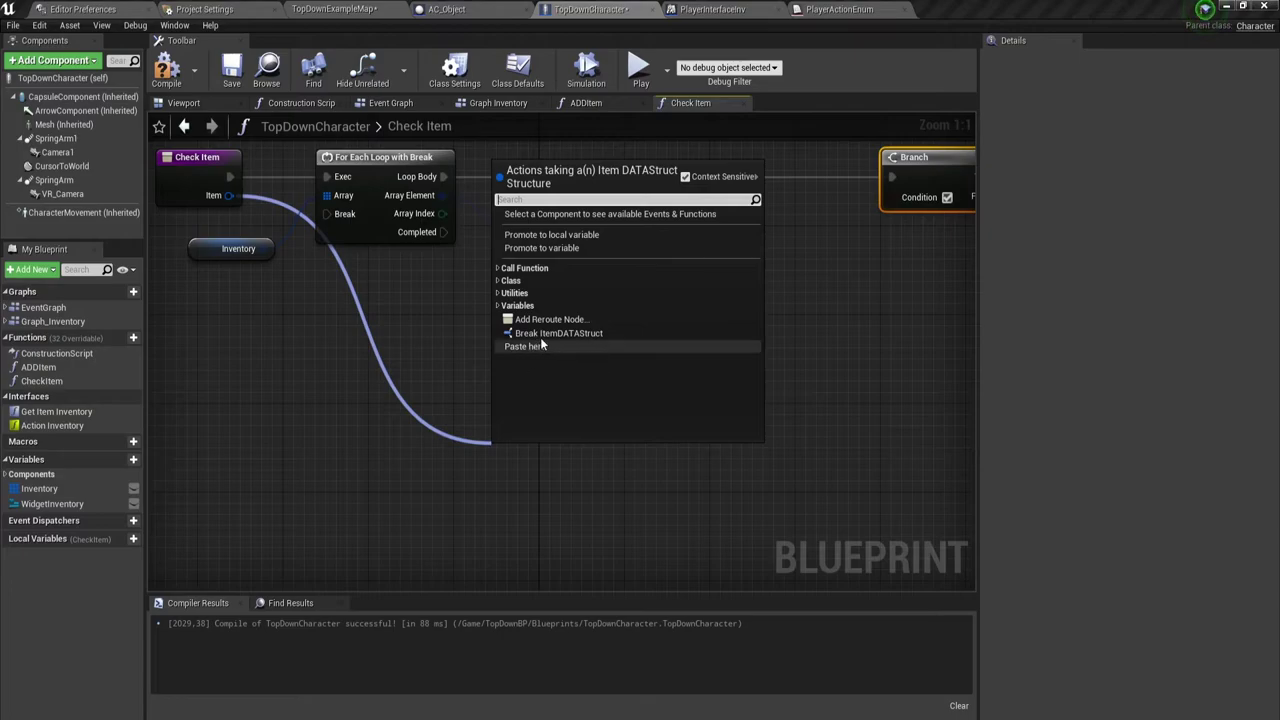
{"action": "left_click", "coordinate": [540, 341]}
{"action": "left_click", "coordinate": [566, 509]}
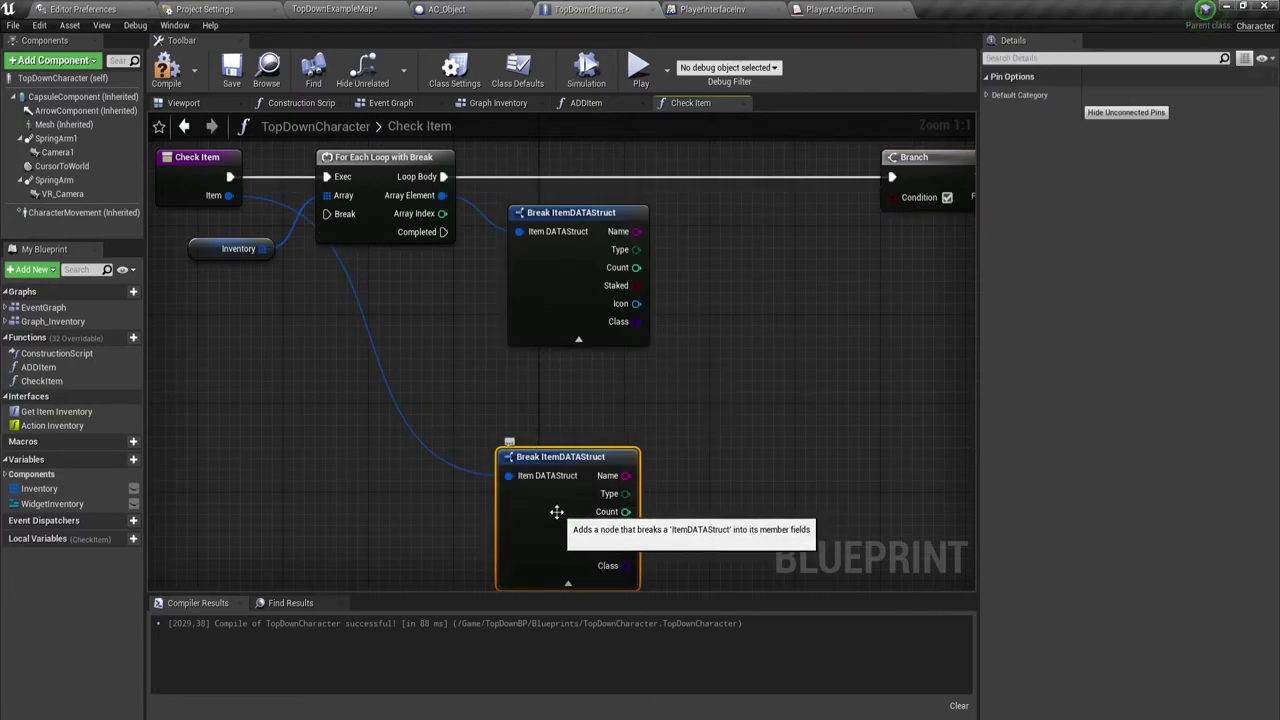
{"action": "left_click", "coordinate": [574, 212]}
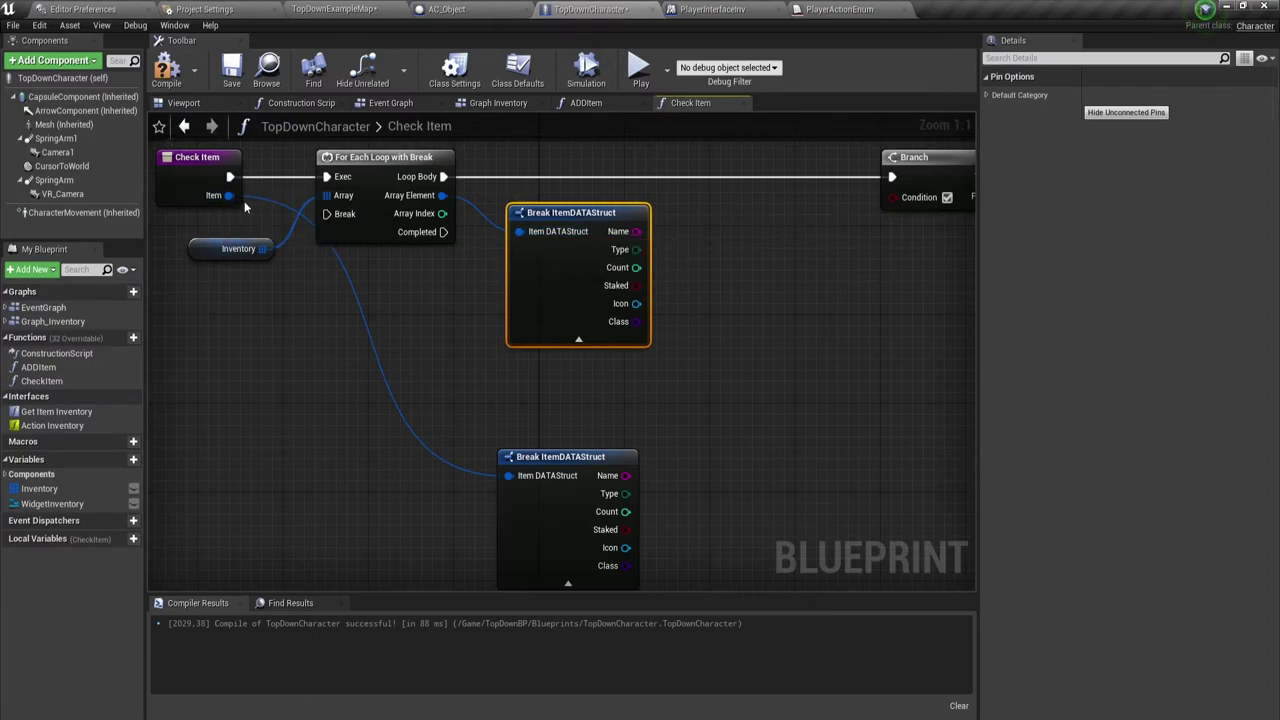
{"action": "right_click_drag", "start_coordinate": [560, 398], "coordinate": [560, 370]}
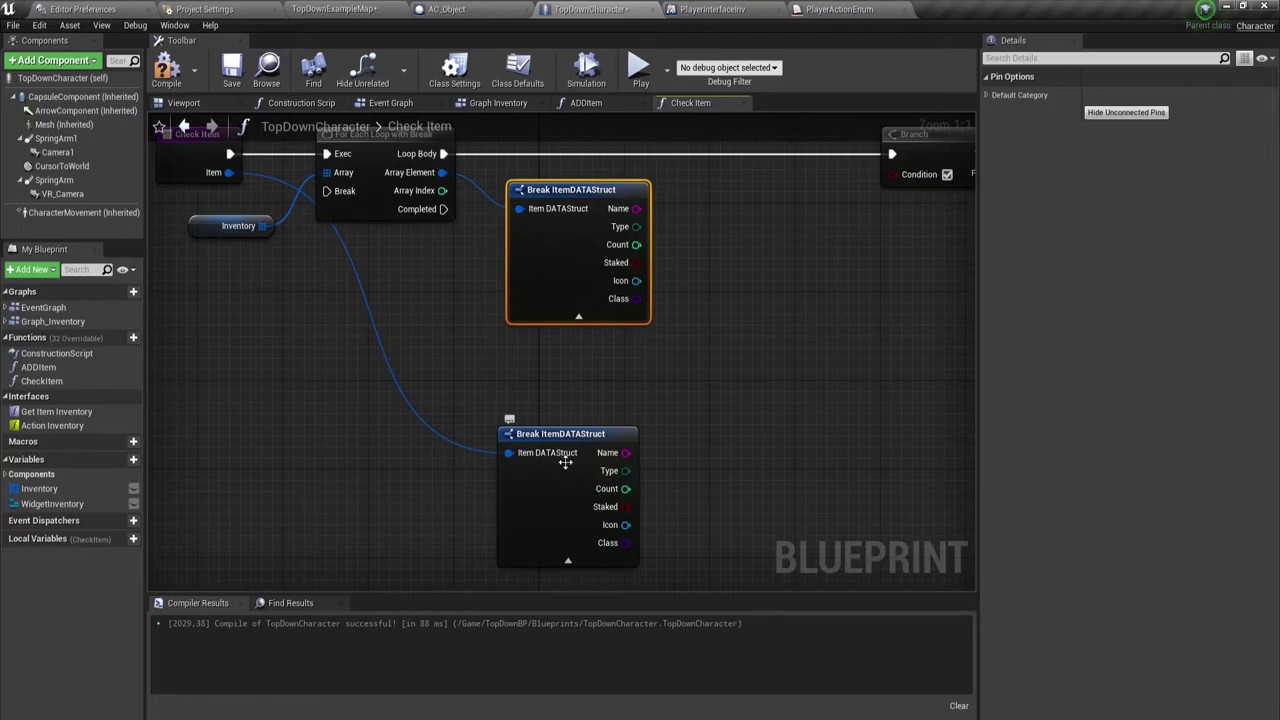
{"action": "left_click_drag", "start_coordinate": [574, 451], "coordinate": [574, 440]}
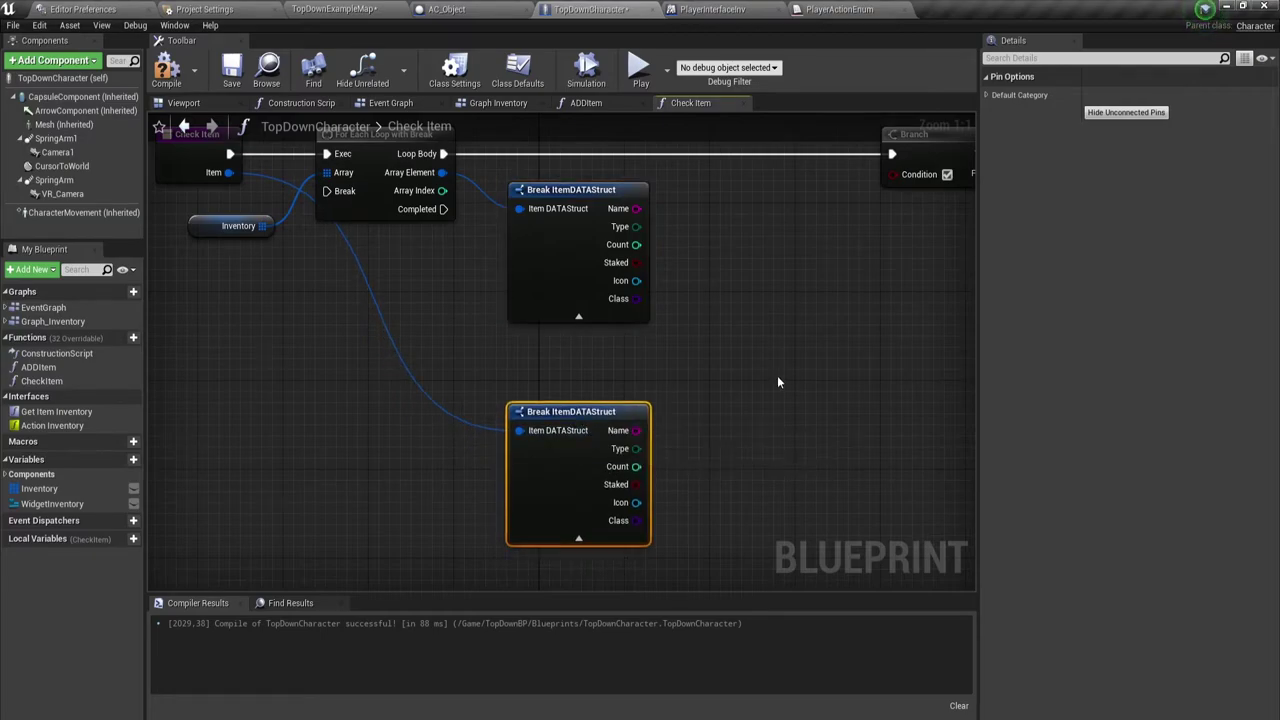
{"action": "right_click_drag", "start_coordinate": [777, 375], "coordinate": [655, 371]}
- Compare both items' Name fields with an Equal (string) node
{"action": "left_click_drag", "start_coordinate": [513, 426], "coordinate": [589, 322]}
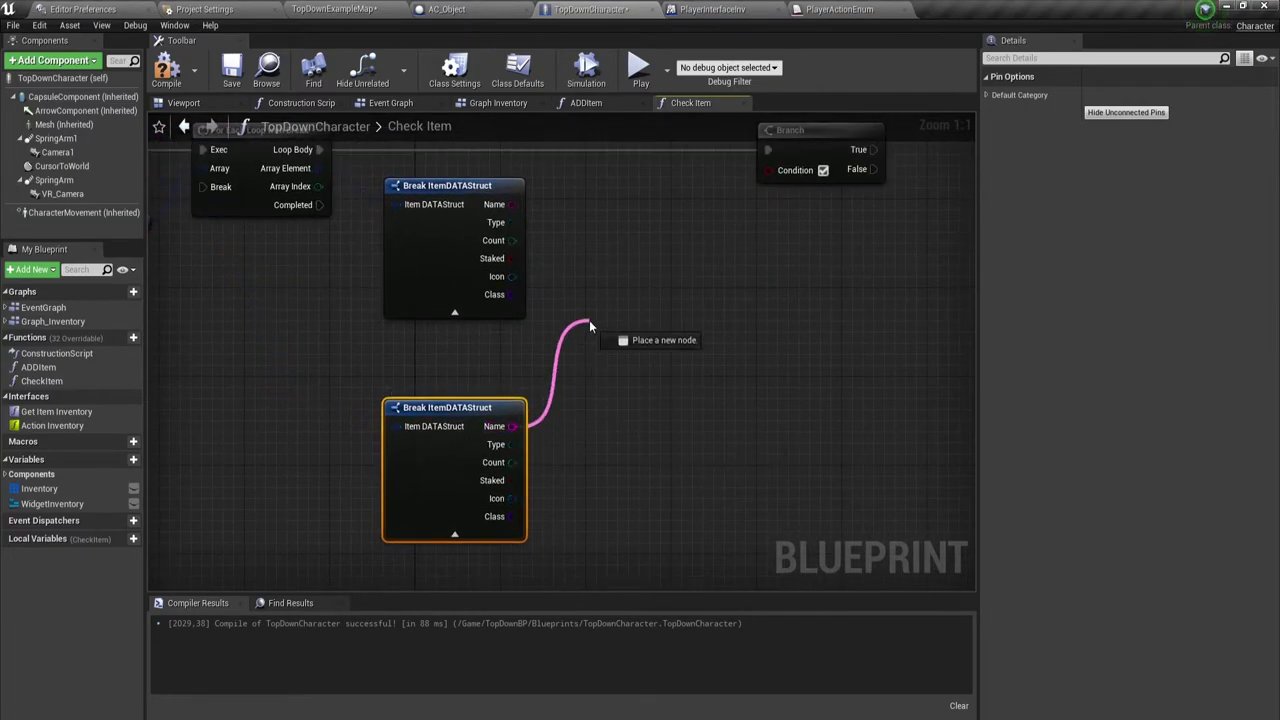
{"action": "left_click_drag", "start_coordinate": [512, 204], "coordinate": [590, 322]}
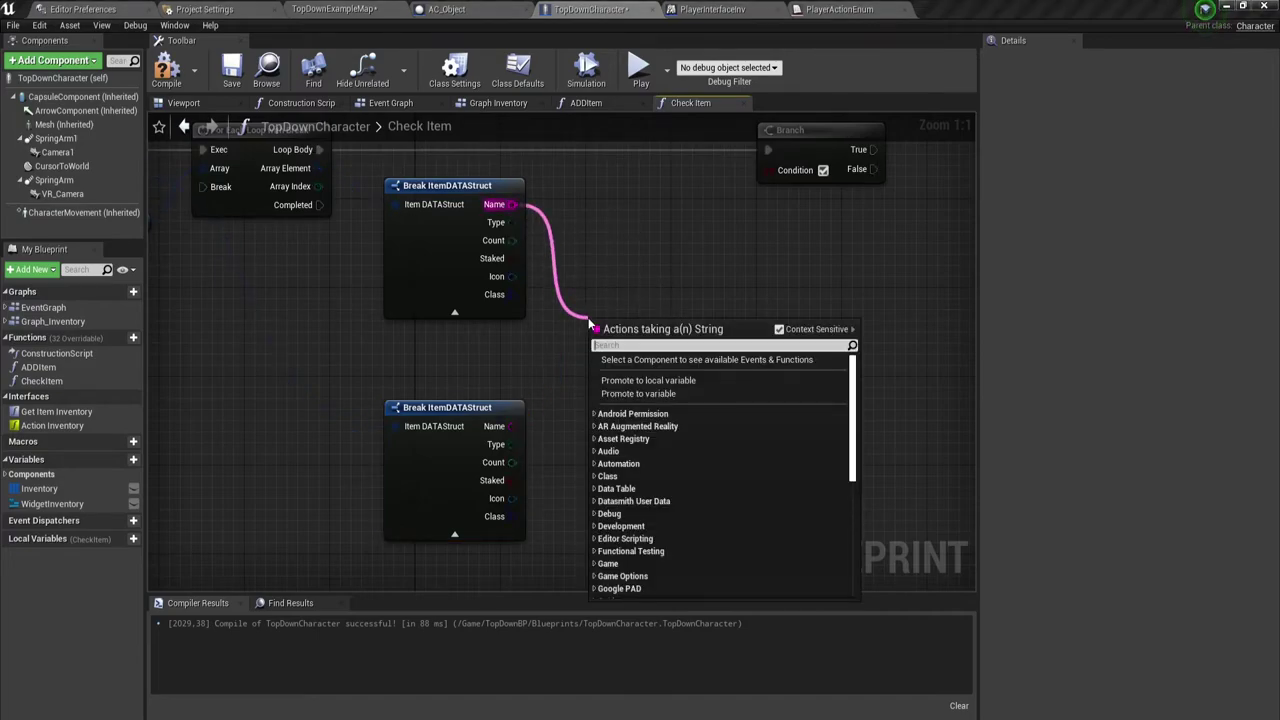
{"action": "type", "text": "=="}
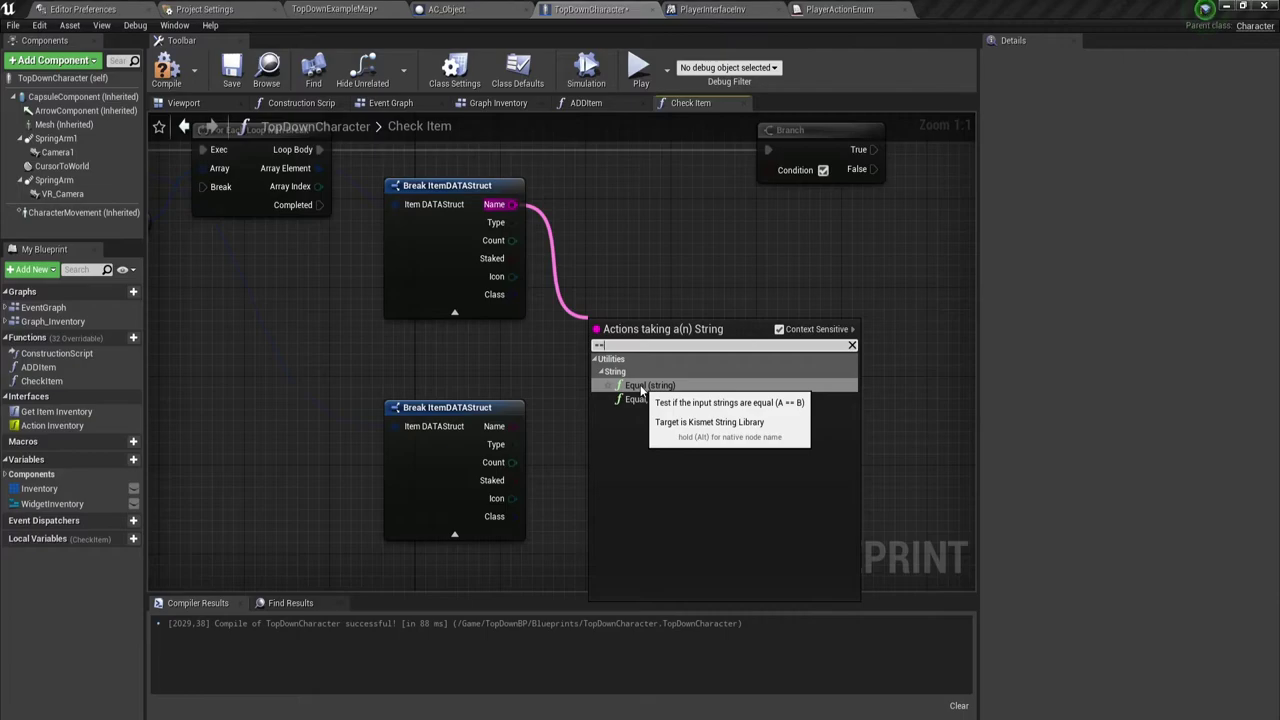
{"action": "left_click", "coordinate": [640, 386]}
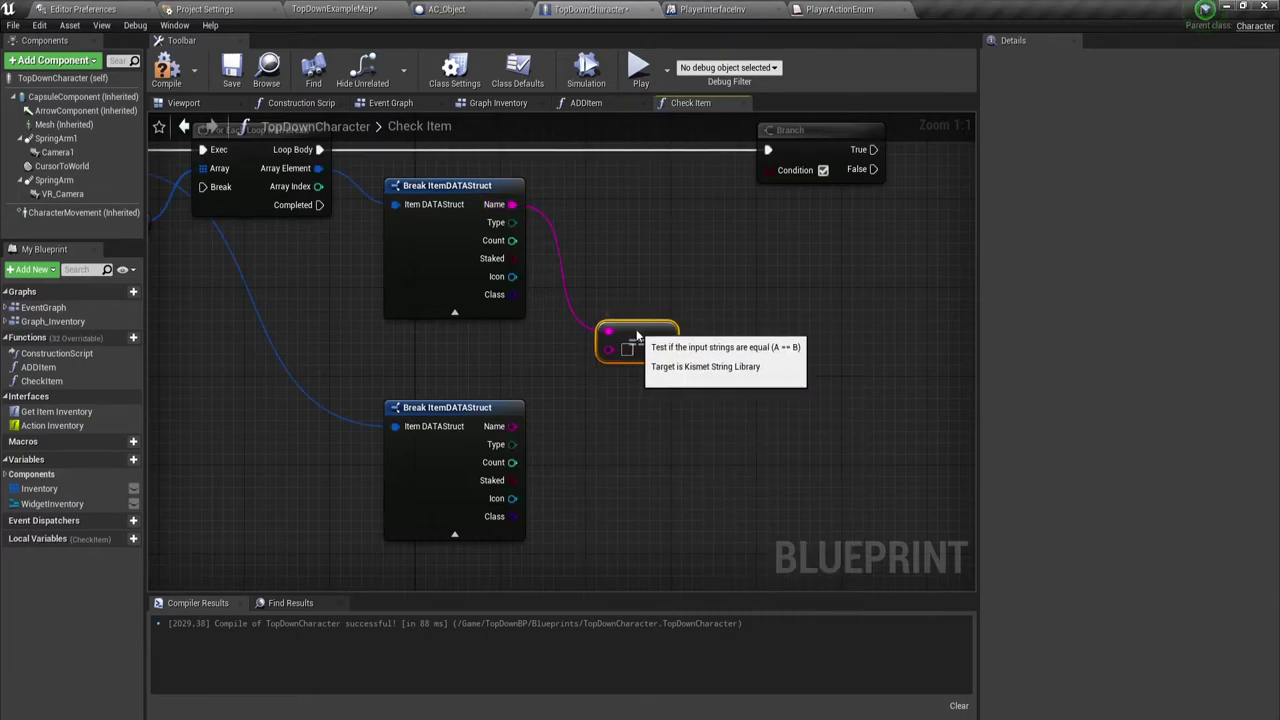
{"action": "left_click_drag", "start_coordinate": [512, 426], "coordinate": [609, 347]}
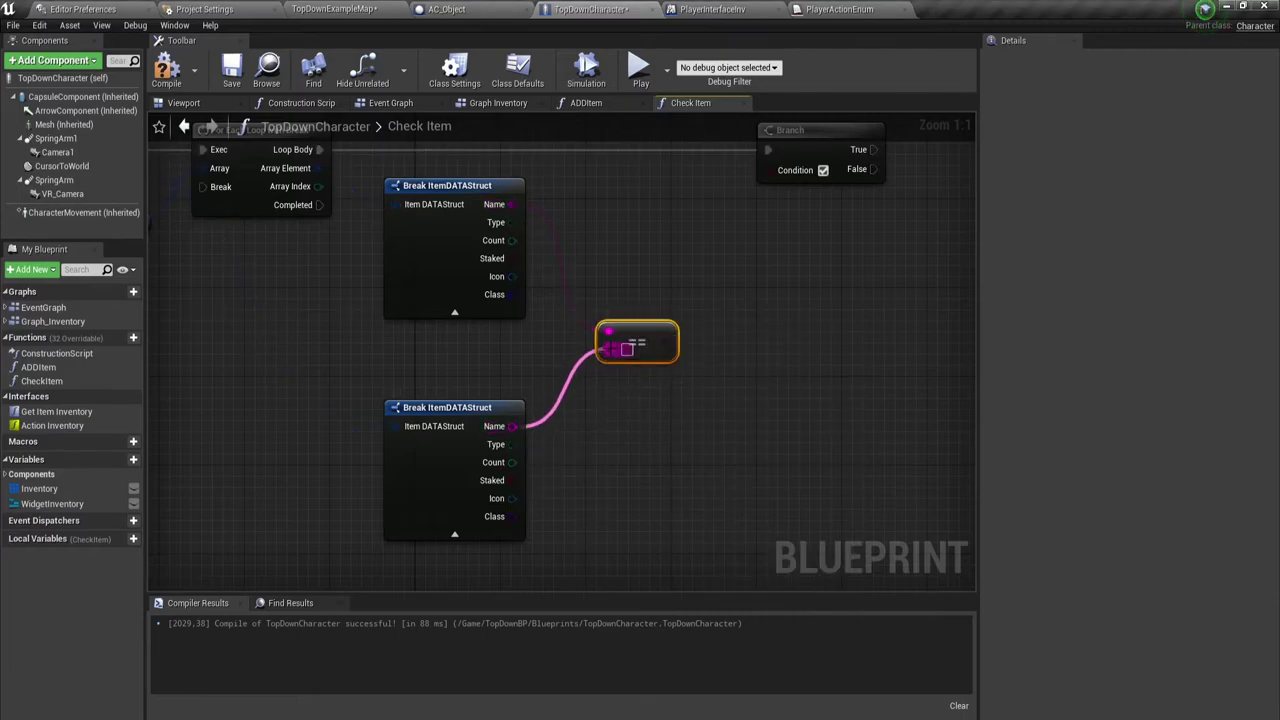
{"action": "left_click_drag", "start_coordinate": [602, 280], "coordinate": [683, 407]}
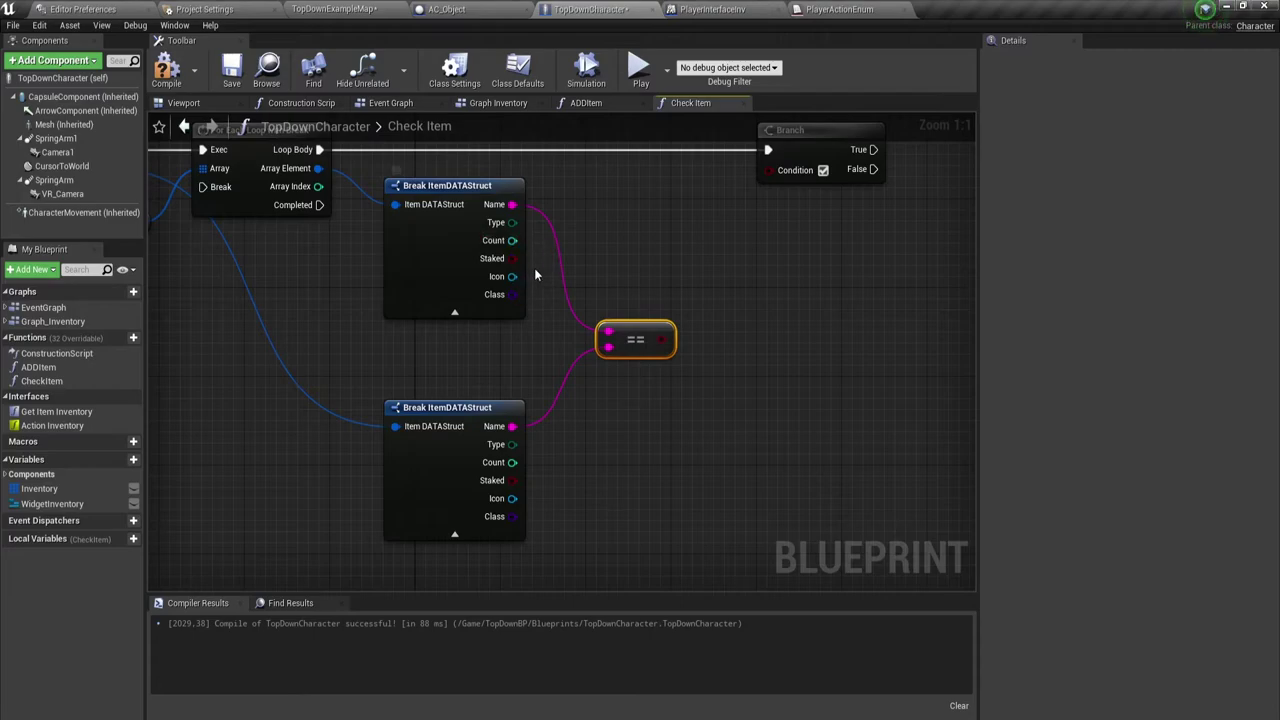
- Compare both items' Staked values with a boolean == node
{"action": "left_click_drag", "start_coordinate": [509, 241], "coordinate": [601, 406]}
{"action": "type", "text": "=="}
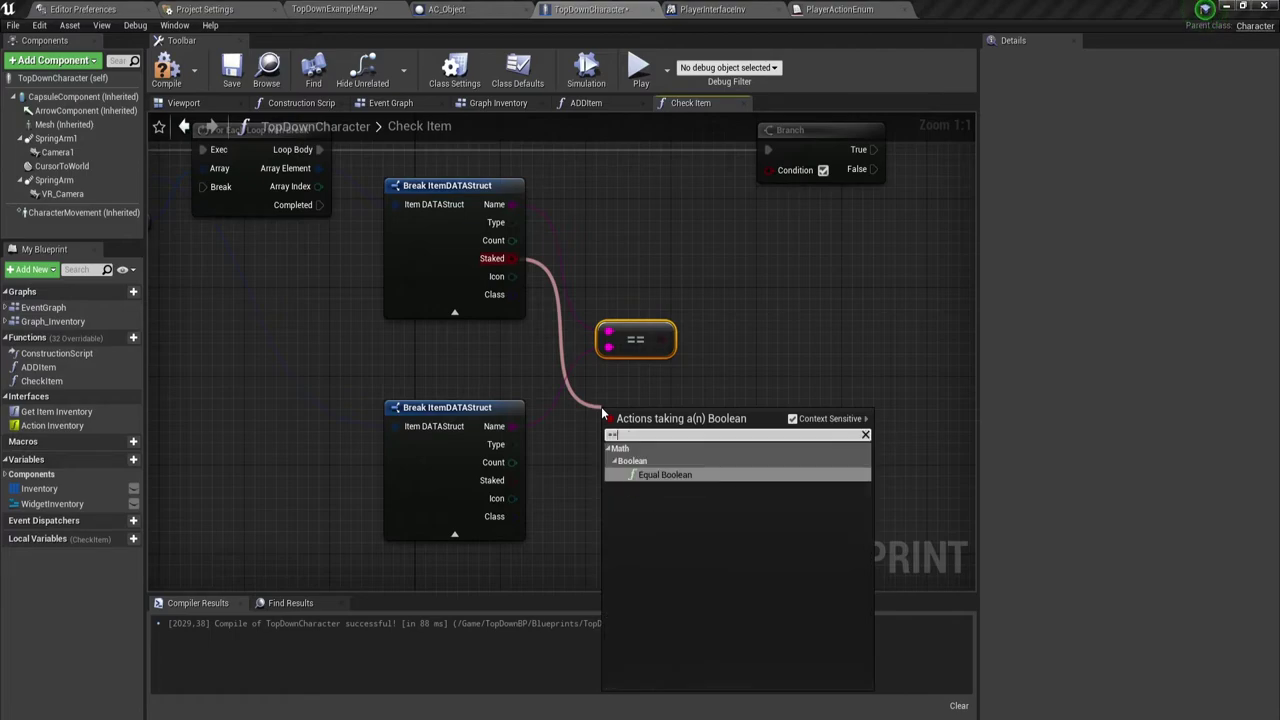
{"action": "key", "text": "Return"}
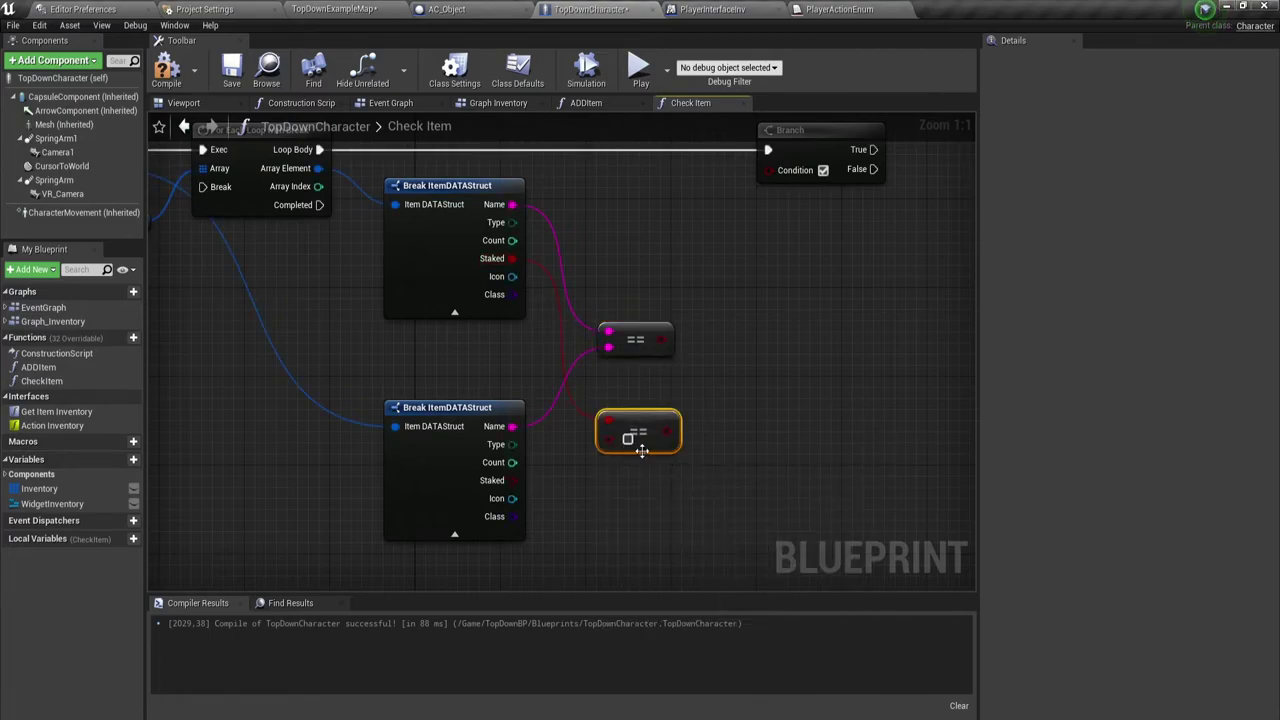
{"action": "mouse_move", "coordinate": [512, 480]}
{"action": "left_mouse_down"}
{"action": "mouse_move", "coordinate": [609, 436]}
{"action": "mouse_move", "coordinate": [628, 393]}
{"action": "left_mouse_up"}
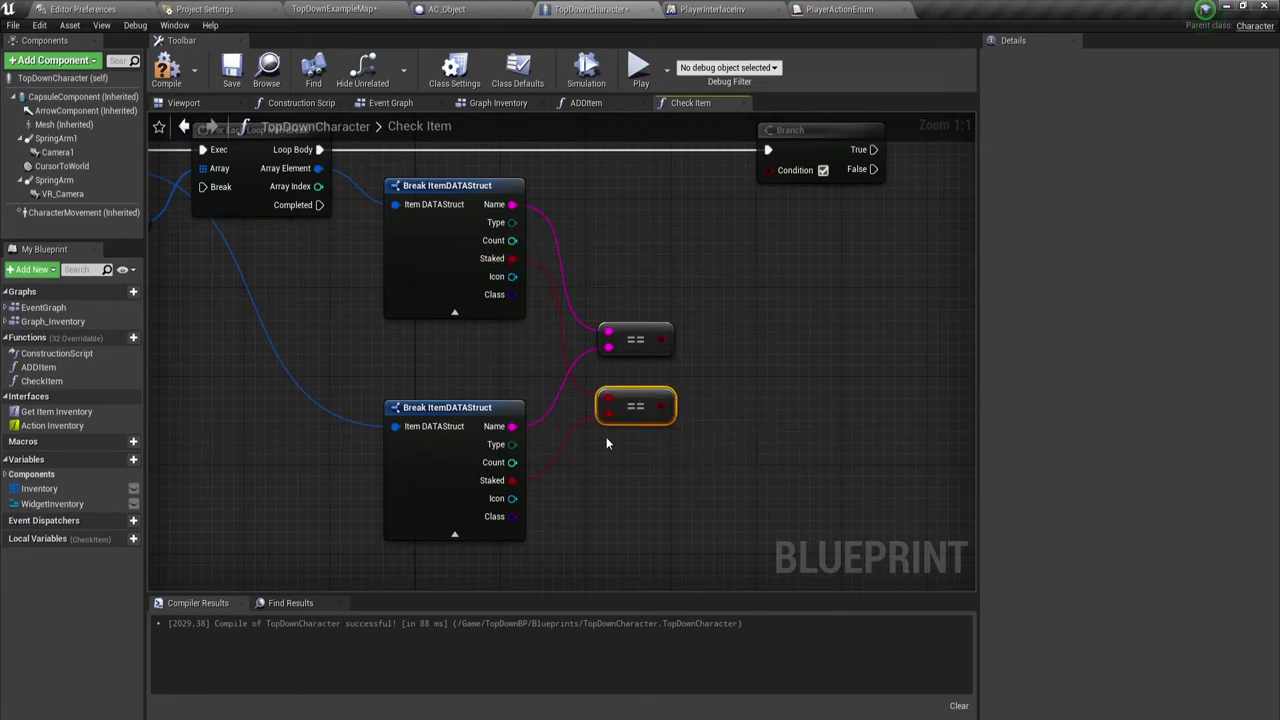
{"action": "right_click_drag", "start_coordinate": [755, 436], "coordinate": [706, 447]}
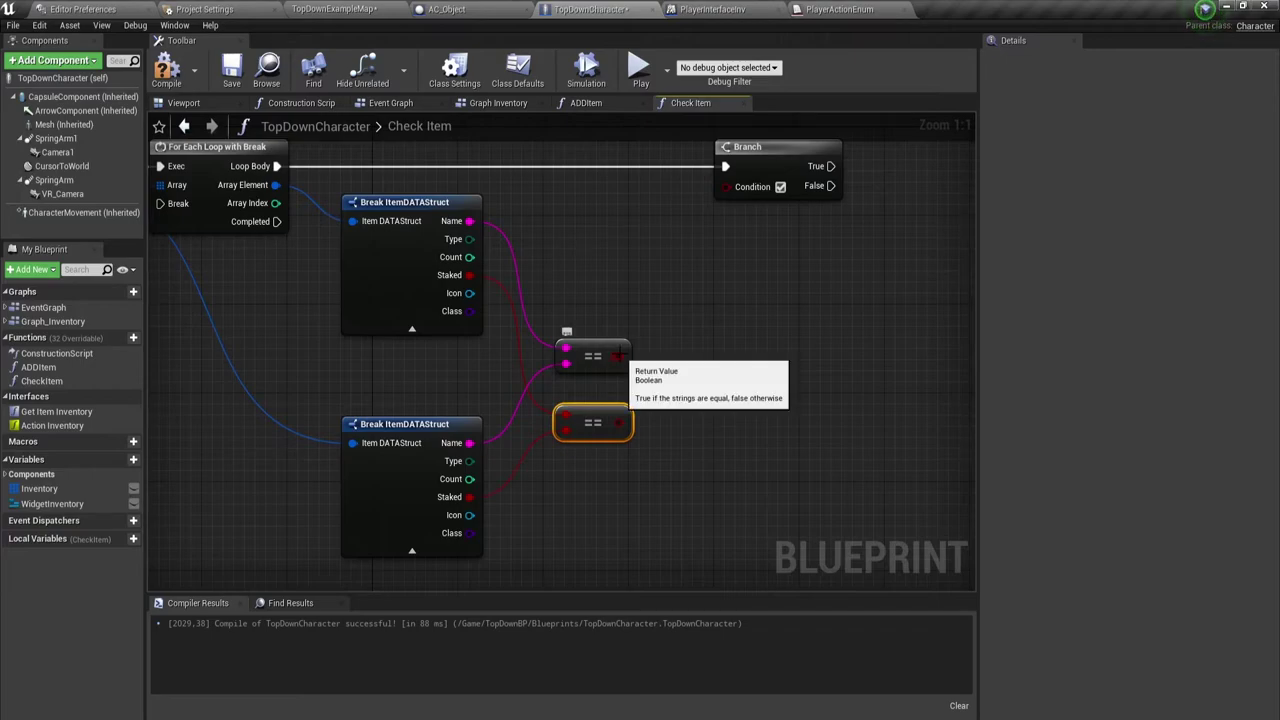
- Add an AND Boolean node fed by the Name comparison result
{"action": "left_click_drag", "start_coordinate": [620, 355], "coordinate": [650, 377]}
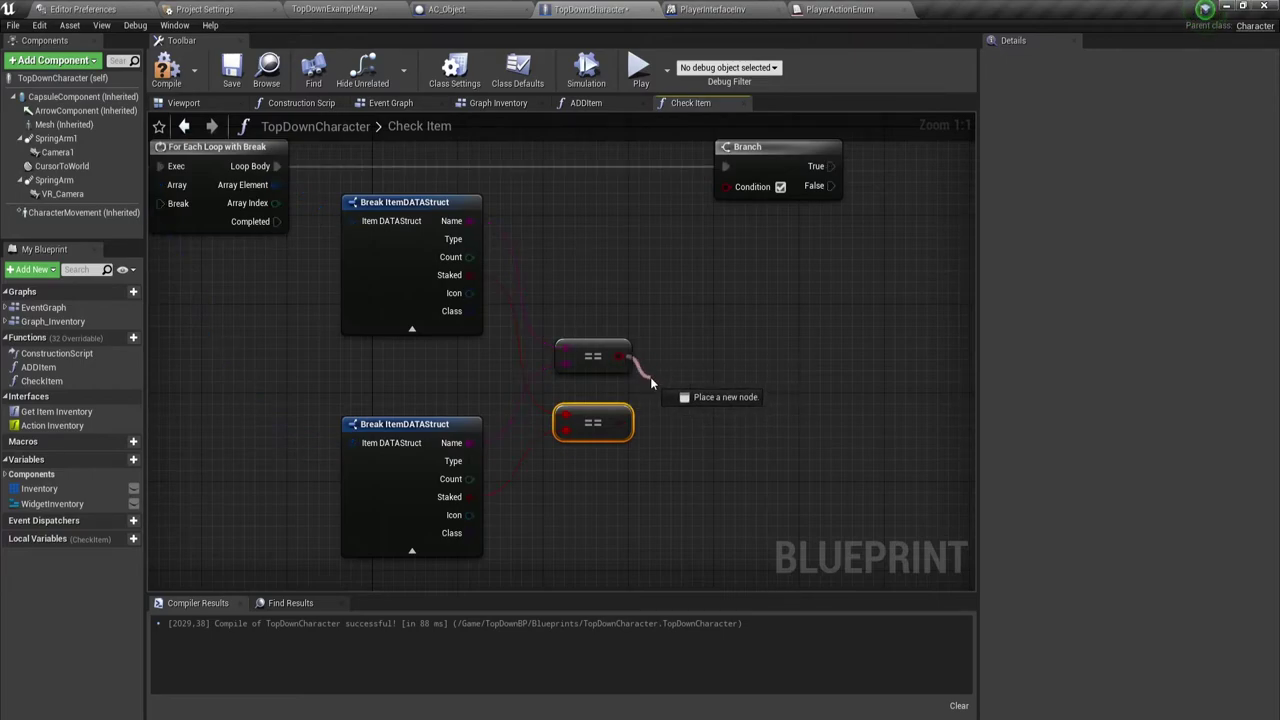
{"action": "left_click_drag", "start_coordinate": [650, 377], "coordinate": [650, 377]}
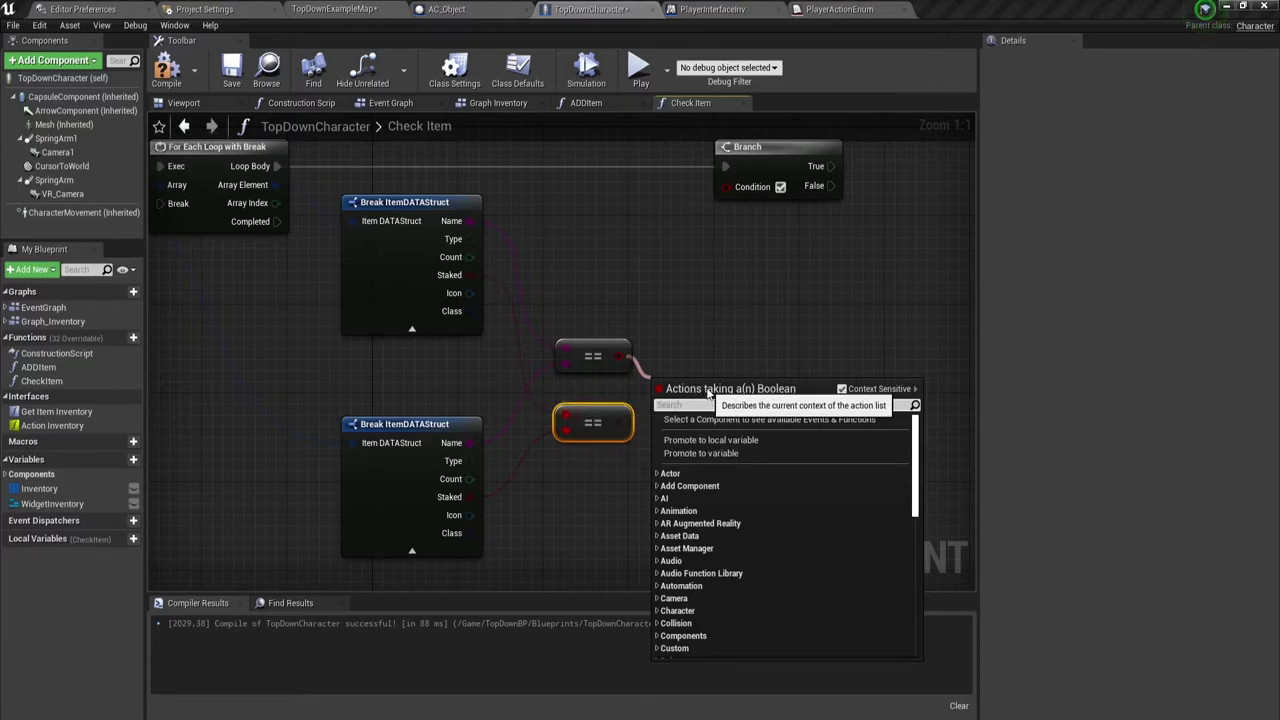
{"action": "type", "text": "and"}
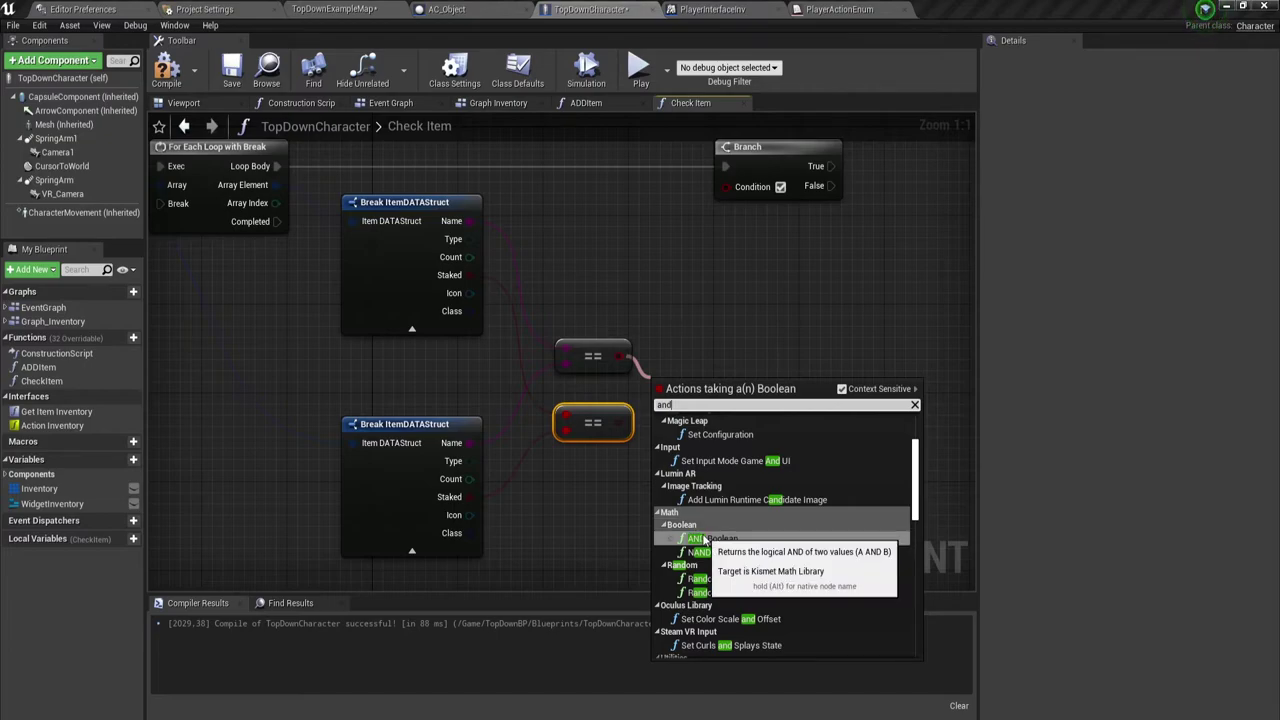
{"action": "left_click", "coordinate": [706, 539]}
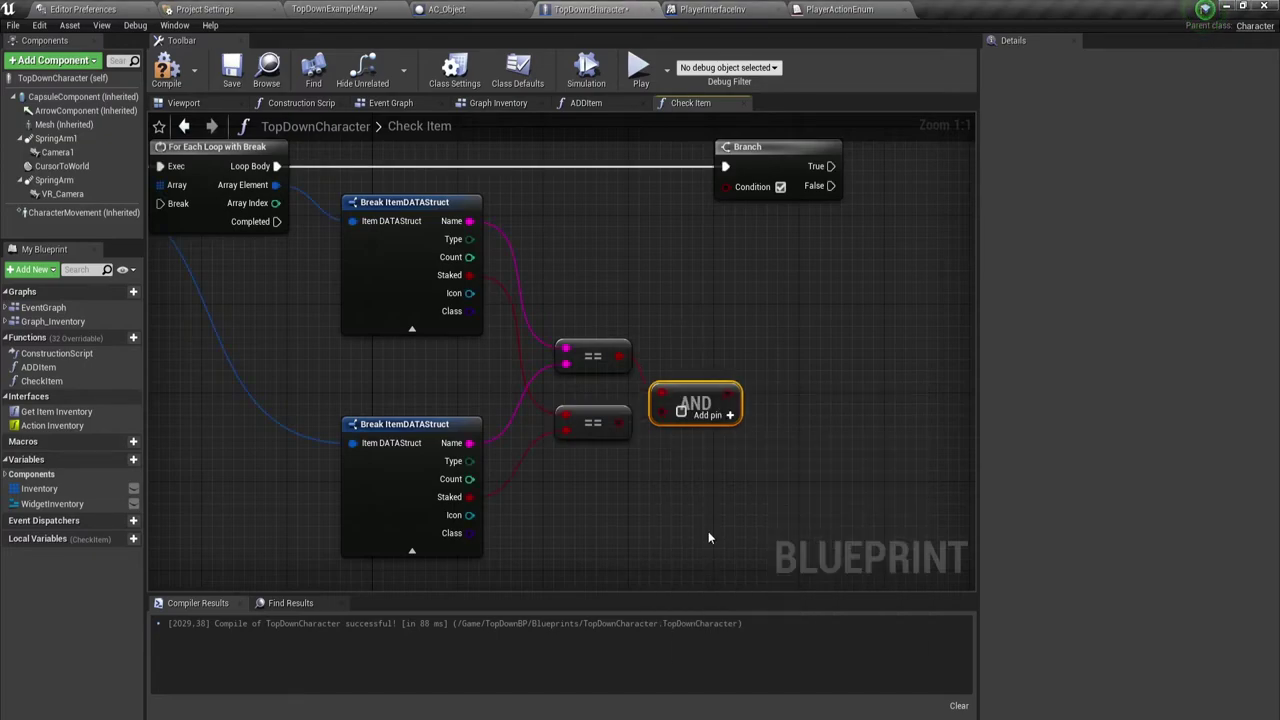
{"action": "mouse_move", "coordinate": [658, 401]}
{"action": "left_mouse_down"}
{"action": "mouse_move", "coordinate": [658, 389]}
{"action": "mouse_move", "coordinate": [692, 389]}
{"action": "left_mouse_up"}
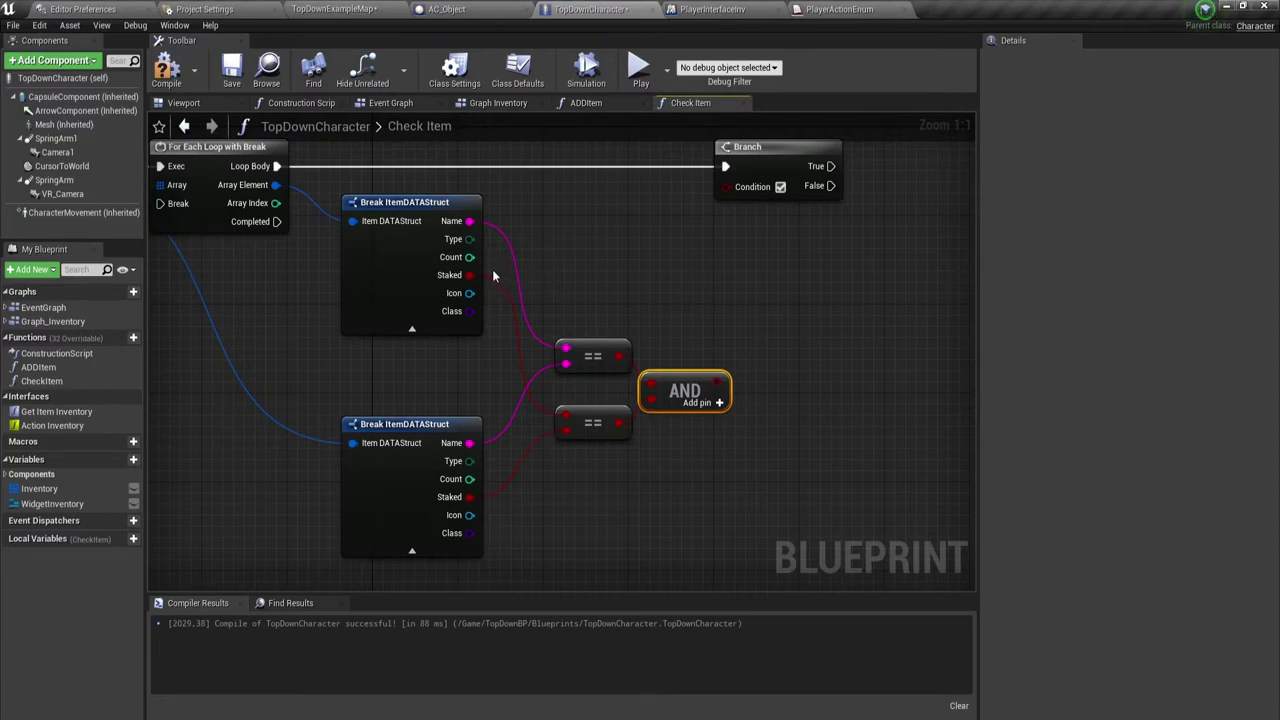
- Test whether the looped item's Count is less than 1
{"action": "left_click_drag", "start_coordinate": [469, 257], "coordinate": [607, 253]}
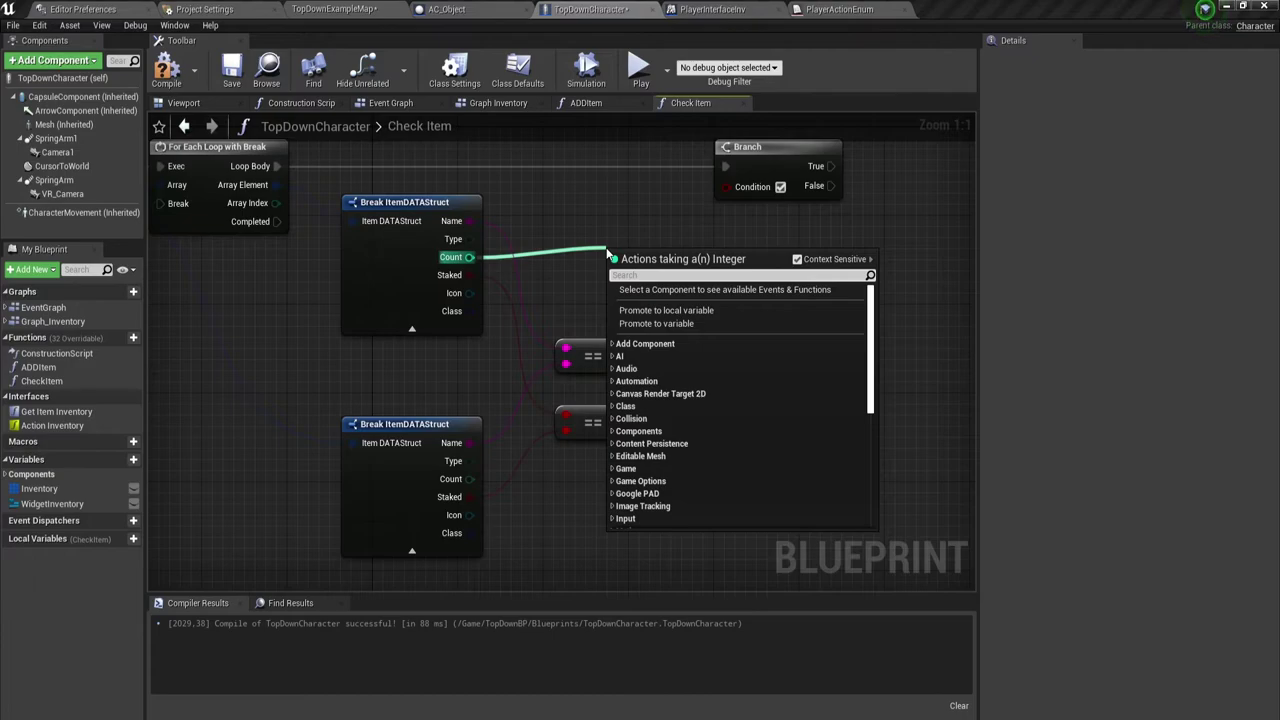
{"action": "type", "text": "<"}
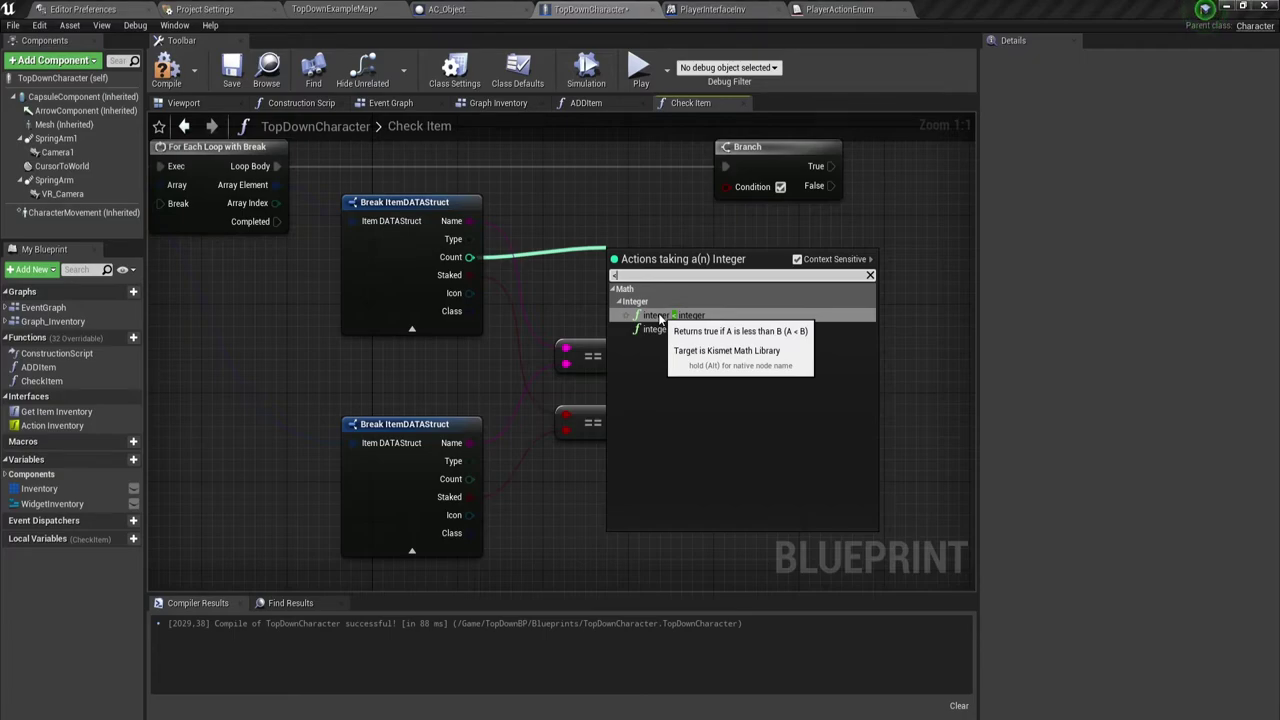
{"action": "left_click", "coordinate": [659, 316]}
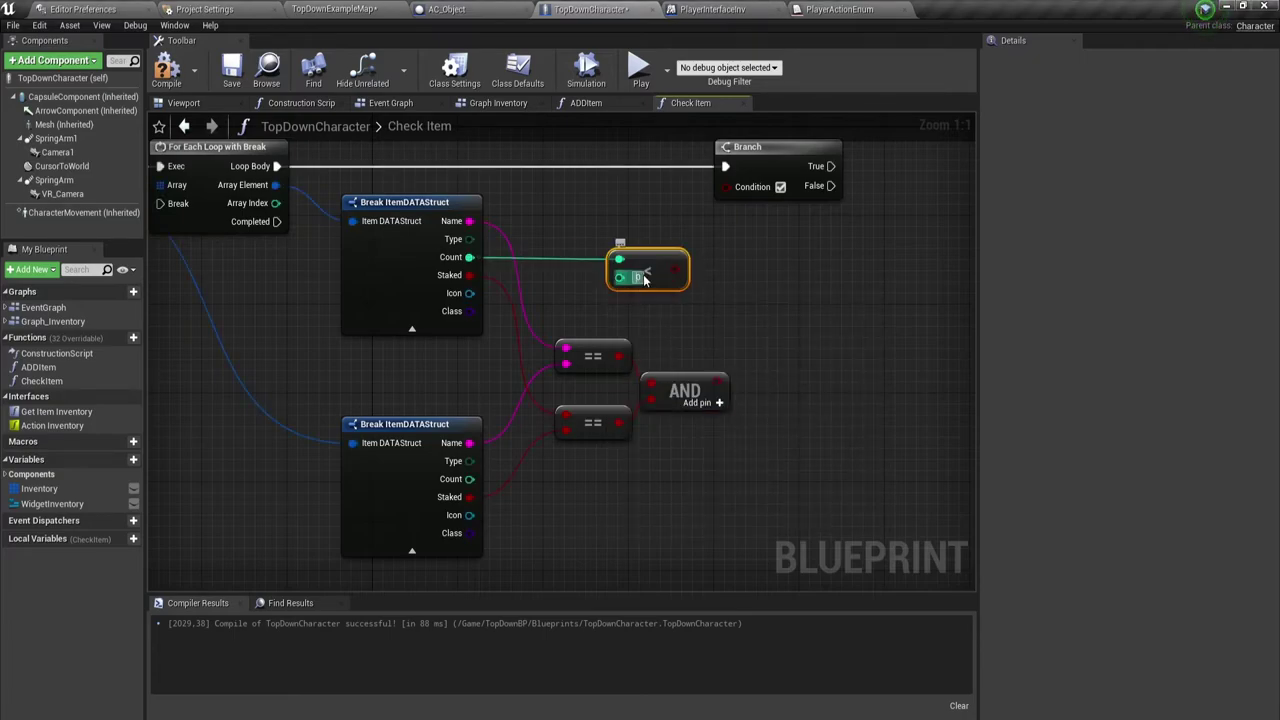
{"action": "type", "text": "1"}
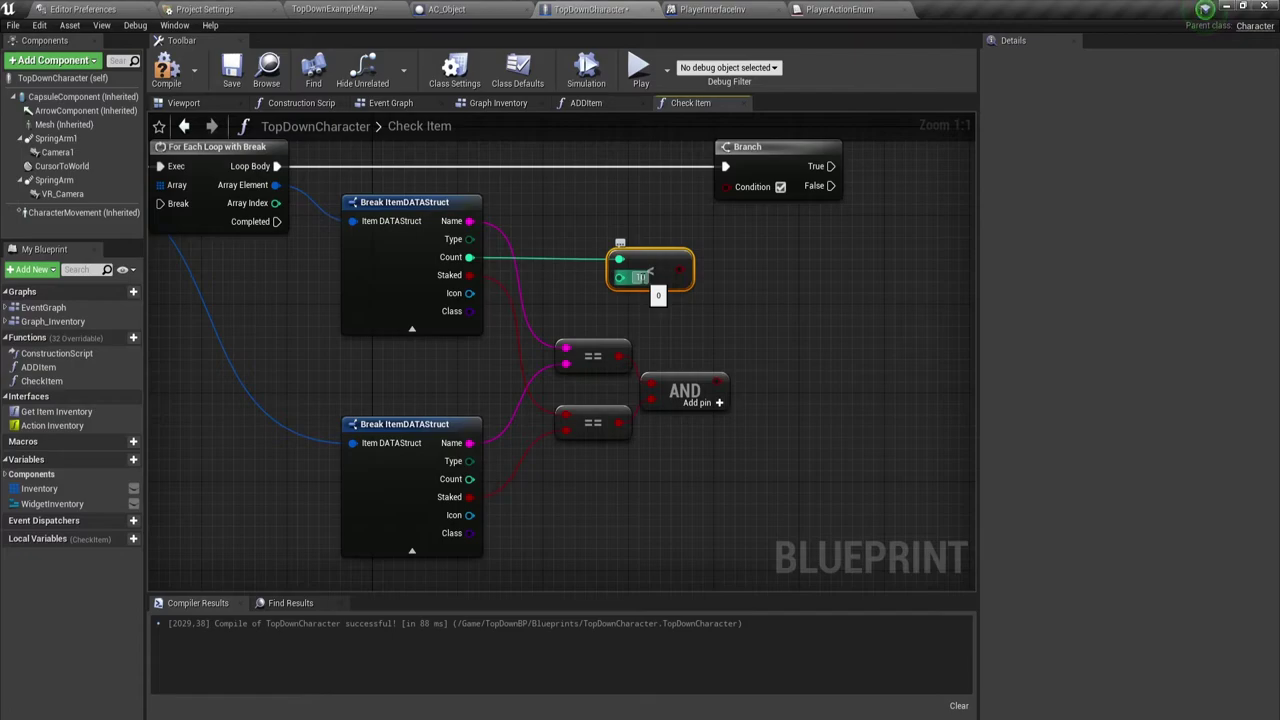
{"action": "left_click", "coordinate": [742, 306]}
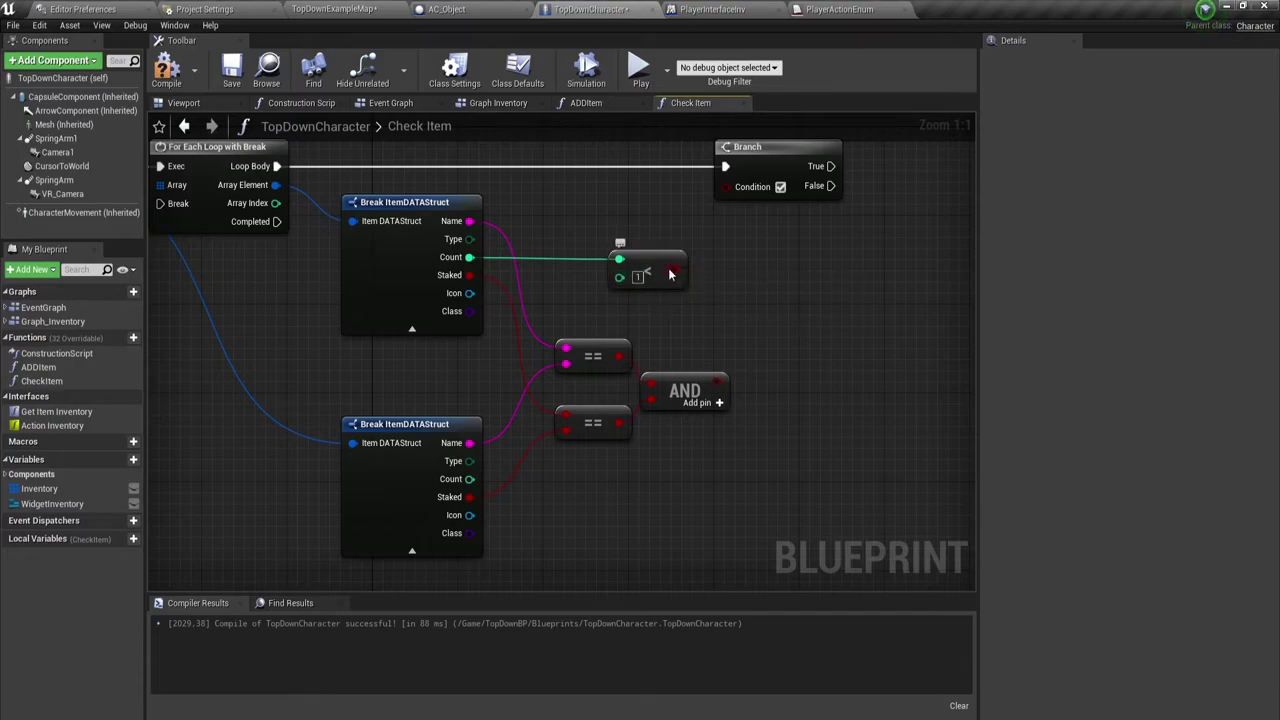
- OR the Count < 1 test with the AND result and feed it to the Branch Condition
{"action": "mouse_move", "coordinate": [676, 270]}
{"action": "left_mouse_down"}
{"action": "mouse_move", "coordinate": [736, 361]}
{"action": "mouse_move", "coordinate": [732, 298]}
{"action": "left_mouse_up"}
{"action": "type", "text": "or"}
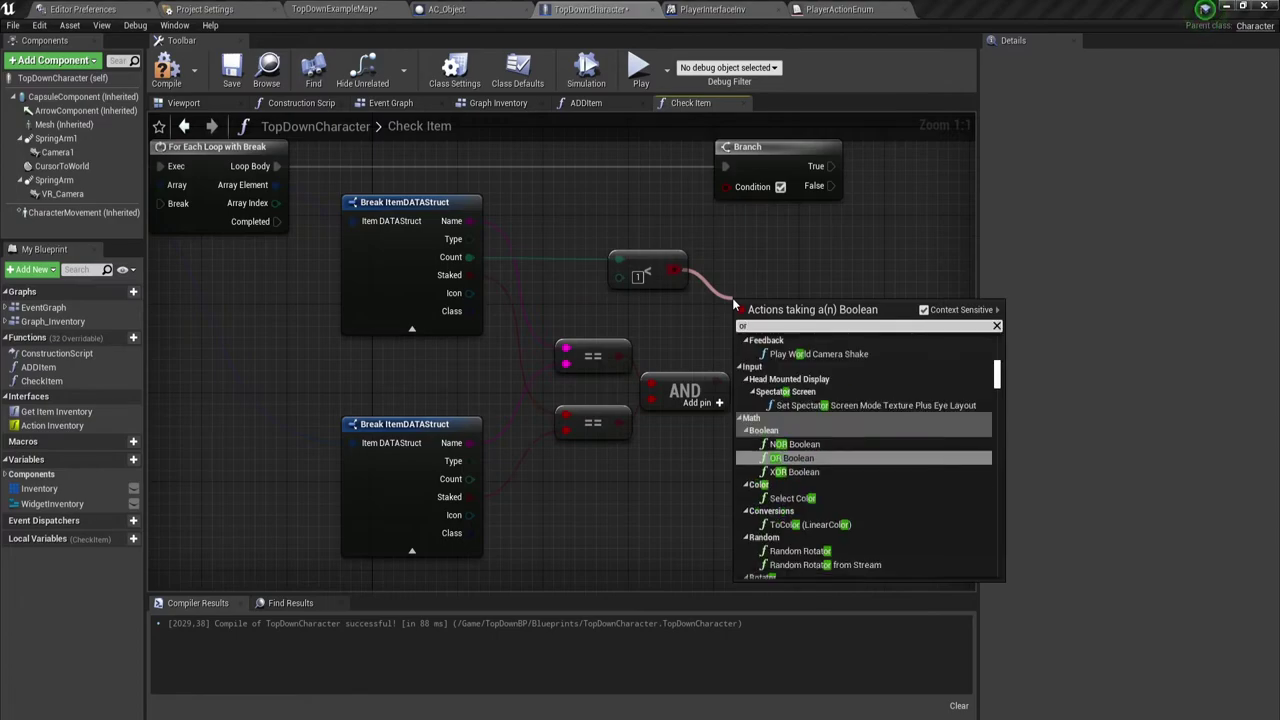
{"action": "left_click", "coordinate": [795, 458]}
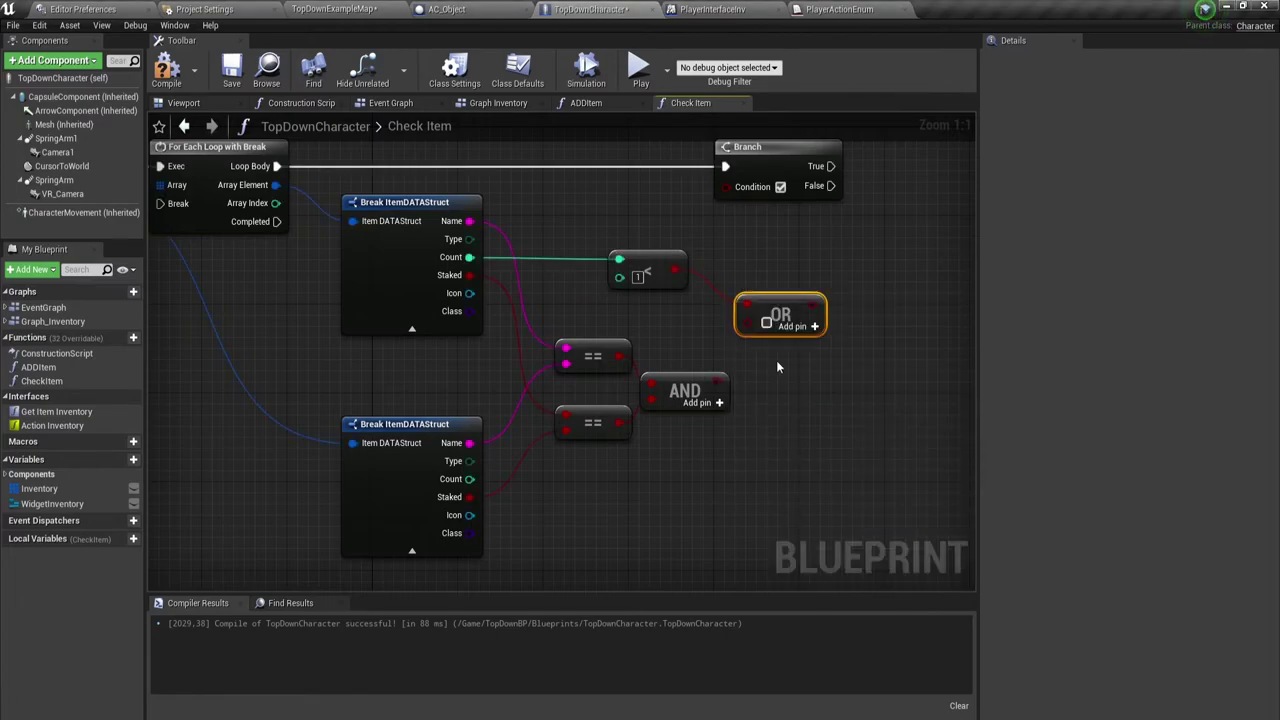
{"action": "left_click_drag", "start_coordinate": [745, 325], "coordinate": [717, 382]}
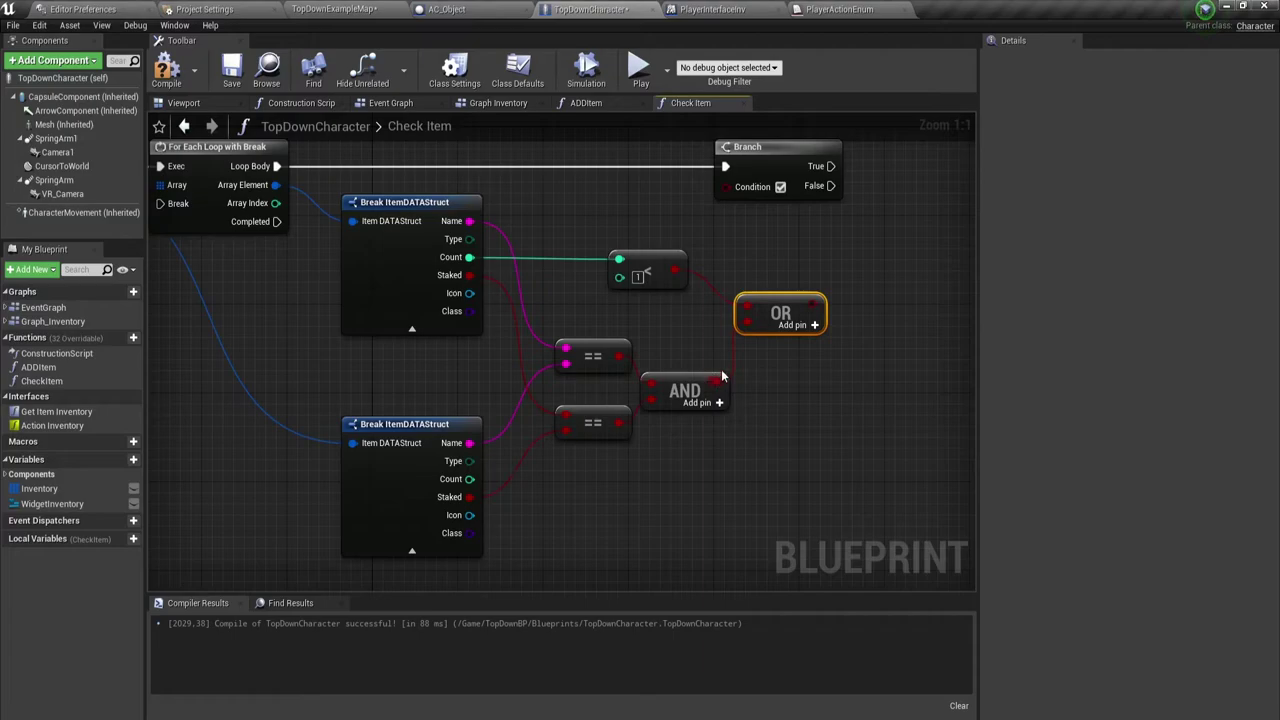
{"action": "mouse_move", "coordinate": [786, 298]}
{"action": "left_mouse_down"}
{"action": "mouse_move", "coordinate": [764, 288]}
{"action": "mouse_move", "coordinate": [718, 204]}
{"action": "mouse_move", "coordinate": [711, 220]}
{"action": "left_mouse_up"}
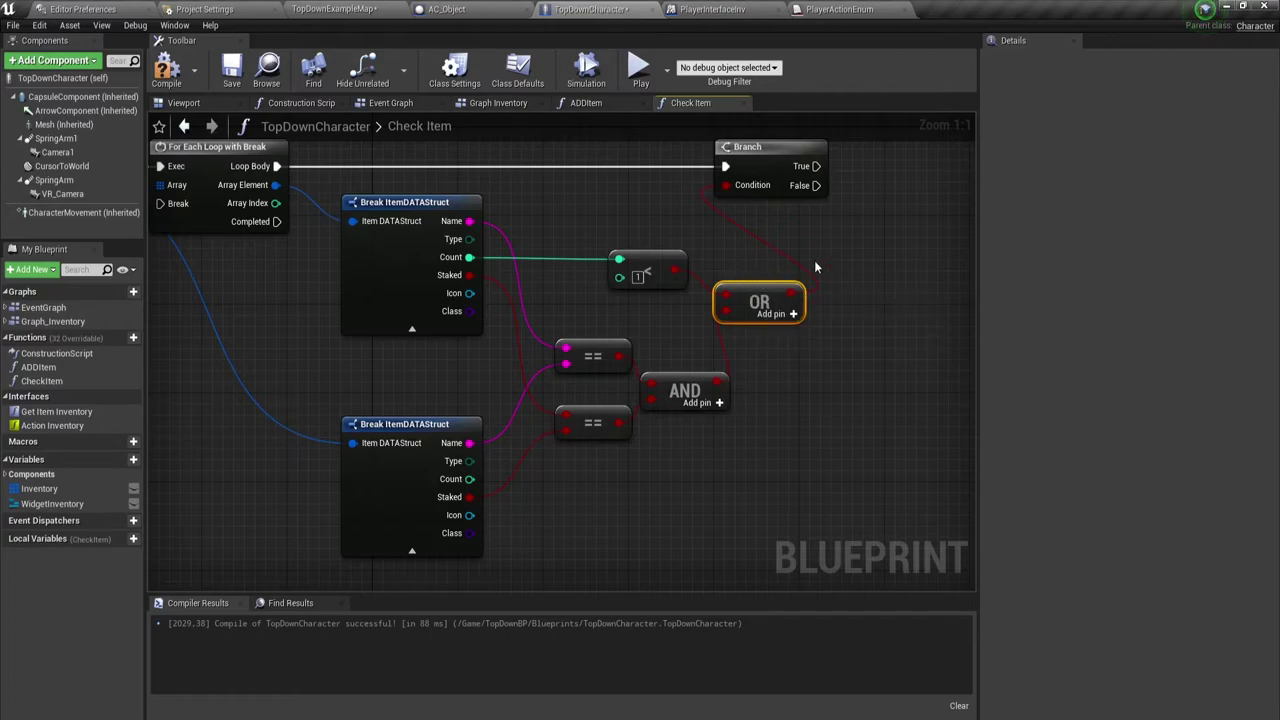
- Move the Branch node further right and bring the For Each Loop into view
{"action": "right_click_drag", "start_coordinate": [815, 267], "coordinate": [711, 315]}
{"action": "left_click_drag", "start_coordinate": [675, 210], "coordinate": [736, 210]}
{"action": "right_click_drag", "start_coordinate": [751, 325], "coordinate": [725, 313]}
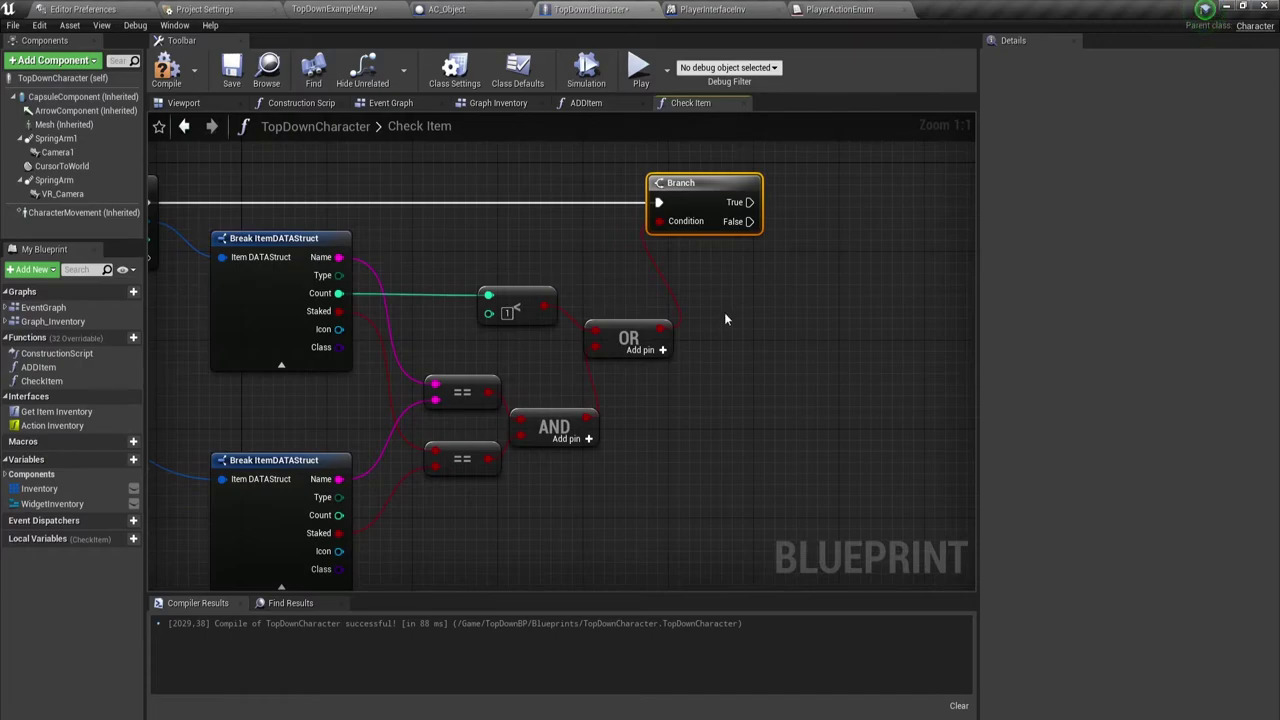
{"action": "right_click_drag", "start_coordinate": [724, 312], "coordinate": [903, 279]}
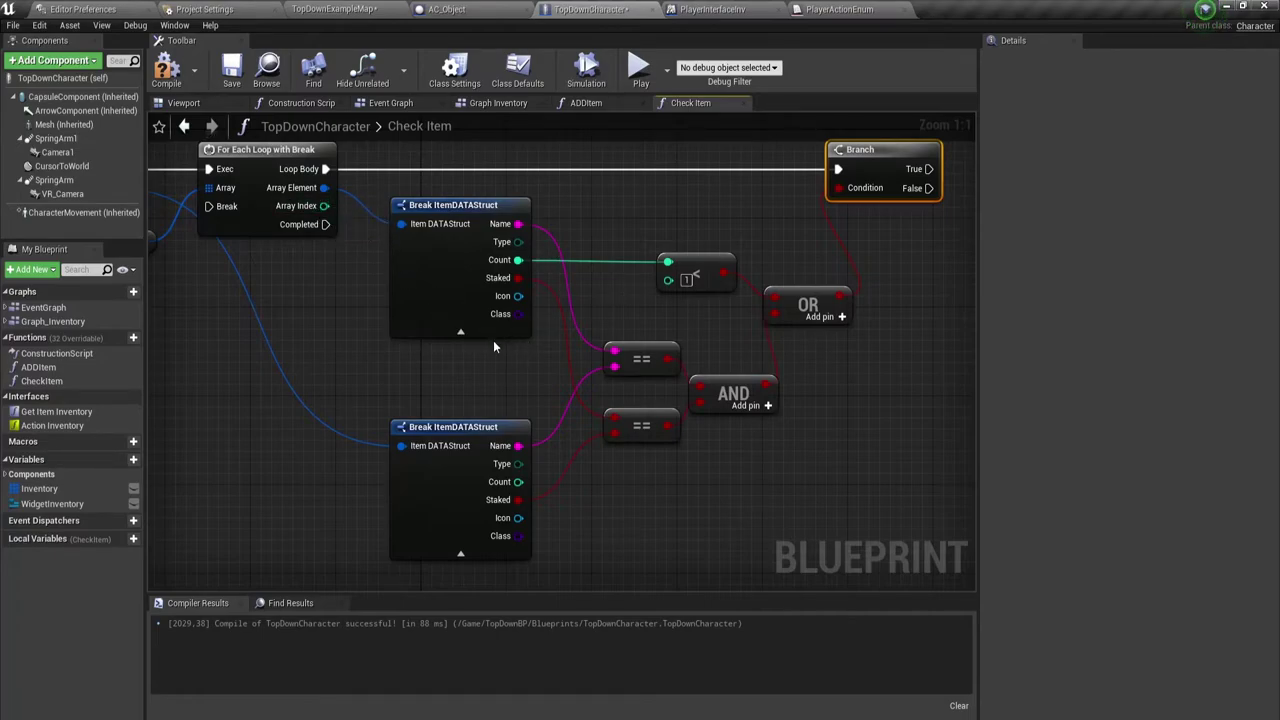
- Collapse unused pins on both Break nodes and move the lower Break, == and AND nodes up
{"action": "left_click", "coordinate": [460, 553]}
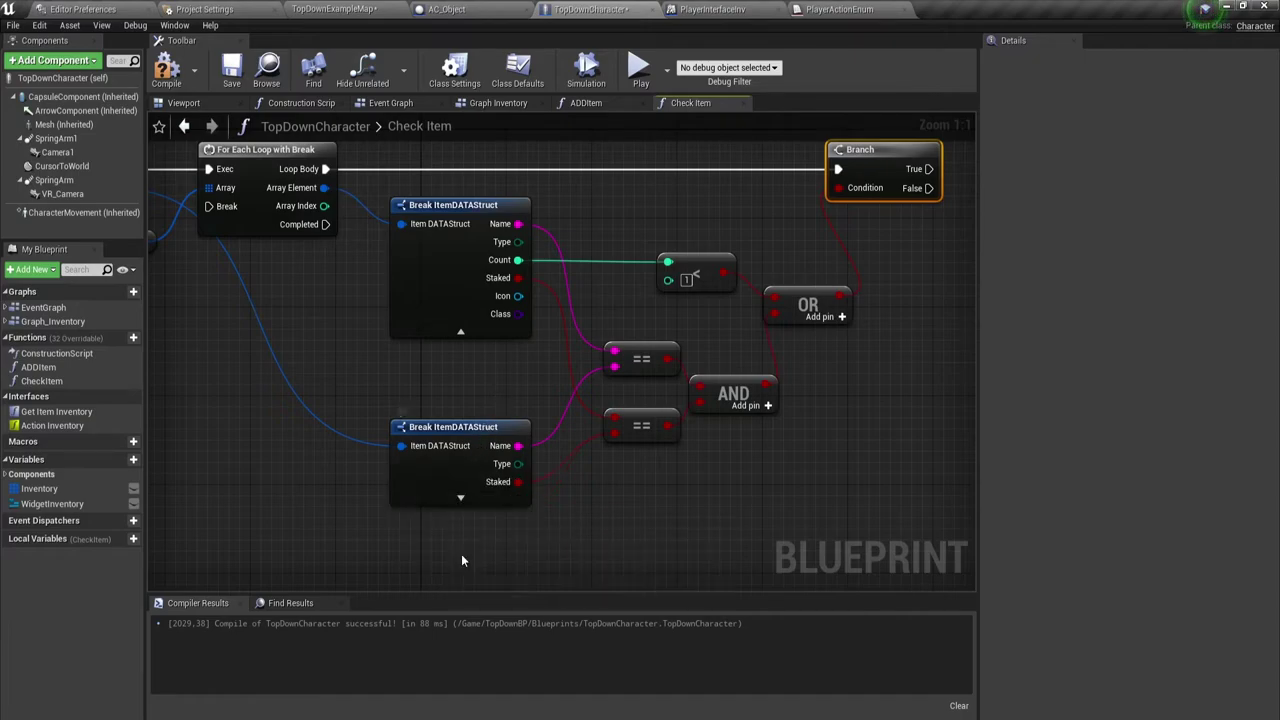
{"action": "left_click", "coordinate": [462, 331]}
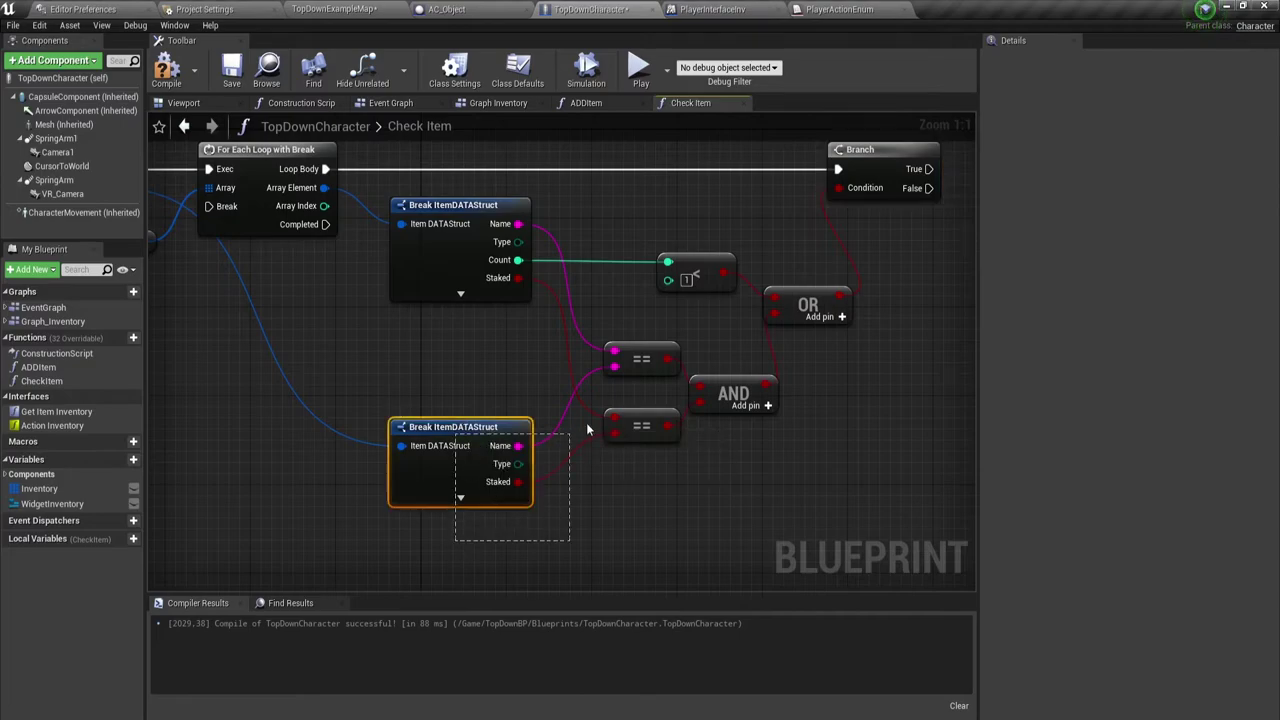
{"action": "left_click_drag", "start_coordinate": [538, 521], "coordinate": [710, 346]}
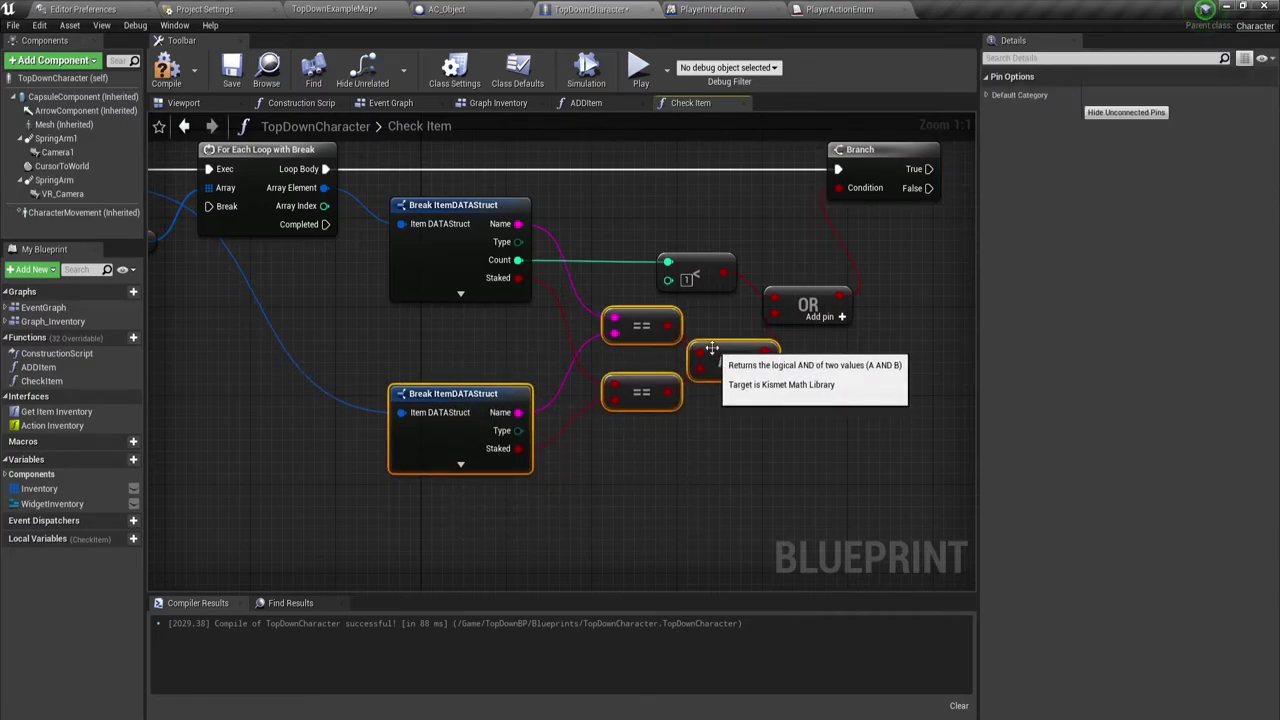
{"action": "mouse_move", "coordinate": [718, 449]}
{"action": "right_mouse_down"}
{"action": "mouse_move", "coordinate": [552, 473]}
{"action": "mouse_move", "coordinate": [293, 484]}
{"action": "right_mouse_up"}
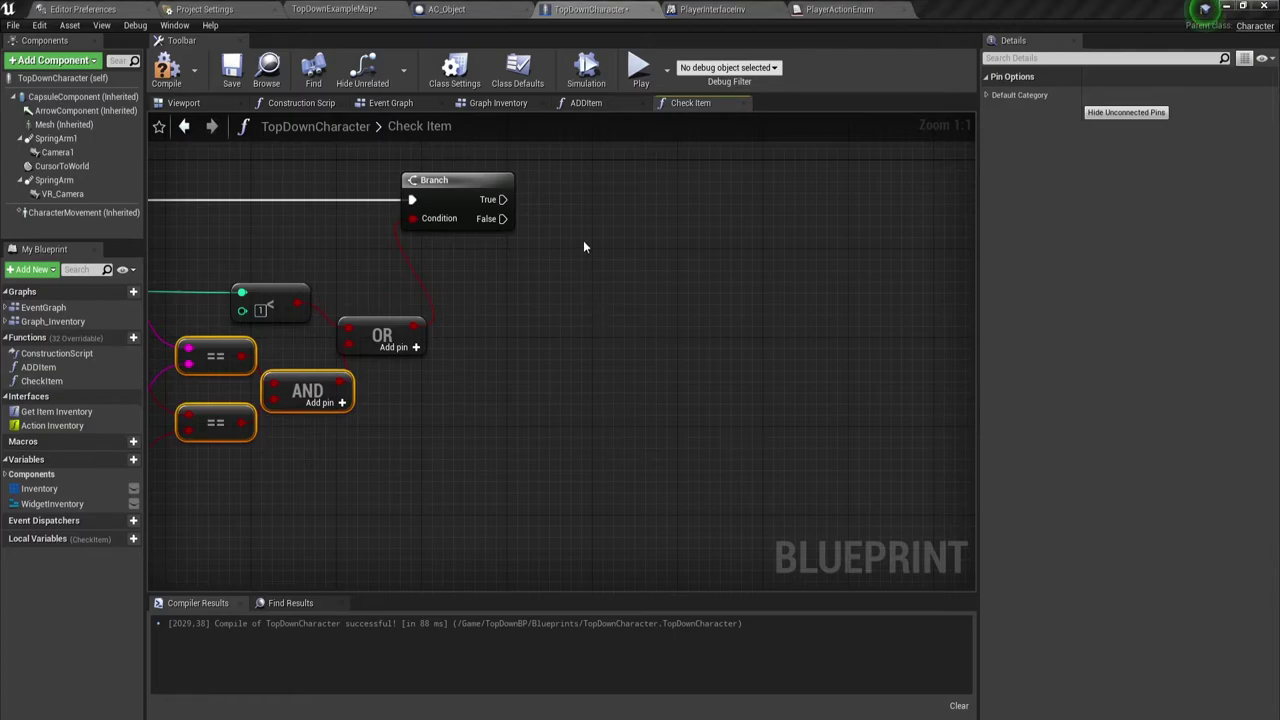
- Drag a wire from the first Branch's True output to add a node
{"action": "right_click_drag", "start_coordinate": [585, 247], "coordinate": [474, 265]}
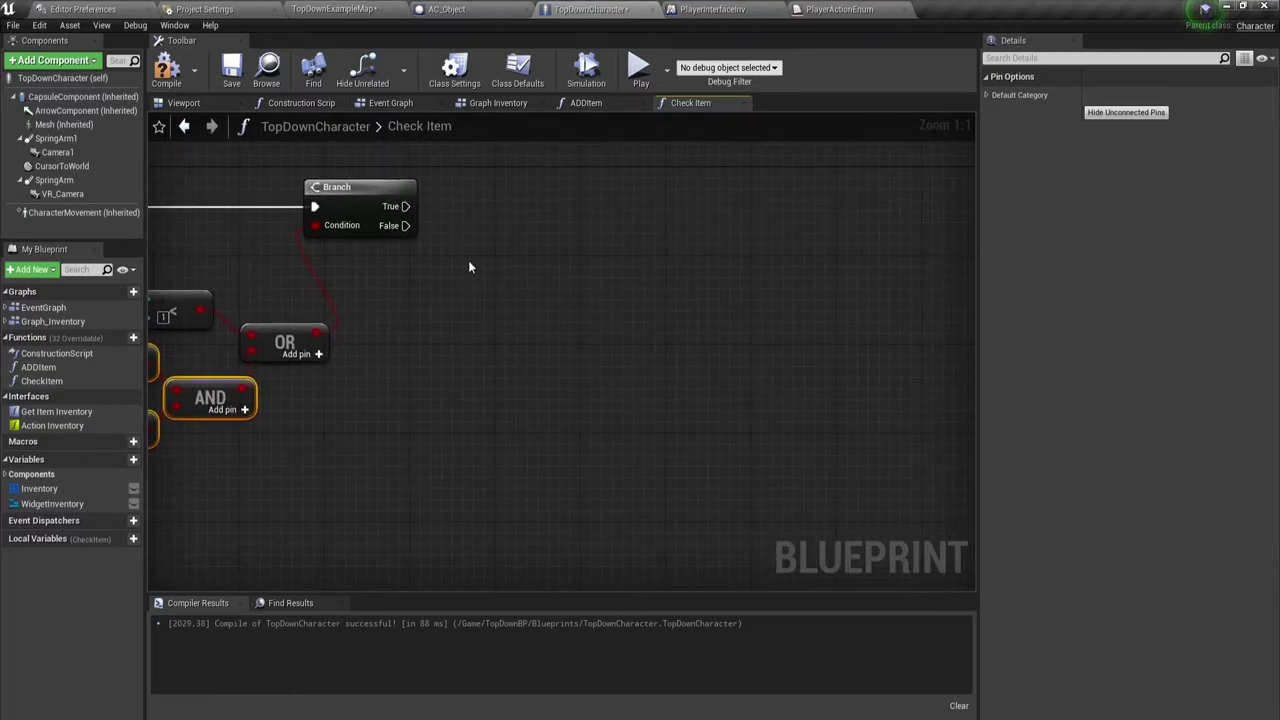
{"action": "left_click_drag", "start_coordinate": [405, 206], "coordinate": [512, 197]}
{"action": "left_click", "coordinate": [394, 368]}
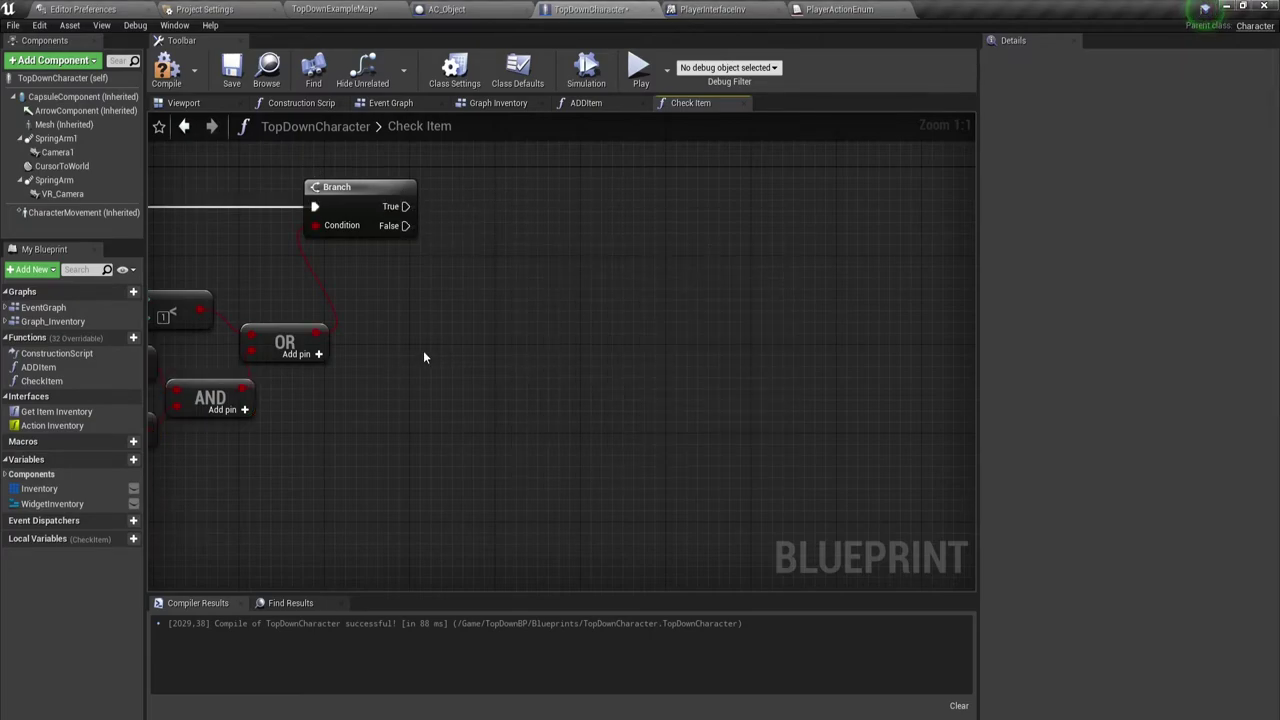
{"action": "right_click_drag", "start_coordinate": [423, 350], "coordinate": [452, 374]}
{"action": "right_click_drag", "start_coordinate": [520, 275], "coordinate": [398, 308]}
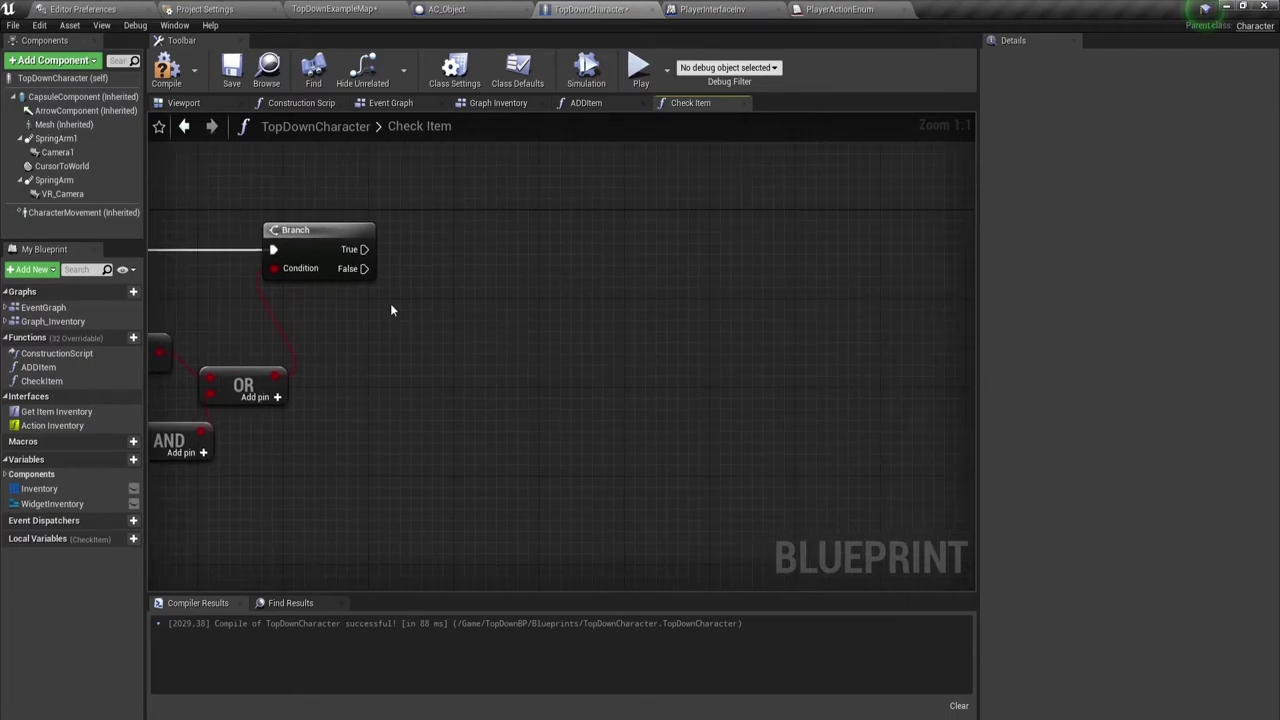
{"action": "left_click_drag", "start_coordinate": [364, 249], "coordinate": [551, 250]}
- Add a second Branch after the first Branch's True output
{"action": "type", "text": "bra"}
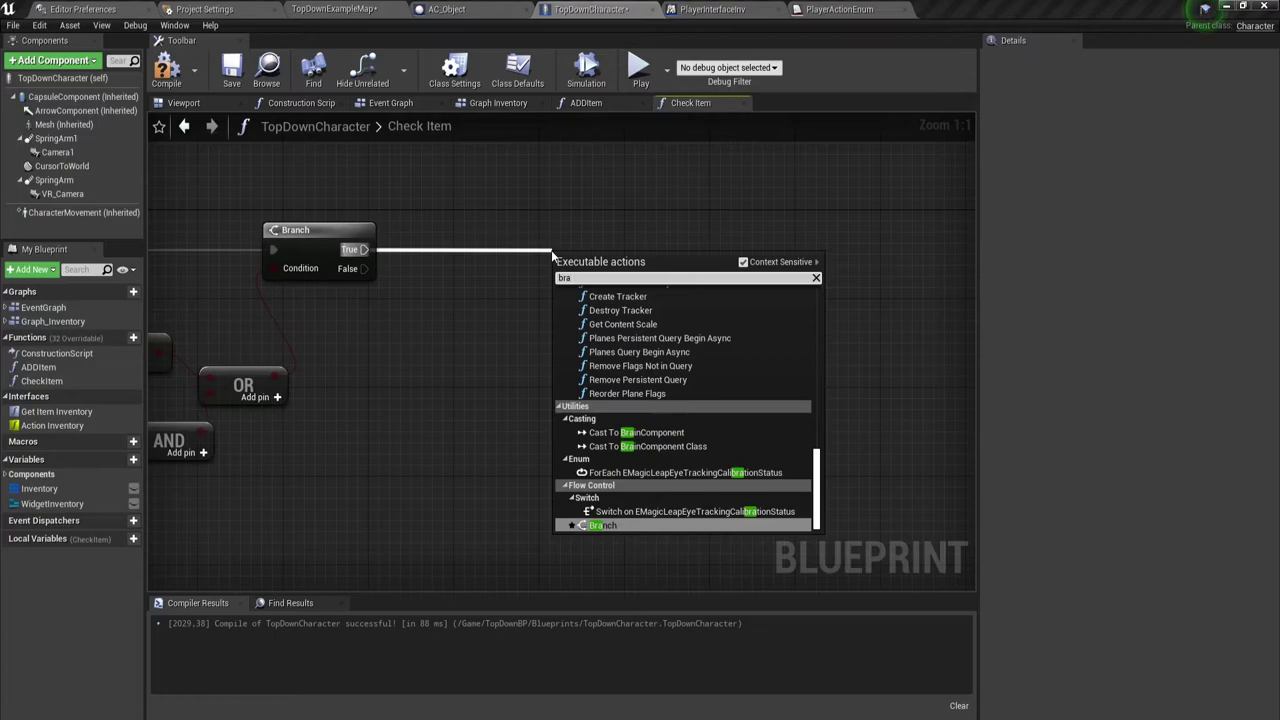
{"action": "key", "text": "Return"}
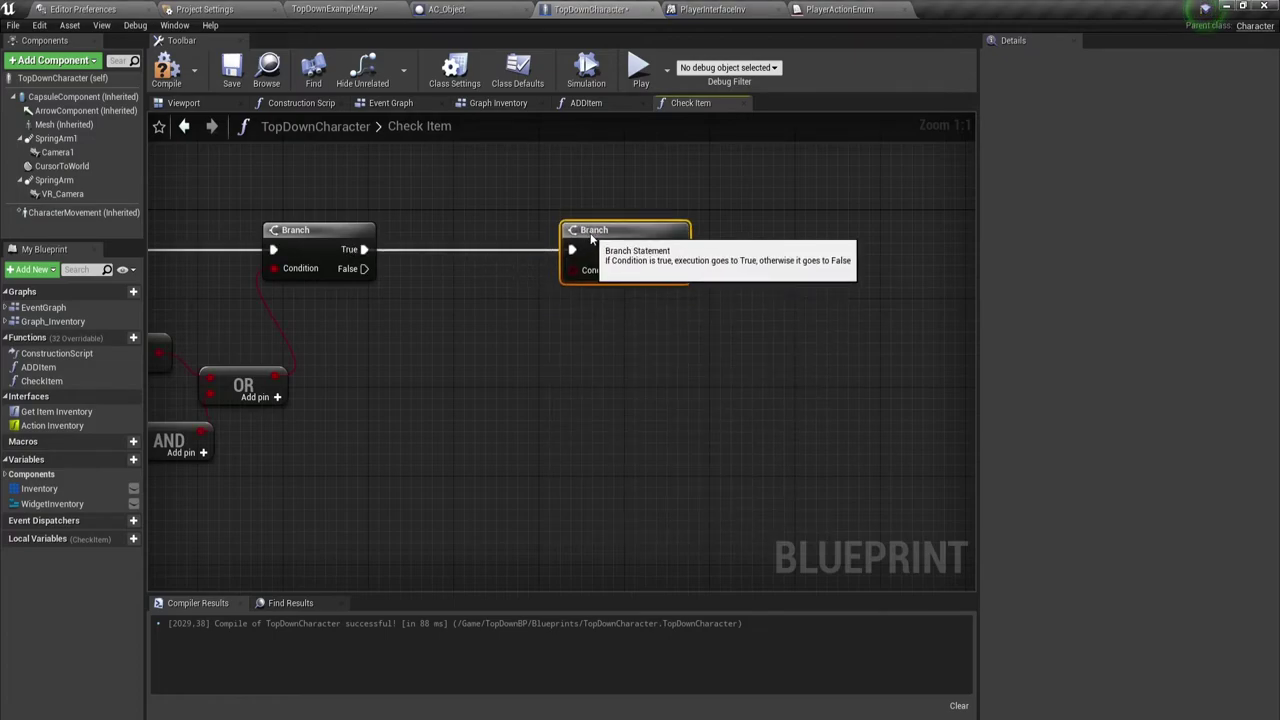
{"action": "right_click_drag", "start_coordinate": [479, 328], "coordinate": [667, 275]}
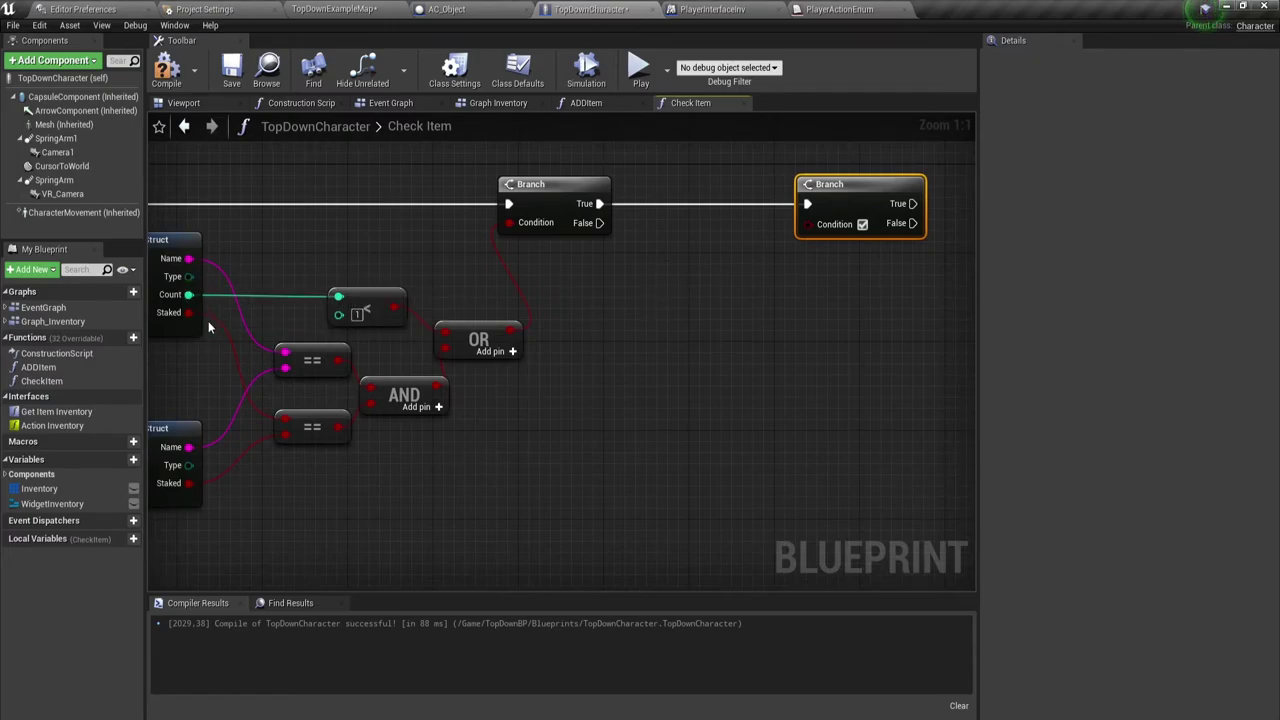
{"action": "right_click_drag", "start_coordinate": [208, 321], "coordinate": [204, 298]}
- Add a greater-or-equal comparison fed by the looped item's Count
{"action": "left_click_drag", "start_coordinate": [184, 259], "coordinate": [681, 272]}
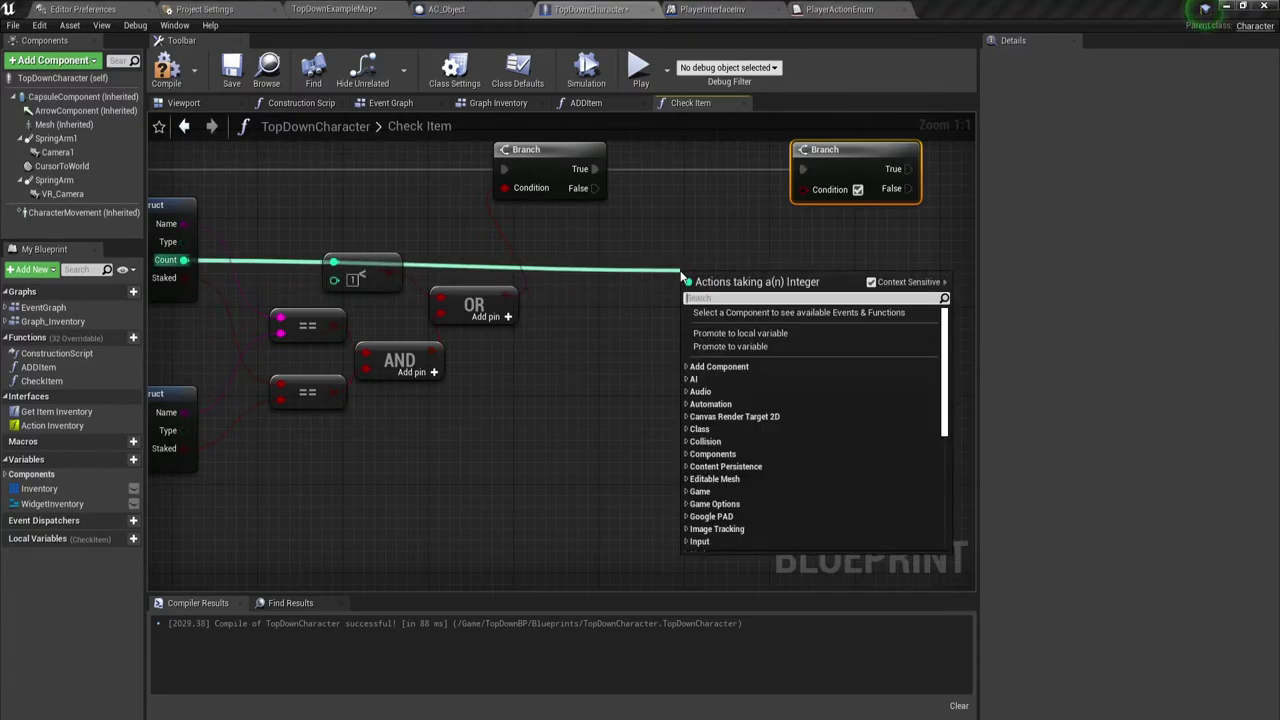
{"action": "type", "text": ">"}
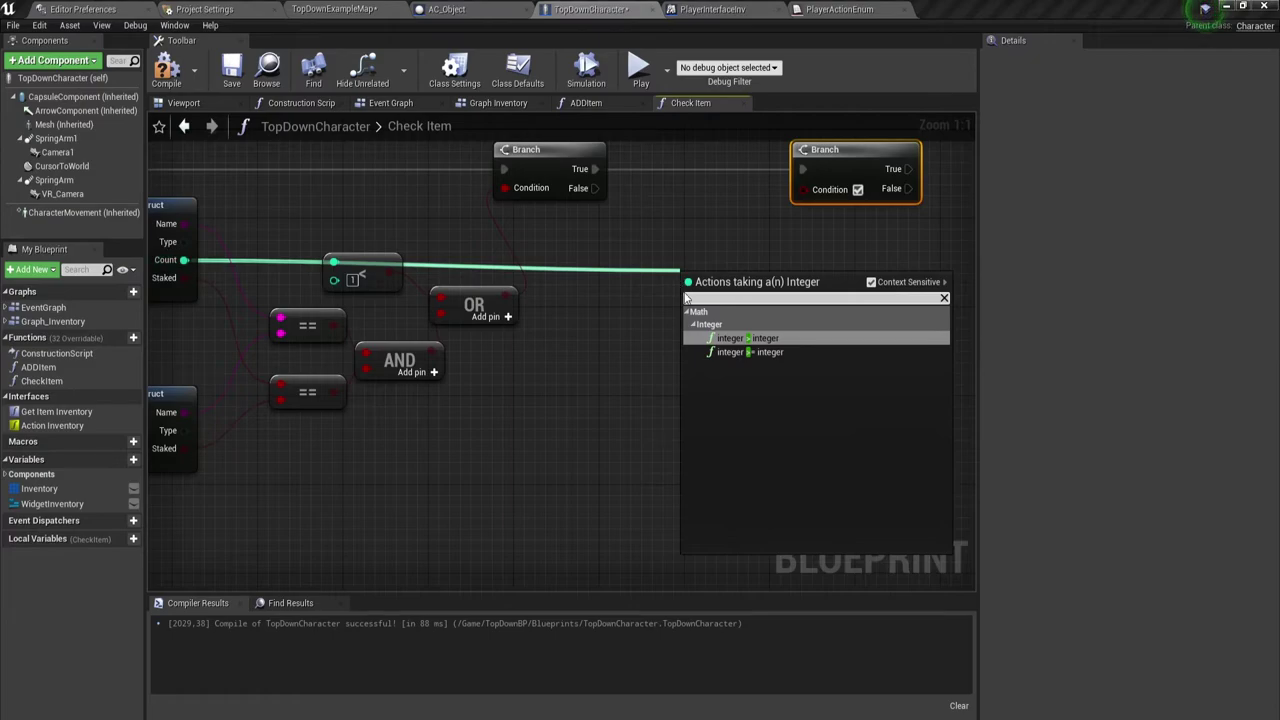
{"action": "left_click", "coordinate": [762, 350]}
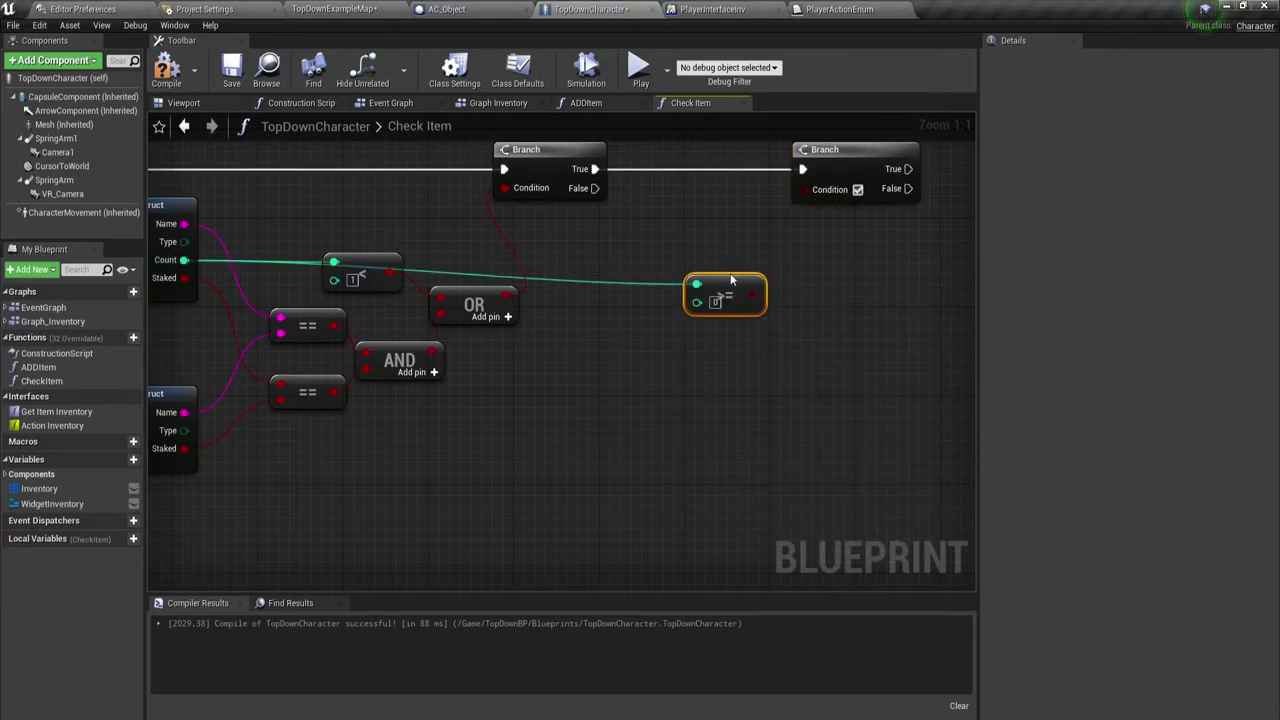
{"action": "key", "text": "q"}
{"action": "left_click_drag", "start_coordinate": [647, 353], "coordinate": [775, 220]}
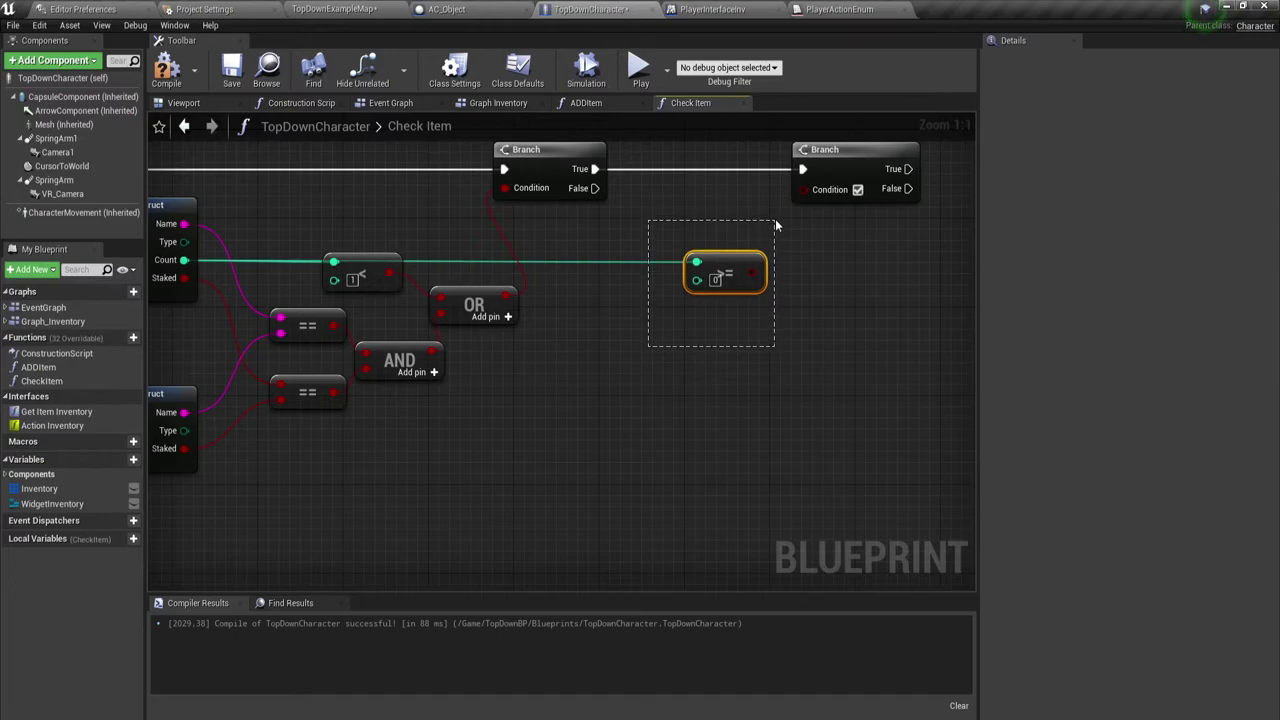
{"action": "right_click_drag", "start_coordinate": [798, 301], "coordinate": [629, 361]}
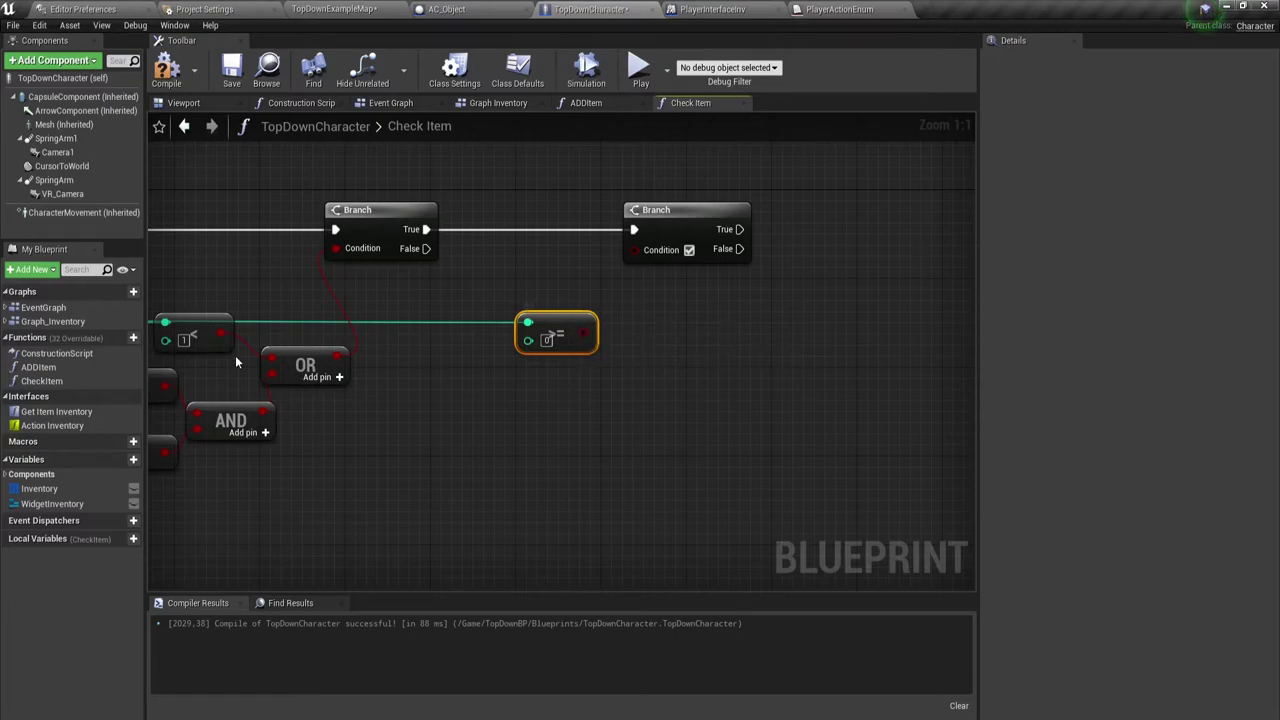
{"action": "right_click_drag", "start_coordinate": [230, 378], "coordinate": [397, 321]}
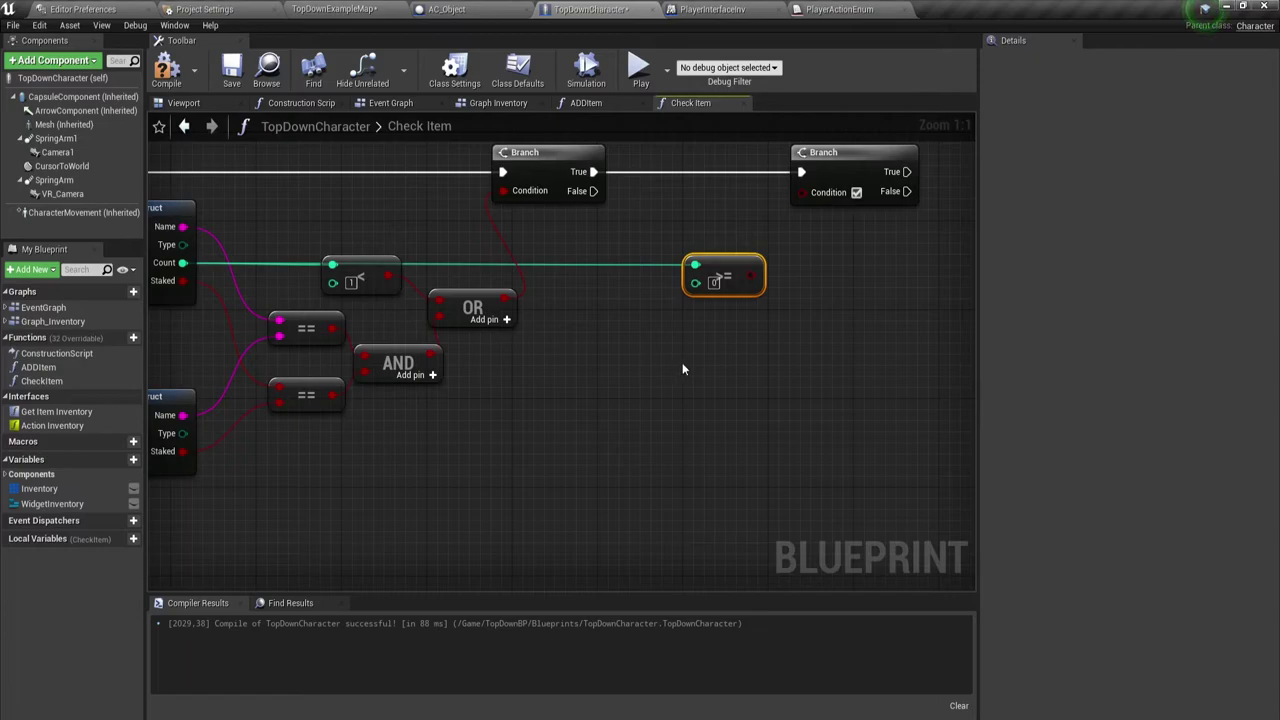
{"action": "right_click_drag", "start_coordinate": [682, 370], "coordinate": [531, 405]}
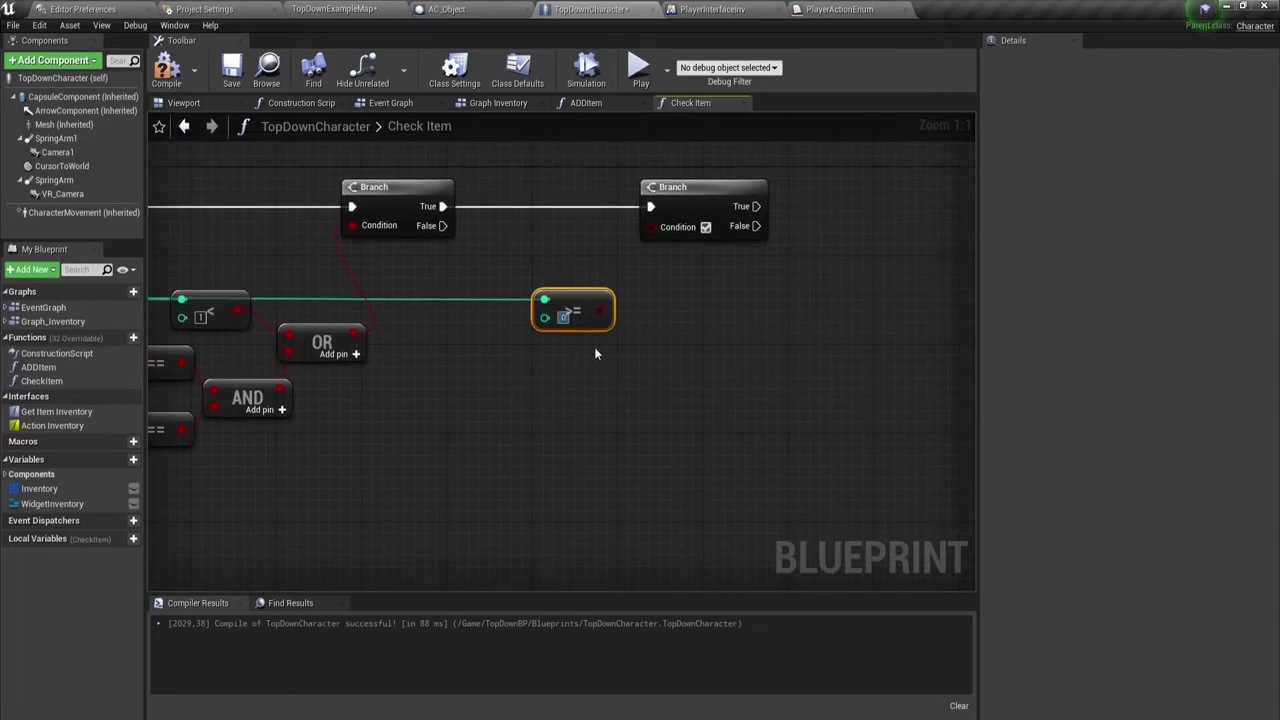
- Set the comparison value to 5 and wire its result into the second Branch's Condition
{"action": "type", "text": "5"}
{"action": "left_click", "coordinate": [660, 352]}
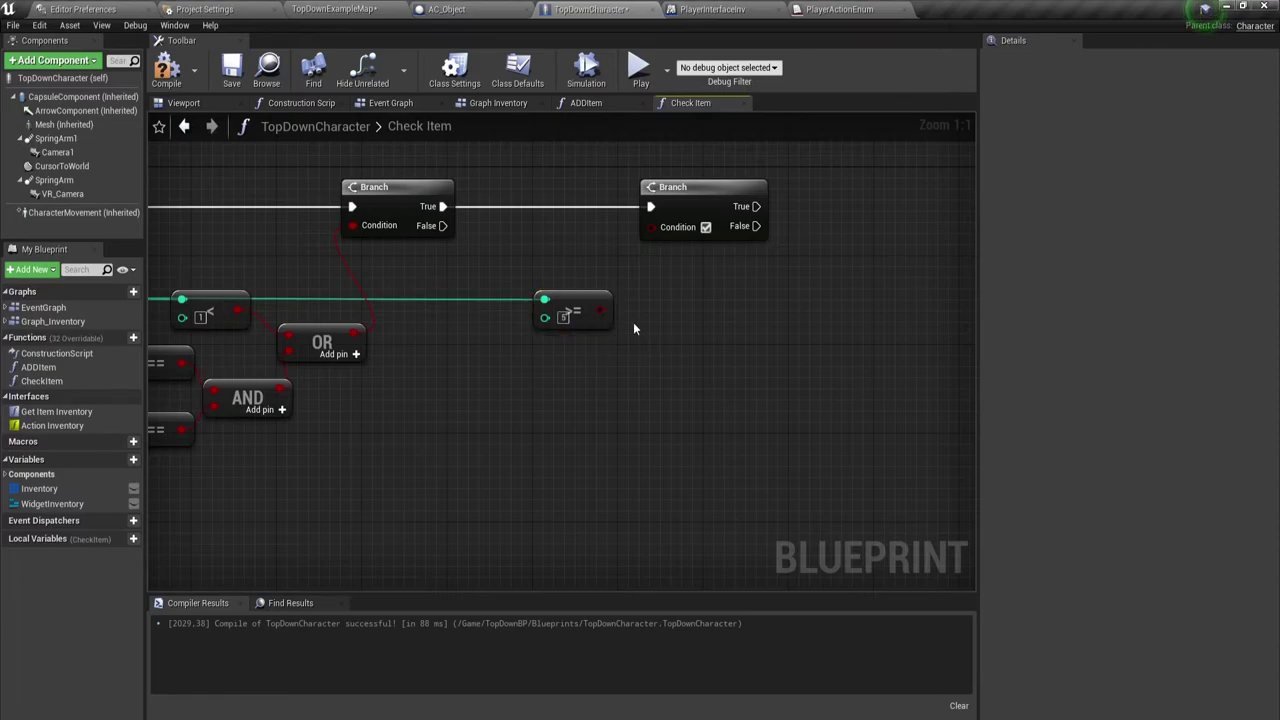
{"action": "left_click_drag", "start_coordinate": [600, 311], "coordinate": [652, 226]}
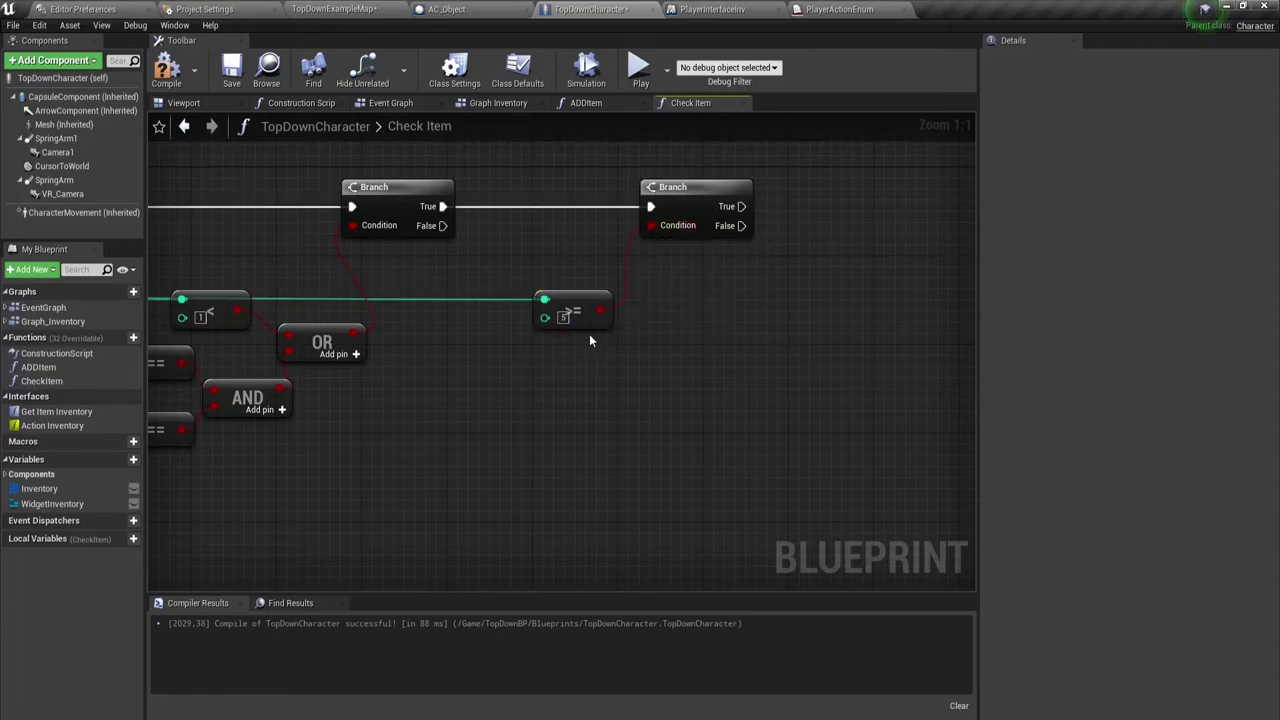
{"action": "mouse_move", "coordinate": [547, 336]}
{"action": "left_mouse_down"}
{"action": "mouse_move", "coordinate": [634, 396]}
{"action": "mouse_move", "coordinate": [513, 277]}
{"action": "left_mouse_up"}
- Shift the second Branch and its Count >= 5 node left, closer to the first Branch
{"action": "left_click_drag", "start_coordinate": [522, 385], "coordinate": [637, 282]}
{"action": "left_click_drag", "start_coordinate": [670, 383], "coordinate": [670, 384]}
{"action": "right_click_drag", "start_coordinate": [680, 354], "coordinate": [632, 418]}
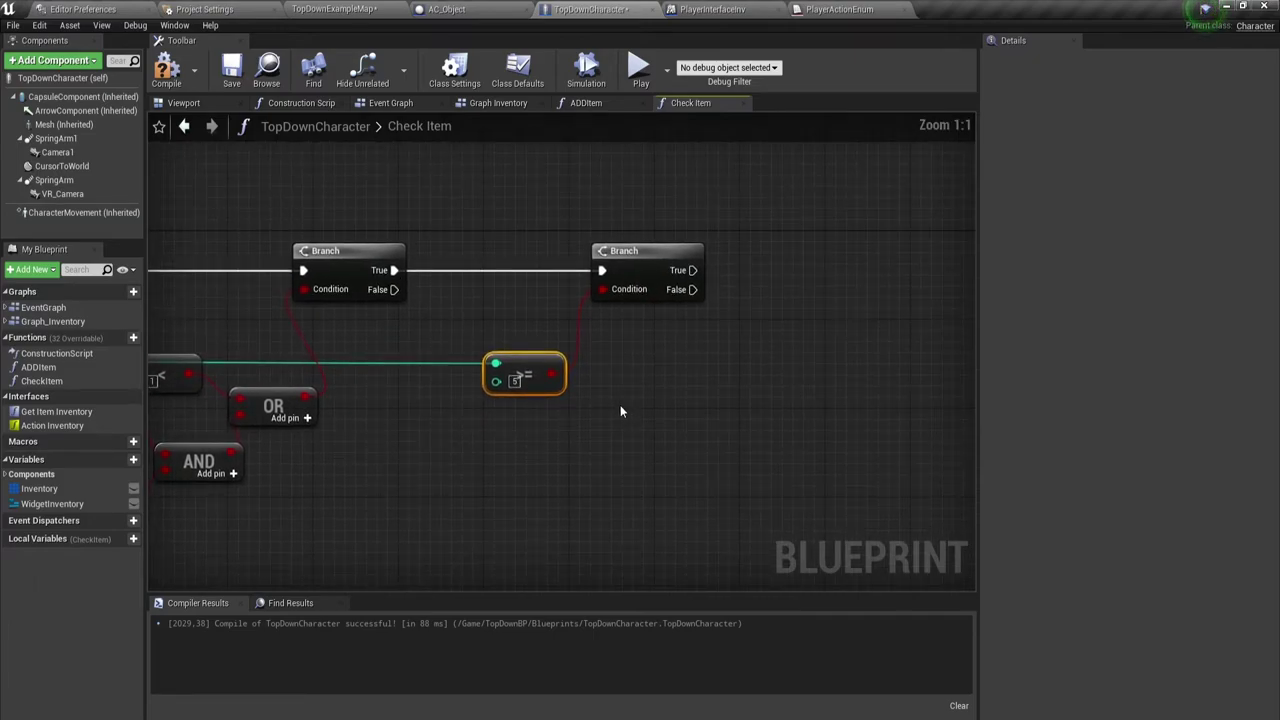
{"action": "right_click_drag", "start_coordinate": [503, 437], "coordinate": [446, 443]}
{"action": "left_click", "coordinate": [607, 268], "text": "ctrl"}
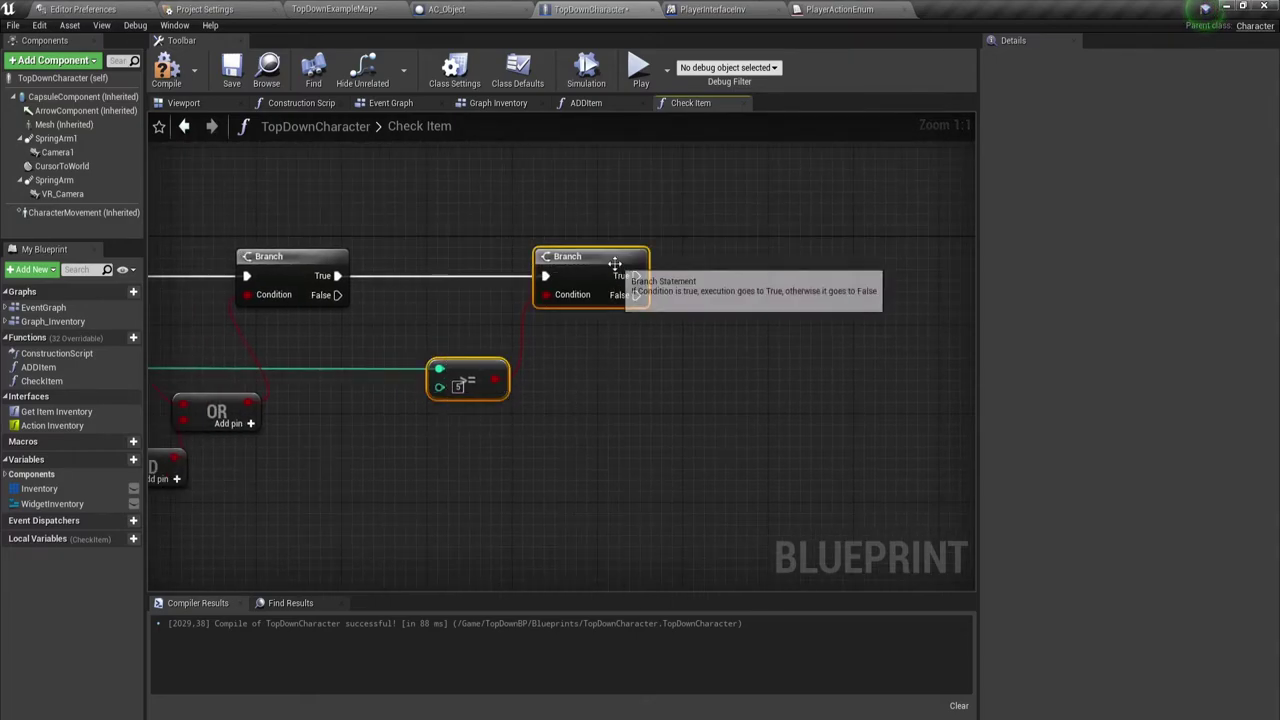
{"action": "left_click_drag", "start_coordinate": [607, 268], "coordinate": [499, 268]}
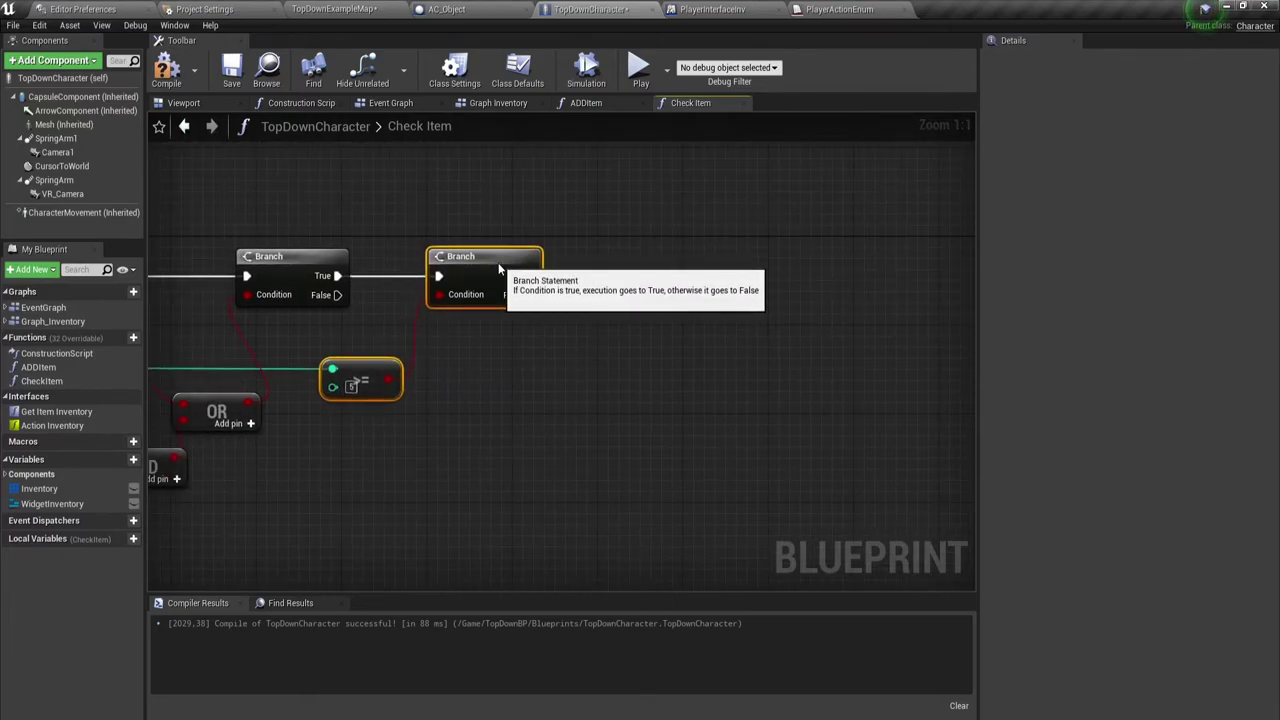
{"action": "mouse_move", "coordinate": [498, 378]}
{"action": "right_mouse_down"}
{"action": "mouse_move", "coordinate": [603, 329]}
{"action": "mouse_move", "coordinate": [506, 364]}
{"action": "right_mouse_up"}
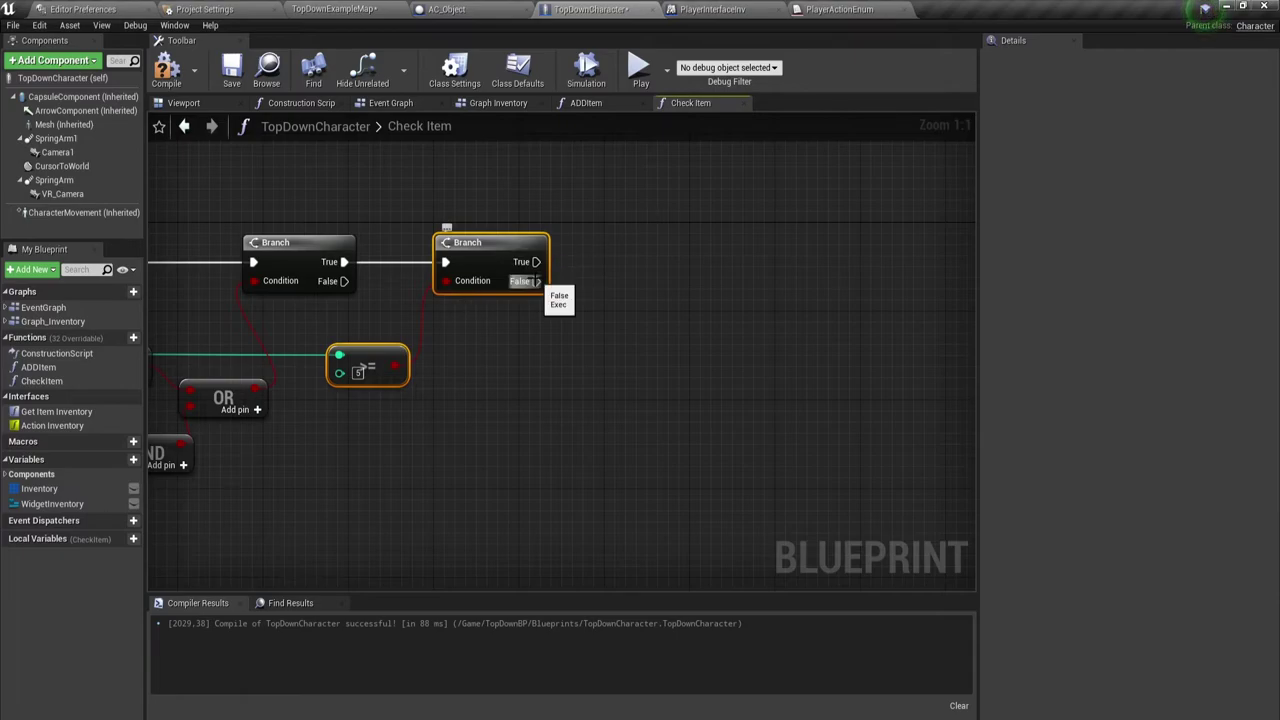
{"action": "left_click_drag", "start_coordinate": [538, 281], "coordinate": [626, 325]}
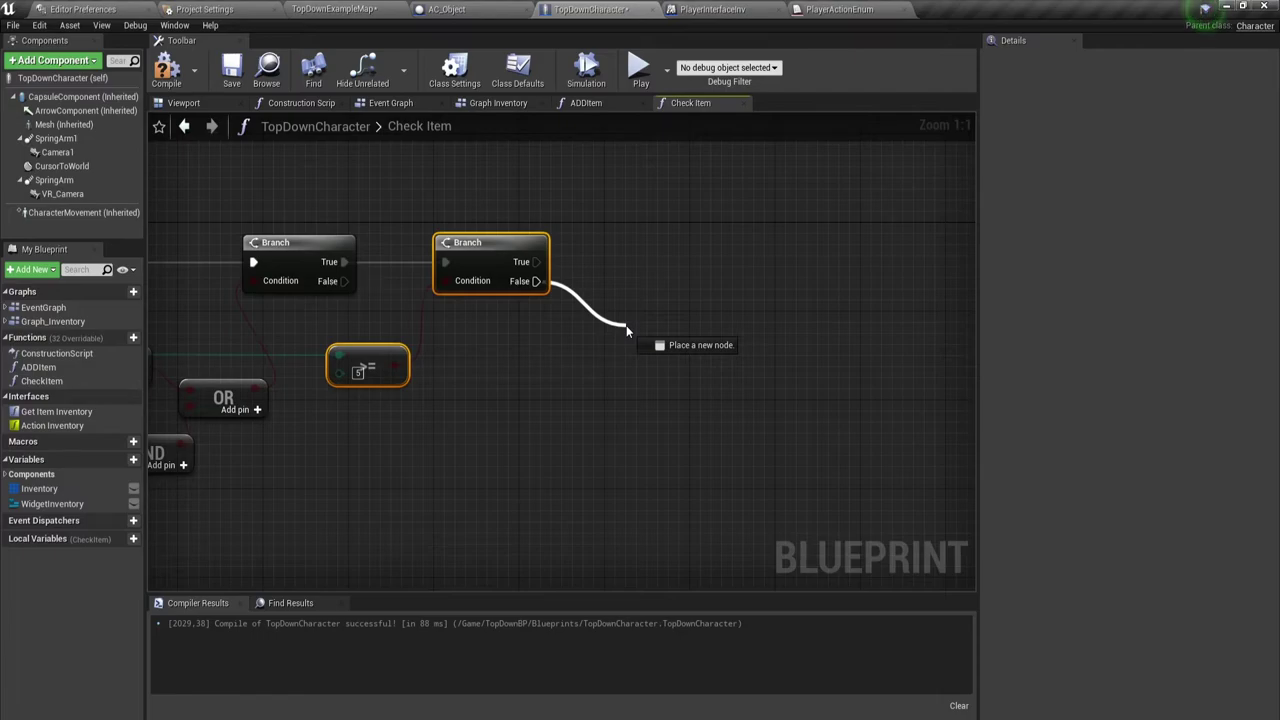
{"action": "left_click", "coordinate": [501, 343]}
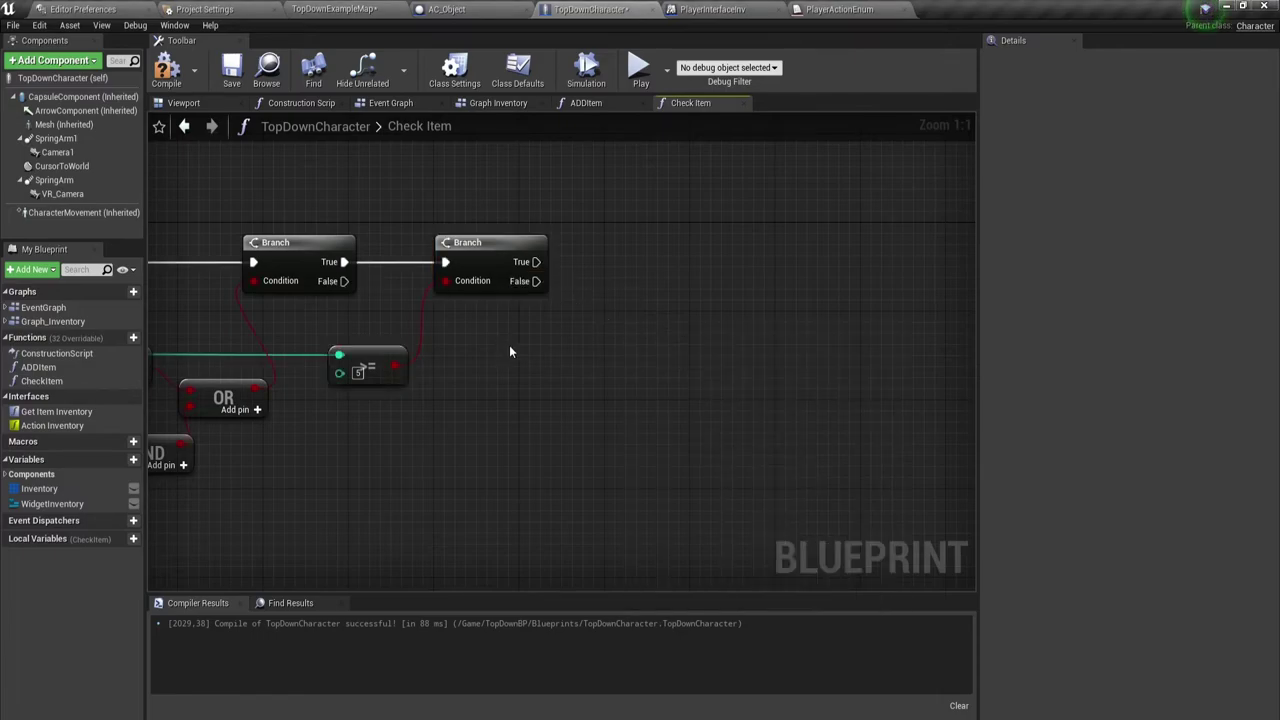
{"action": "right_click_drag", "start_coordinate": [513, 343], "coordinate": [604, 307]}
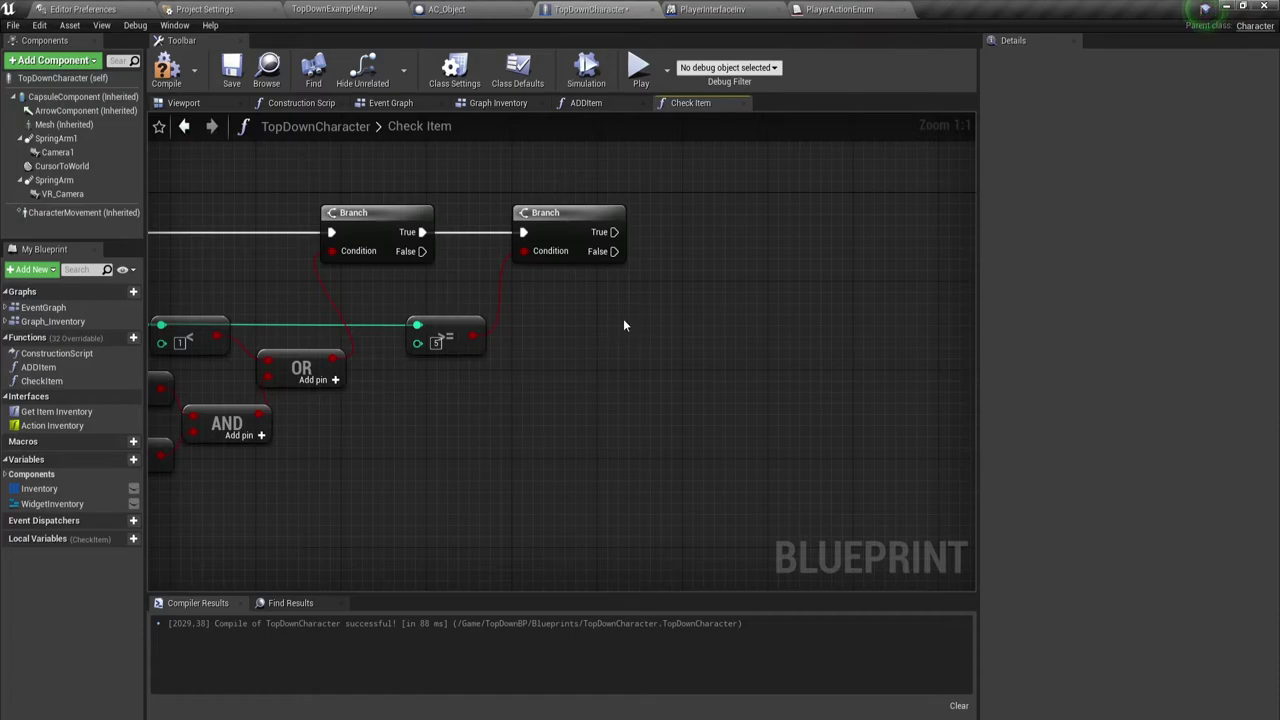
{"action": "right_click_drag", "start_coordinate": [502, 414], "coordinate": [712, 362]}
{"action": "right_click_drag", "start_coordinate": [783, 290], "coordinate": [621, 349]}
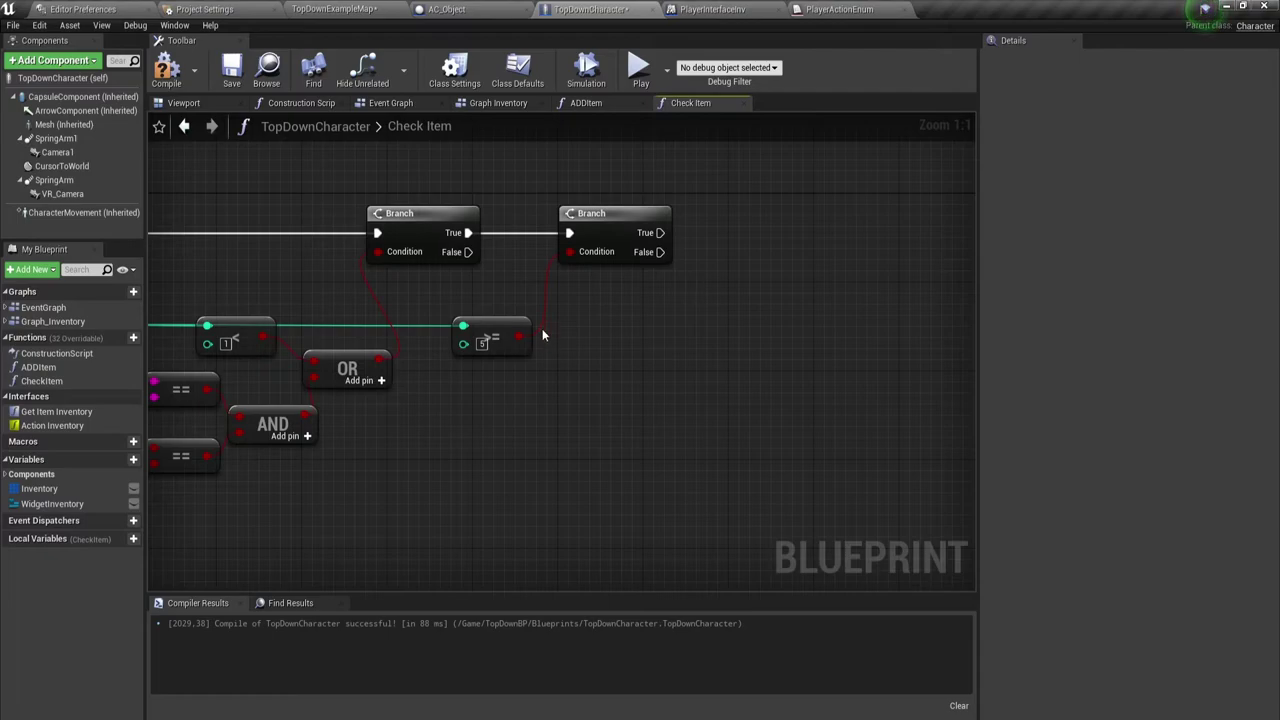
{"action": "right_click_drag", "start_coordinate": [542, 334], "coordinate": [803, 255]}
{"action": "right_click_drag", "start_coordinate": [622, 358], "coordinate": [603, 332]}
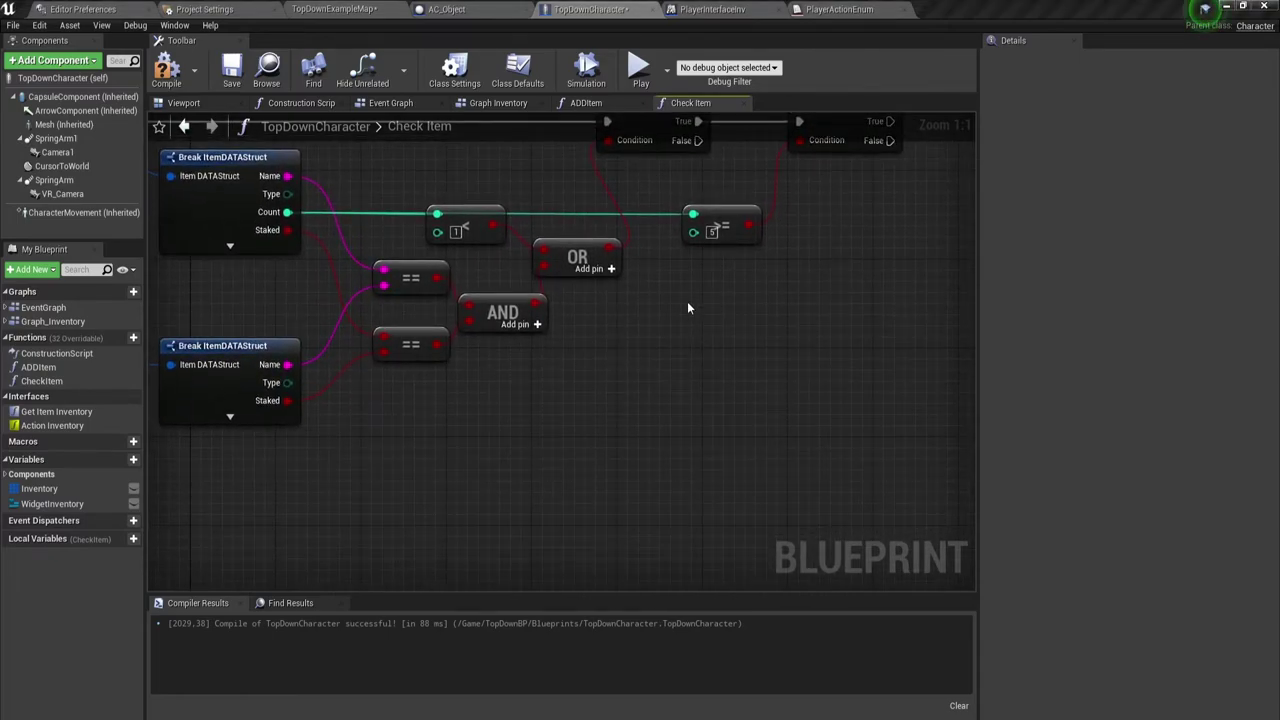
{"action": "mouse_move", "coordinate": [687, 301]}
{"action": "right_mouse_down"}
{"action": "mouse_move", "coordinate": [741, 333]}
{"action": "mouse_move", "coordinate": [638, 304]}
{"action": "mouse_move", "coordinate": [581, 340]}
{"action": "right_mouse_up"}
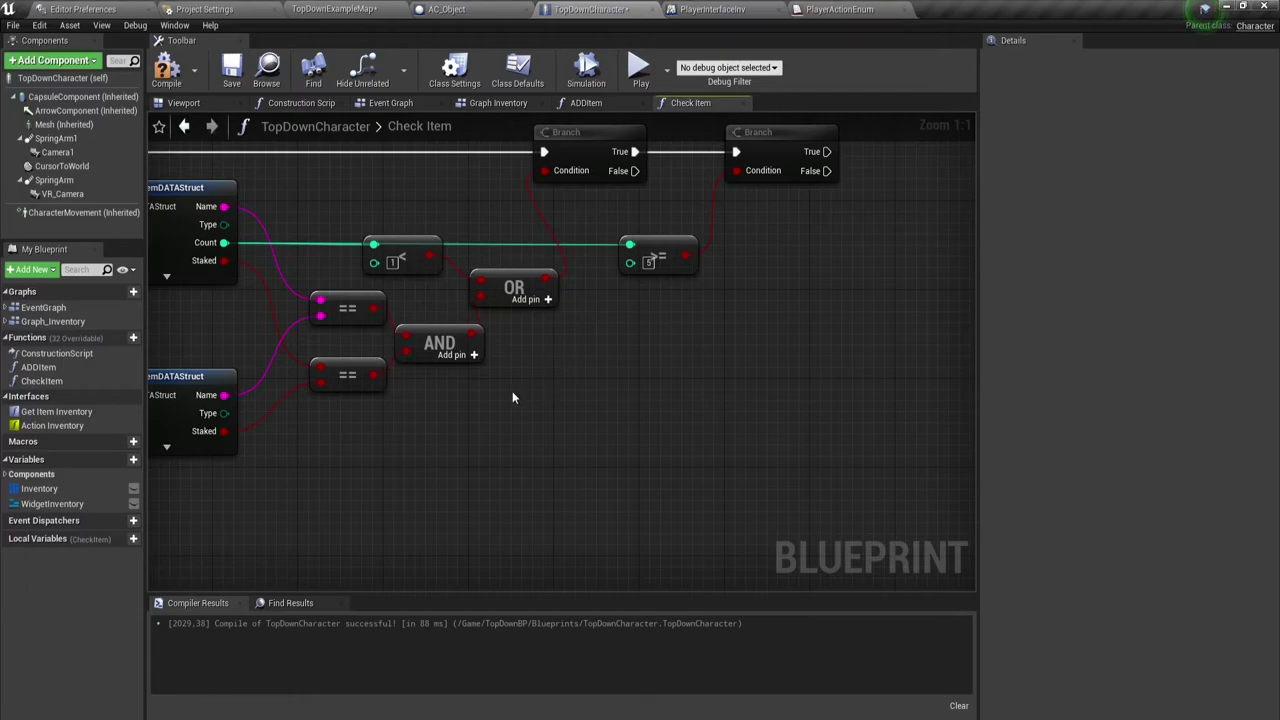
{"action": "right_click_drag", "start_coordinate": [512, 397], "coordinate": [782, 413]}
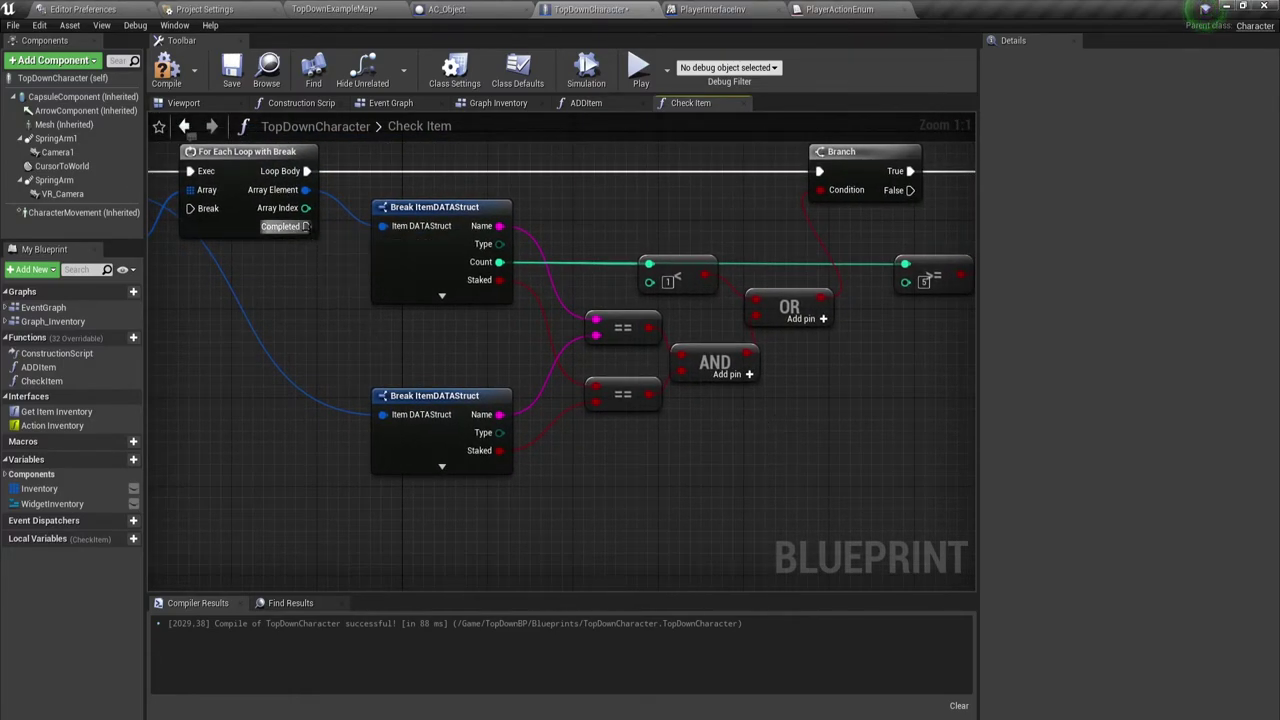
{"action": "left_click_drag", "start_coordinate": [306, 226], "coordinate": [827, 475]}
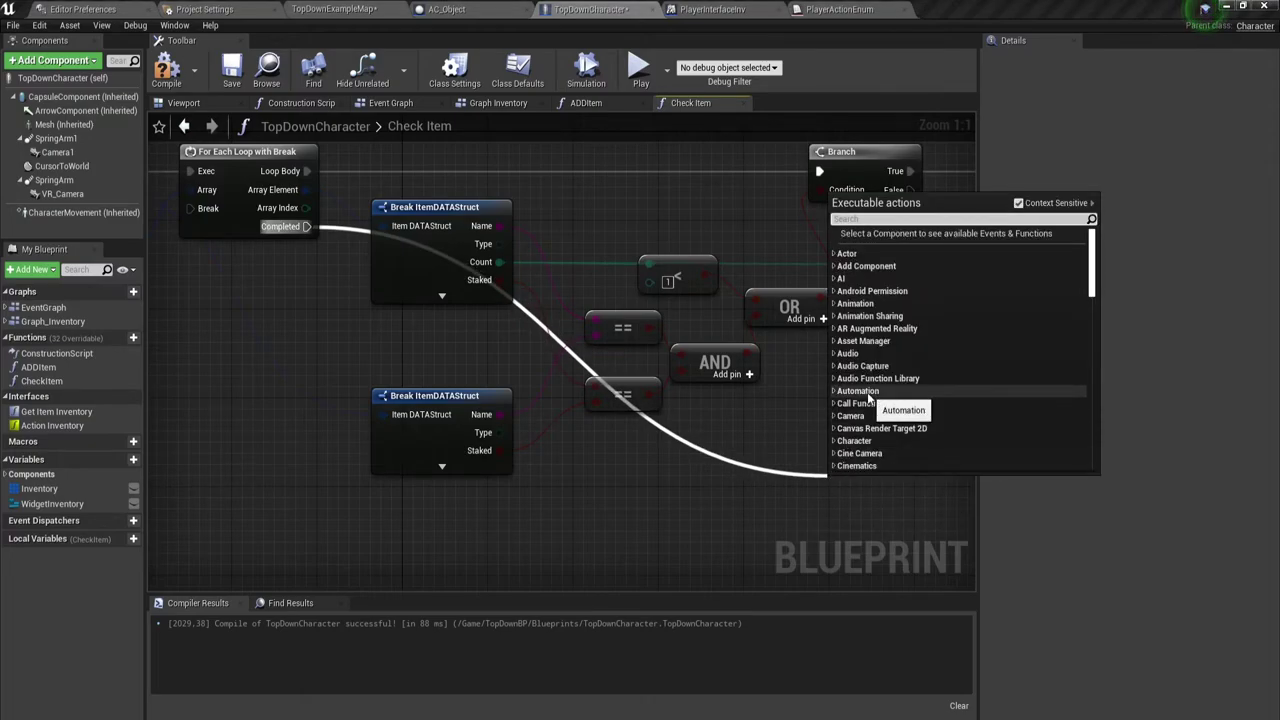
- Add a Return Node off the loop's Completed pin, routing its wire through a reroute below the struct nodes
{"action": "type", "text": "retu"}
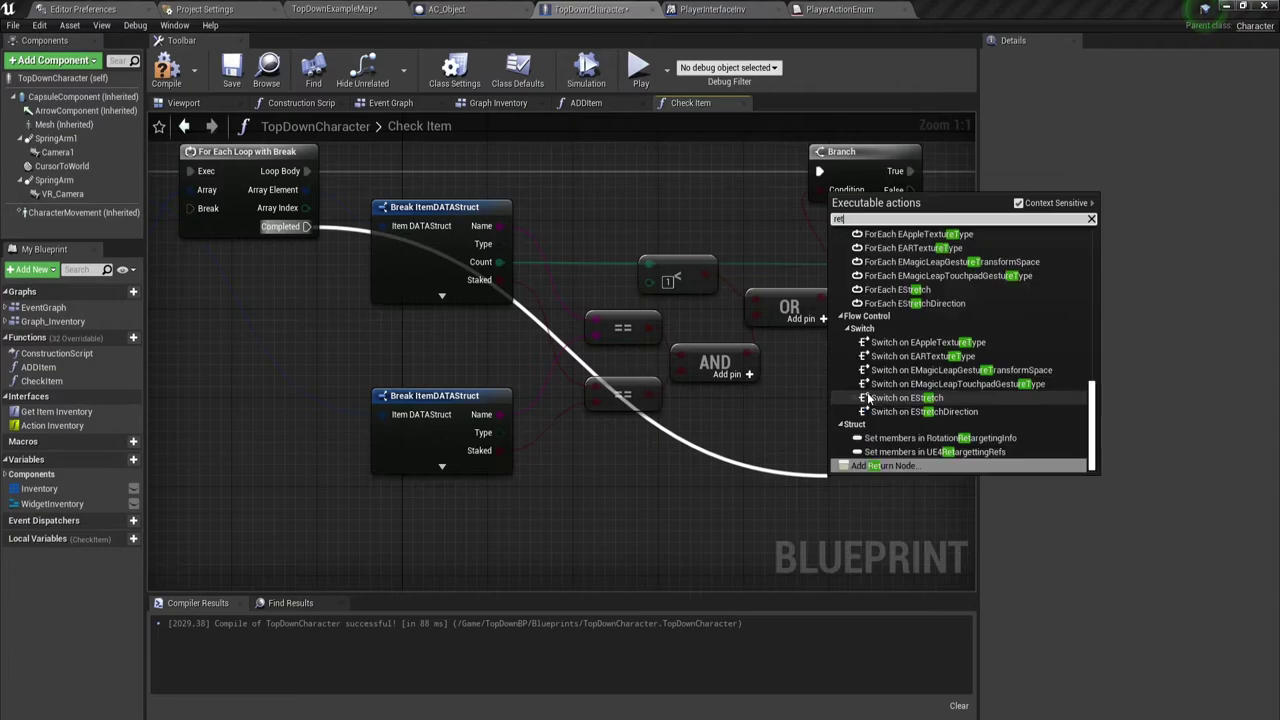
{"action": "left_click", "coordinate": [890, 325]}
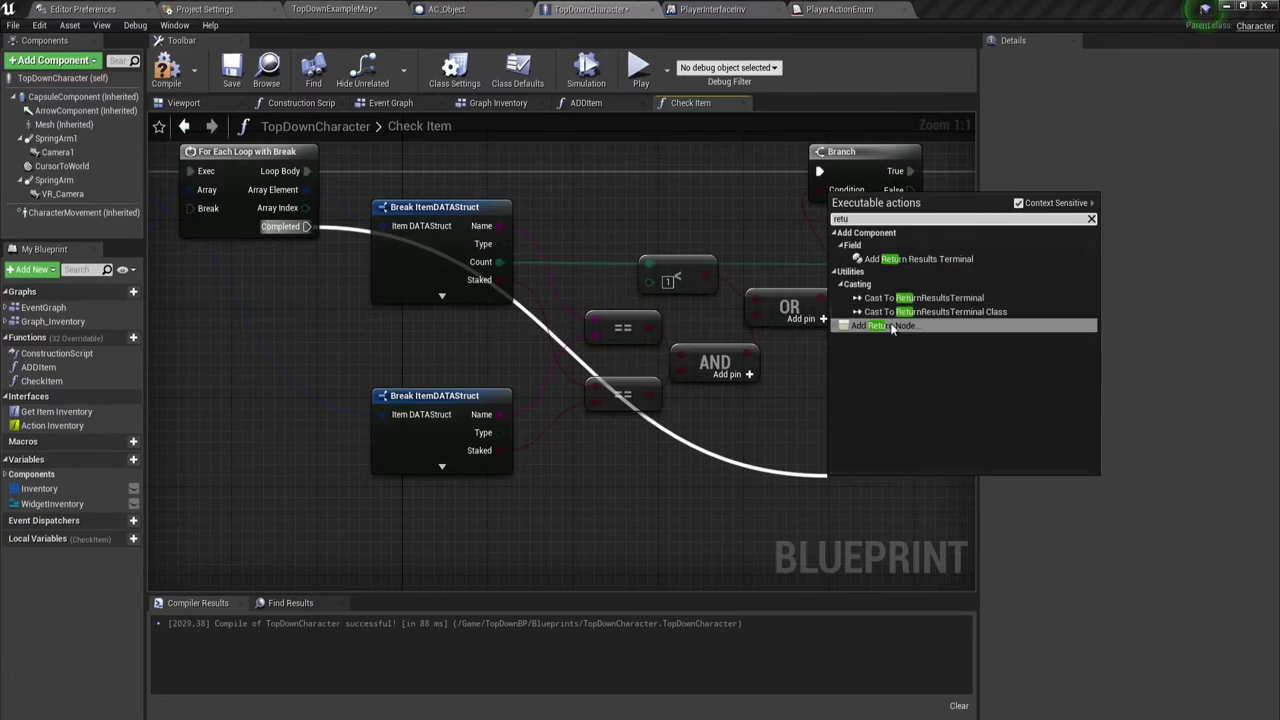
{"action": "mouse_move", "coordinate": [895, 387]}
{"action": "right_mouse_down"}
{"action": "mouse_move", "coordinate": [707, 358]}
{"action": "mouse_move", "coordinate": [890, 404]}
{"action": "right_mouse_up"}
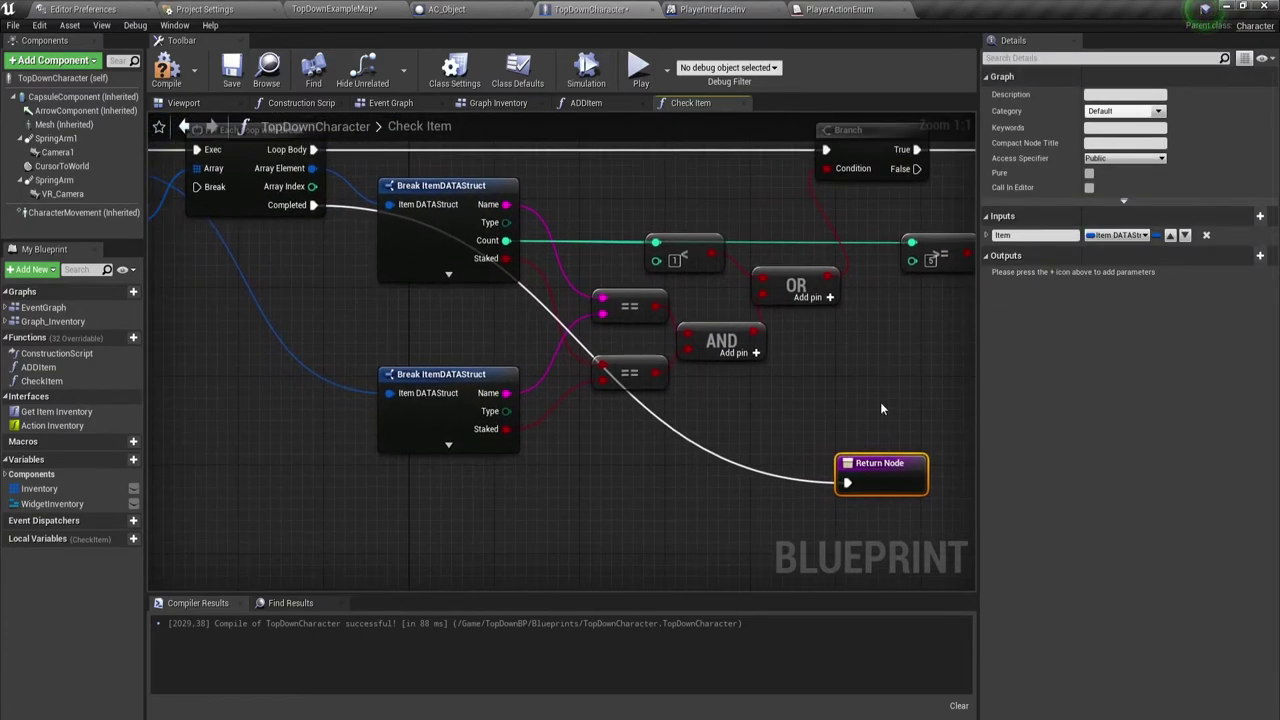
{"action": "double_click", "coordinate": [546, 308]}
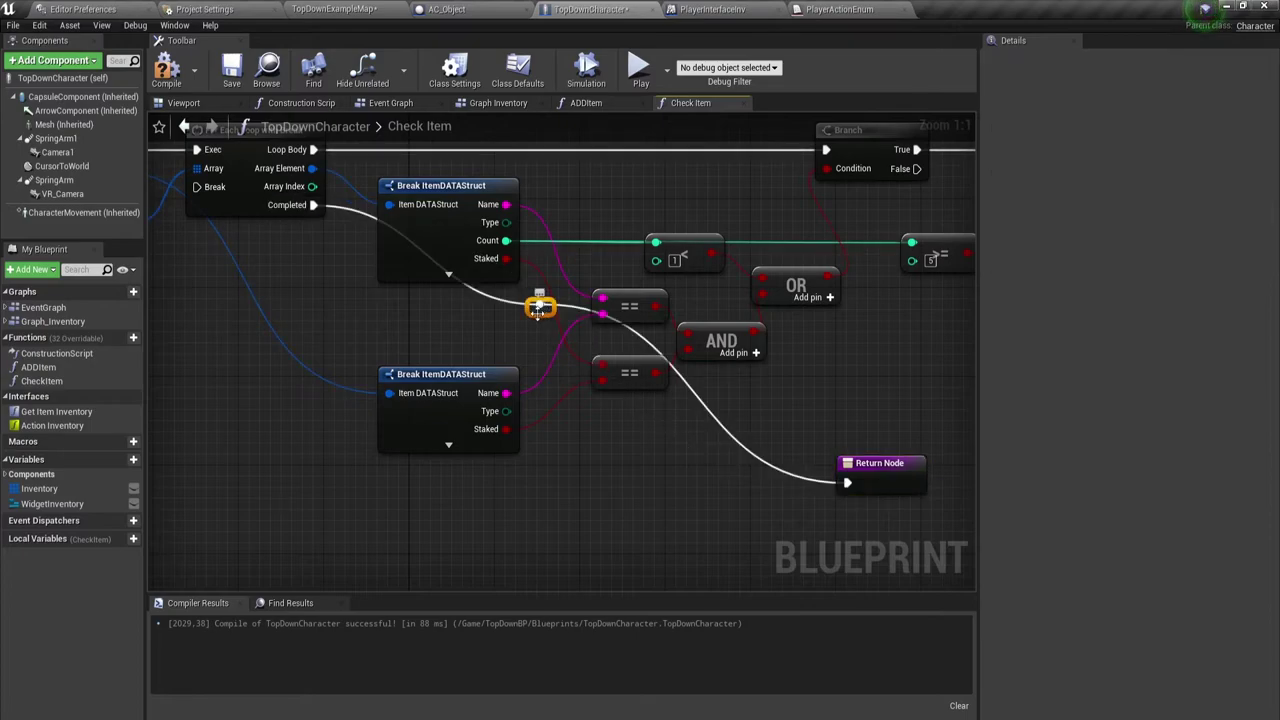
{"action": "mouse_move", "coordinate": [543, 302]}
{"action": "left_mouse_down"}
{"action": "mouse_move", "coordinate": [636, 495]}
{"action": "mouse_move", "coordinate": [411, 507]}
{"action": "left_mouse_up"}
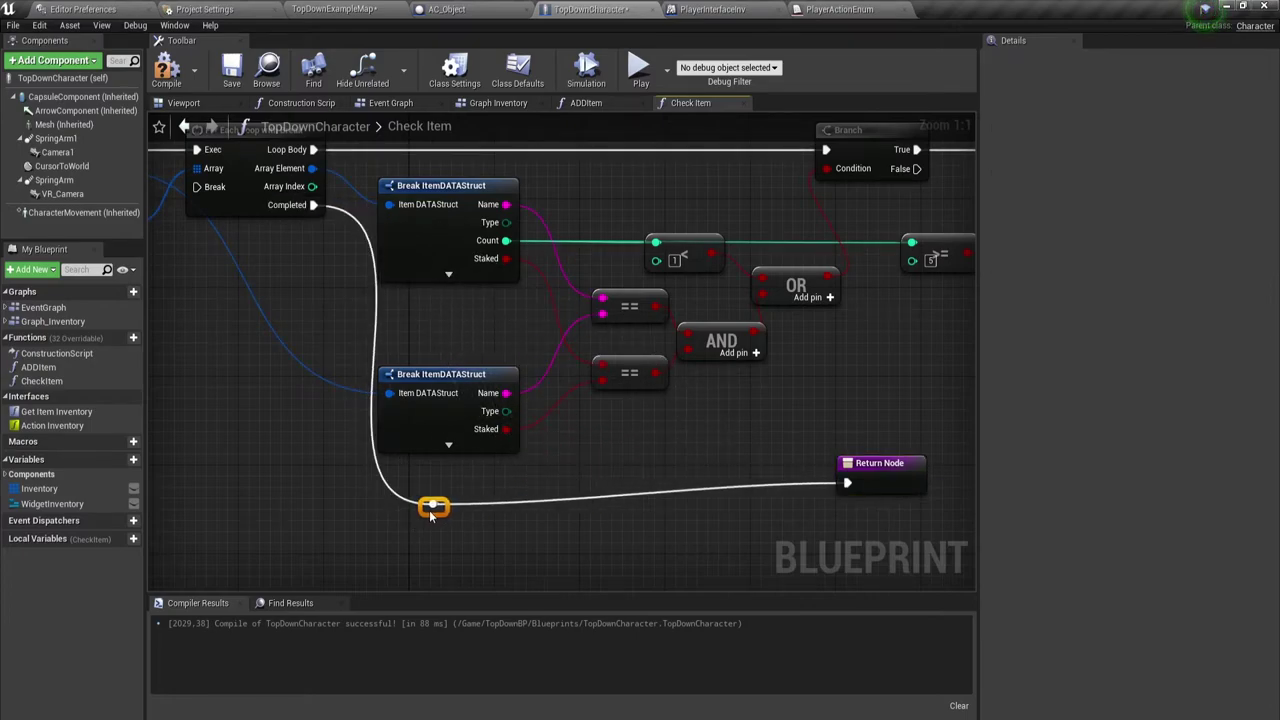
{"action": "right_click_drag", "start_coordinate": [864, 534], "coordinate": [676, 448]}
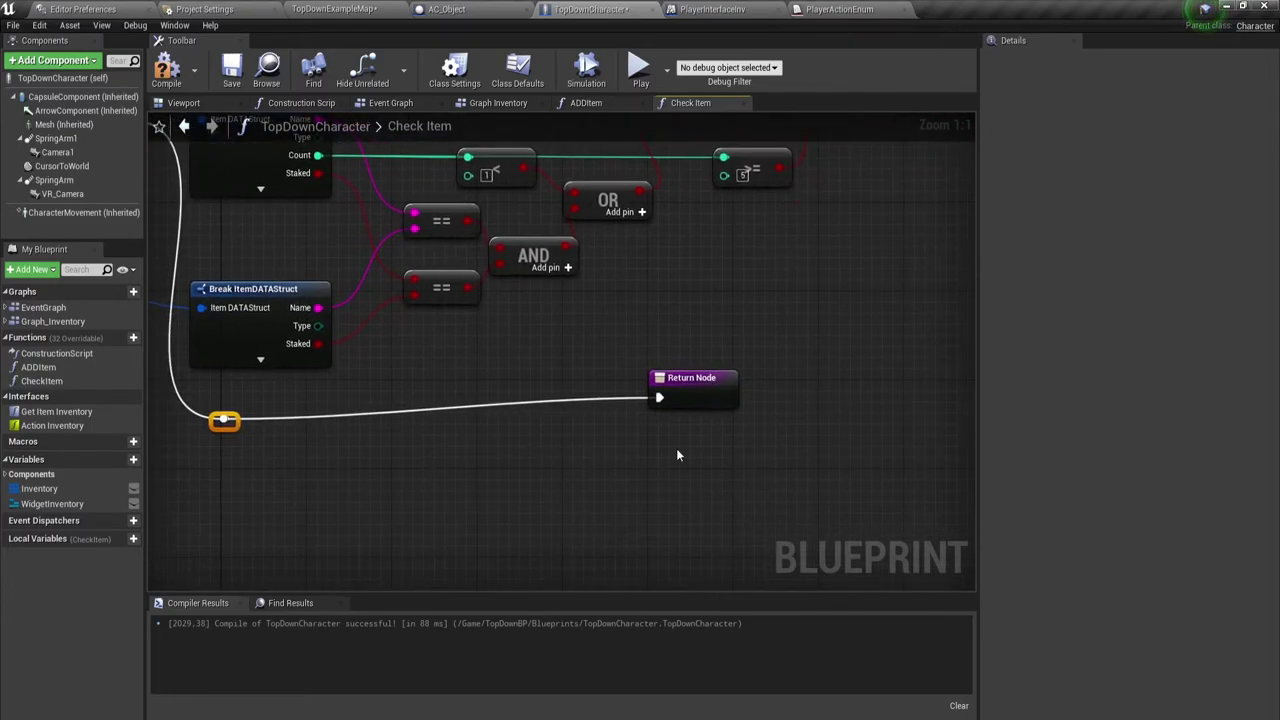
{"action": "left_click_drag", "start_coordinate": [677, 389], "coordinate": [887, 413]}
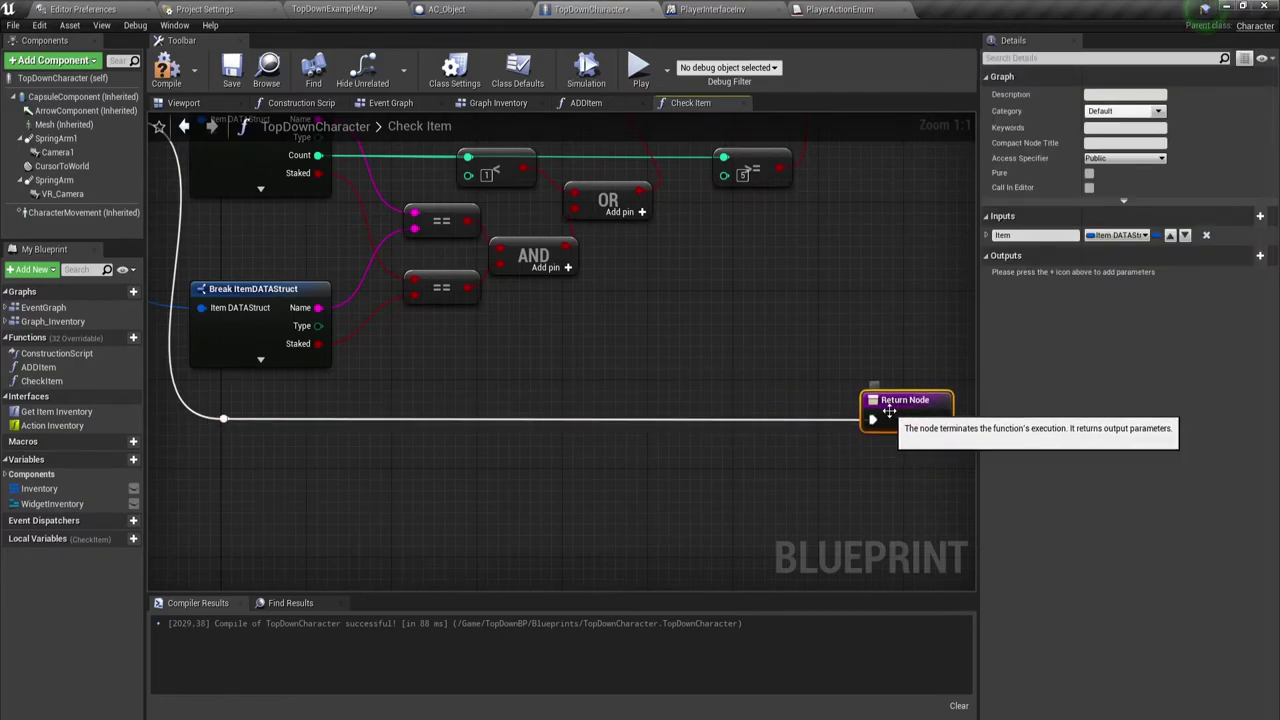
- Add a new Integer output parameter, NewParam, to Check Item and start renaming it
{"action": "left_click", "coordinate": [1259, 255]}
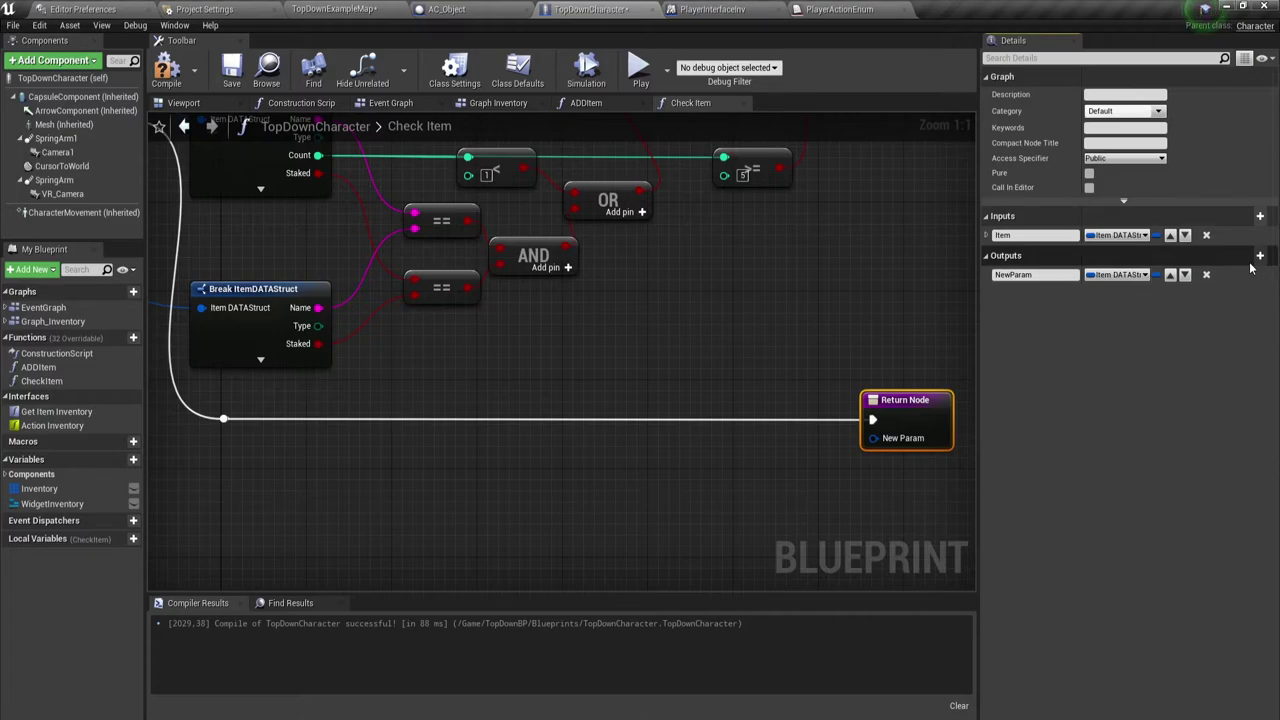
{"action": "left_click", "coordinate": [1145, 276]}
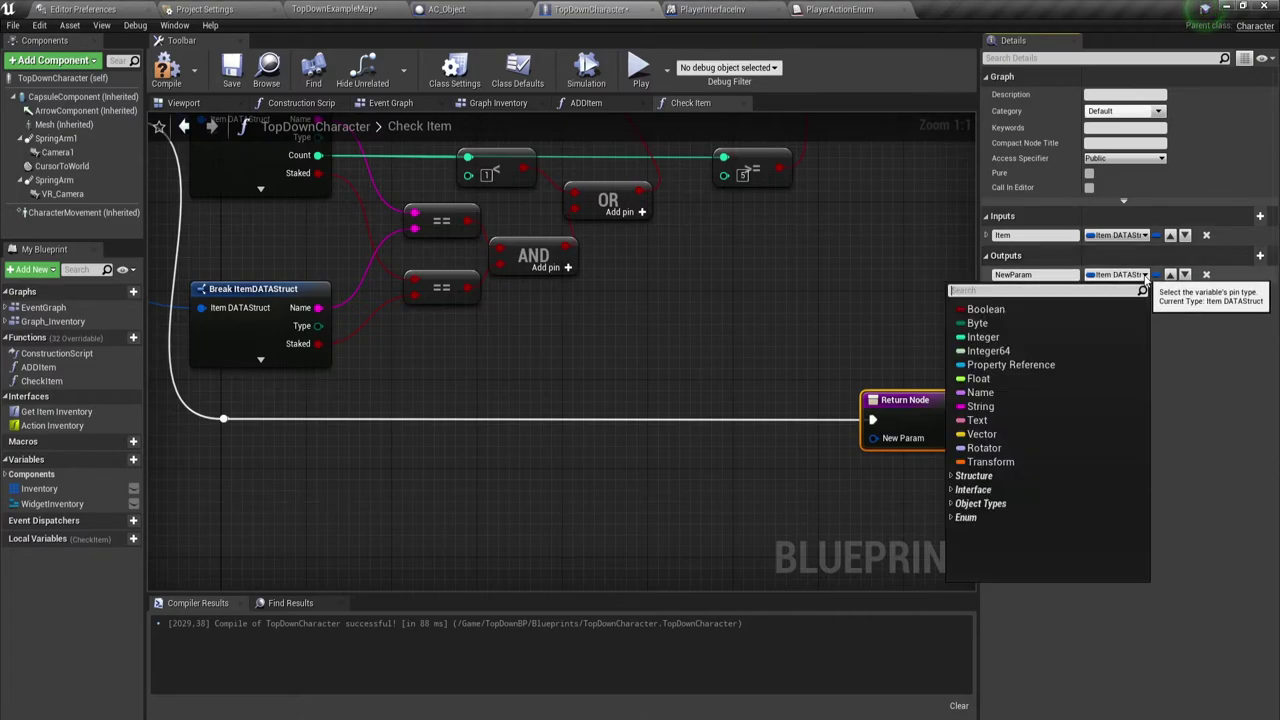
{"action": "left_click", "coordinate": [1145, 278]}
{"action": "left_click", "coordinate": [1145, 278]}
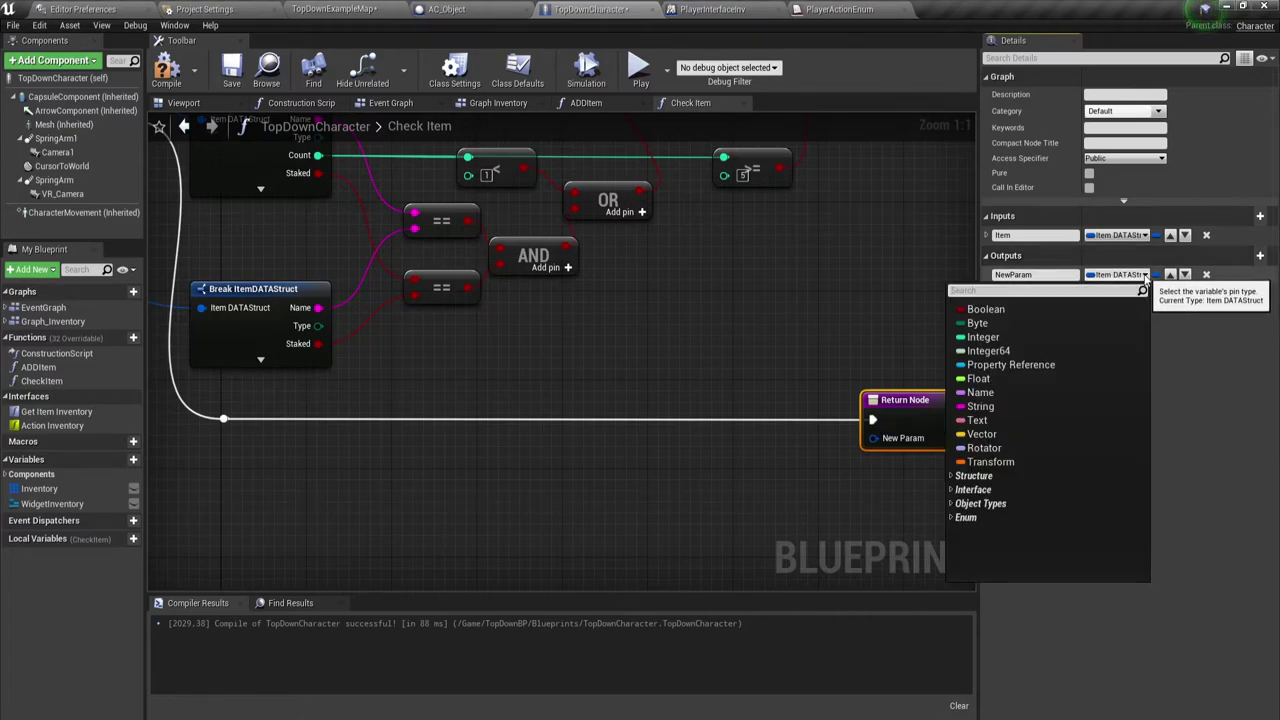
{"action": "left_click", "coordinate": [997, 340]}
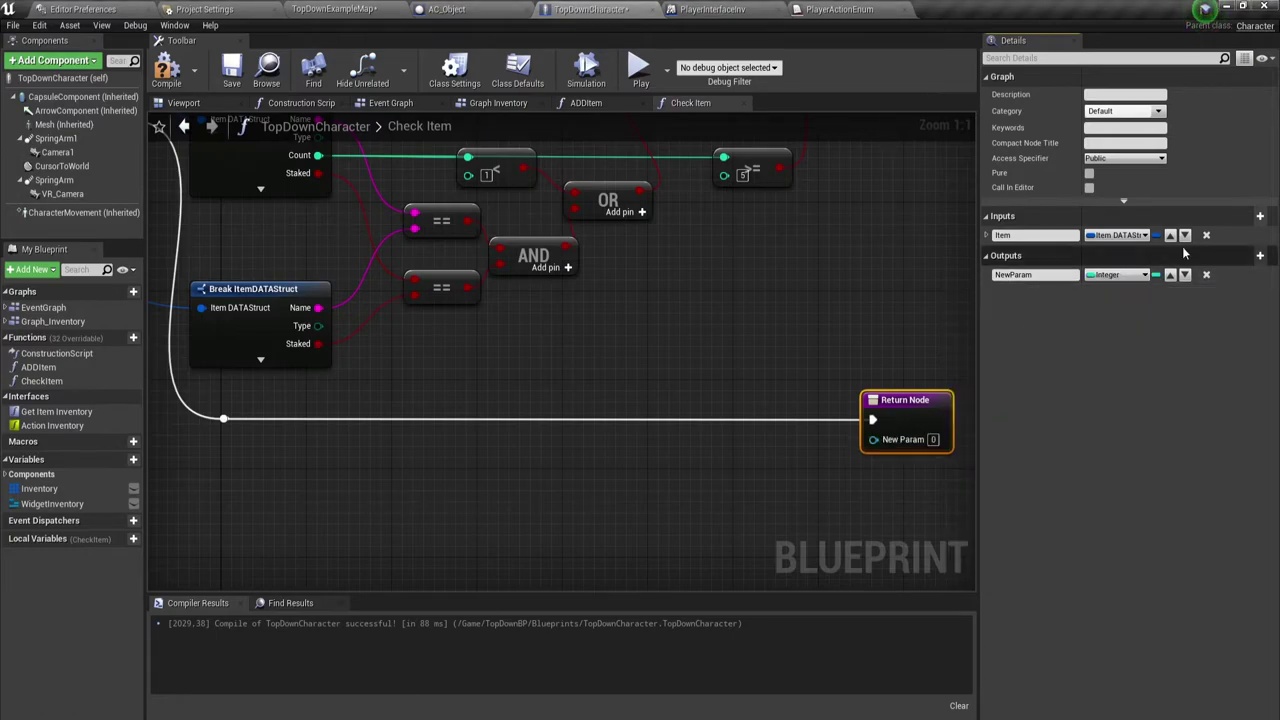
{"action": "double_click", "coordinate": [1053, 277]}
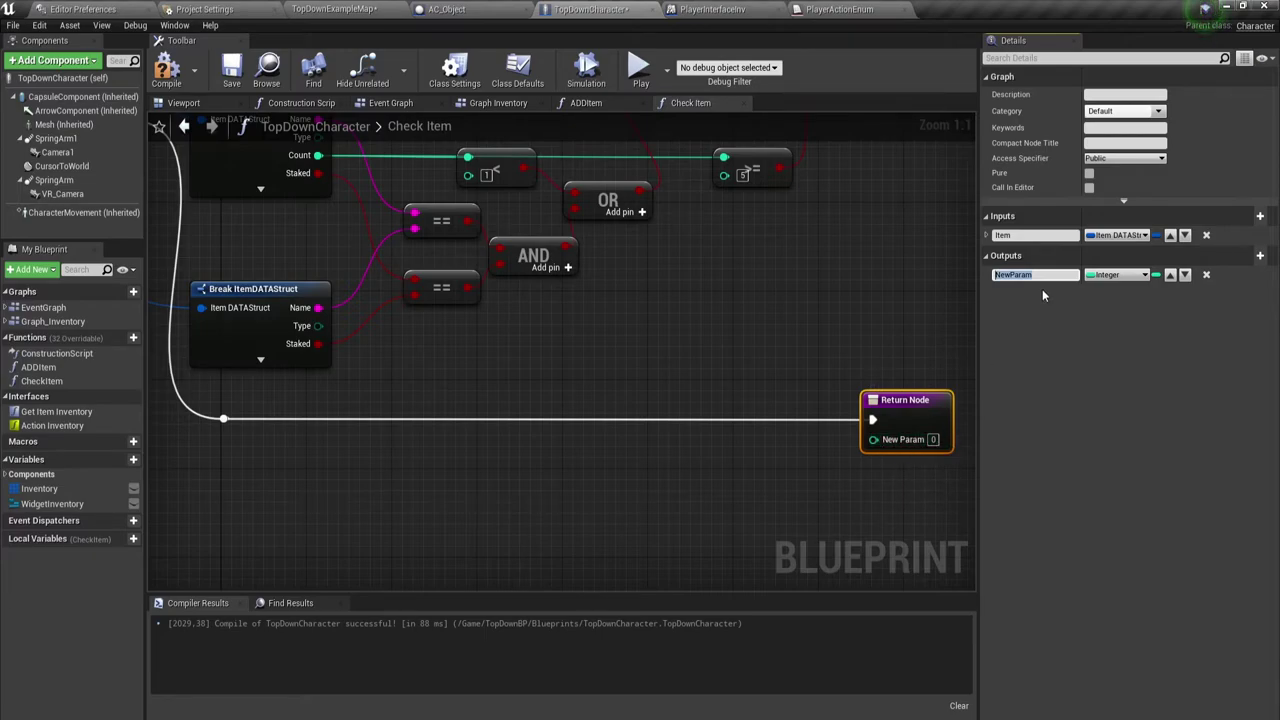
- Promote the Return Node's New Param pin to a local variable named LocSlotID
{"action": "right_click_drag", "start_coordinate": [783, 476], "coordinate": [661, 380]}
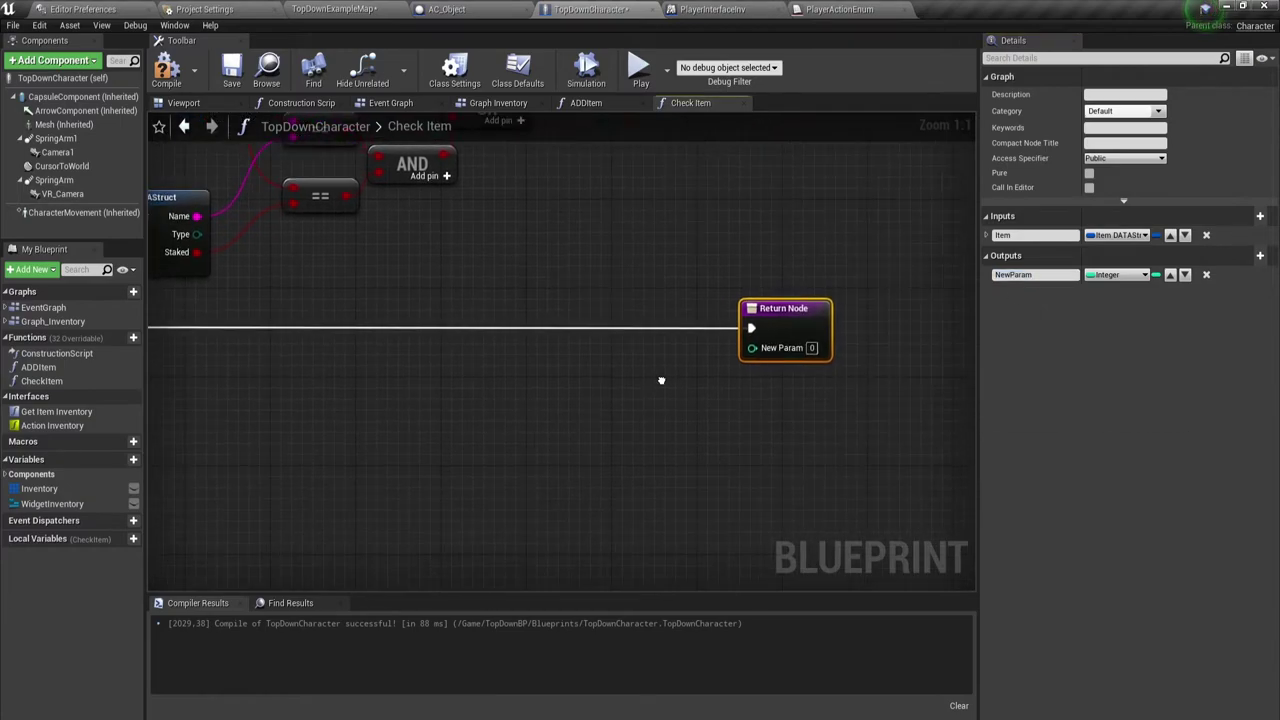
{"action": "left_click", "coordinate": [671, 428]}
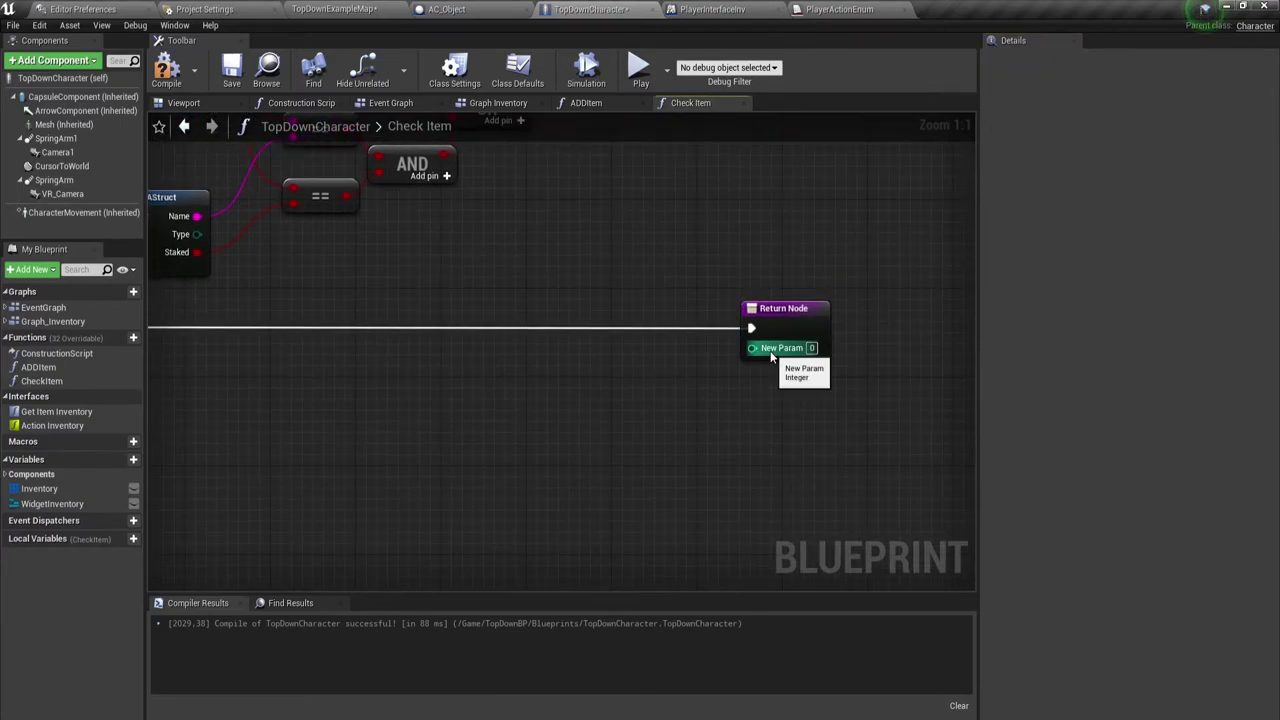
{"action": "left_click_drag", "start_coordinate": [752, 348], "coordinate": [660, 373]}
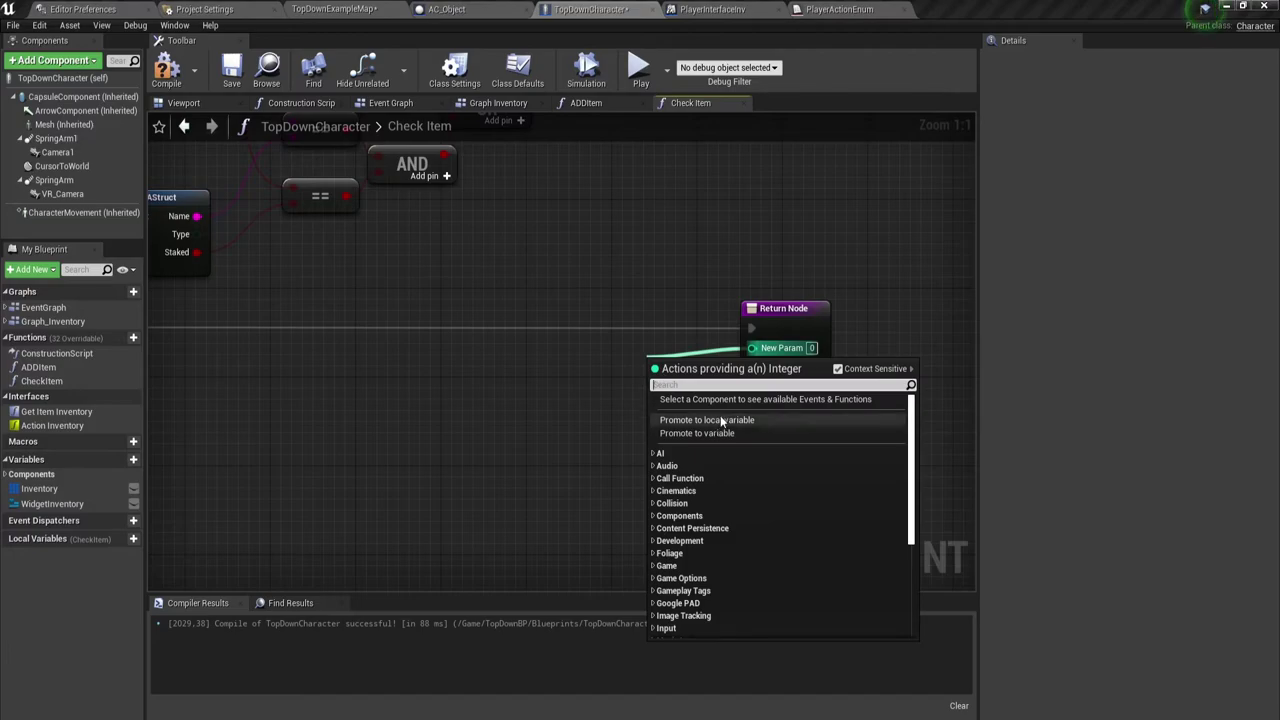
{"action": "left_click", "coordinate": [721, 418]}
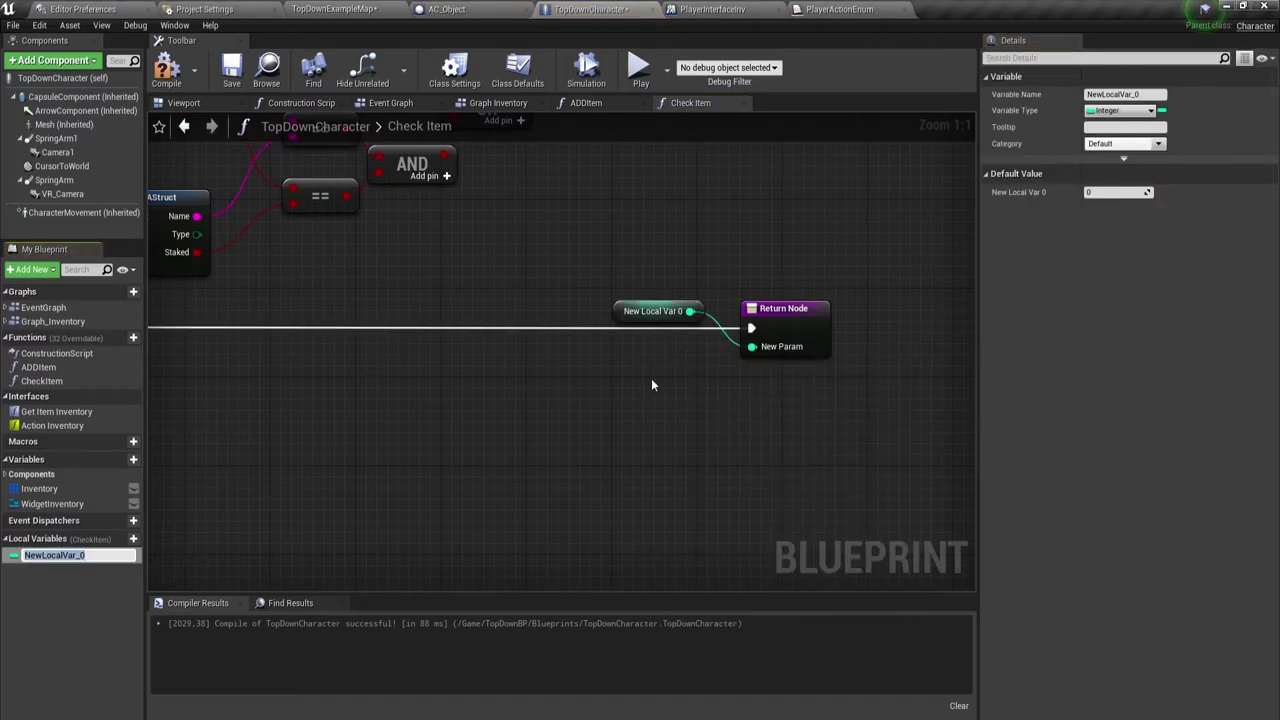
{"action": "type", "text": "LocSlotID"}
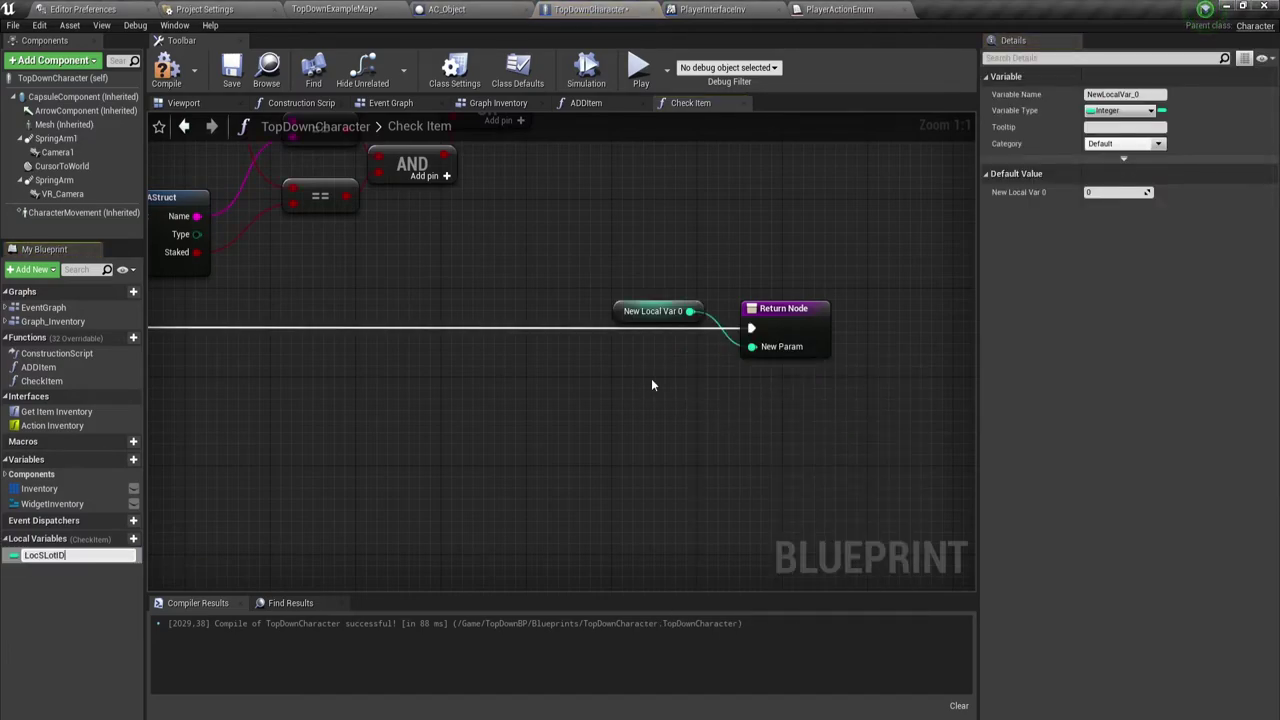
{"action": "key", "text": "Return"}
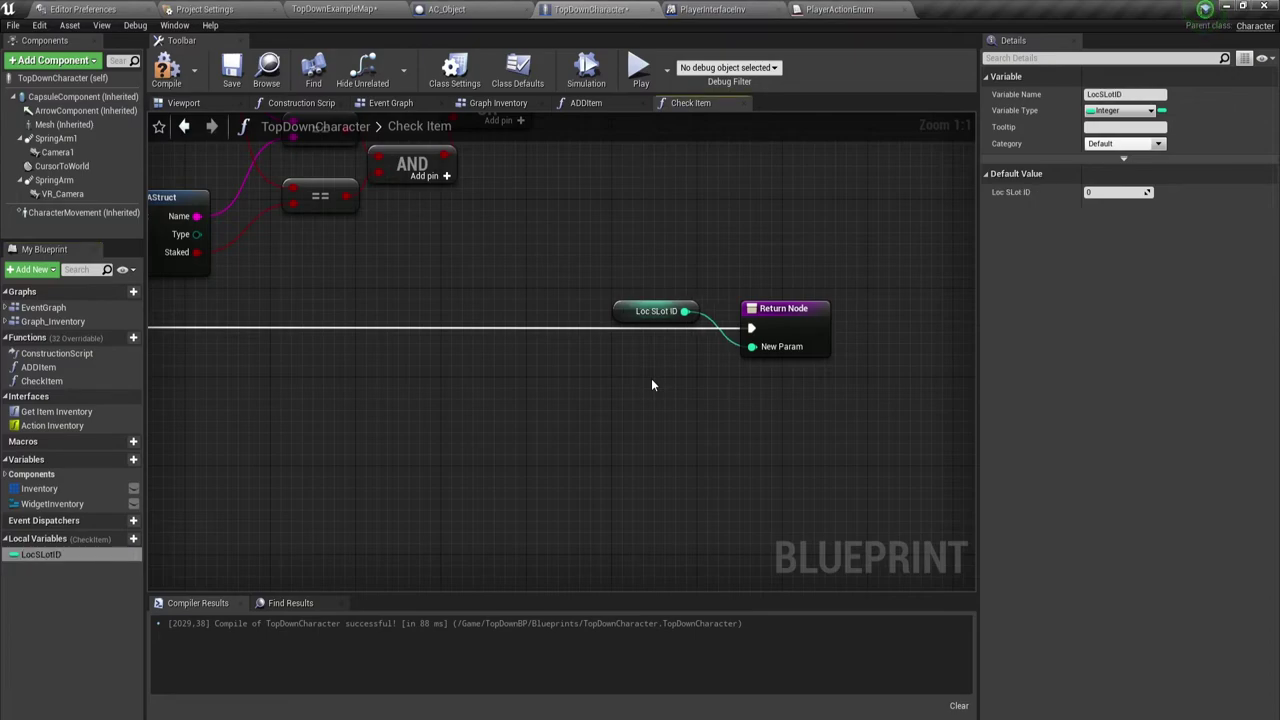
- Place the LocSLotID getter beside the Return Node and wire it to New Param
{"action": "left_click_drag", "start_coordinate": [620, 317], "coordinate": [629, 352]}
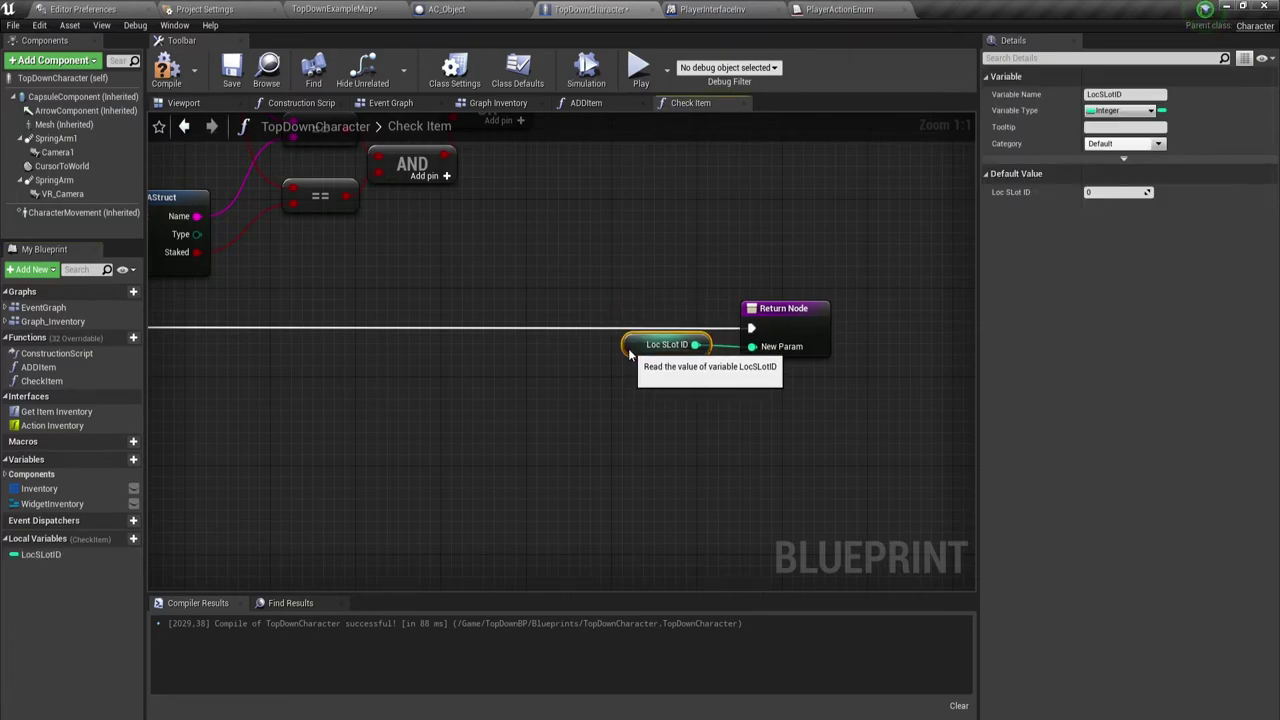
{"action": "mouse_move", "coordinate": [620, 400]}
{"action": "left_mouse_down"}
{"action": "mouse_move", "coordinate": [697, 277]}
{"action": "mouse_move", "coordinate": [725, 277]}
{"action": "left_mouse_up"}
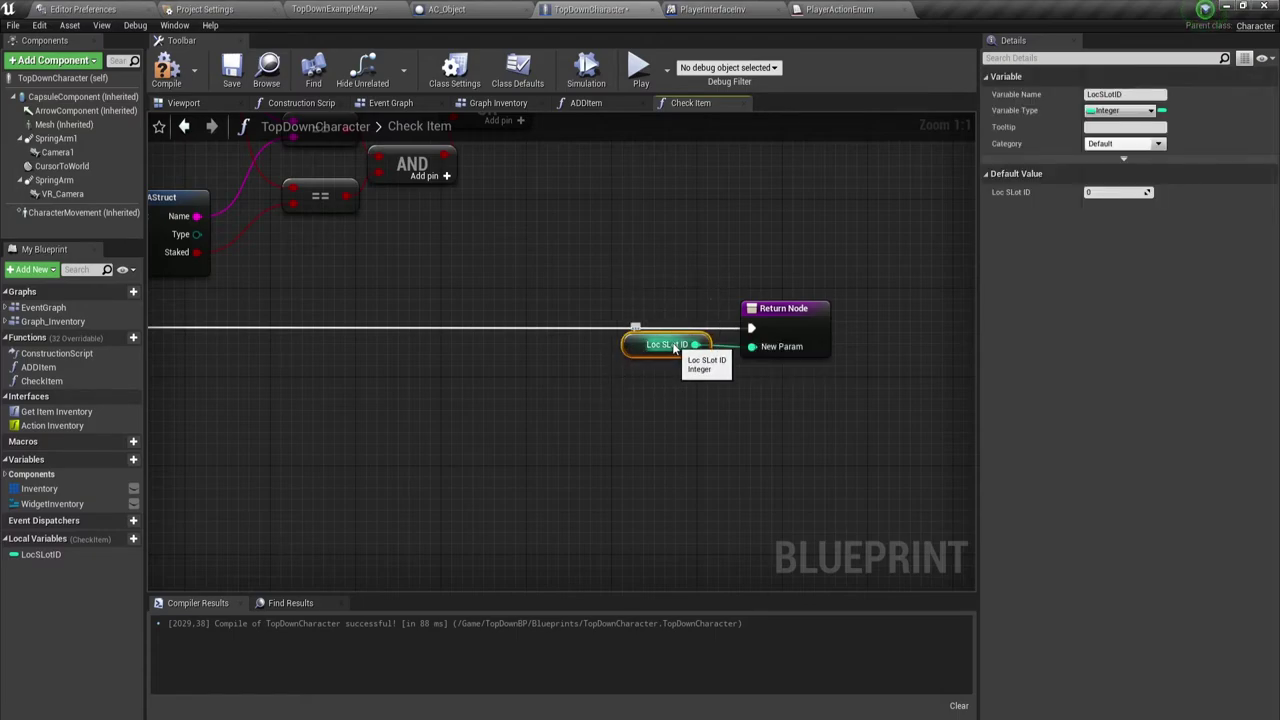
{"action": "left_click_drag", "start_coordinate": [695, 344], "coordinate": [770, 330]}
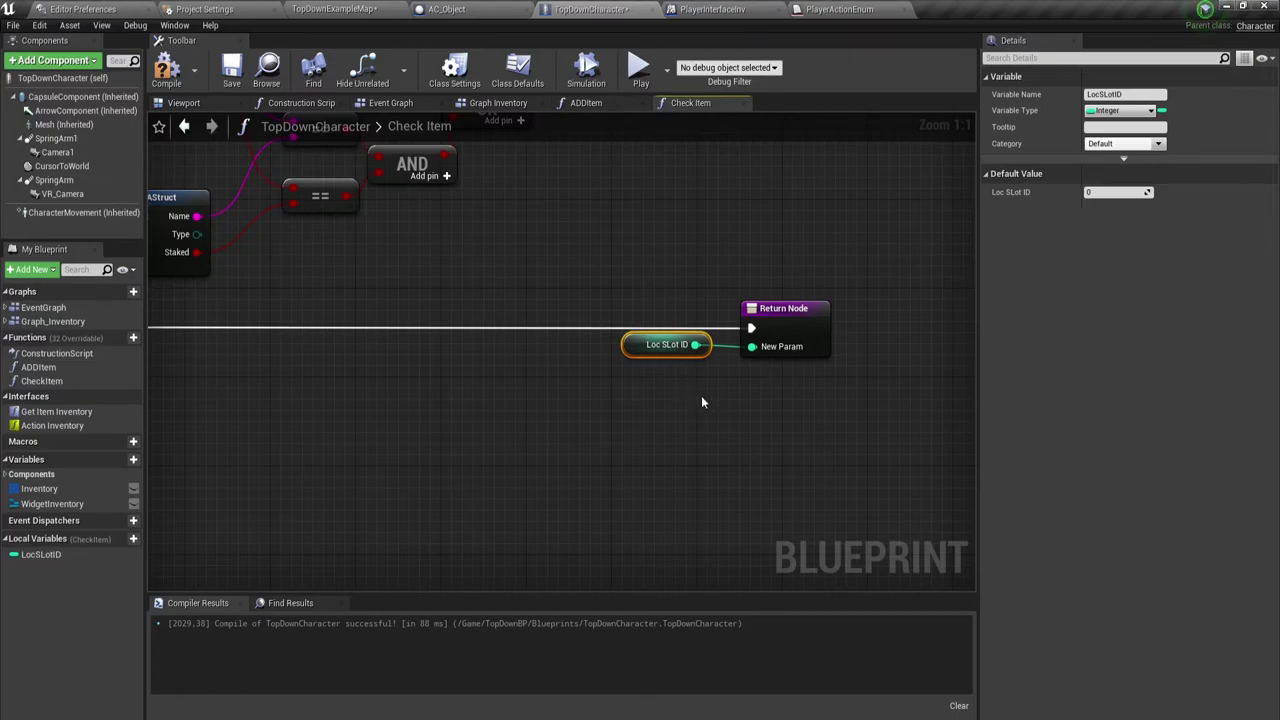
{"action": "right_click_drag", "start_coordinate": [701, 395], "coordinate": [724, 385]}
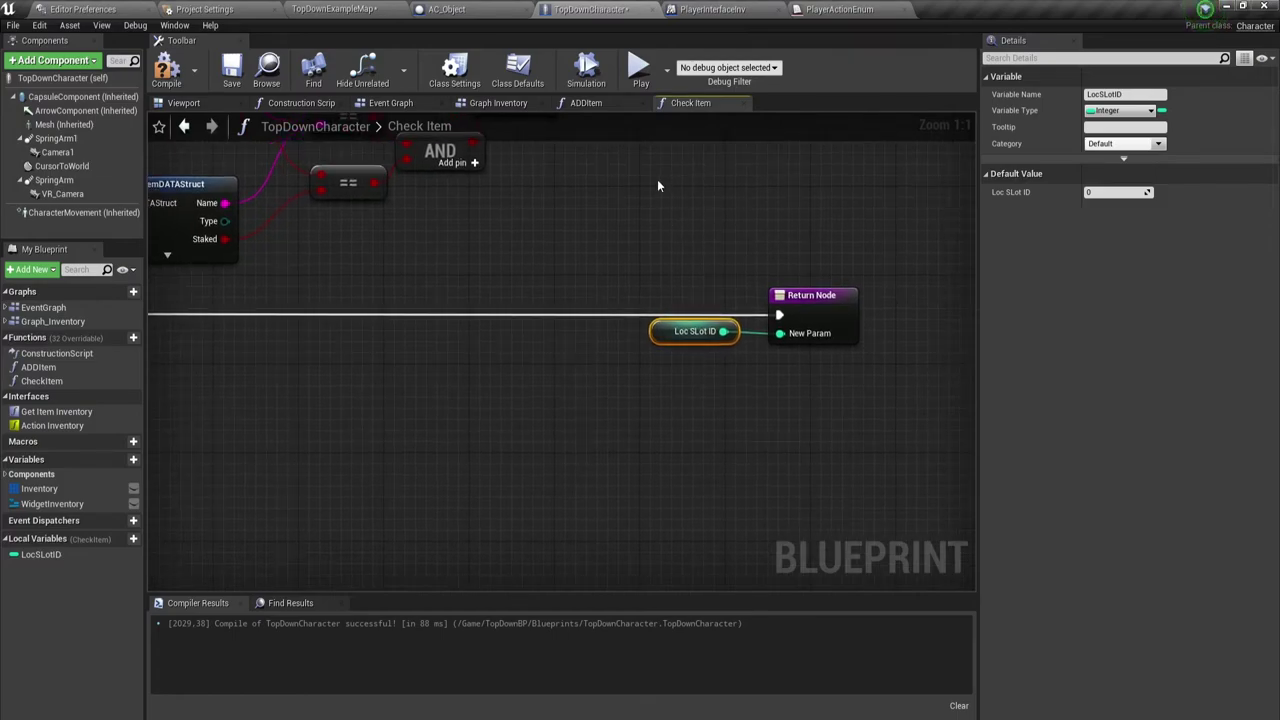
{"action": "mouse_move", "coordinate": [486, 237]}
{"action": "right_mouse_down"}
{"action": "mouse_move", "coordinate": [352, 320]}
{"action": "mouse_move", "coordinate": [232, 292]}
{"action": "right_mouse_up"}
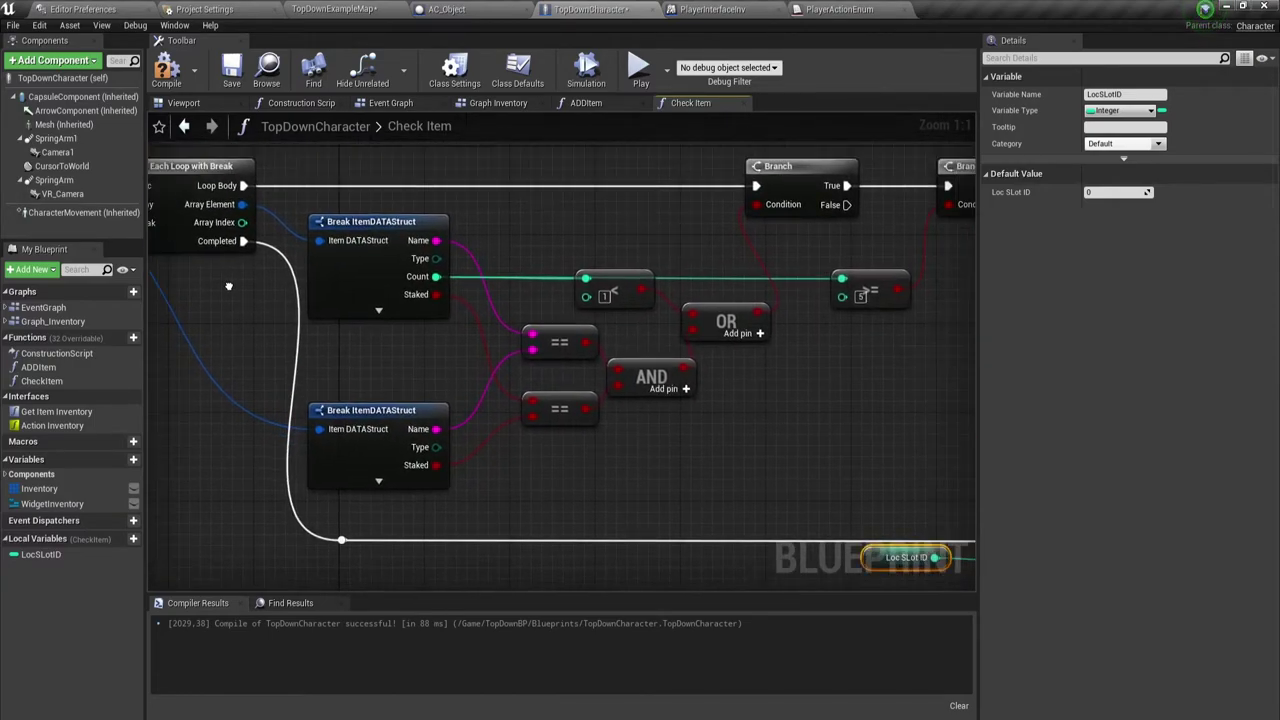
{"action": "left_click", "coordinate": [588, 103]}
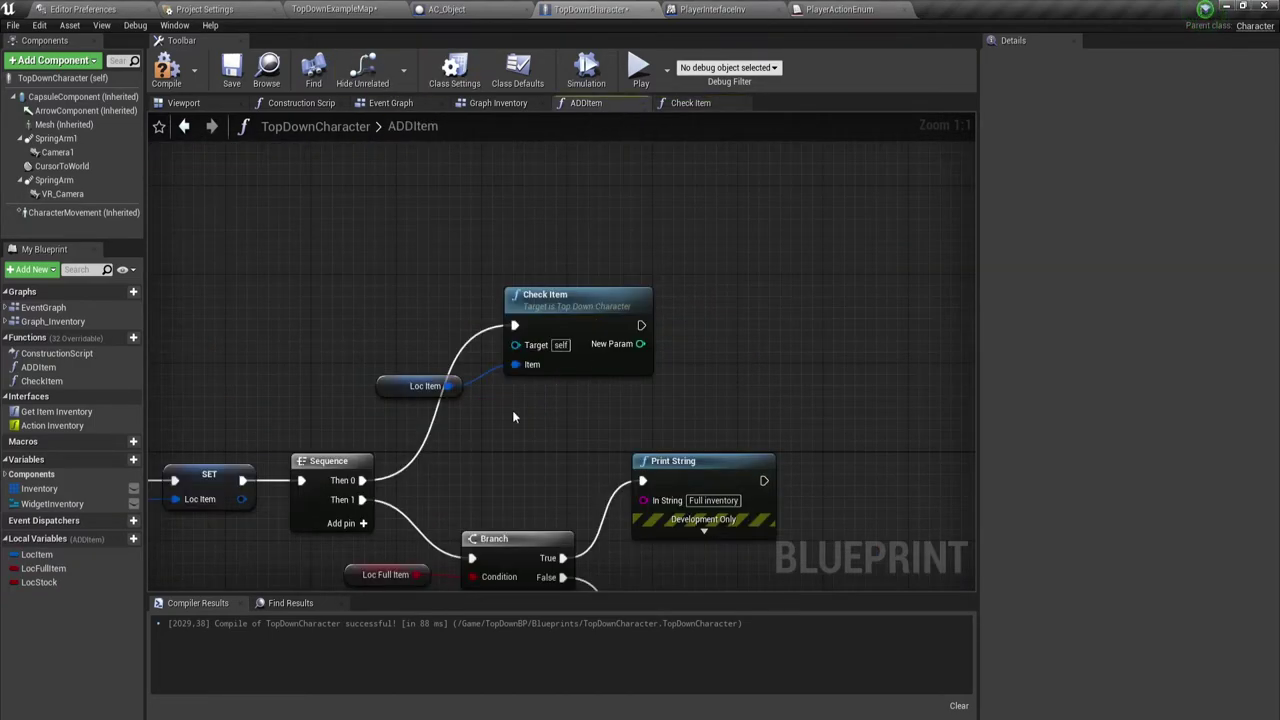
{"action": "right_click_drag", "start_coordinate": [641, 257], "coordinate": [585, 314]}
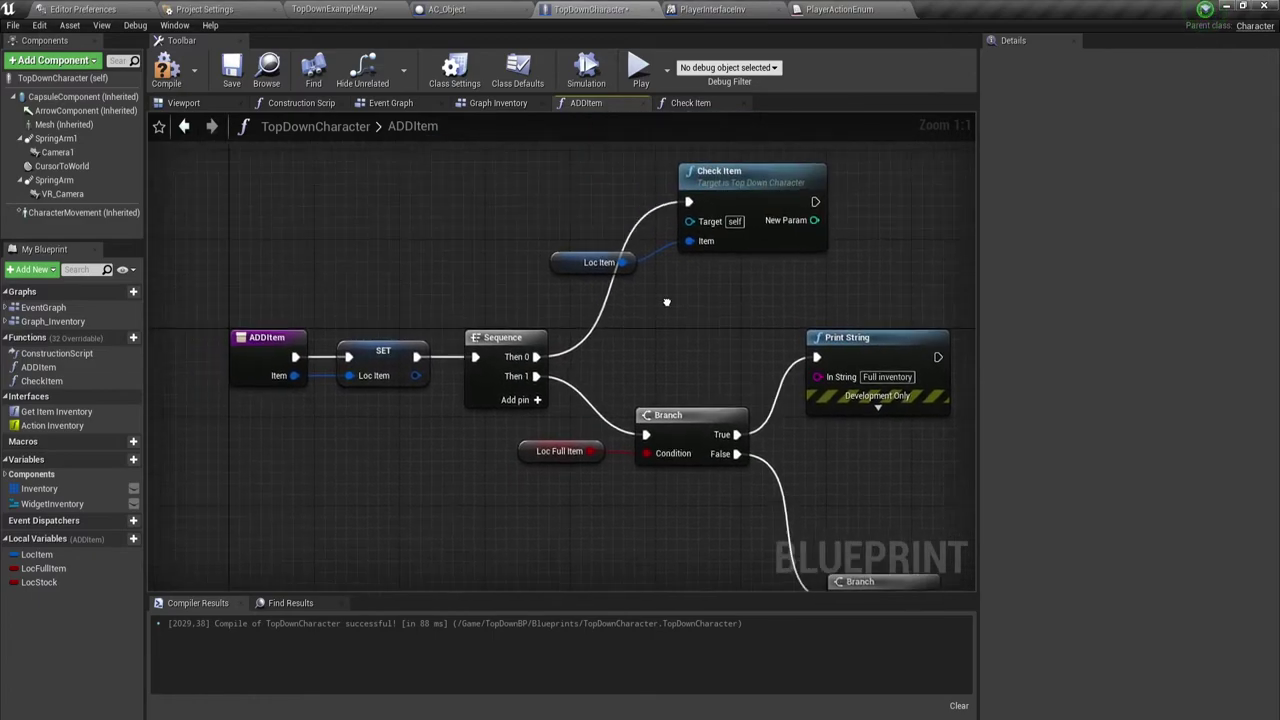
{"action": "left_click", "coordinate": [497, 103]}
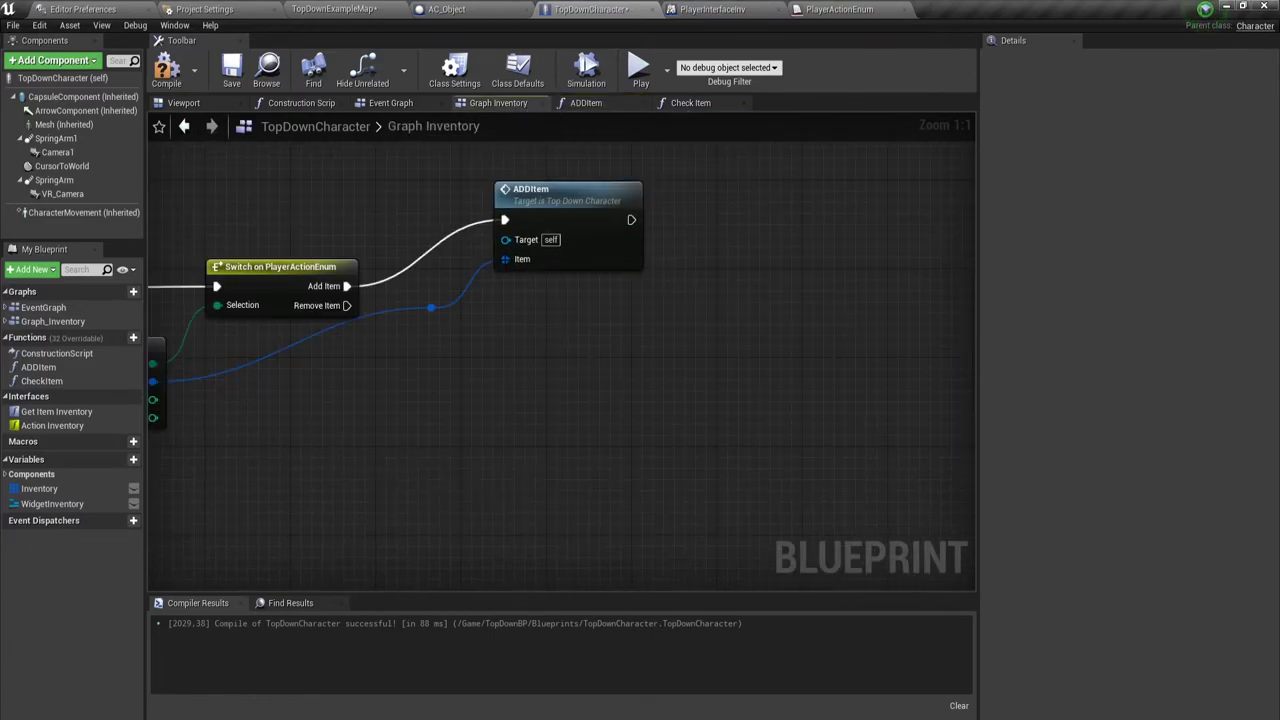
{"action": "right_click_drag", "start_coordinate": [771, 347], "coordinate": [960, 270]}
{"action": "scroll", "coordinate": [498, 388], "scroll_direction": "down", "scroll_amount": 3}
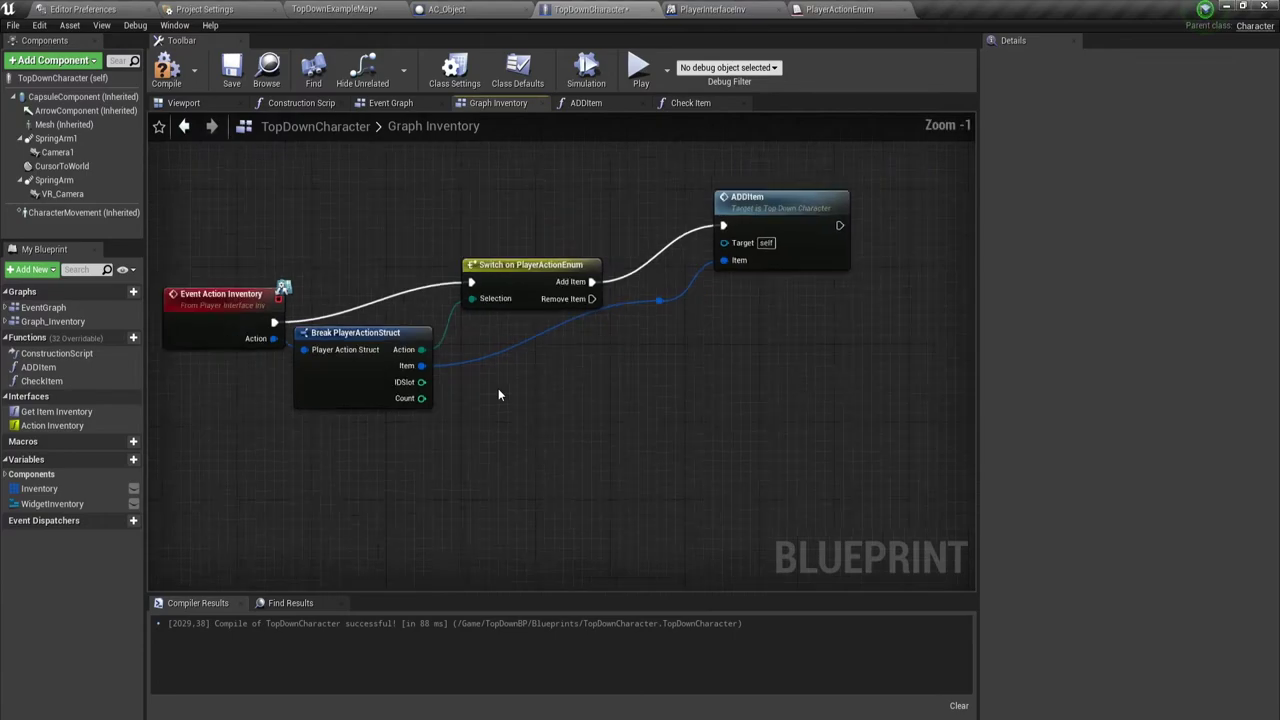
{"action": "right_click_drag", "start_coordinate": [608, 341], "coordinate": [554, 517]}
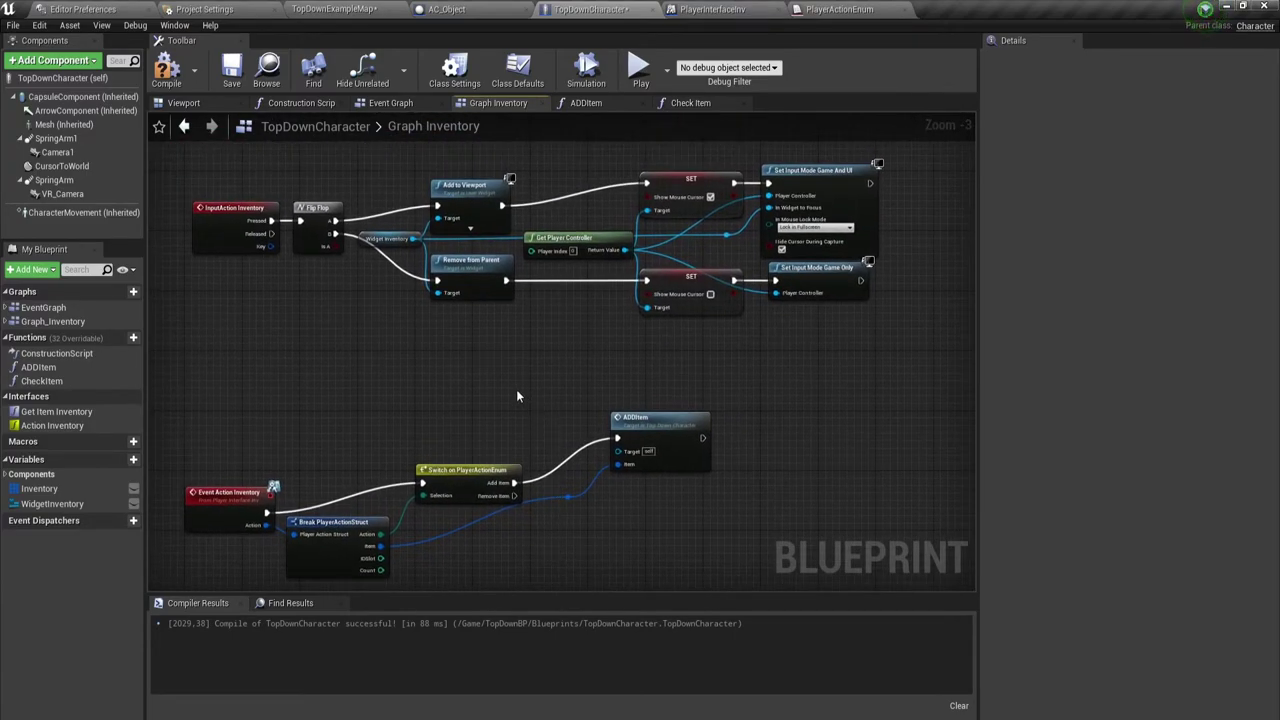
{"action": "left_click", "coordinate": [685, 104]}
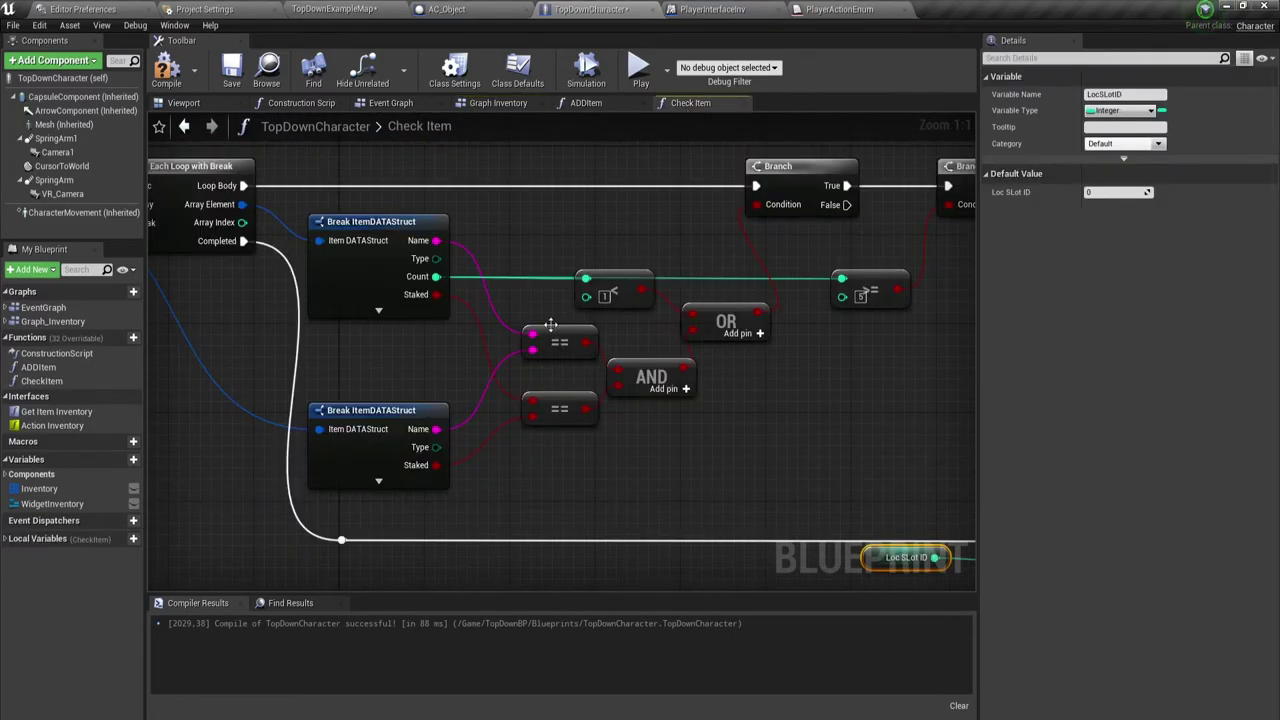
{"action": "mouse_move", "coordinate": [649, 446]}
{"action": "right_mouse_down"}
{"action": "mouse_move", "coordinate": [366, 496]}
{"action": "mouse_move", "coordinate": [624, 466]}
{"action": "right_mouse_up"}
{"action": "scroll", "coordinate": [624, 466], "scroll_direction": "down", "scroll_amount": 3}
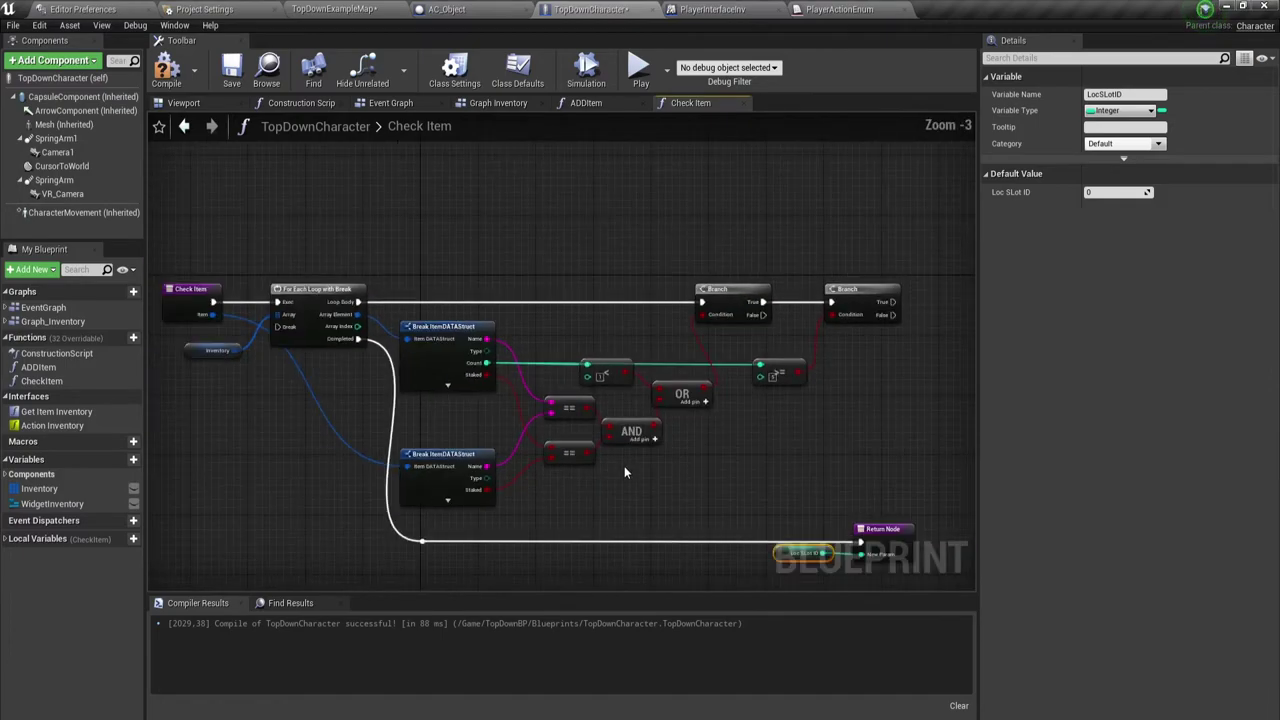
{"action": "scroll", "coordinate": [636, 425], "scroll_direction": "down", "scroll_amount": 3}
{"action": "scroll", "coordinate": [631, 279], "scroll_direction": "up", "scroll_amount": 3}
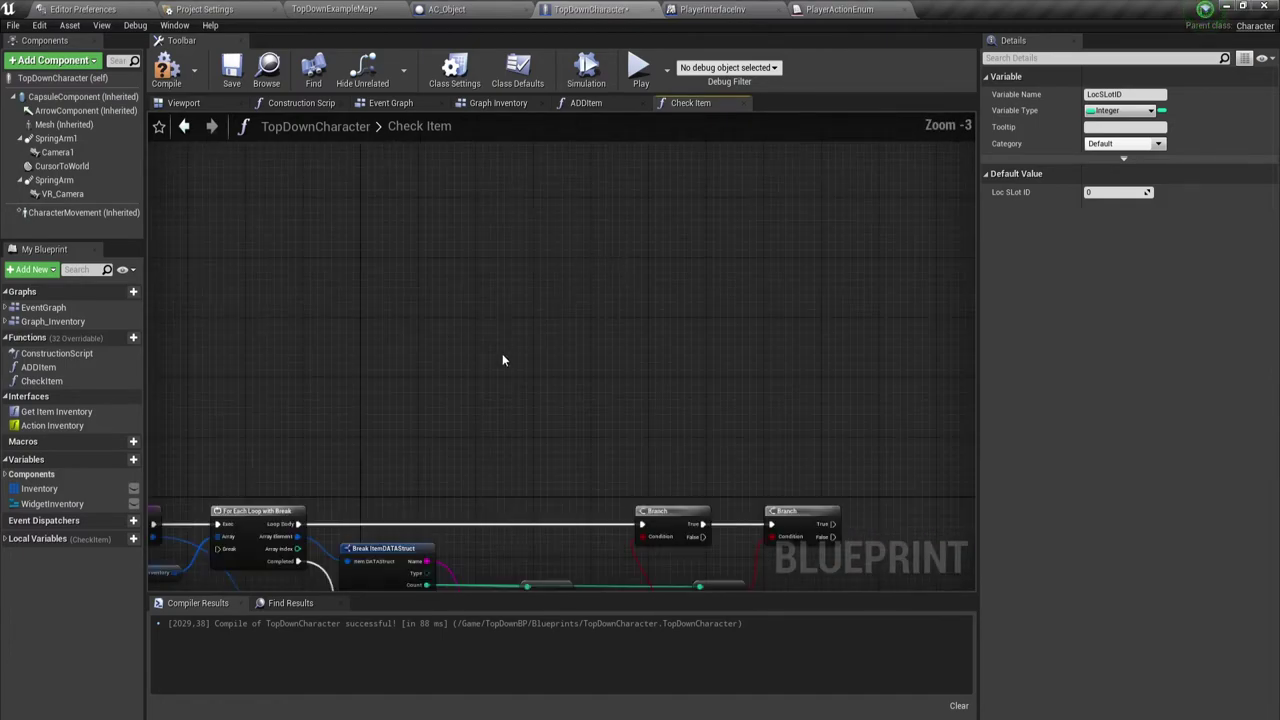
{"action": "right_click_drag", "start_coordinate": [502, 353], "coordinate": [586, 189]}
{"action": "left_click", "coordinate": [600, 104]}
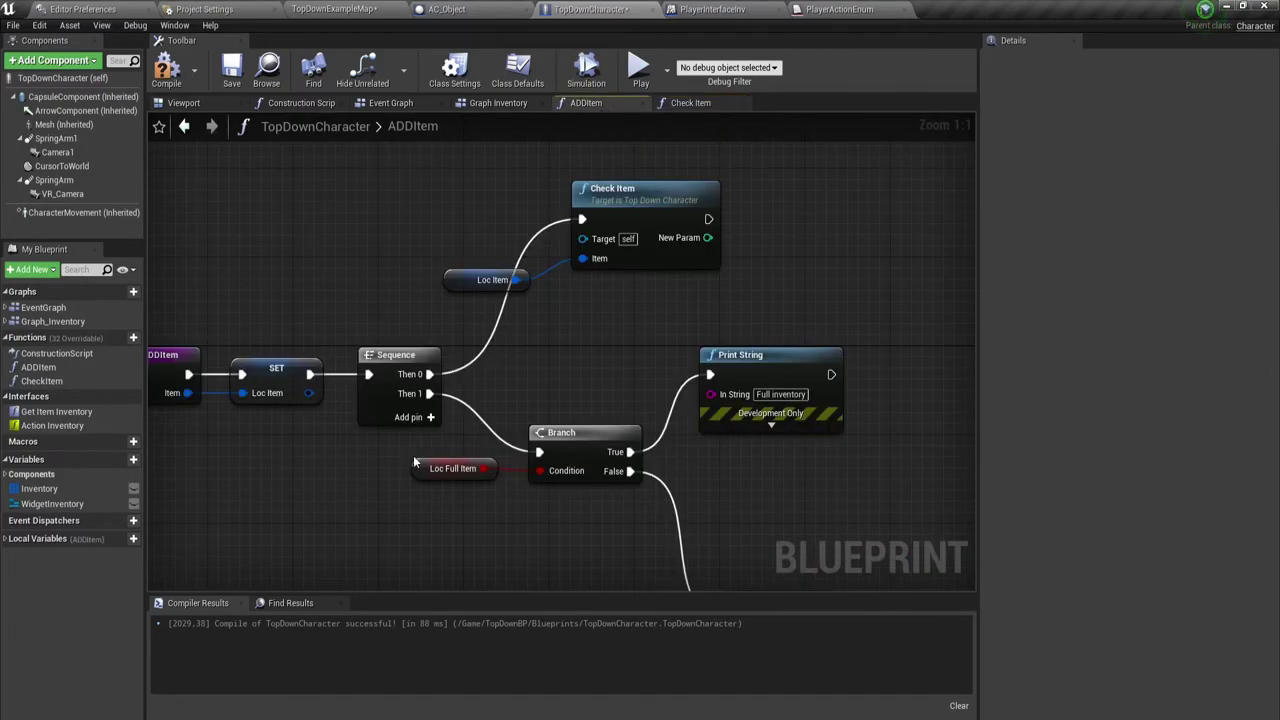
{"action": "mouse_move", "coordinate": [458, 422]}
{"action": "right_mouse_down"}
{"action": "mouse_move", "coordinate": [615, 345]}
{"action": "mouse_move", "coordinate": [464, 349]}
{"action": "right_mouse_up"}
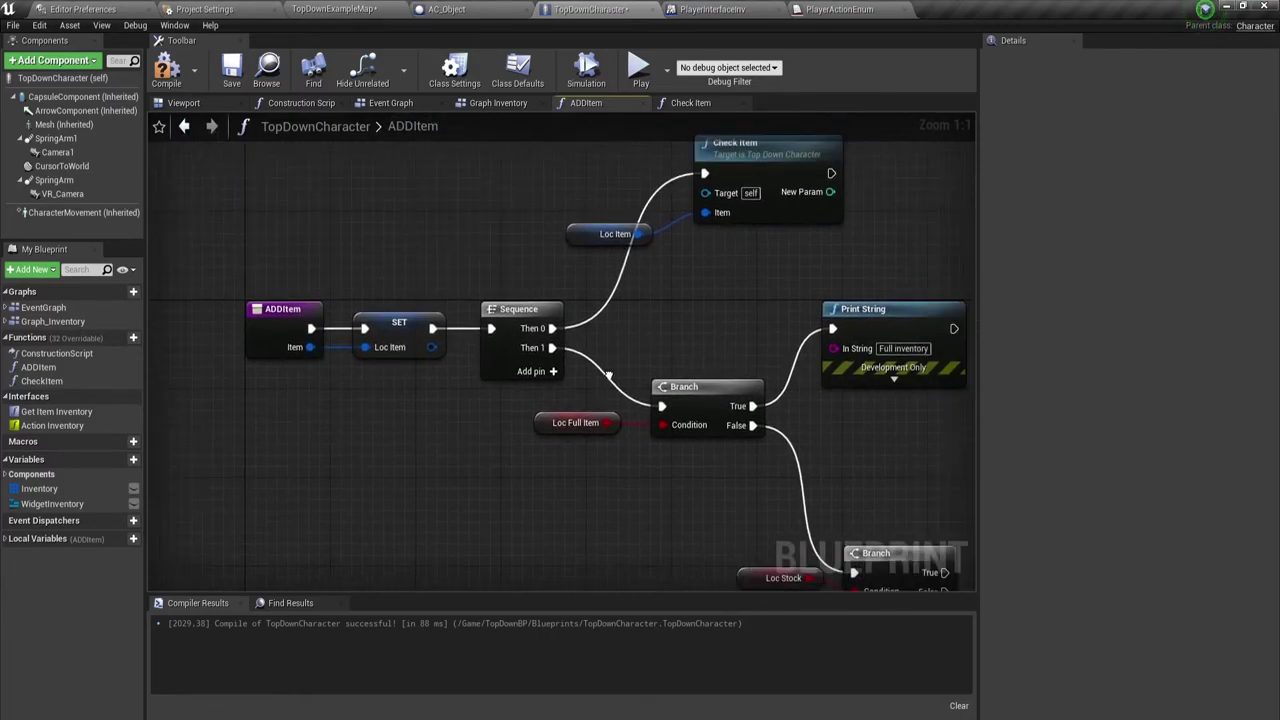
{"action": "left_click", "coordinate": [498, 103]}
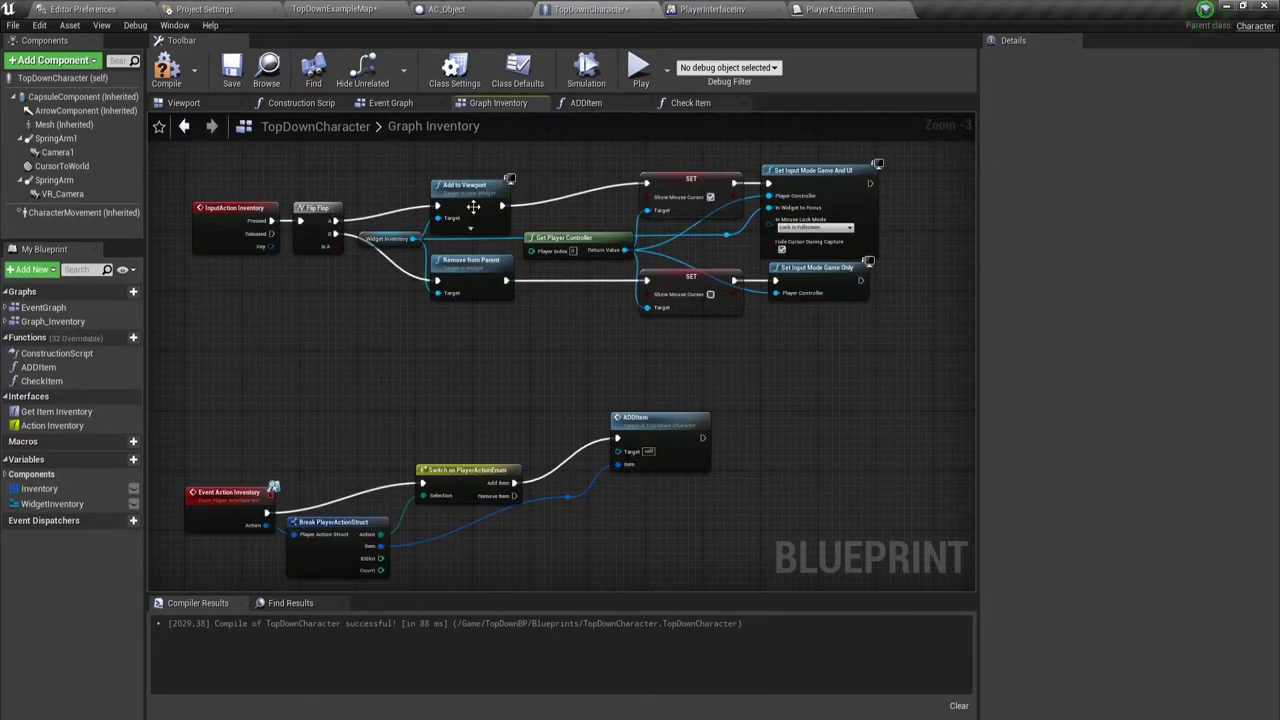
{"action": "mouse_move", "coordinate": [510, 346]}
{"action": "right_mouse_down"}
{"action": "mouse_move", "coordinate": [561, 224]}
{"action": "mouse_move", "coordinate": [468, 276]}
{"action": "right_mouse_up"}
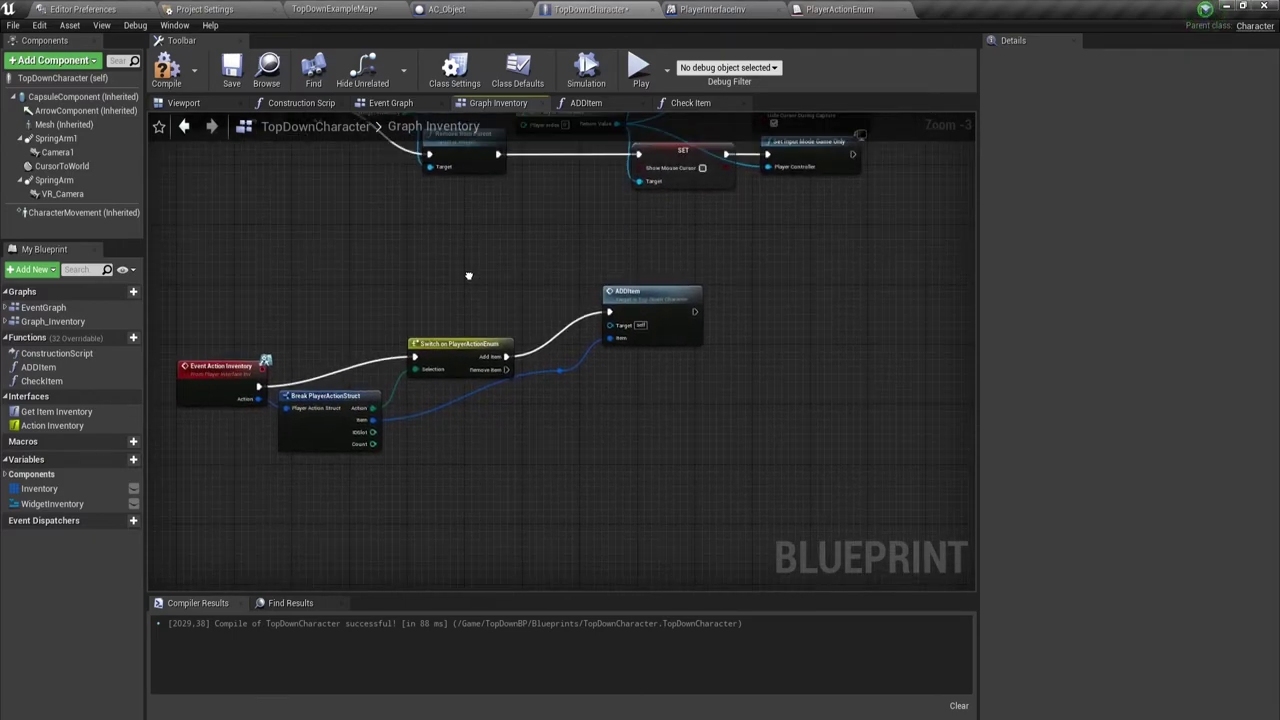
{"action": "left_click", "coordinate": [407, 104]}
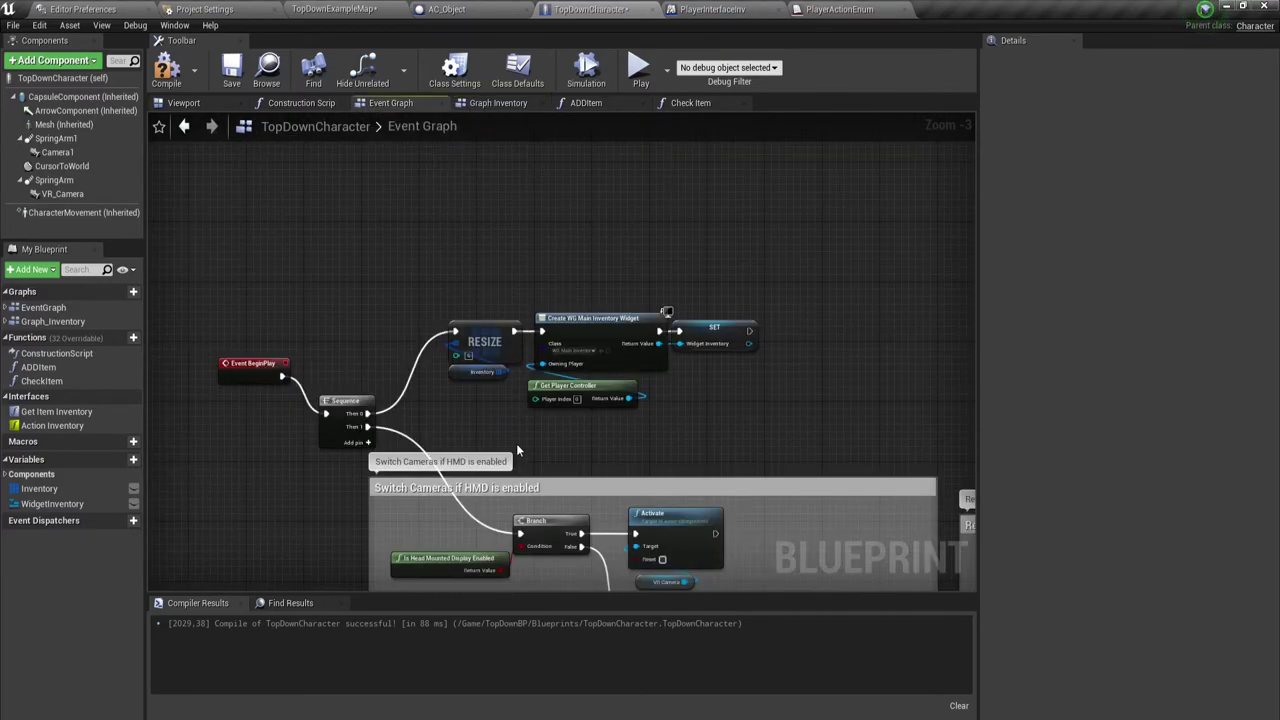
{"action": "scroll", "coordinate": [516, 442], "scroll_direction": "up", "scroll_amount": 1}
{"action": "scroll", "coordinate": [516, 441], "scroll_direction": "up", "scroll_amount": 1}
{"action": "left_click", "coordinate": [441, 307]}
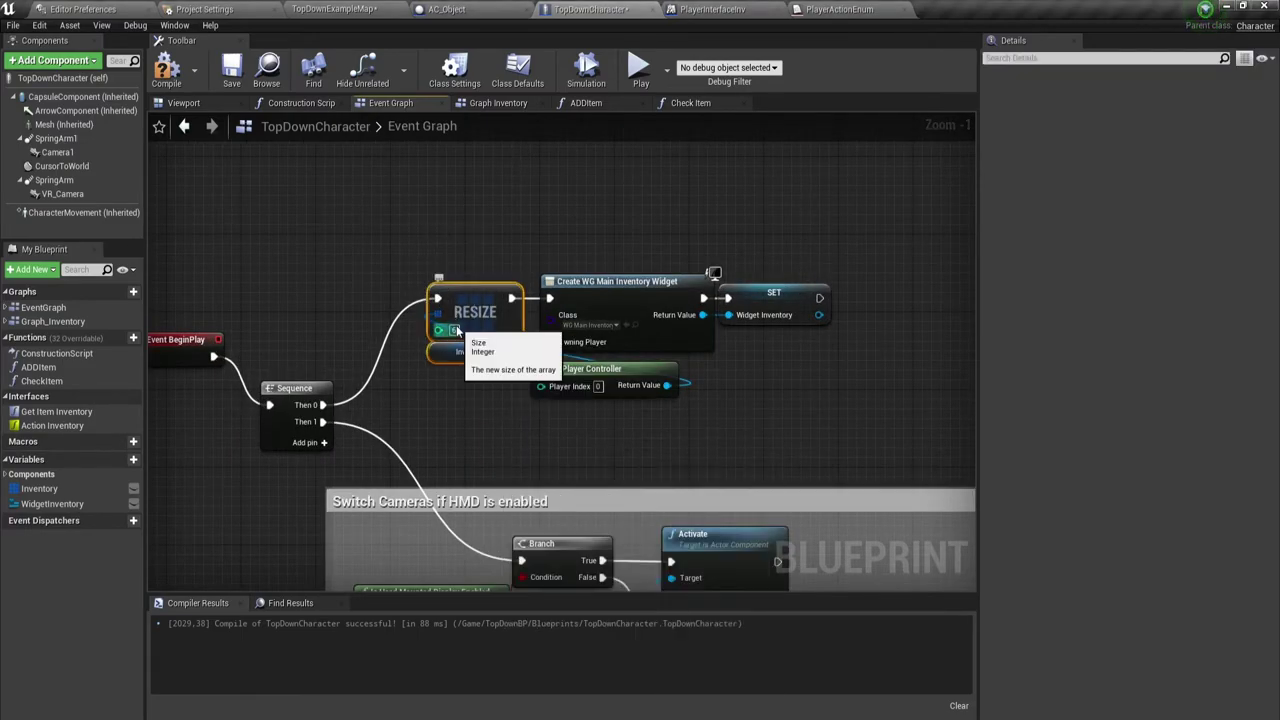
- Add a second Check Item output of type Boolean named Stack
{"action": "left_click", "coordinate": [692, 102]}
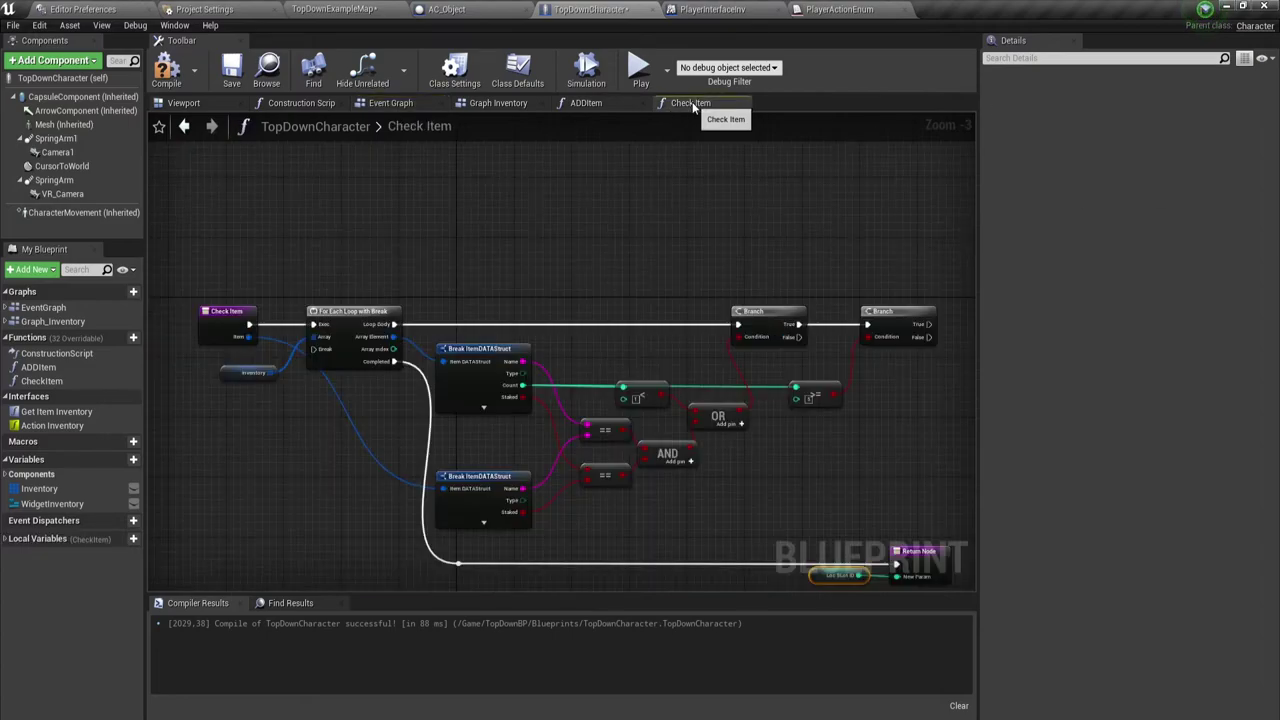
{"action": "right_click_drag", "start_coordinate": [791, 498], "coordinate": [528, 314]}
{"action": "scroll", "coordinate": [547, 366], "scroll_direction": "up", "scroll_amount": 4}
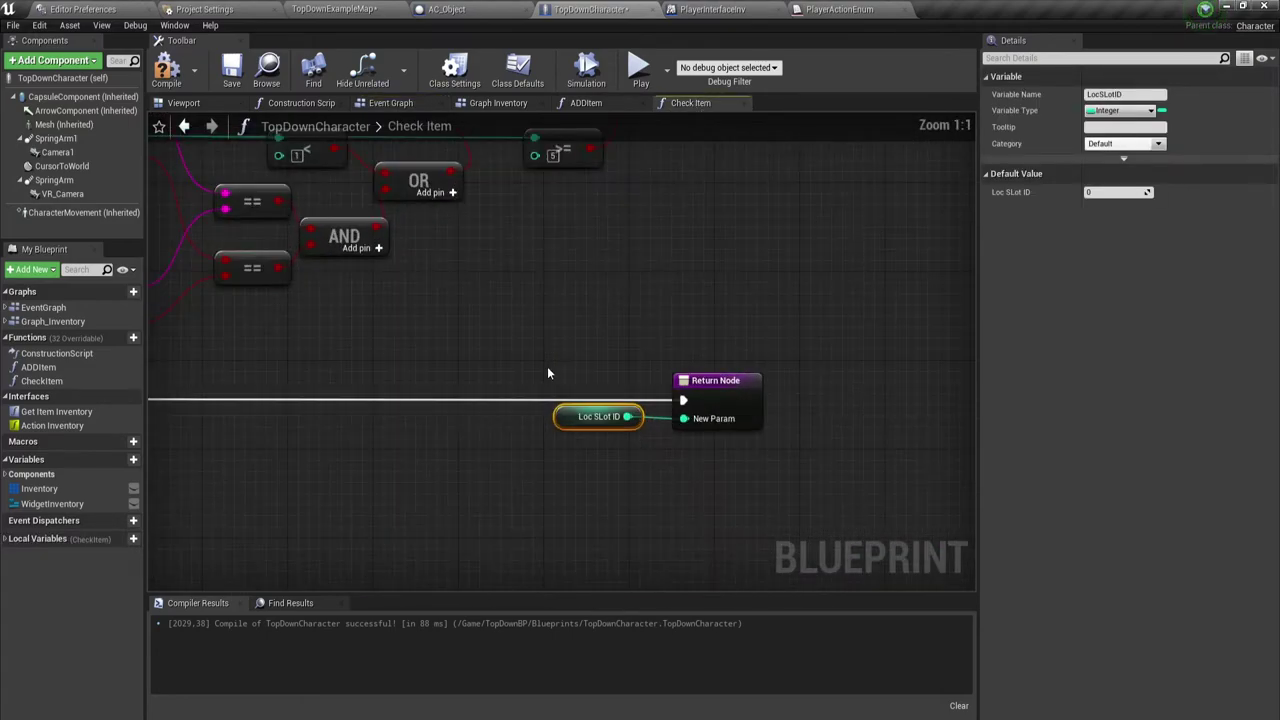
{"action": "mouse_move", "coordinate": [548, 334]}
{"action": "left_mouse_down"}
{"action": "mouse_move", "coordinate": [638, 476]}
{"action": "mouse_move", "coordinate": [623, 478]}
{"action": "left_mouse_up"}
{"action": "left_click", "coordinate": [737, 393]}
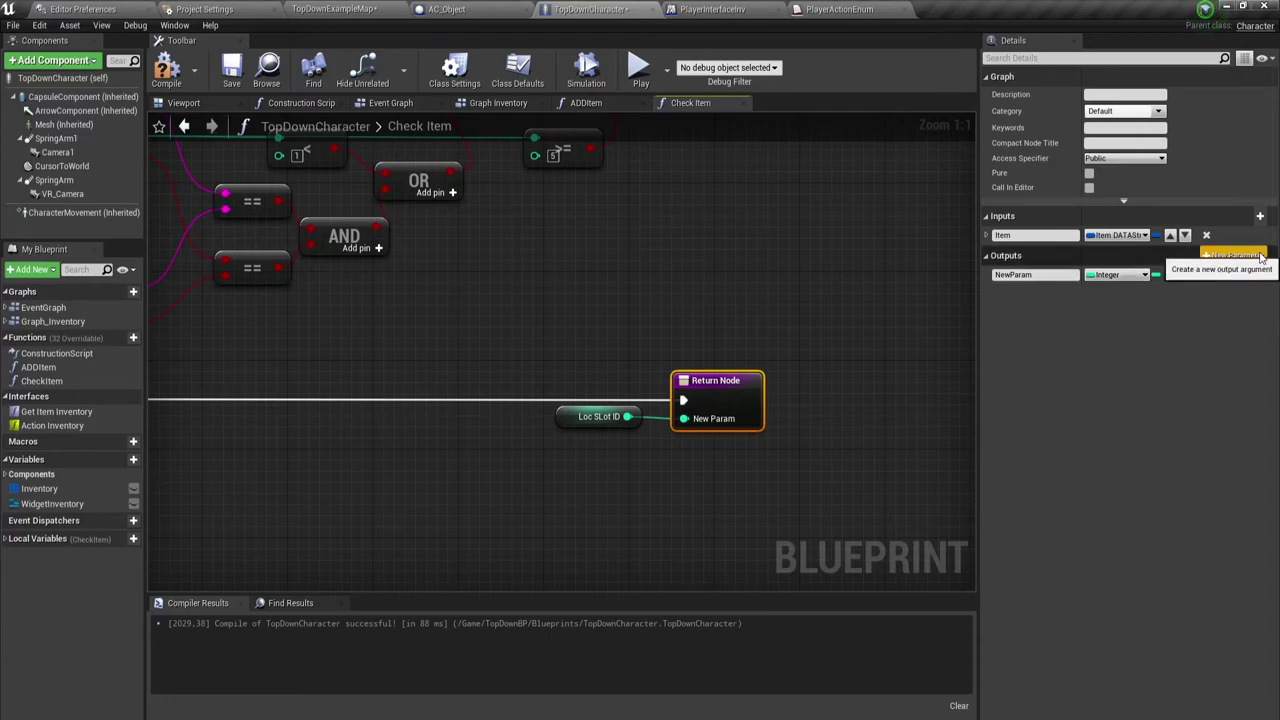
{"action": "left_click", "coordinate": [1260, 256]}
{"action": "left_click", "coordinate": [1145, 293]}
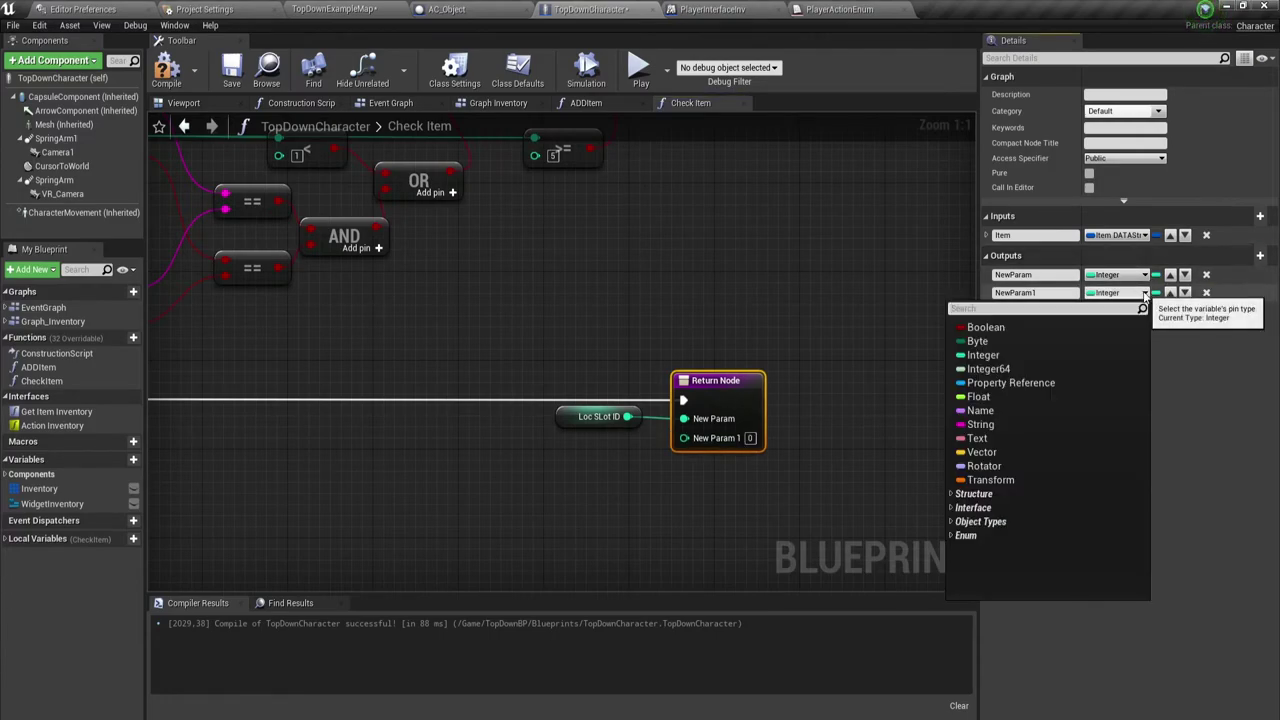
{"action": "left_click", "coordinate": [995, 327]}
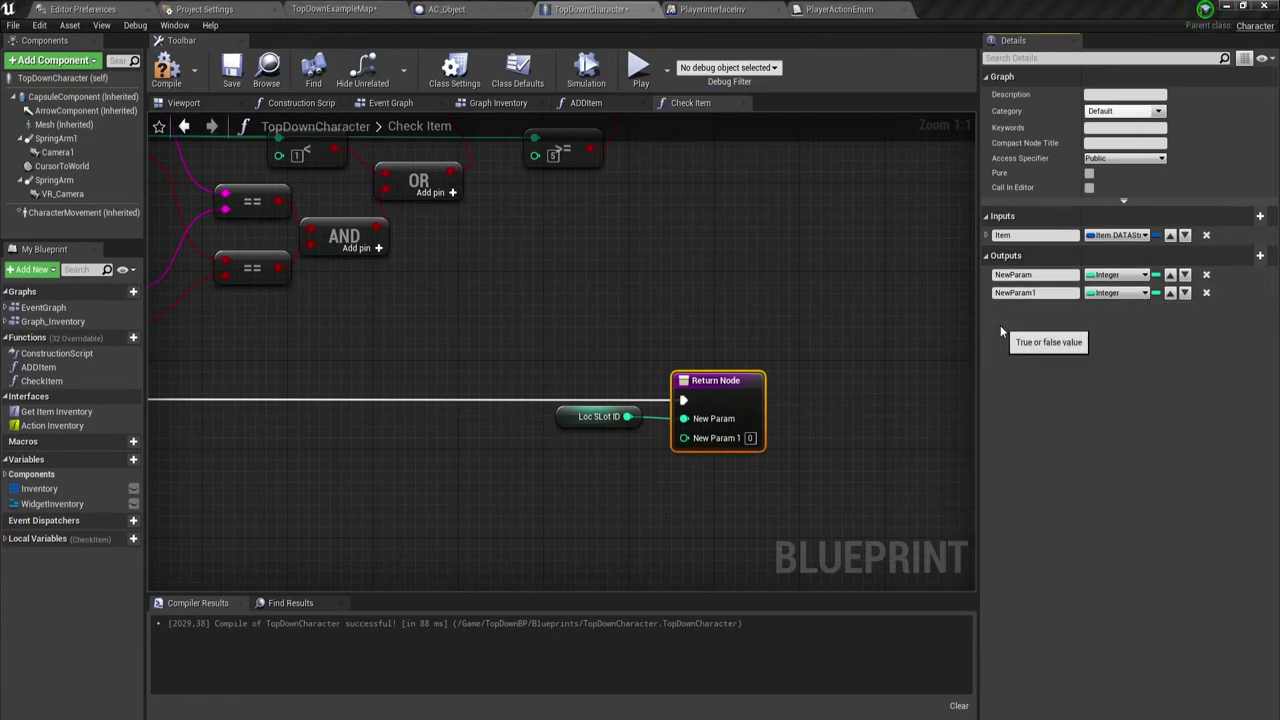
{"action": "left_click", "coordinate": [1051, 292]}
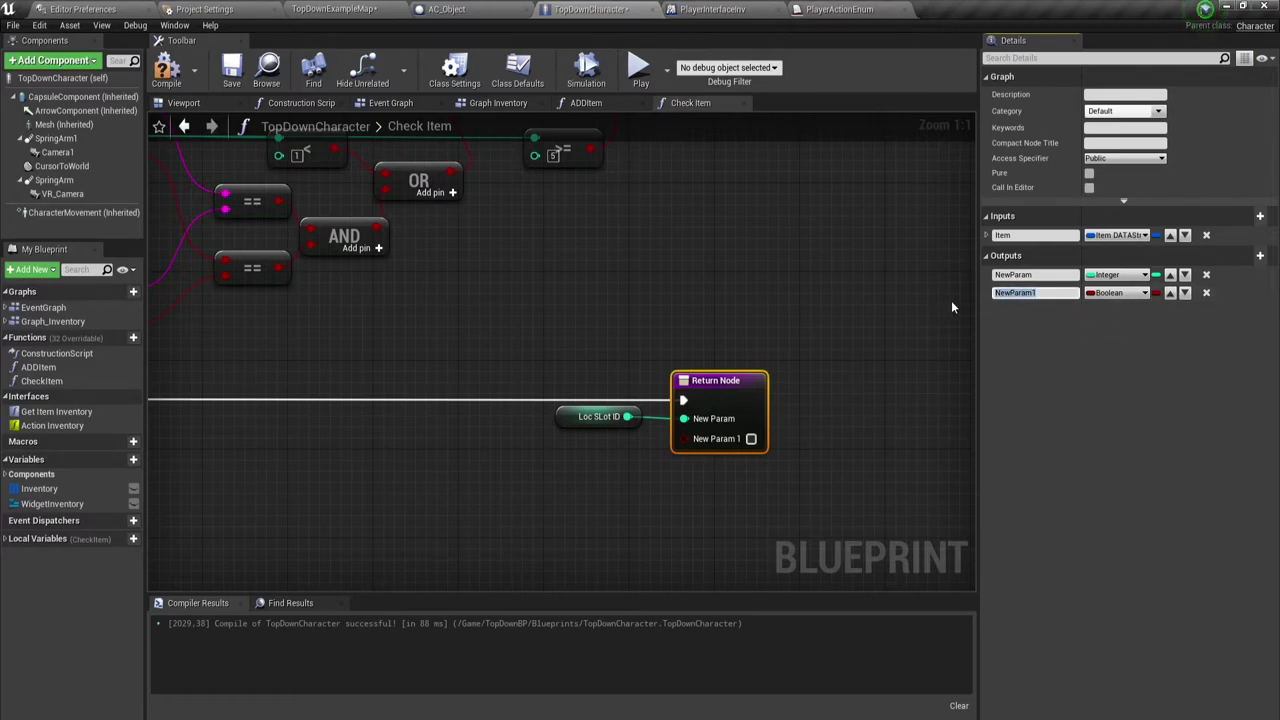
{"action": "type", "text": "Stac"}
{"action": "type", "text": "k"}
{"action": "key", "text": "Return"}
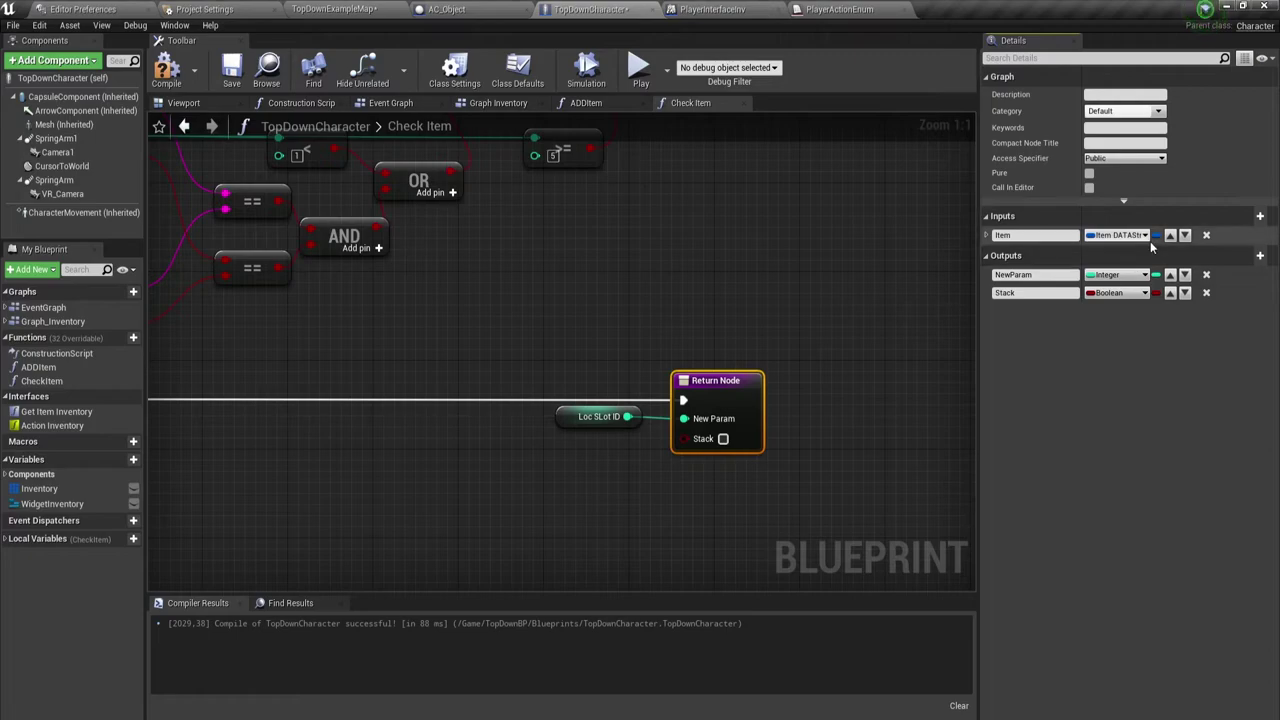
- Rename the NewParam output to SlotID
{"action": "double_click", "coordinate": [1052, 274]}
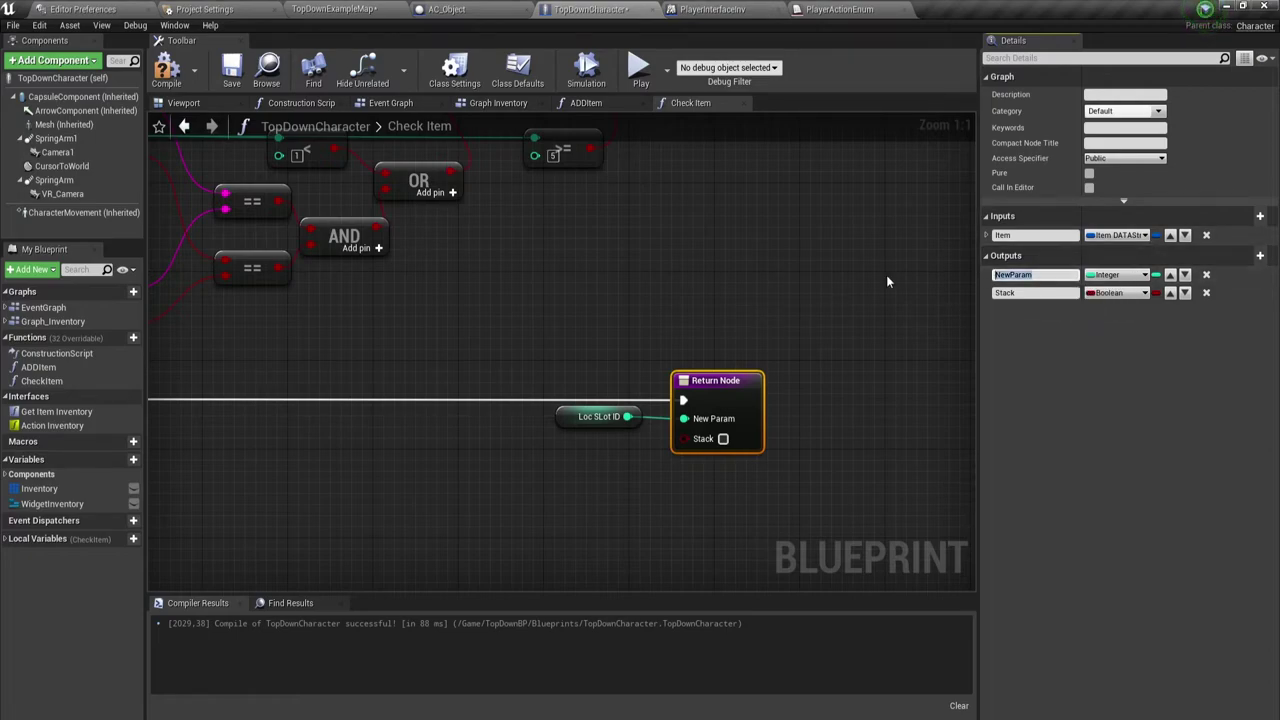
{"action": "key", "text": "BackSpace"}
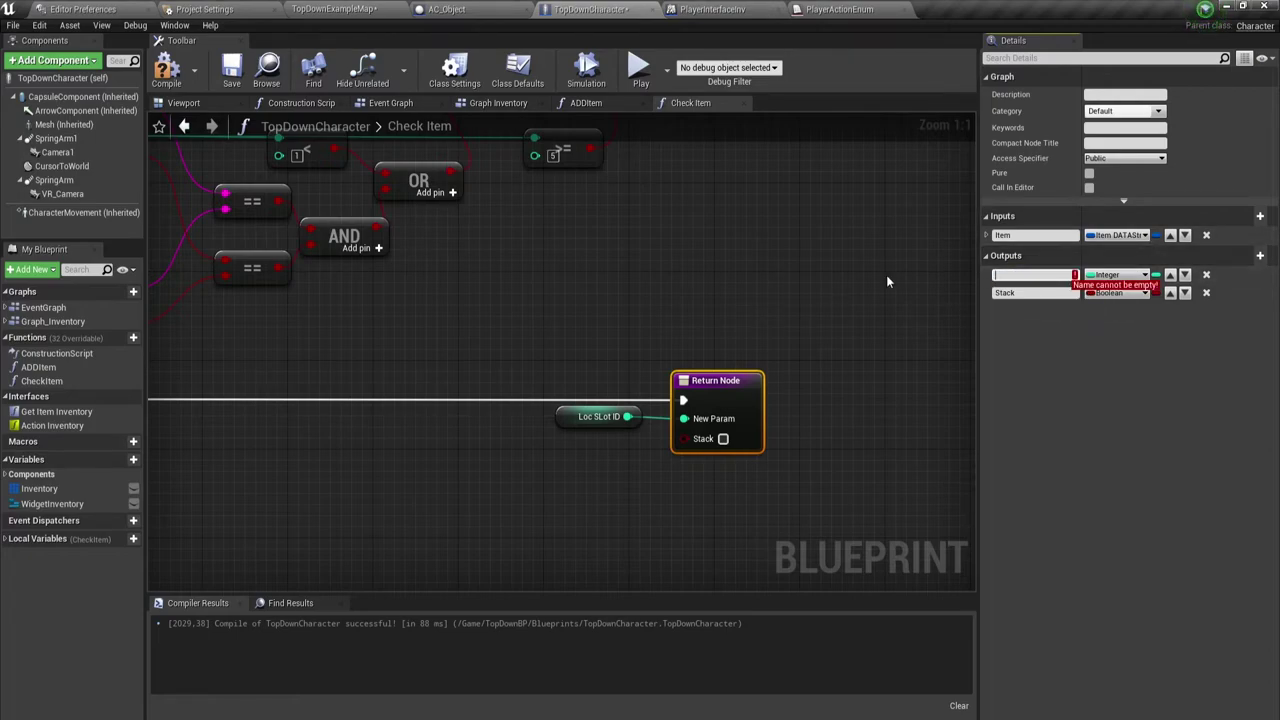
{"action": "type", "text": "Slot"}
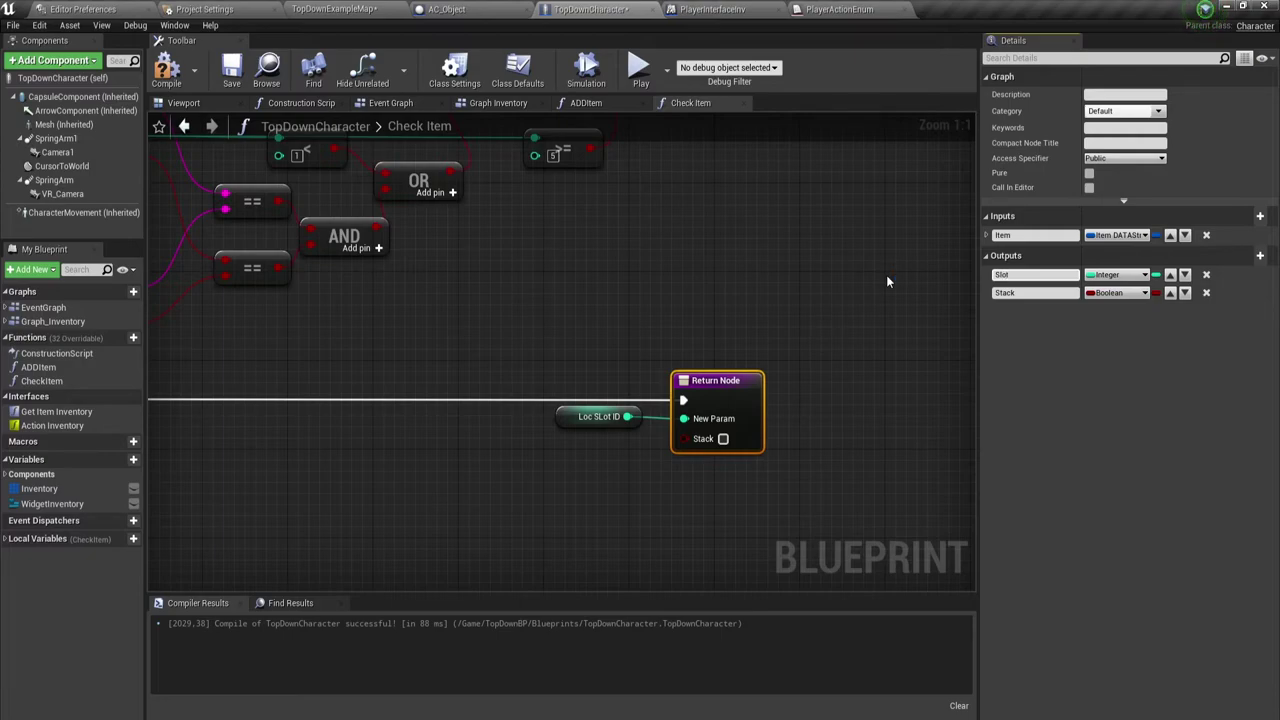
{"action": "type", "text": "ID"}
{"action": "key", "text": "Return"}
- Promote the Return Node's Stack pin to a Boolean local variable named LocStacked
{"action": "right_click_drag", "start_coordinate": [750, 478], "coordinate": [788, 356]}
{"action": "left_click_drag", "start_coordinate": [724, 320], "coordinate": [661, 334]}
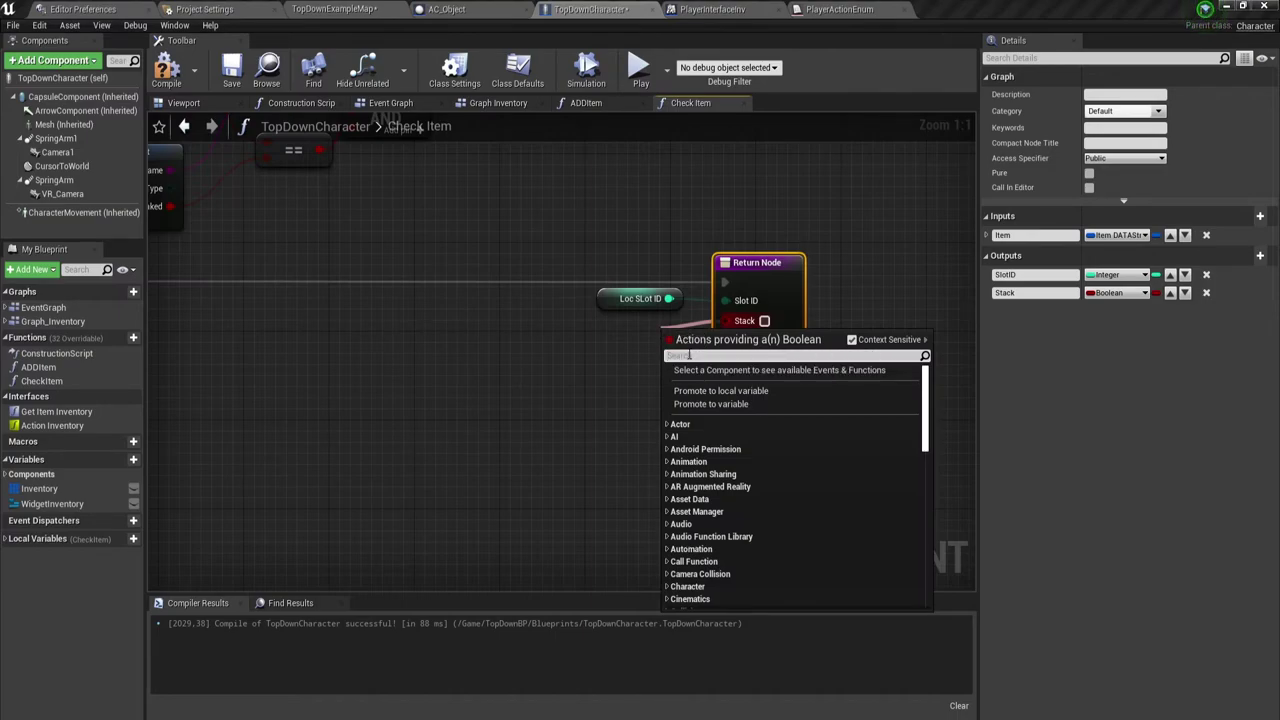
{"action": "type", "text": "LocSl"}
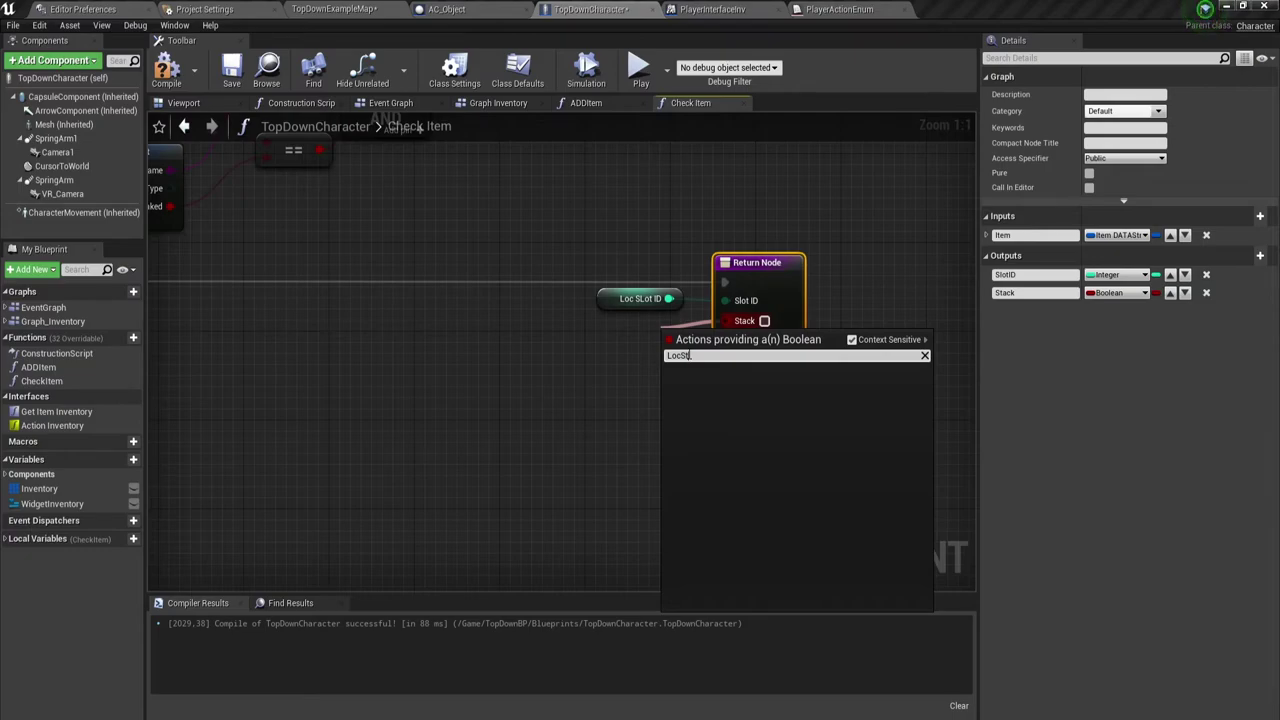
{"action": "left_click", "coordinate": [639, 367]}
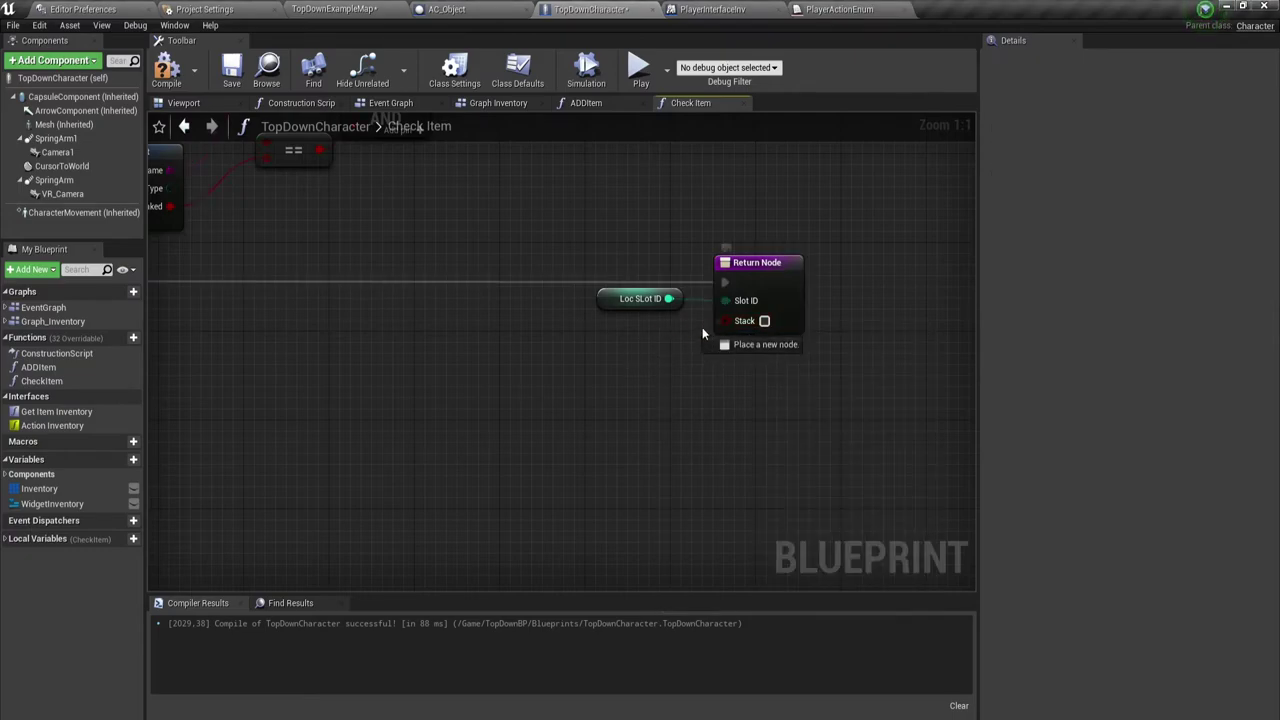
{"action": "left_click_drag", "start_coordinate": [726, 327], "coordinate": [636, 336]}
{"action": "left_click", "coordinate": [669, 398]}
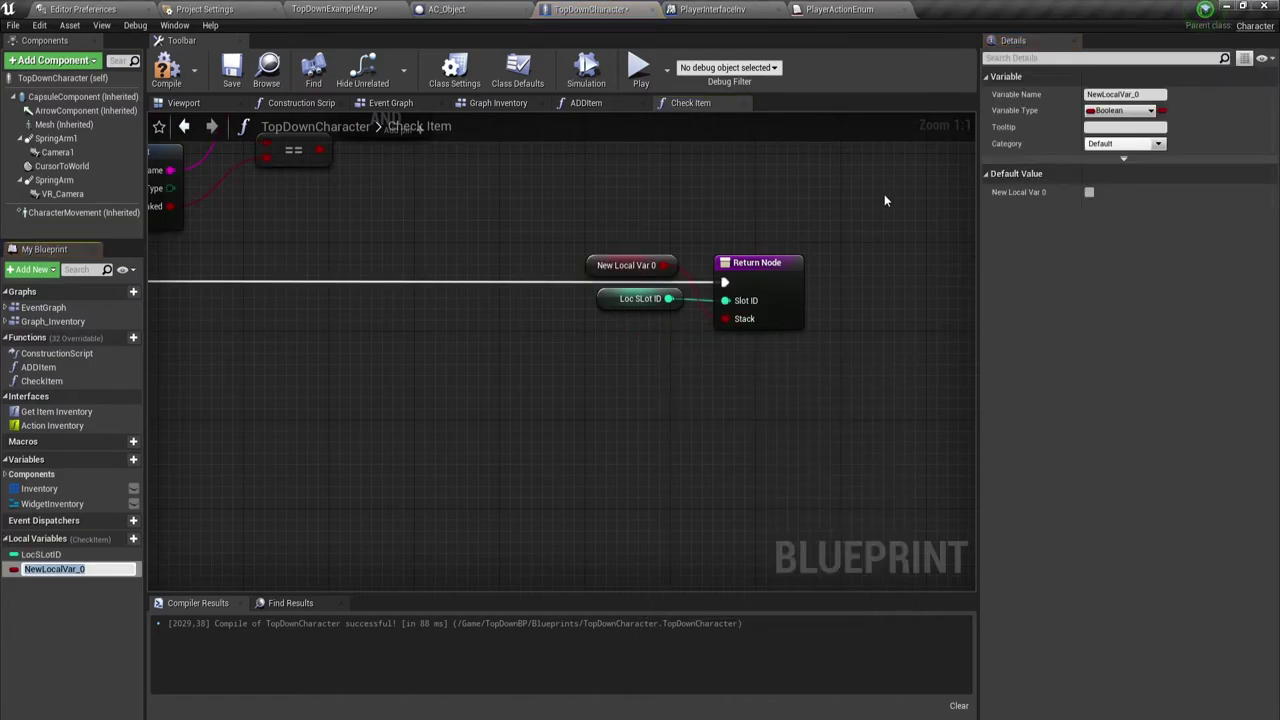
{"action": "type", "text": "LocSt"}
{"action": "type", "text": "oc"}
{"action": "key", "text": "BackSpace"}
{"action": "key", "text": "BackSpace"}
{"action": "type", "text": "a"}
{"action": "type", "text": "cked"}
{"action": "key", "text": "Return"}
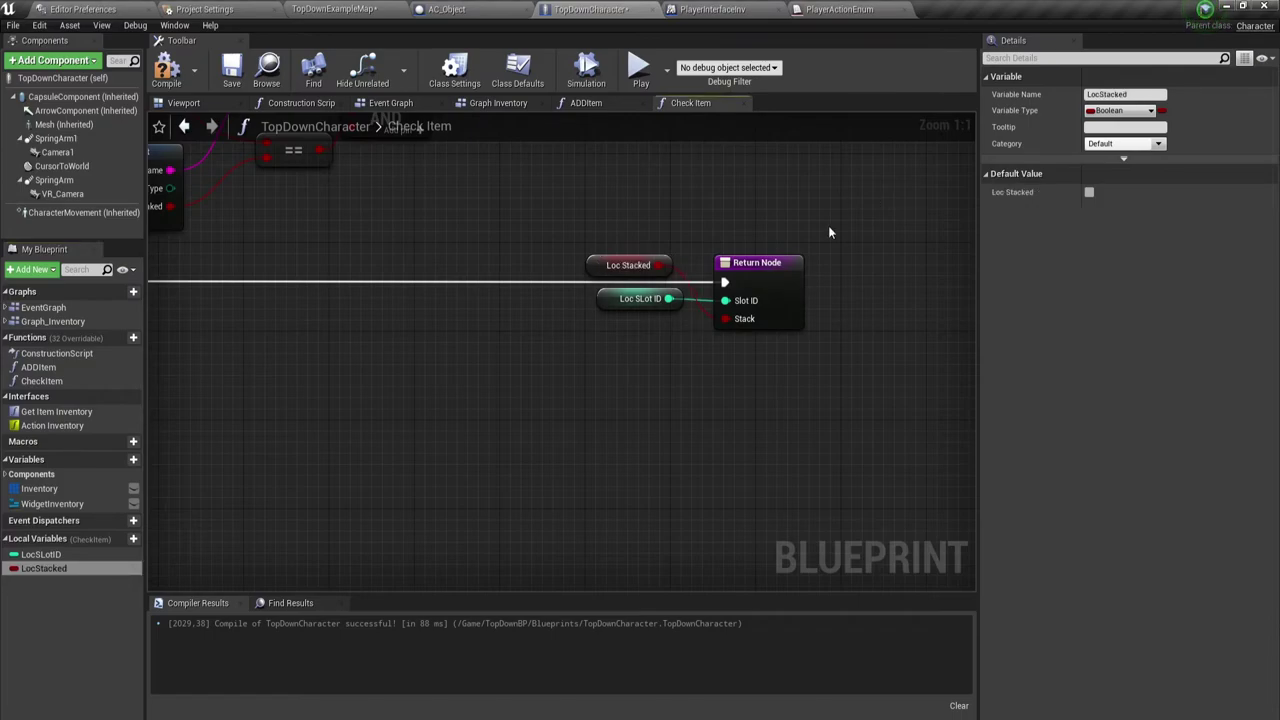
- Move the Loc Stacked getter below Loc SLot ID and view the whole Check Item graph
{"action": "mouse_move", "coordinate": [595, 267]}
{"action": "left_mouse_down"}
{"action": "mouse_move", "coordinate": [617, 333]}
{"action": "mouse_move", "coordinate": [617, 322]}
{"action": "left_mouse_up"}
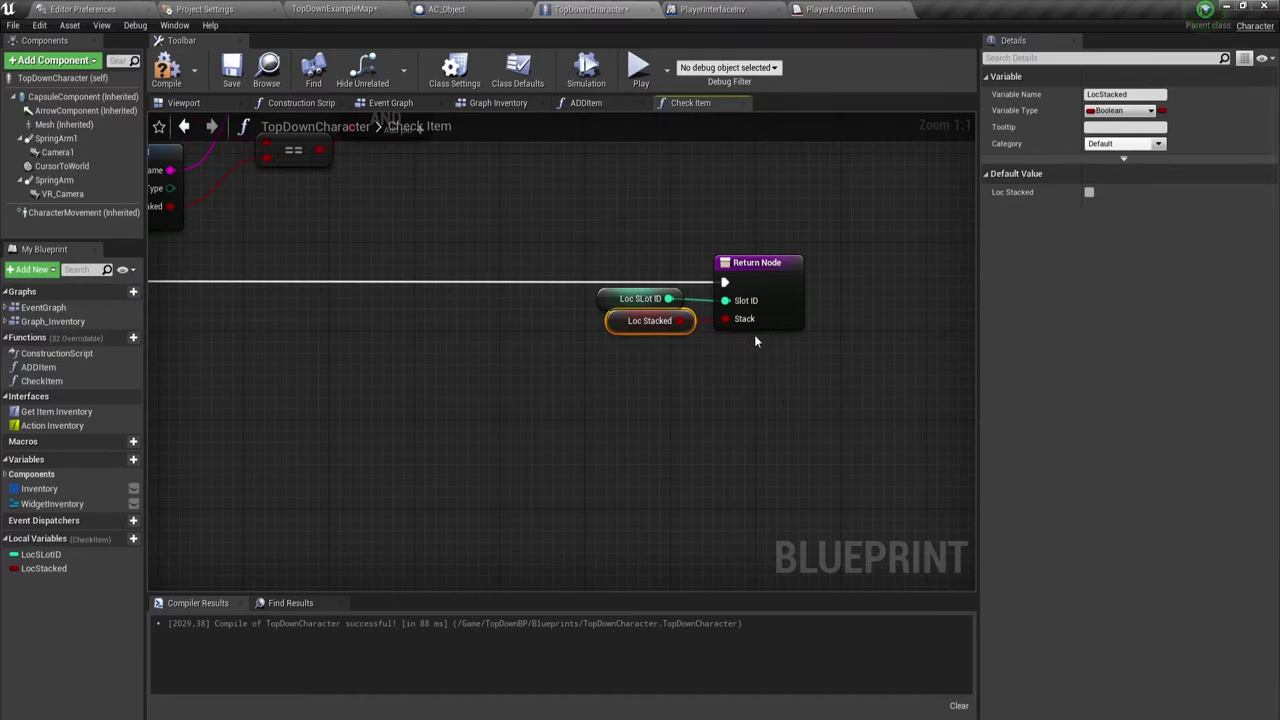
{"action": "left_click", "coordinate": [778, 289]}
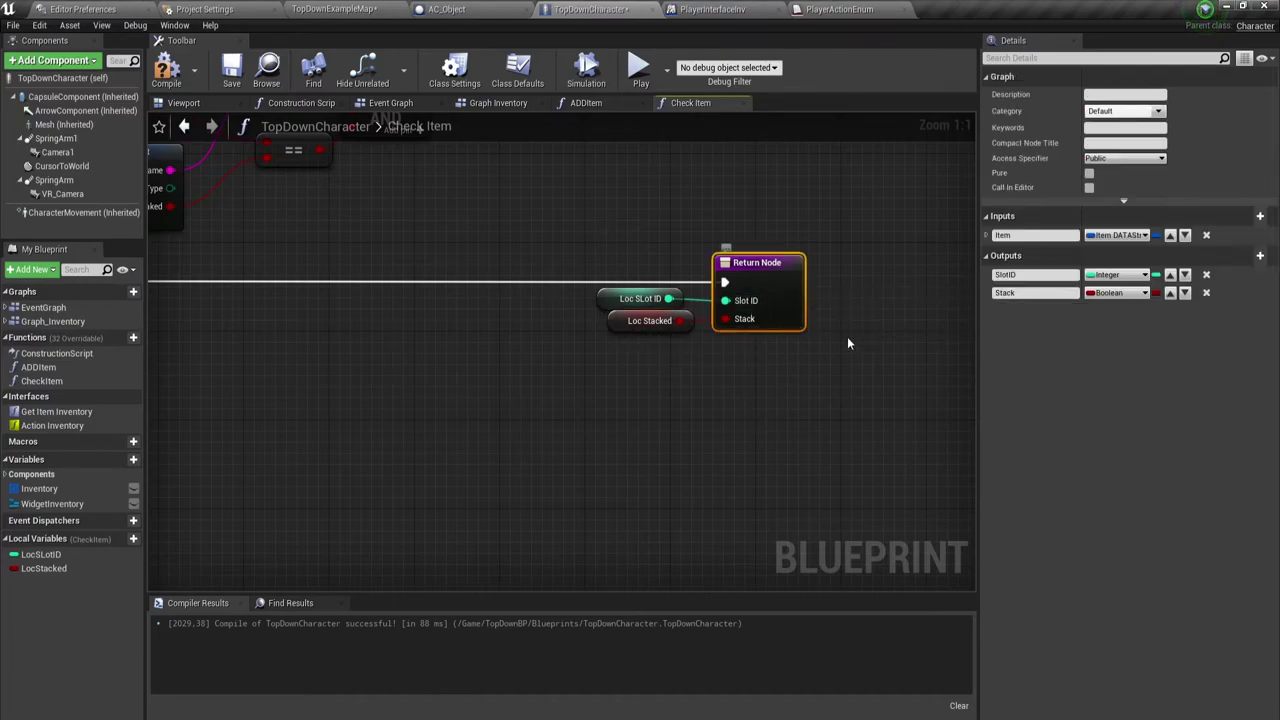
{"action": "scroll", "coordinate": [288, 439], "scroll_direction": "down", "scroll_amount": 3}
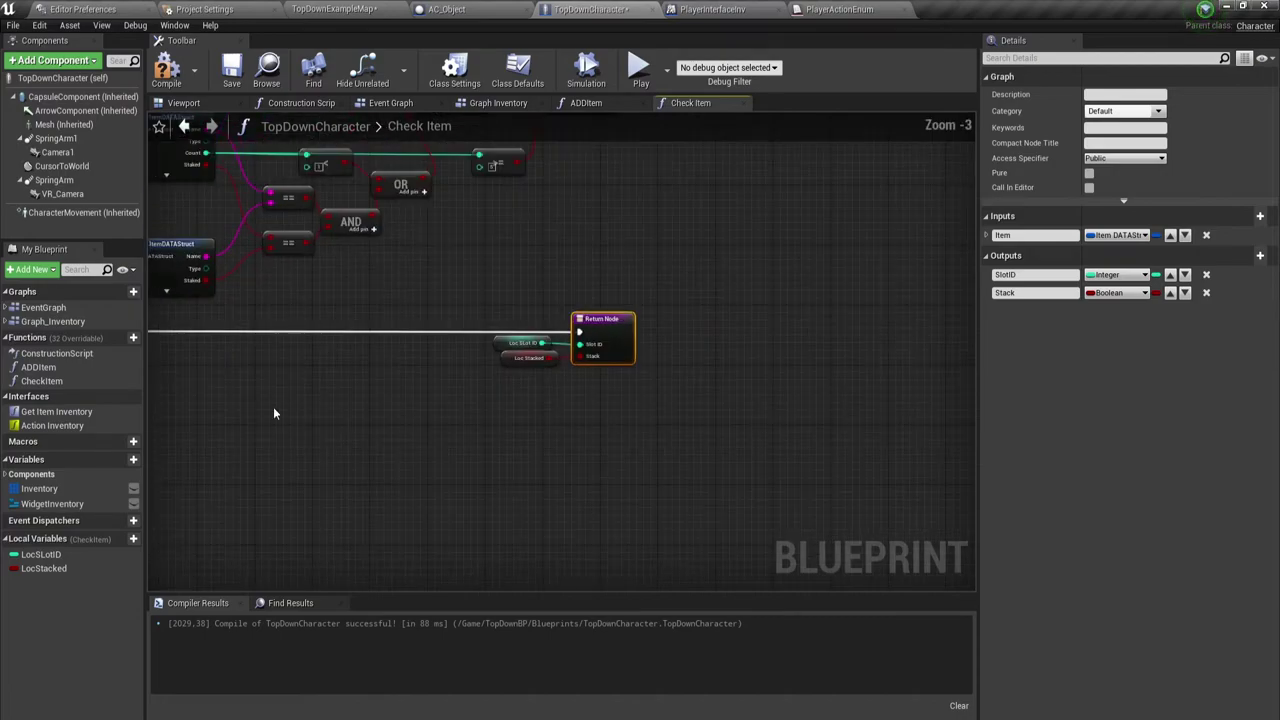
{"action": "right_click_drag", "start_coordinate": [273, 407], "coordinate": [553, 506]}
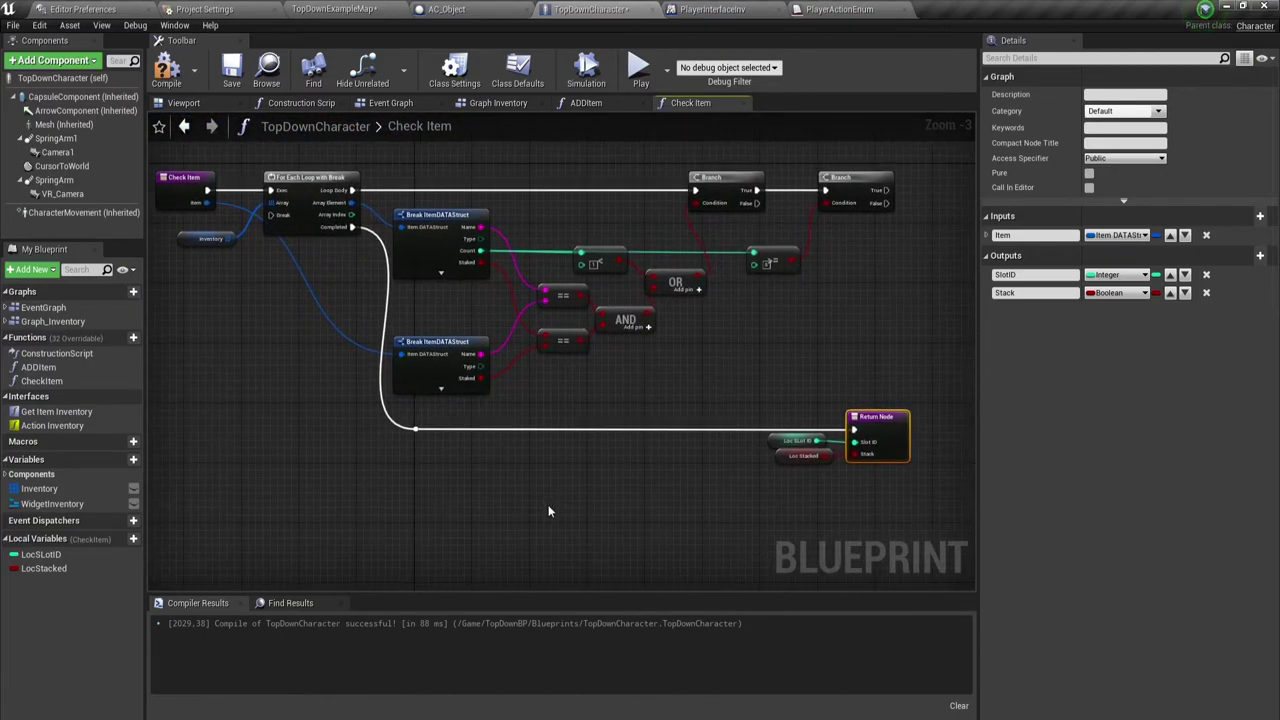
{"action": "right_click_drag", "start_coordinate": [587, 391], "coordinate": [574, 404]}
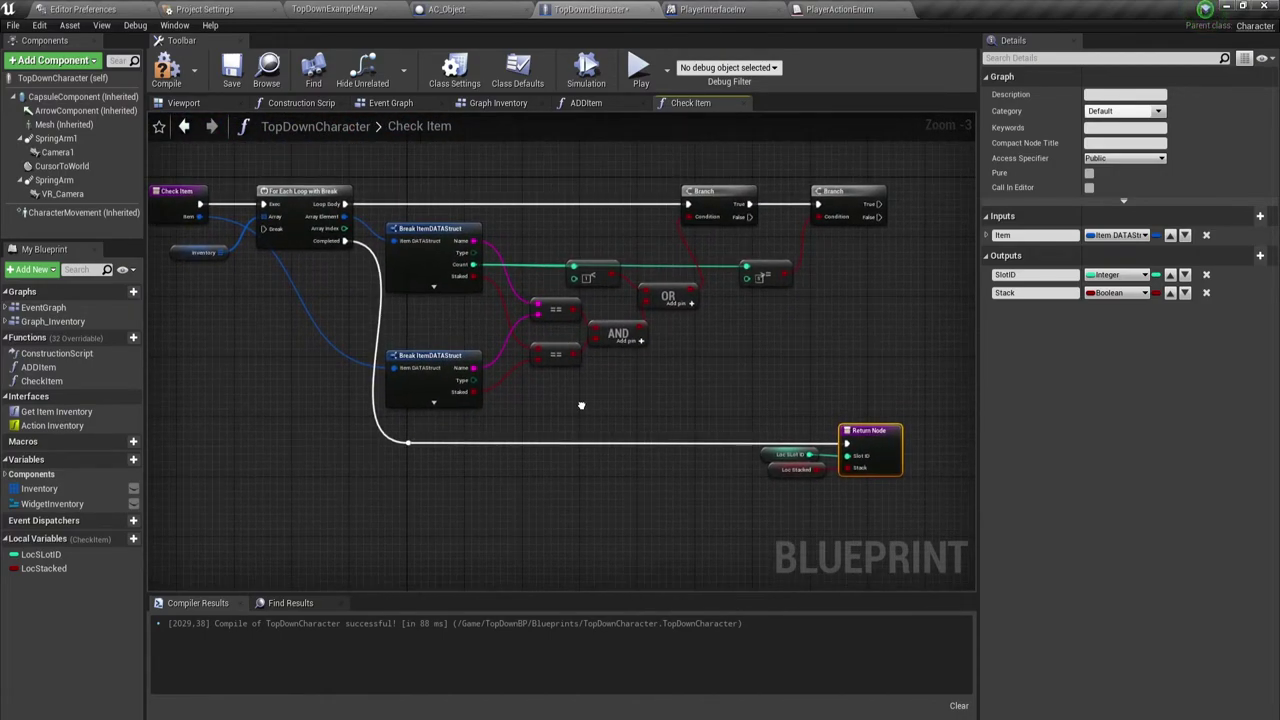
- In ADDItem, delete the Loc Stock getter node and the LocStock local variable
{"action": "left_click", "coordinate": [602, 107]}
{"action": "right_click_drag", "start_coordinate": [540, 365], "coordinate": [541, 277]}
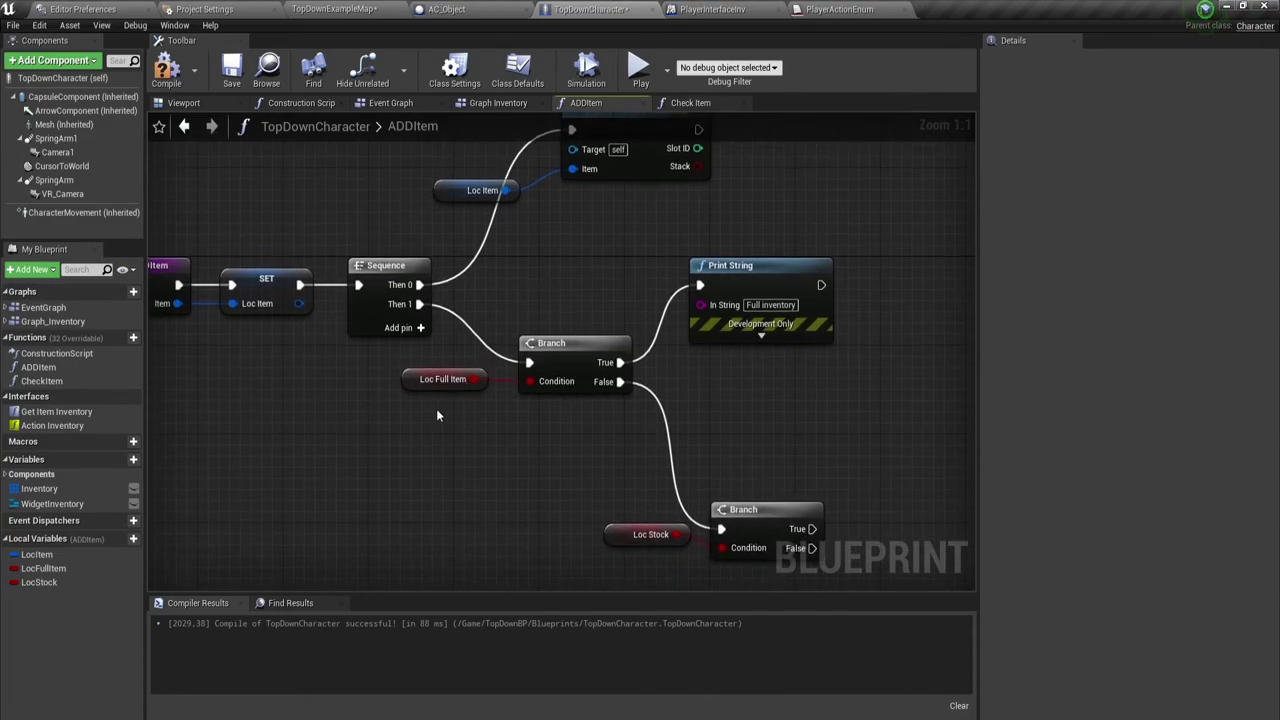
{"action": "left_click", "coordinate": [445, 380]}
{"action": "left_click", "coordinate": [603, 481]}
{"action": "right_click_drag", "start_coordinate": [603, 481], "coordinate": [559, 389]}
{"action": "left_click", "coordinate": [603, 443]}
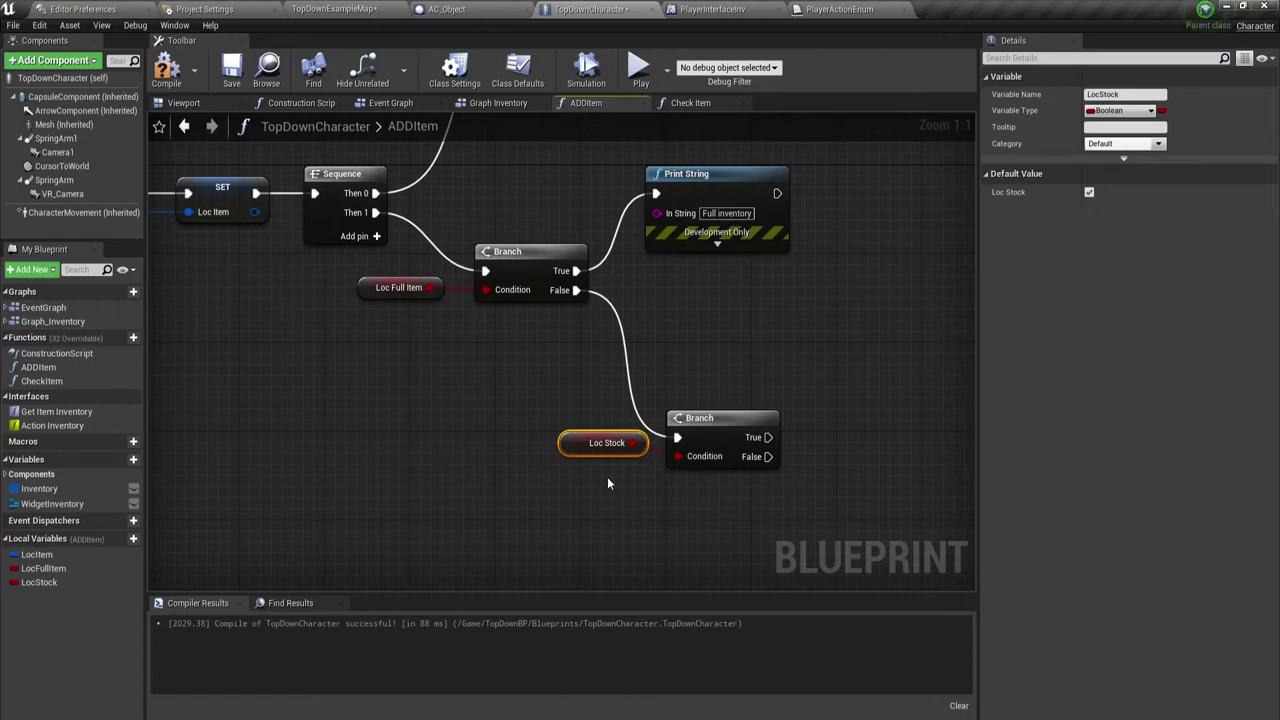
{"action": "key", "text": "Delete"}
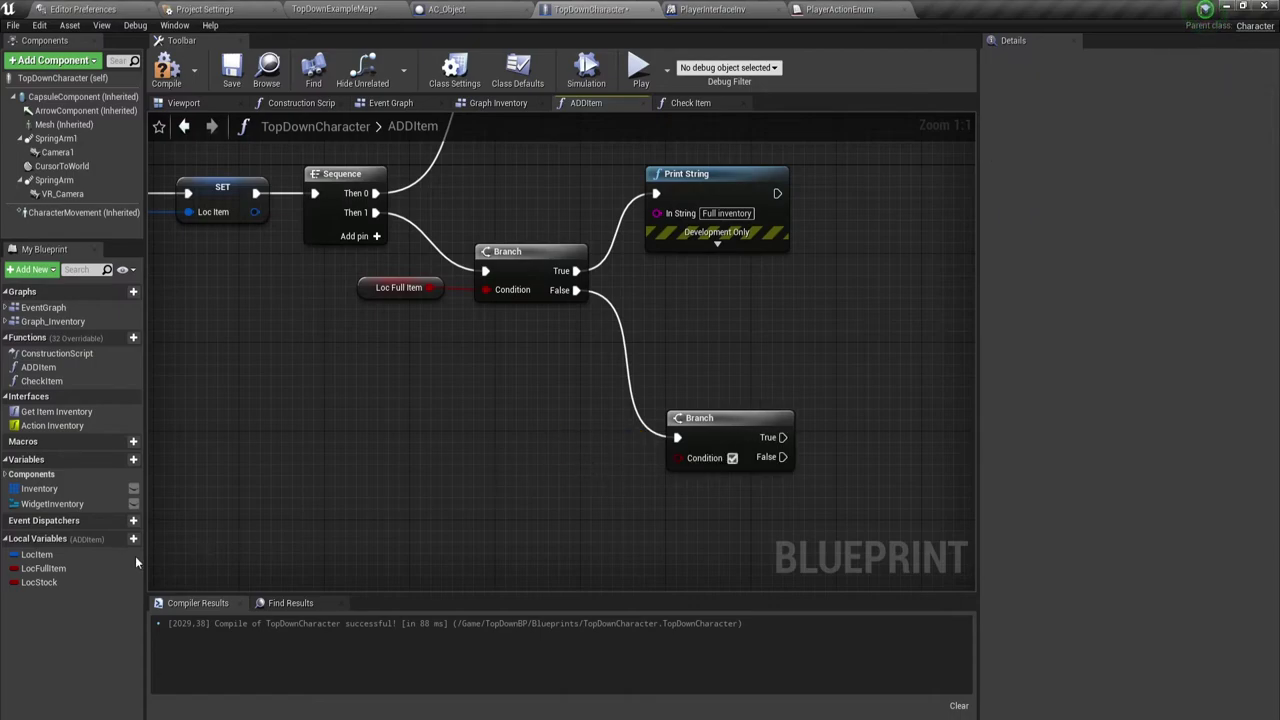
{"action": "left_click", "coordinate": [45, 582]}
{"action": "key", "text": "Delete"}
- Delete the Loc Full Item getter node and the LocFullItem local variable
{"action": "left_click", "coordinate": [398, 289]}
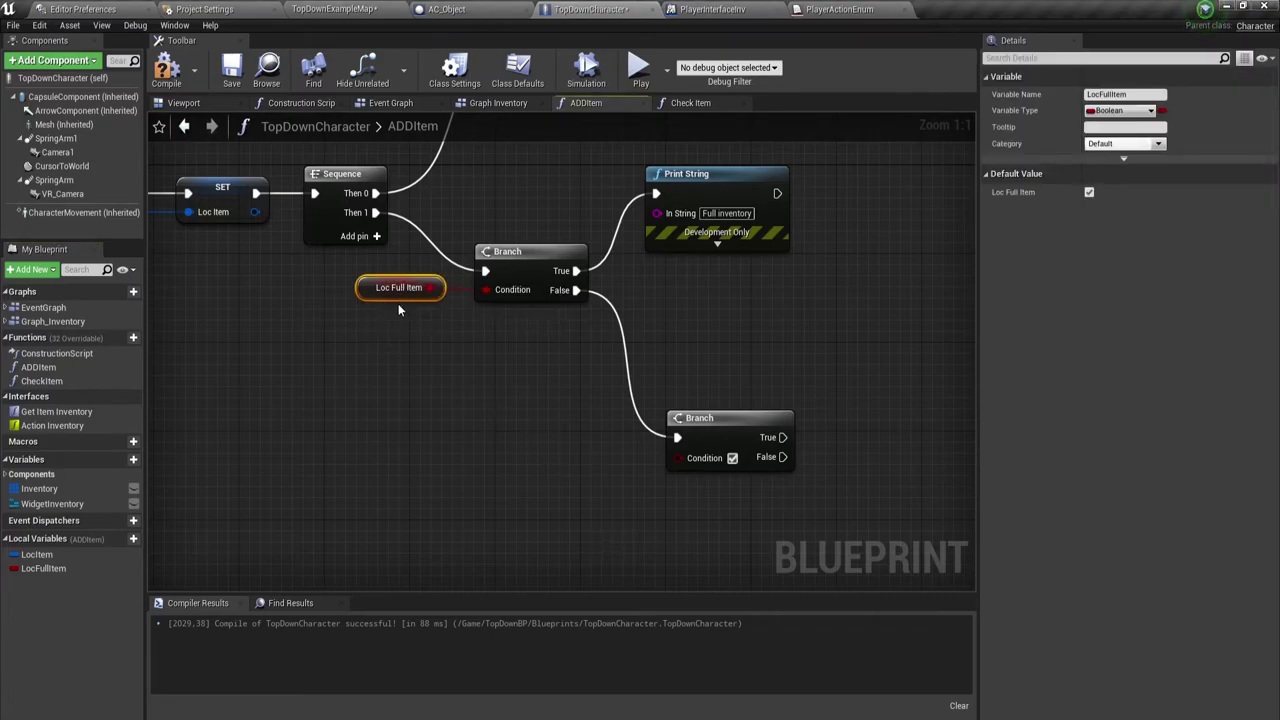
{"action": "key", "text": "Delete"}
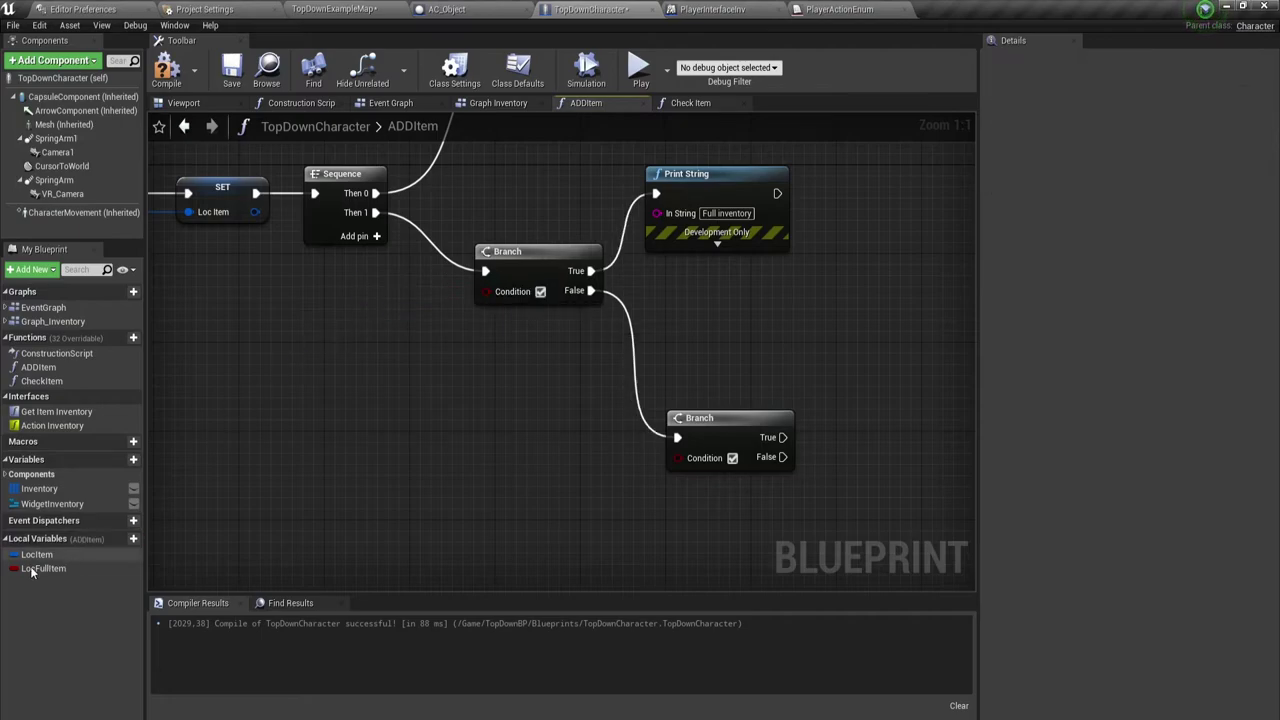
{"action": "left_click", "coordinate": [43, 568]}
{"action": "key", "text": "Delete"}
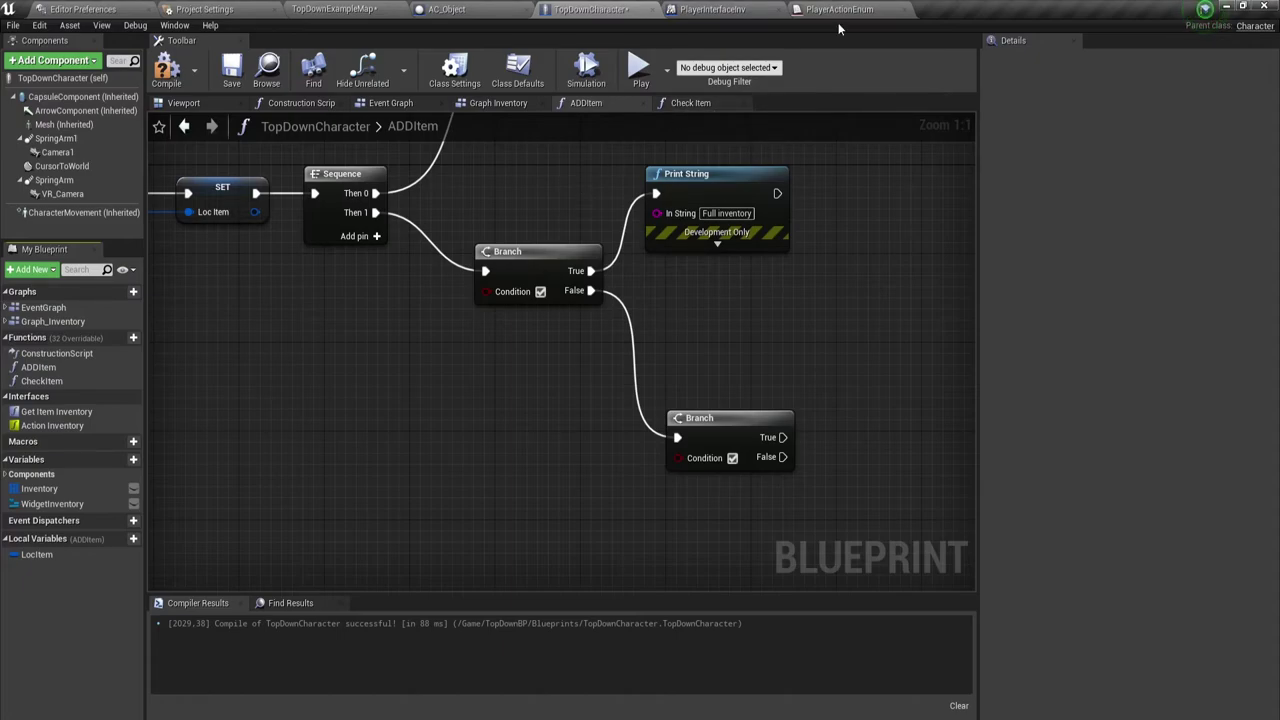
- Return to the Check Item graph and select its Return Node
{"action": "left_click", "coordinate": [691, 103]}
{"action": "scroll", "coordinate": [545, 367], "scroll_direction": "down", "scroll_amount": 1}
{"action": "scroll", "coordinate": [580, 396], "scroll_direction": "down", "scroll_amount": 1}
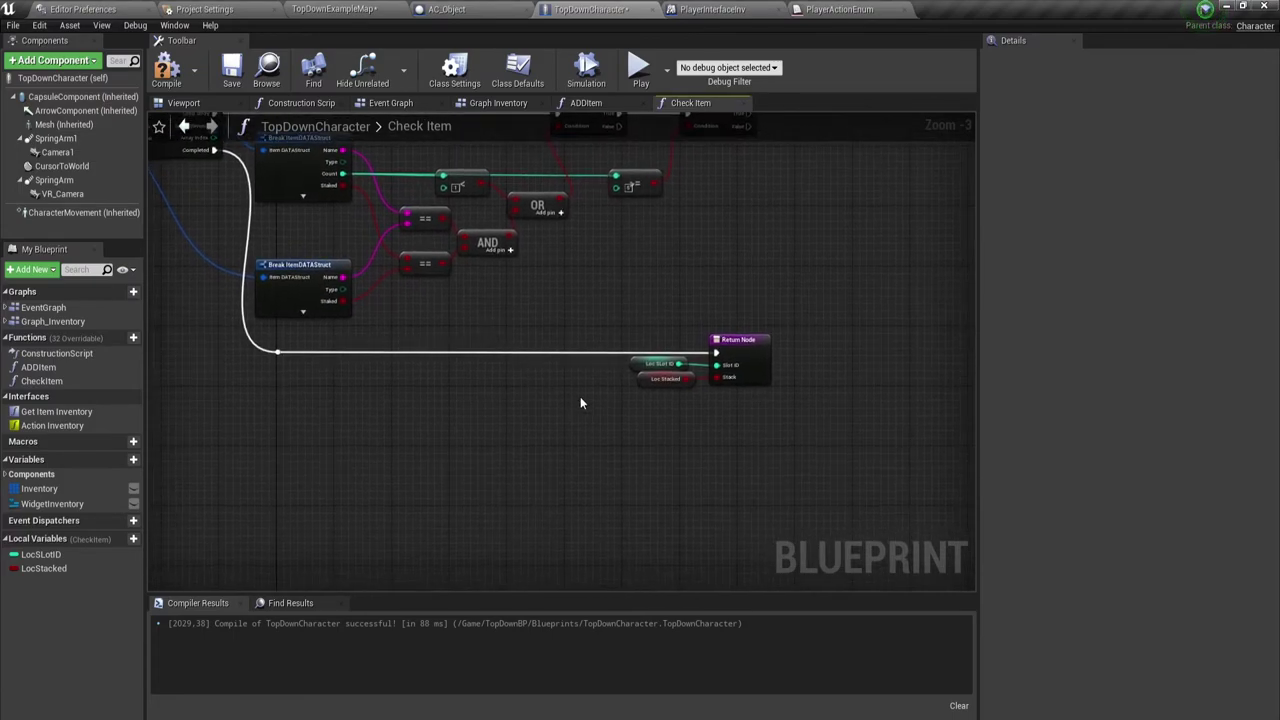
{"action": "scroll", "coordinate": [776, 394], "scroll_direction": "up", "scroll_amount": 3}
{"action": "left_click", "coordinate": [650, 335]}
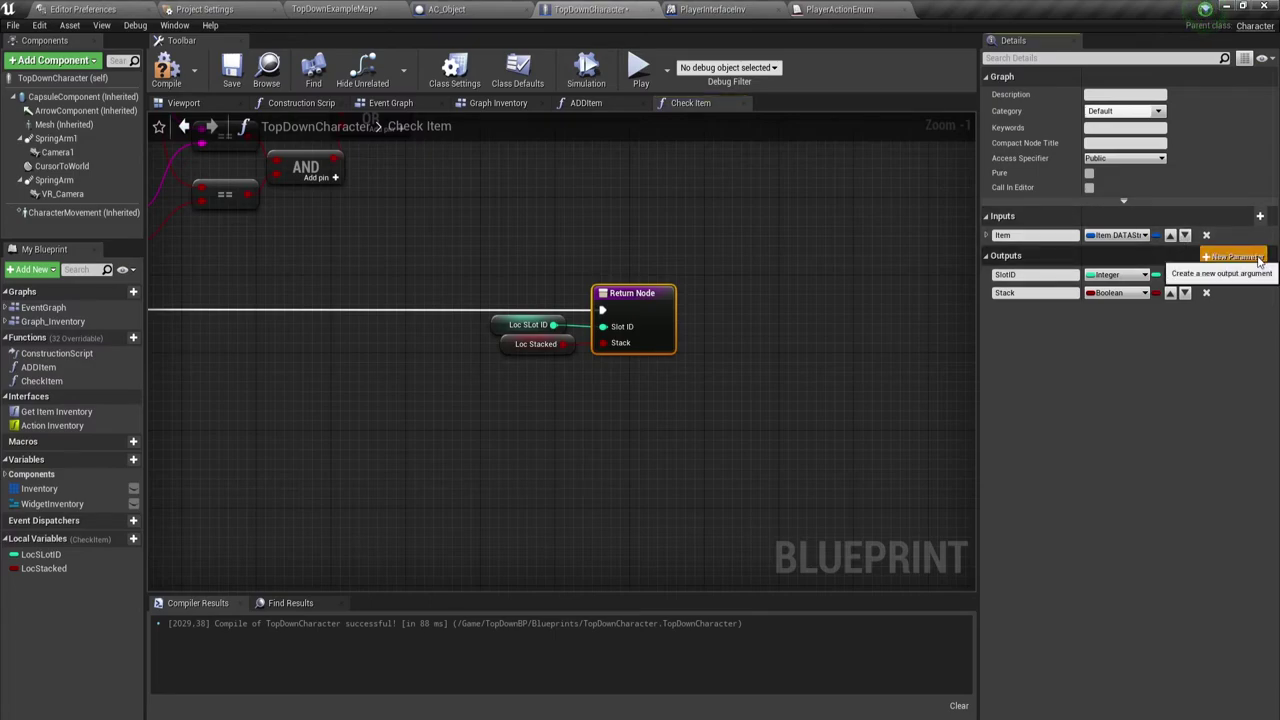
- Add a new output parameter to Check Item and name it FullItem
{"action": "left_click", "coordinate": [1259, 258]}
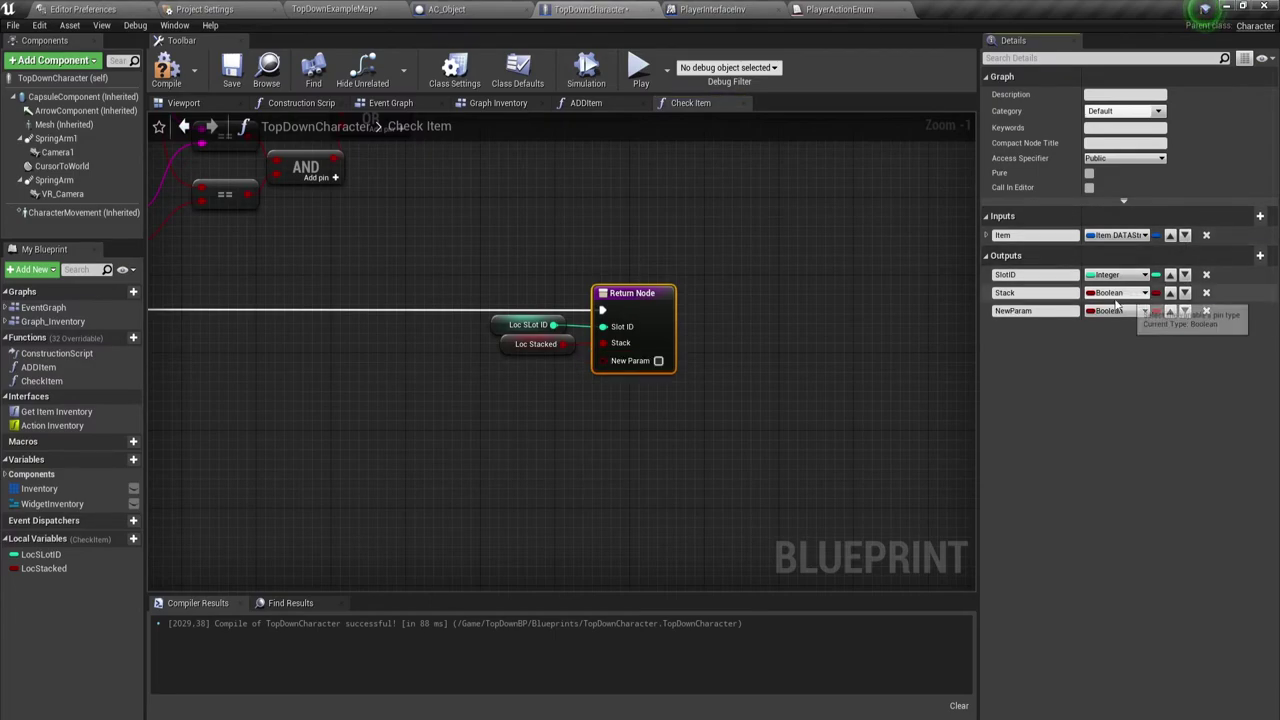
{"action": "left_click", "coordinate": [1050, 311]}
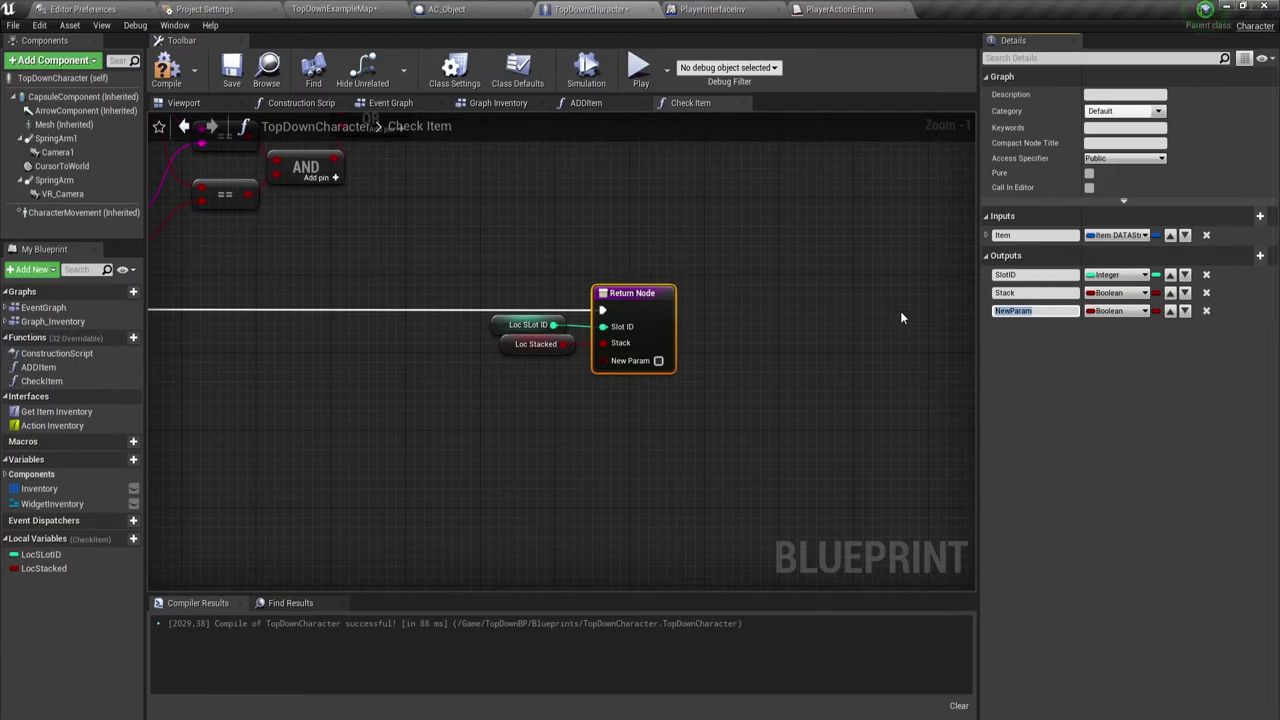
{"action": "type", "text": "Fil"}
{"action": "type", "text": "ull"}
{"action": "type", "text": "Item"}
{"action": "key", "text": "Return"}
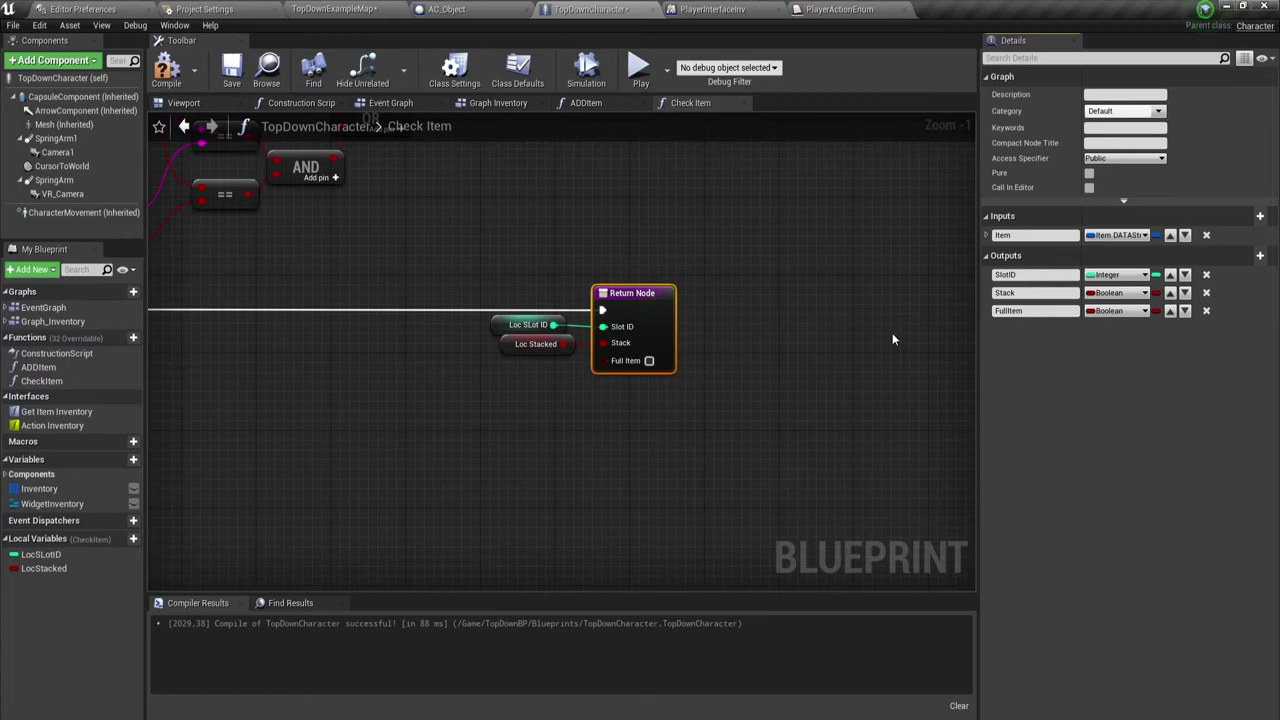
- Promote the Return Node's Full Item pin to a local variable named LocFullItem
{"action": "left_click_drag", "start_coordinate": [604, 360], "coordinate": [524, 398]}
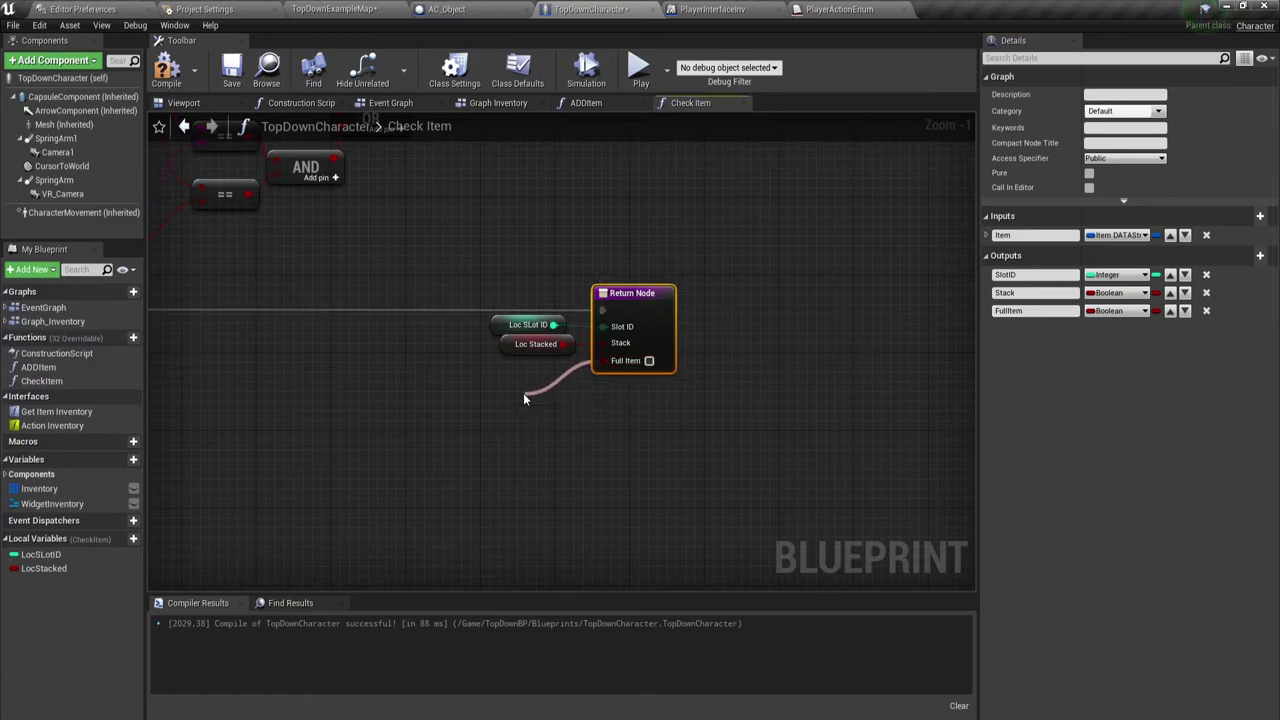
{"action": "left_click", "coordinate": [610, 459]}
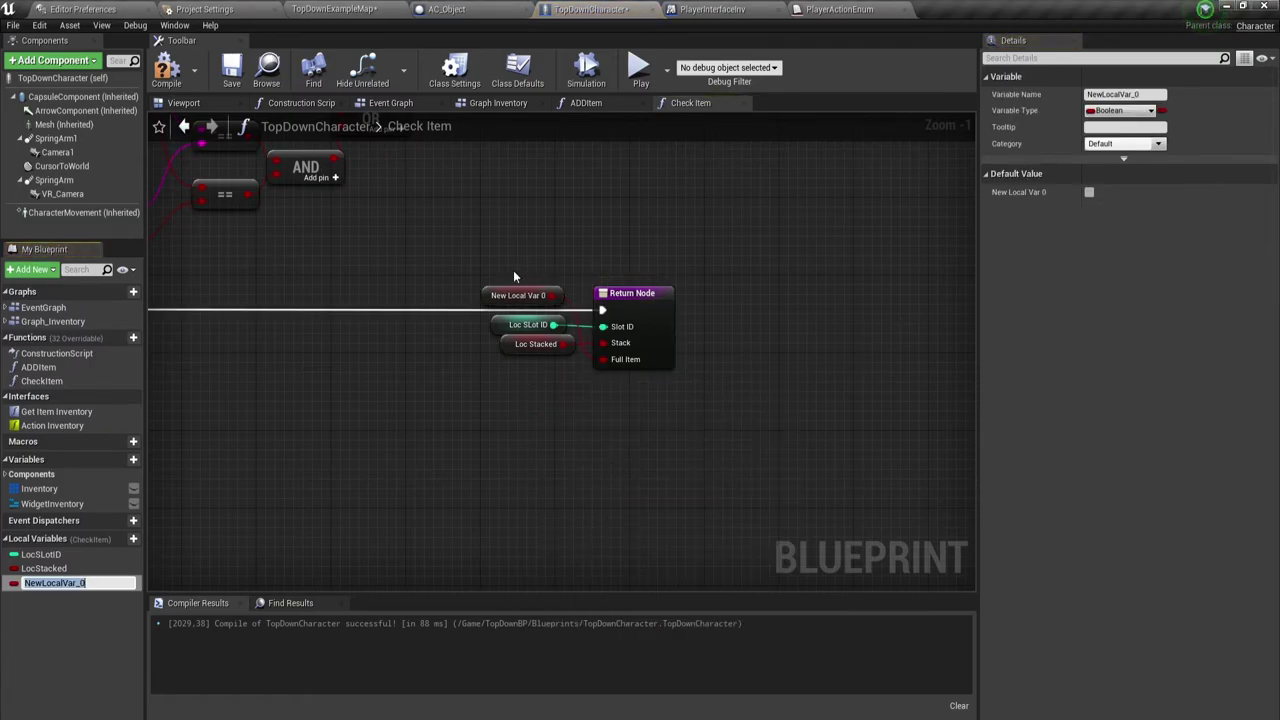
{"action": "type", "text": "Loc"}
{"action": "type", "text": "Fu"}
{"action": "type", "text": "llIt"}
{"action": "type", "text": "em"}
{"action": "key", "text": "Return"}
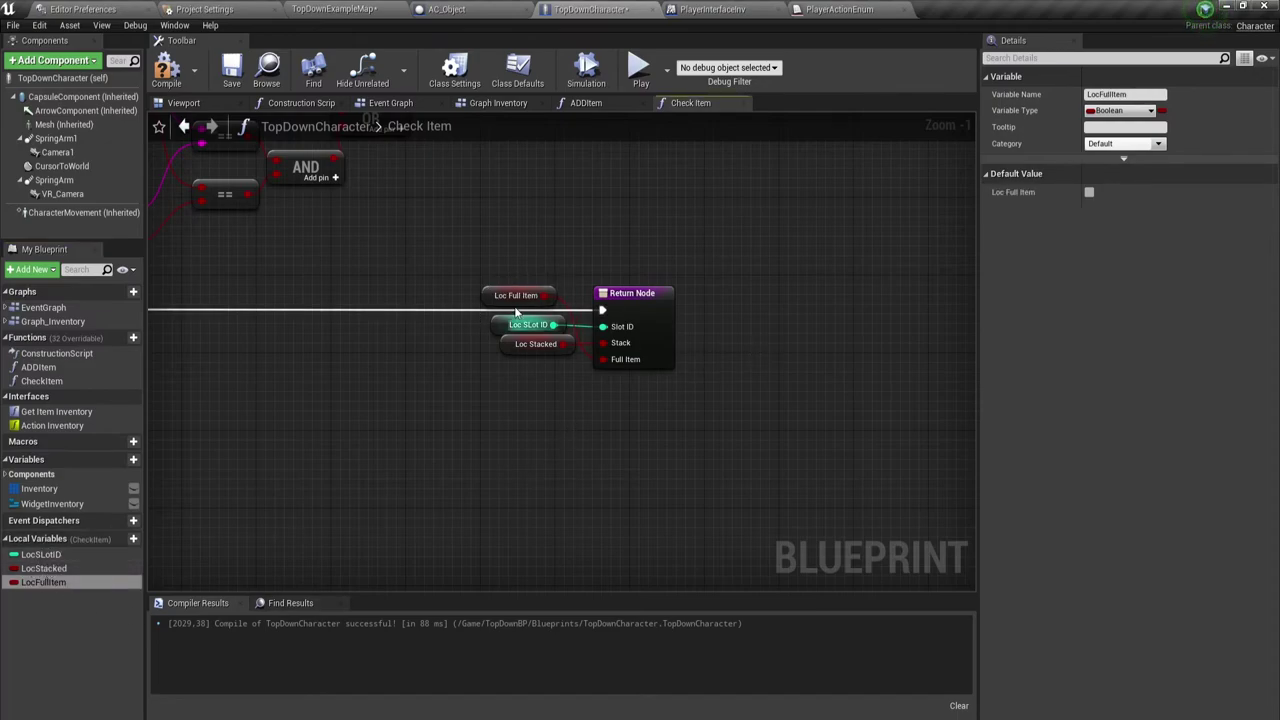
- Line up the Loc Full Item getter below Loc Stacked and review the whole graph
{"action": "left_click_drag", "start_coordinate": [488, 297], "coordinate": [508, 375]}
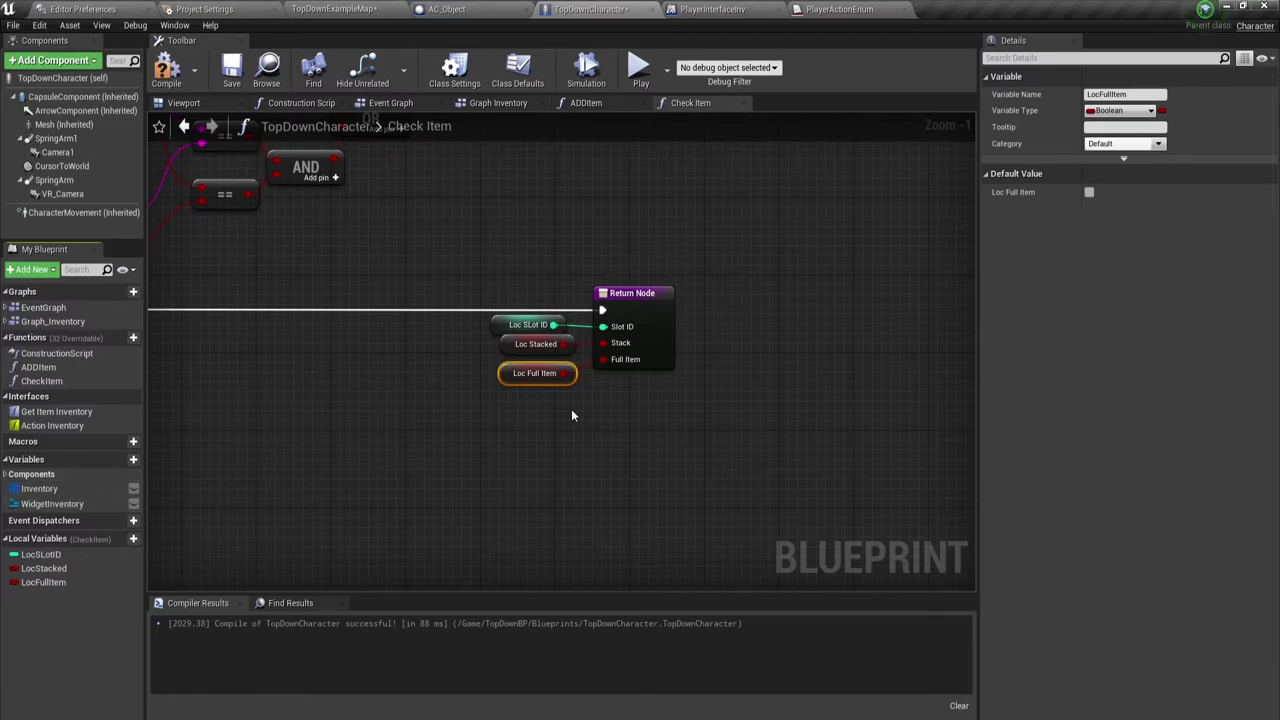
{"action": "left_click_drag", "start_coordinate": [545, 430], "coordinate": [478, 352]}
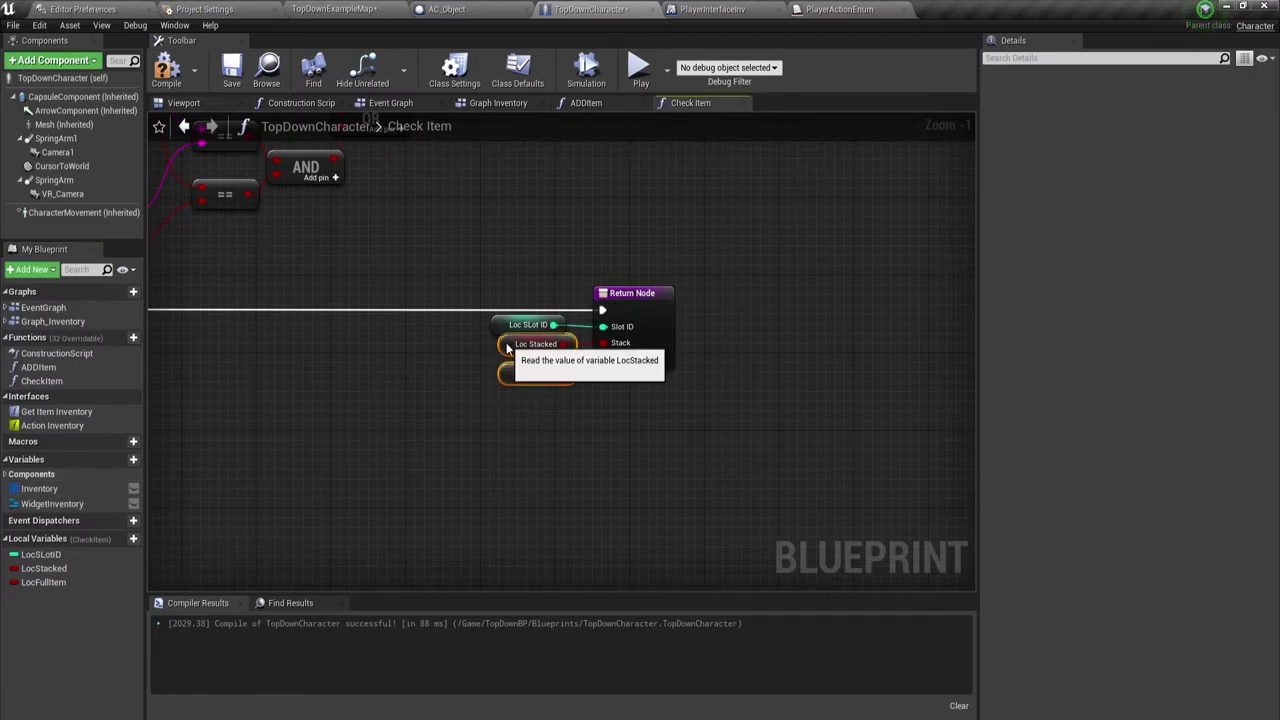
{"action": "left_click", "coordinate": [546, 450]}
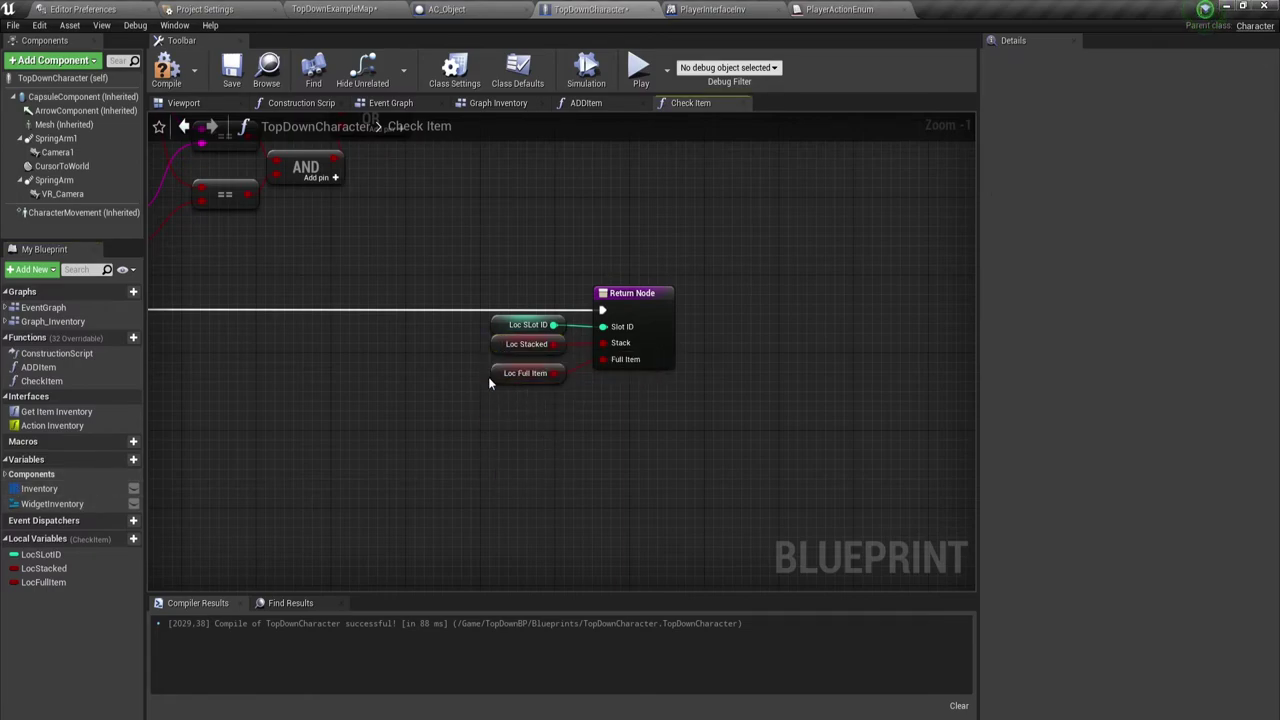
{"action": "left_click_drag", "start_coordinate": [494, 375], "coordinate": [494, 365]}
{"action": "left_click", "coordinate": [554, 447]}
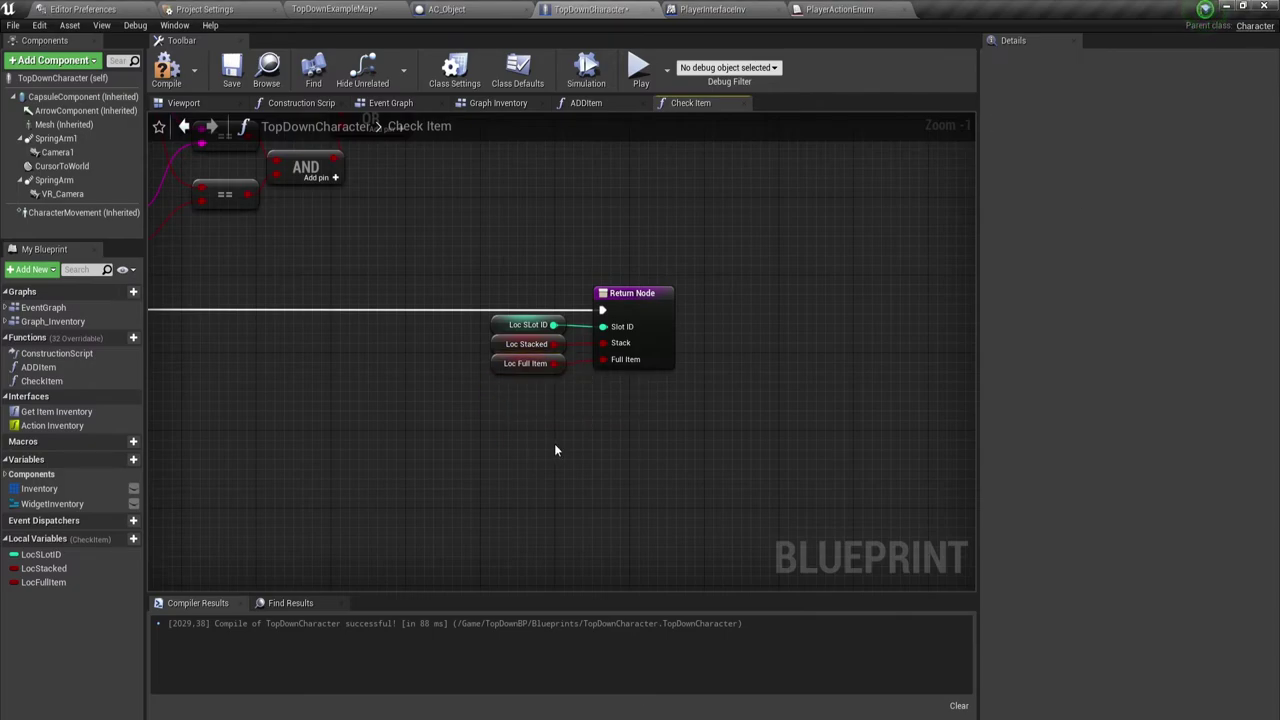
{"action": "scroll", "coordinate": [539, 445], "scroll_direction": "up", "scroll_amount": 1}
{"action": "right_click_drag", "start_coordinate": [539, 445], "coordinate": [643, 461]}
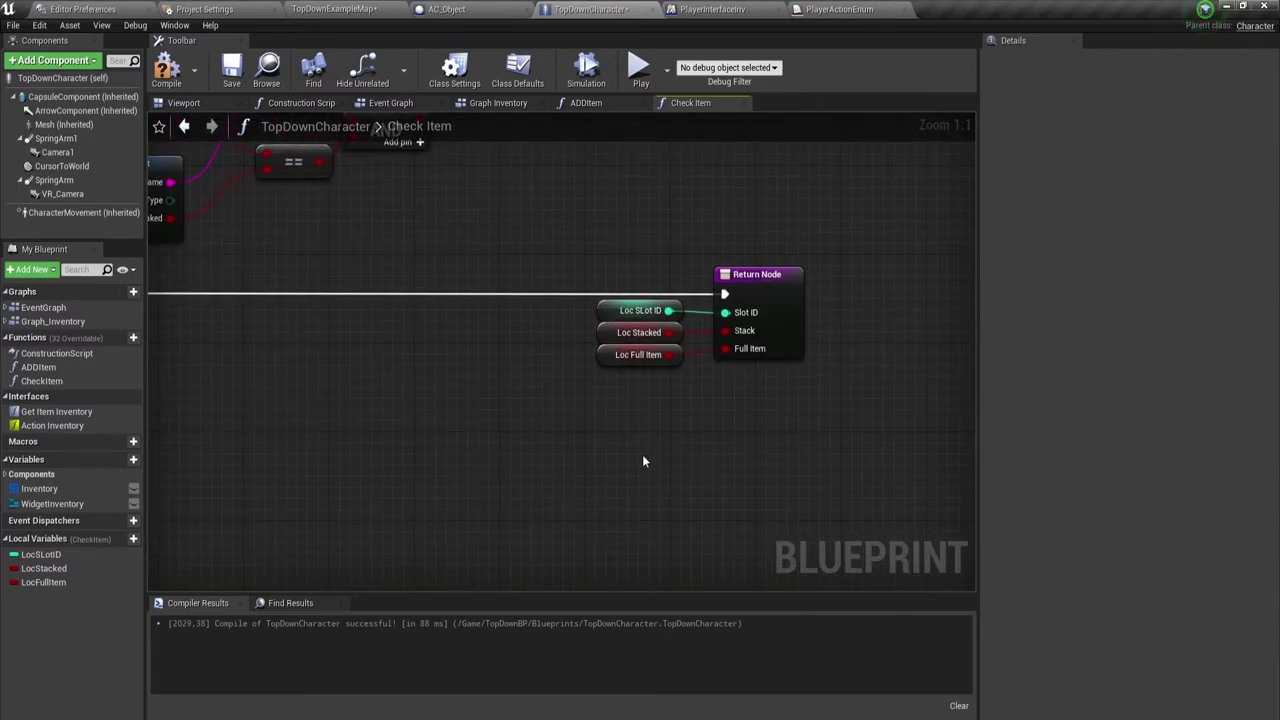
{"action": "left_click_drag", "start_coordinate": [677, 451], "coordinate": [597, 241]}
{"action": "mouse_move", "coordinate": [470, 406]}
{"action": "right_mouse_down"}
{"action": "mouse_move", "coordinate": [488, 438]}
{"action": "mouse_move", "coordinate": [592, 403]}
{"action": "right_mouse_up"}
{"action": "scroll", "coordinate": [488, 438], "scroll_direction": "down", "scroll_amount": 1}
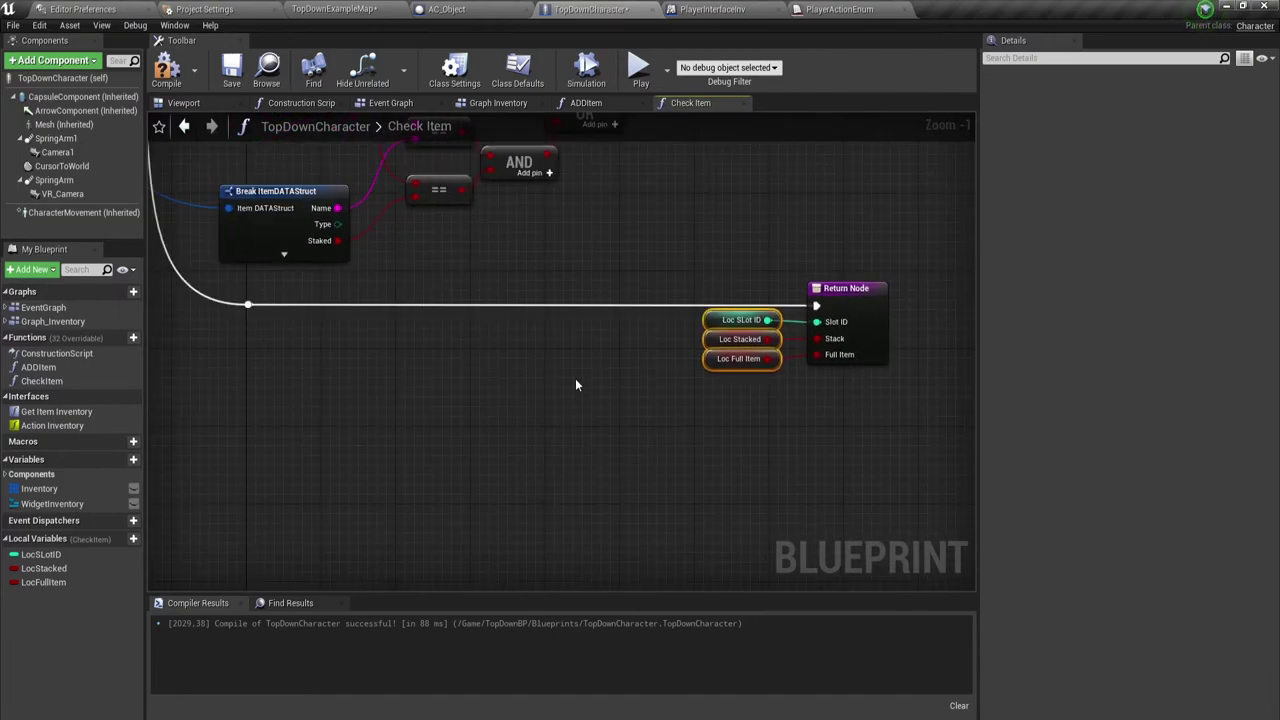
{"action": "right_click_drag", "start_coordinate": [575, 378], "coordinate": [643, 406]}
{"action": "scroll", "coordinate": [643, 406], "scroll_direction": "down", "scroll_amount": 3}
{"action": "mouse_move", "coordinate": [295, 337]}
{"action": "right_mouse_down"}
{"action": "mouse_move", "coordinate": [409, 346]}
{"action": "mouse_move", "coordinate": [396, 323]}
{"action": "right_mouse_up"}
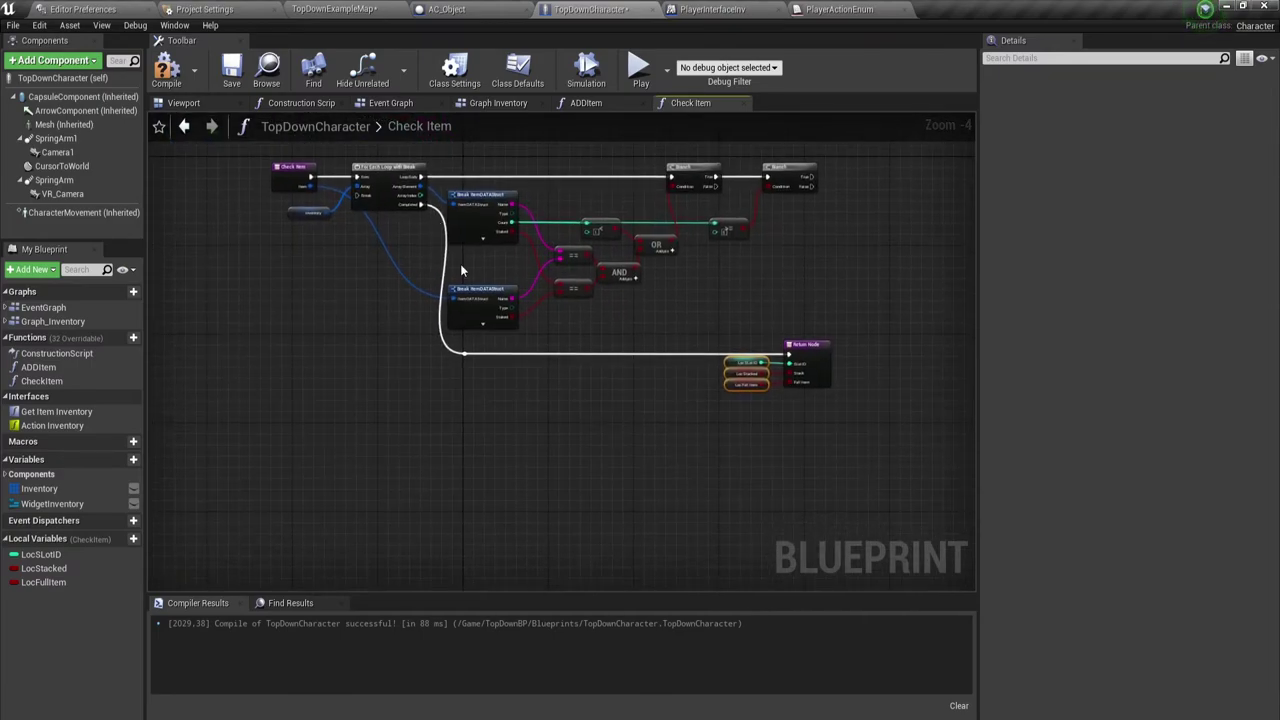
{"action": "scroll", "coordinate": [461, 270], "scroll_direction": "up", "scroll_amount": 1}
{"action": "right_click_drag", "start_coordinate": [660, 390], "coordinate": [521, 343]}
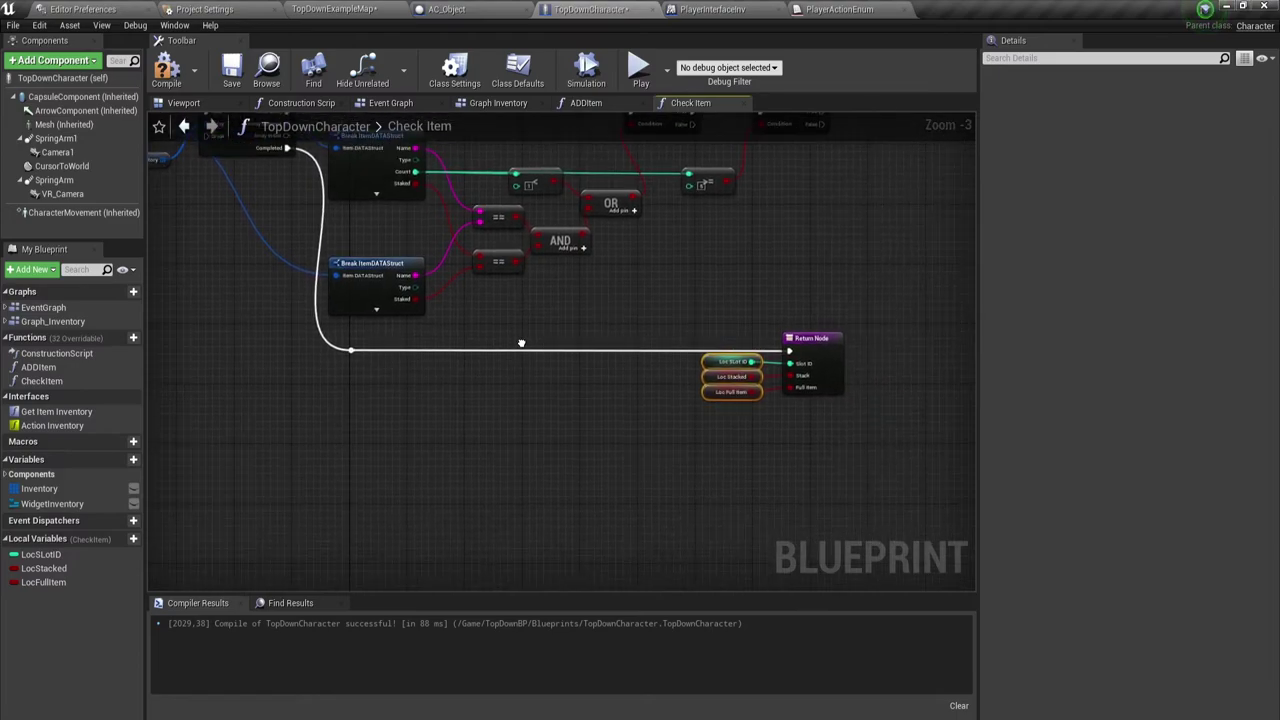
{"action": "scroll", "coordinate": [483, 341], "scroll_direction": "up", "scroll_amount": 1}
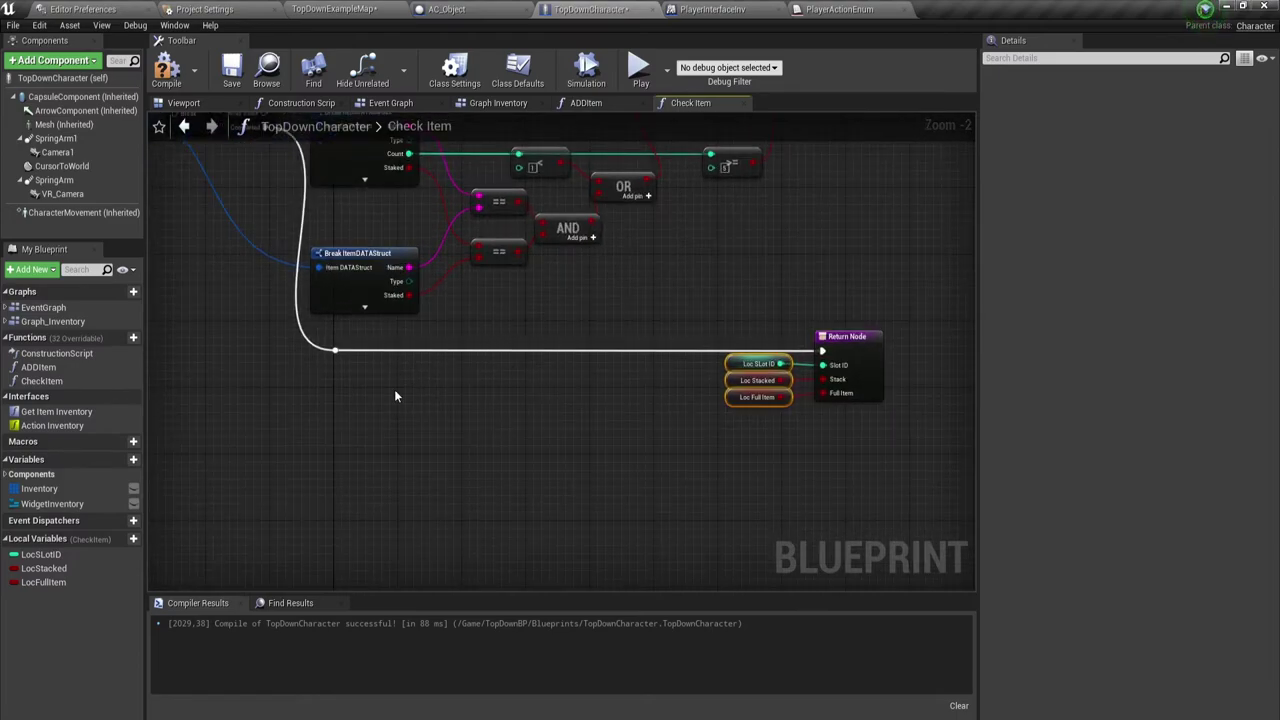
- Drop a SET Loc Full Item node onto the Completed execution wire before the Return Node
{"action": "left_click", "coordinate": [45, 583]}
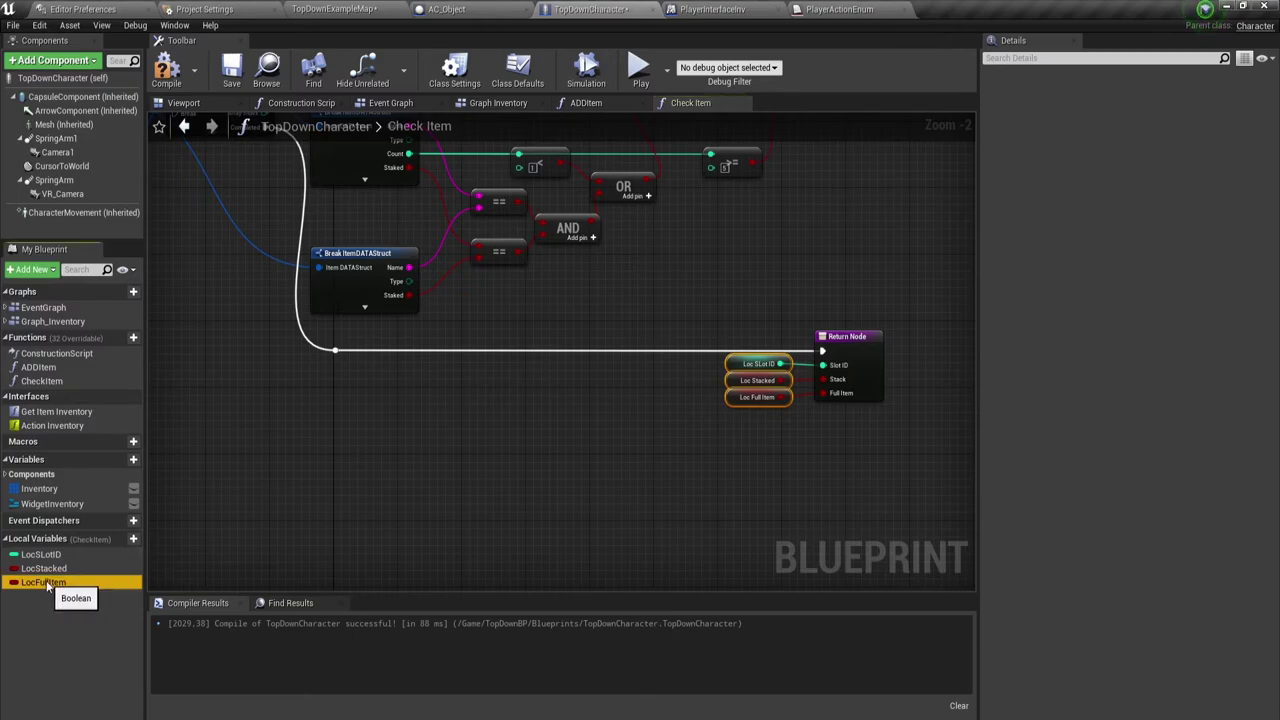
{"action": "left_click_drag", "start_coordinate": [47, 586], "coordinate": [338, 355]}
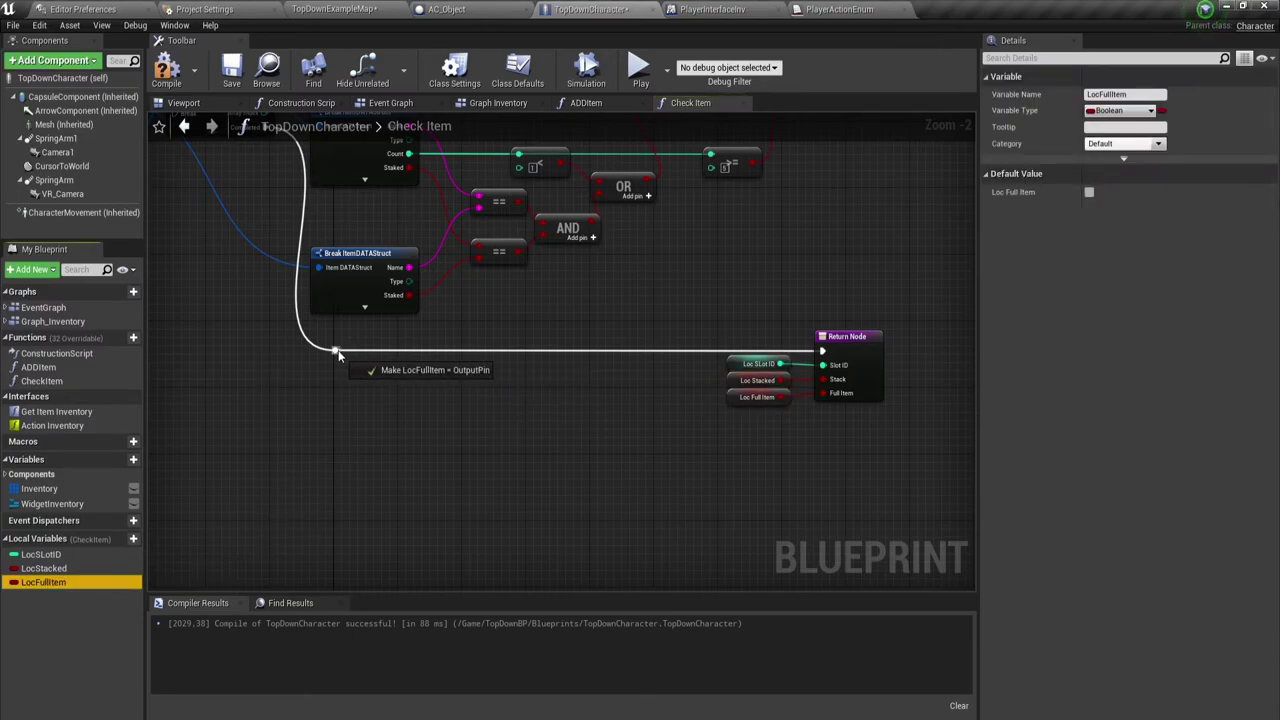
{"action": "left_click_drag", "start_coordinate": [516, 377], "coordinate": [655, 358]}
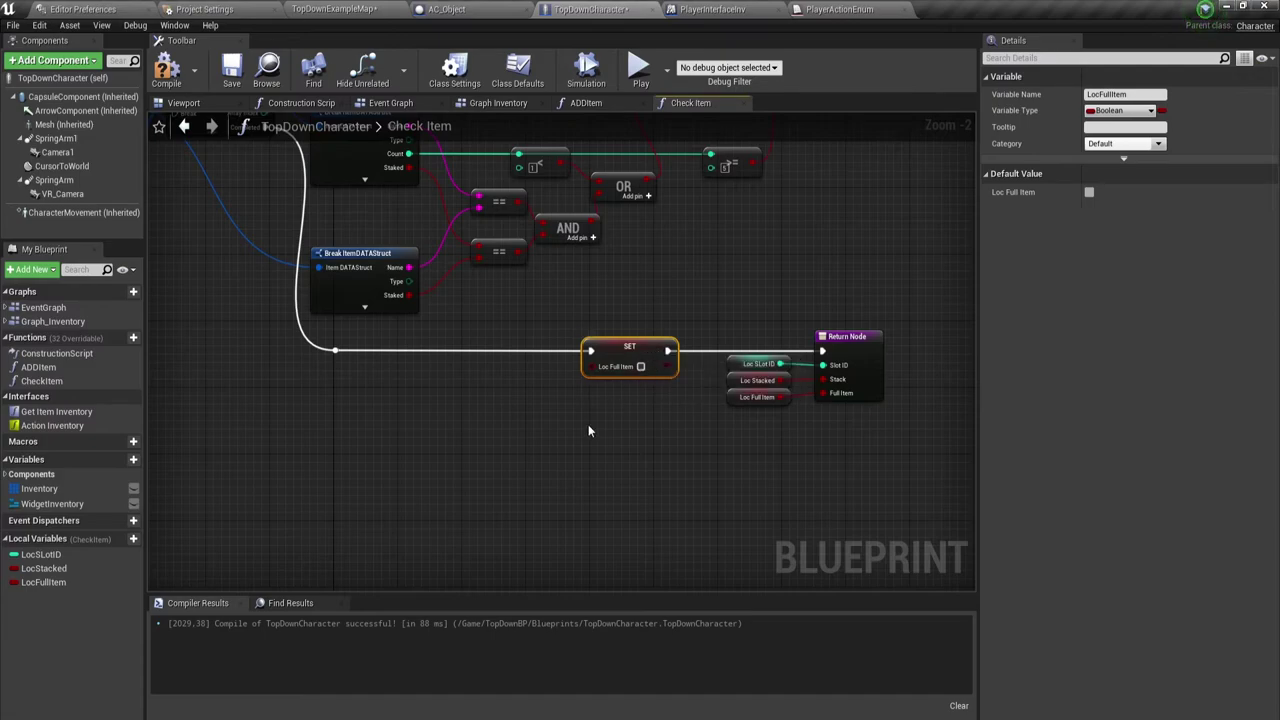
{"action": "scroll", "coordinate": [581, 431], "scroll_direction": "up", "scroll_amount": 2}
{"action": "right_click_drag", "start_coordinate": [583, 437], "coordinate": [666, 432]}
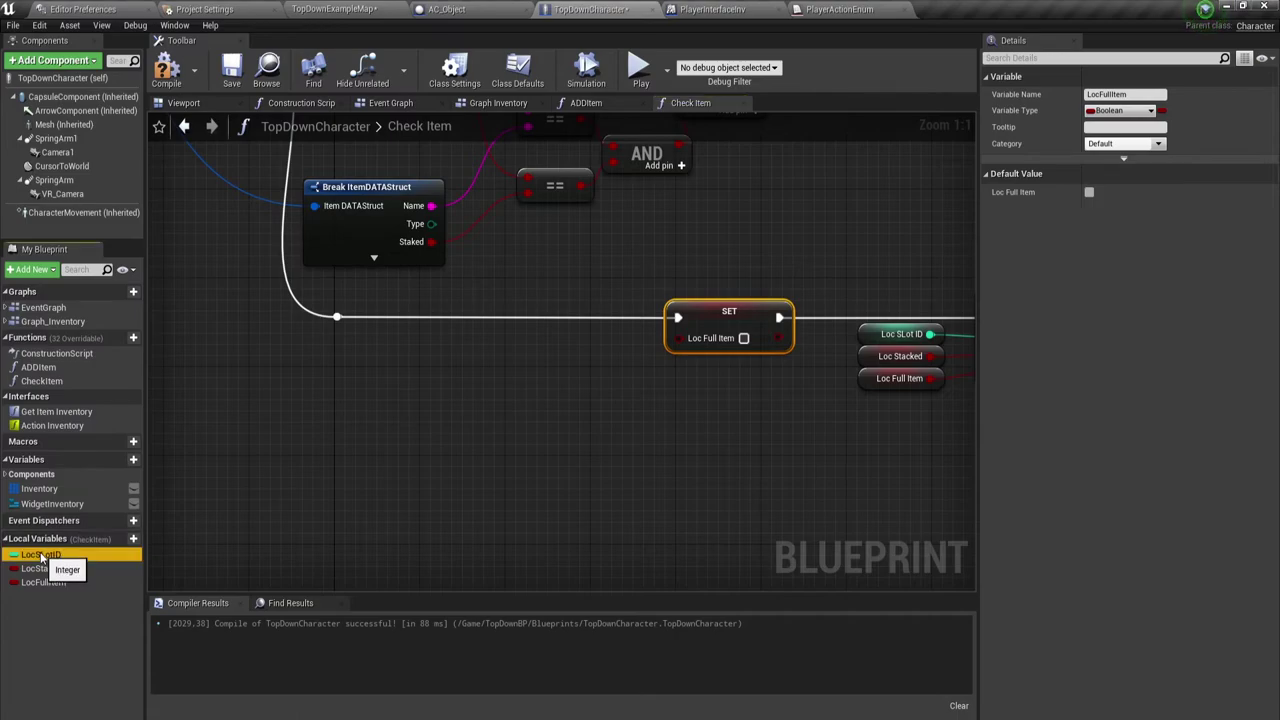
- Feed Loc Full Item from an integer == check of Loc SLot ID against -1
{"action": "mouse_move", "coordinate": [42, 557]}
{"action": "left_mouse_down"}
{"action": "mouse_move", "coordinate": [452, 378]}
{"action": "mouse_move", "coordinate": [576, 366]}
{"action": "left_mouse_up"}
{"action": "left_click", "coordinate": [486, 390]}
{"action": "type", "text": "=="}
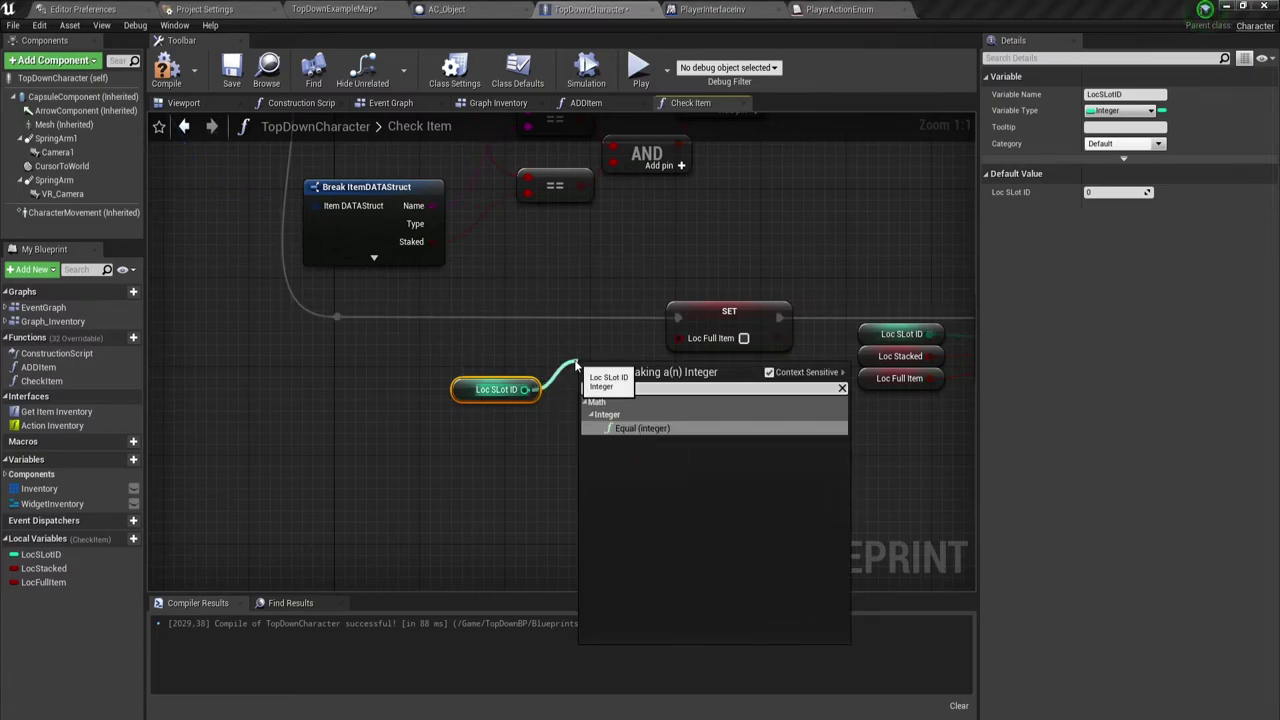
{"action": "left_click", "coordinate": [638, 436]}
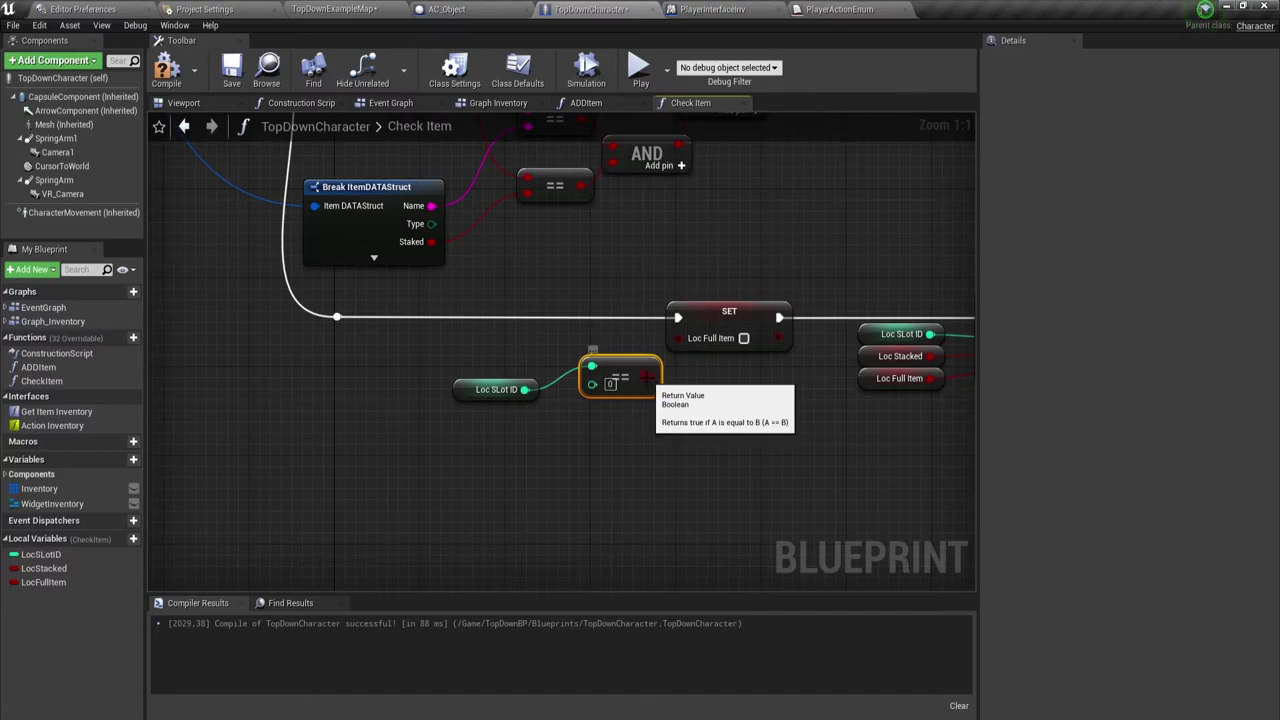
{"action": "left_click_drag", "start_coordinate": [647, 377], "coordinate": [680, 338]}
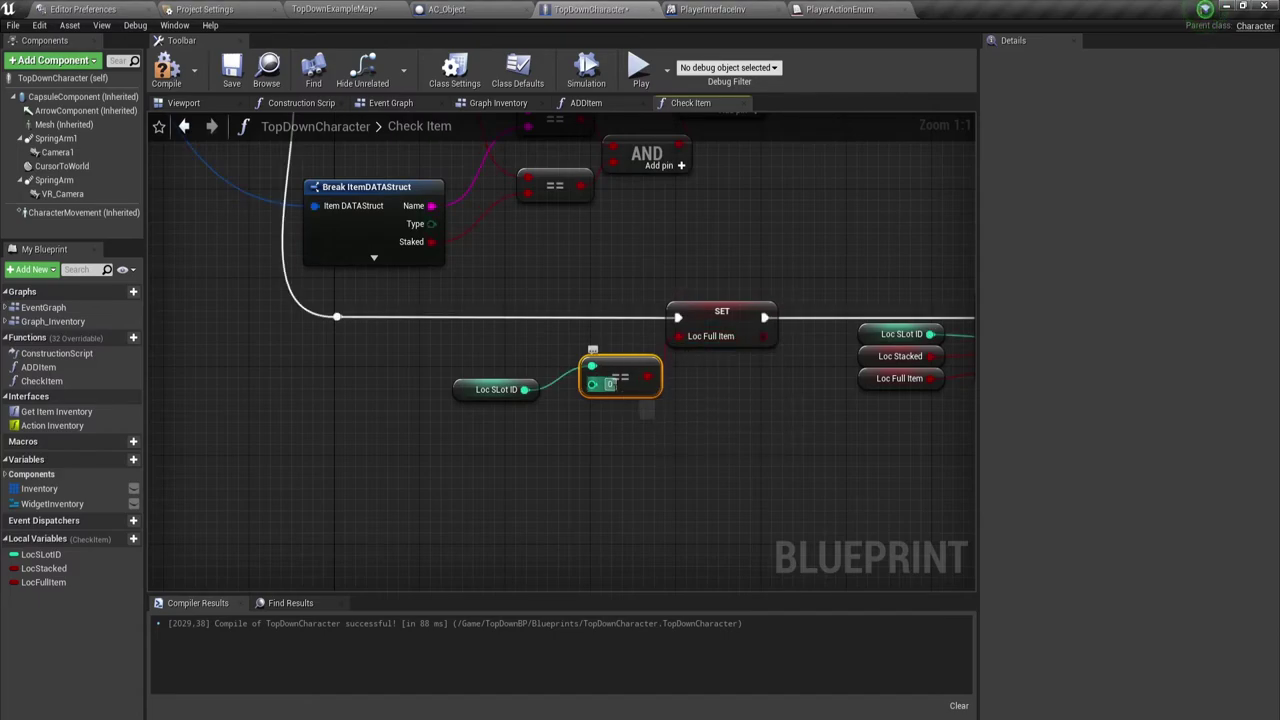
{"action": "left_click", "coordinate": [614, 387]}
{"action": "left_click_drag", "start_coordinate": [492, 388], "coordinate": [524, 366]}
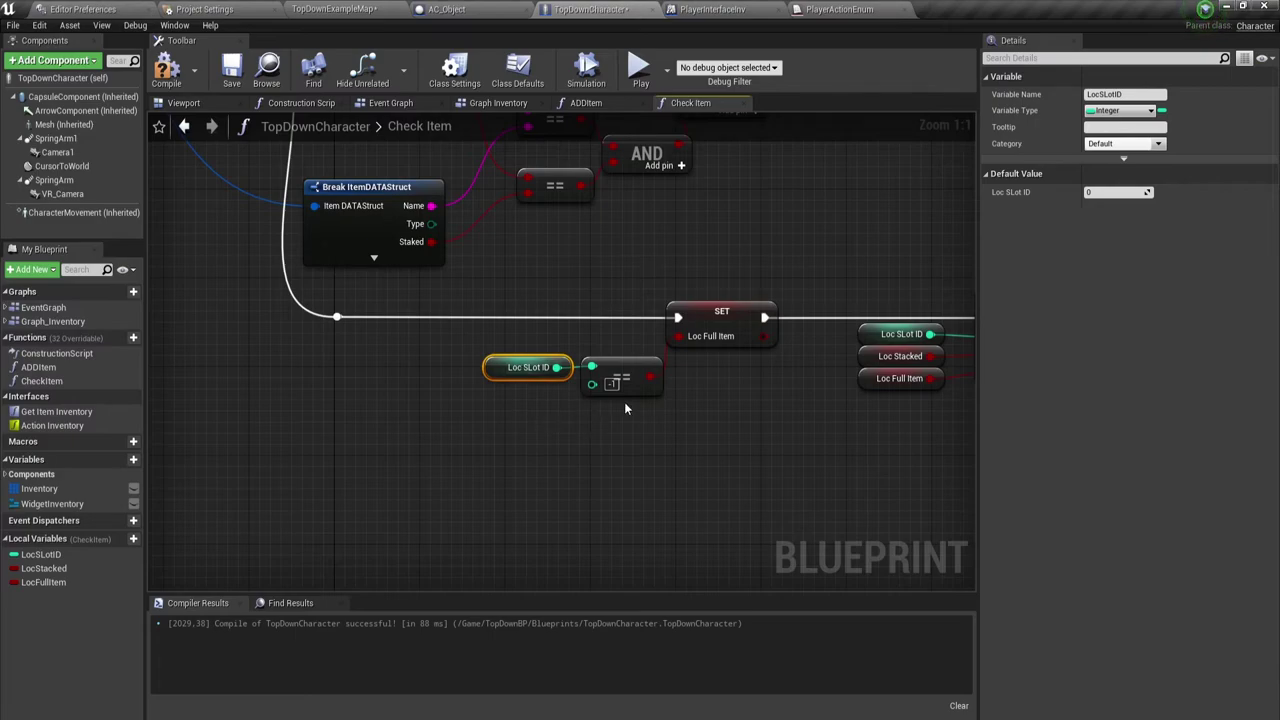
- Wire the setter's output to Full Item via a reroute and delete the leftover getter
{"action": "right_click_drag", "start_coordinate": [708, 436], "coordinate": [628, 437]}
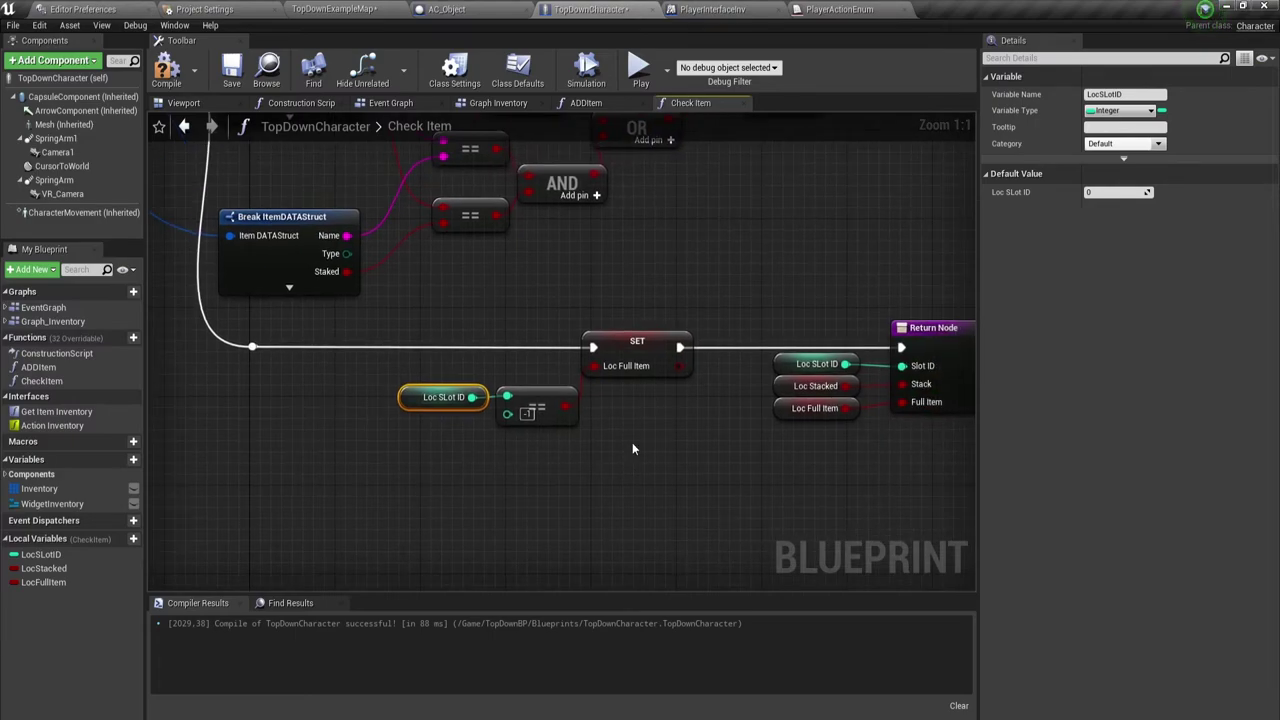
{"action": "left_click", "coordinate": [628, 437]}
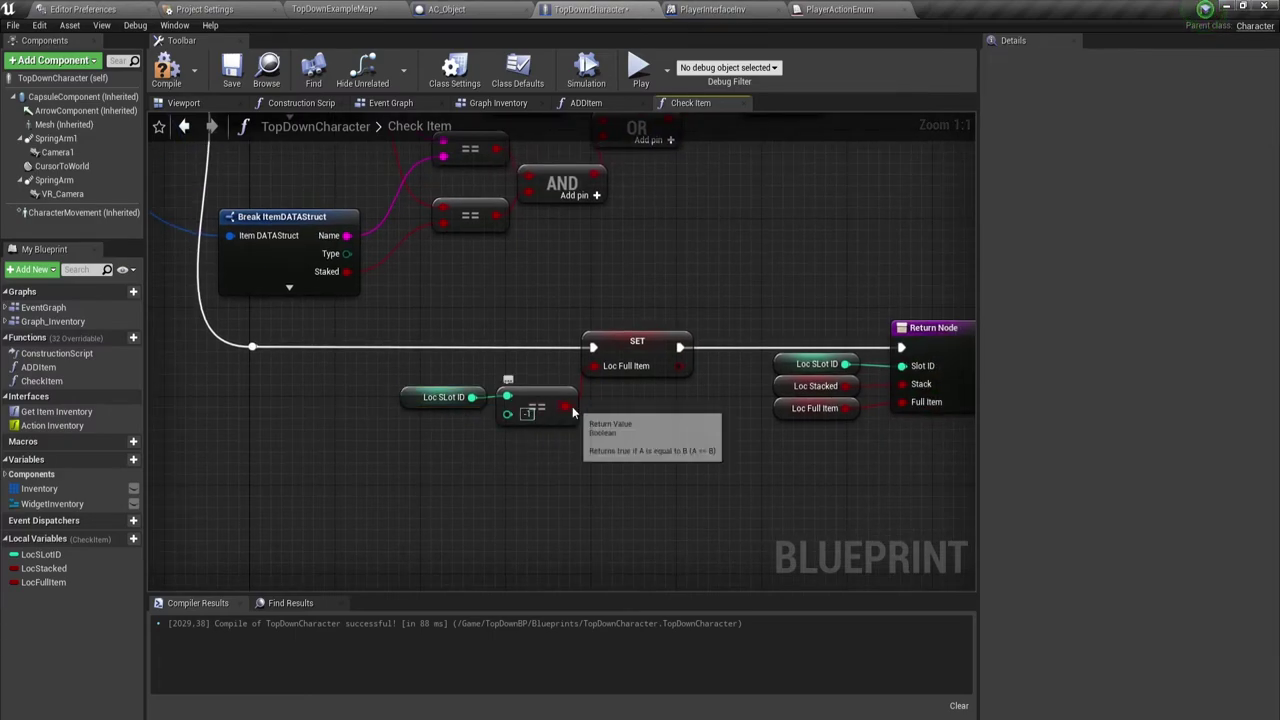
{"action": "left_click_drag", "start_coordinate": [590, 296], "coordinate": [691, 383]}
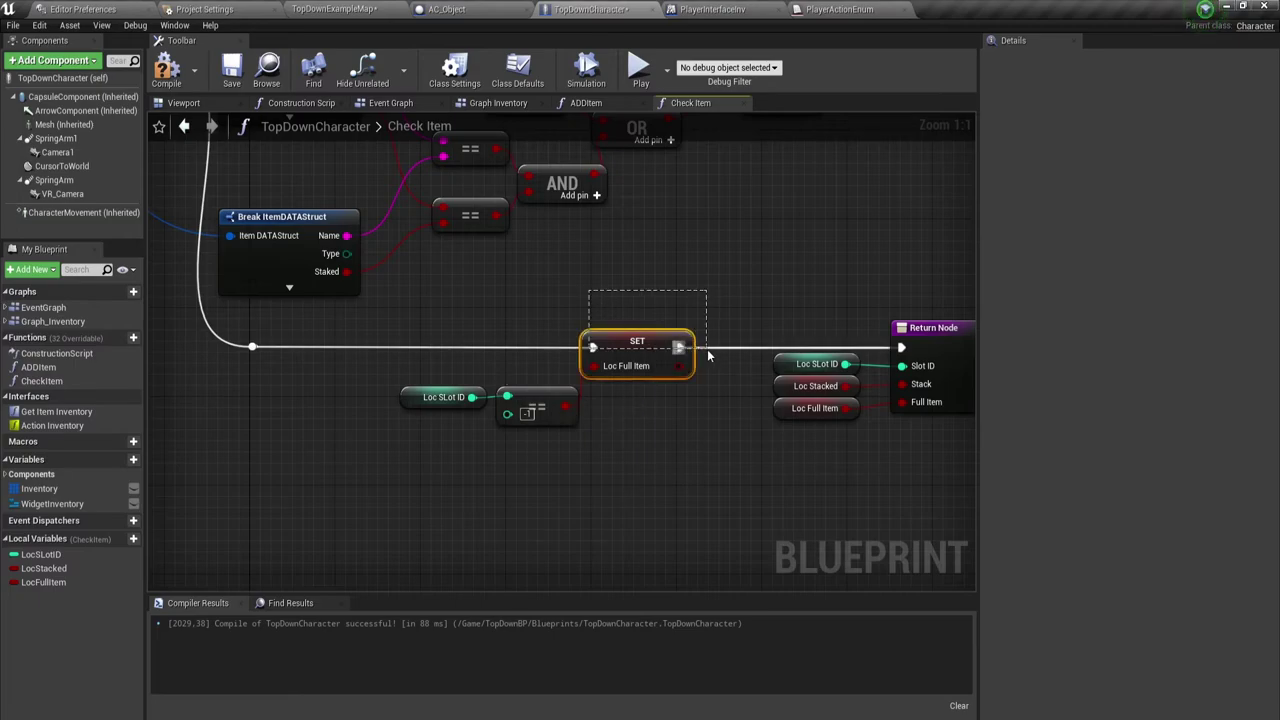
{"action": "left_click", "coordinate": [673, 430]}
{"action": "right_click_drag", "start_coordinate": [674, 429], "coordinate": [641, 414]}
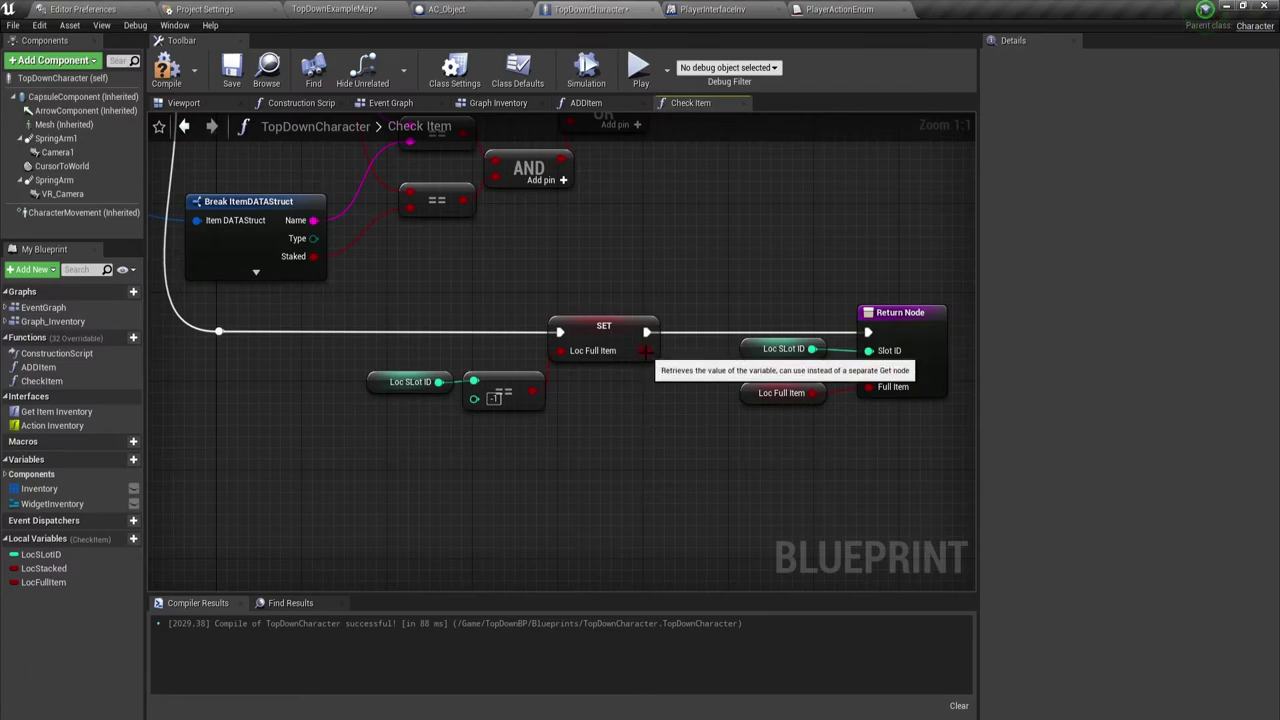
{"action": "left_click_drag", "start_coordinate": [649, 350], "coordinate": [870, 393]}
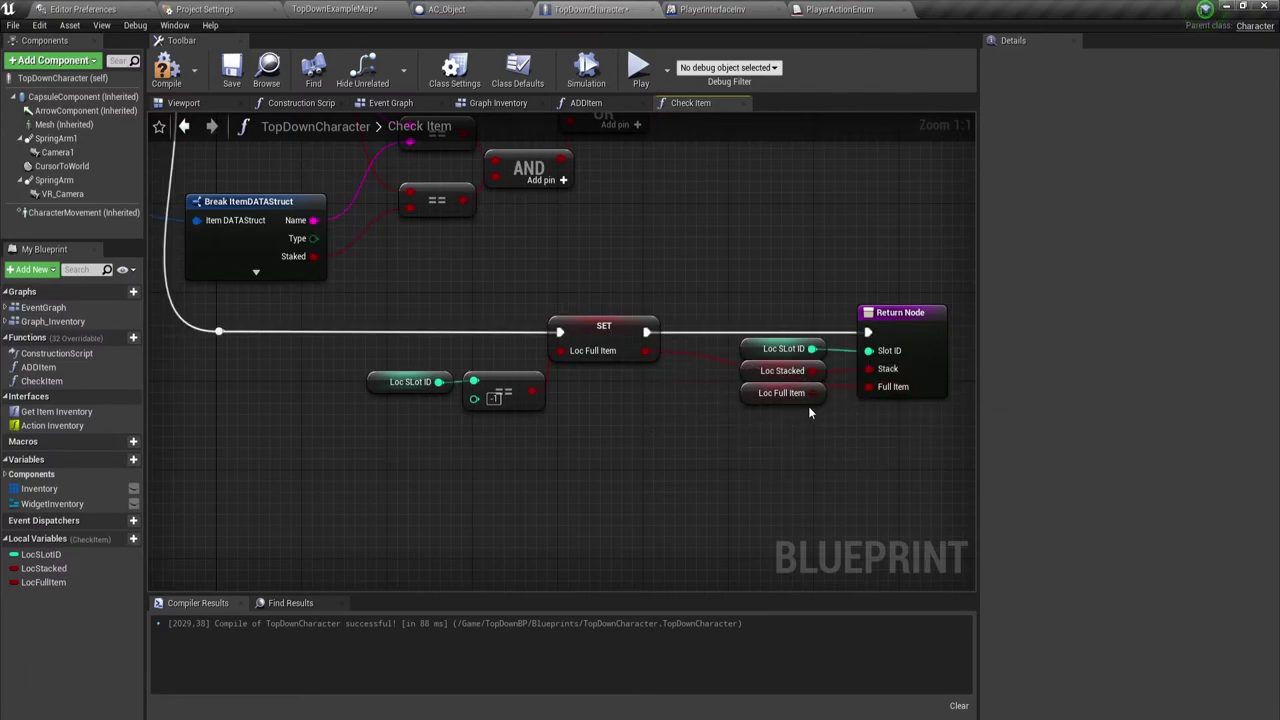
{"action": "left_click", "coordinate": [766, 395]}
{"action": "key", "text": "Delete"}
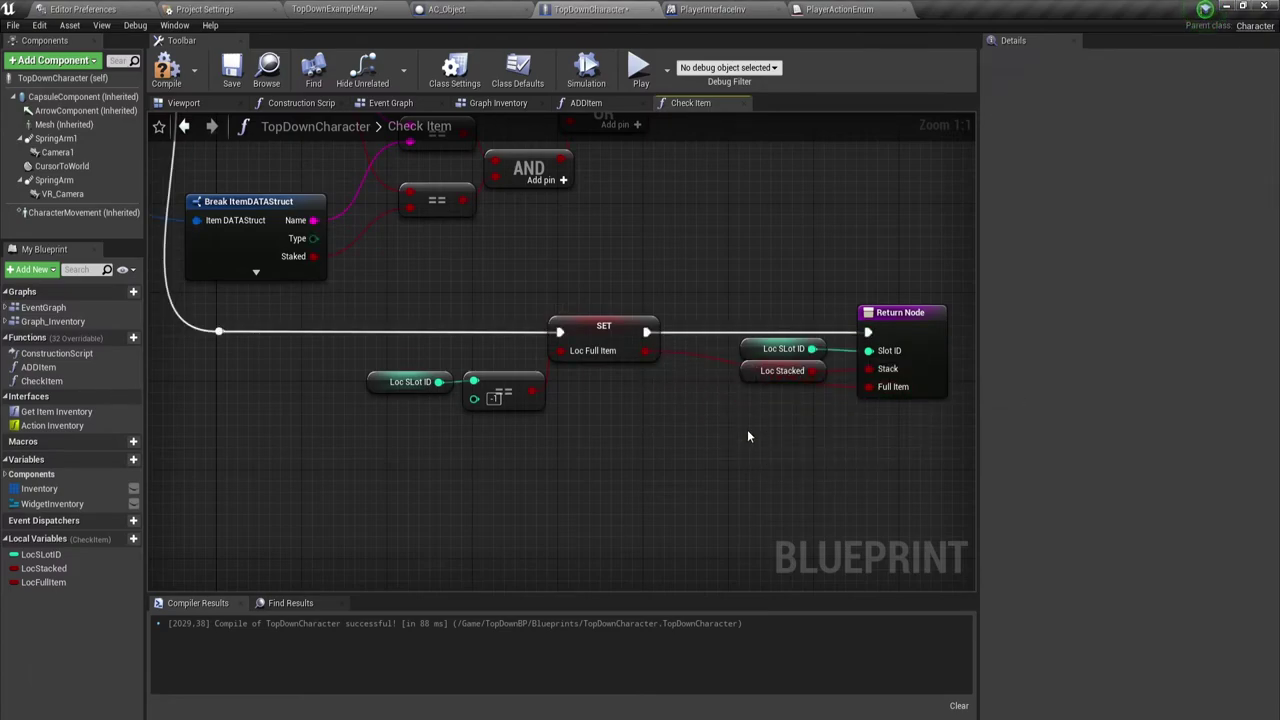
{"action": "mouse_move", "coordinate": [635, 268]}
{"action": "right_mouse_down"}
{"action": "mouse_move", "coordinate": [536, 381]}
{"action": "mouse_move", "coordinate": [506, 380]}
{"action": "right_mouse_up"}
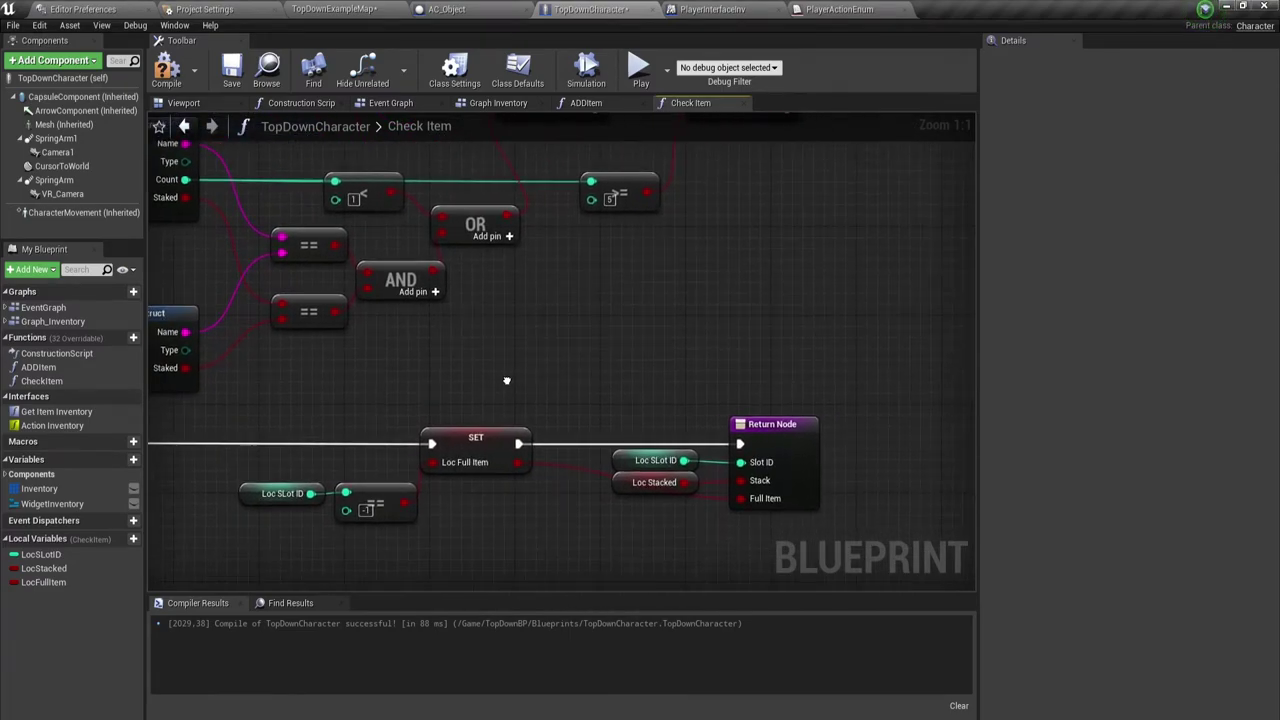
{"action": "double_click", "coordinate": [585, 468]}
- Create a SET Loc Stacked node on the second Branch's False output
{"action": "left_click", "coordinate": [717, 549]}
{"action": "right_click_drag", "start_coordinate": [697, 246], "coordinate": [683, 402]}
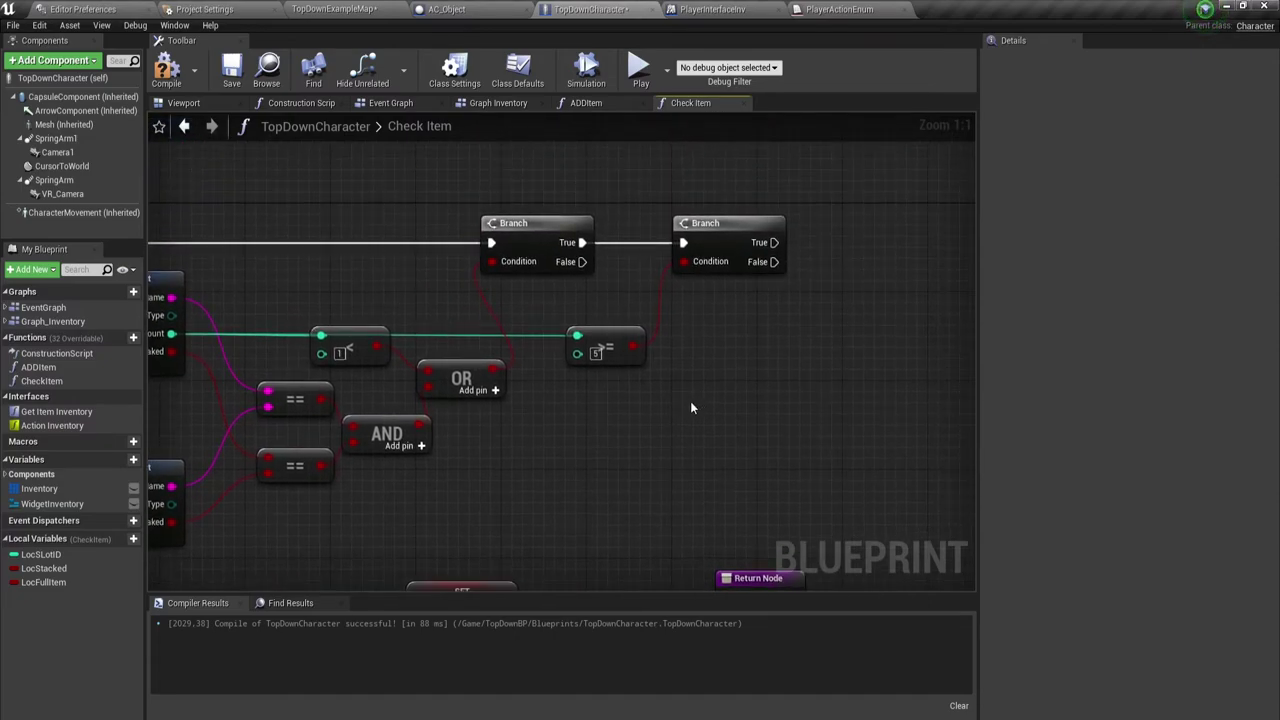
{"action": "mouse_move", "coordinate": [730, 388]}
{"action": "right_mouse_down"}
{"action": "mouse_move", "coordinate": [679, 313]}
{"action": "mouse_move", "coordinate": [519, 368]}
{"action": "right_mouse_up"}
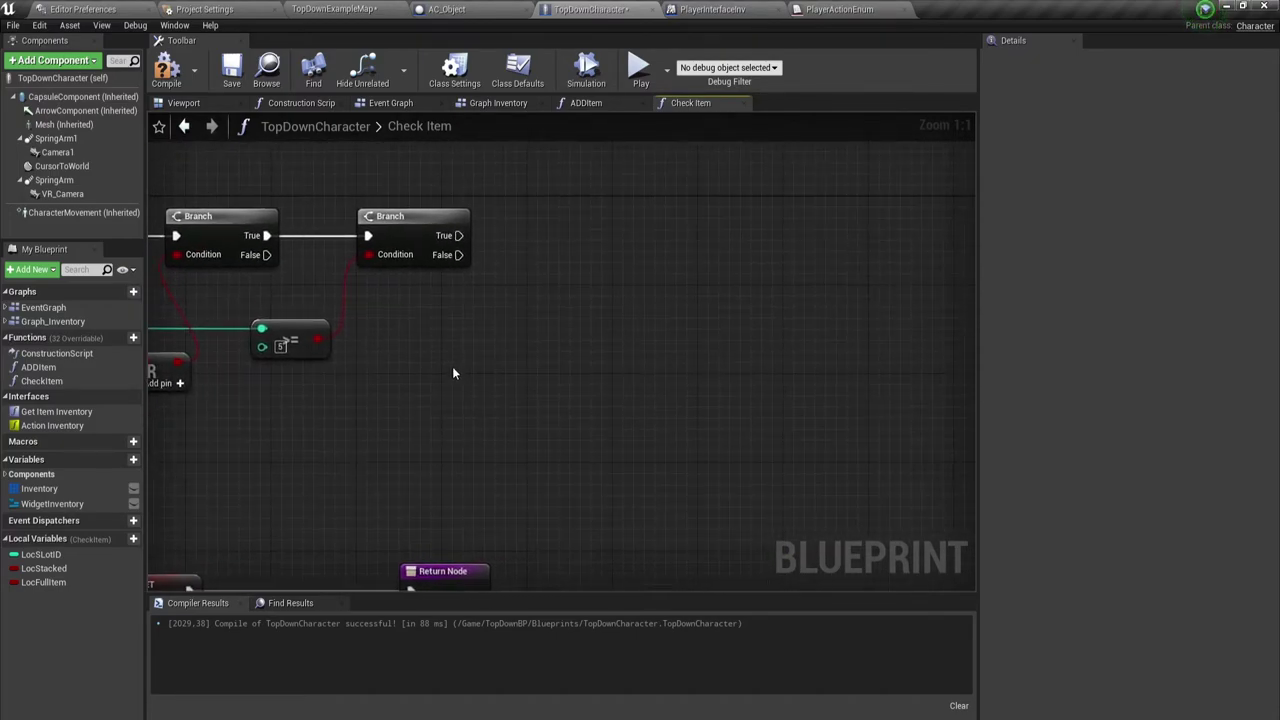
{"action": "left_click_drag", "start_coordinate": [50, 569], "coordinate": [509, 245]}
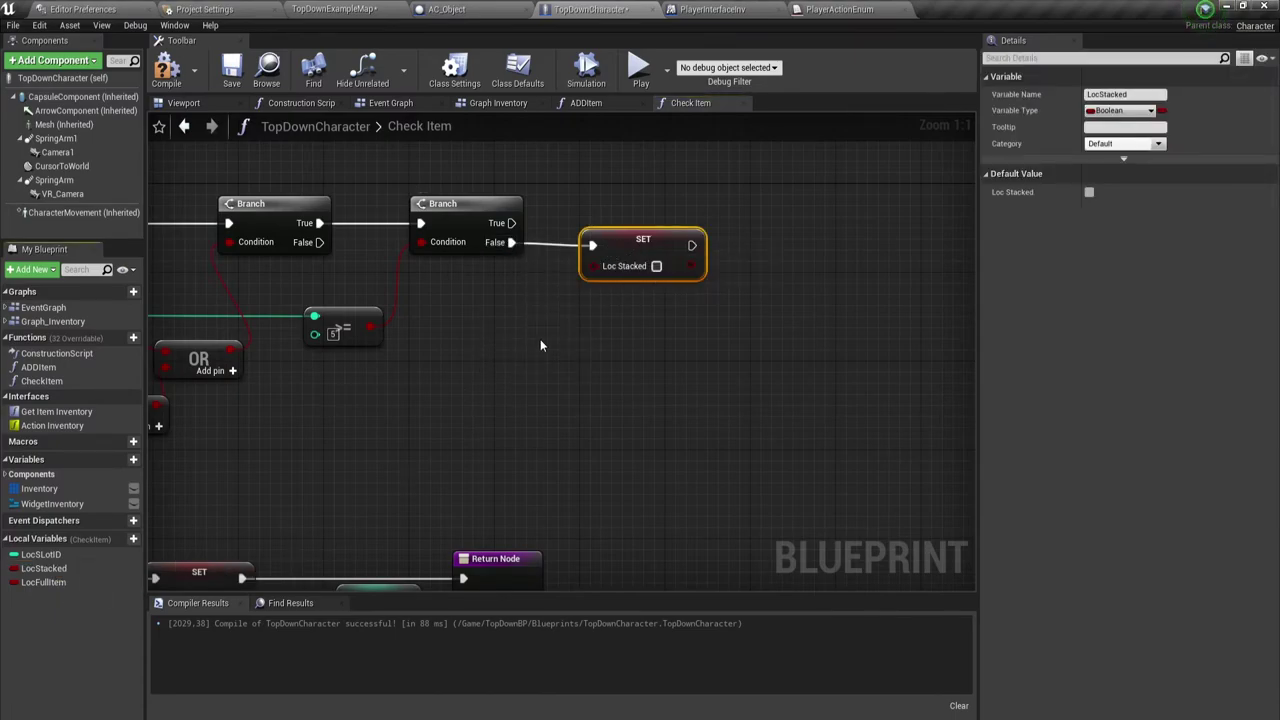
- Connect the AND result to Loc Stacked through a reroute point
{"action": "scroll", "coordinate": [570, 350], "scroll_direction": "down", "scroll_amount": 1}
{"action": "scroll", "coordinate": [598, 363], "scroll_direction": "down", "scroll_amount": 1}
{"action": "right_click_drag", "start_coordinate": [521, 401], "coordinate": [663, 388]}
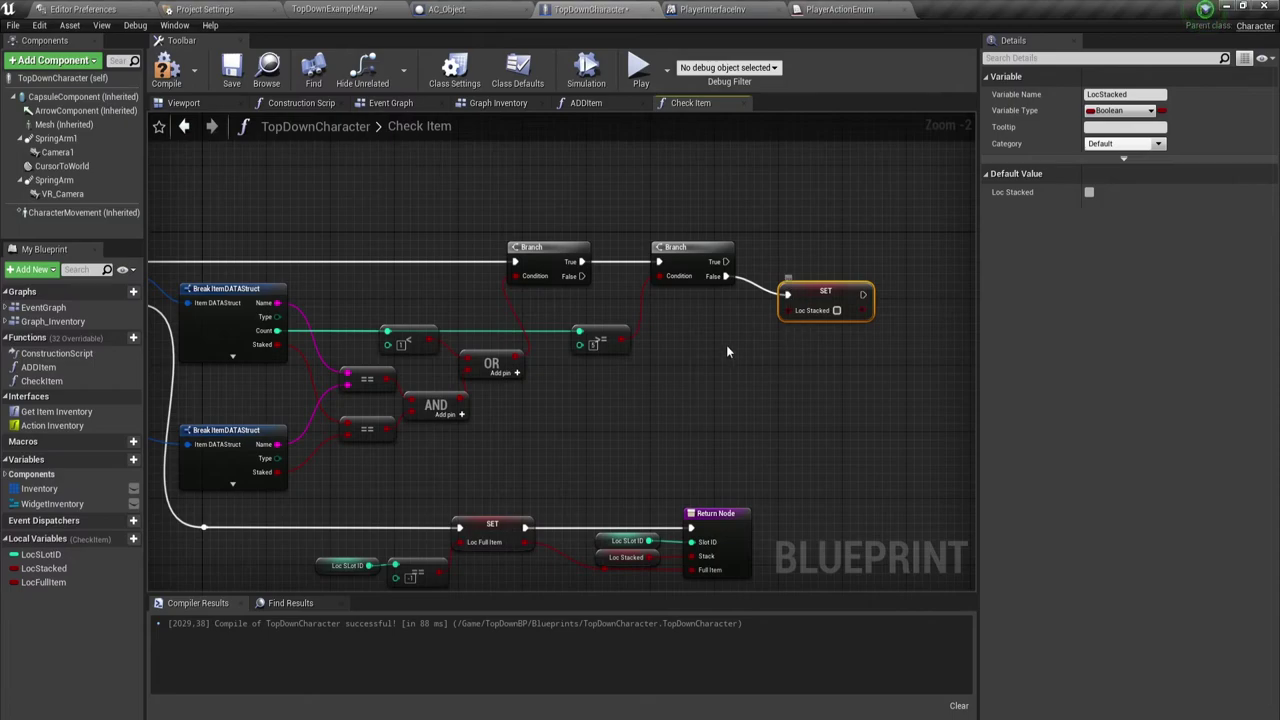
{"action": "left_click_drag", "start_coordinate": [460, 404], "coordinate": [459, 404]}
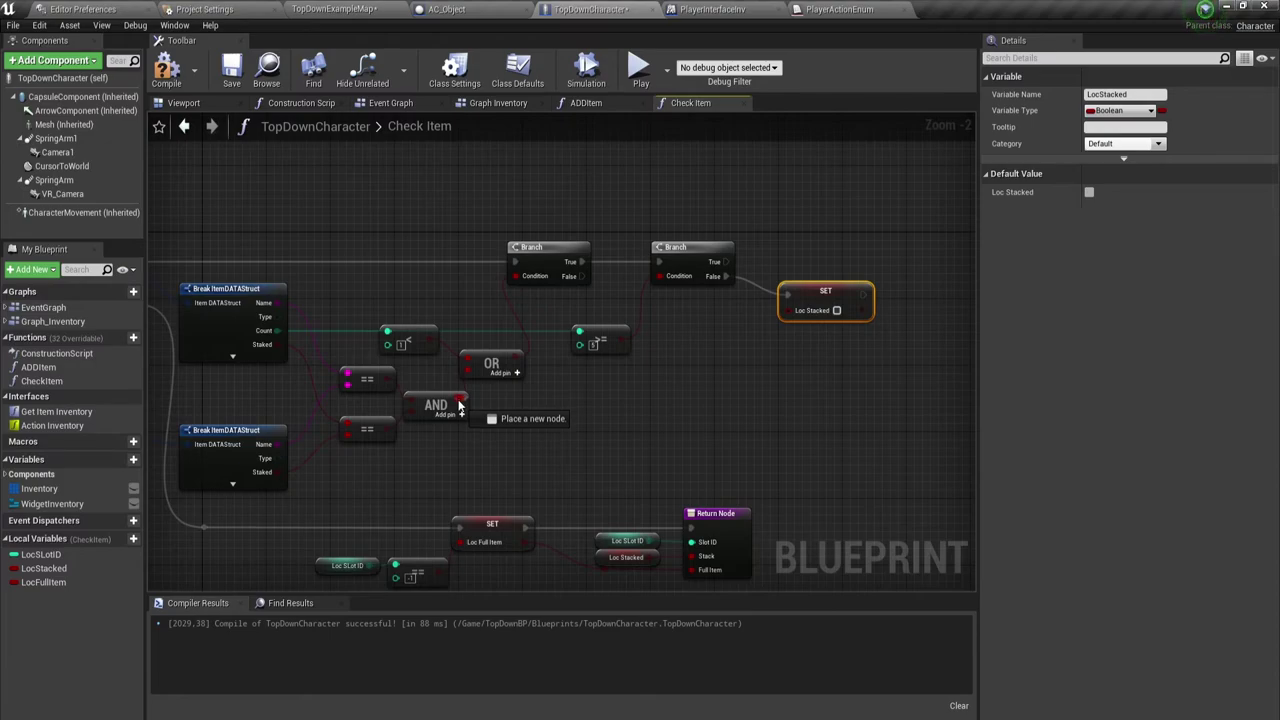
{"action": "left_click_drag", "start_coordinate": [460, 404], "coordinate": [788, 310]}
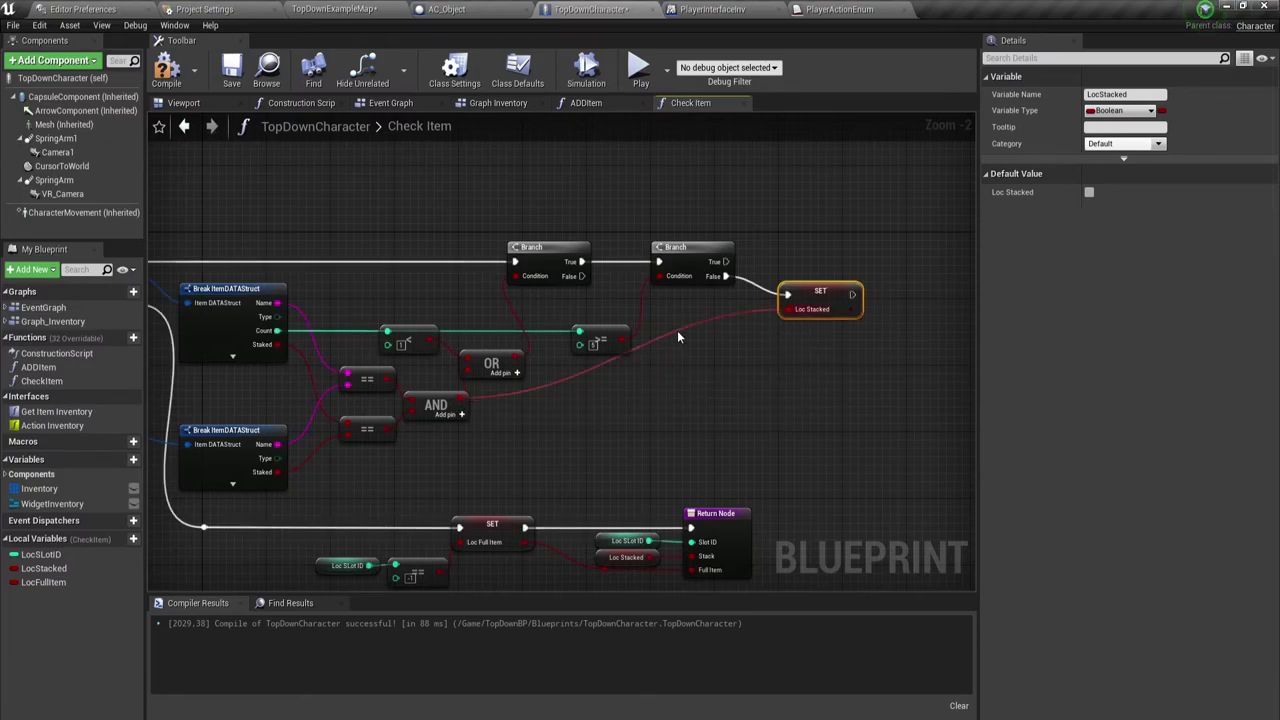
{"action": "double_click", "coordinate": [677, 330]}
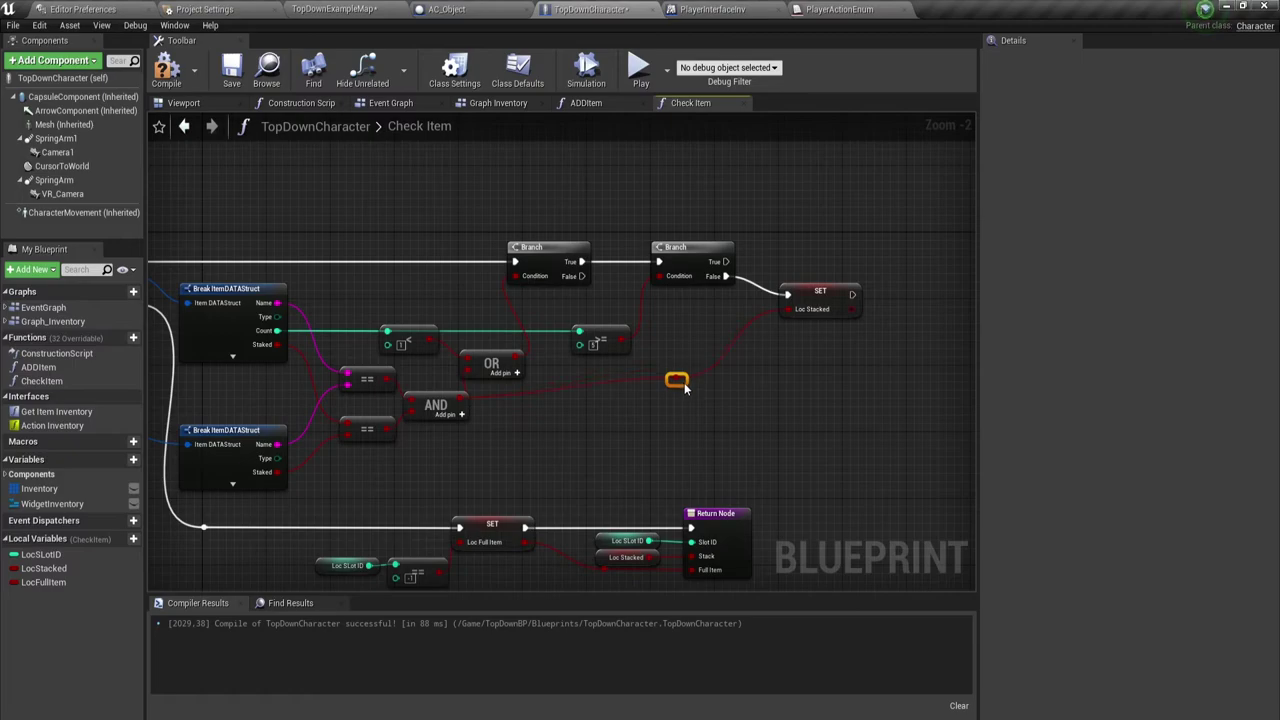
{"action": "left_click_drag", "start_coordinate": [689, 395], "coordinate": [689, 403]}
{"action": "right_click_drag", "start_coordinate": [536, 448], "coordinate": [584, 412]}
{"action": "left_click_drag", "start_coordinate": [377, 447], "coordinate": [470, 351]}
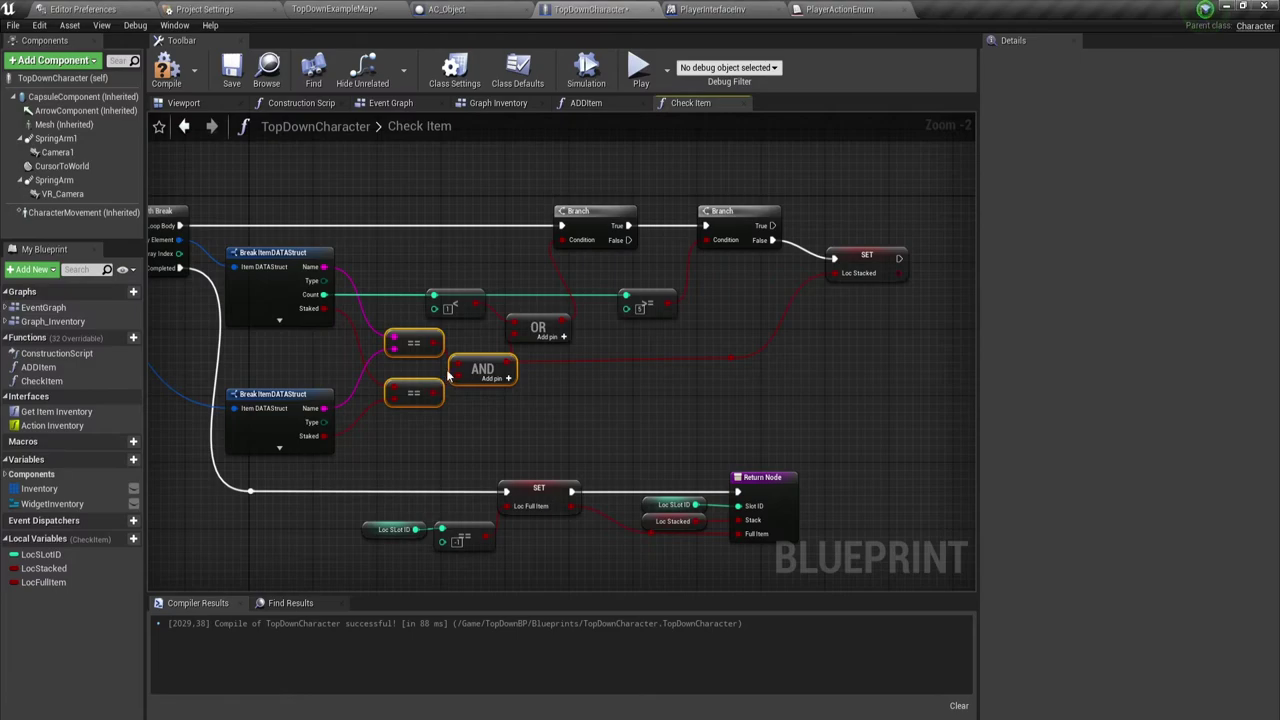
- Wire SET Loc Stacked's exec output to the loop's Break, routed over the top through two reroute points
{"action": "mouse_move", "coordinate": [894, 314]}
{"action": "right_mouse_down"}
{"action": "mouse_move", "coordinate": [682, 338]}
{"action": "mouse_move", "coordinate": [780, 393]}
{"action": "right_mouse_up"}
{"action": "scroll", "coordinate": [780, 393], "scroll_direction": "down", "scroll_amount": 1}
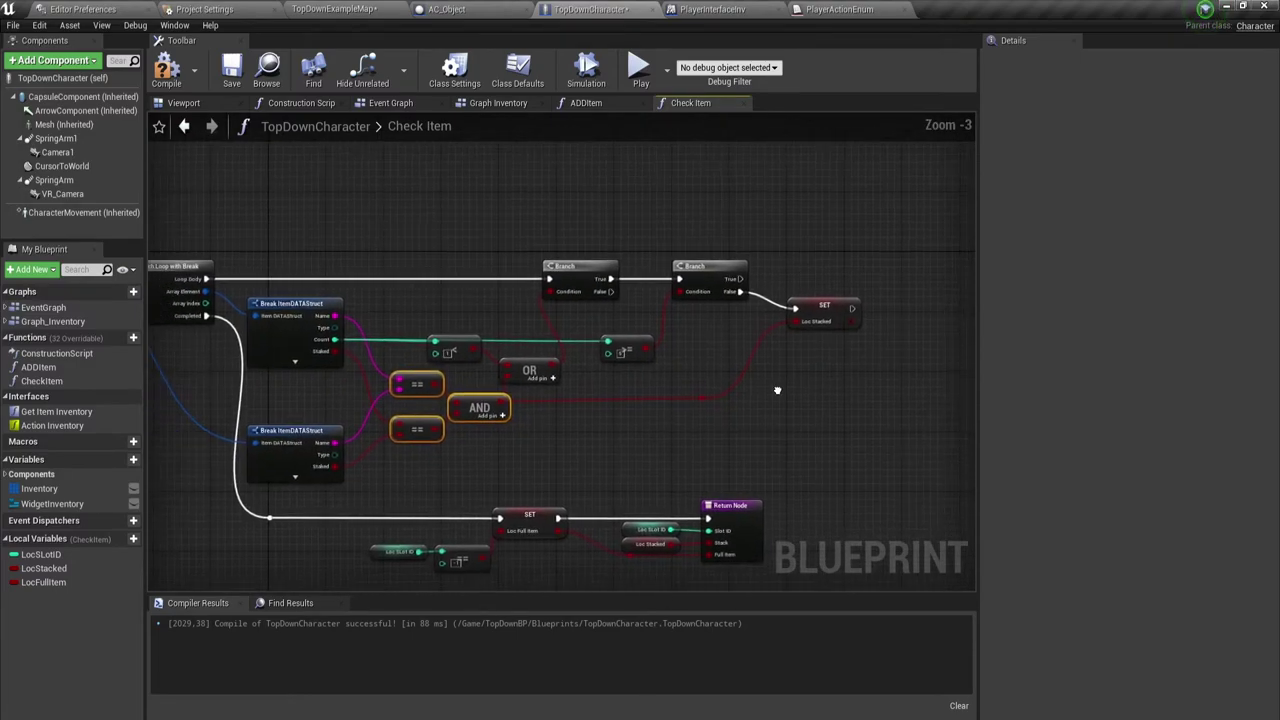
{"action": "right_click_drag", "start_coordinate": [677, 395], "coordinate": [741, 355]}
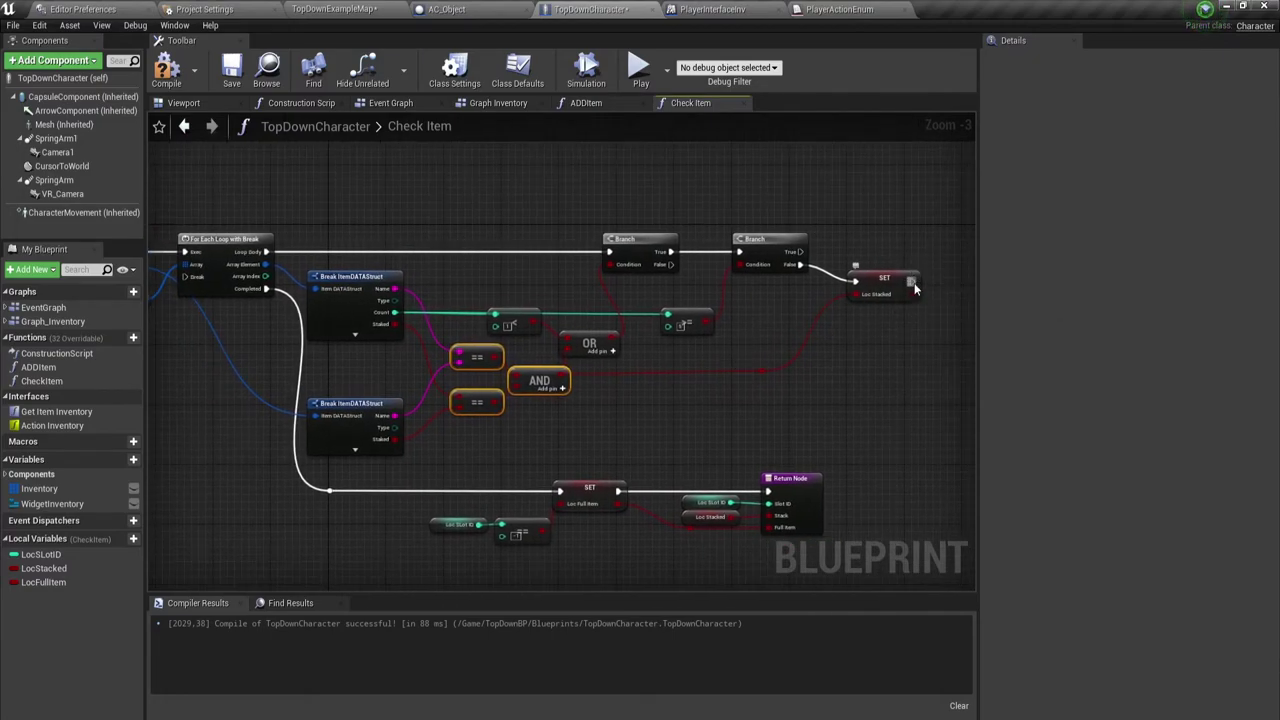
{"action": "mouse_move", "coordinate": [912, 281]}
{"action": "left_mouse_down"}
{"action": "mouse_move", "coordinate": [250, 212]}
{"action": "mouse_move", "coordinate": [182, 276]}
{"action": "left_mouse_up"}
{"action": "double_click", "coordinate": [432, 280]}
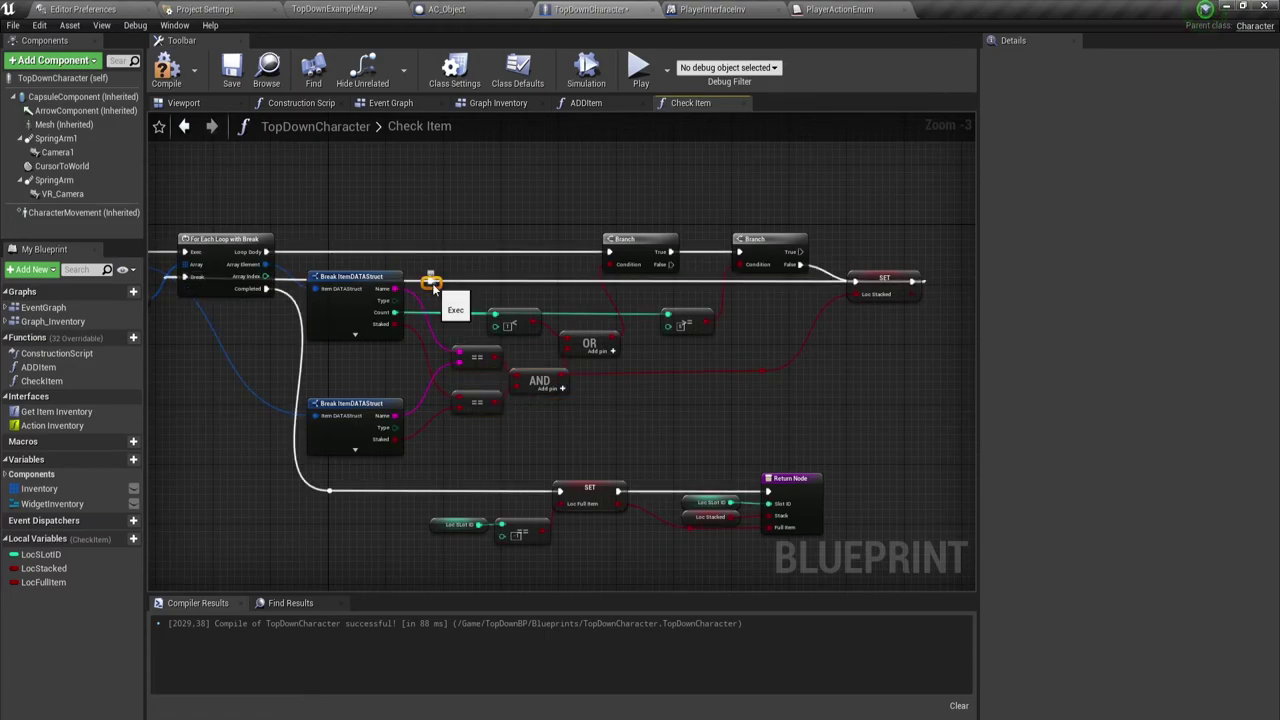
{"action": "mouse_move", "coordinate": [428, 279]}
{"action": "left_mouse_down"}
{"action": "mouse_move", "coordinate": [293, 189]}
{"action": "mouse_move", "coordinate": [212, 199]}
{"action": "left_mouse_up"}
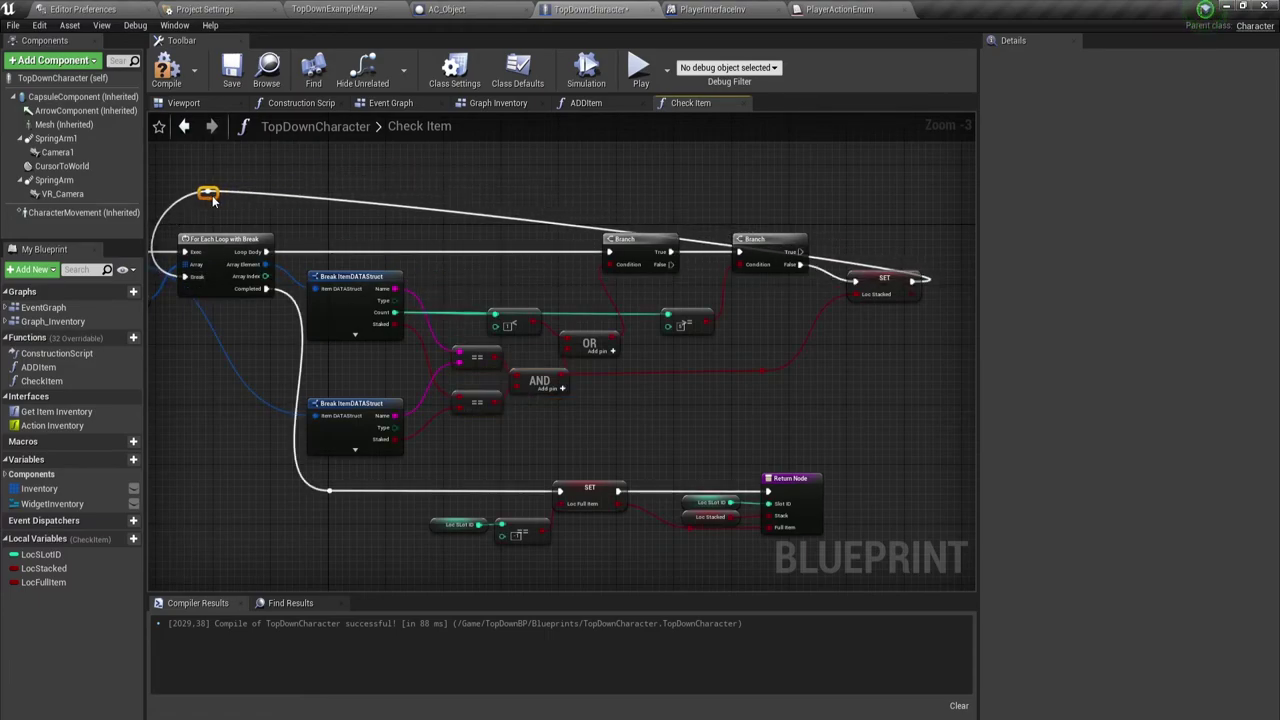
{"action": "double_click", "coordinate": [537, 222]}
{"action": "mouse_move", "coordinate": [537, 222]}
{"action": "left_mouse_down"}
{"action": "mouse_move", "coordinate": [934, 203]}
{"action": "mouse_move", "coordinate": [916, 205]}
{"action": "left_mouse_up"}
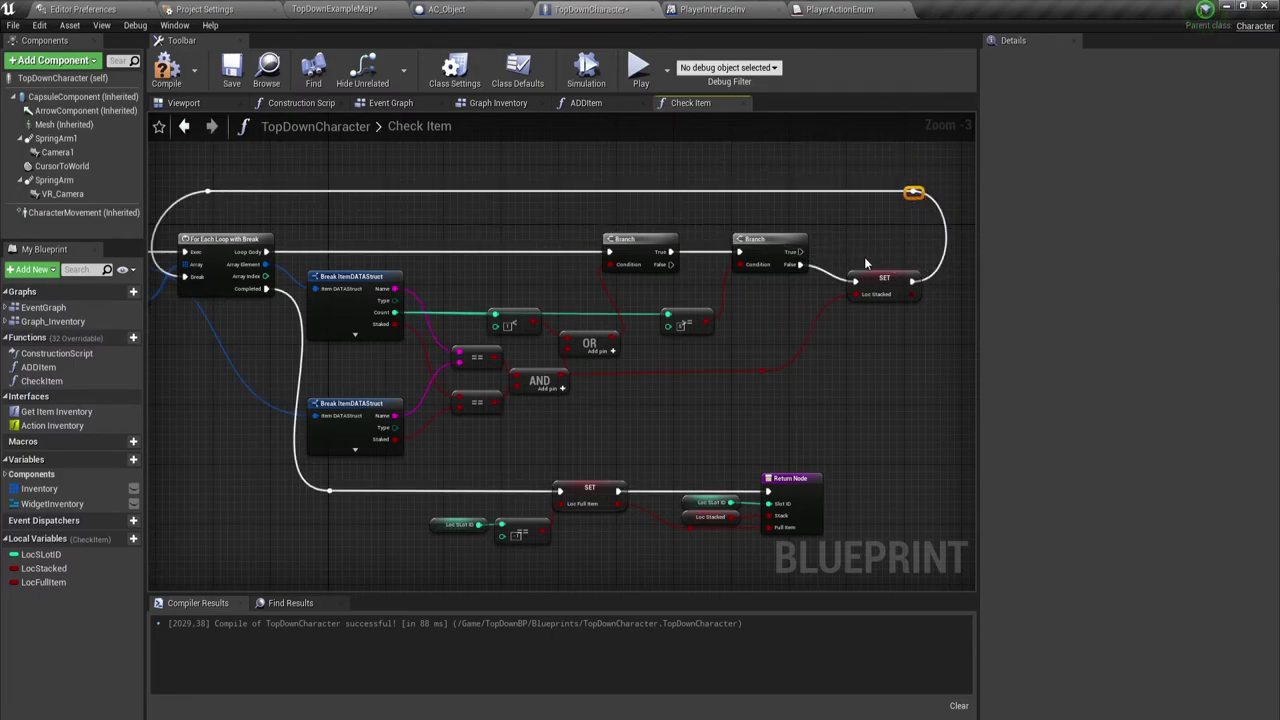
- Select the not-equal comparison node, starting and cancelling a wire from the second Branch's True output
{"action": "left_click_drag", "start_coordinate": [660, 348], "coordinate": [720, 295]}
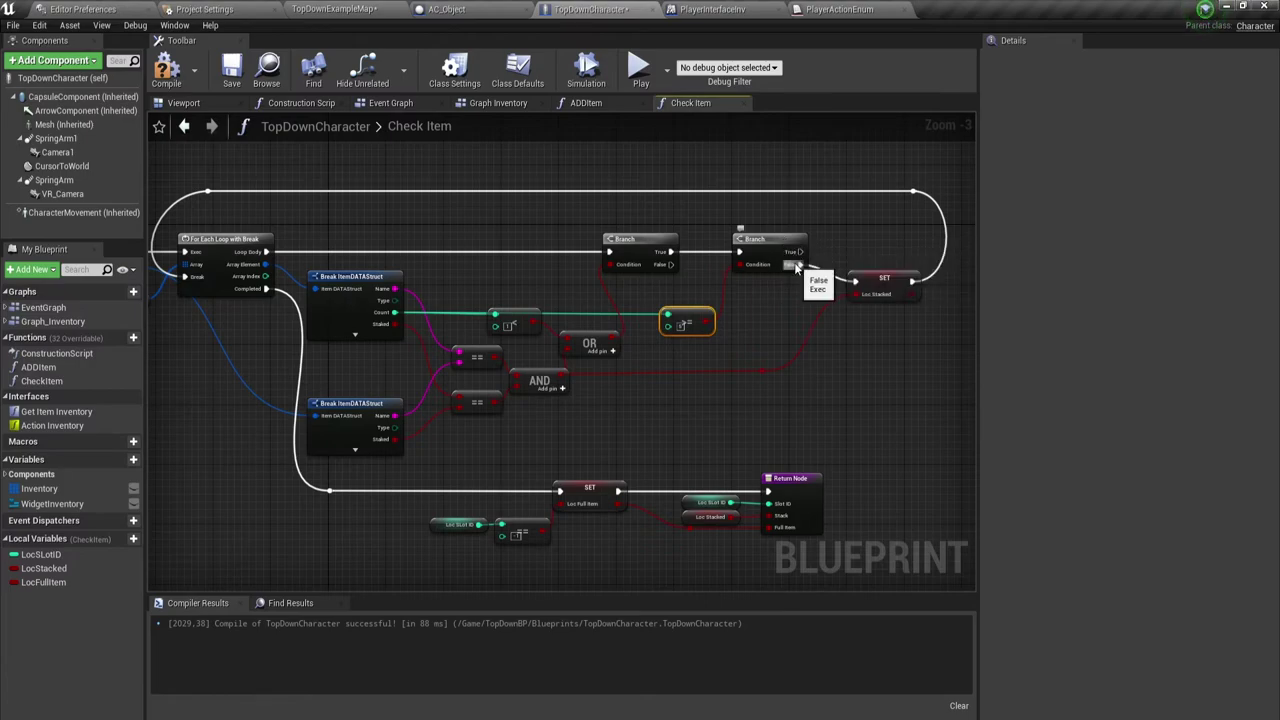
{"action": "left_click_drag", "start_coordinate": [800, 251], "coordinate": [890, 230]}
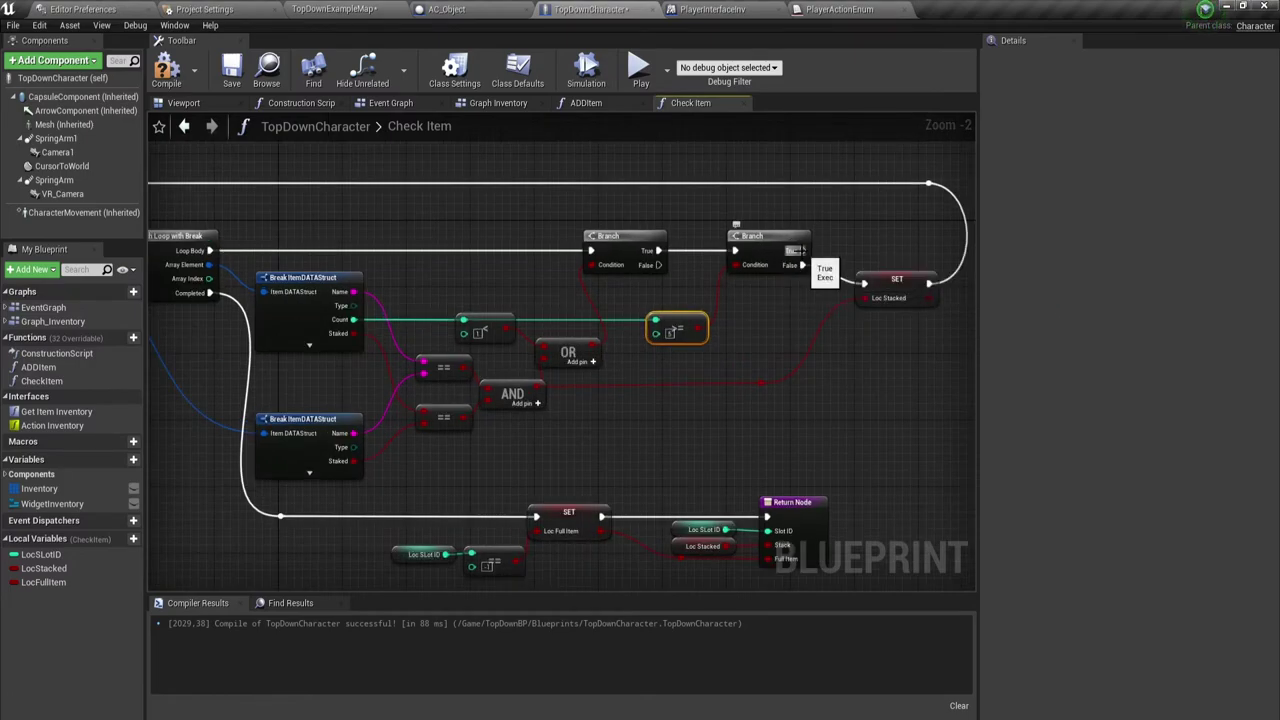
{"action": "scroll", "coordinate": [800, 265], "scroll_direction": "up", "scroll_amount": 1}
{"action": "left_click", "coordinate": [840, 225]}
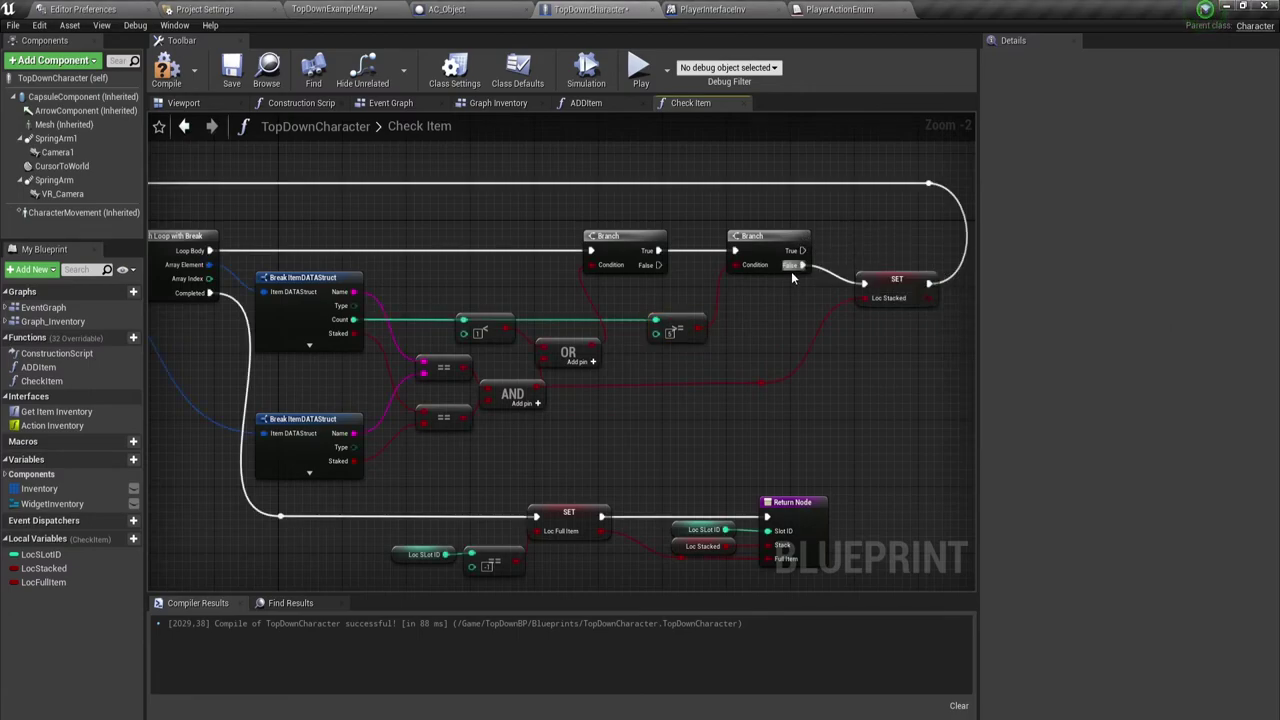
{"action": "left_click_drag", "start_coordinate": [632, 297], "coordinate": [751, 367]}
- Reframe the Check Item graph and shift the SET Loc Stacked node up and to the right
{"action": "right_click_drag", "start_coordinate": [752, 442], "coordinate": [742, 381]}
{"action": "scroll", "coordinate": [740, 381], "scroll_direction": "down", "scroll_amount": 1}
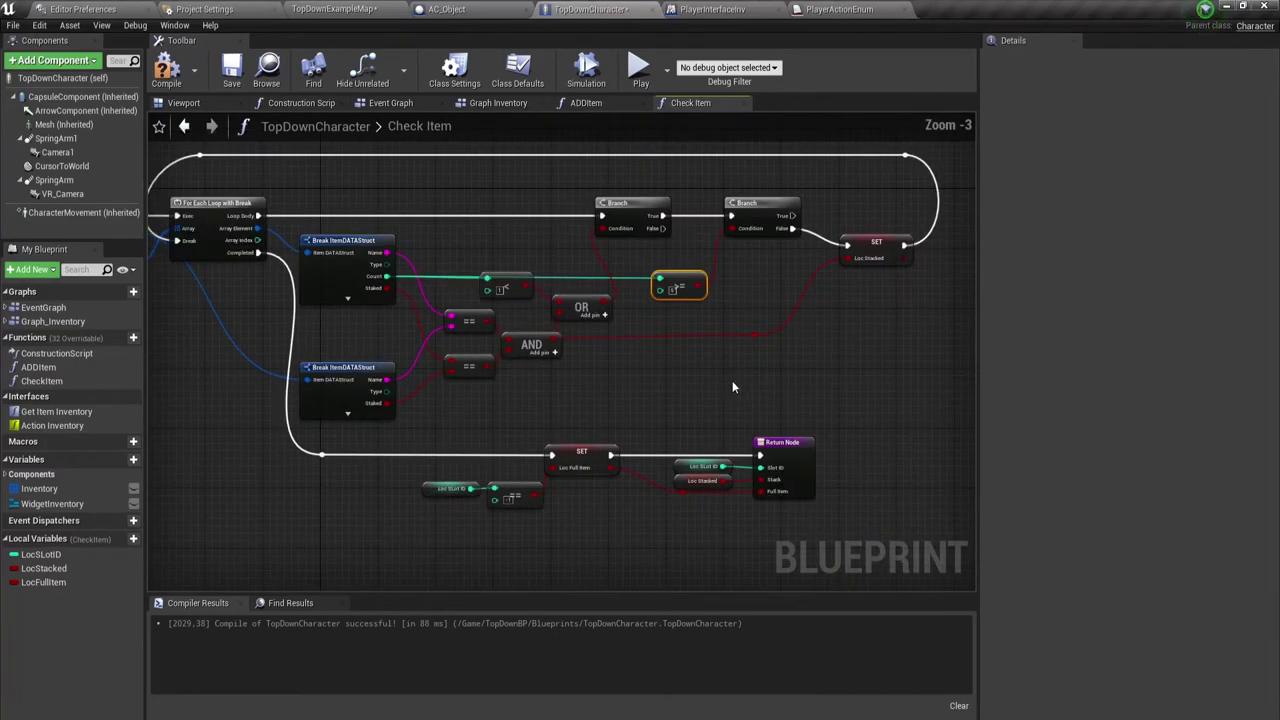
{"action": "mouse_move", "coordinate": [620, 389]}
{"action": "right_mouse_down"}
{"action": "mouse_move", "coordinate": [650, 366]}
{"action": "mouse_move", "coordinate": [558, 313]}
{"action": "right_mouse_up"}
{"action": "scroll", "coordinate": [677, 384], "scroll_direction": "up", "scroll_amount": 1}
{"action": "scroll", "coordinate": [684, 389], "scroll_direction": "up", "scroll_amount": 1}
{"action": "scroll", "coordinate": [560, 315], "scroll_direction": "down", "scroll_amount": 1}
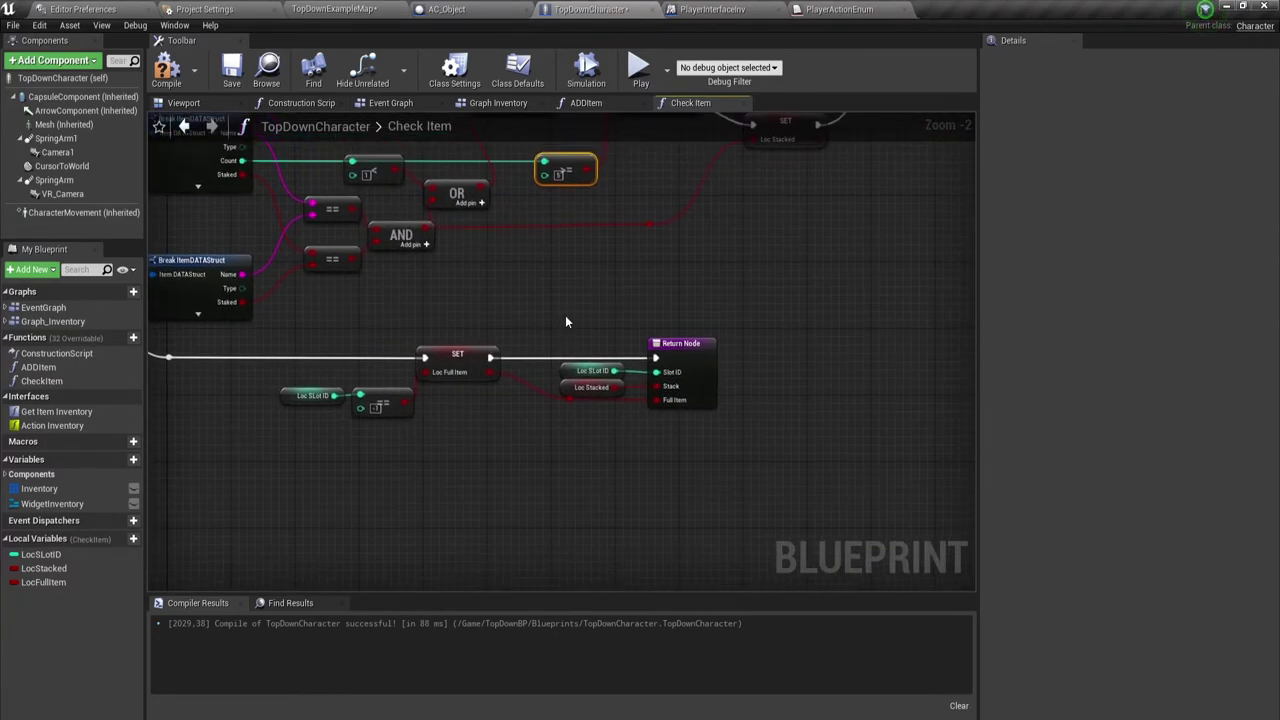
{"action": "mouse_move", "coordinate": [558, 341]}
{"action": "right_mouse_down"}
{"action": "mouse_move", "coordinate": [544, 288]}
{"action": "mouse_move", "coordinate": [626, 436]}
{"action": "right_mouse_up"}
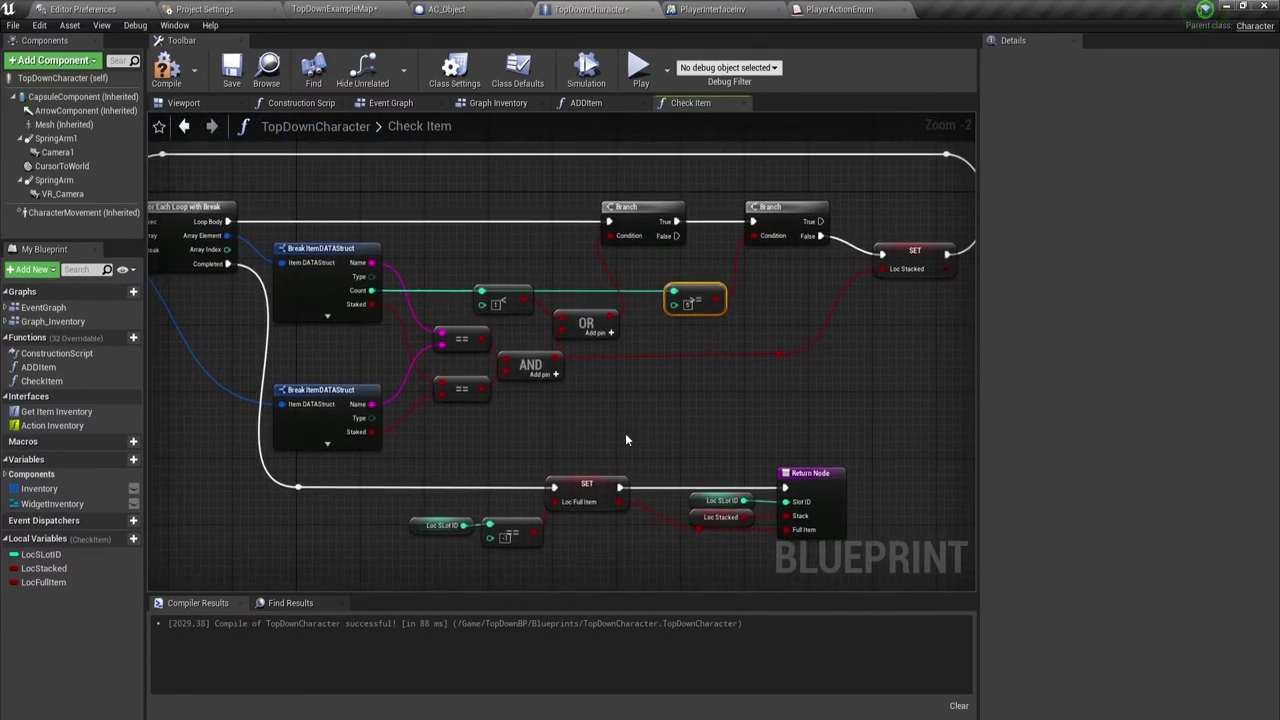
{"action": "right_click_drag", "start_coordinate": [527, 455], "coordinate": [602, 421]}
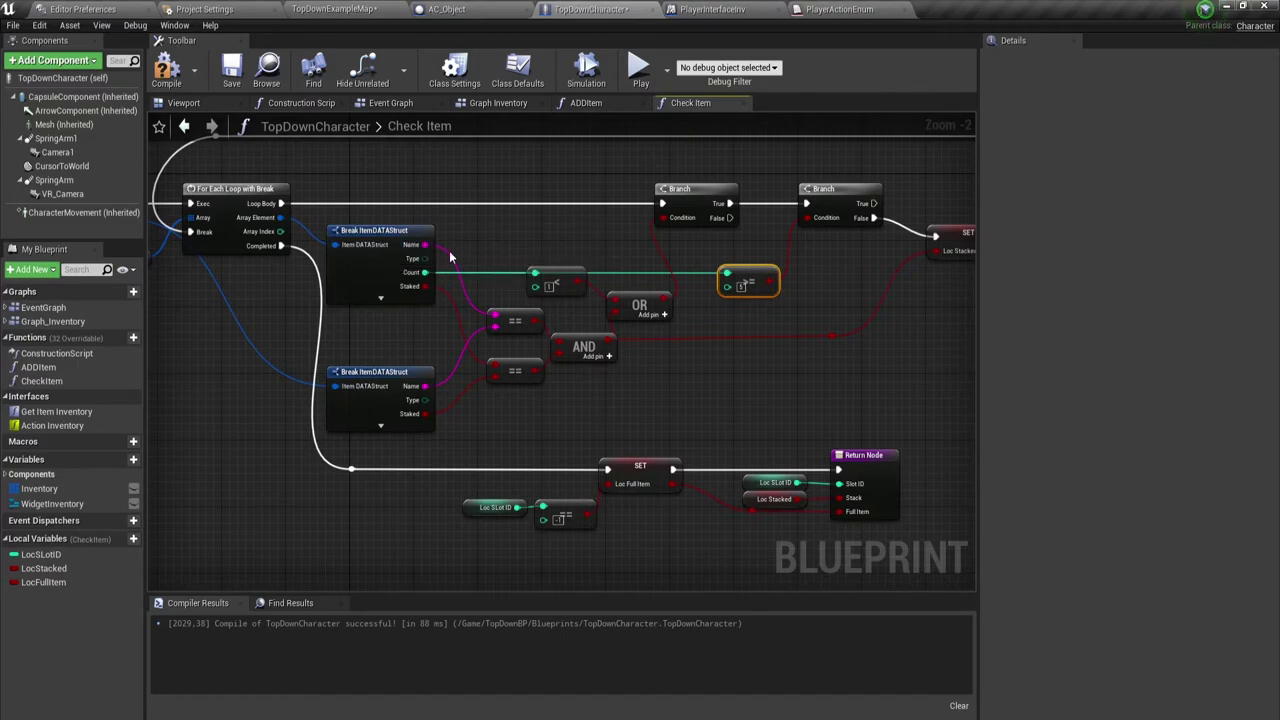
{"action": "right_click_drag", "start_coordinate": [798, 290], "coordinate": [585, 287]}
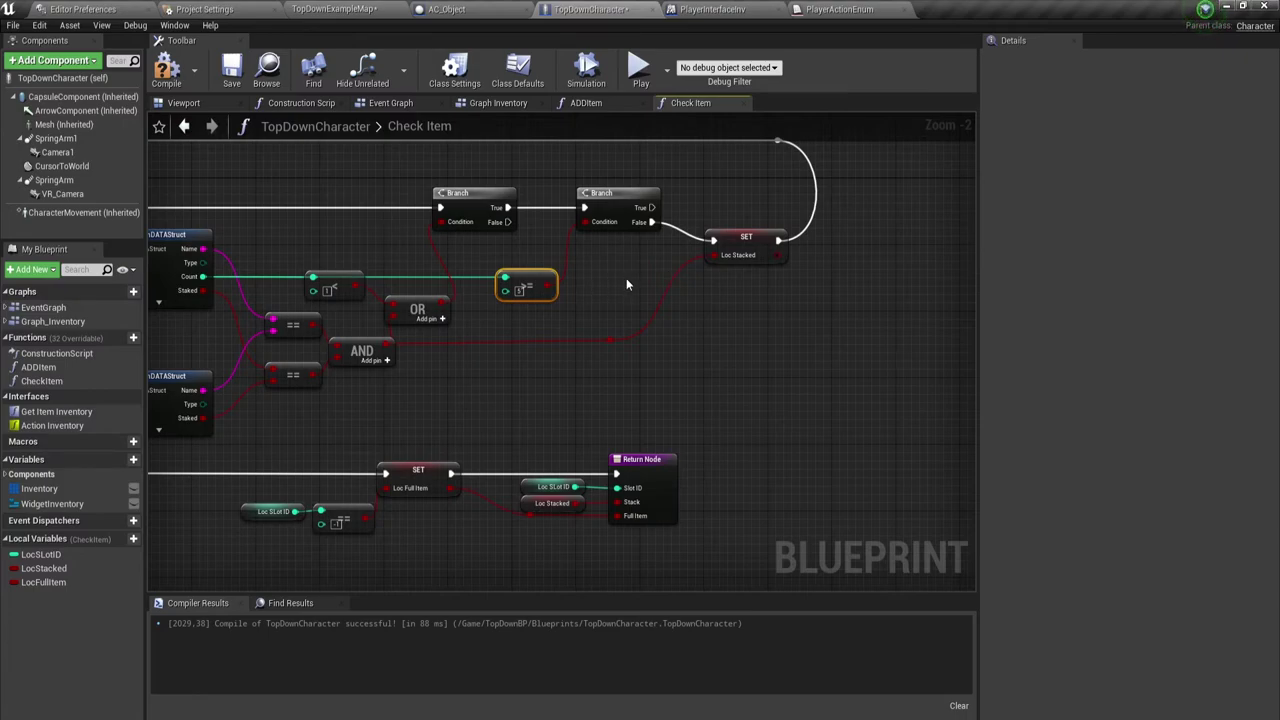
{"action": "left_click_drag", "start_coordinate": [755, 243], "coordinate": [835, 235]}
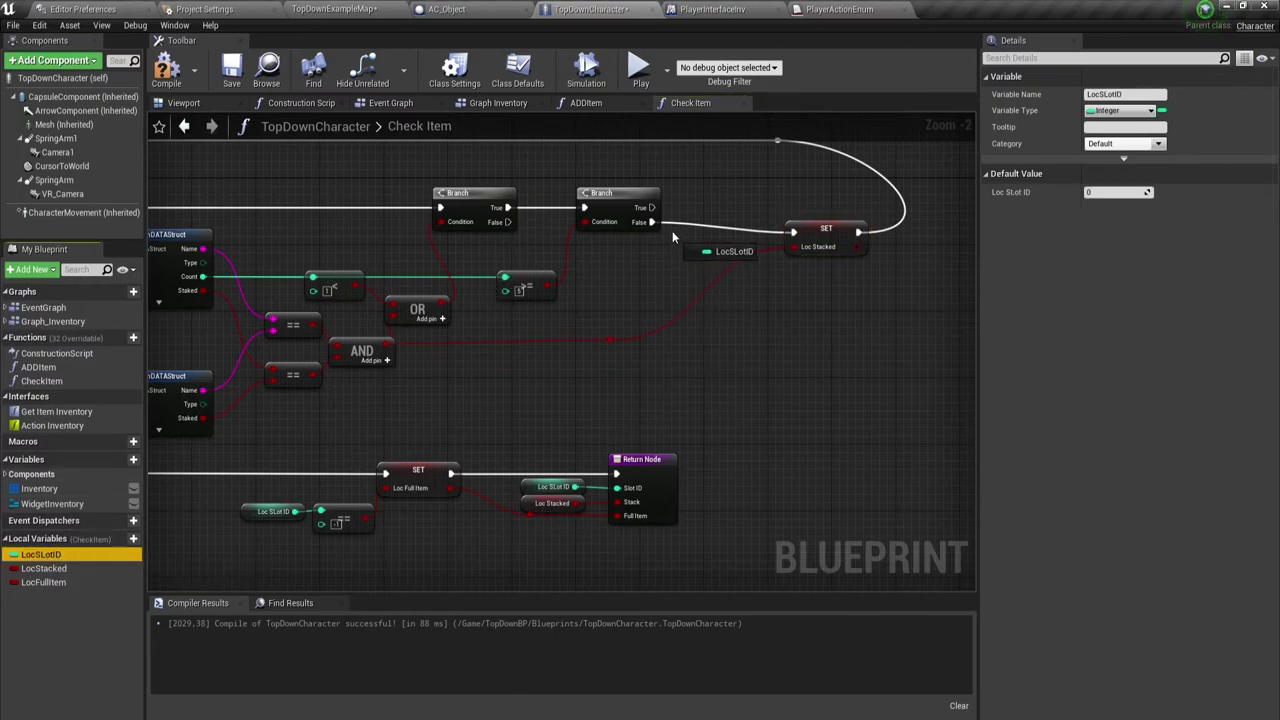
- Insert a SET LocSlotID before SET LocStacked, fed by the ForEachLoop's Array Index
{"action": "mouse_move", "coordinate": [40, 554]}
{"action": "left_mouse_down"}
{"action": "mouse_move", "coordinate": [652, 224]}
{"action": "mouse_move", "coordinate": [682, 224]}
{"action": "left_mouse_up"}
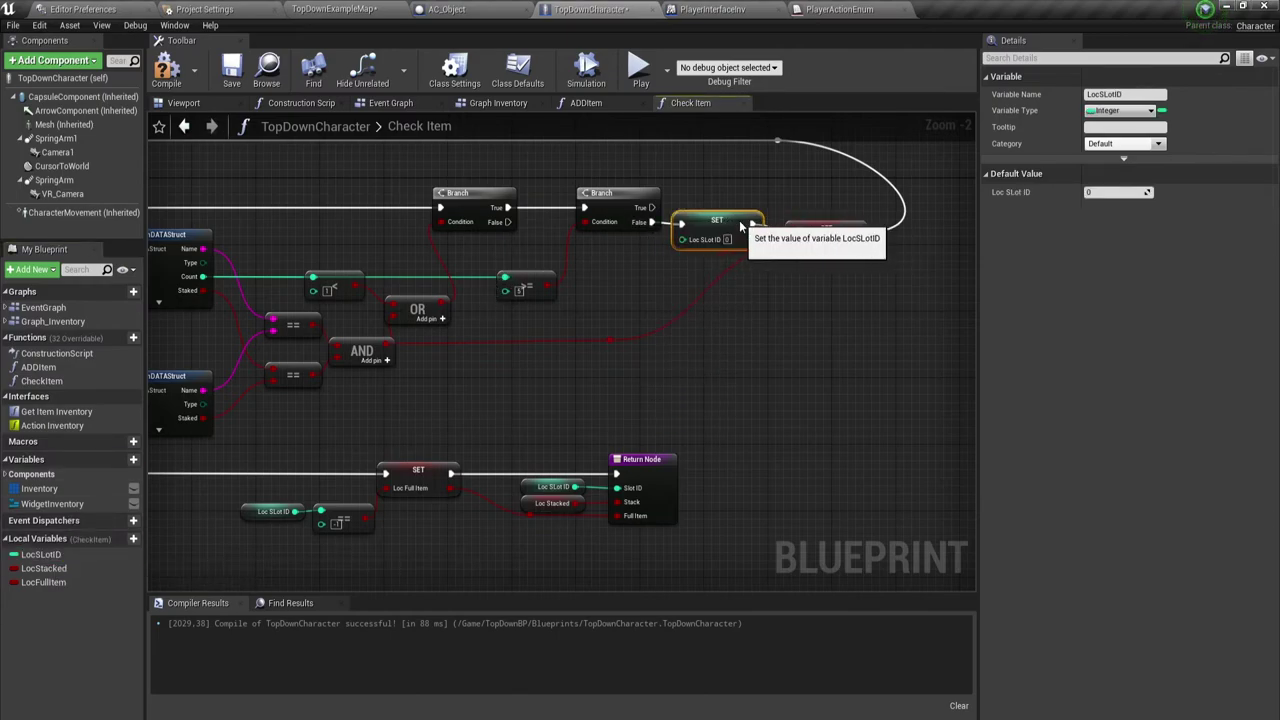
{"action": "right_click_drag", "start_coordinate": [660, 278], "coordinate": [733, 334]}
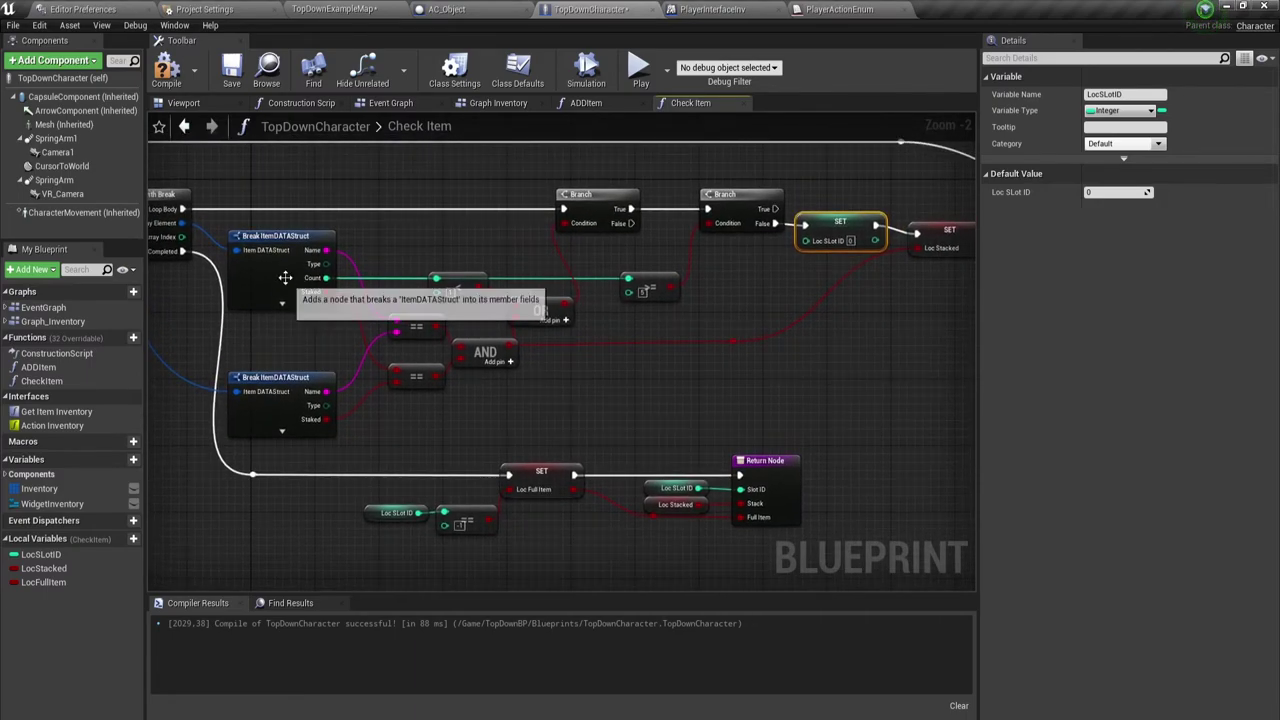
{"action": "left_click_drag", "start_coordinate": [176, 230], "coordinate": [452, 247]}
{"action": "scroll", "coordinate": [389, 293], "scroll_direction": "down", "scroll_amount": 2}
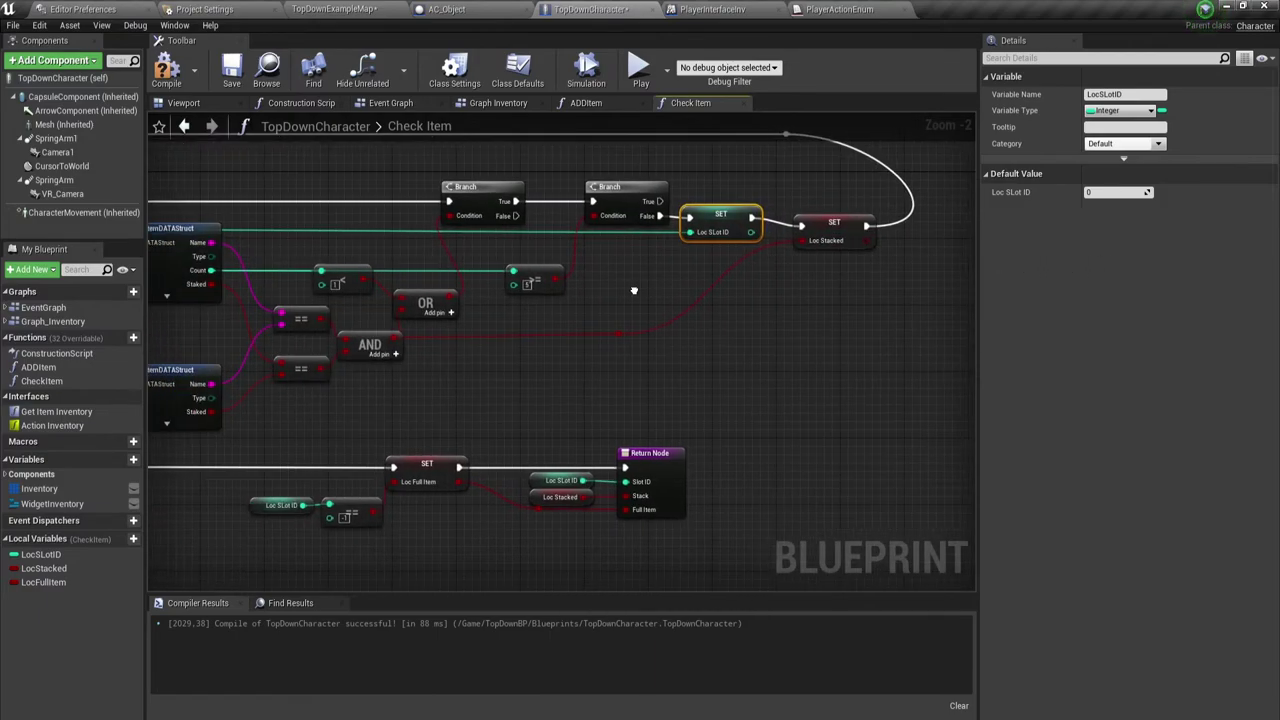
{"action": "scroll", "coordinate": [547, 303], "scroll_direction": "up", "scroll_amount": 1}
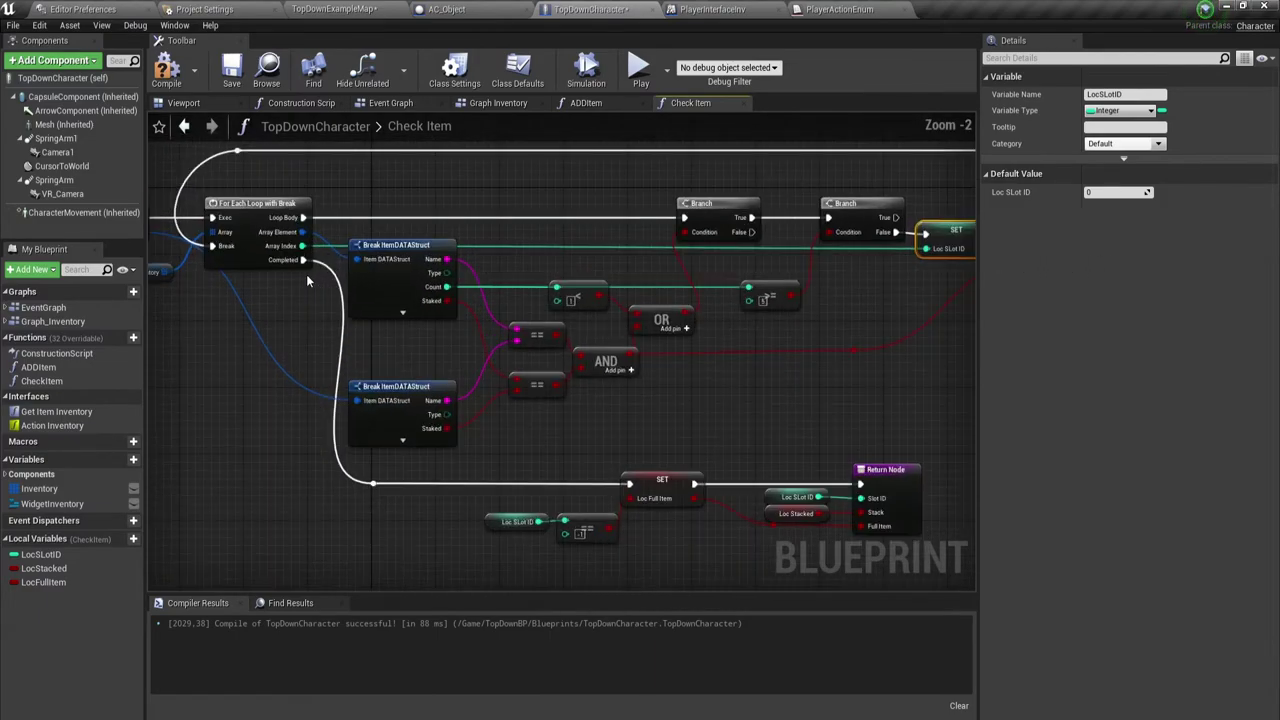
{"action": "scroll", "coordinate": [463, 300], "scroll_direction": "up", "scroll_amount": 1}
- Move the overhead reroute point further right, review the loop section, then go to the ADDItem graph
{"action": "right_click_drag", "start_coordinate": [920, 307], "coordinate": [765, 325]}
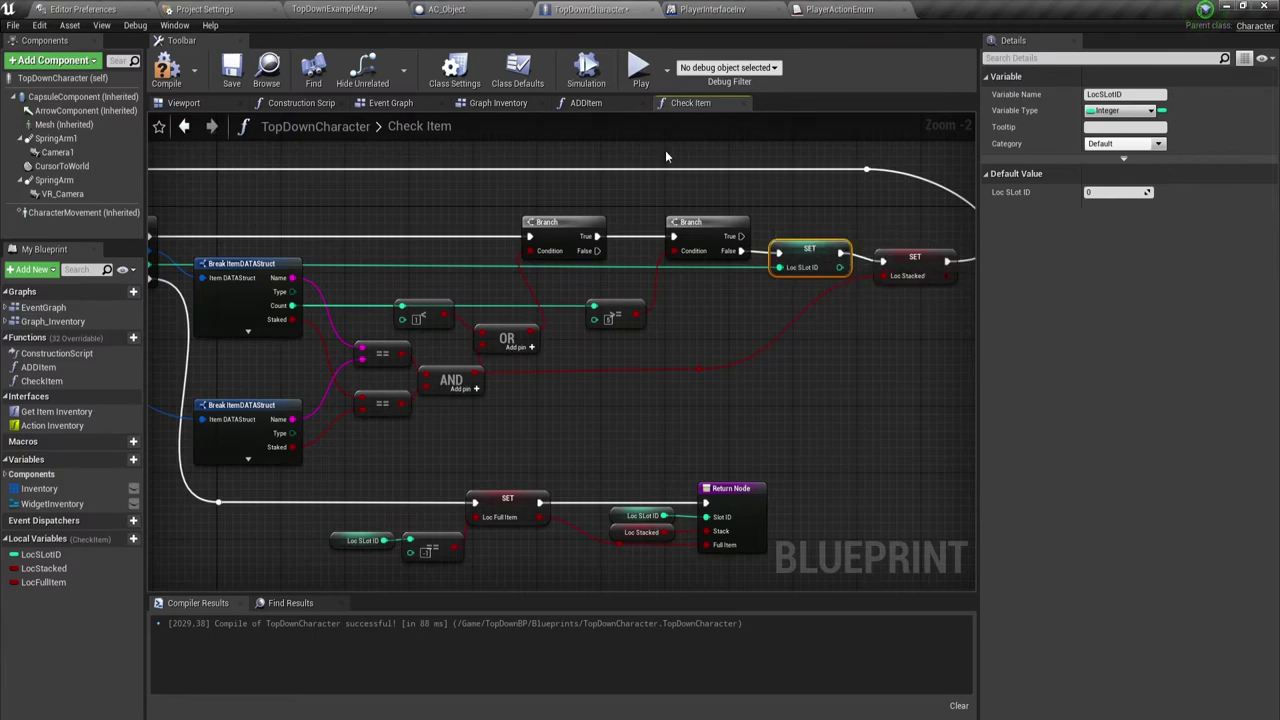
{"action": "right_click_drag", "start_coordinate": [758, 358], "coordinate": [678, 400]}
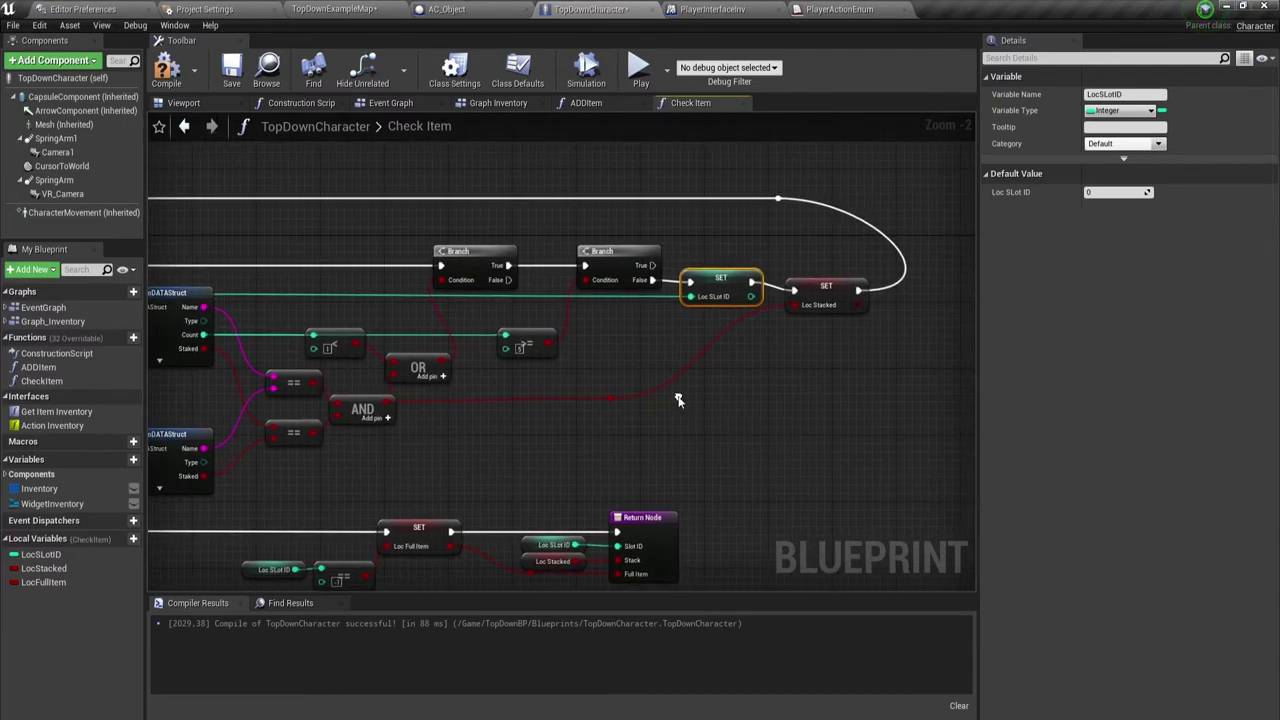
{"action": "left_click", "coordinate": [778, 200]}
{"action": "left_click_drag", "start_coordinate": [780, 201], "coordinate": [847, 202]}
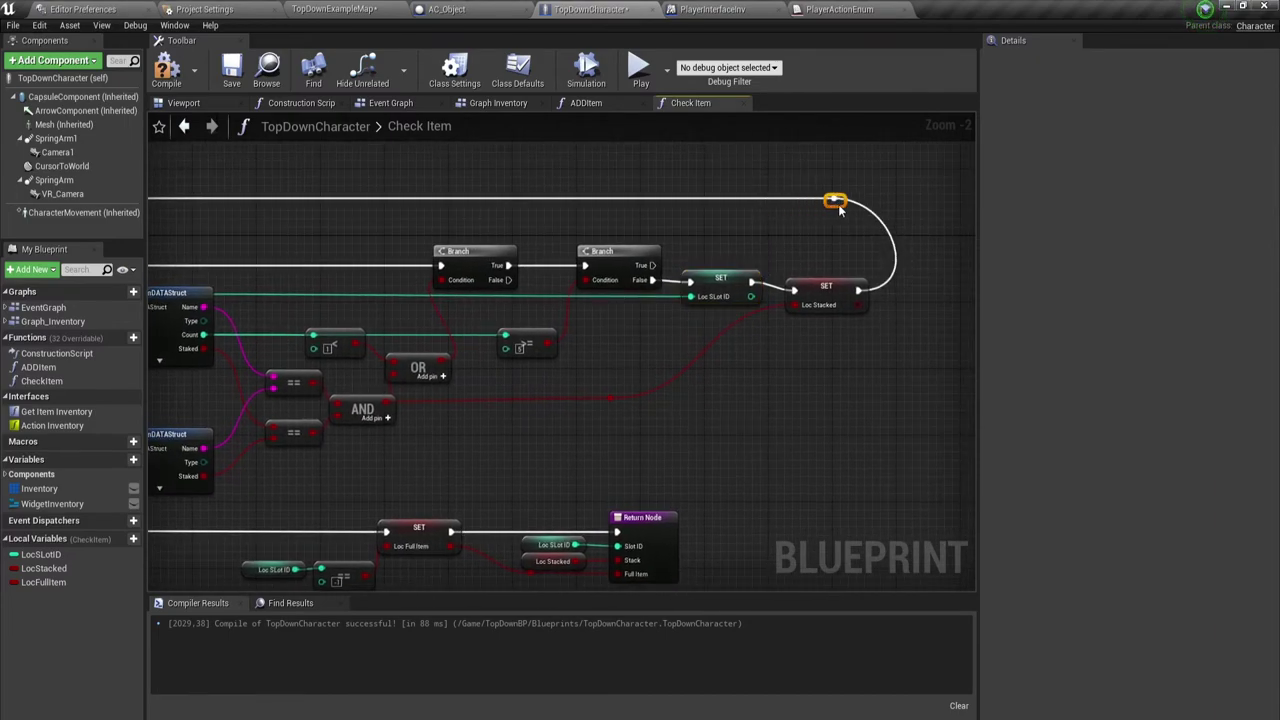
{"action": "right_click_drag", "start_coordinate": [646, 447], "coordinate": [642, 352]}
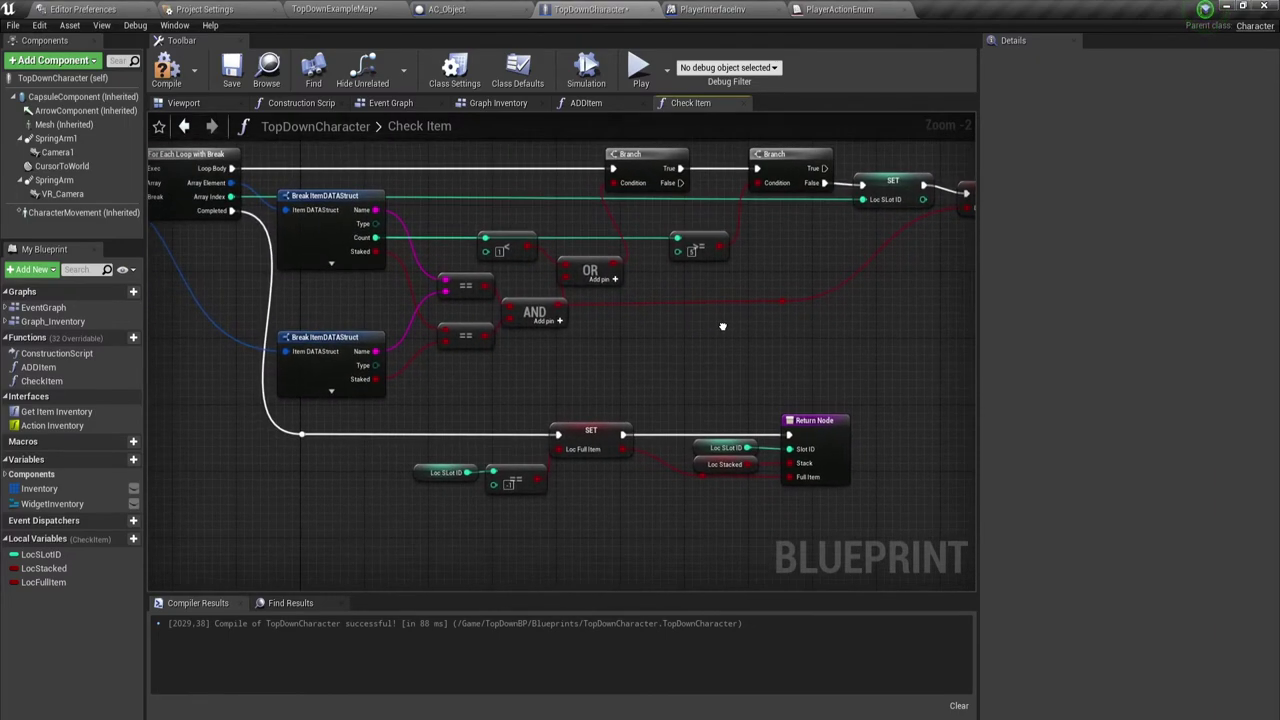
{"action": "right_click_drag", "start_coordinate": [512, 418], "coordinate": [582, 368]}
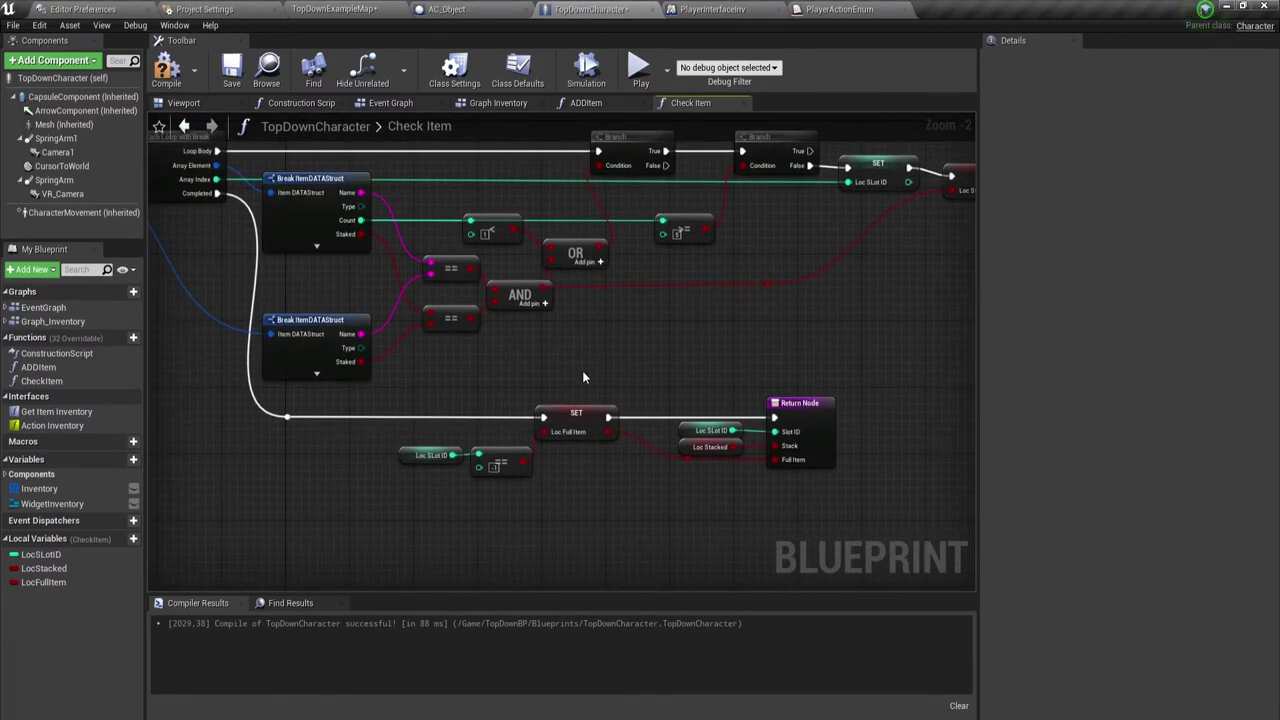
{"action": "right_click_drag", "start_coordinate": [523, 380], "coordinate": [680, 495]}
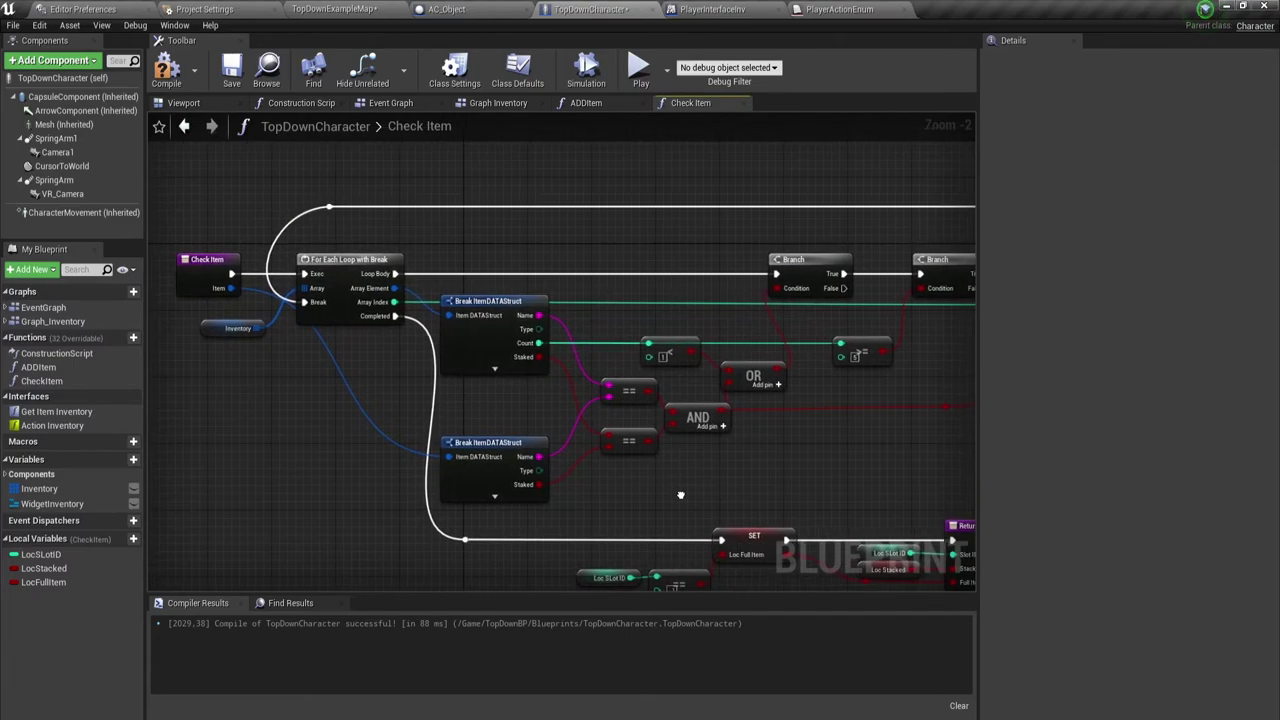
{"action": "left_click", "coordinate": [588, 104]}
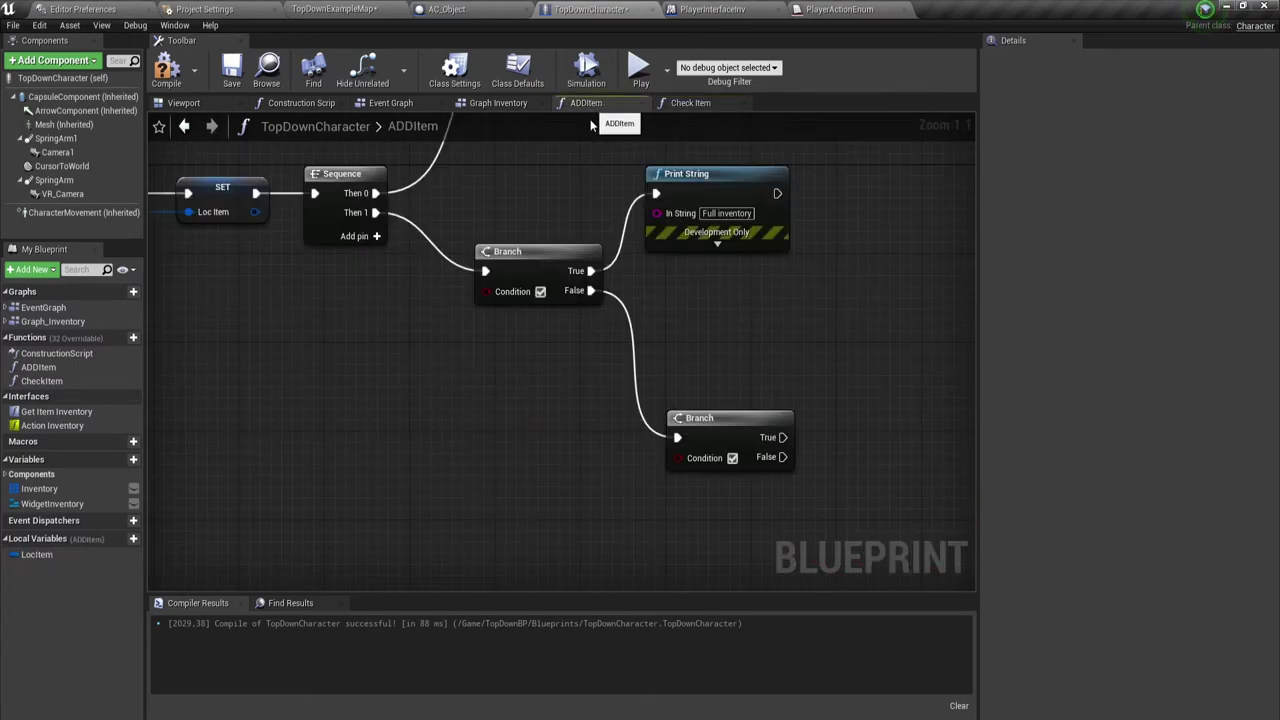
- Promote Check Item's Slot ID output to a new local variable named LocSlotOD
{"action": "right_click_drag", "start_coordinate": [538, 163], "coordinate": [518, 353]}
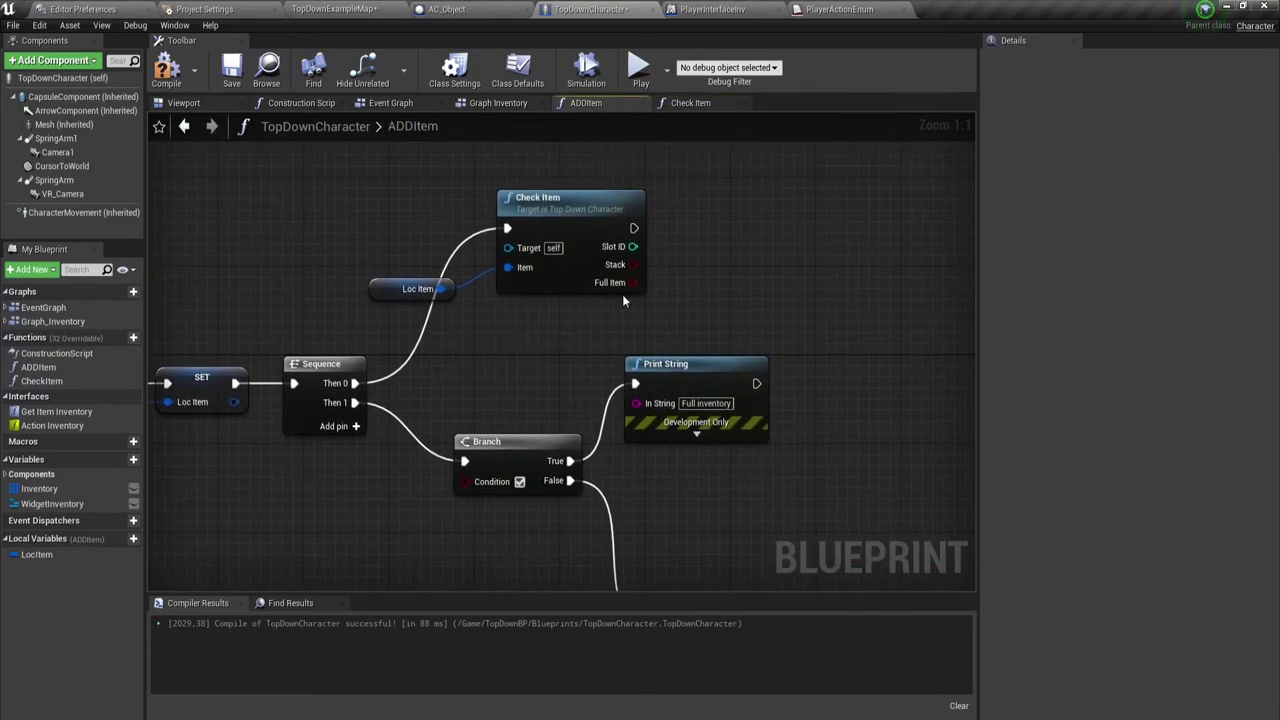
{"action": "left_click_drag", "start_coordinate": [714, 295], "coordinate": [640, 255]}
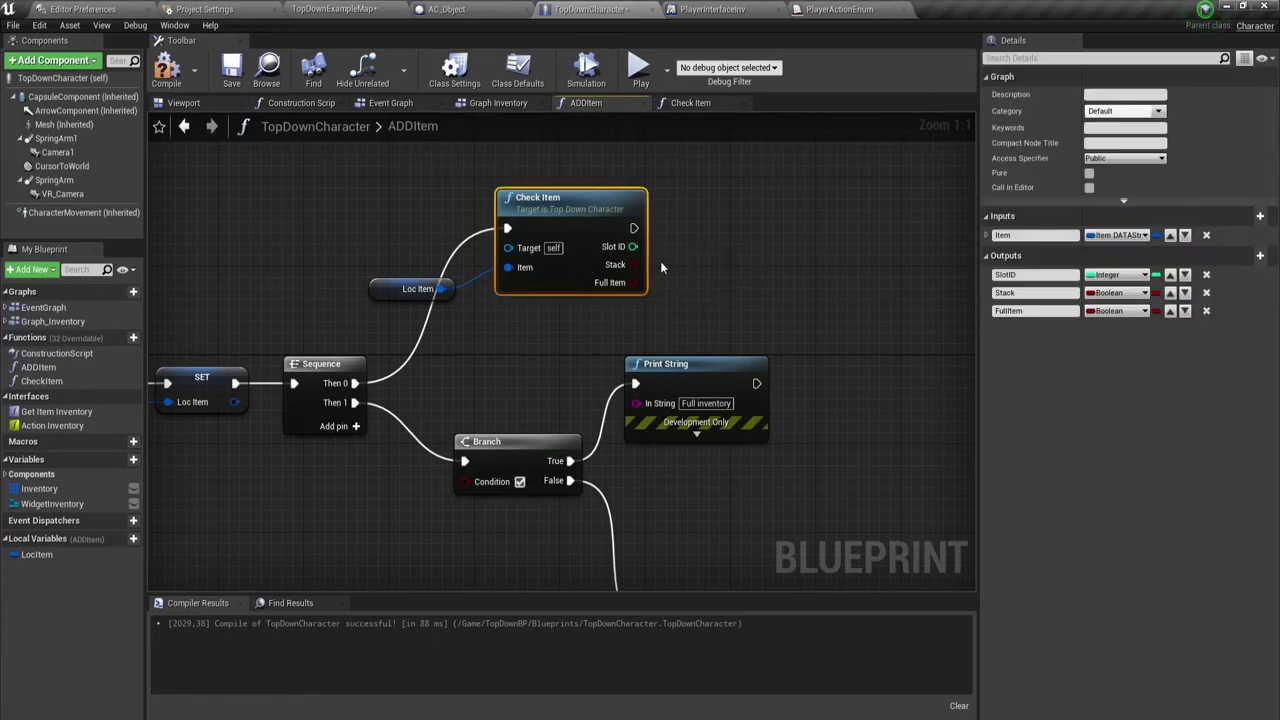
{"action": "left_click", "coordinate": [708, 269]}
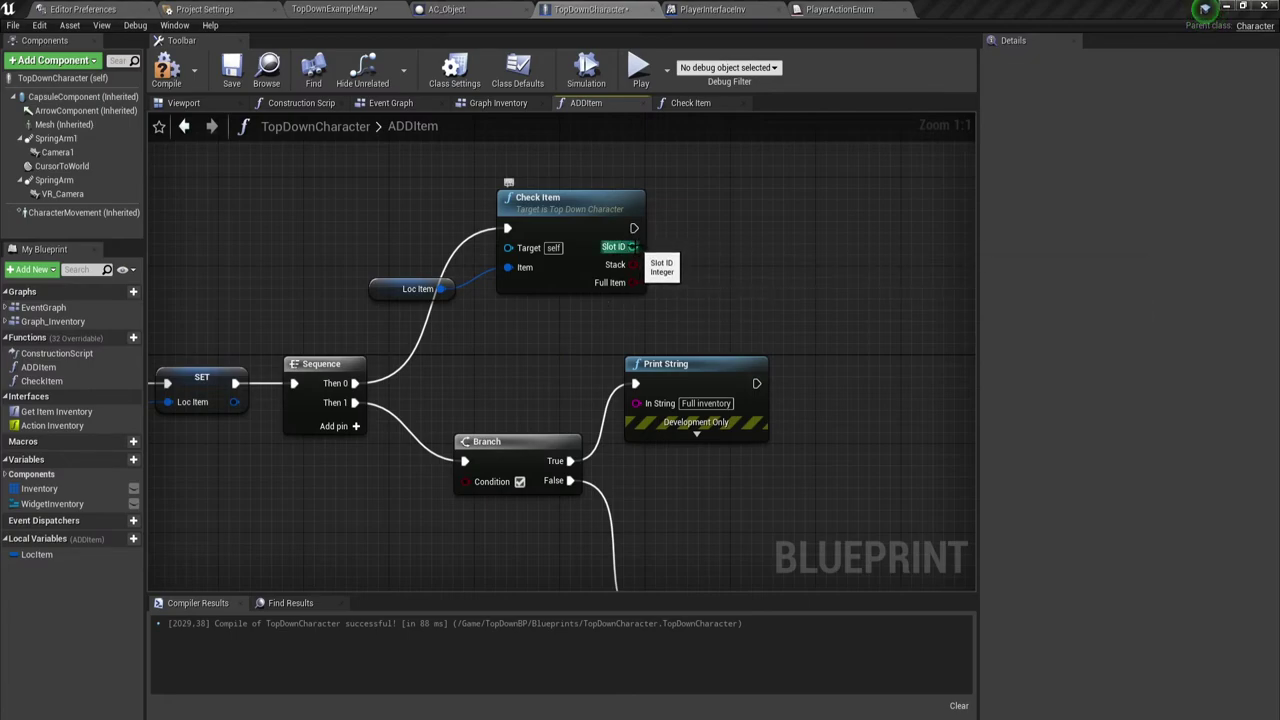
{"action": "right_click_drag", "start_coordinate": [646, 284], "coordinate": [433, 309]}
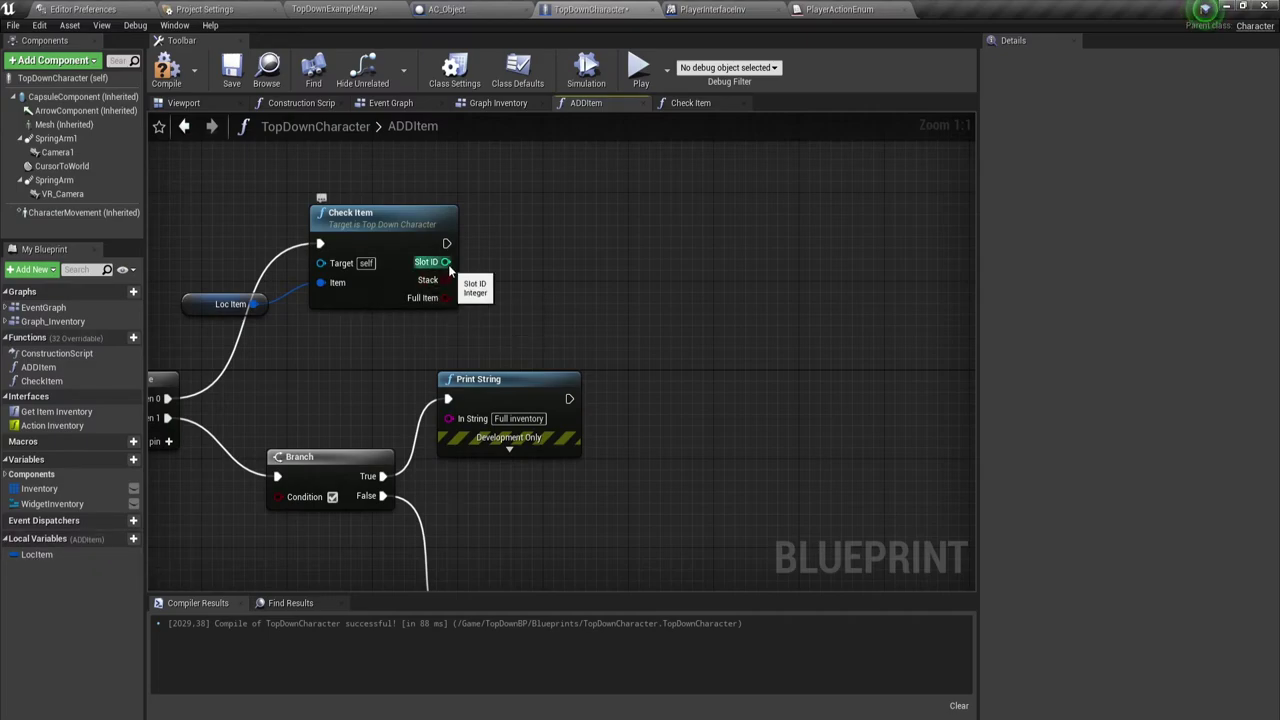
{"action": "left_click_drag", "start_coordinate": [447, 264], "coordinate": [490, 256]}
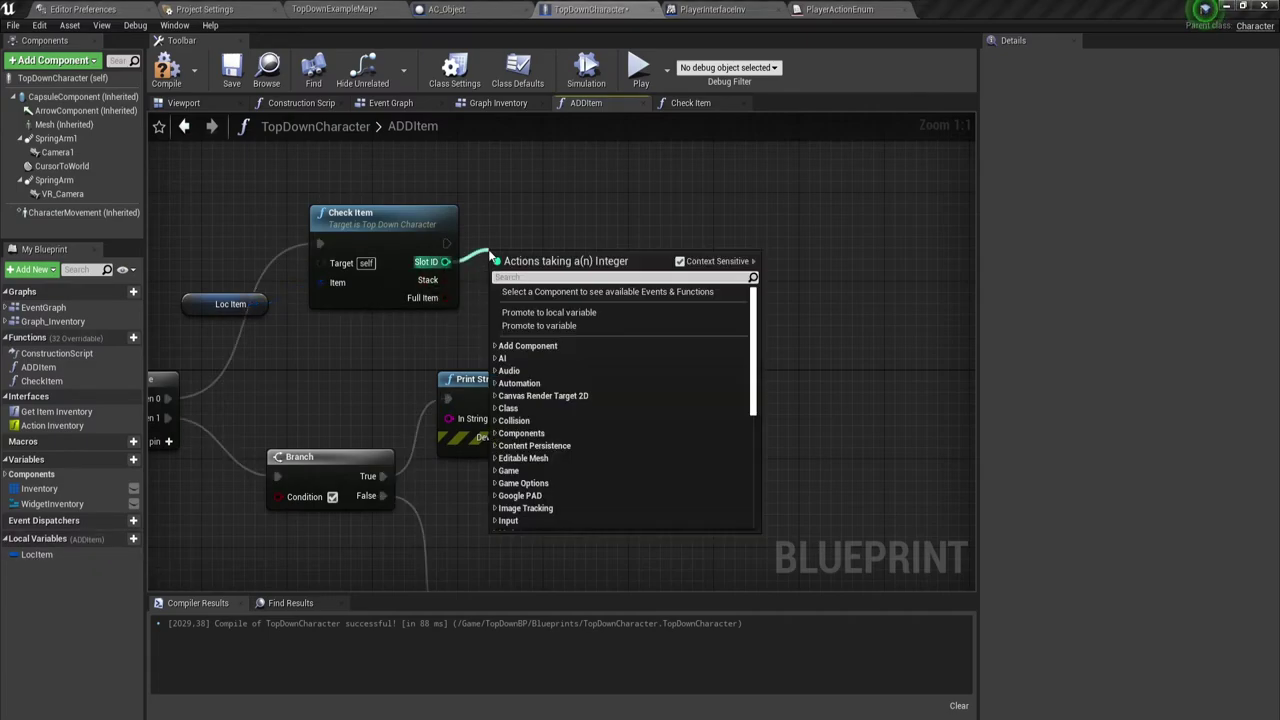
{"action": "left_click", "coordinate": [543, 313]}
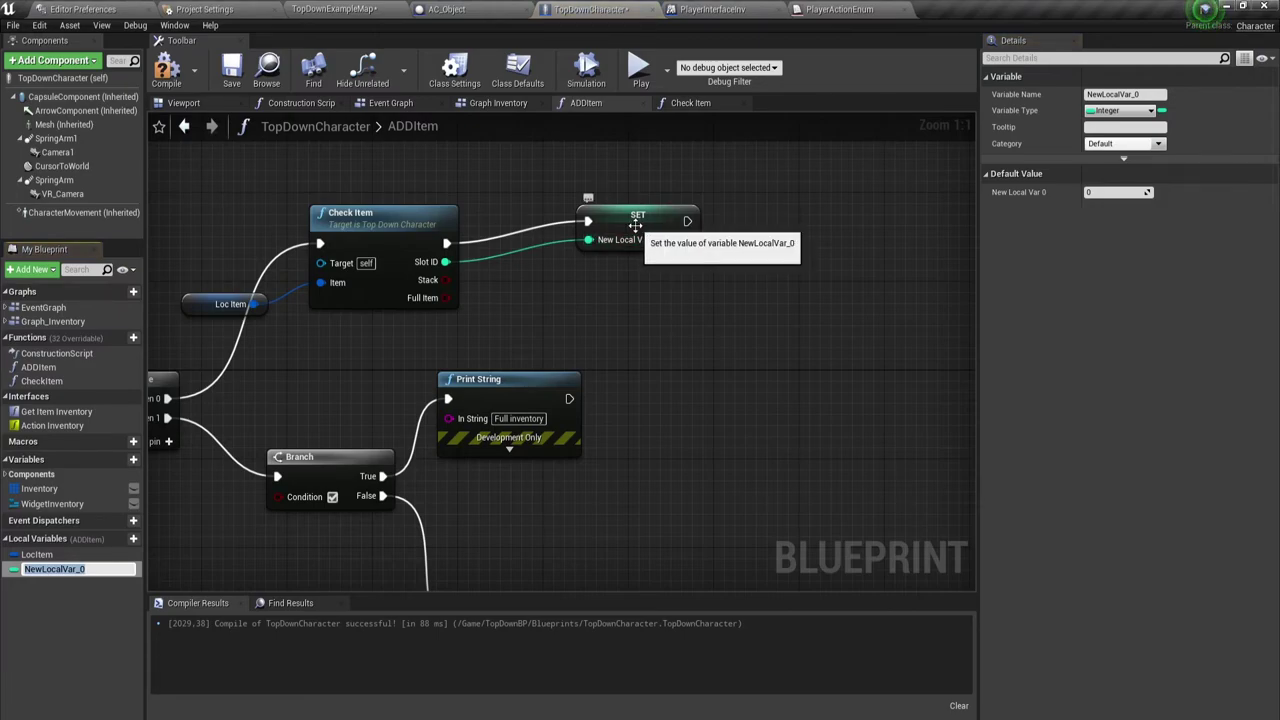
{"action": "type", "text": "L"}
{"action": "type", "text": "ocSlotOD"}
{"action": "key", "text": "Return"}
{"action": "left_click", "coordinate": [628, 232]}
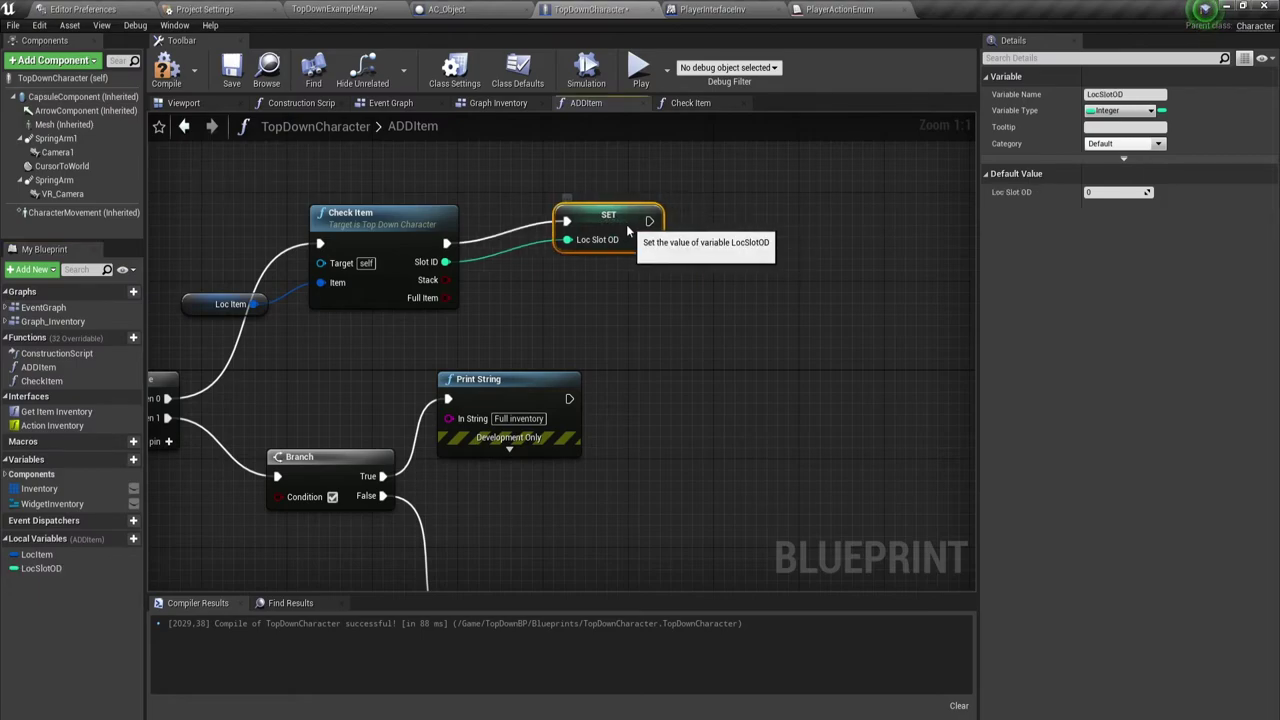
{"action": "left_click_drag", "start_coordinate": [628, 232], "coordinate": [571, 226]}
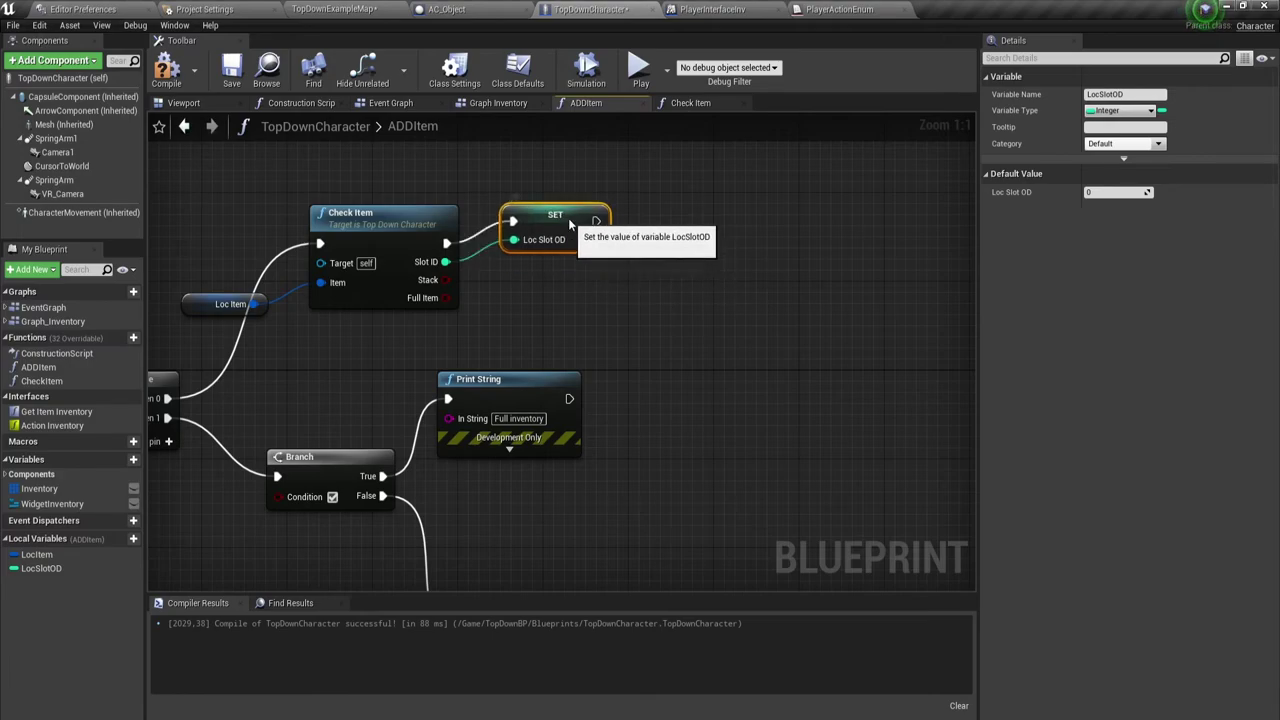
{"action": "left_click_drag", "start_coordinate": [571, 226], "coordinate": [560, 237]}
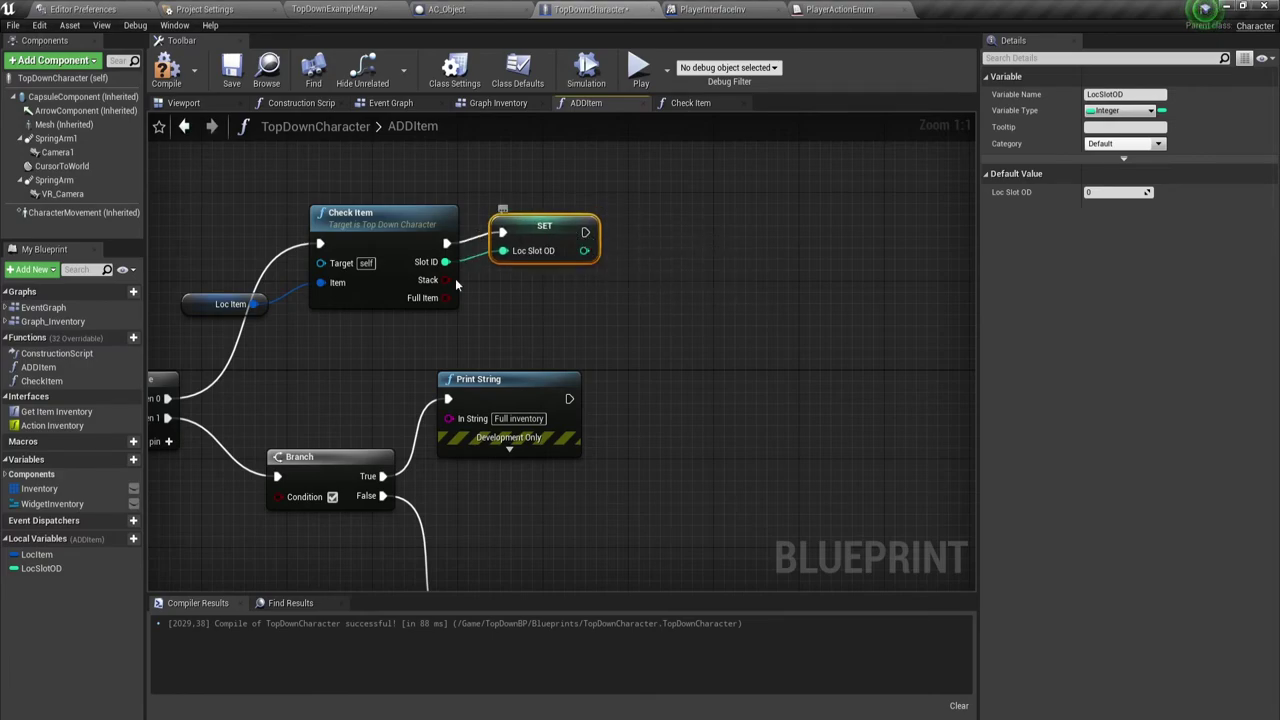
- Promote the Stack output to a local LocStacked and run its SET after SET LocSlotOD
{"action": "left_click_drag", "start_coordinate": [448, 281], "coordinate": [656, 286]}
{"action": "type", "text": "Lo"}
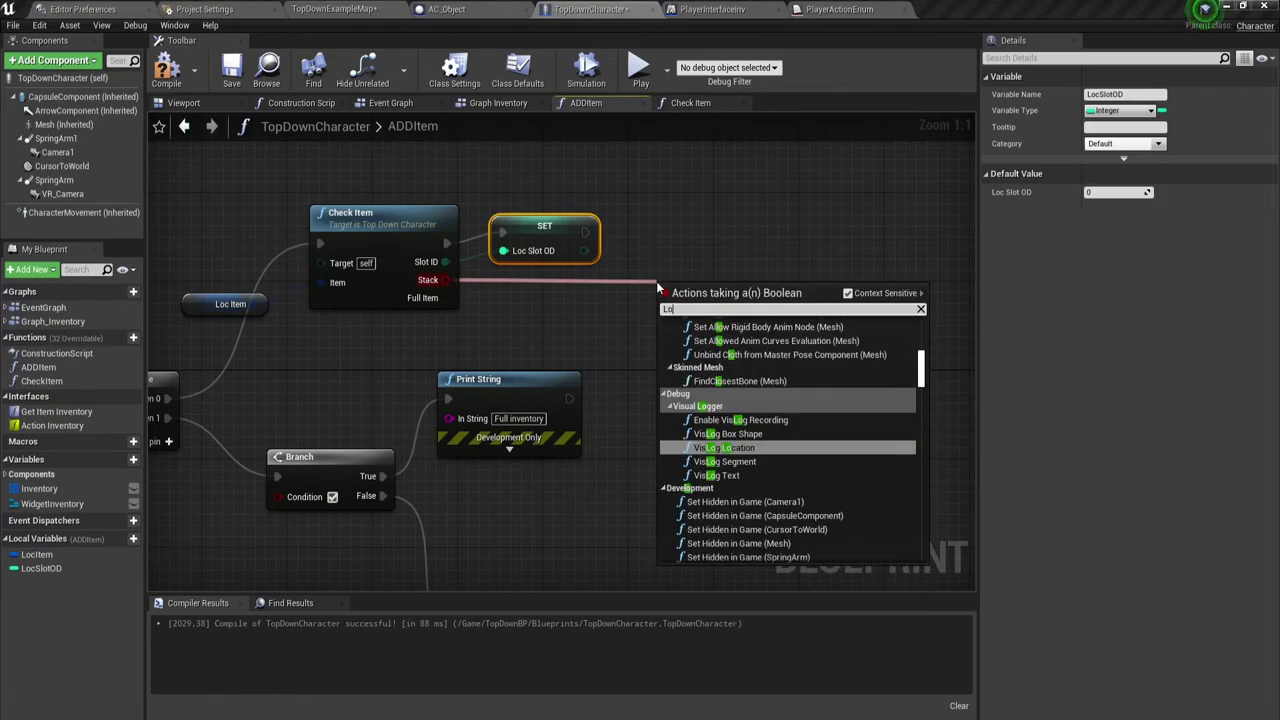
{"action": "type", "text": "cStac"}
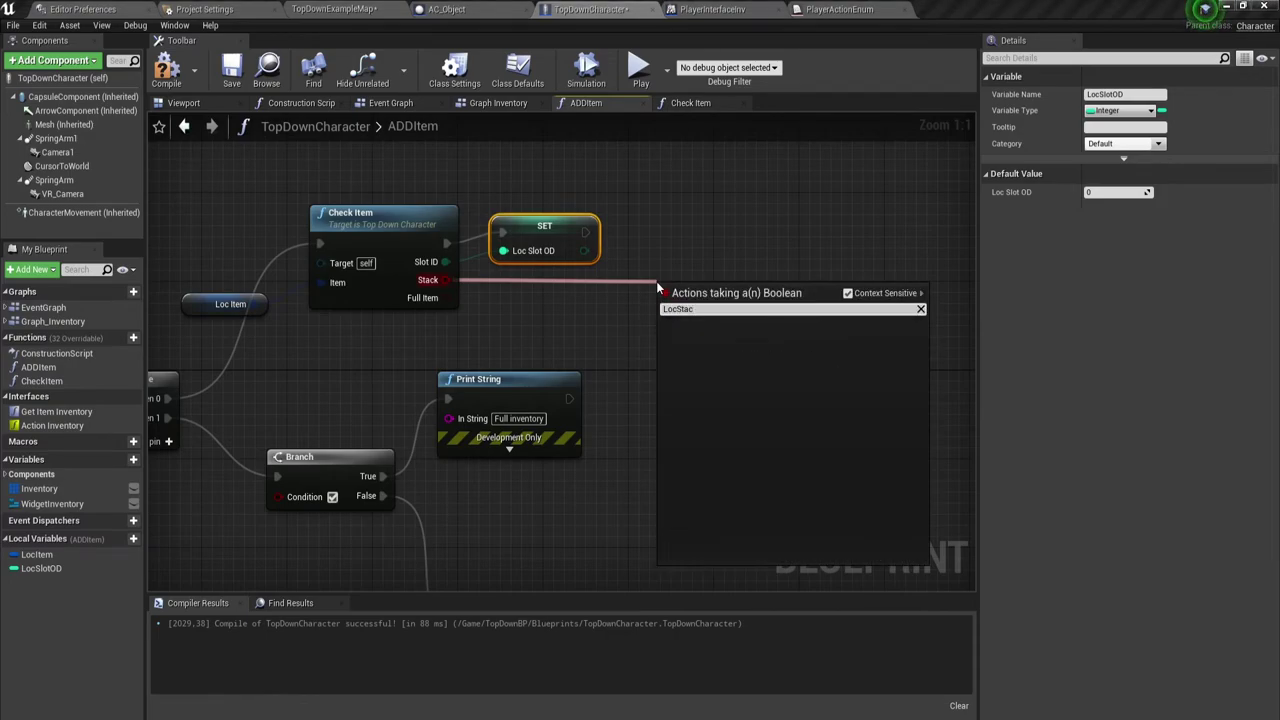
{"action": "type", "text": "ked"}
{"action": "left_click", "coordinate": [600, 320]}
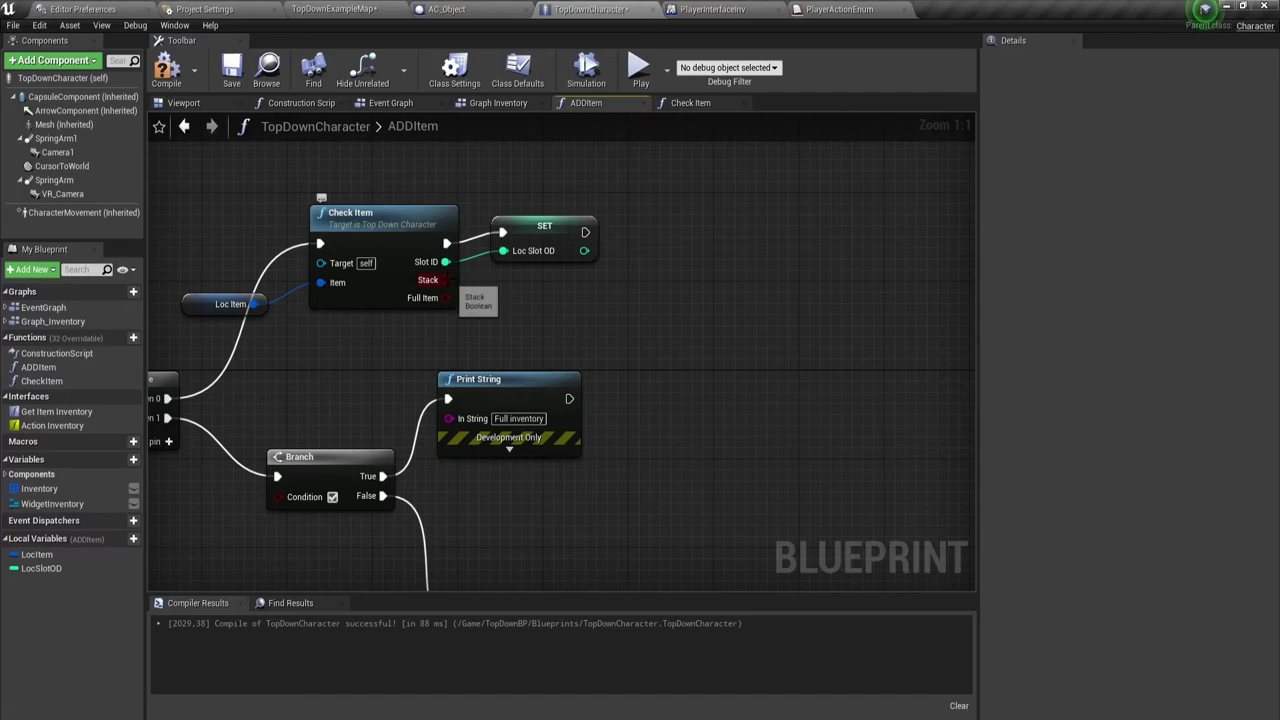
{"action": "left_click_drag", "start_coordinate": [446, 281], "coordinate": [504, 285]}
{"action": "left_click", "coordinate": [631, 335]}
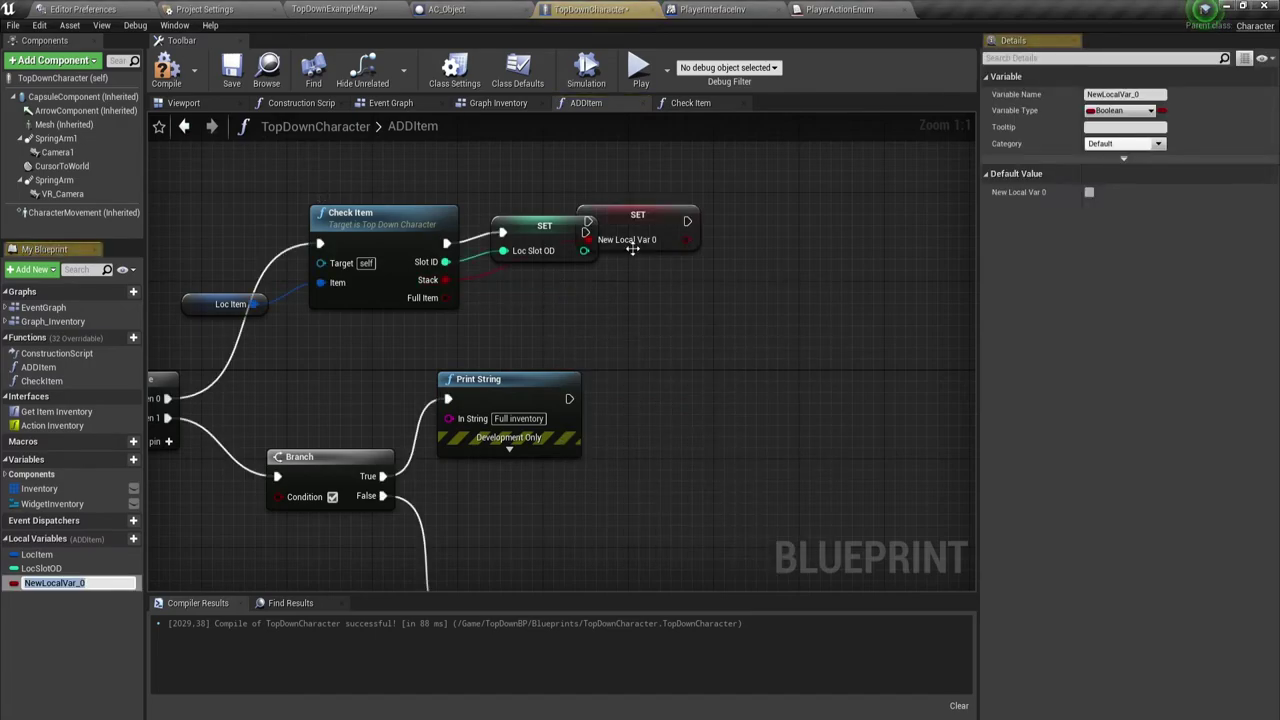
{"action": "type", "text": "Lo"}
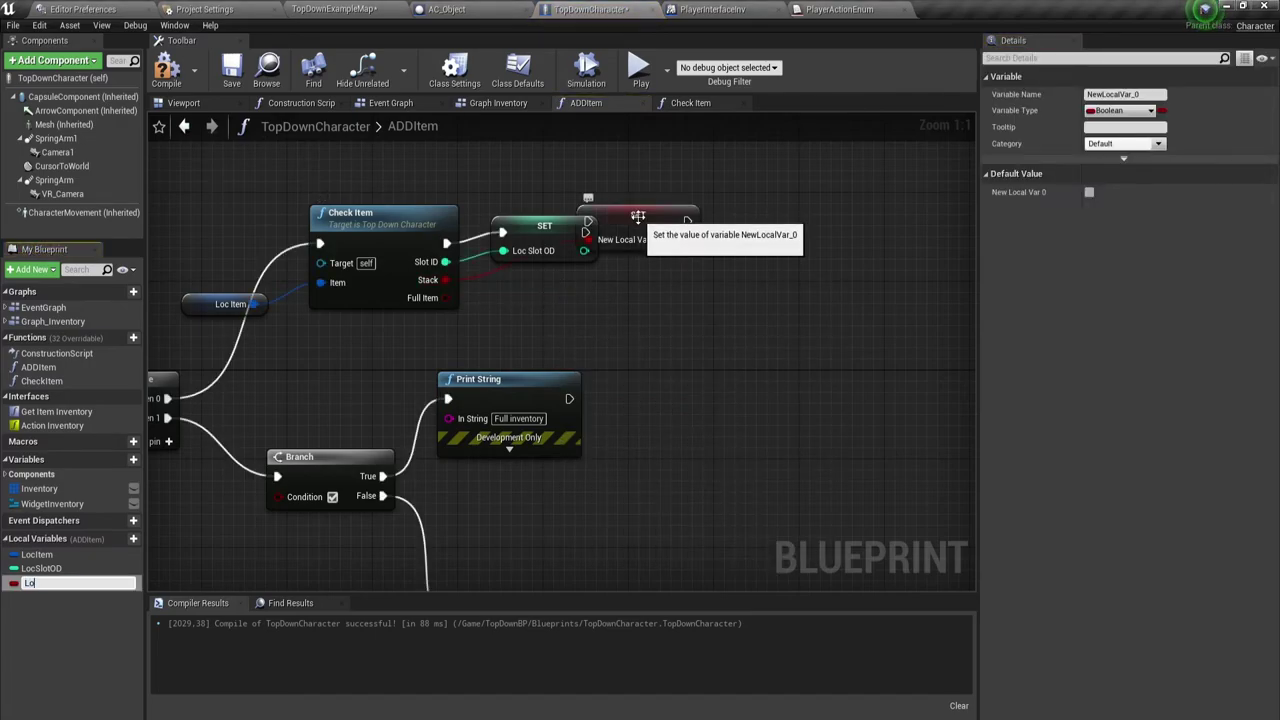
{"action": "type", "text": "cStac"}
{"action": "type", "text": "ked"}
{"action": "key", "text": "Return"}
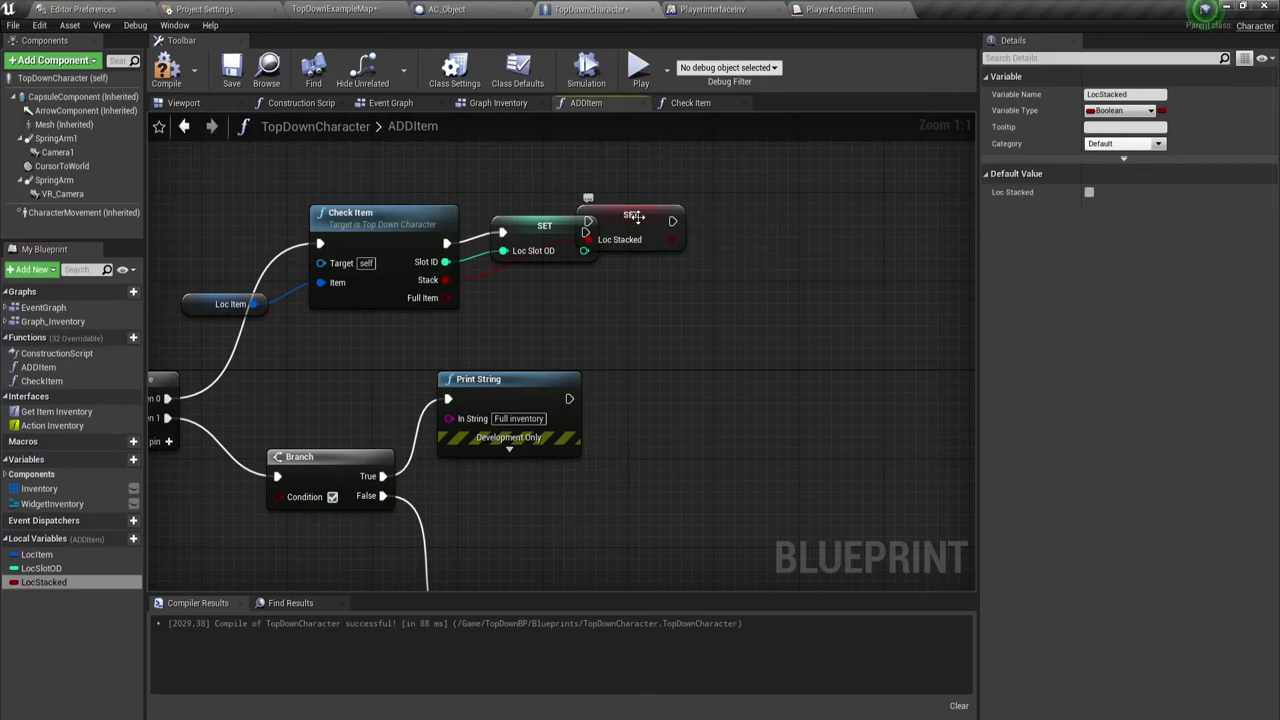
{"action": "left_click", "coordinate": [645, 237]}
{"action": "left_click_drag", "start_coordinate": [645, 237], "coordinate": [667, 259]}
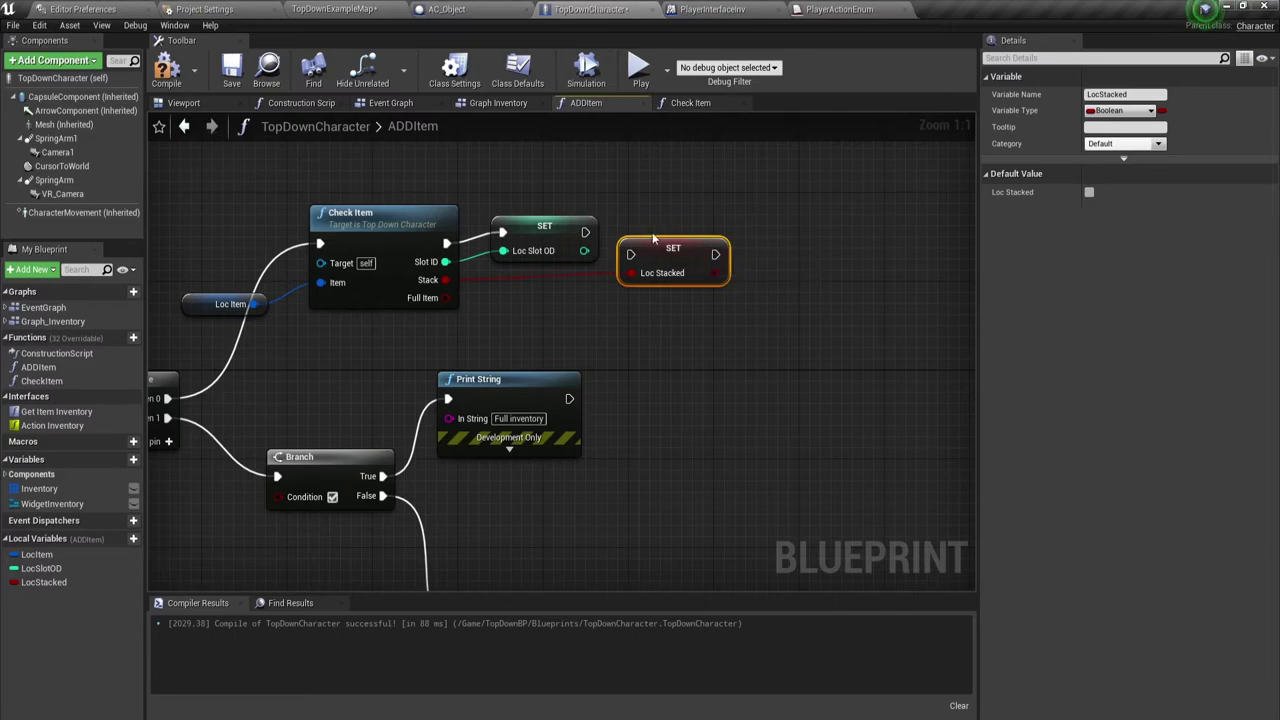
{"action": "left_click_drag", "start_coordinate": [585, 232], "coordinate": [633, 254]}
- Select the two SET nodes together with Check Item and center the group
{"action": "left_click_drag", "start_coordinate": [550, 188], "coordinate": [692, 303]}
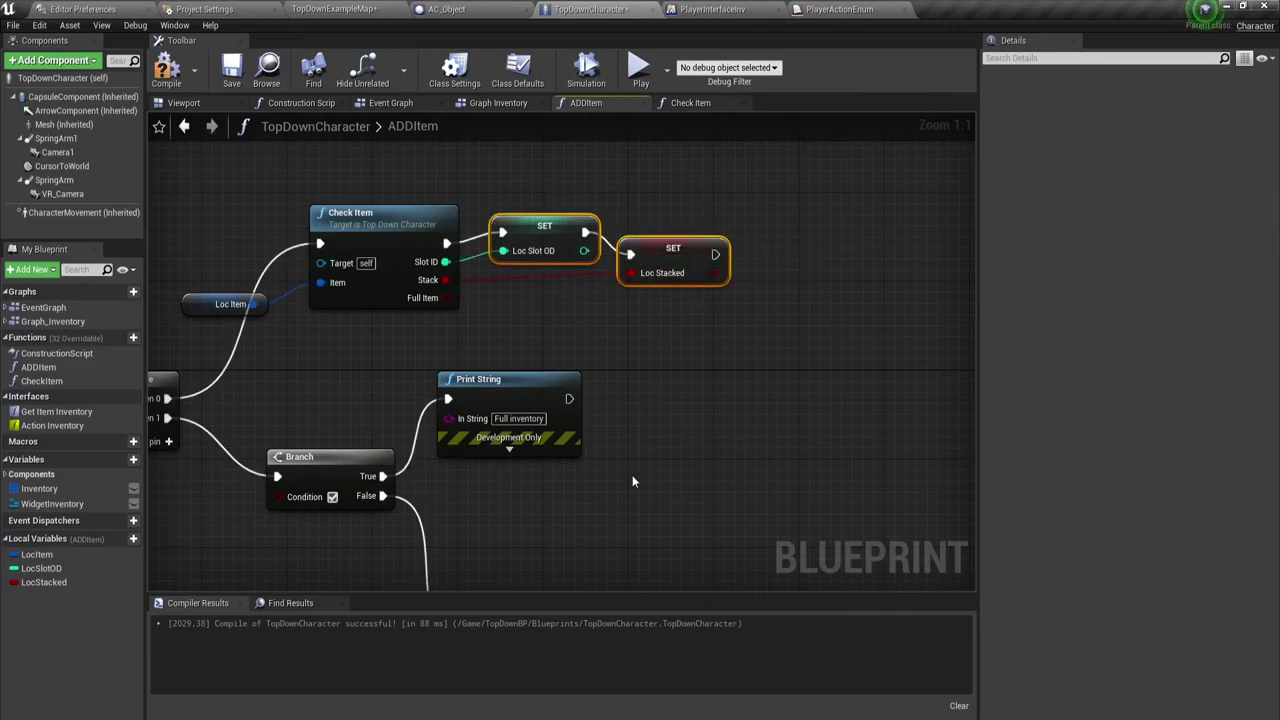
{"action": "right_click_drag", "start_coordinate": [623, 538], "coordinate": [630, 401]}
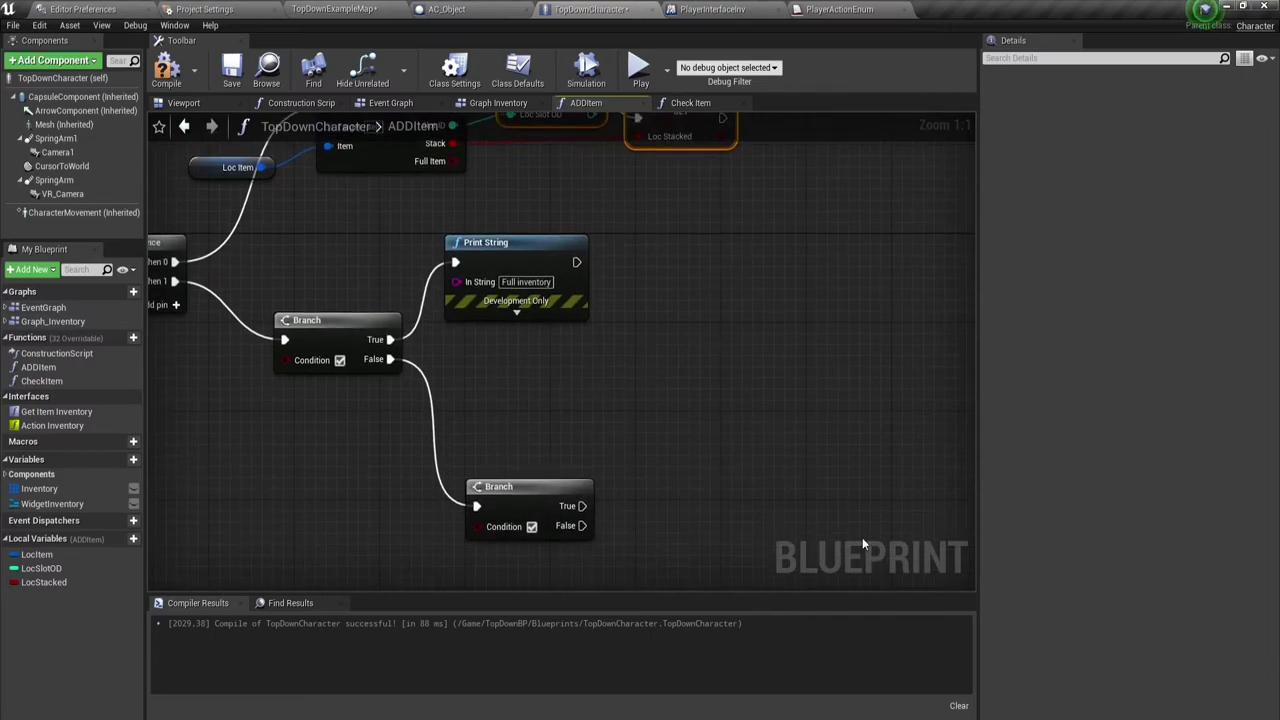
{"action": "right_click_drag", "start_coordinate": [680, 281], "coordinate": [678, 444]}
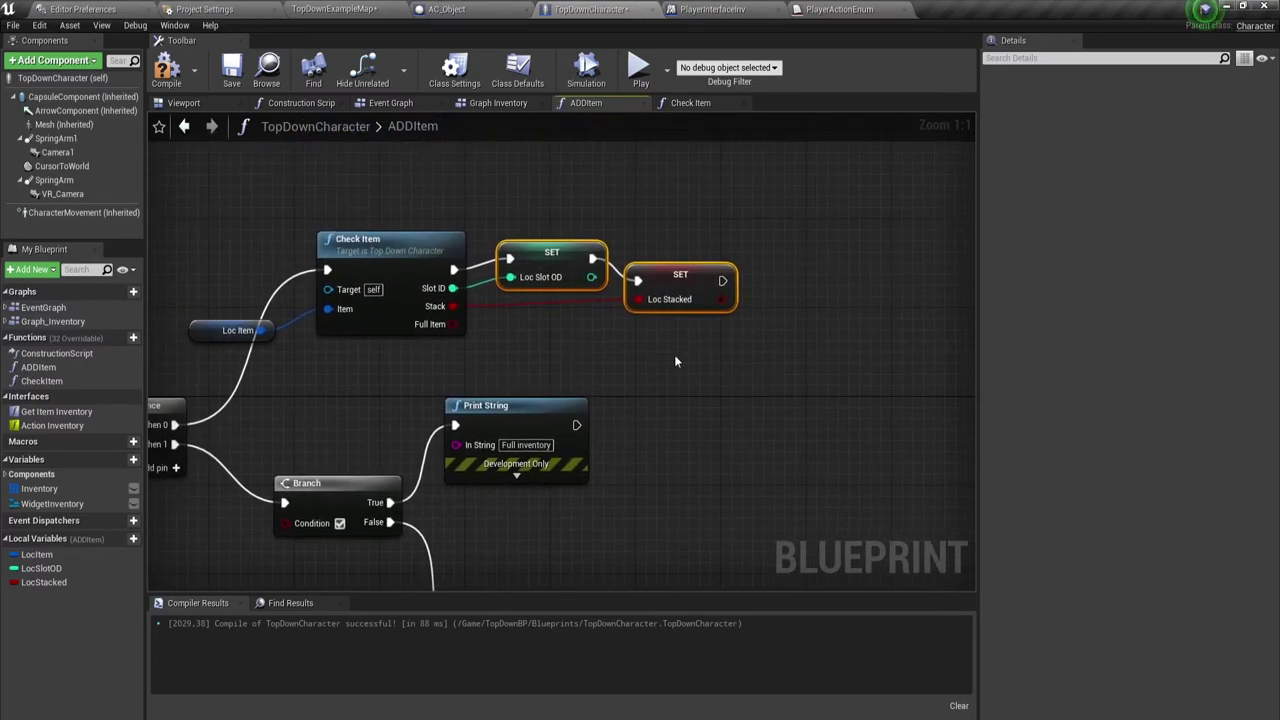
{"action": "left_click", "coordinate": [366, 278], "text": "ctrl"}
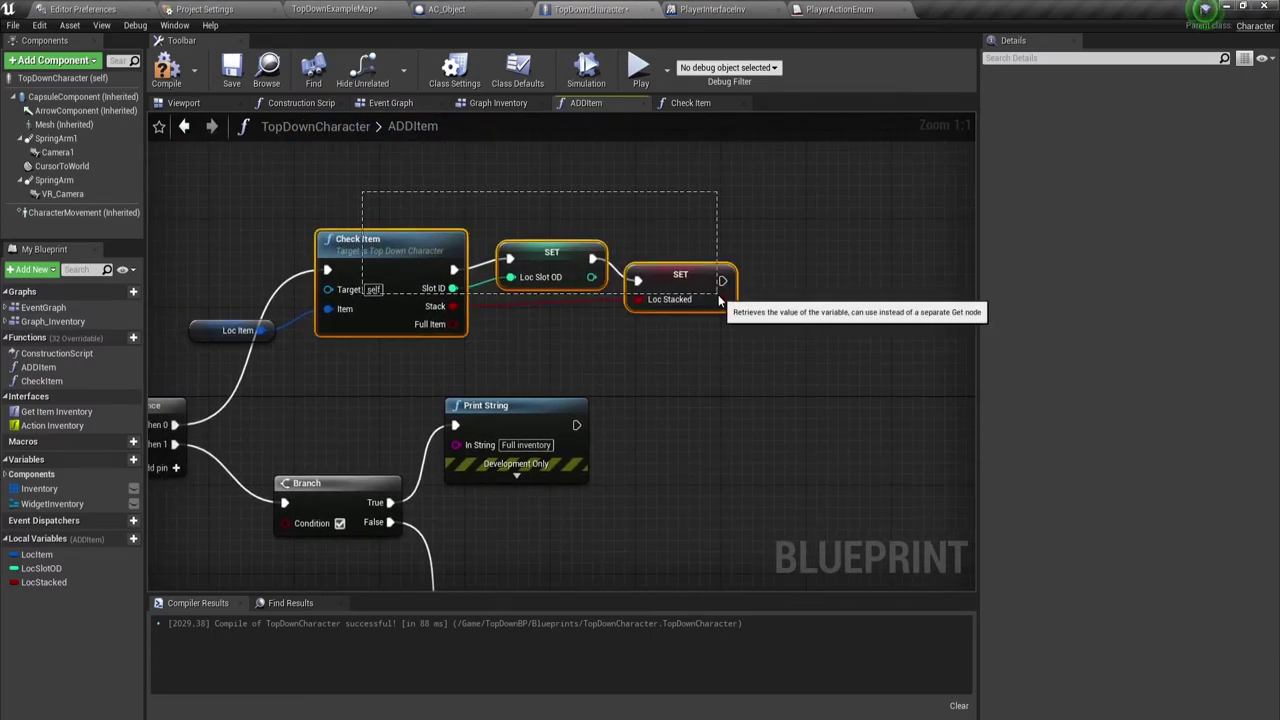
{"action": "right_click_drag", "start_coordinate": [645, 491], "coordinate": [603, 468]}
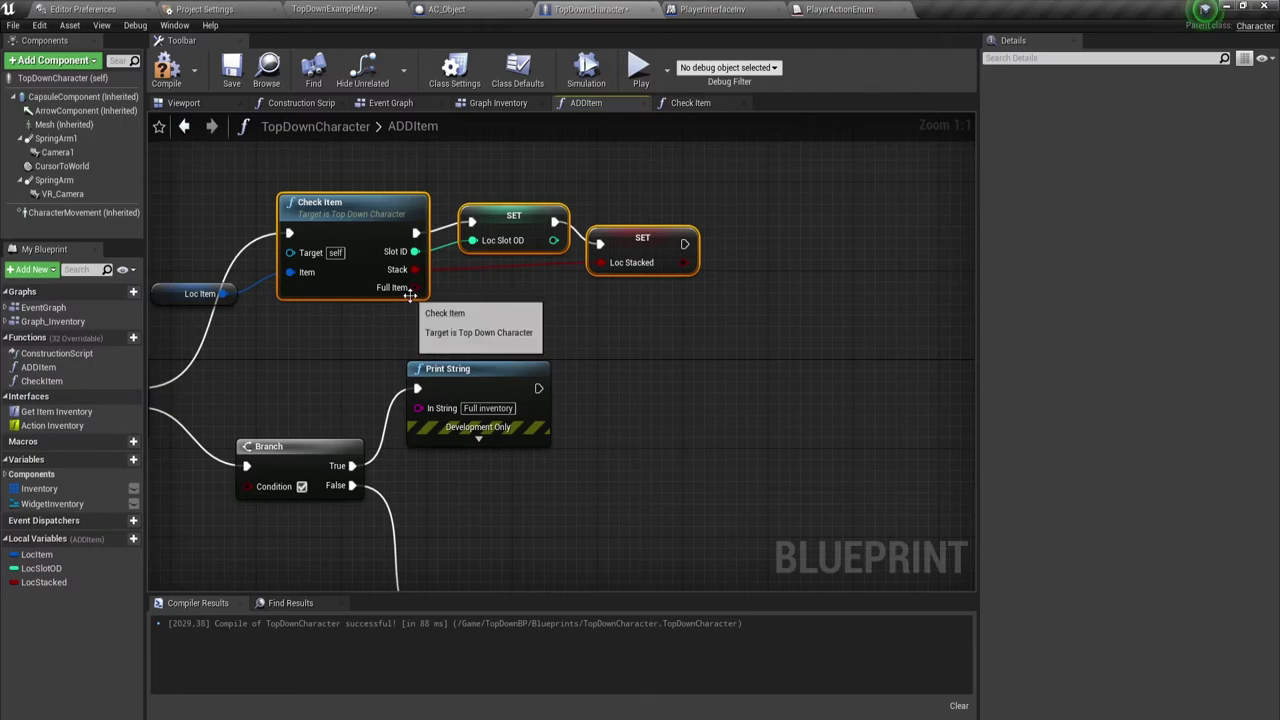
- Promote Full Item to a Boolean local named LocFullItem, set right after SET LocStacked
{"action": "left_click_drag", "start_coordinate": [415, 287], "coordinate": [856, 330]}
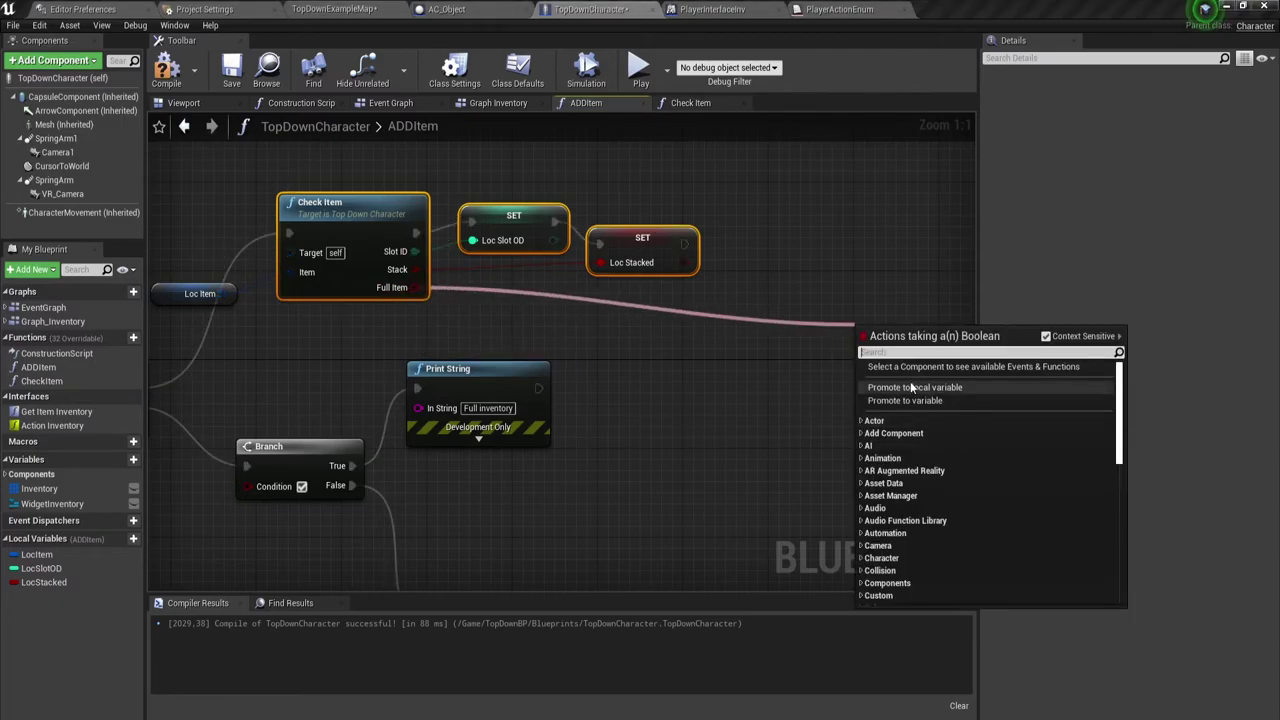
{"action": "left_click", "coordinate": [914, 389]}
{"action": "left_click_drag", "start_coordinate": [619, 203], "coordinate": [800, 268]}
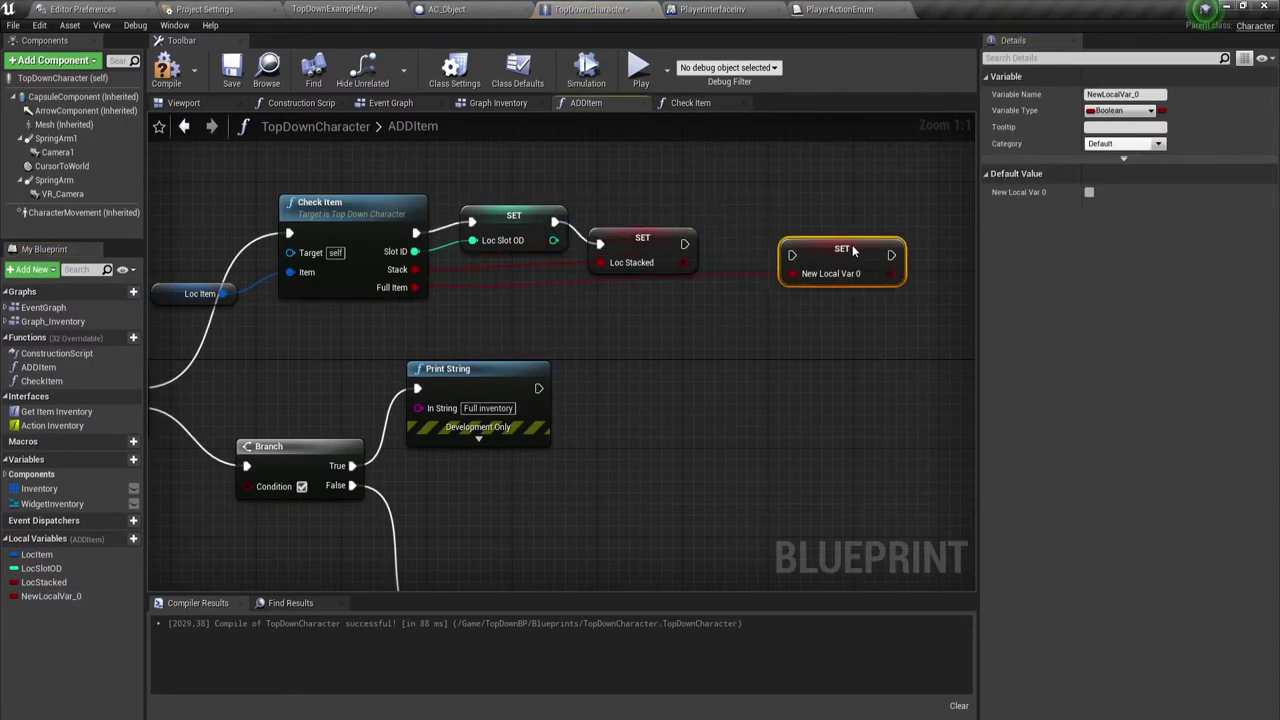
{"action": "left_click_drag", "start_coordinate": [684, 244], "coordinate": [738, 277]}
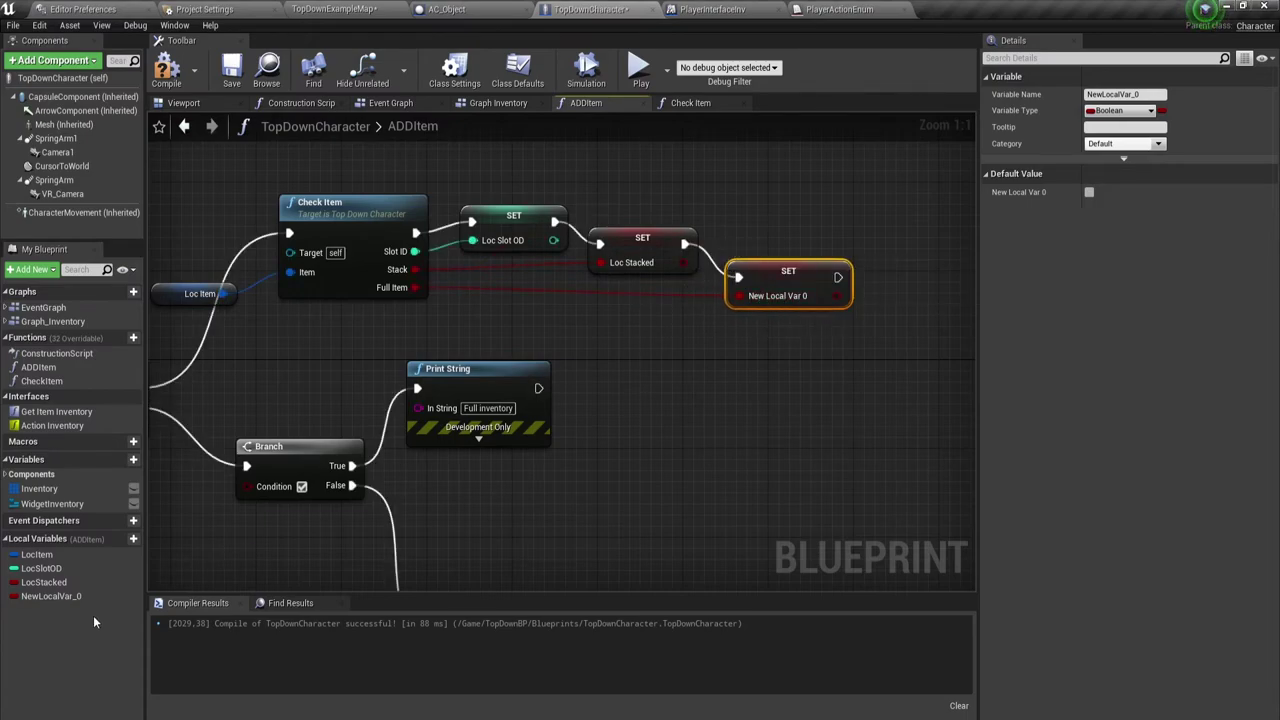
{"action": "left_click", "coordinate": [70, 597]}
{"action": "left_click", "coordinate": [60, 597]}
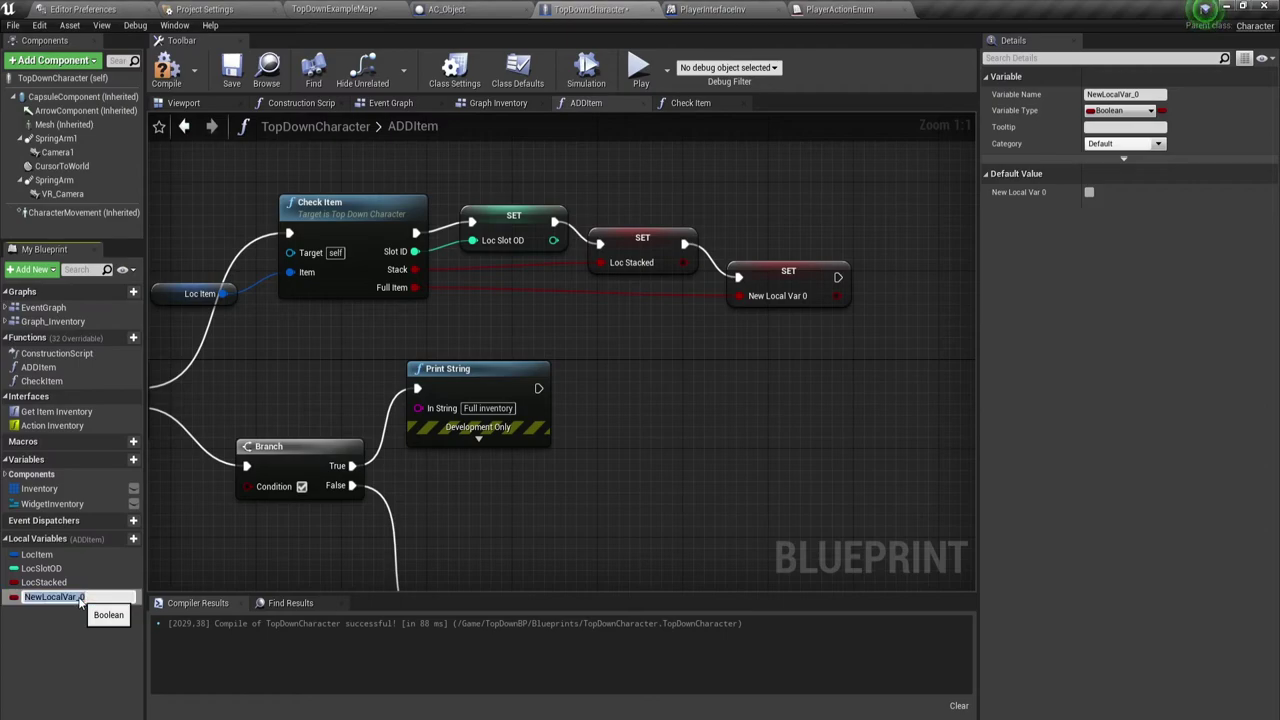
{"action": "type", "text": "LocFu"}
{"action": "type", "text": "llI"}
{"action": "type", "text": "tem"}
{"action": "key", "text": "Return"}
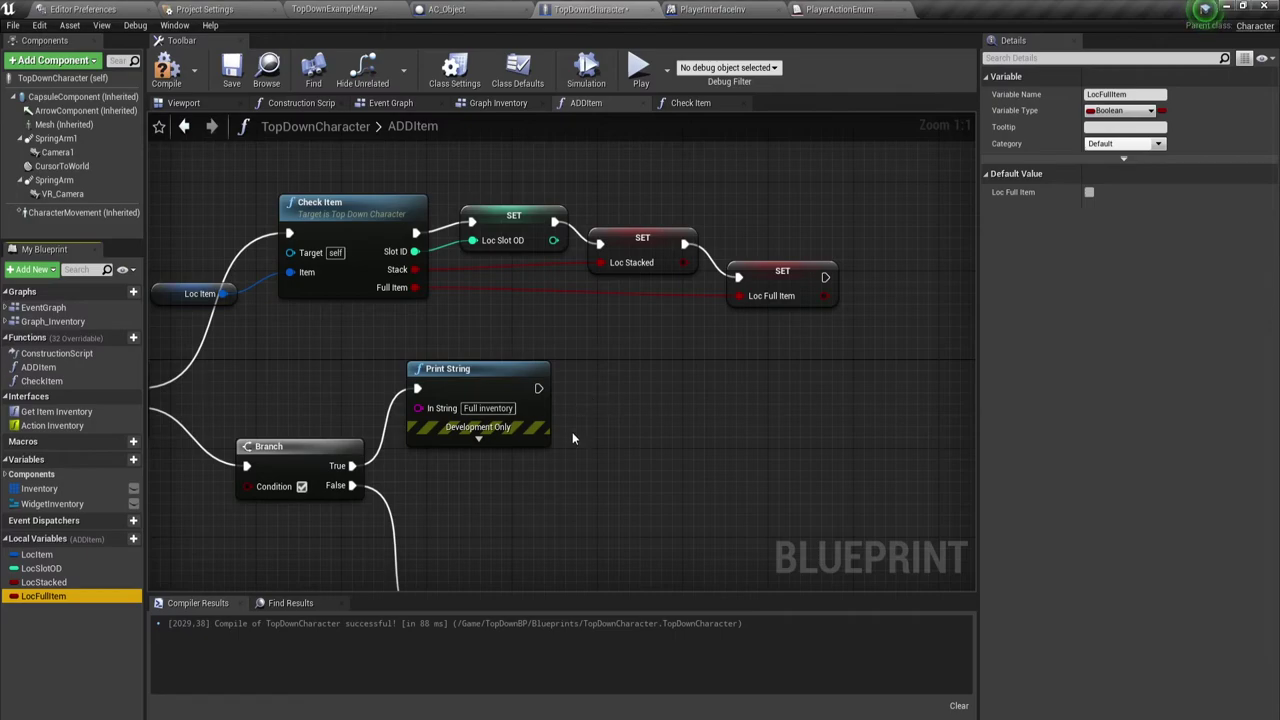
{"action": "mouse_move", "coordinate": [572, 432]}
{"action": "right_mouse_down"}
{"action": "mouse_move", "coordinate": [625, 469]}
{"action": "mouse_move", "coordinate": [516, 262]}
{"action": "right_mouse_up"}
{"action": "scroll", "coordinate": [590, 440], "scroll_direction": "down", "scroll_amount": 1}
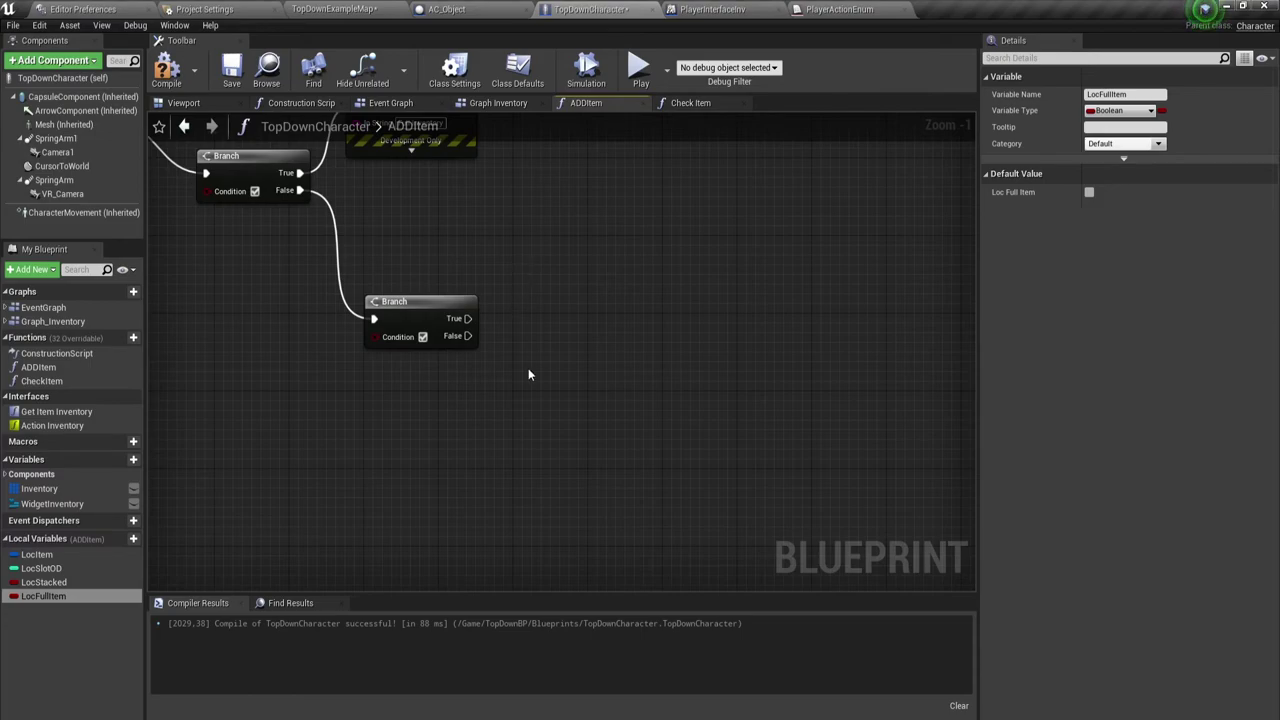
{"action": "right_click_drag", "start_coordinate": [403, 311], "coordinate": [385, 379]}
{"action": "left_click_drag", "start_coordinate": [385, 379], "coordinate": [386, 343]}
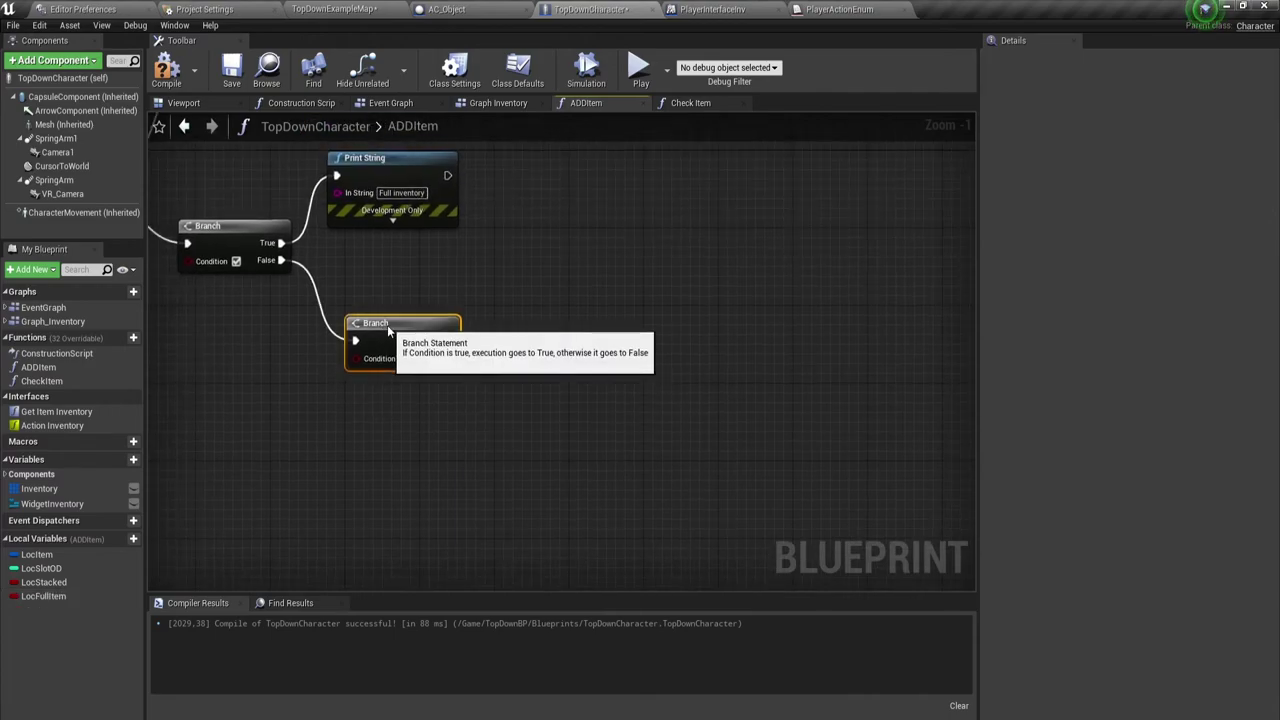
{"action": "mouse_move", "coordinate": [420, 418]}
{"action": "right_mouse_down"}
{"action": "mouse_move", "coordinate": [444, 400]}
{"action": "mouse_move", "coordinate": [499, 413]}
{"action": "right_mouse_up"}
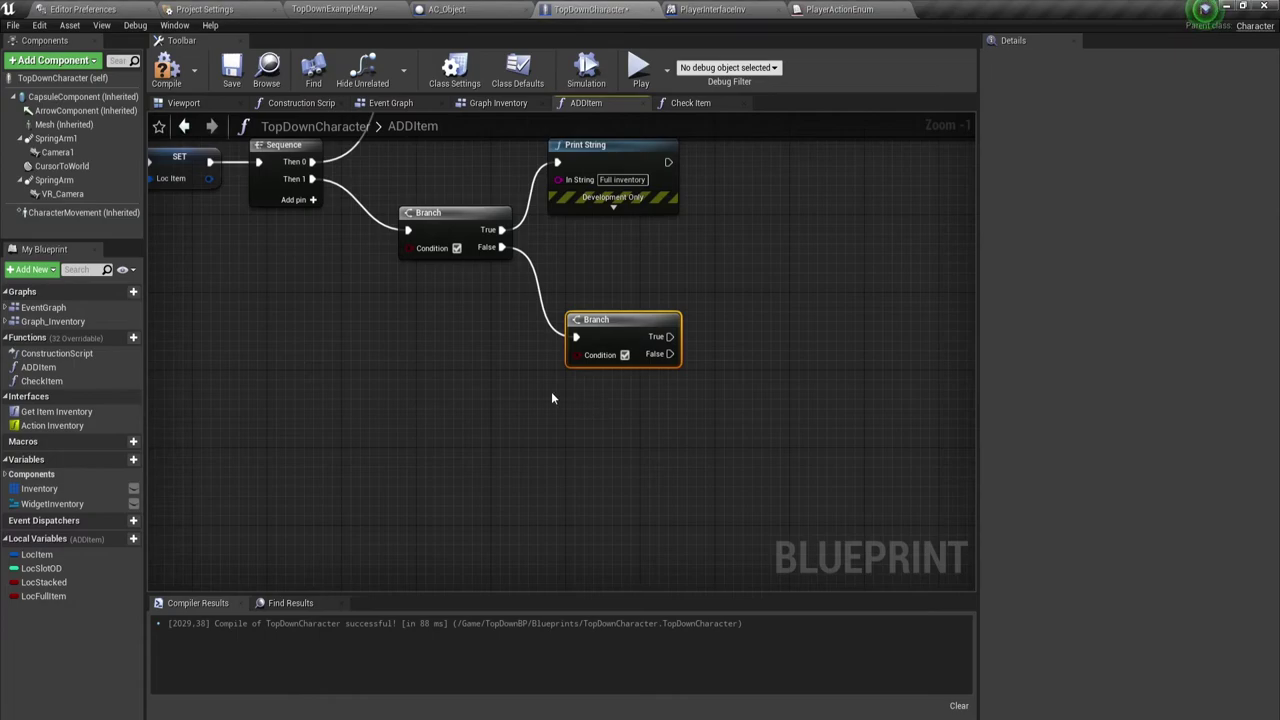
{"action": "left_click_drag", "start_coordinate": [43, 596], "coordinate": [418, 287]}
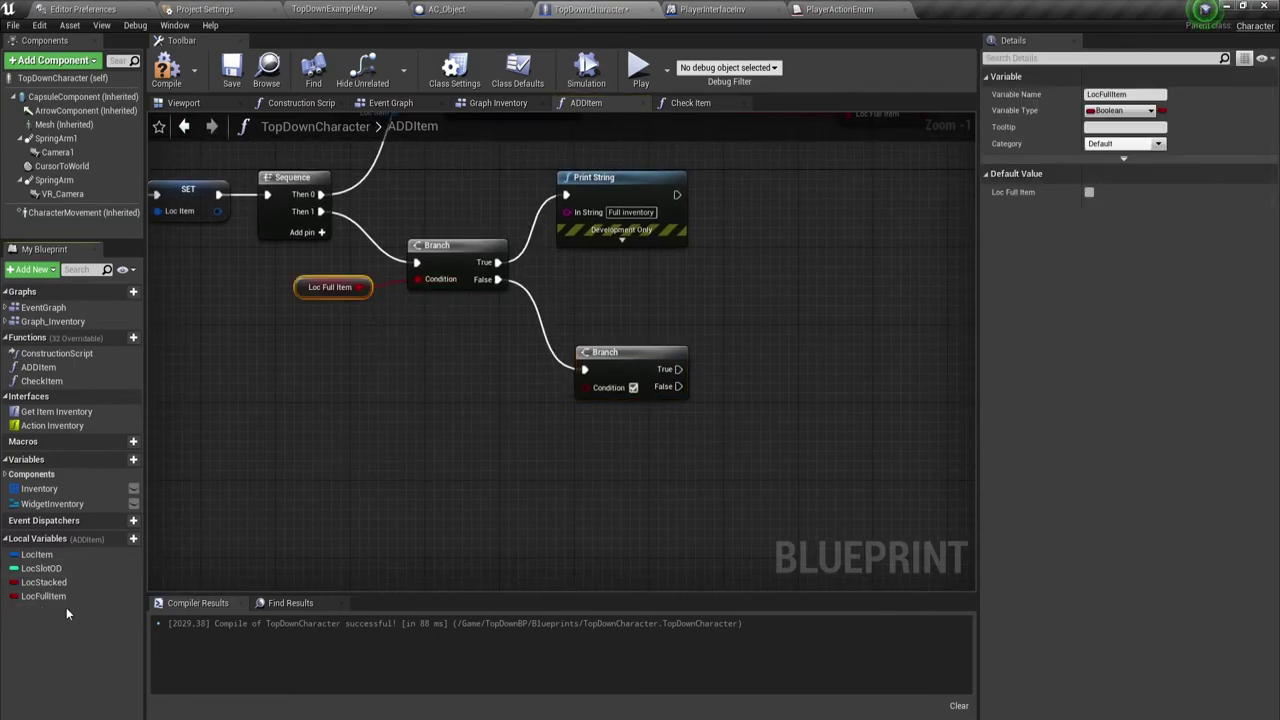
{"action": "left_click_drag", "start_coordinate": [43, 582], "coordinate": [584, 392]}
{"action": "left_click_drag", "start_coordinate": [308, 292], "coordinate": [326, 284]}
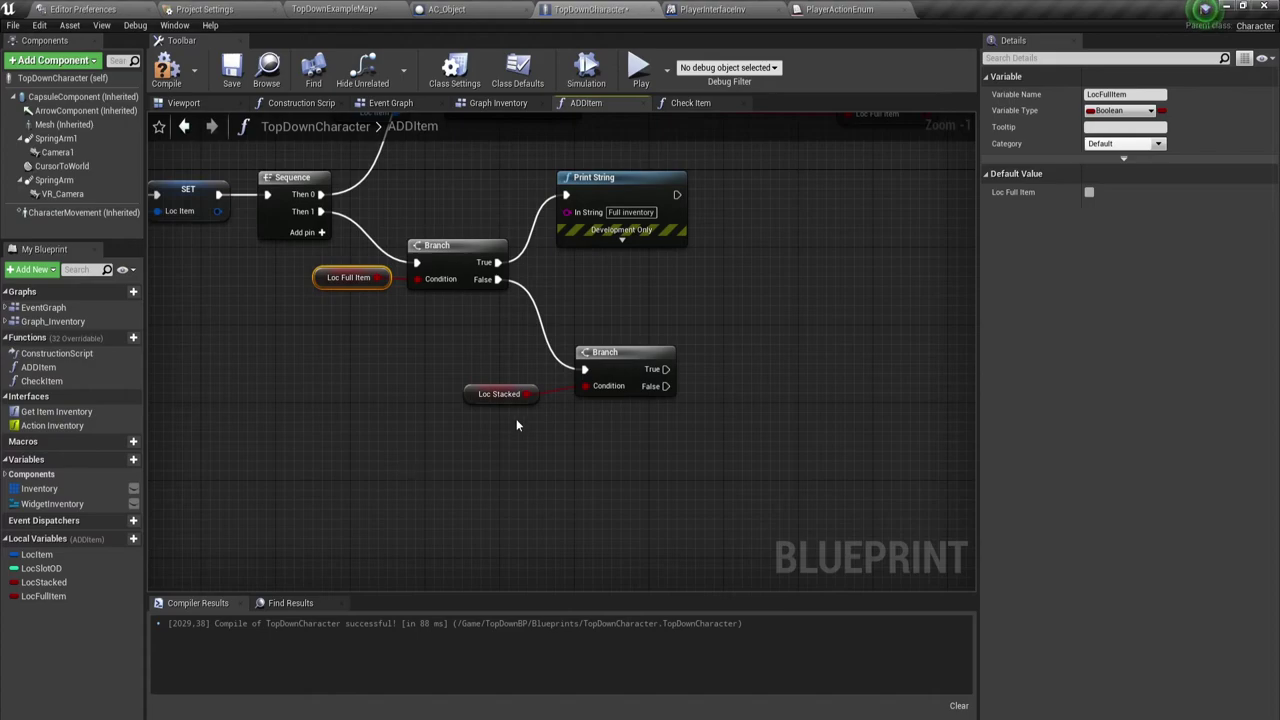
{"action": "left_click_drag", "start_coordinate": [500, 394], "coordinate": [517, 394]}
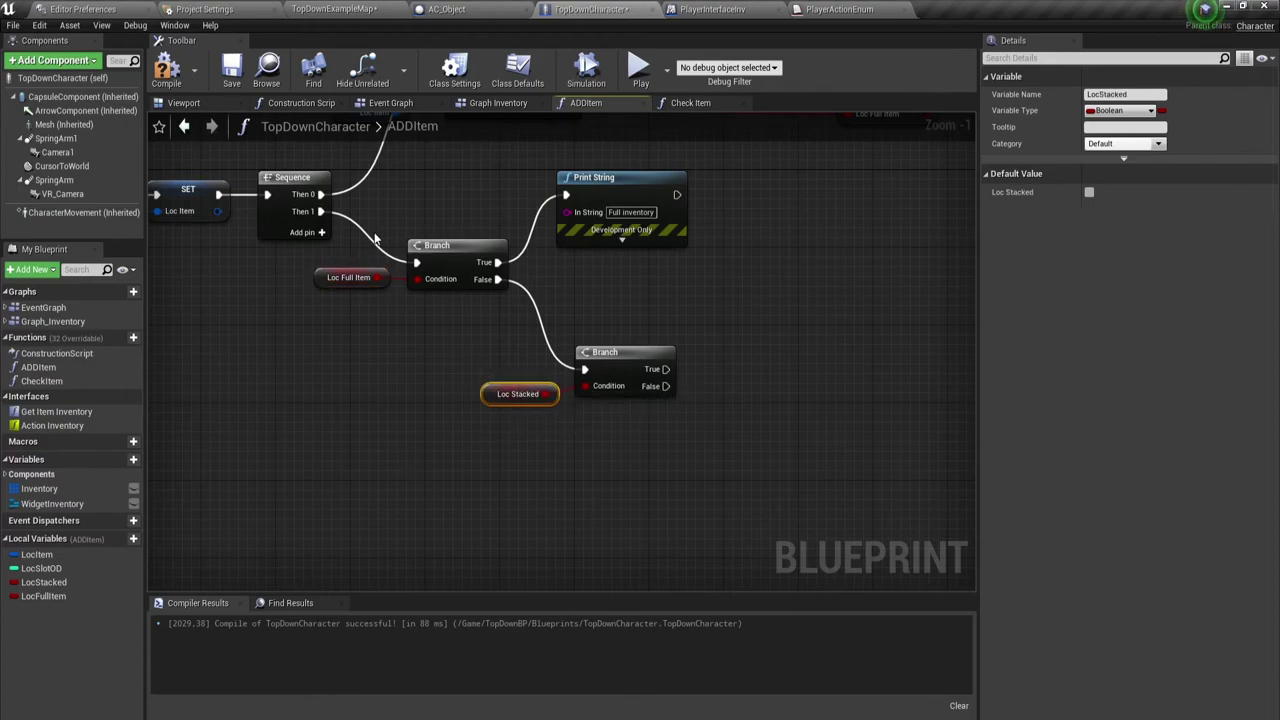
{"action": "right_click_drag", "start_coordinate": [335, 315], "coordinate": [238, 415]}
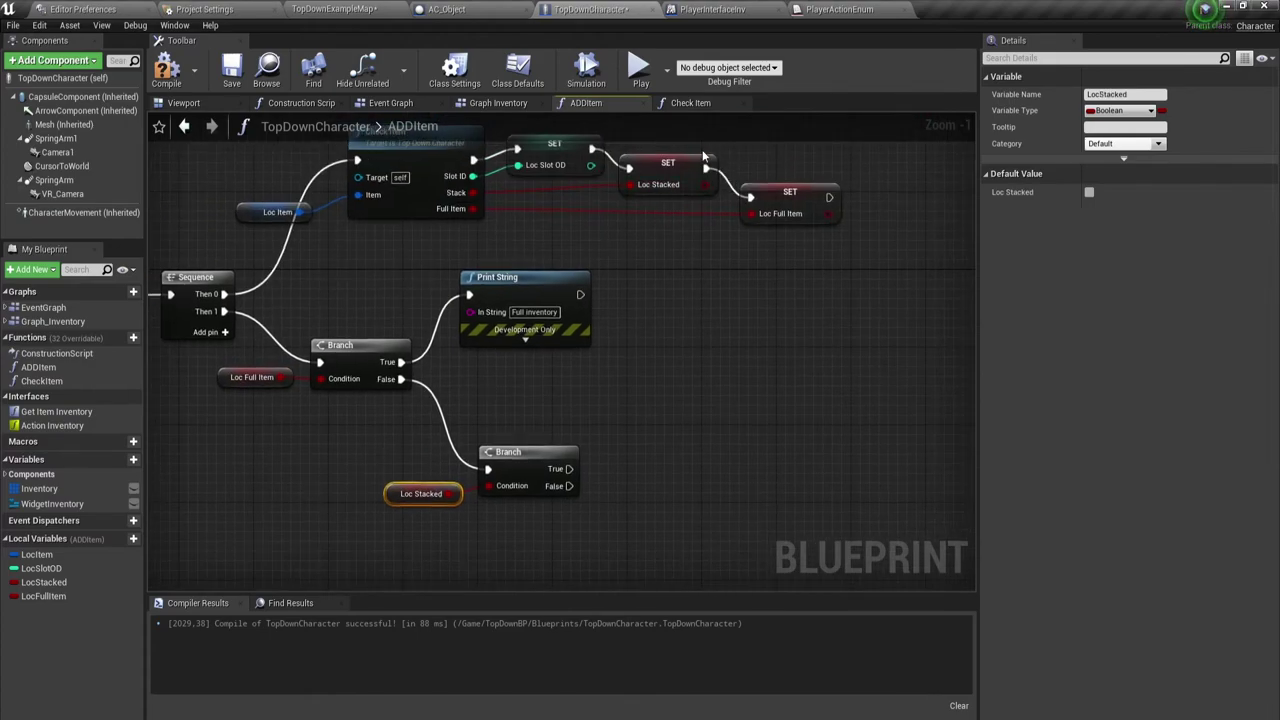
{"action": "mouse_move", "coordinate": [603, 488]}
{"action": "right_mouse_down"}
{"action": "mouse_move", "coordinate": [608, 406]}
{"action": "mouse_move", "coordinate": [631, 531]}
{"action": "right_mouse_up"}
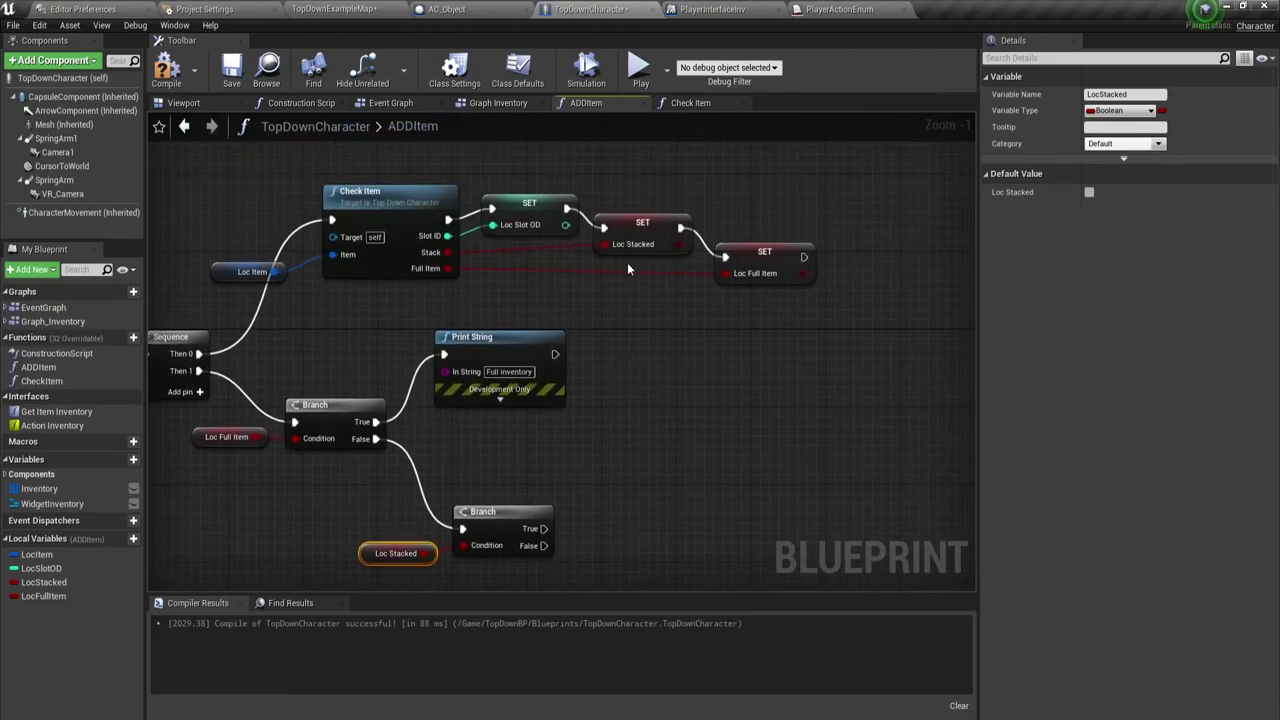
{"action": "left_click", "coordinate": [690, 103]}
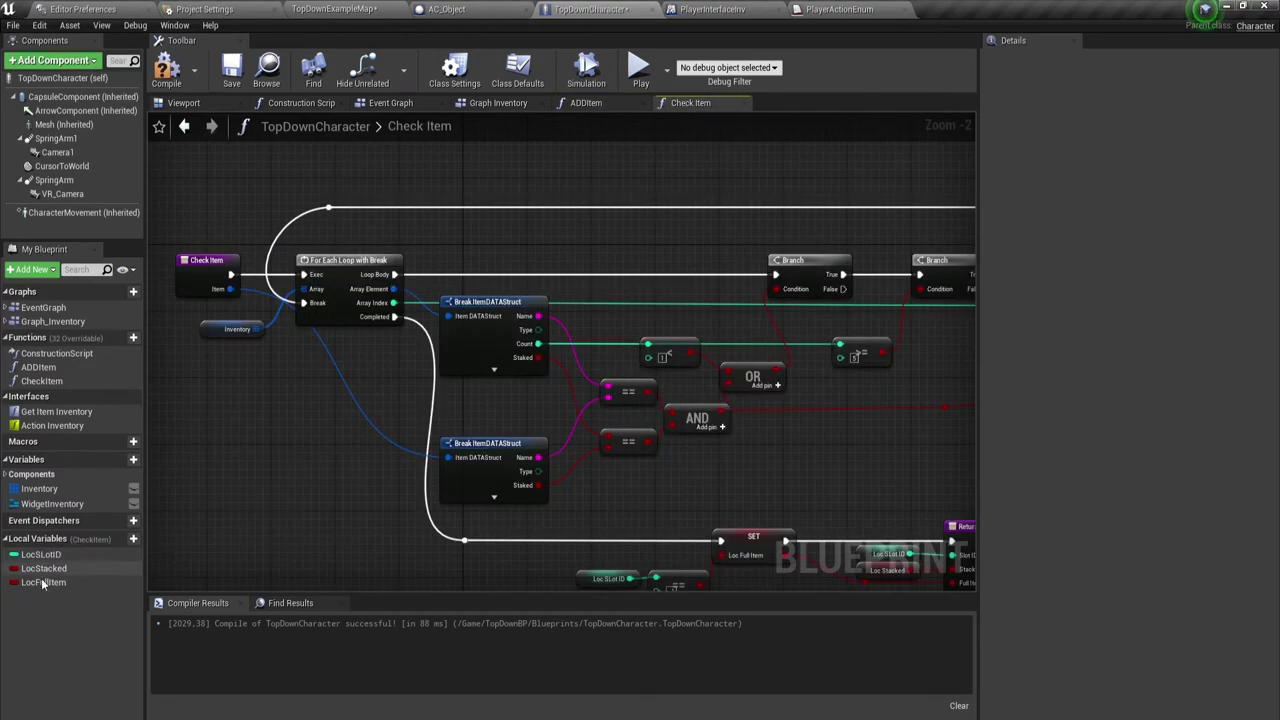
{"action": "left_click", "coordinate": [590, 103]}
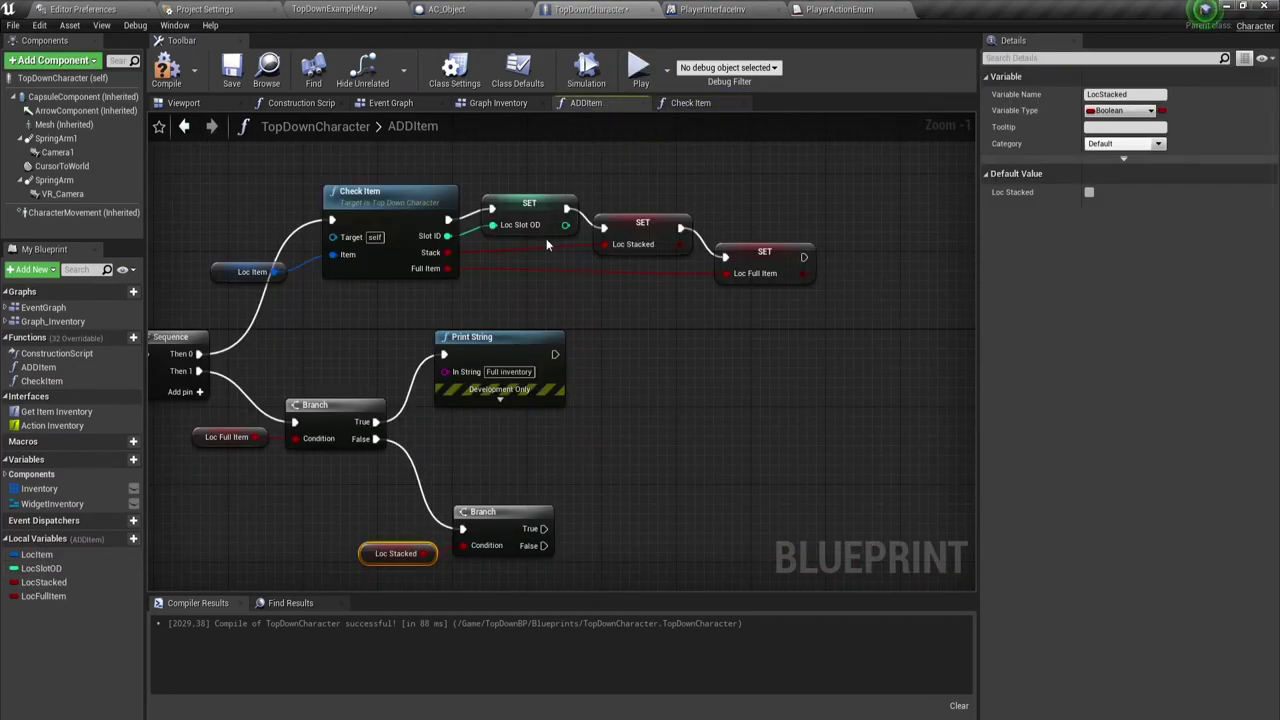
{"action": "scroll", "coordinate": [555, 341], "scroll_direction": "up", "scroll_amount": 1}
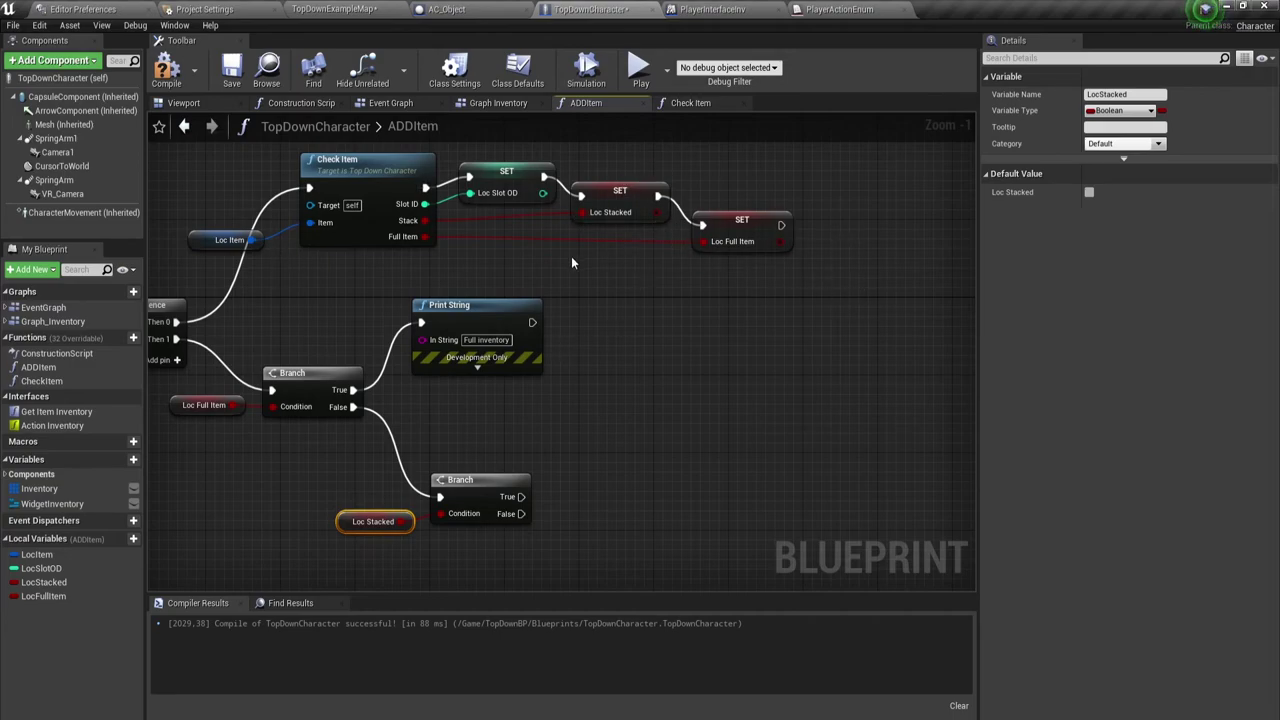
{"action": "right_click_drag", "start_coordinate": [610, 520], "coordinate": [592, 352]}
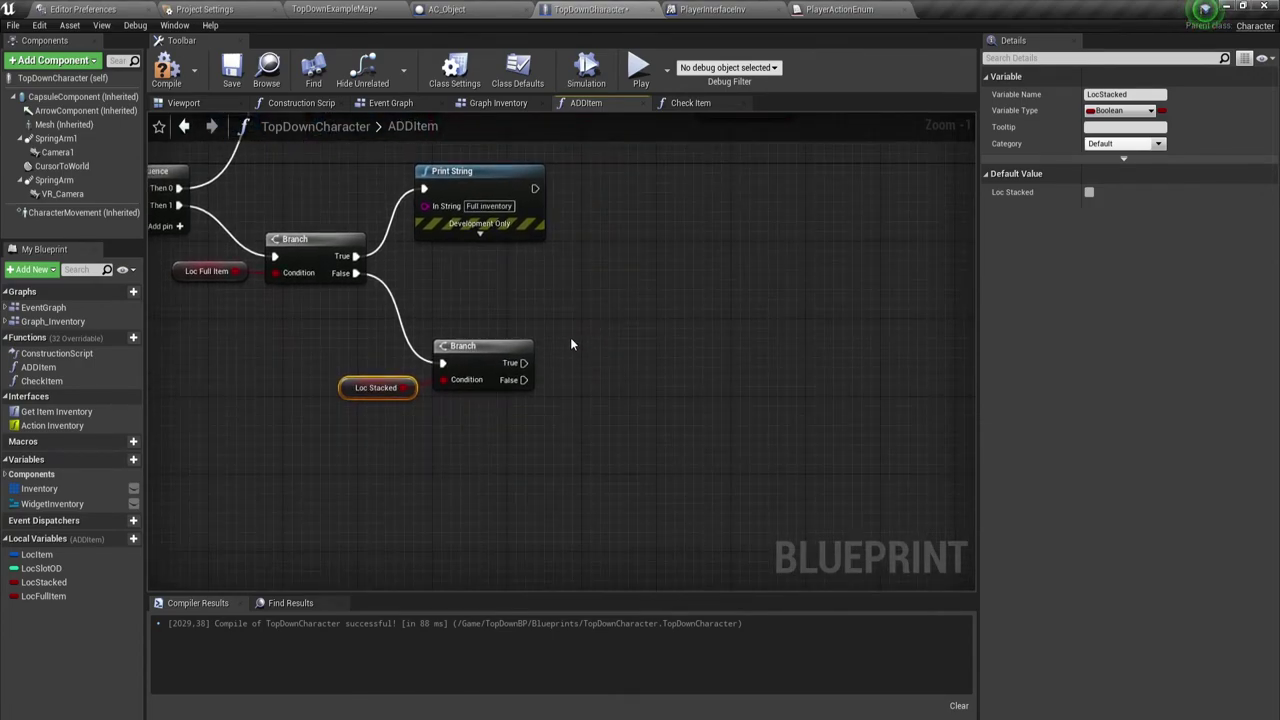
{"action": "right_click_drag", "start_coordinate": [576, 420], "coordinate": [563, 349]}
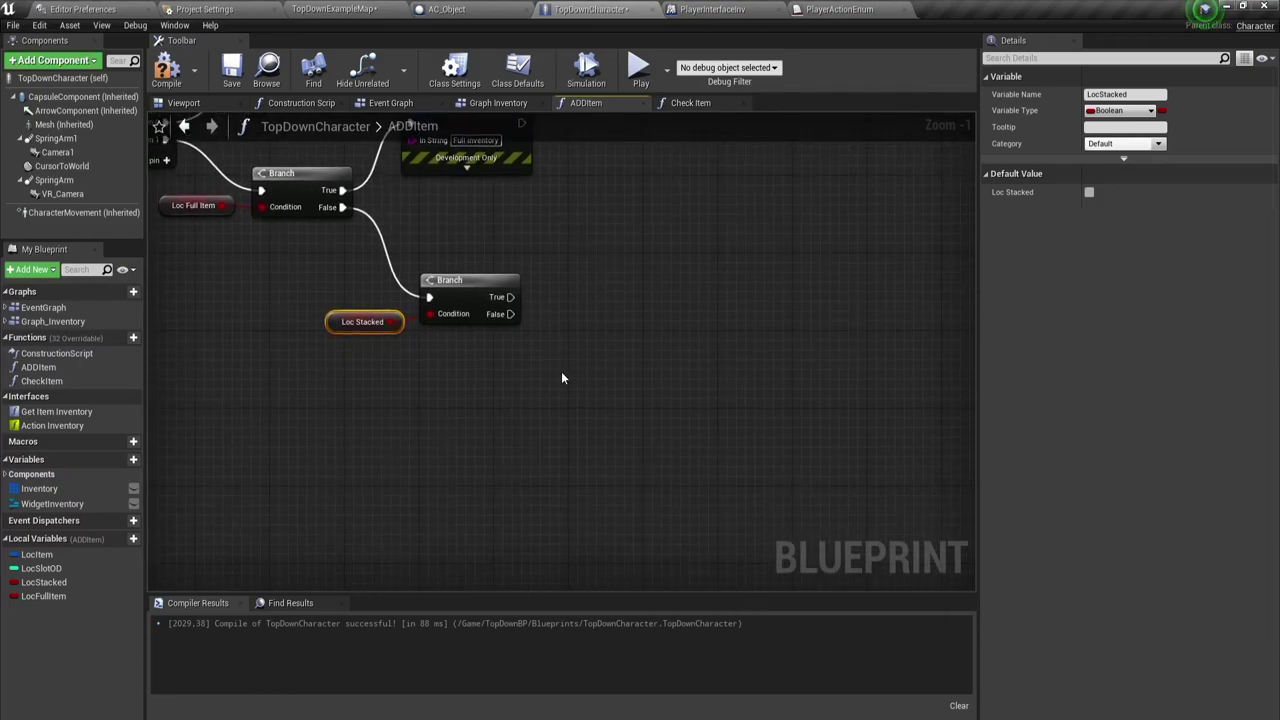
- Add an Inventory getter feeding a Set Array Elem node run from the second Branch's False output
{"action": "right_click_drag", "start_coordinate": [561, 378], "coordinate": [525, 380]}
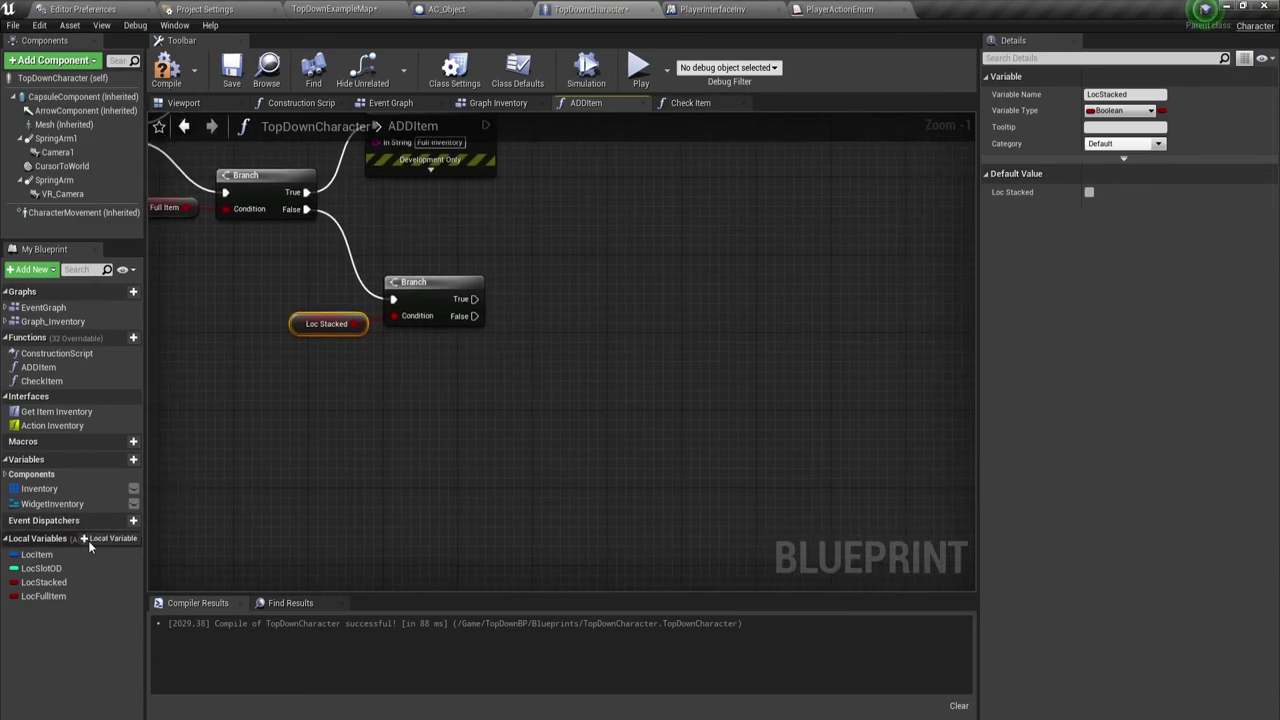
{"action": "mouse_move", "coordinate": [40, 488]}
{"action": "left_mouse_down"}
{"action": "mouse_move", "coordinate": [573, 394]}
{"action": "mouse_move", "coordinate": [428, 368]}
{"action": "left_mouse_up"}
{"action": "left_click", "coordinate": [470, 380]}
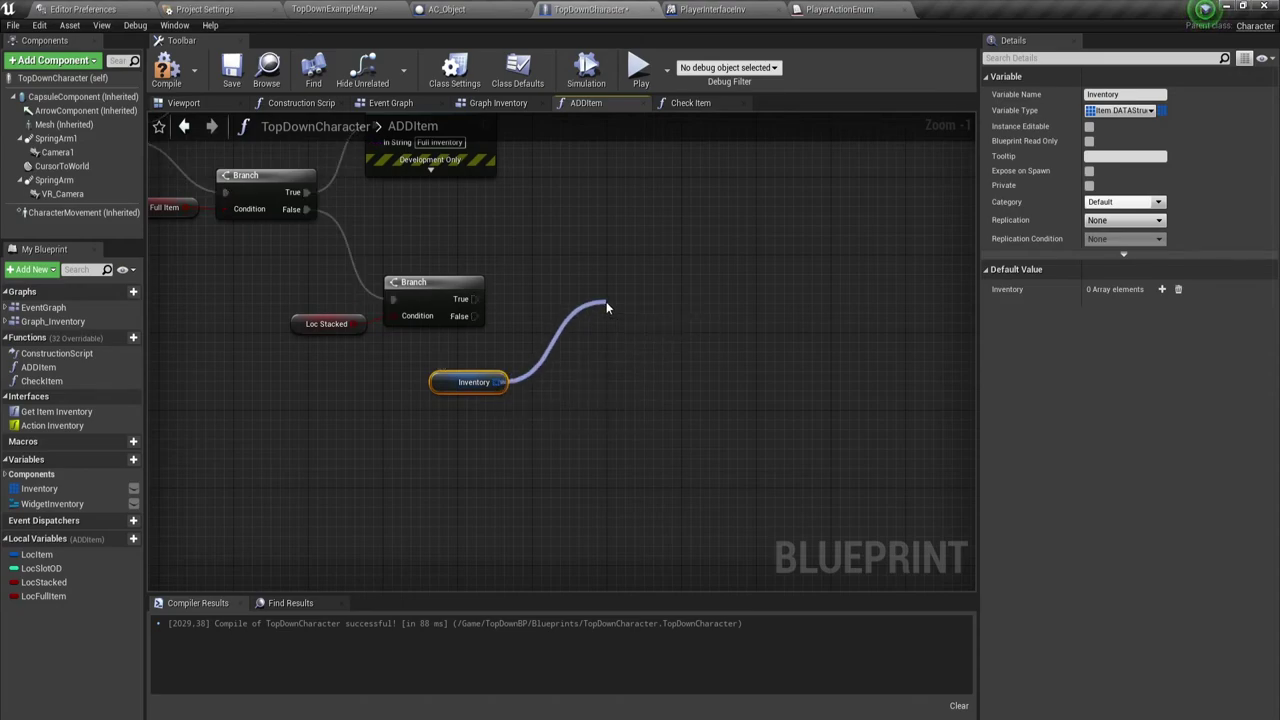
{"action": "left_click_drag", "start_coordinate": [501, 384], "coordinate": [606, 301]}
{"action": "type", "text": "set"}
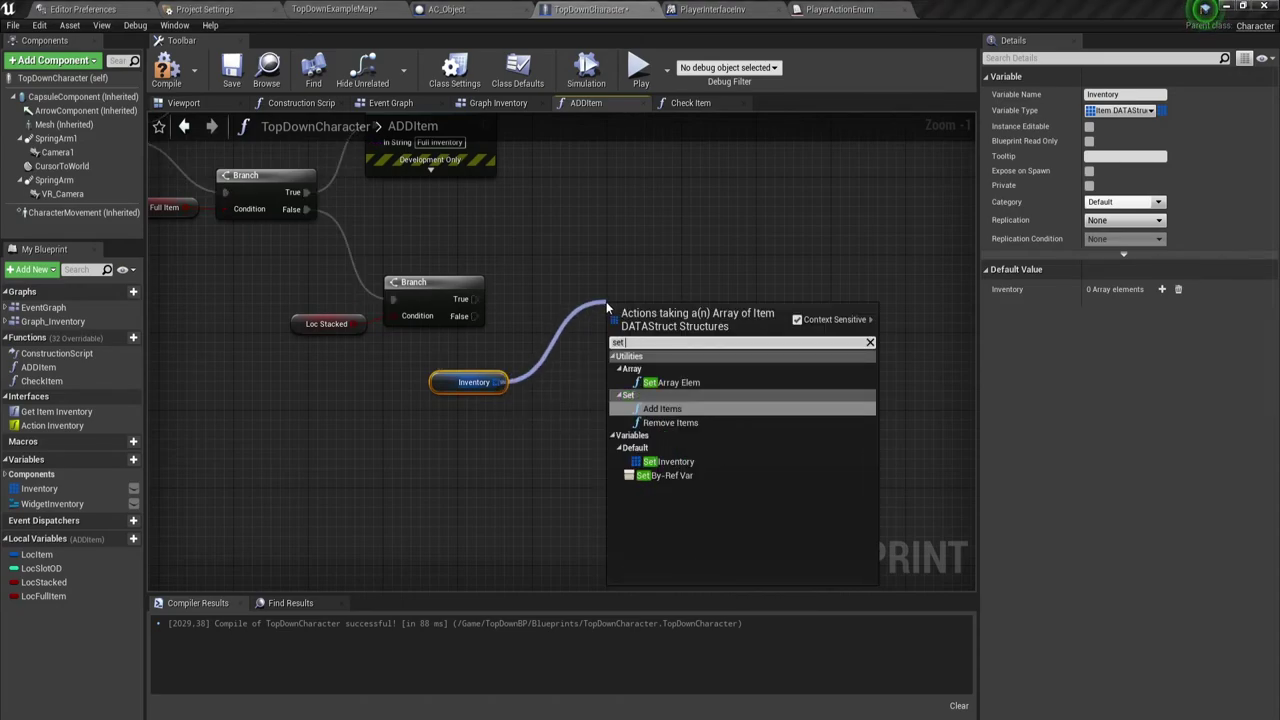
{"action": "type", "text": " arr"}
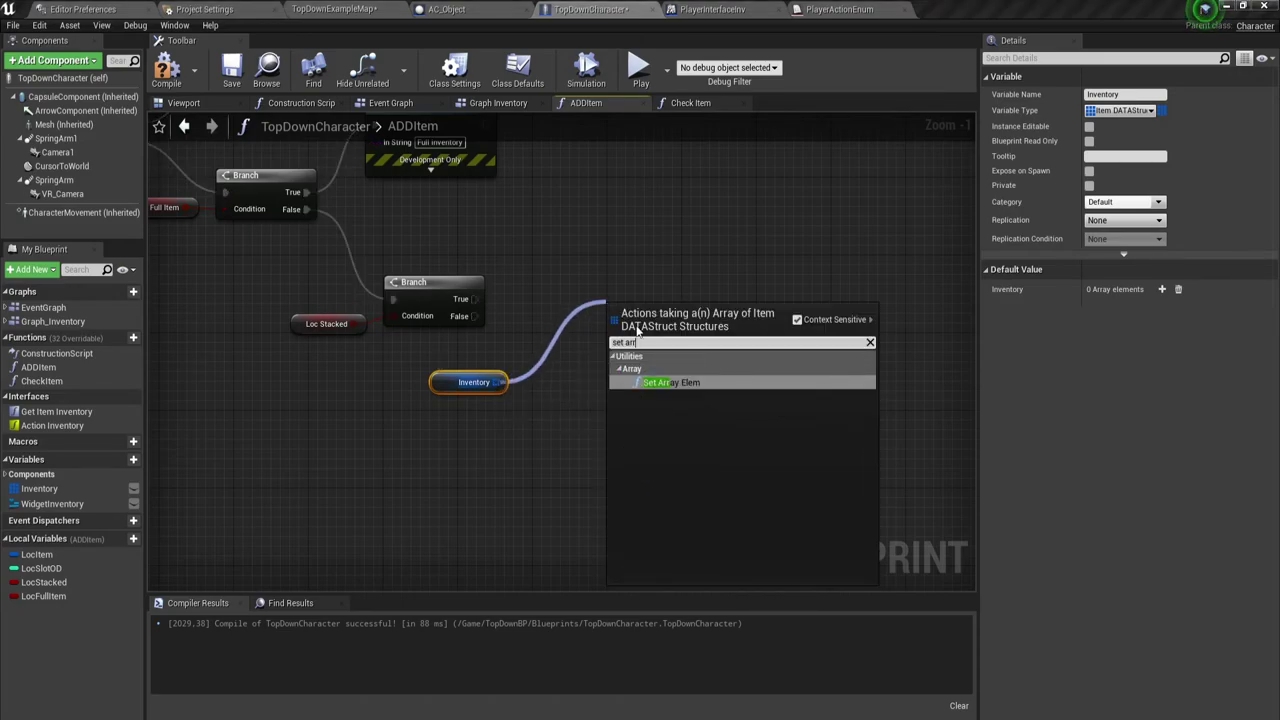
{"action": "left_click", "coordinate": [680, 382]}
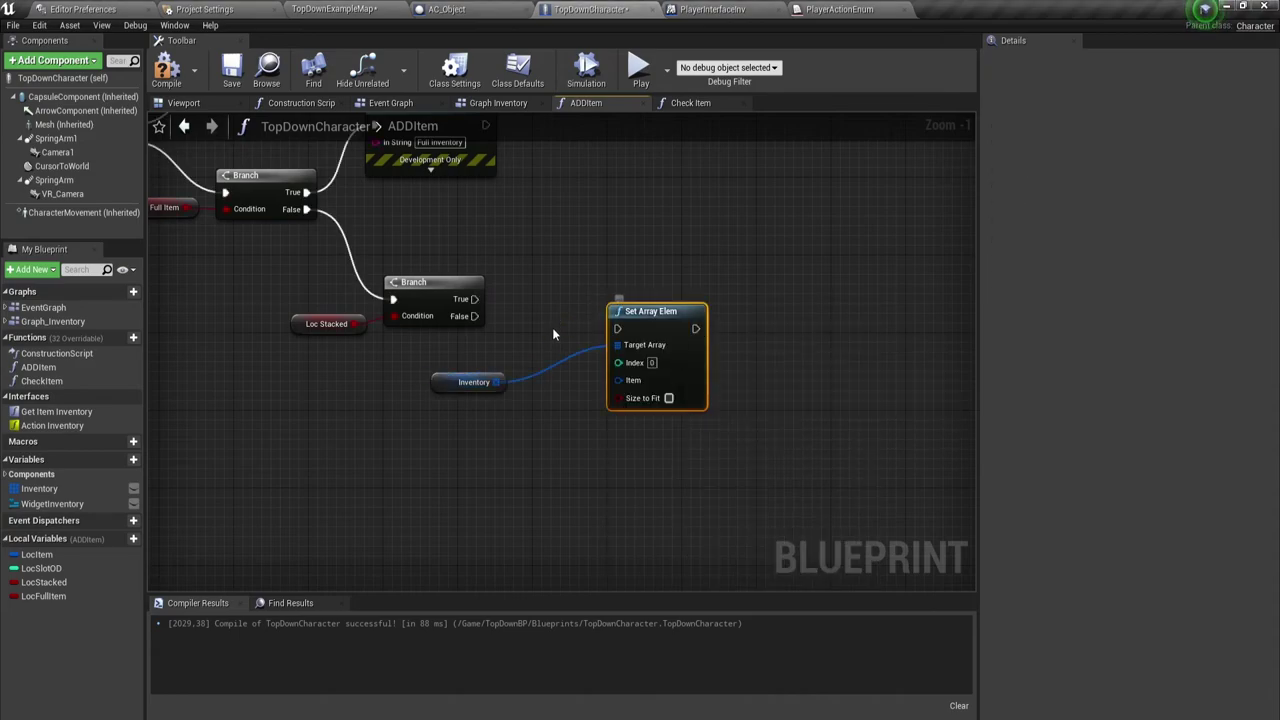
{"action": "mouse_move", "coordinate": [475, 316]}
{"action": "left_mouse_down"}
{"action": "mouse_move", "coordinate": [616, 335]}
{"action": "mouse_move", "coordinate": [574, 348]}
{"action": "left_mouse_up"}
{"action": "left_click", "coordinate": [466, 382], "text": "ctrl"}
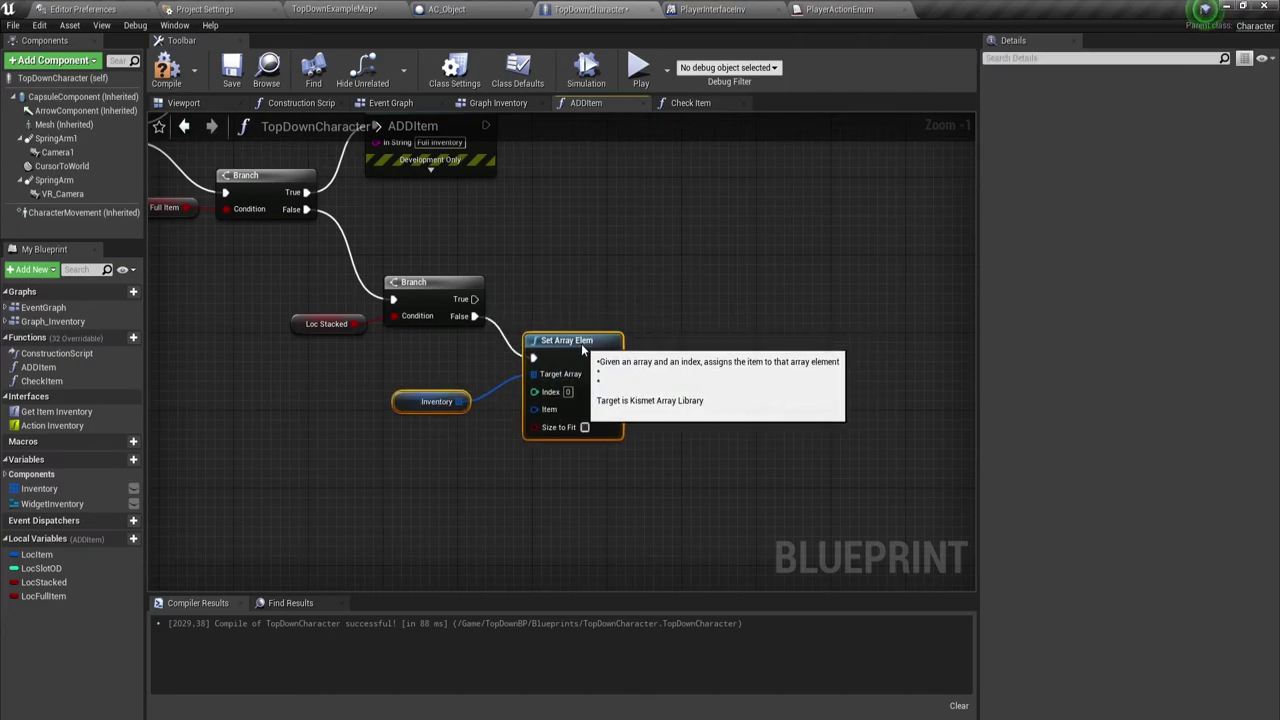
{"action": "right_click_drag", "start_coordinate": [400, 455], "coordinate": [407, 391]}
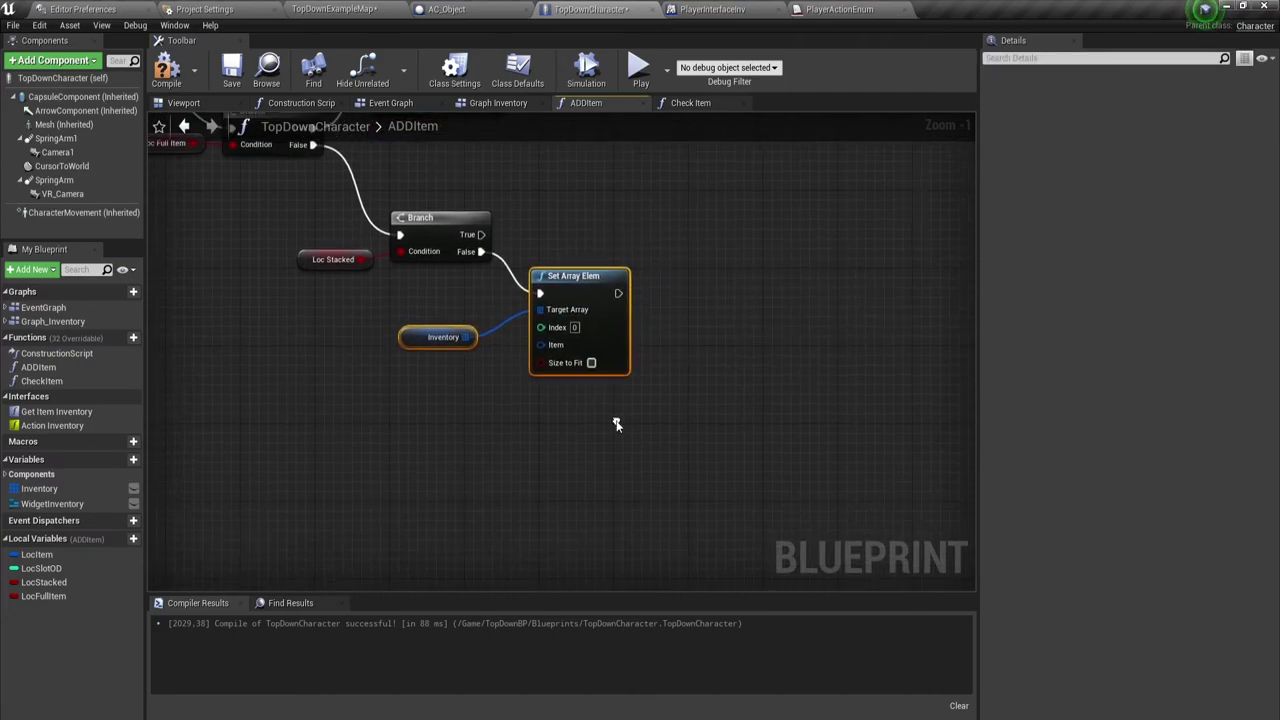
{"action": "left_click", "coordinate": [407, 391]}
{"action": "left_click_drag", "start_coordinate": [413, 336], "coordinate": [423, 307]}
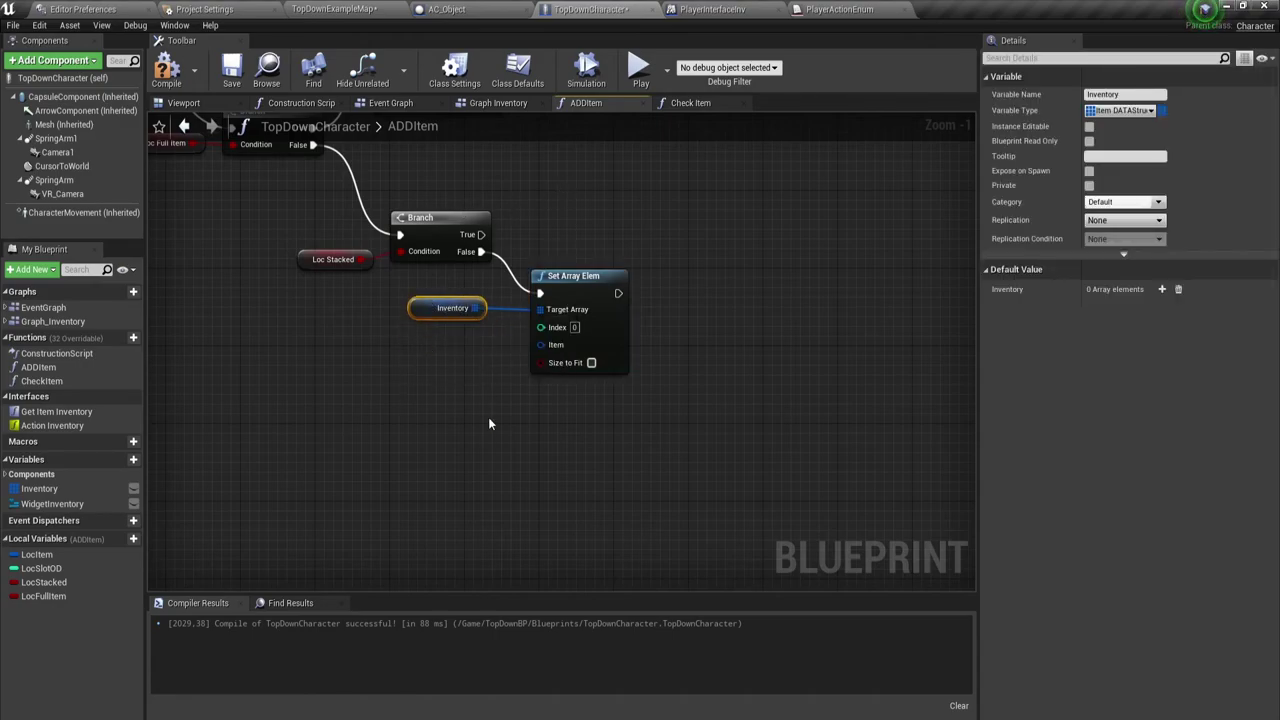
{"action": "right_click_drag", "start_coordinate": [617, 427], "coordinate": [590, 428]}
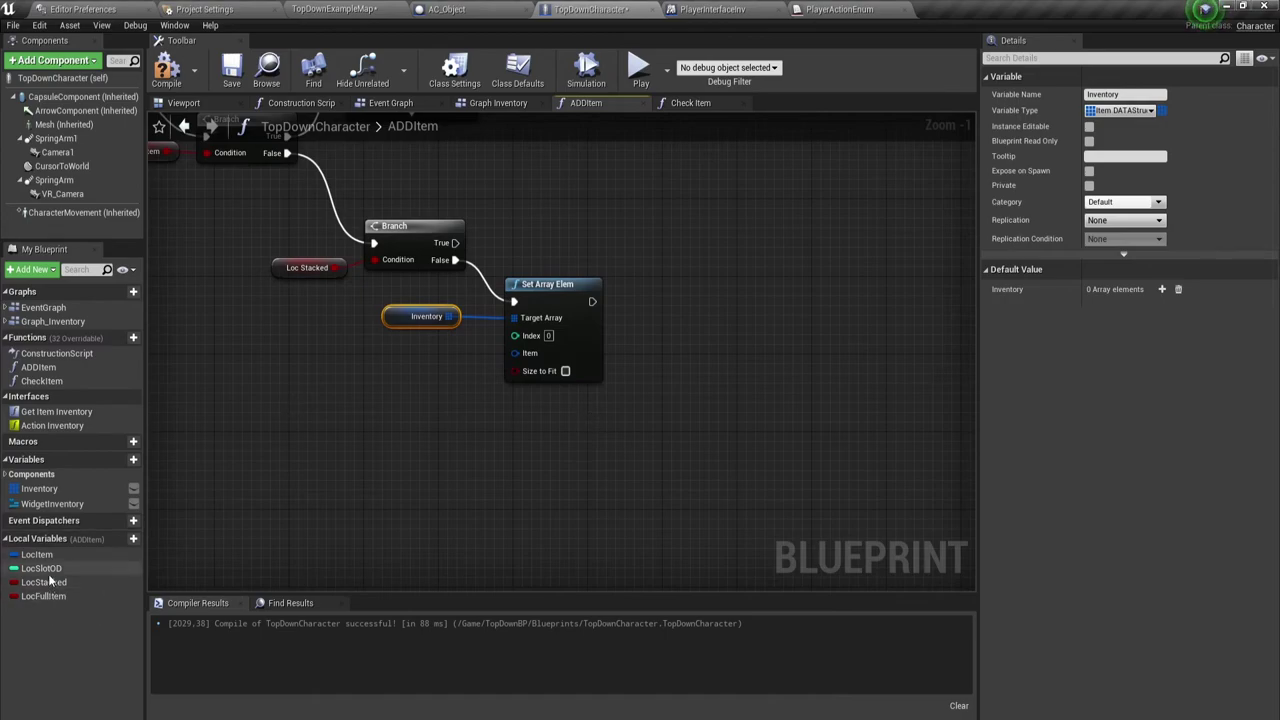
- Plug LocSlotOD into Set Array Elem's Index and LocItem into its Item
{"action": "left_click_drag", "start_coordinate": [41, 568], "coordinate": [517, 337]}
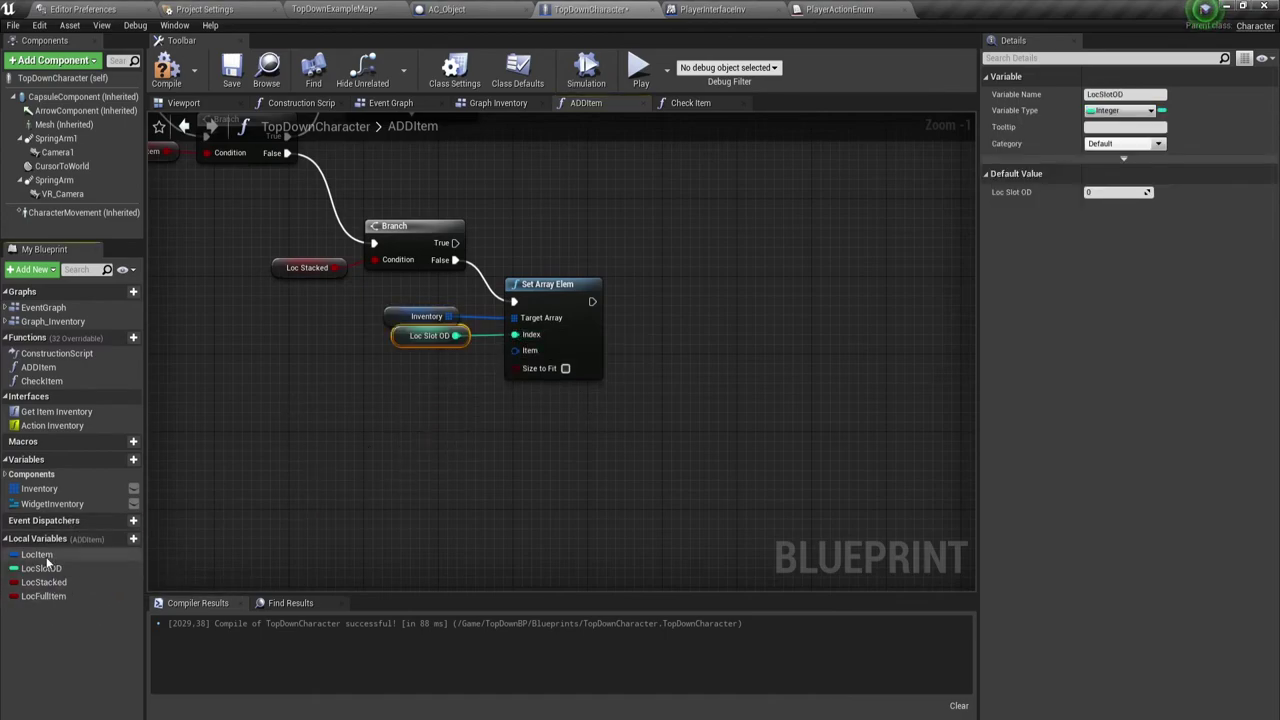
{"action": "left_click", "coordinate": [42, 582]}
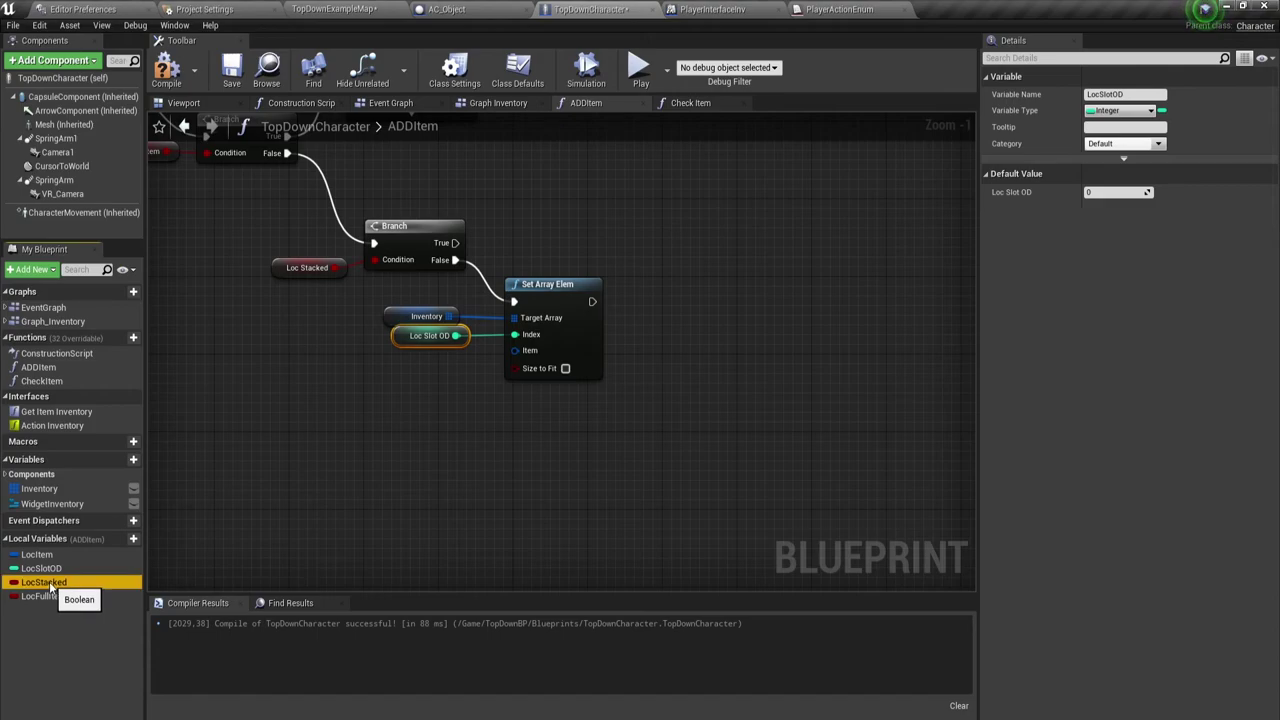
{"action": "left_click", "coordinate": [441, 431]}
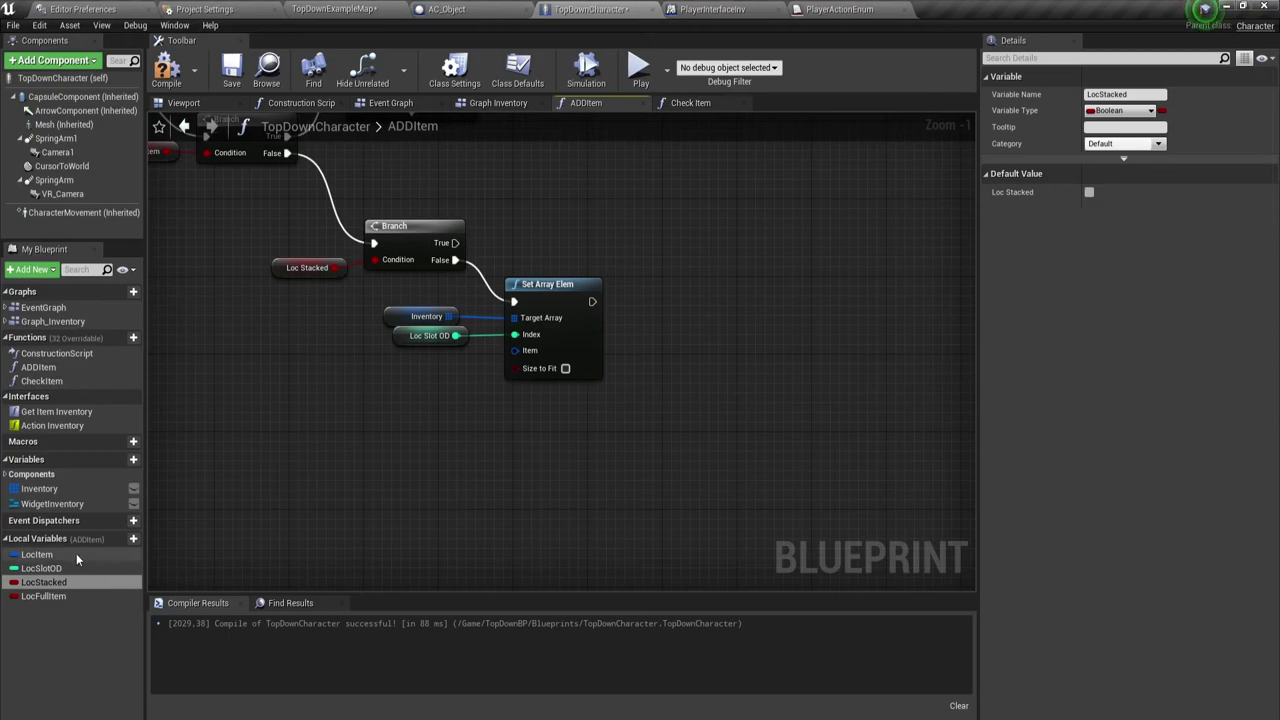
{"action": "left_click_drag", "start_coordinate": [40, 554], "coordinate": [510, 352]}
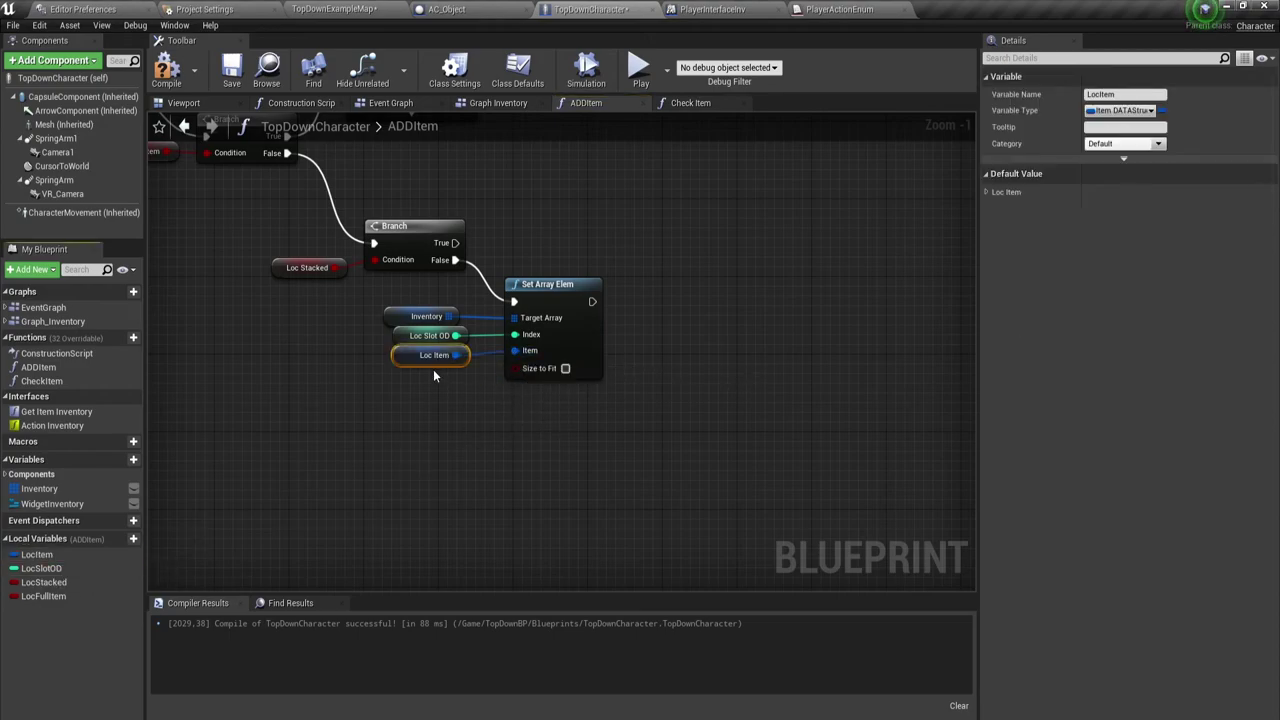
{"action": "left_click_drag", "start_coordinate": [410, 360], "coordinate": [410, 369]}
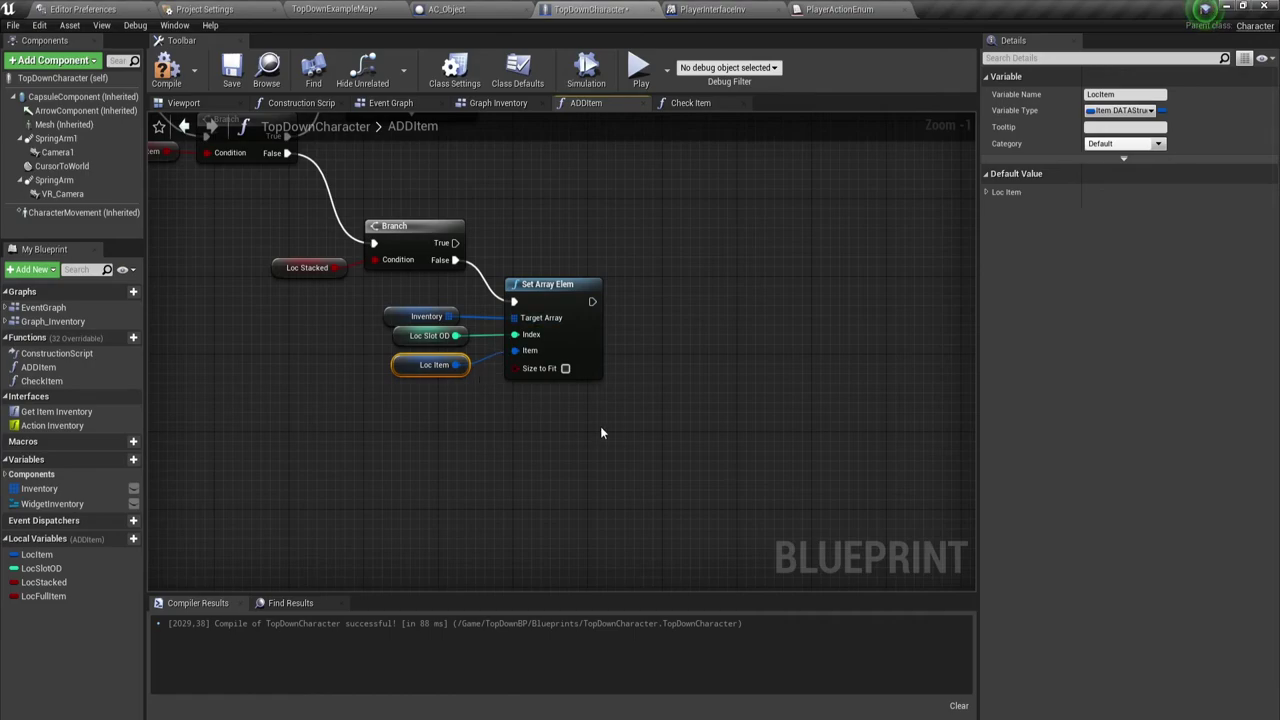
{"action": "right_click_drag", "start_coordinate": [600, 426], "coordinate": [590, 445]}
{"action": "left_click_drag", "start_coordinate": [336, 470], "coordinate": [702, 298]}
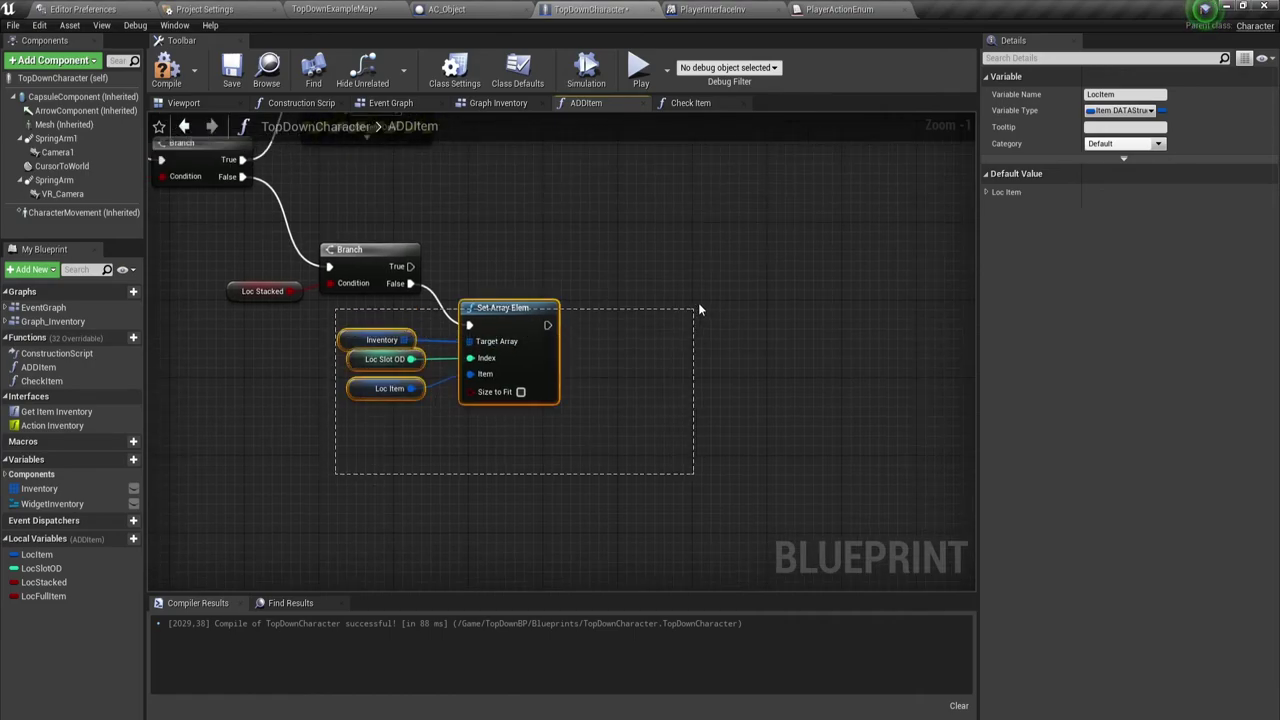
{"action": "left_click", "coordinate": [603, 439]}
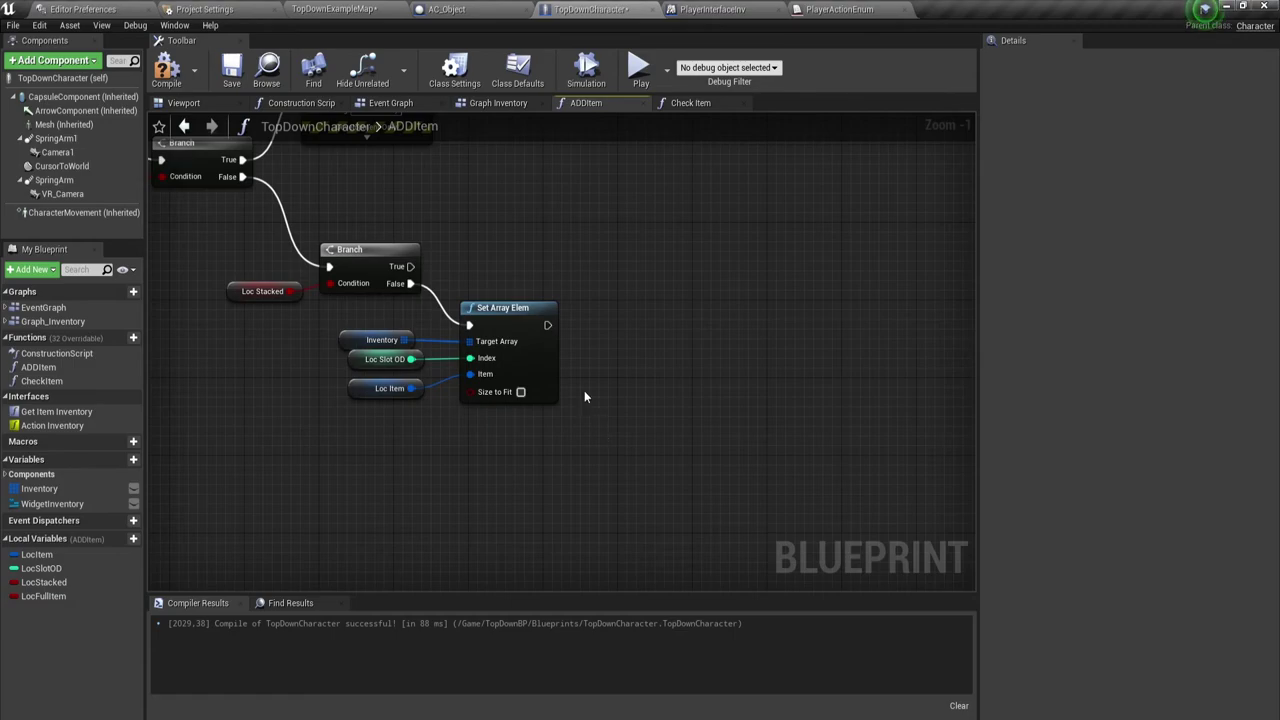
- Add a Print String after Set Array Elem, its In String supplied by a new Append node
{"action": "left_click_drag", "start_coordinate": [547, 325], "coordinate": [625, 318]}
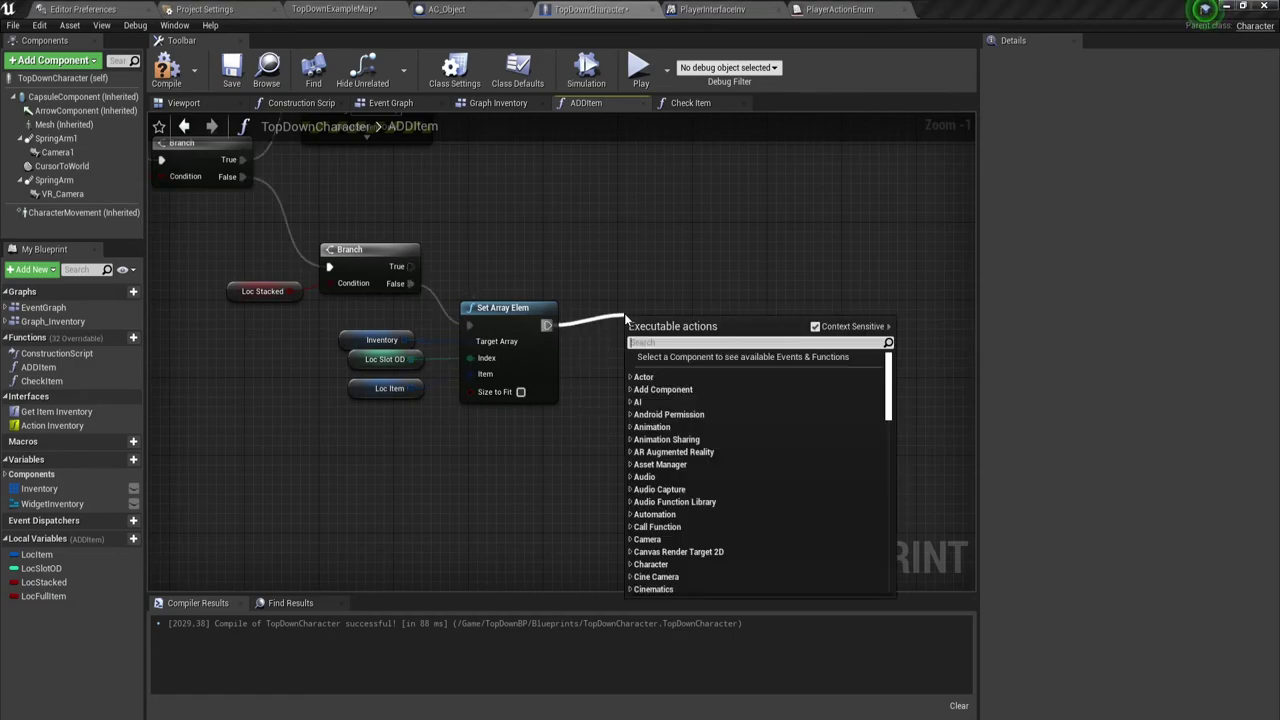
{"action": "type", "text": "item"}
{"action": "key", "text": "Escape"}
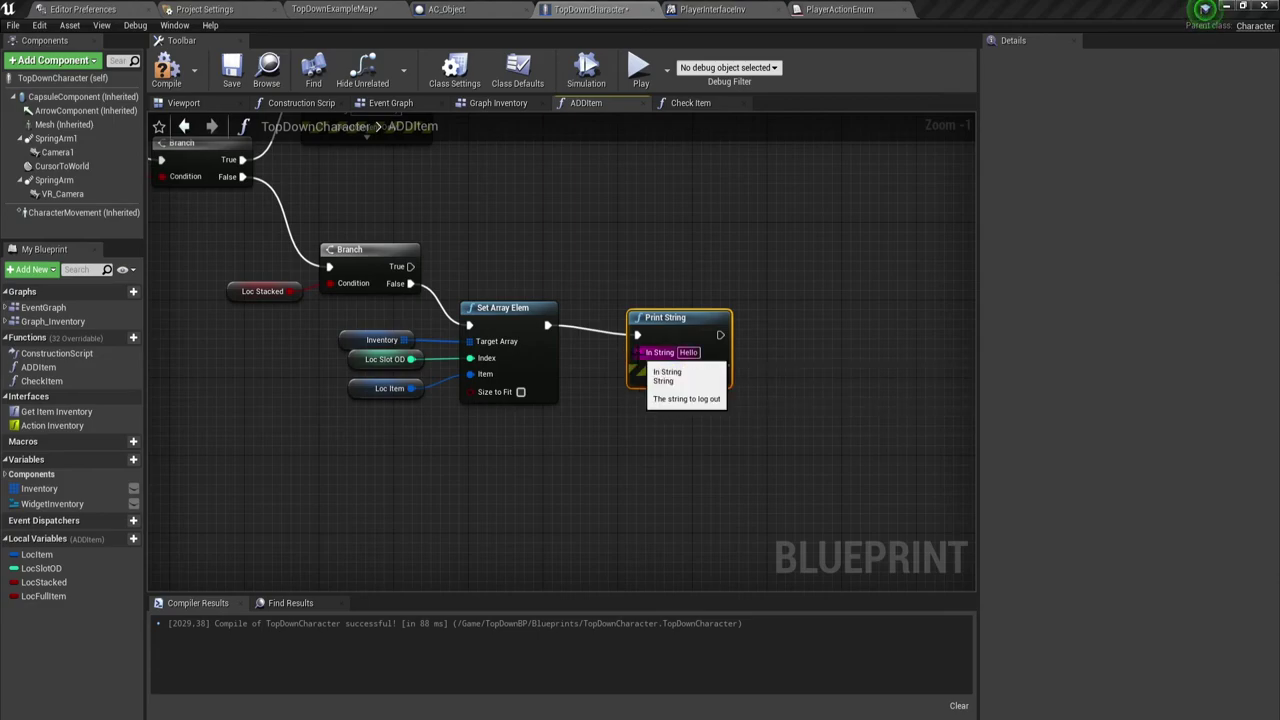
{"action": "left_click_drag", "start_coordinate": [639, 352], "coordinate": [569, 447]}
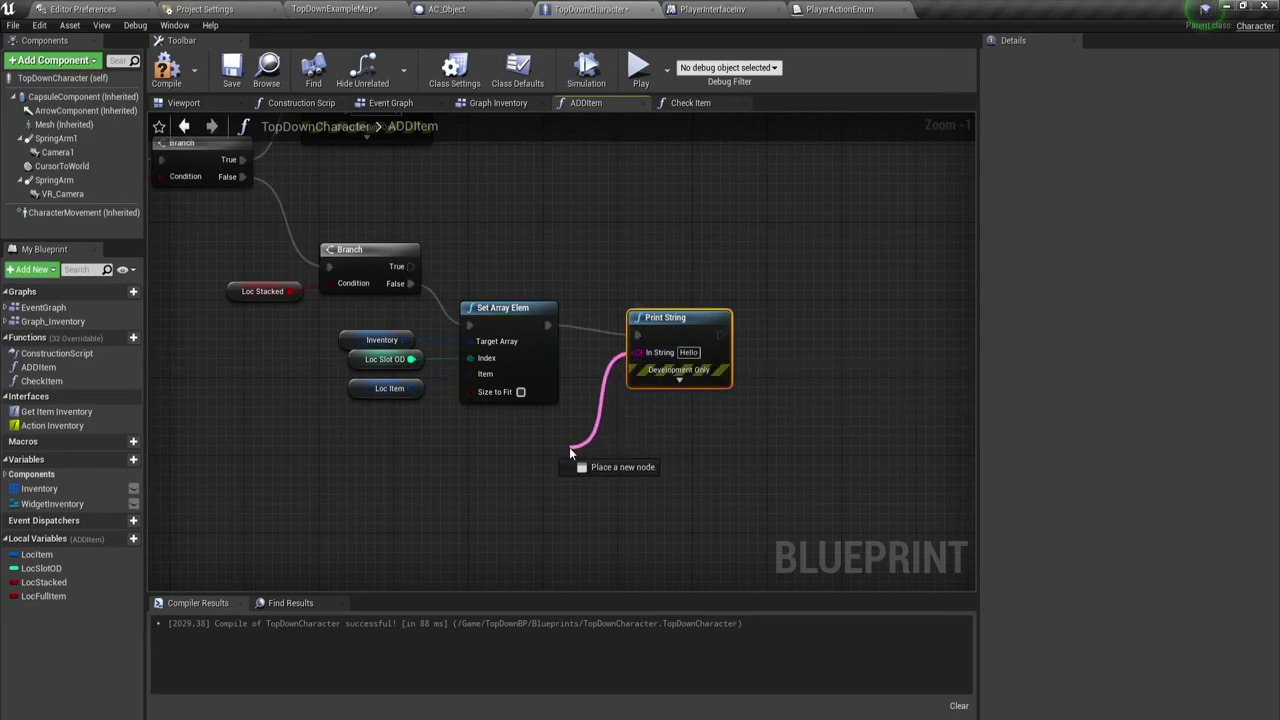
{"action": "type", "text": "appe"}
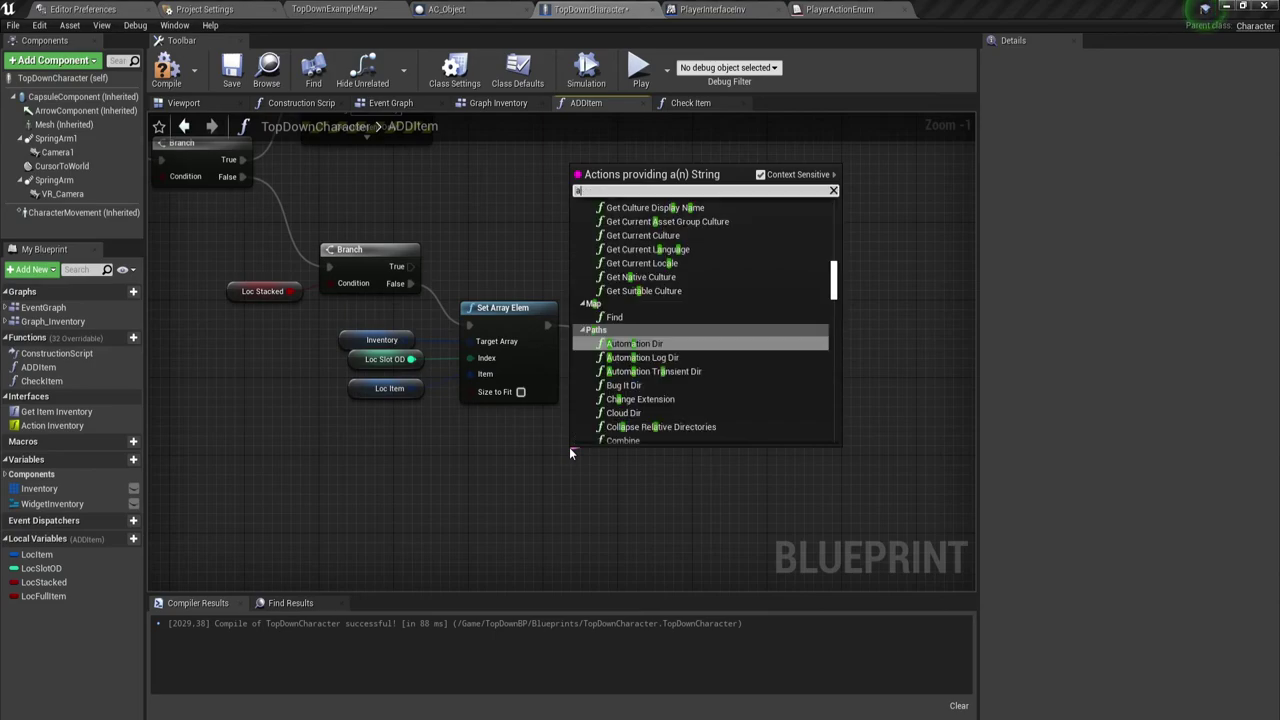
{"action": "key", "text": "Return"}
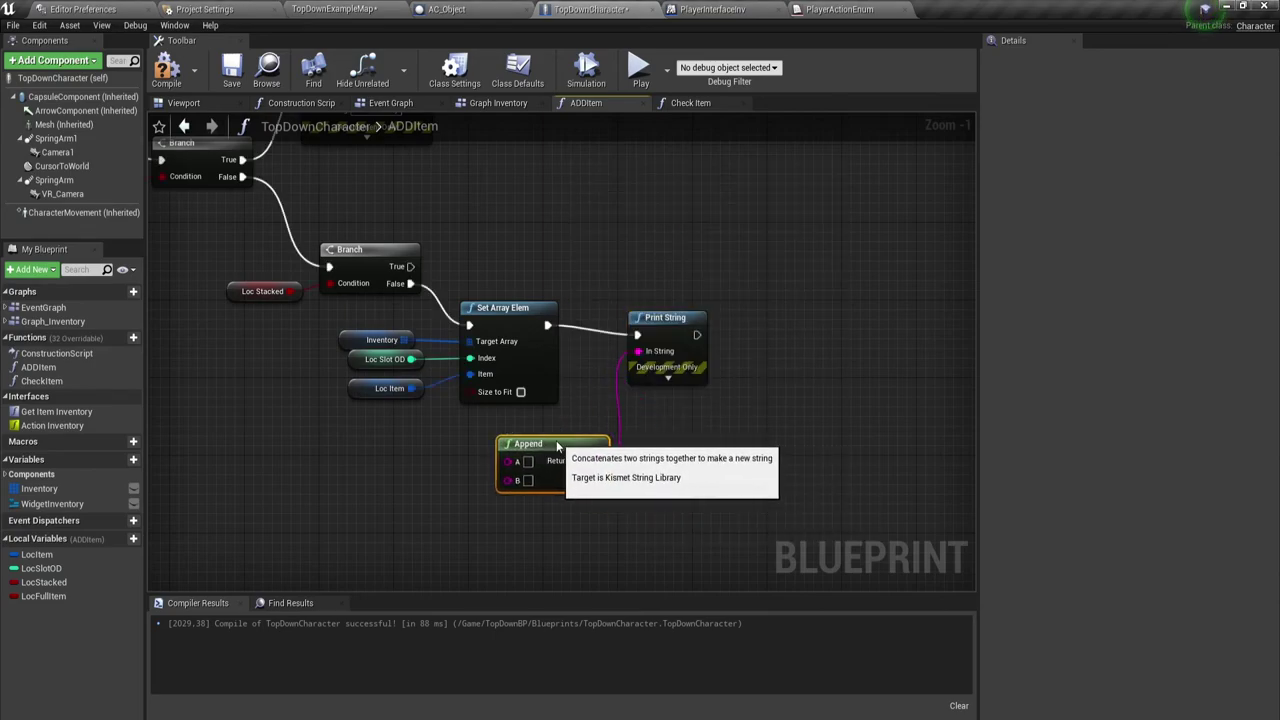
- Set Append's A to 'Add to slot Inventory' and wire LocSlotOD, converted to string, into B
{"action": "mouse_move", "coordinate": [552, 542]}
{"action": "right_mouse_down"}
{"action": "mouse_move", "coordinate": [662, 428]}
{"action": "mouse_move", "coordinate": [500, 371]}
{"action": "right_mouse_up"}
{"action": "scroll", "coordinate": [600, 385], "scroll_direction": "up", "scroll_amount": 1}
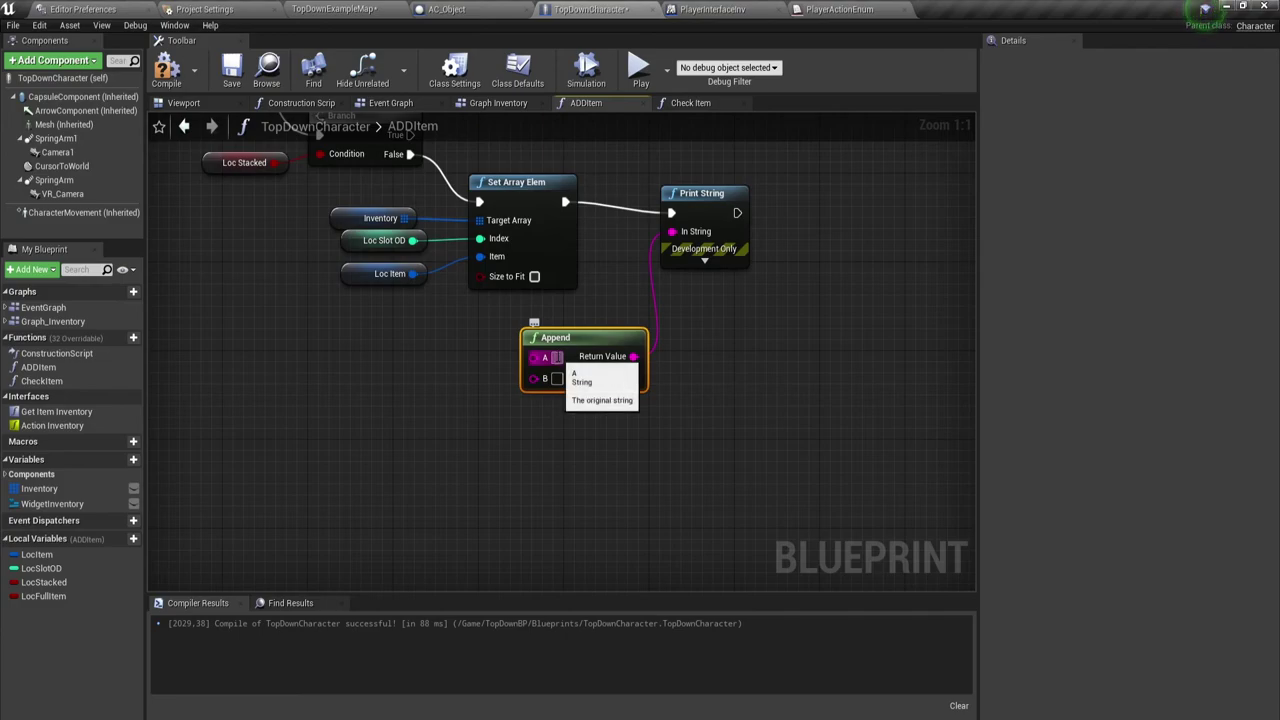
{"action": "type", "text": "Add"}
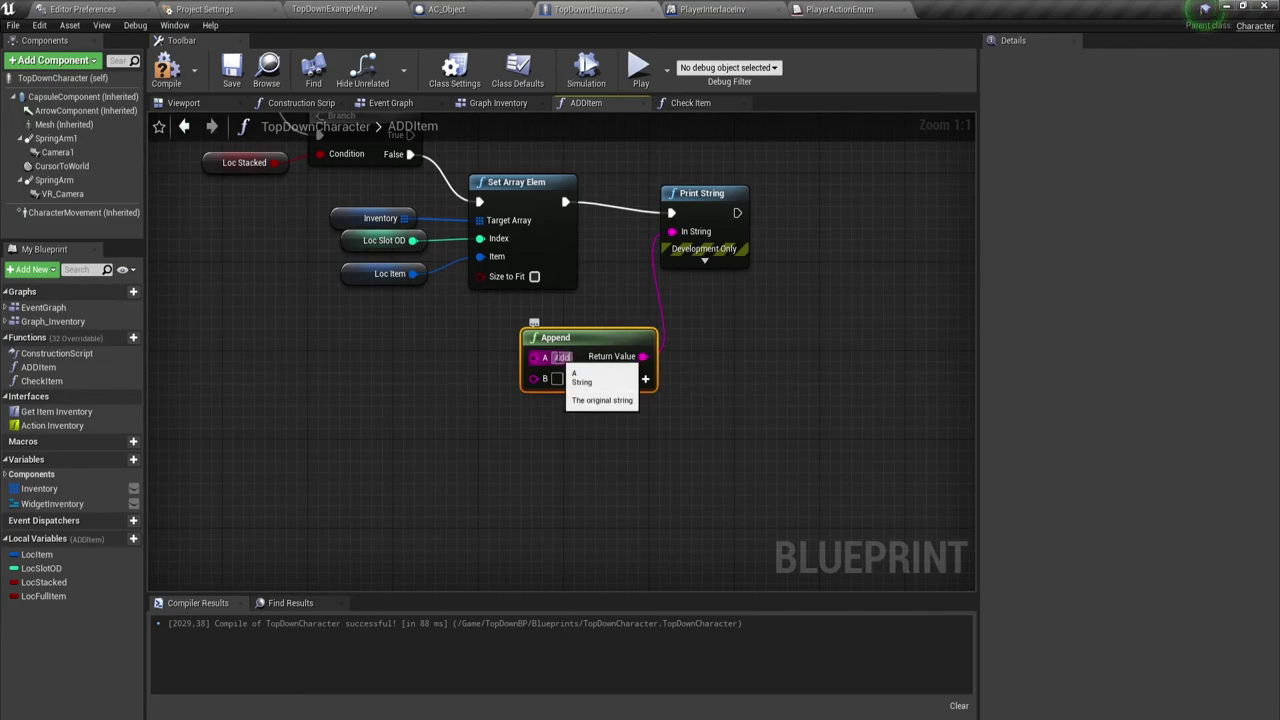
{"action": "type", "text": " to"}
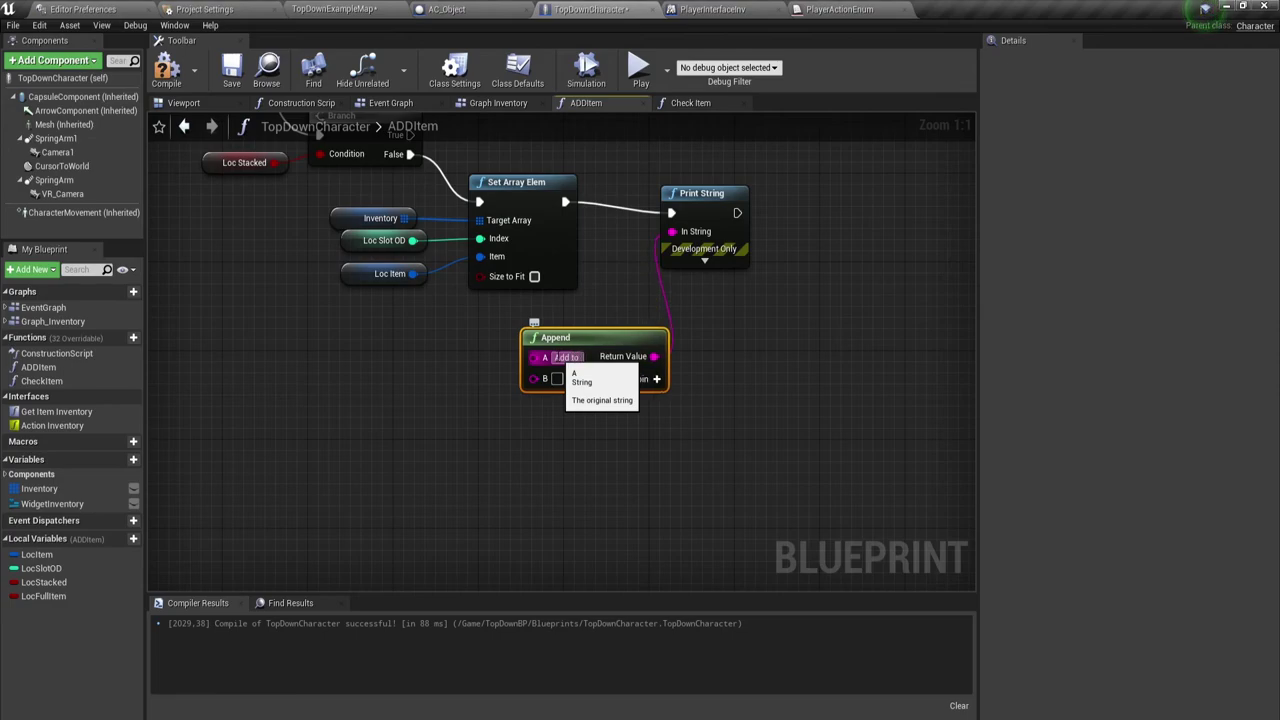
{"action": "type", "text": " Islo"}
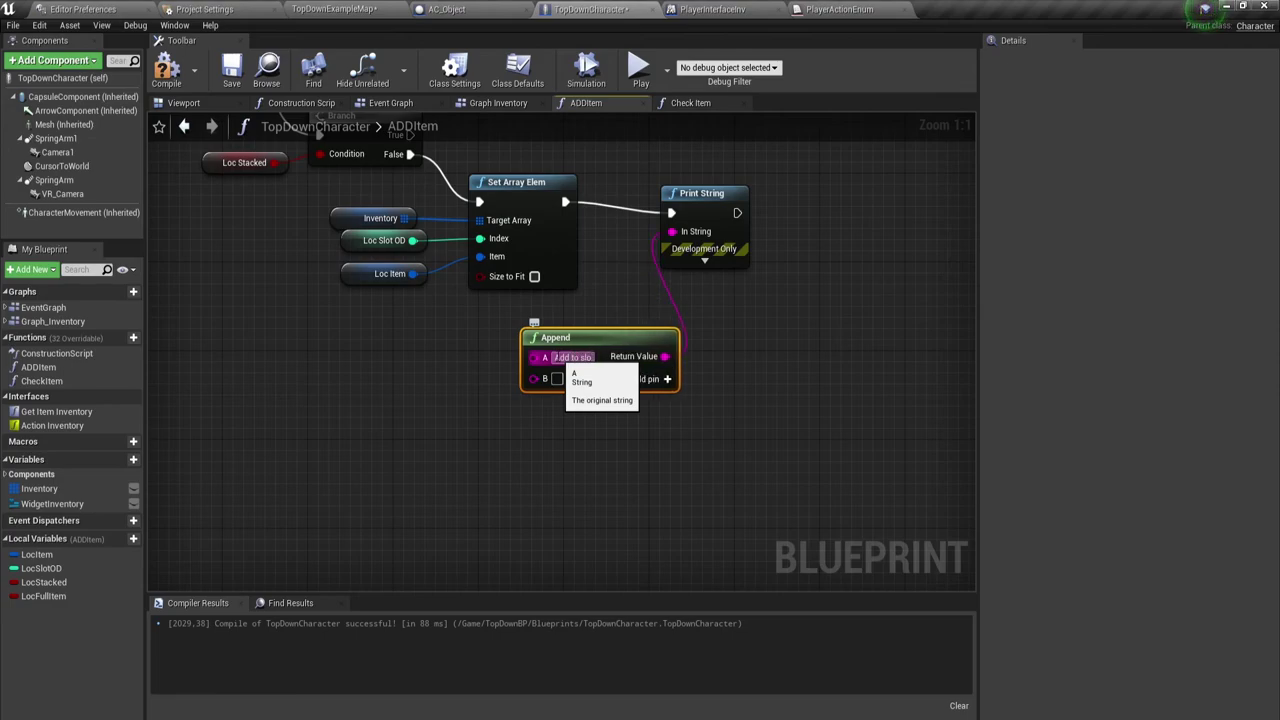
{"action": "type", "text": "t In"}
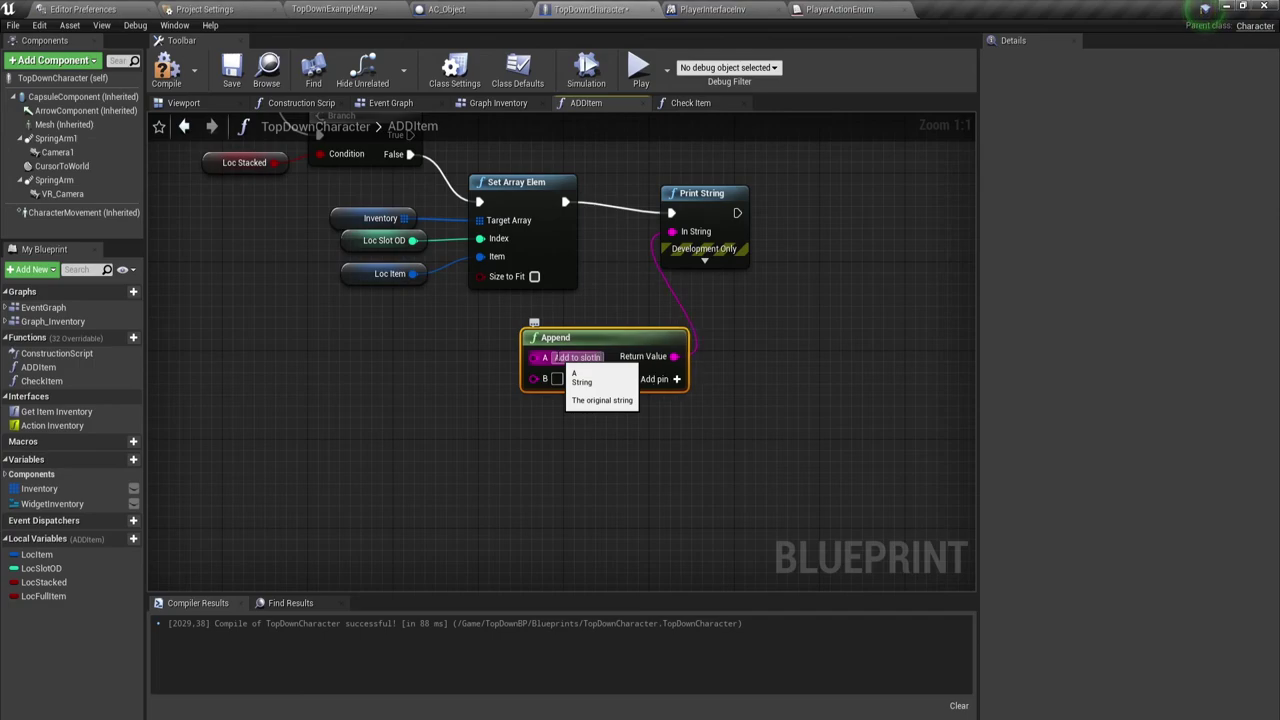
{"action": "type", "text": "ve"}
{"action": "type", "text": "n"}
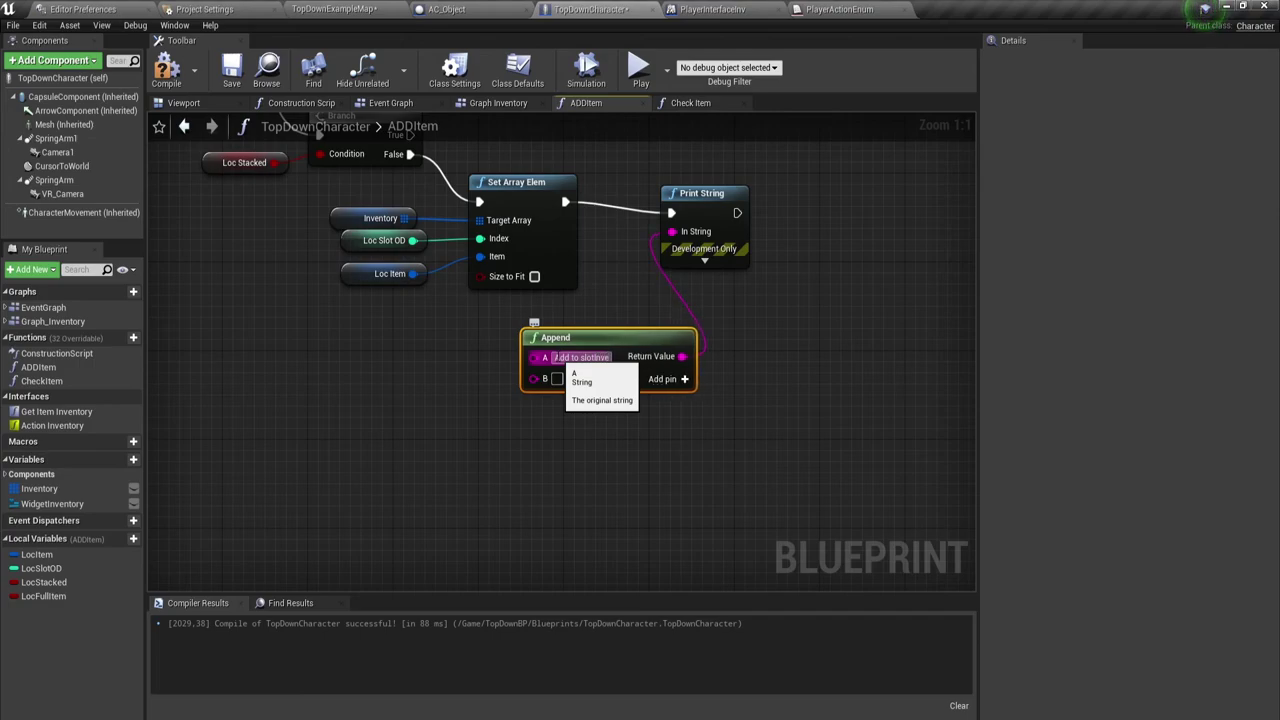
{"action": "type", "text": "tory"}
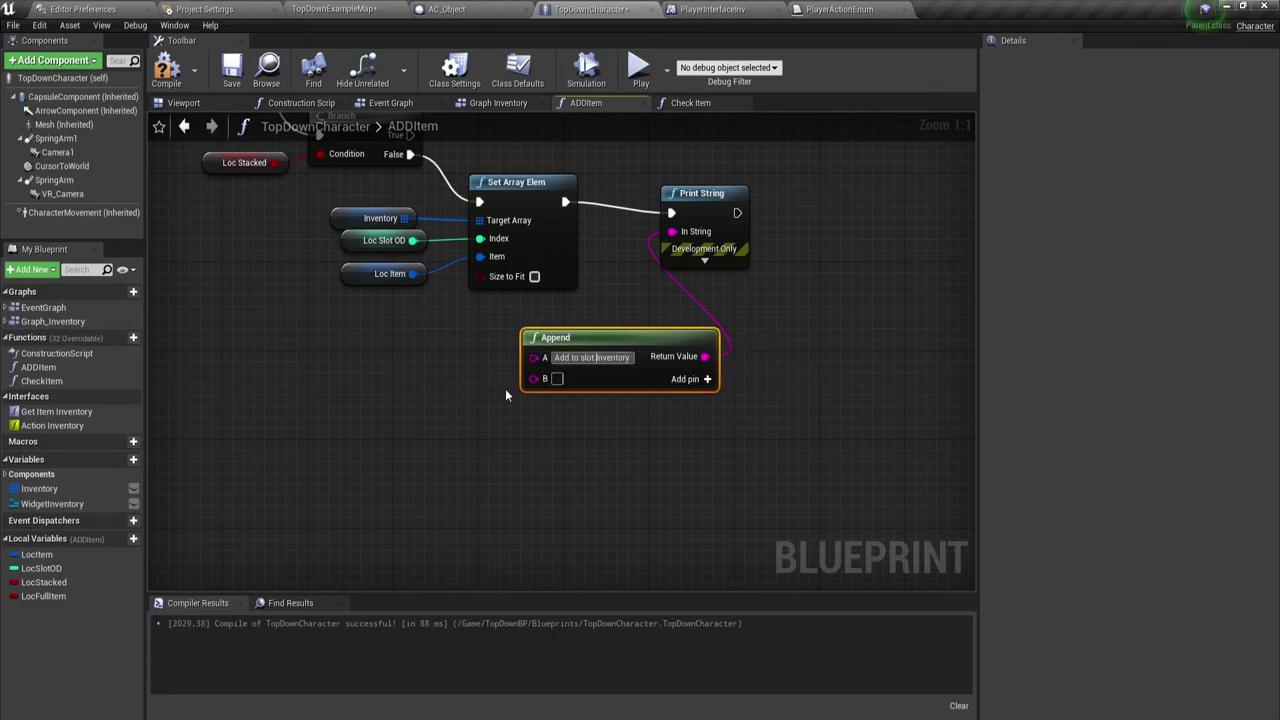
{"action": "left_click", "coordinate": [40, 568]}
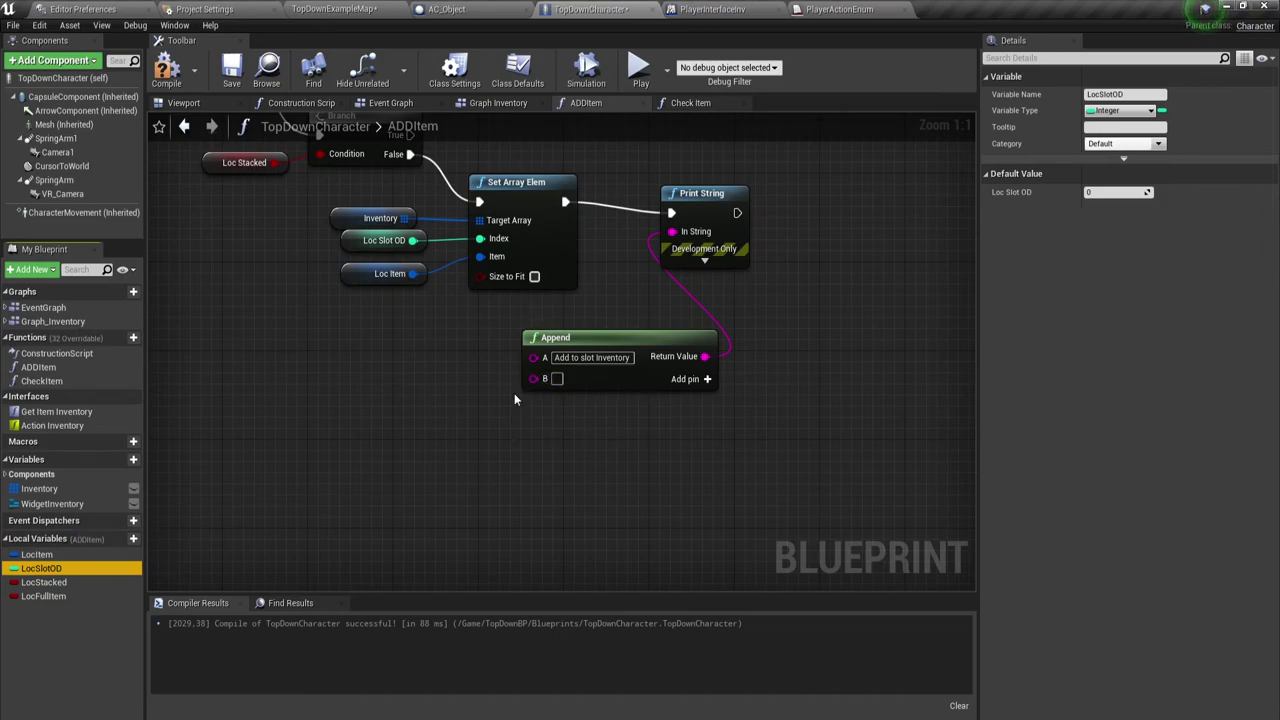
{"action": "mouse_move", "coordinate": [27, 572]}
{"action": "left_mouse_down"}
{"action": "mouse_move", "coordinate": [307, 520]}
{"action": "mouse_move", "coordinate": [424, 380]}
{"action": "mouse_move", "coordinate": [545, 378]}
{"action": "left_mouse_up"}
{"action": "mouse_move", "coordinate": [462, 385]}
{"action": "left_mouse_down"}
{"action": "mouse_move", "coordinate": [429, 363]}
{"action": "mouse_move", "coordinate": [494, 395]}
{"action": "mouse_move", "coordinate": [471, 398]}
{"action": "left_mouse_up"}
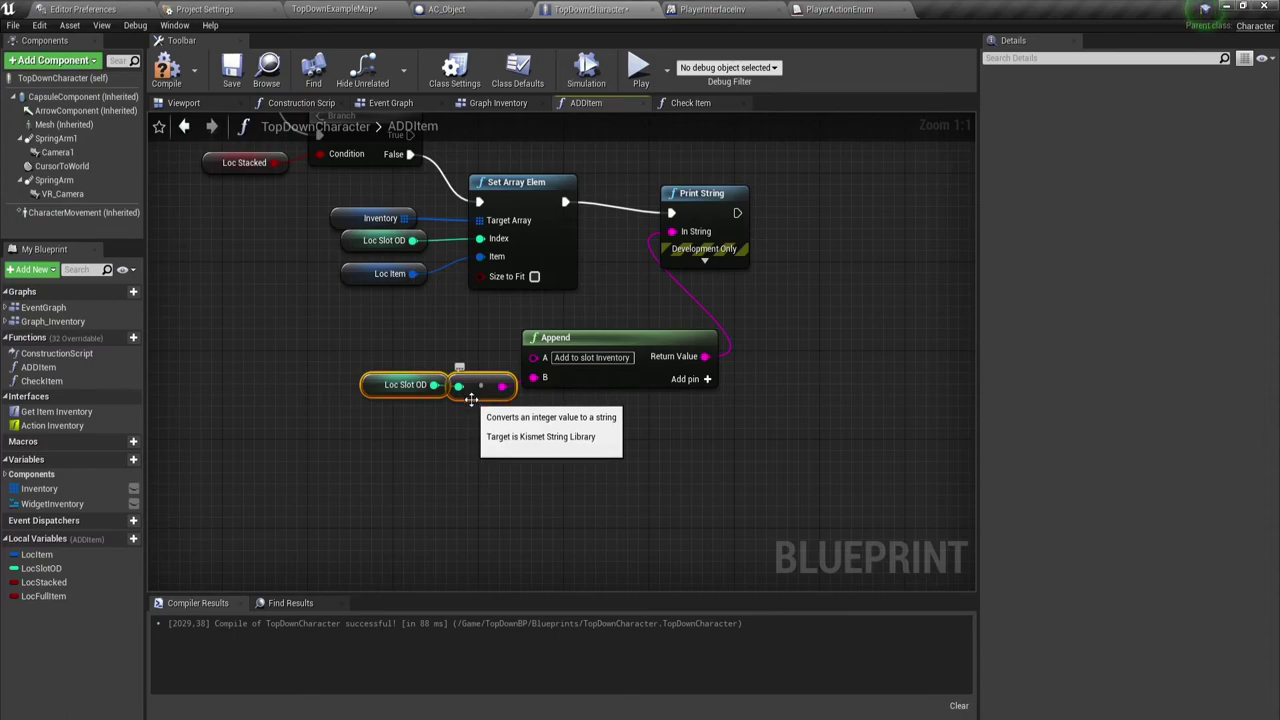
{"action": "left_click", "coordinate": [472, 407]}
{"action": "right_click_drag", "start_coordinate": [743, 399], "coordinate": [705, 448]}
{"action": "mouse_move", "coordinate": [320, 477]}
{"action": "left_mouse_down"}
{"action": "mouse_move", "coordinate": [571, 386]}
{"action": "mouse_move", "coordinate": [538, 366]}
{"action": "mouse_move", "coordinate": [553, 366]}
{"action": "left_mouse_up"}
{"action": "left_click", "coordinate": [538, 462]}
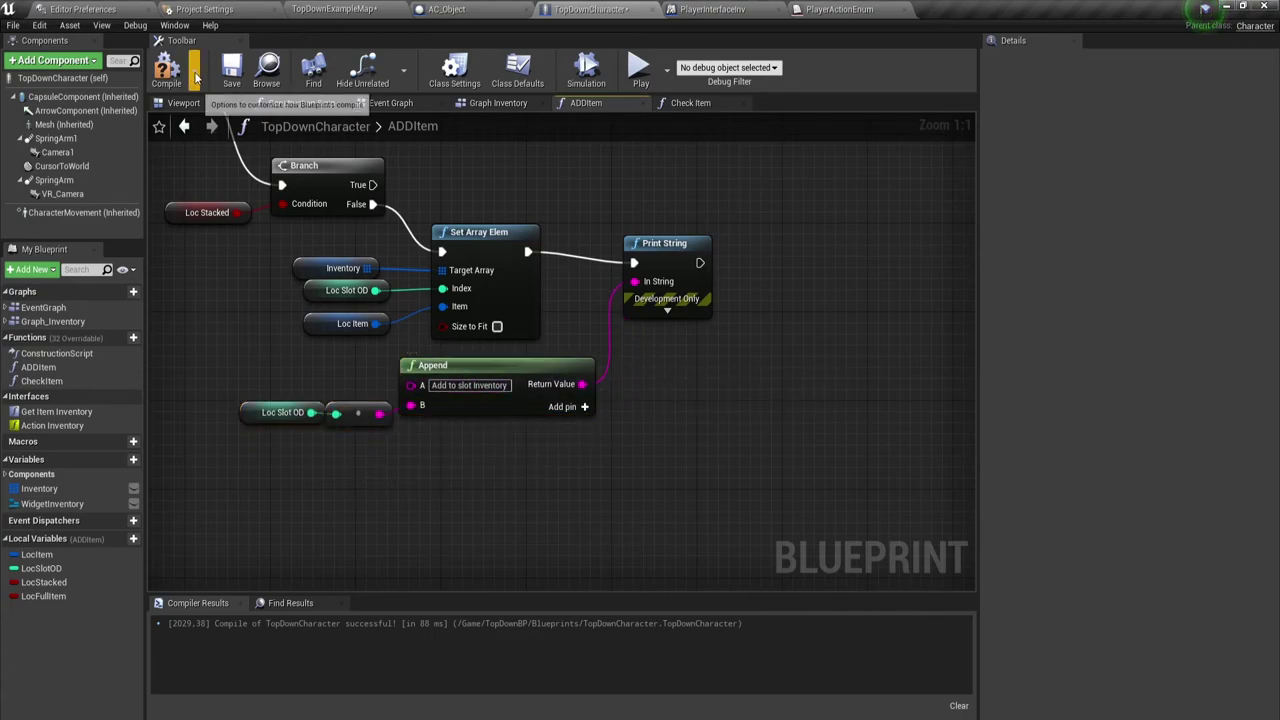
- Compile TopDownCharacter and review the Set Array Elem, Print String and Append nodes
{"action": "left_click", "coordinate": [167, 70]}
{"action": "right_click_drag", "start_coordinate": [794, 322], "coordinate": [722, 395]}
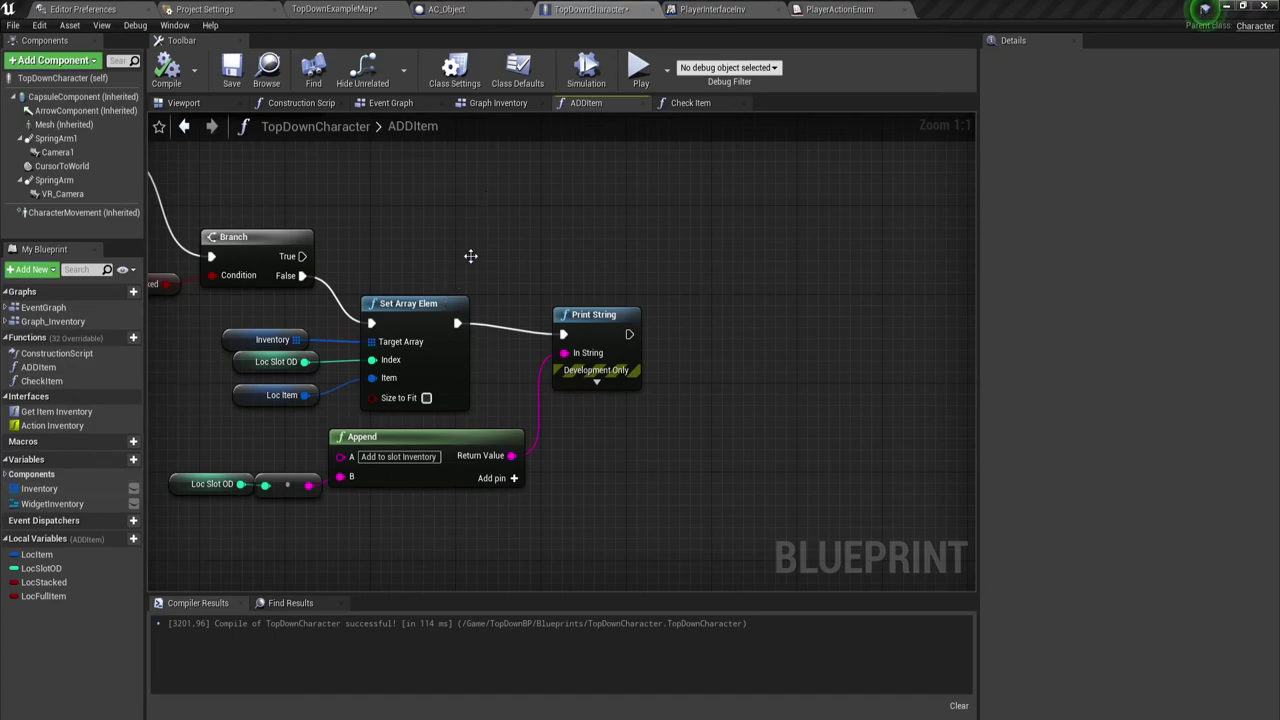
{"action": "right_click_drag", "start_coordinate": [475, 283], "coordinate": [455, 457]}
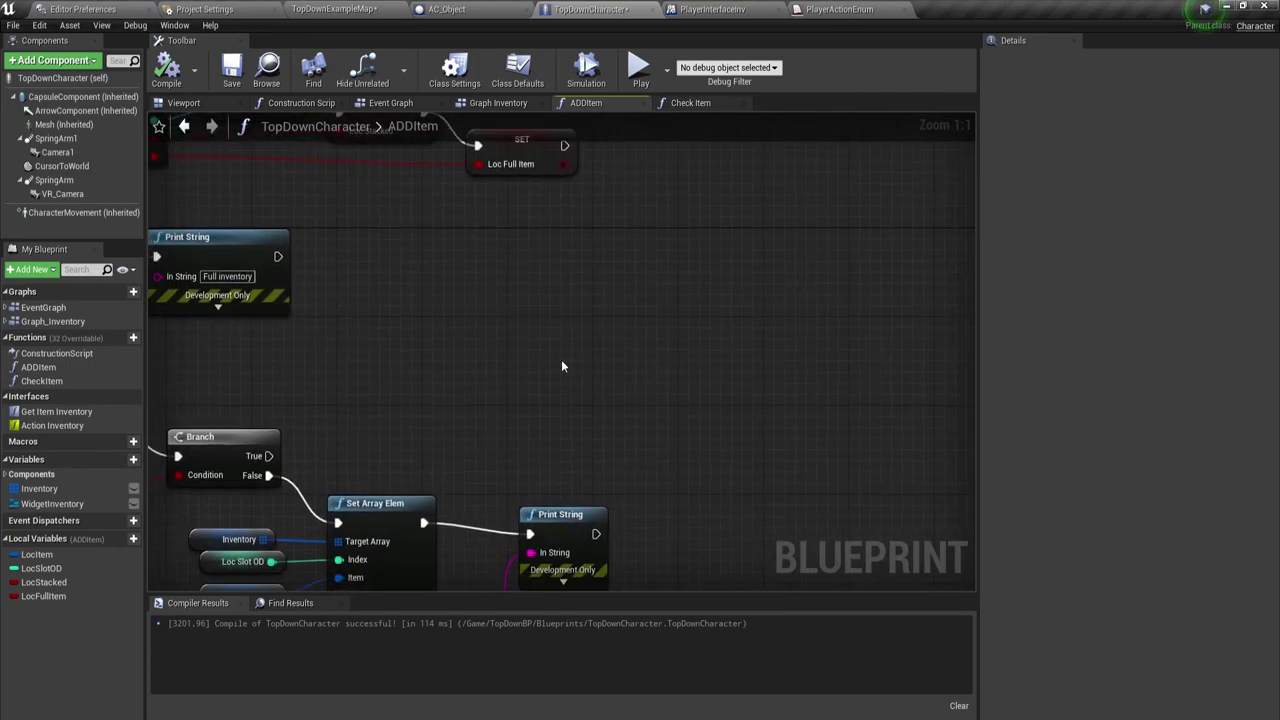
{"action": "scroll", "coordinate": [476, 363], "scroll_direction": "down", "scroll_amount": 2}
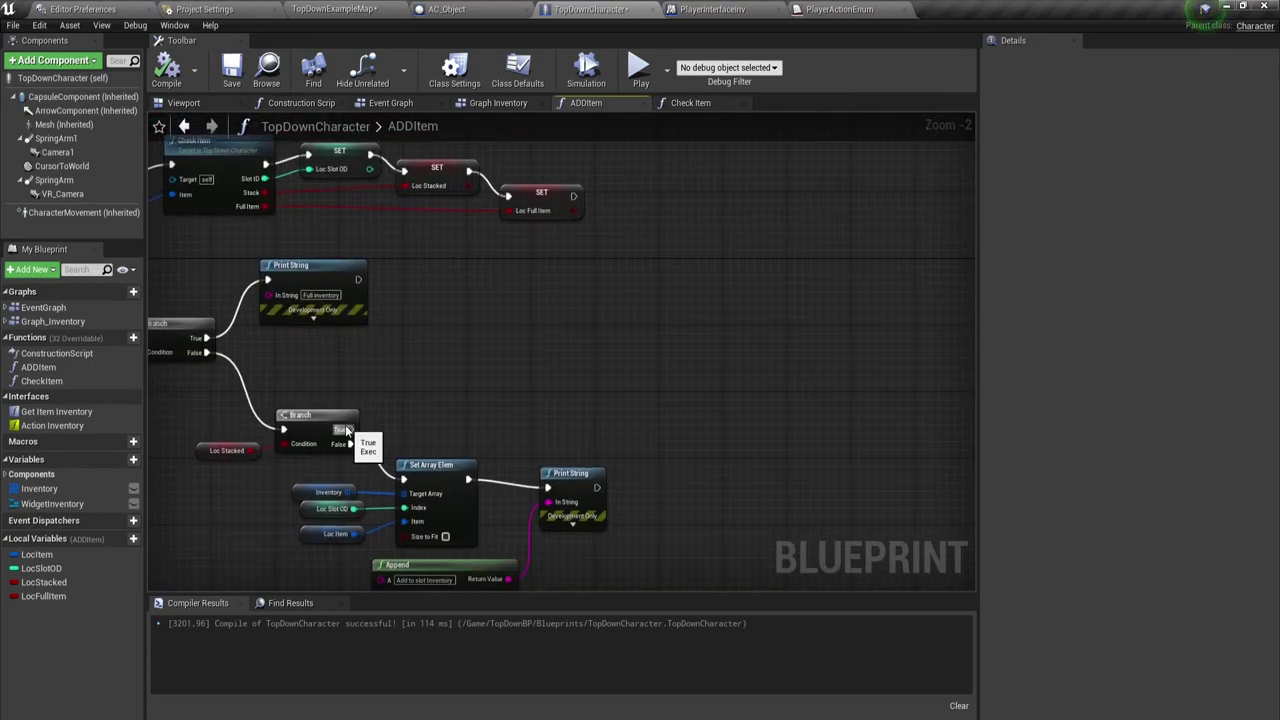
{"action": "left_click_drag", "start_coordinate": [351, 429], "coordinate": [771, 223]}
{"action": "left_click", "coordinate": [650, 383]}
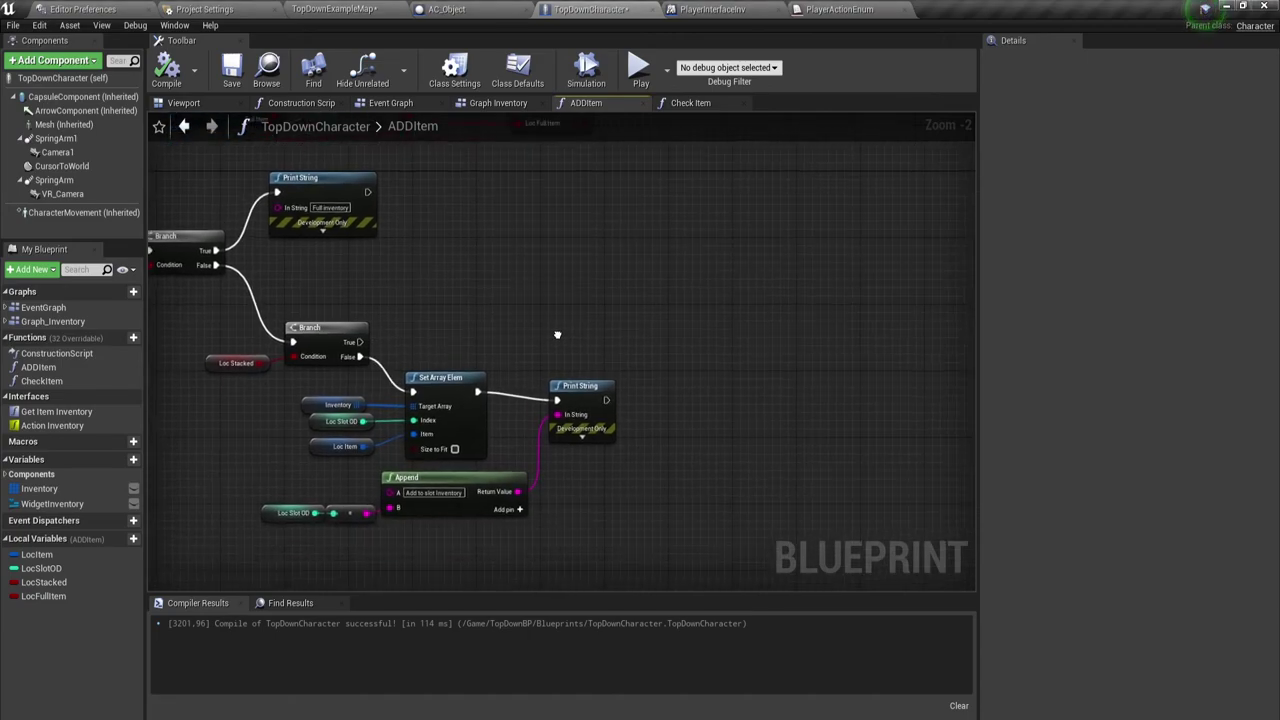
{"action": "left_click_drag", "start_coordinate": [318, 507], "coordinate": [648, 373]}
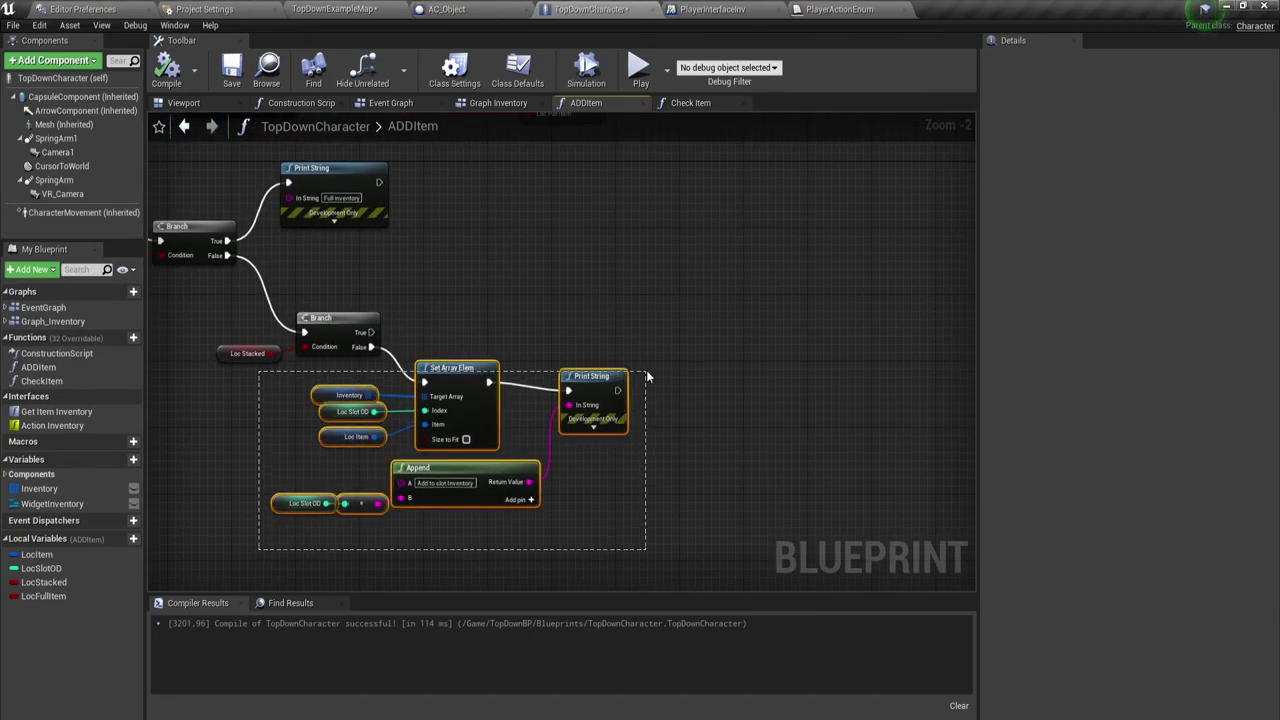
{"action": "left_click_drag", "start_coordinate": [257, 557], "coordinate": [651, 371]}
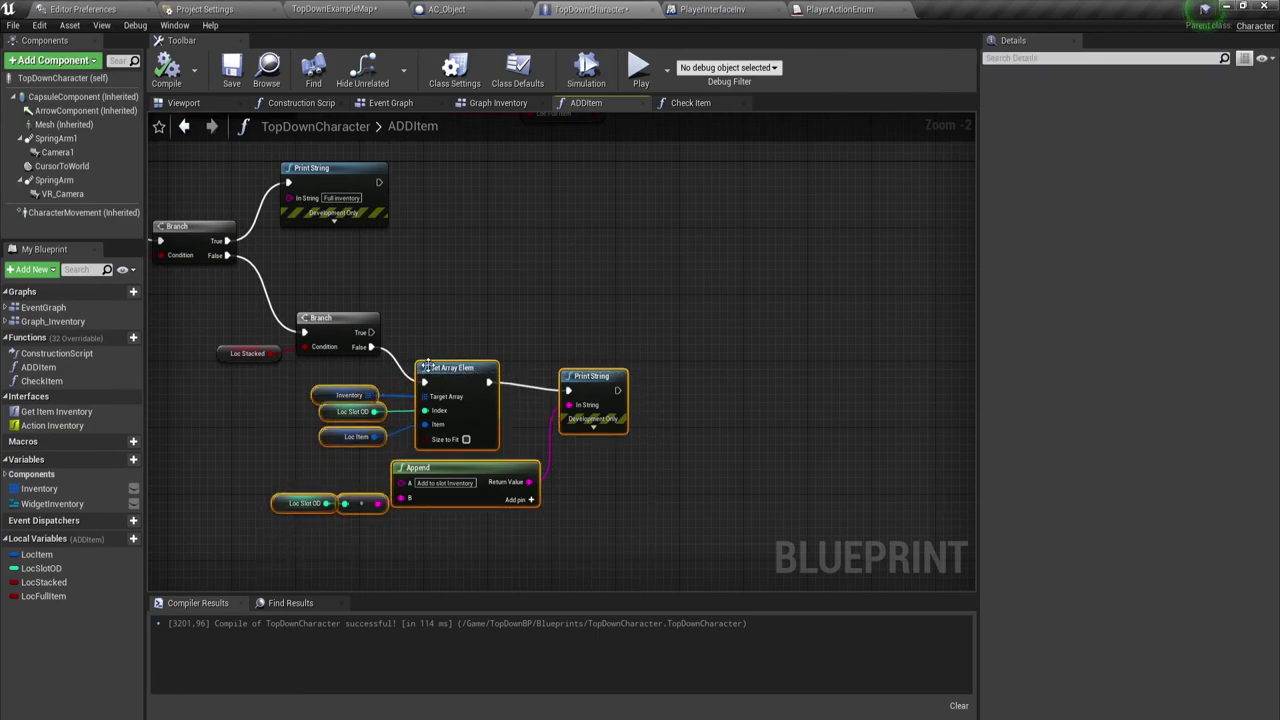
{"action": "left_click_drag", "start_coordinate": [251, 551], "coordinate": [650, 378]}
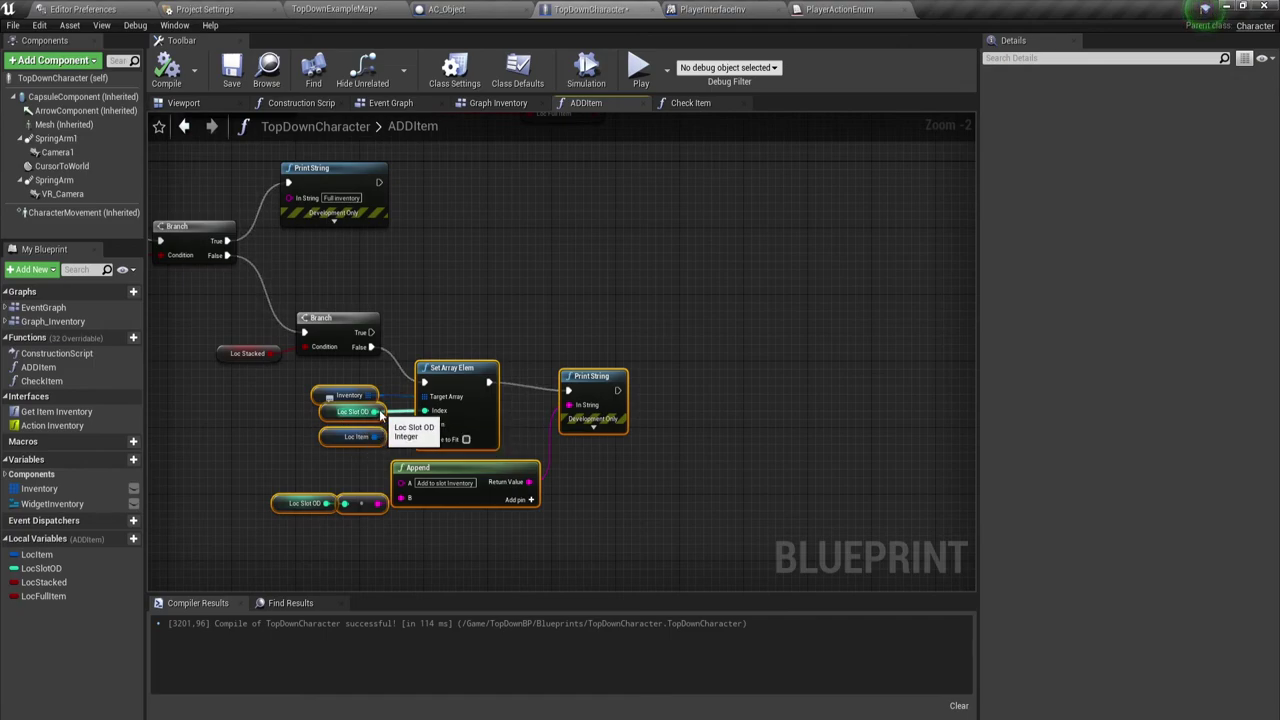
{"action": "right_click_drag", "start_coordinate": [356, 447], "coordinate": [289, 499]}
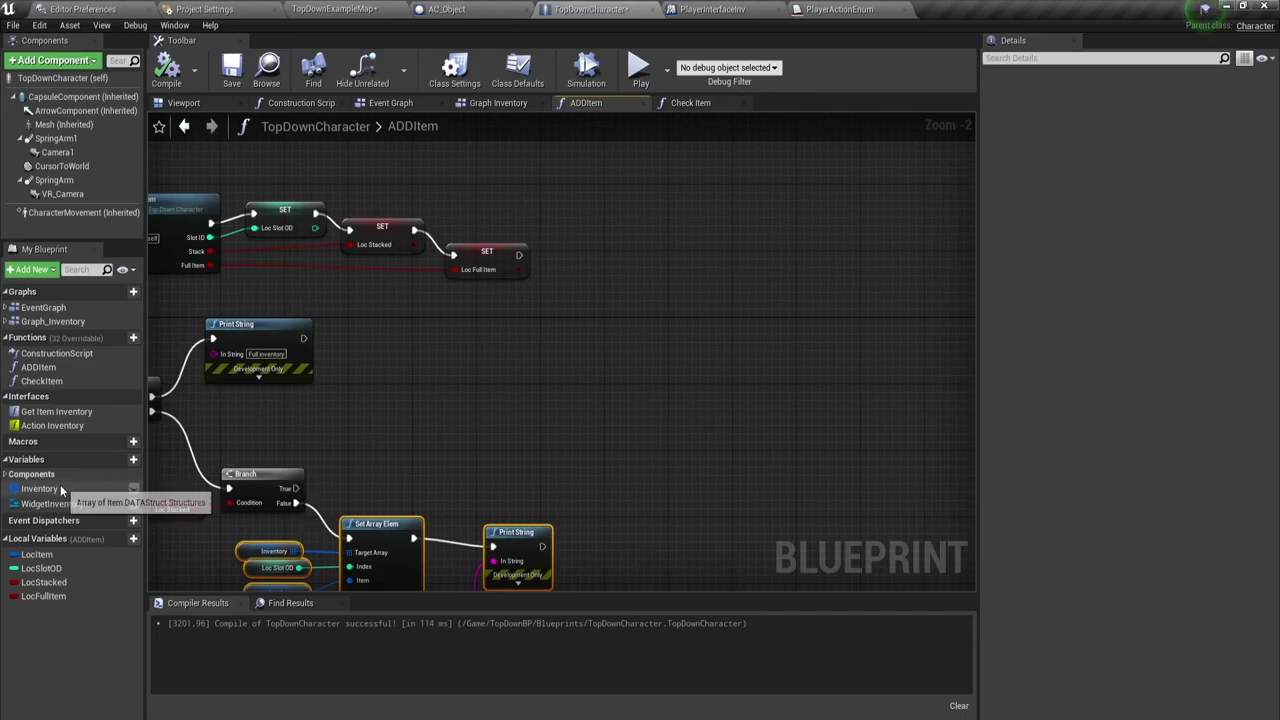
- Place an Inventory getter and add a Set Array Elem node from it
{"action": "left_click_drag", "start_coordinate": [60, 486], "coordinate": [617, 289]}
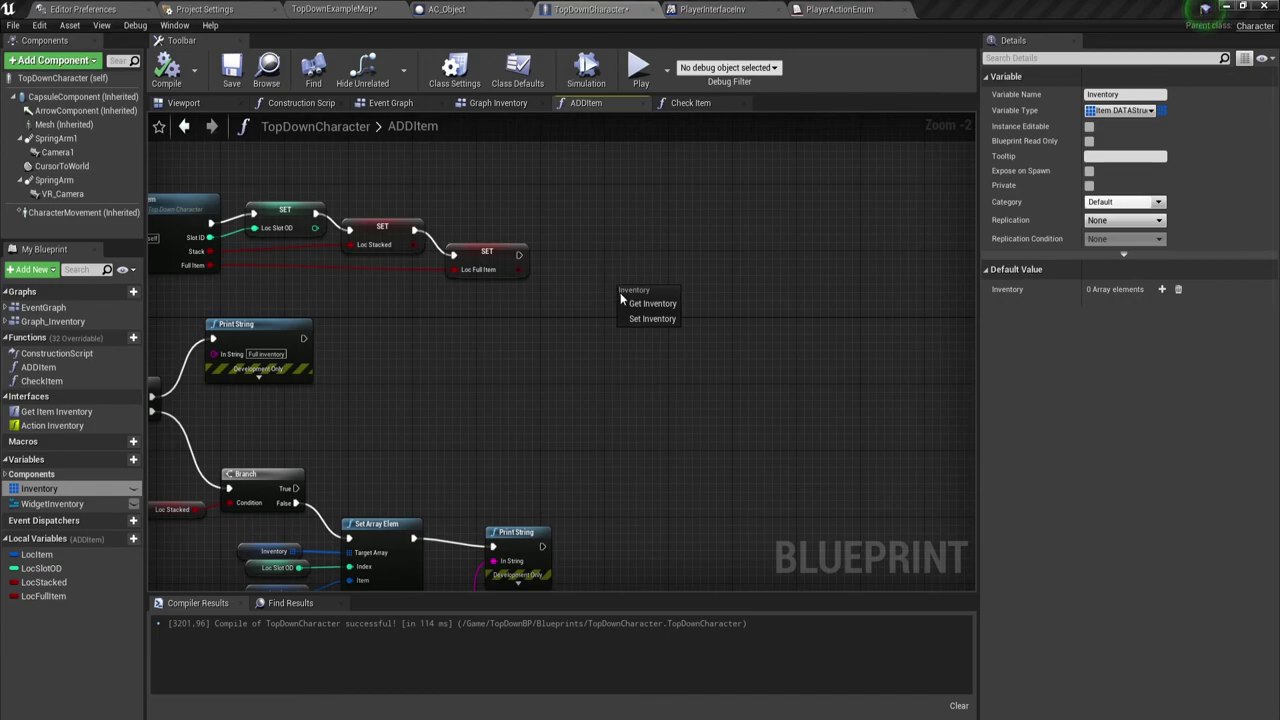
{"action": "left_click", "coordinate": [650, 303]}
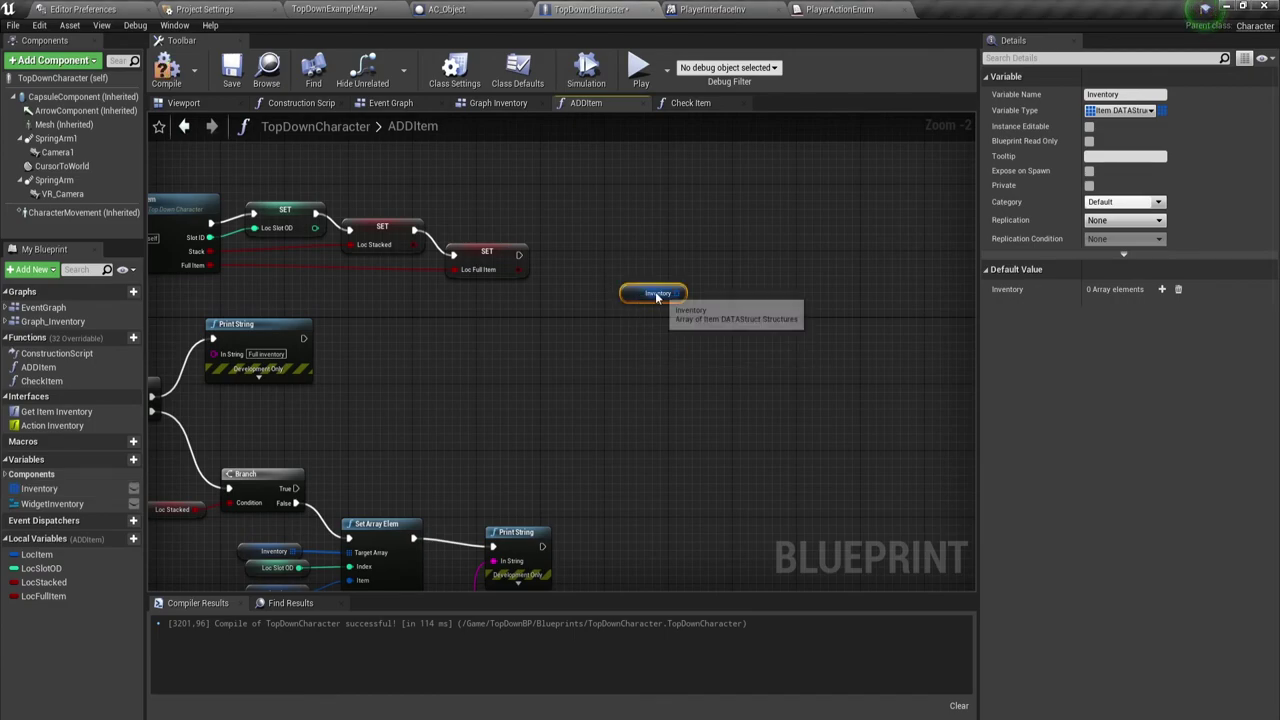
{"action": "mouse_move", "coordinate": [657, 297]}
{"action": "left_mouse_down"}
{"action": "mouse_move", "coordinate": [609, 347]}
{"action": "mouse_move", "coordinate": [633, 349]}
{"action": "left_mouse_up"}
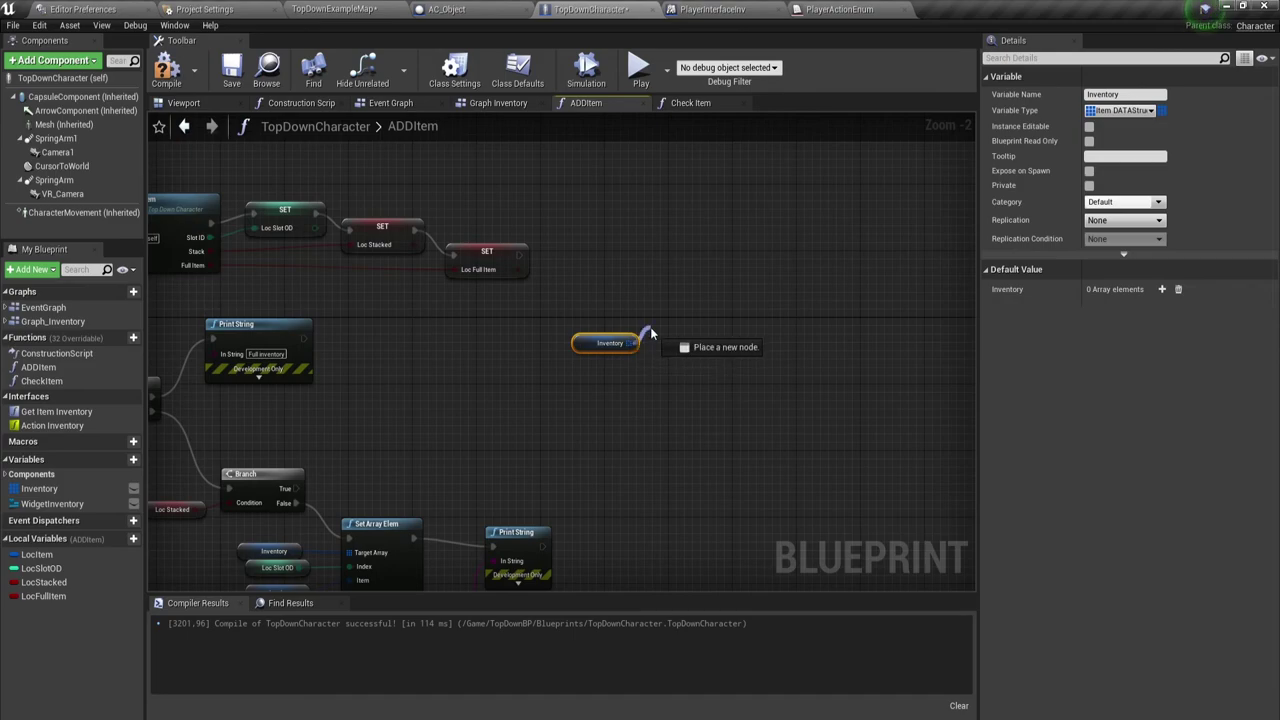
{"action": "left_click_drag", "start_coordinate": [633, 349], "coordinate": [652, 334]}
{"action": "type", "text": "sety"}
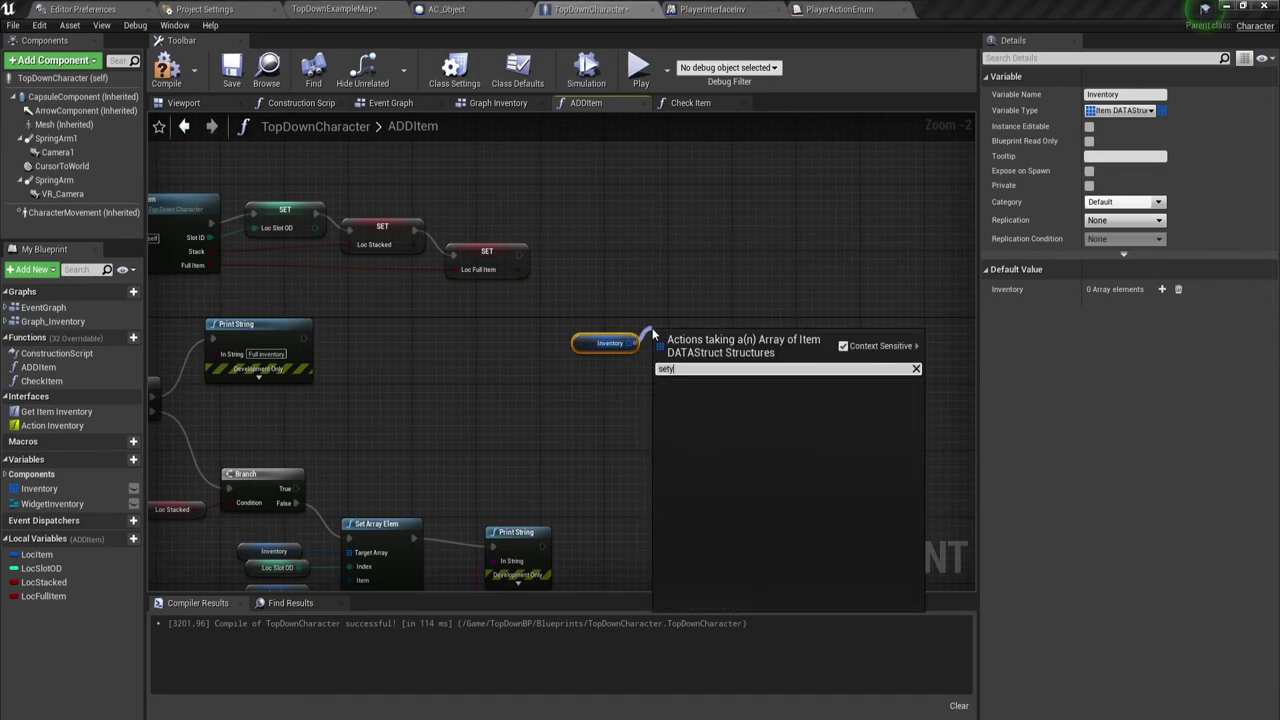
{"action": "key", "text": "BackSpace"}
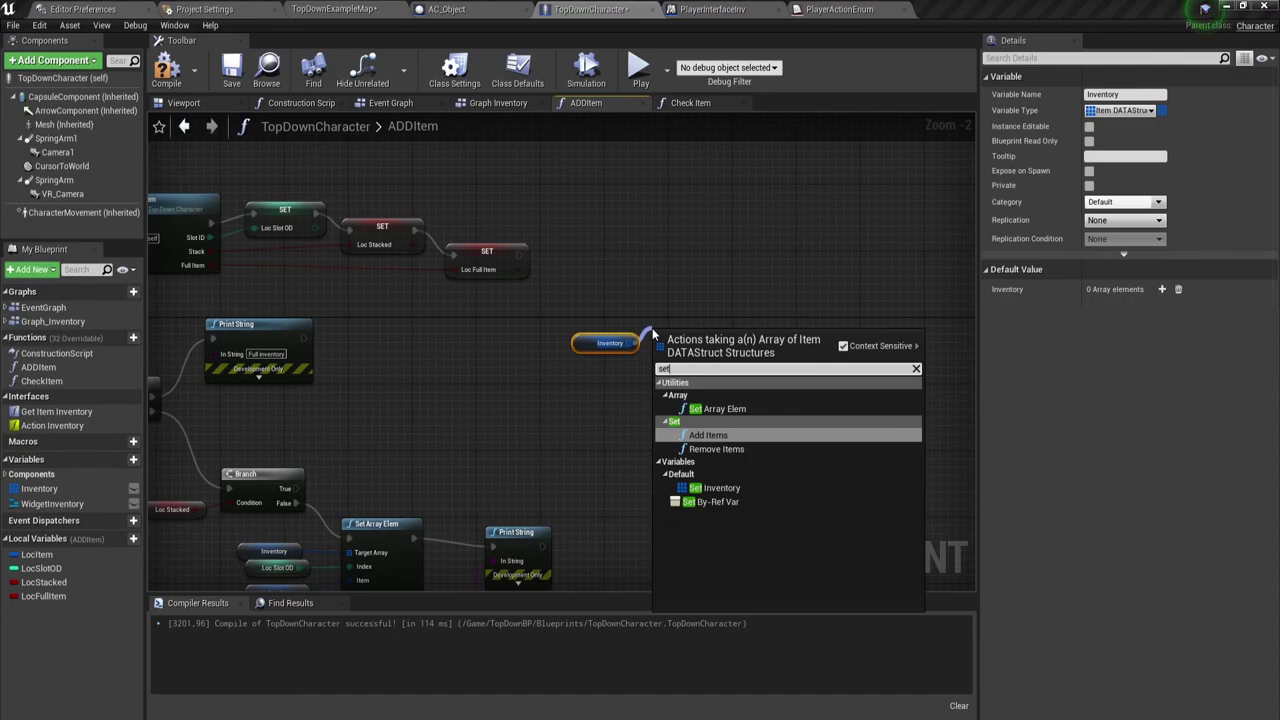
{"action": "left_click", "coordinate": [717, 408]}
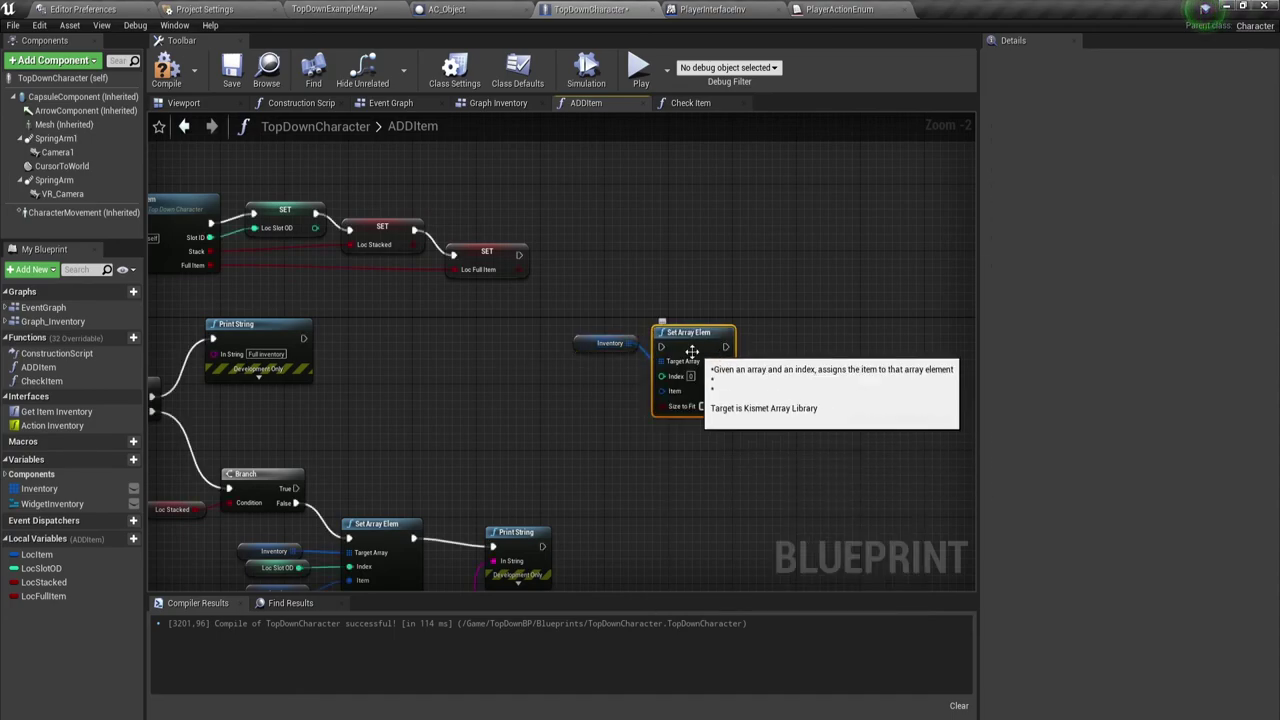
{"action": "left_click_drag", "start_coordinate": [737, 310], "coordinate": [745, 284]}
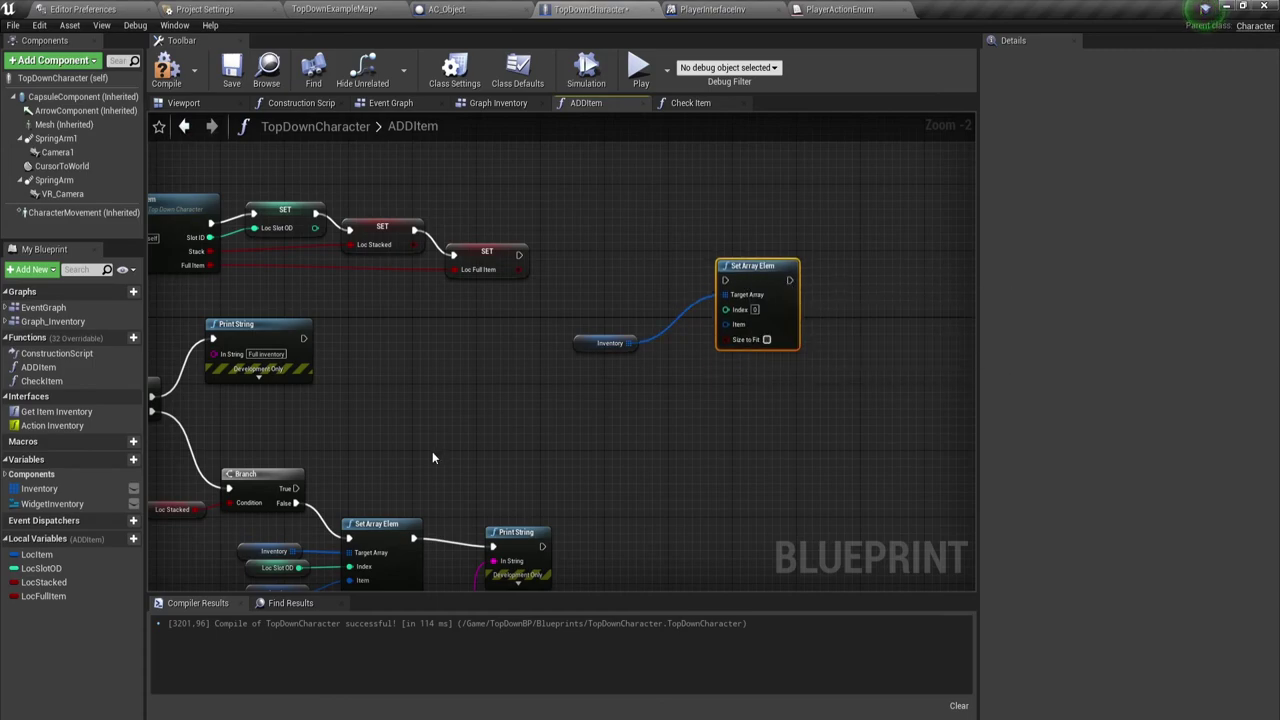
- Connect the Branch's True output to the new Set Array Elem through a reroute point, and space the nodes out
{"action": "left_click_drag", "start_coordinate": [295, 488], "coordinate": [724, 279]}
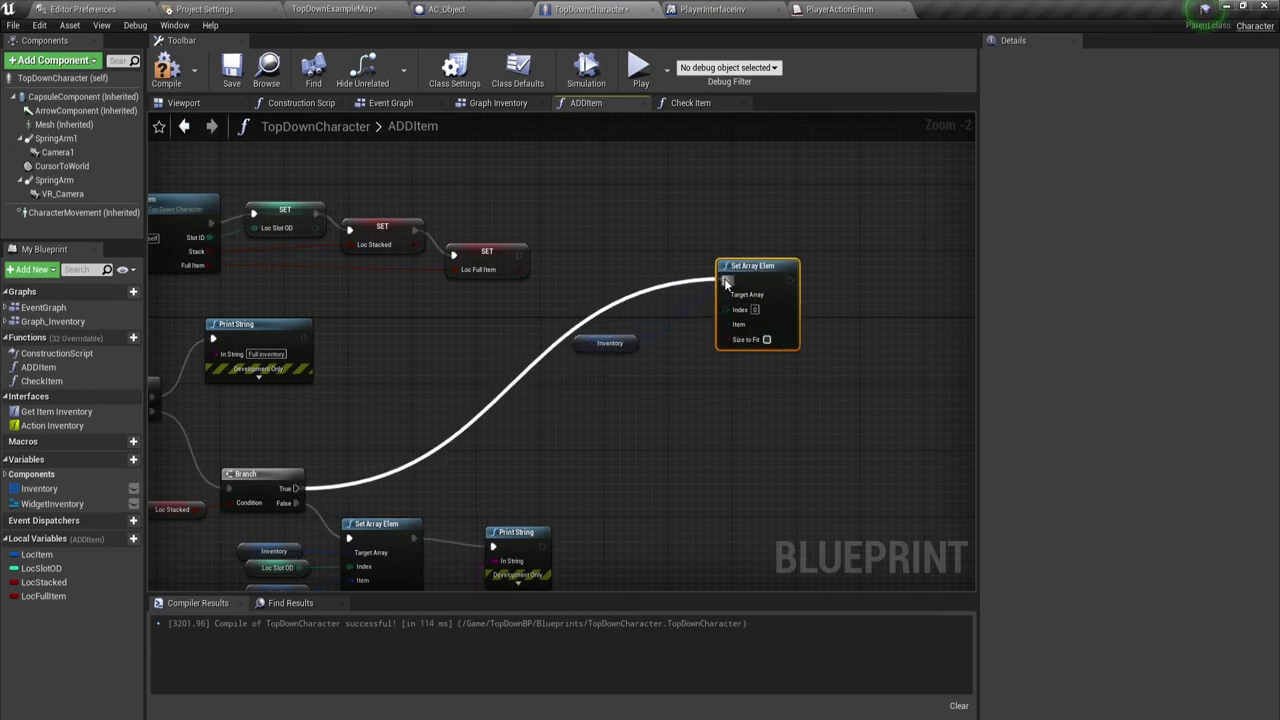
{"action": "left_click", "coordinate": [507, 406]}
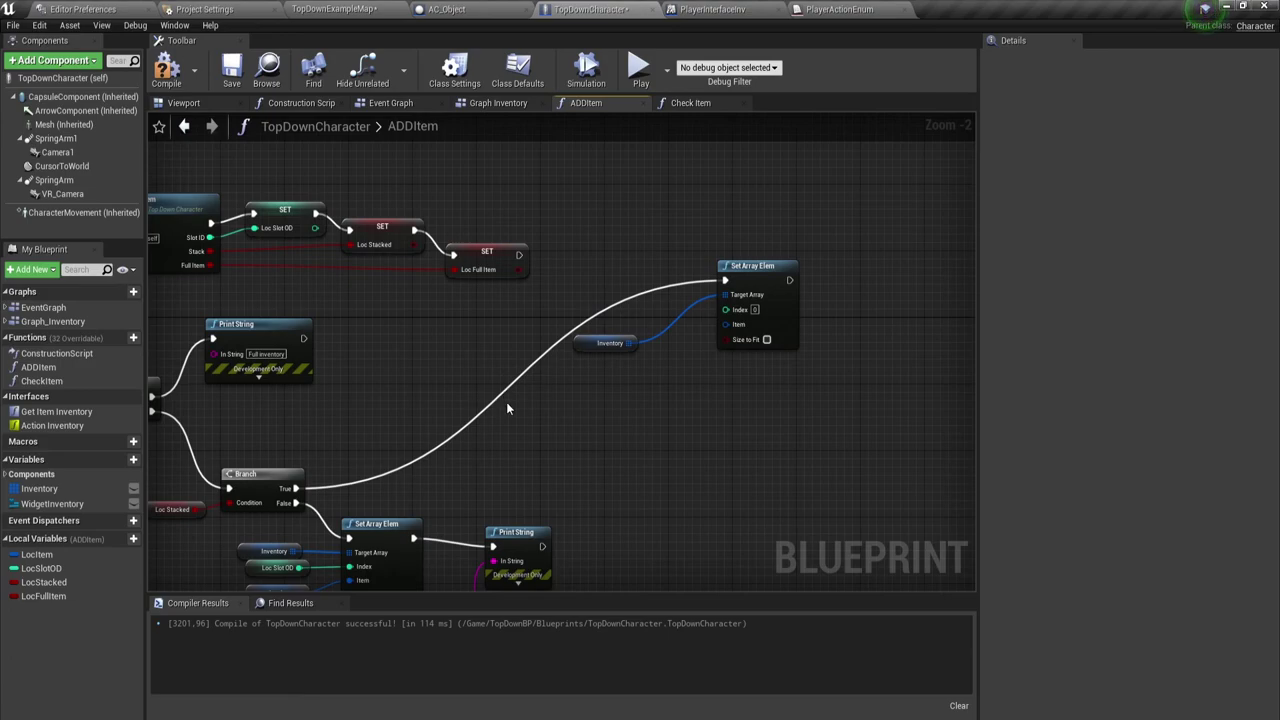
{"action": "double_click", "coordinate": [496, 400]}
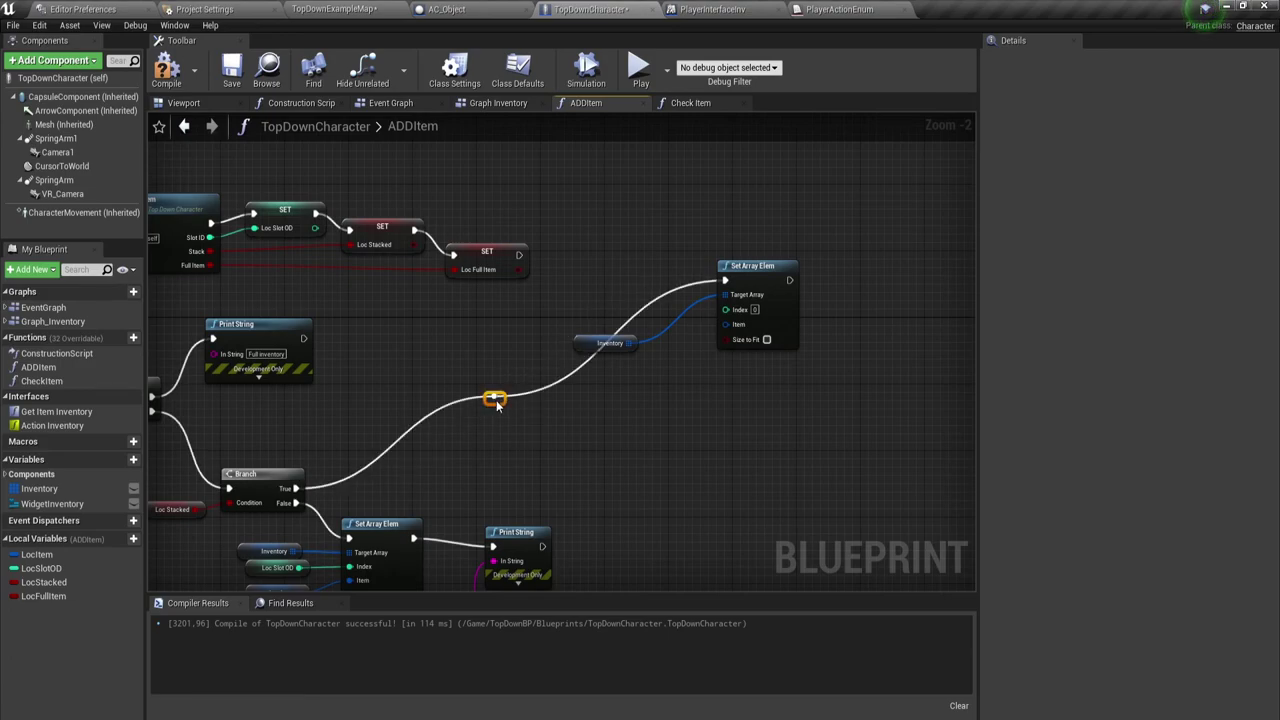
{"action": "mouse_move", "coordinate": [496, 400]}
{"action": "left_mouse_down"}
{"action": "mouse_move", "coordinate": [422, 286]}
{"action": "mouse_move", "coordinate": [427, 298]}
{"action": "left_mouse_up"}
{"action": "left_click", "coordinate": [755, 300]}
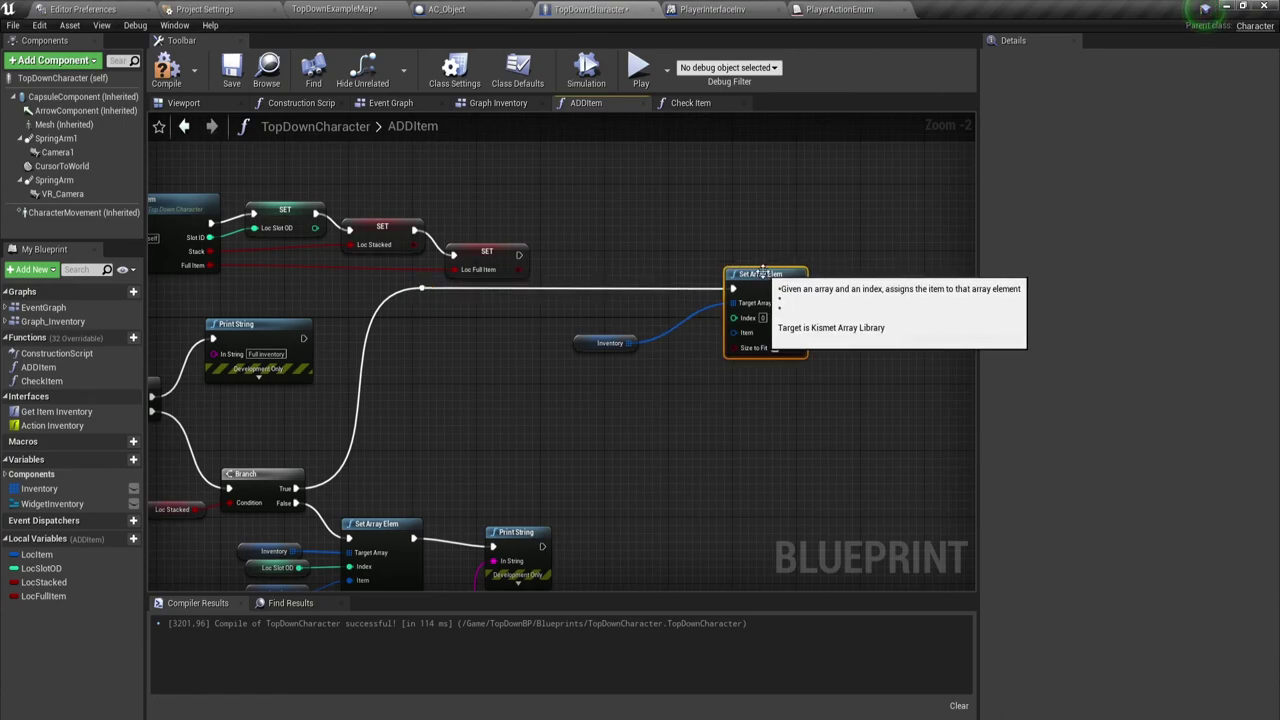
{"action": "right_click_drag", "start_coordinate": [690, 392], "coordinate": [580, 394]}
{"action": "left_click_drag", "start_coordinate": [655, 269], "coordinate": [829, 267]}
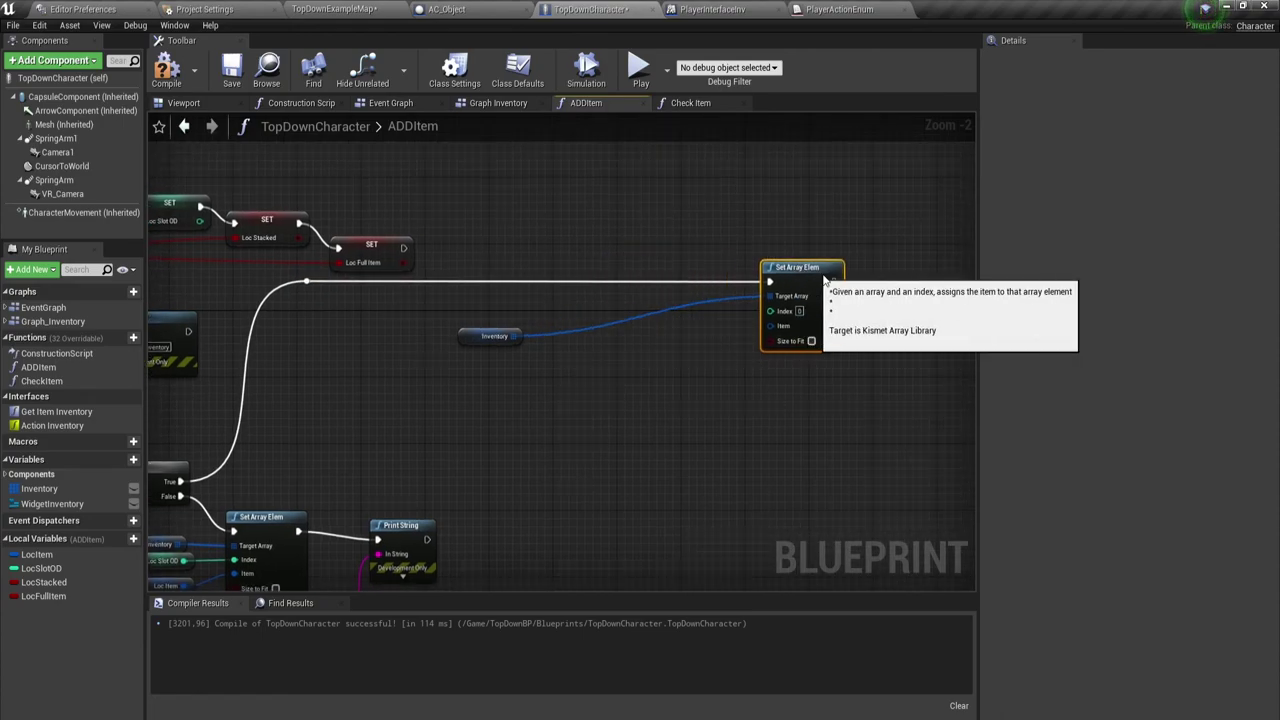
{"action": "left_click_drag", "start_coordinate": [478, 336], "coordinate": [385, 330]}
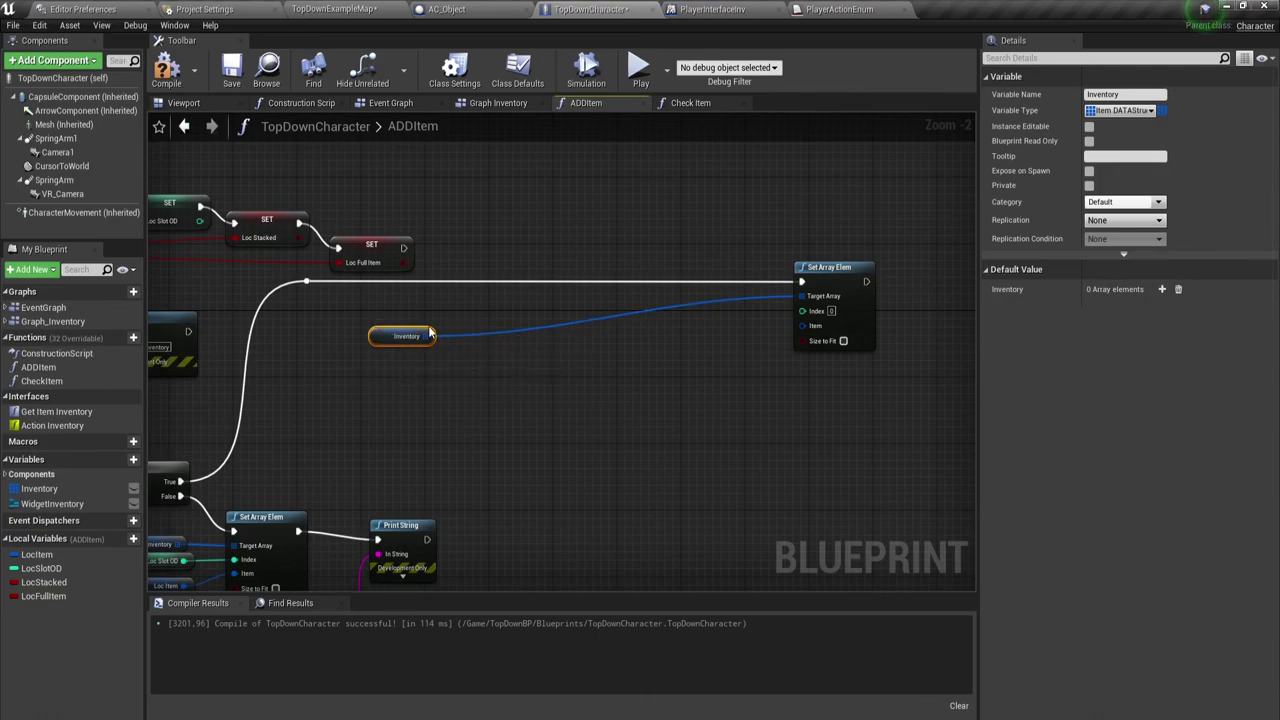
- Add a Get (a ref) node on Inventory and bring in LocSlotOD as its index
{"action": "left_click_drag", "start_coordinate": [432, 336], "coordinate": [450, 358]}
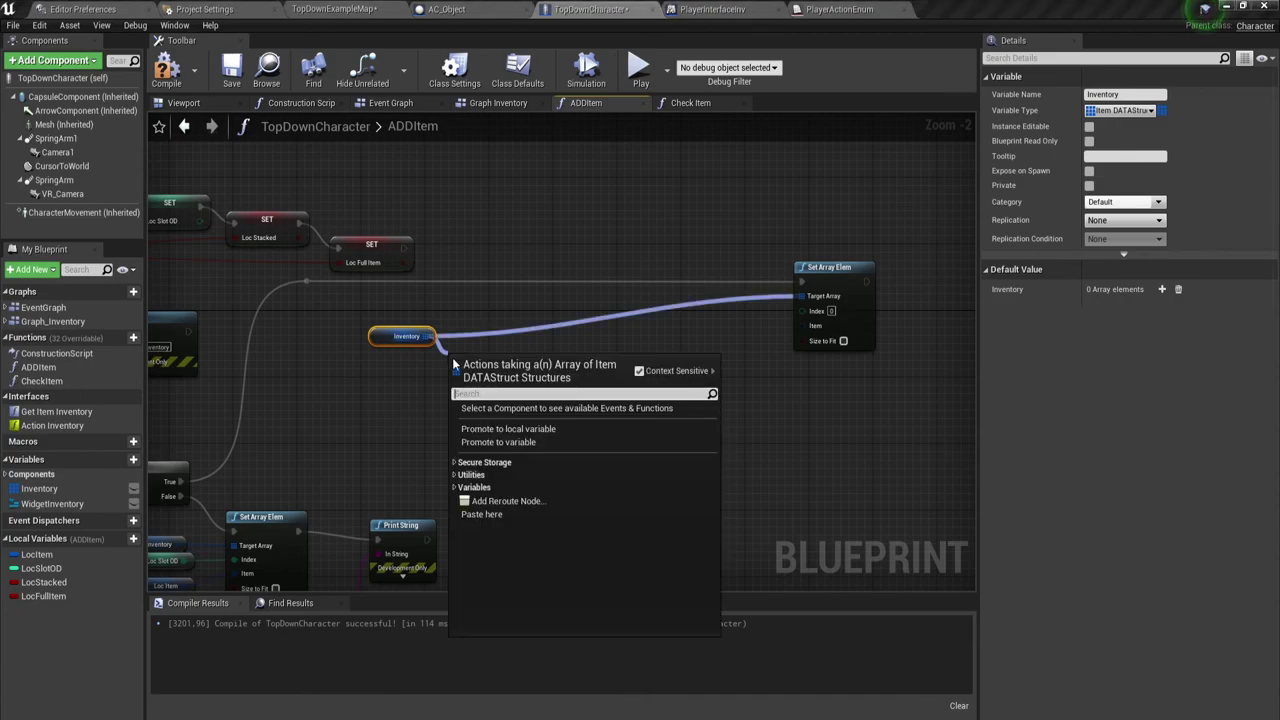
{"action": "type", "text": "get"}
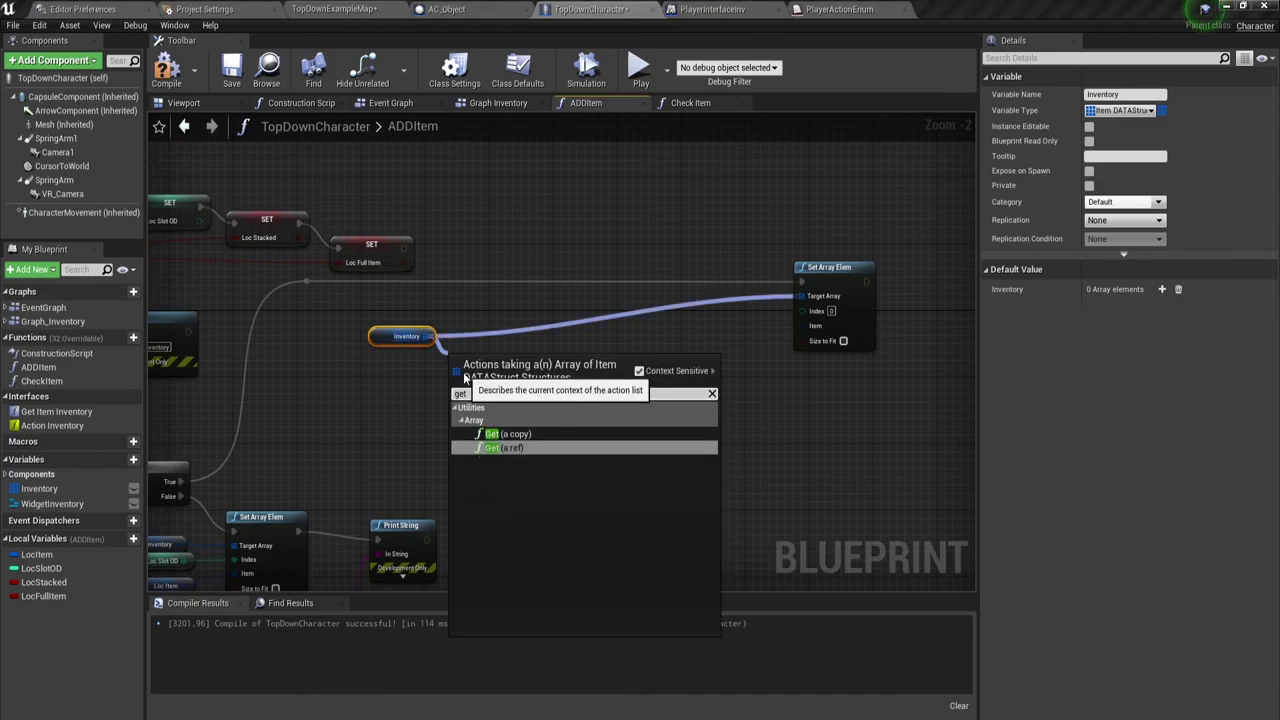
{"action": "left_click", "coordinate": [518, 449]}
{"action": "left_click_drag", "start_coordinate": [490, 370], "coordinate": [536, 355]}
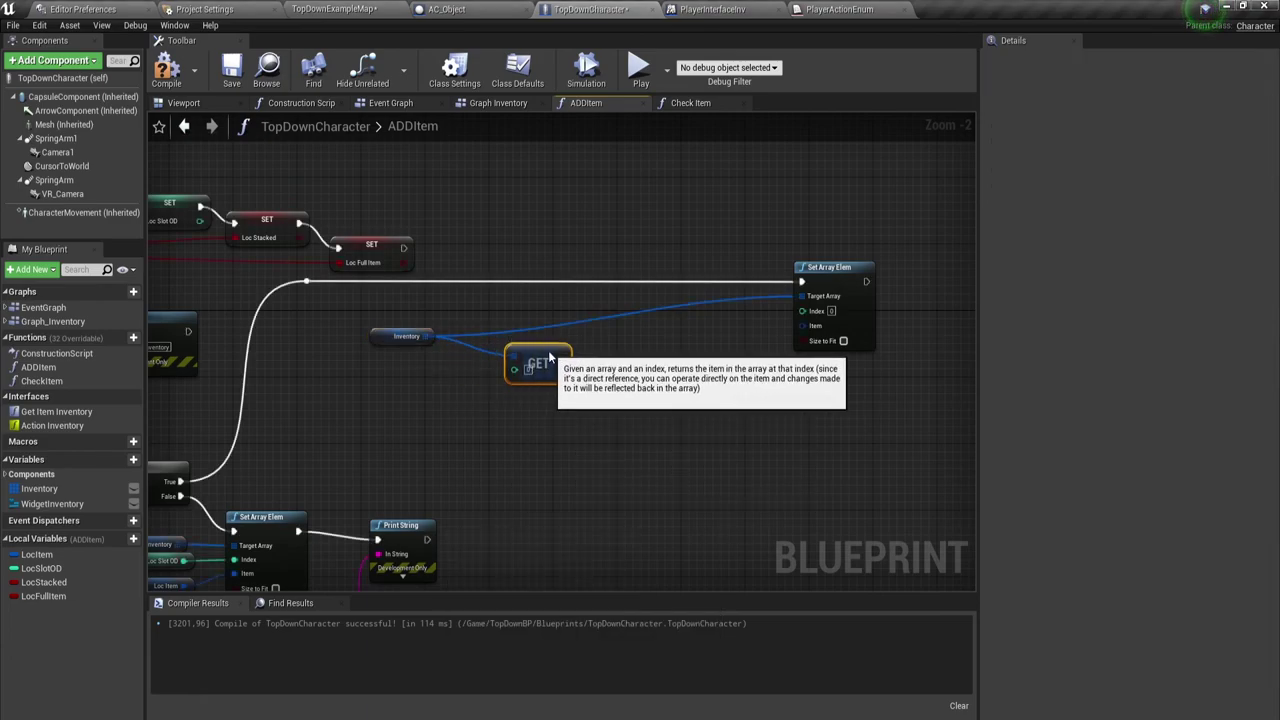
{"action": "left_click_drag", "start_coordinate": [41, 568], "coordinate": [507, 361]}
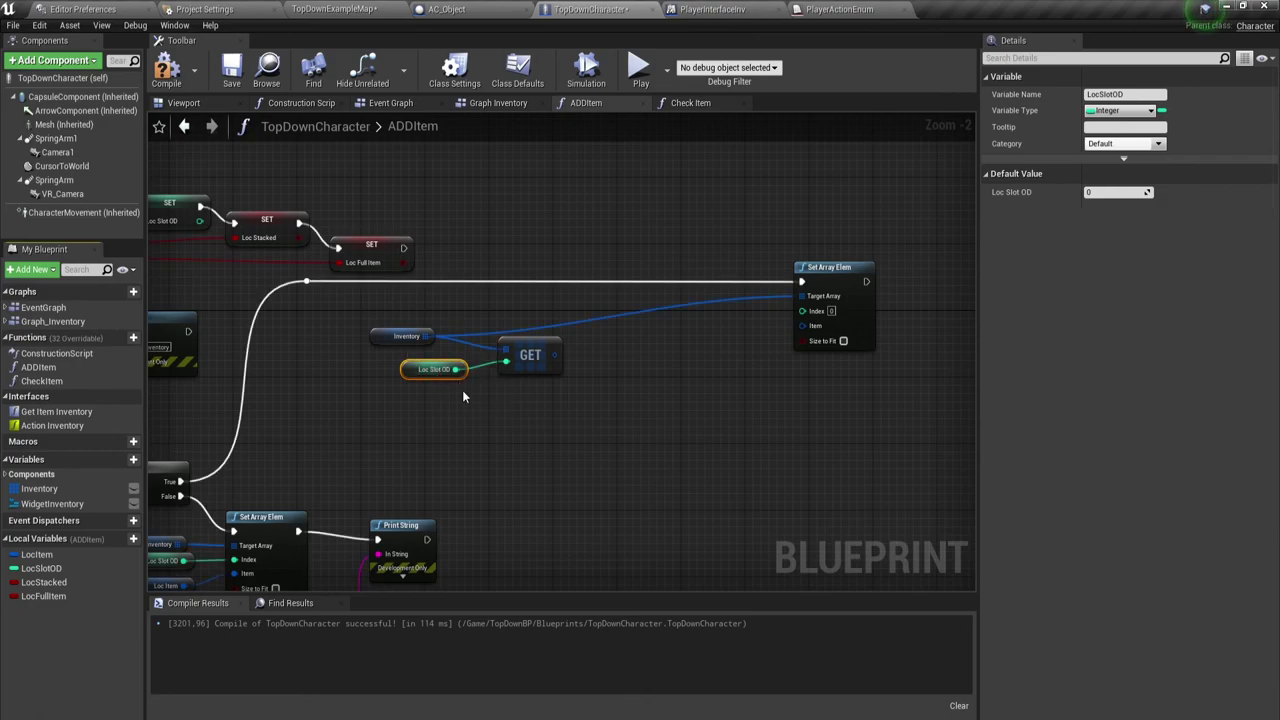
- Split the GET result into a Break ItemDATAStruct node with all its pins shown
{"action": "left_click_drag", "start_coordinate": [562, 356], "coordinate": [580, 390]}
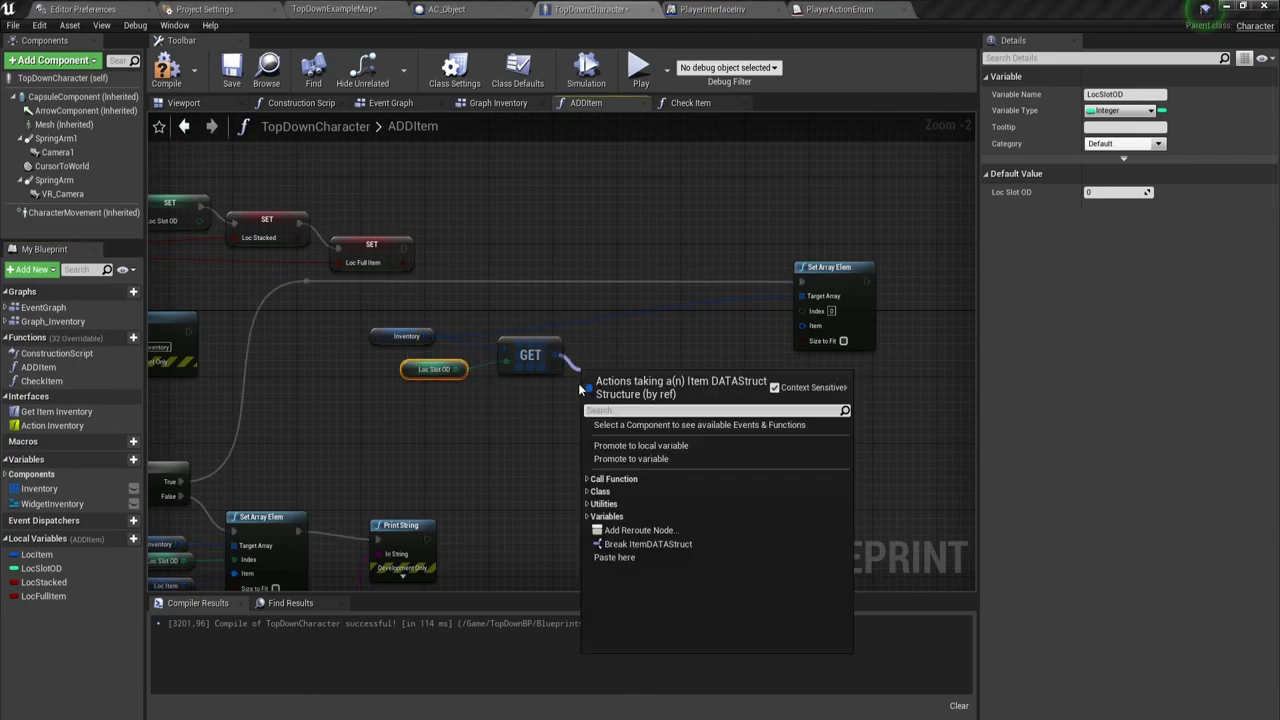
{"action": "type", "text": "break"}
{"action": "key", "text": "Return"}
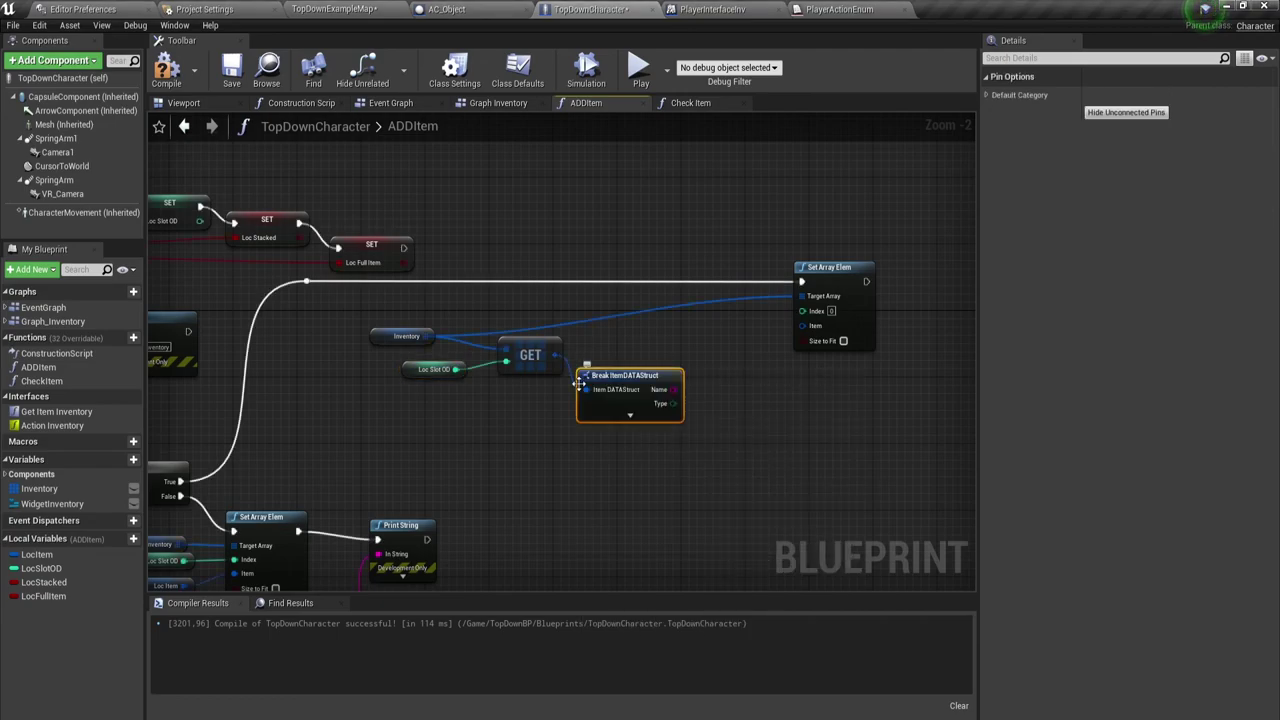
{"action": "left_click", "coordinate": [630, 414]}
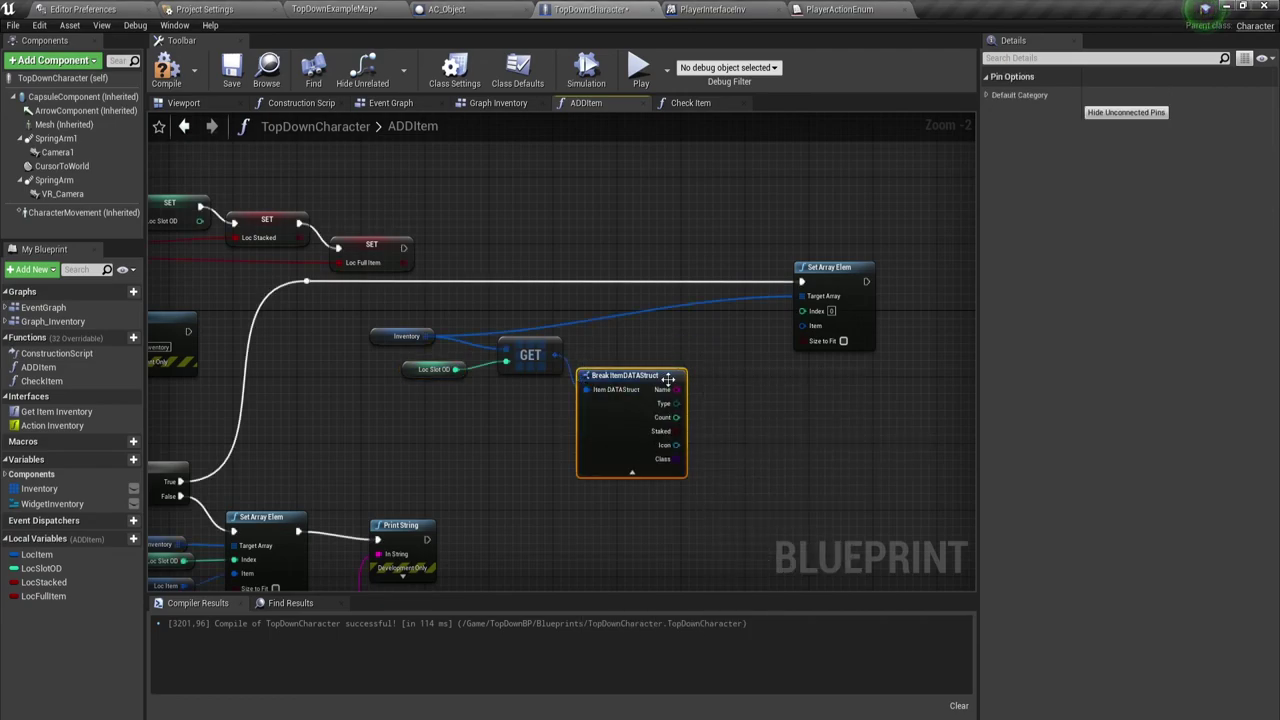
{"action": "right_click_drag", "start_coordinate": [689, 443], "coordinate": [623, 439]}
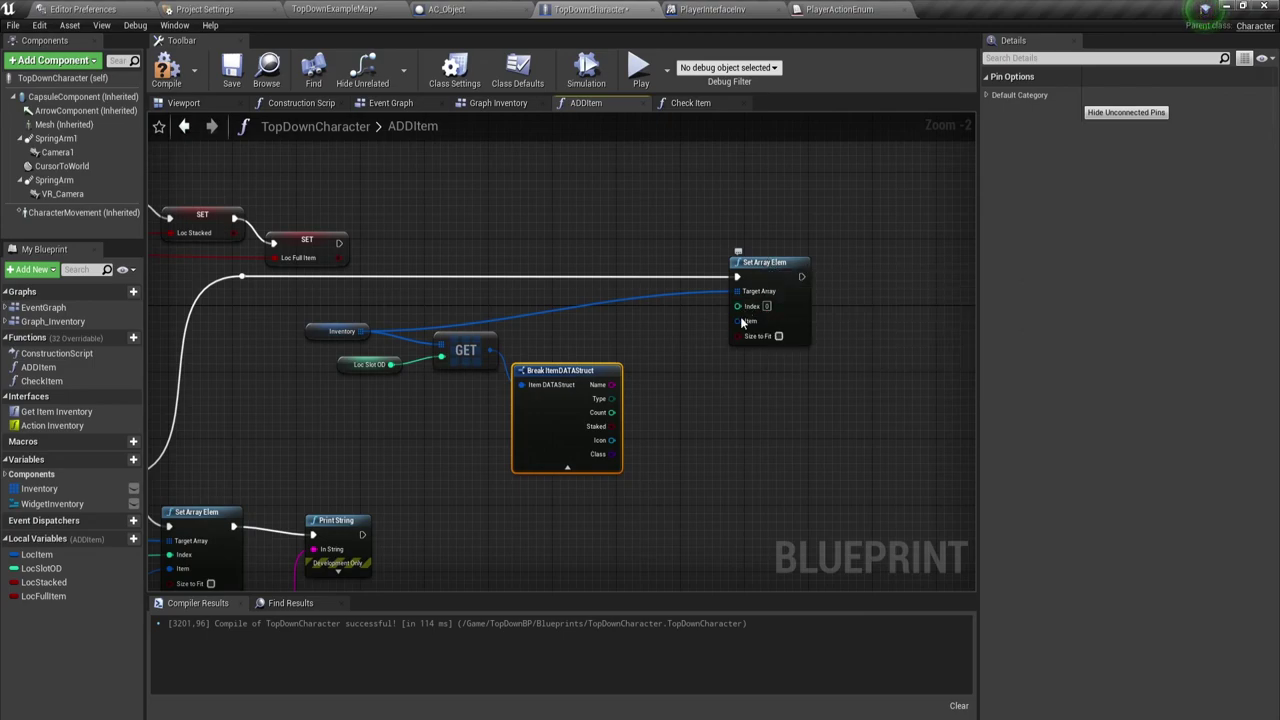
- Create a Make ItemDATAStruct node feeding Set Array Elem's Item pin and place it to the right
{"action": "left_click_drag", "start_coordinate": [743, 321], "coordinate": [695, 354]}
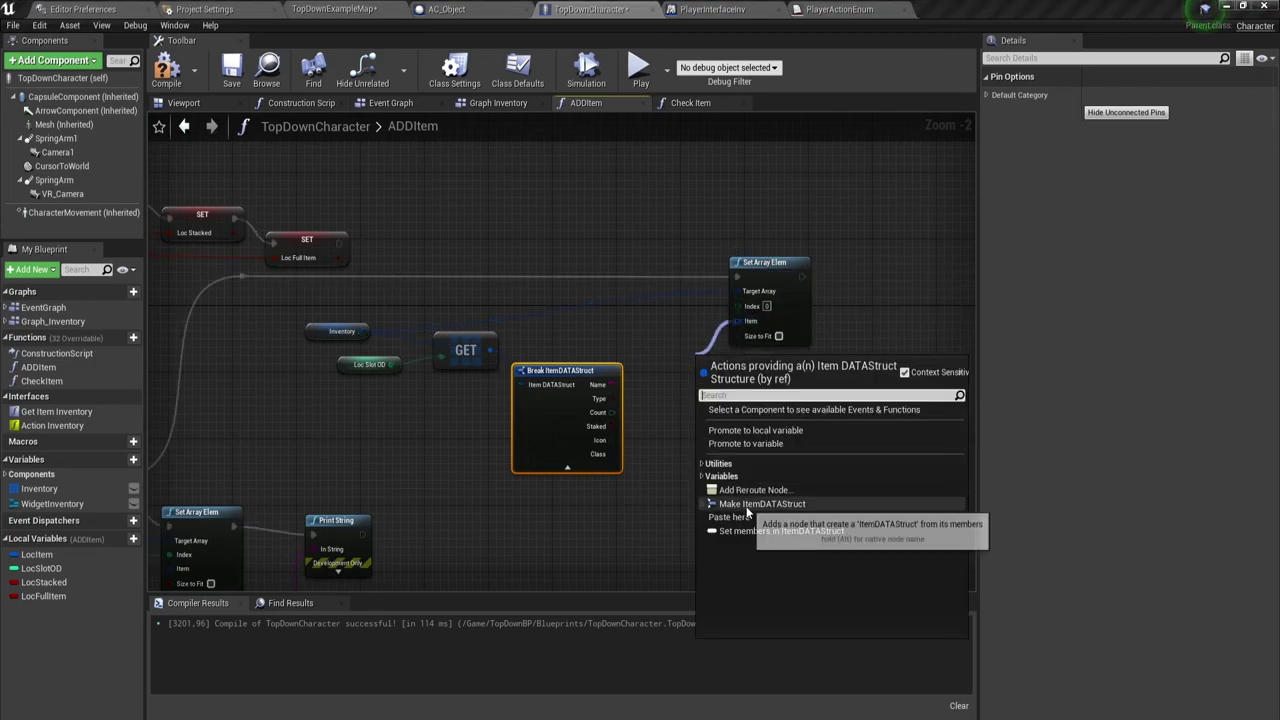
{"action": "left_click", "coordinate": [748, 504]}
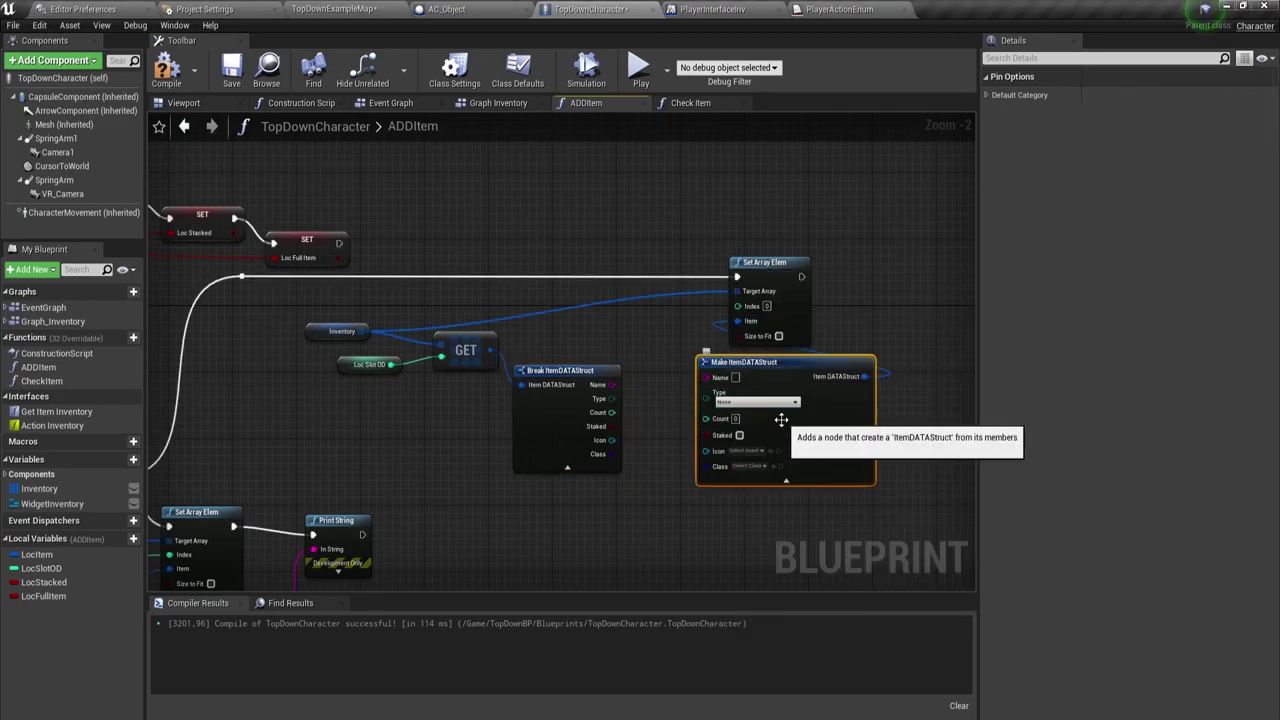
{"action": "left_click_drag", "start_coordinate": [796, 264], "coordinate": [884, 262]}
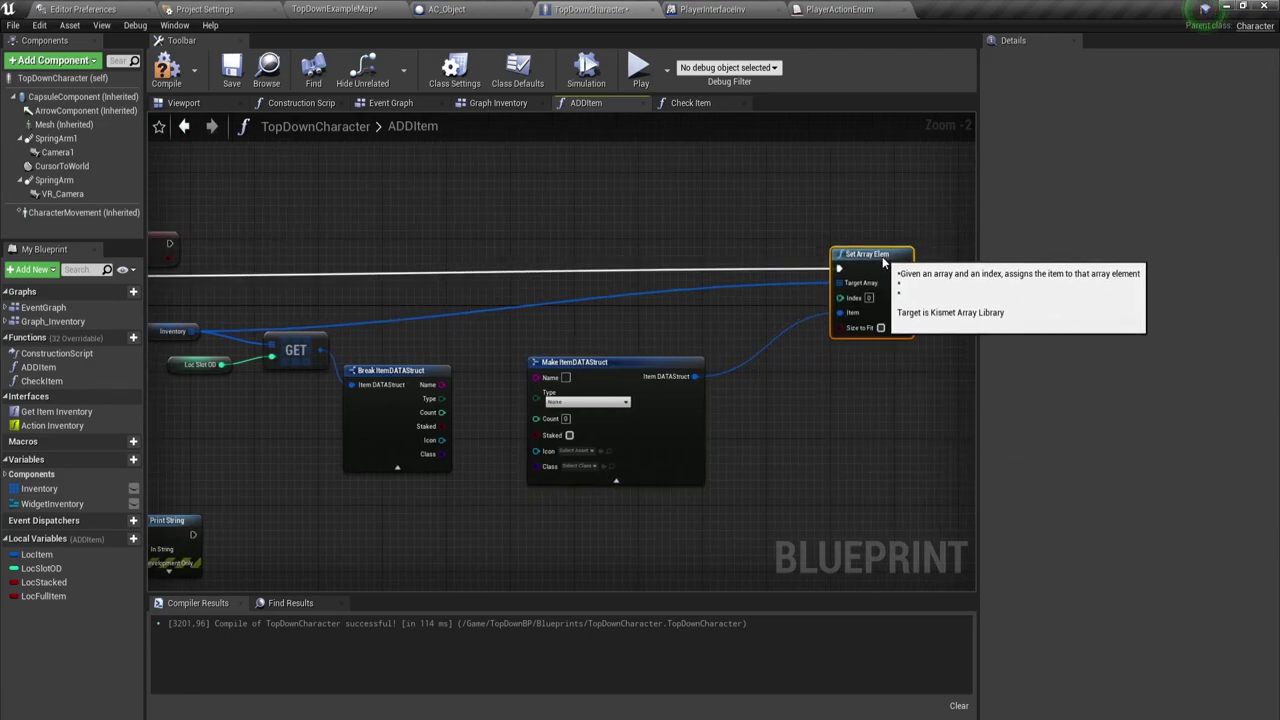
{"action": "right_click_drag", "start_coordinate": [638, 377], "coordinate": [708, 340]}
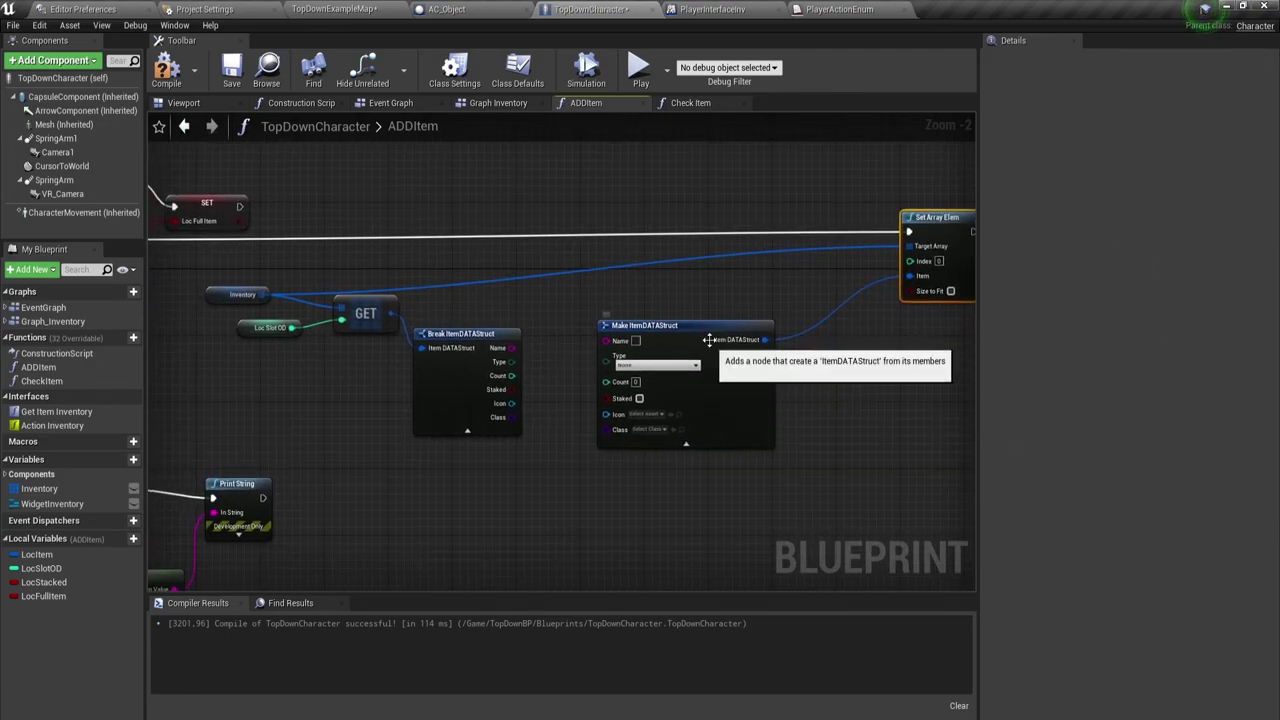
{"action": "left_click_drag", "start_coordinate": [708, 340], "coordinate": [810, 340]}
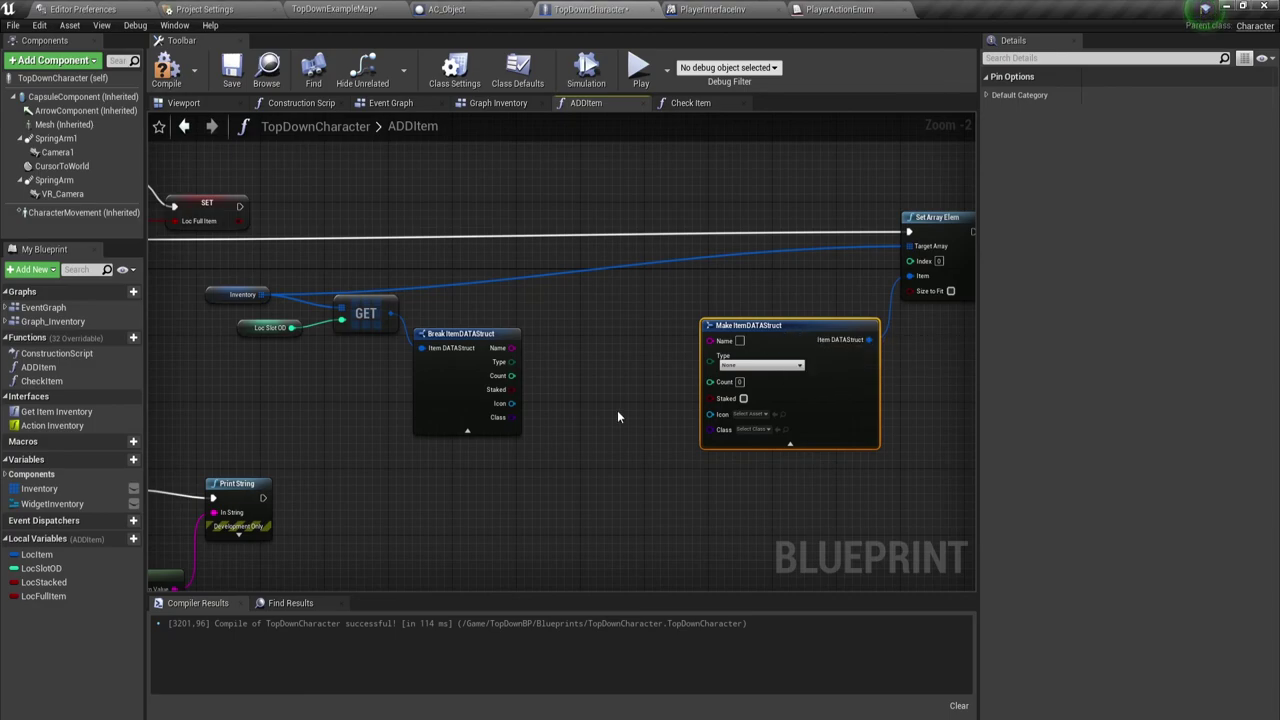
- Wire Break ItemDATAStruct's Name into the Make node's Name pin
{"action": "scroll", "coordinate": [617, 416], "scroll_direction": "up", "scroll_amount": 1}
{"action": "scroll", "coordinate": [596, 368], "scroll_direction": "up", "scroll_amount": 1}
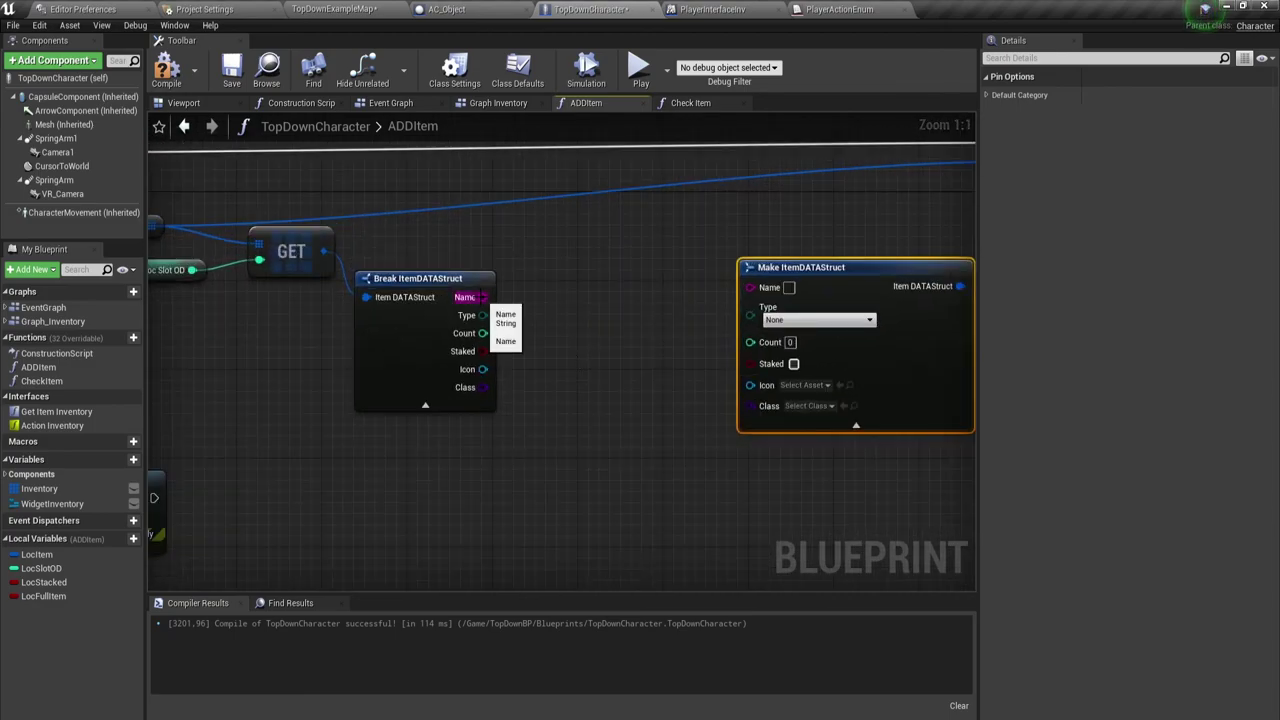
{"action": "left_click_drag", "start_coordinate": [483, 297], "coordinate": [751, 287]}
{"action": "mouse_move", "coordinate": [798, 226]}
{"action": "right_mouse_down"}
{"action": "mouse_move", "coordinate": [660, 295]}
{"action": "mouse_move", "coordinate": [656, 282]}
{"action": "right_mouse_up"}
{"action": "right_click_drag", "start_coordinate": [478, 443], "coordinate": [530, 375]}
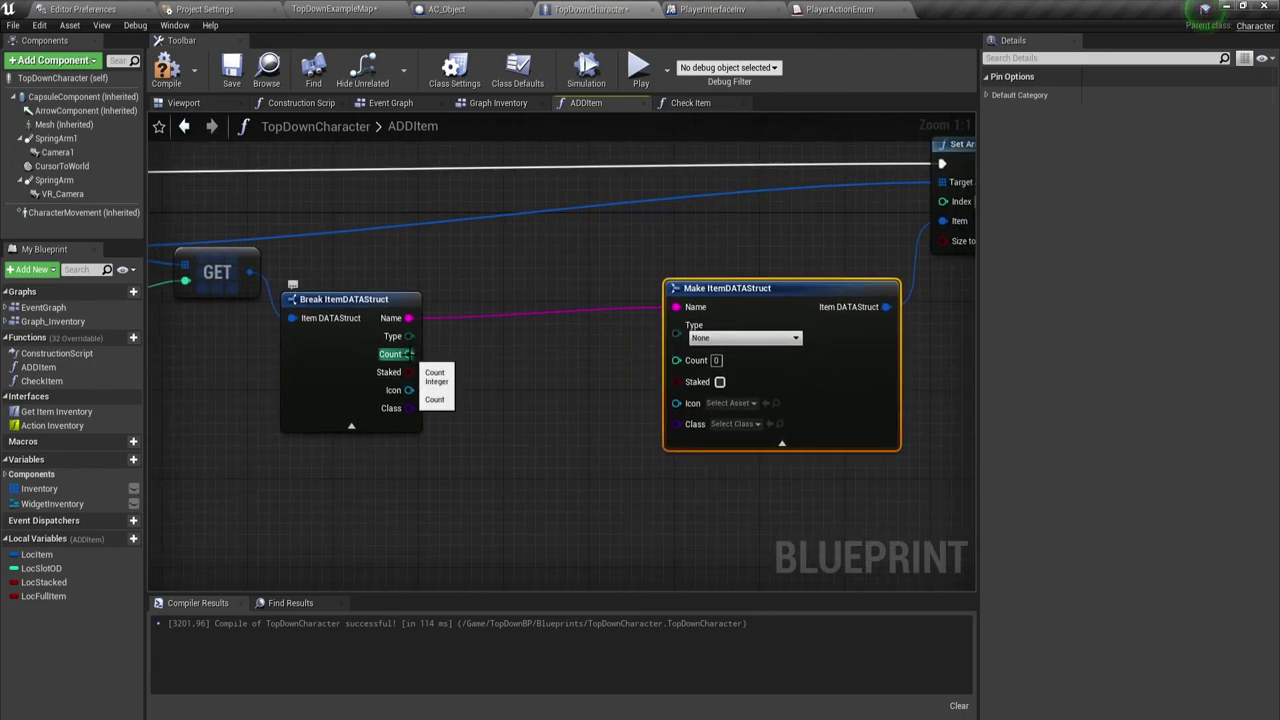
{"action": "left_click_drag", "start_coordinate": [408, 354], "coordinate": [466, 357]}
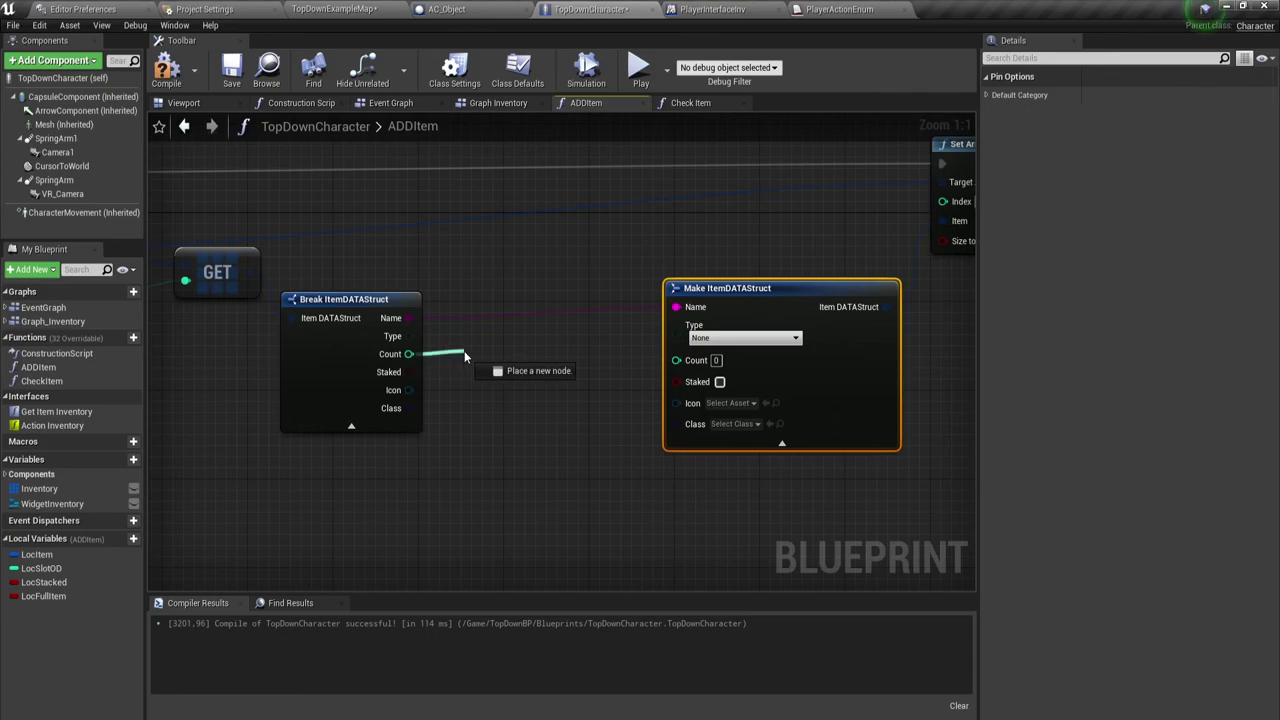
- Add an Integer + Integer node on Break's Count, feeding Make's Count
{"action": "type", "text": "+"}
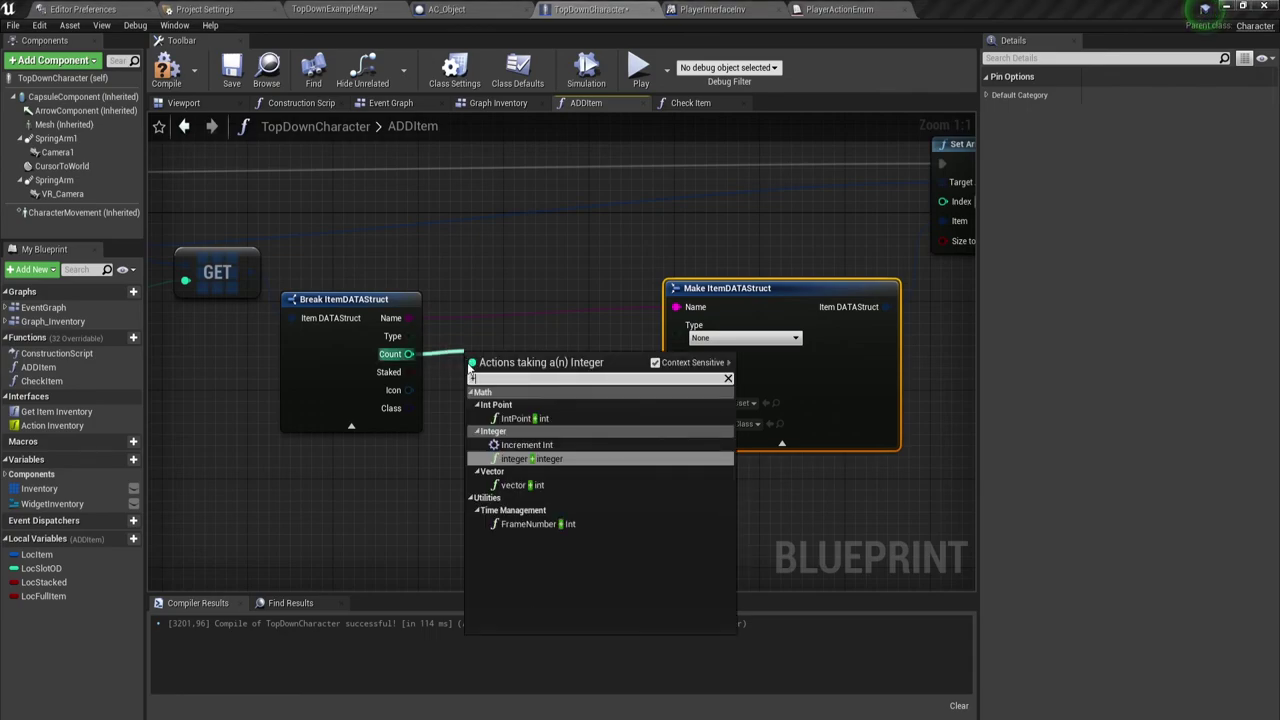
{"action": "left_click", "coordinate": [524, 458]}
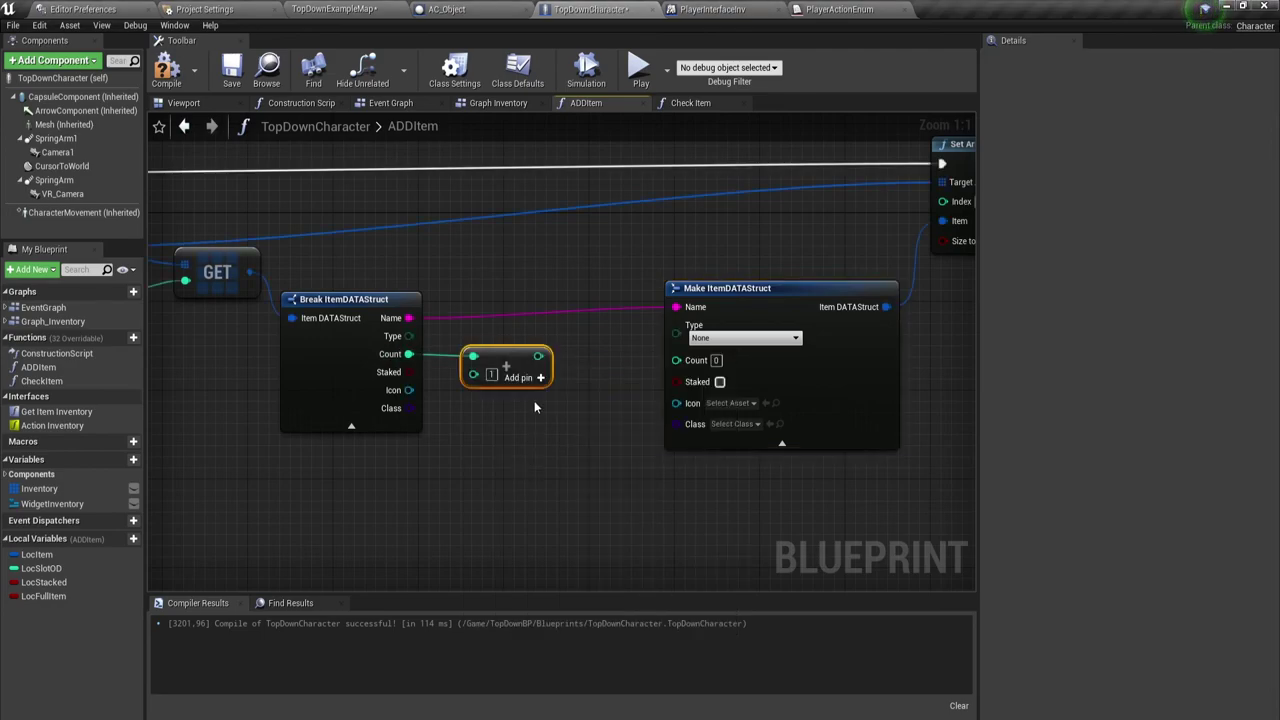
{"action": "left_click_drag", "start_coordinate": [538, 355], "coordinate": [676, 359]}
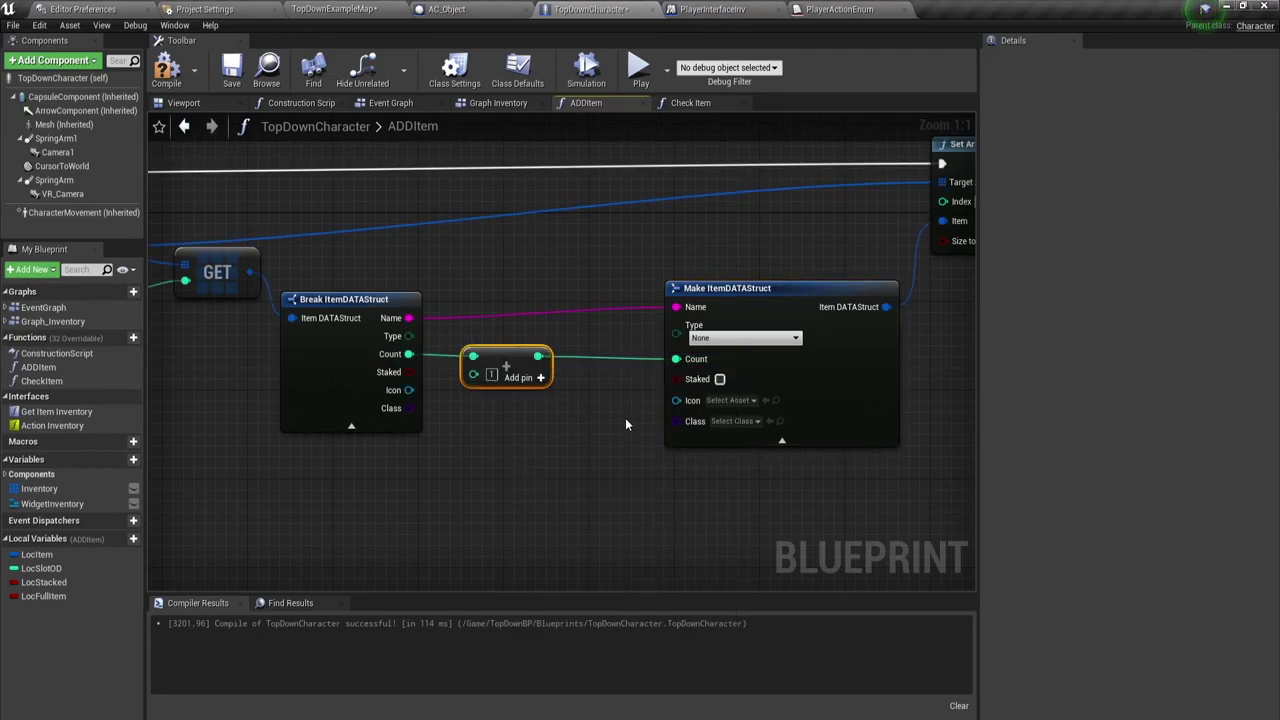
- Pass Type, Staked, Icon and Class straight from Break to Make ItemDATAStruct
{"action": "left_click_drag", "start_coordinate": [409, 336], "coordinate": [678, 334]}
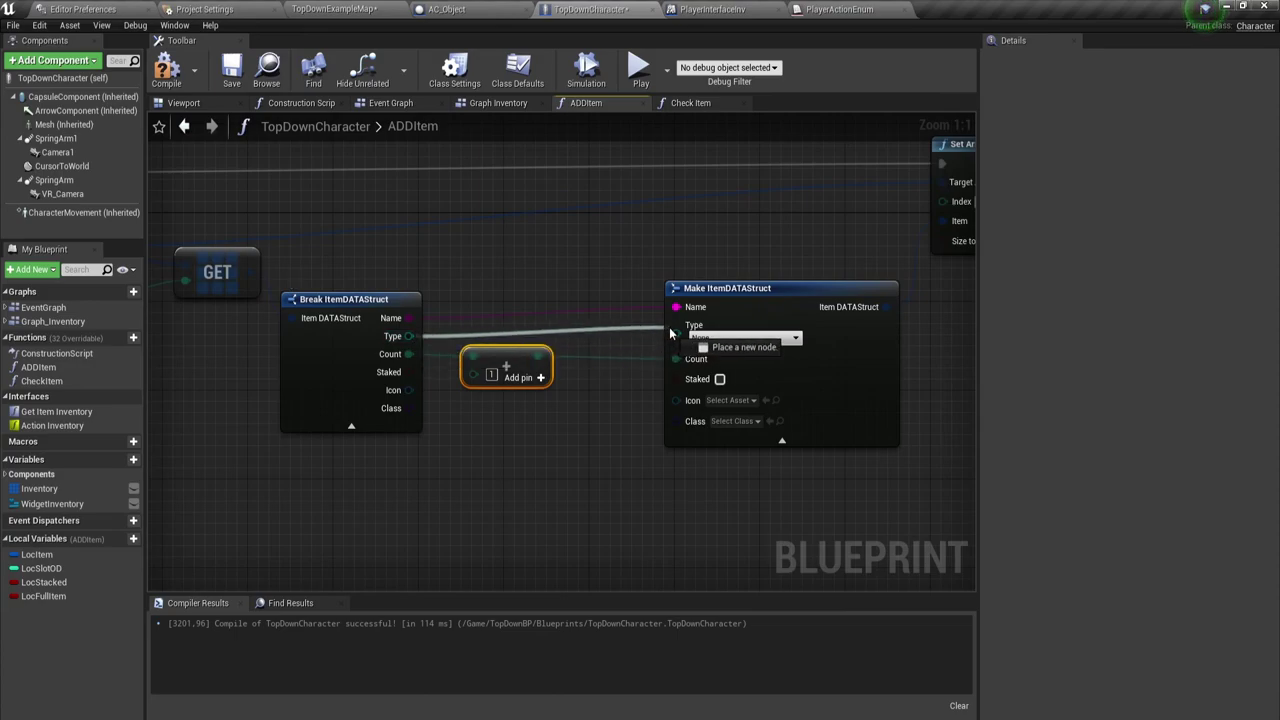
{"action": "left_click_drag", "start_coordinate": [409, 372], "coordinate": [680, 363]}
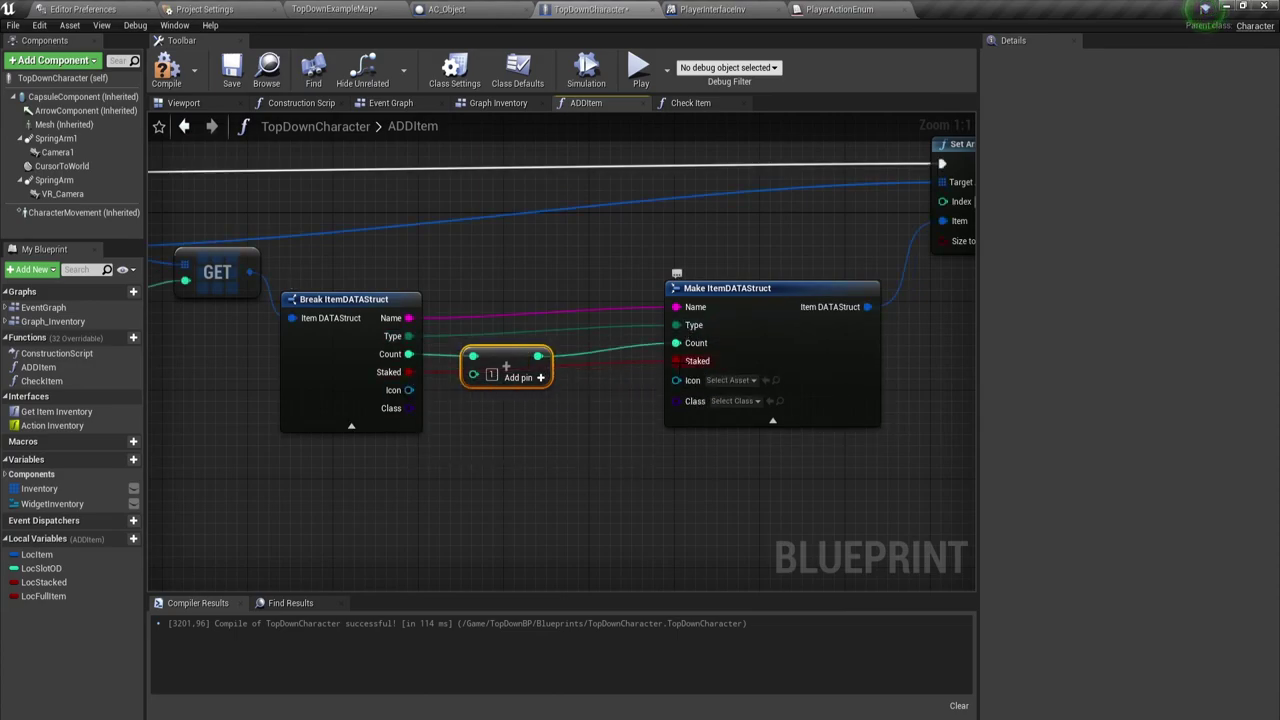
{"action": "left_click_drag", "start_coordinate": [636, 404], "coordinate": [676, 380]}
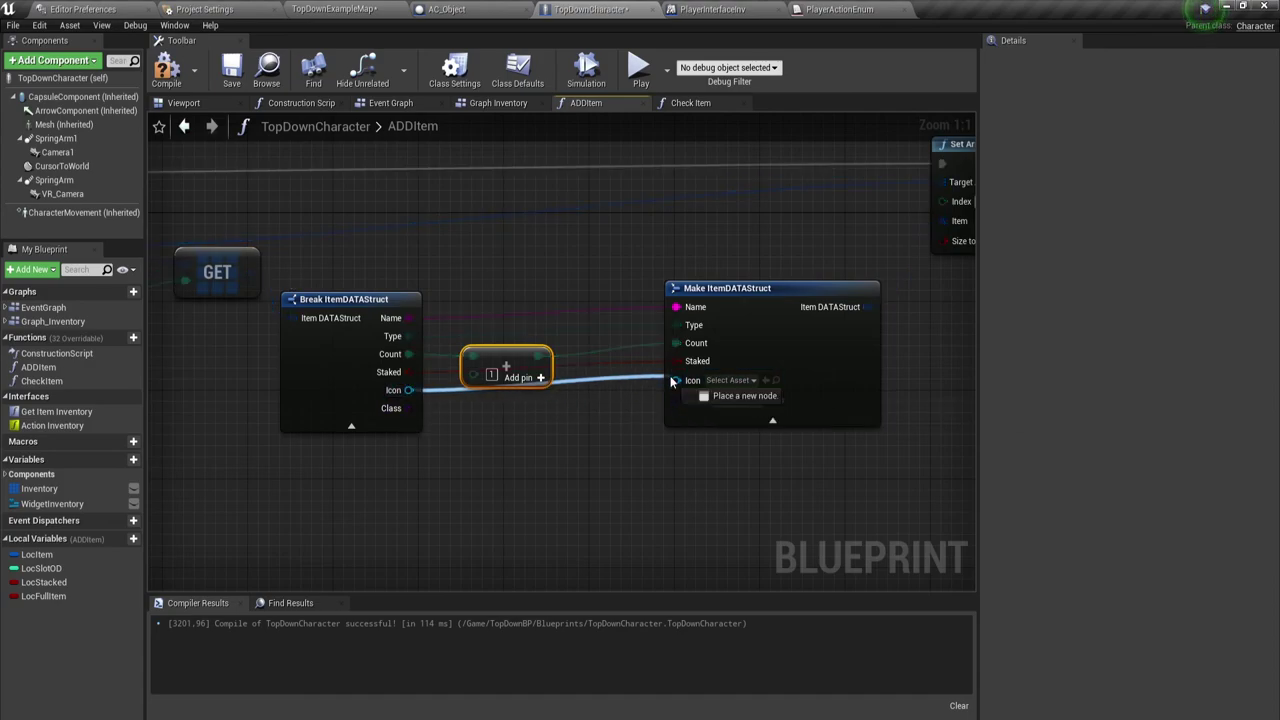
{"action": "left_click_drag", "start_coordinate": [409, 408], "coordinate": [677, 398]}
{"action": "right_click_drag", "start_coordinate": [529, 462], "coordinate": [661, 413]}
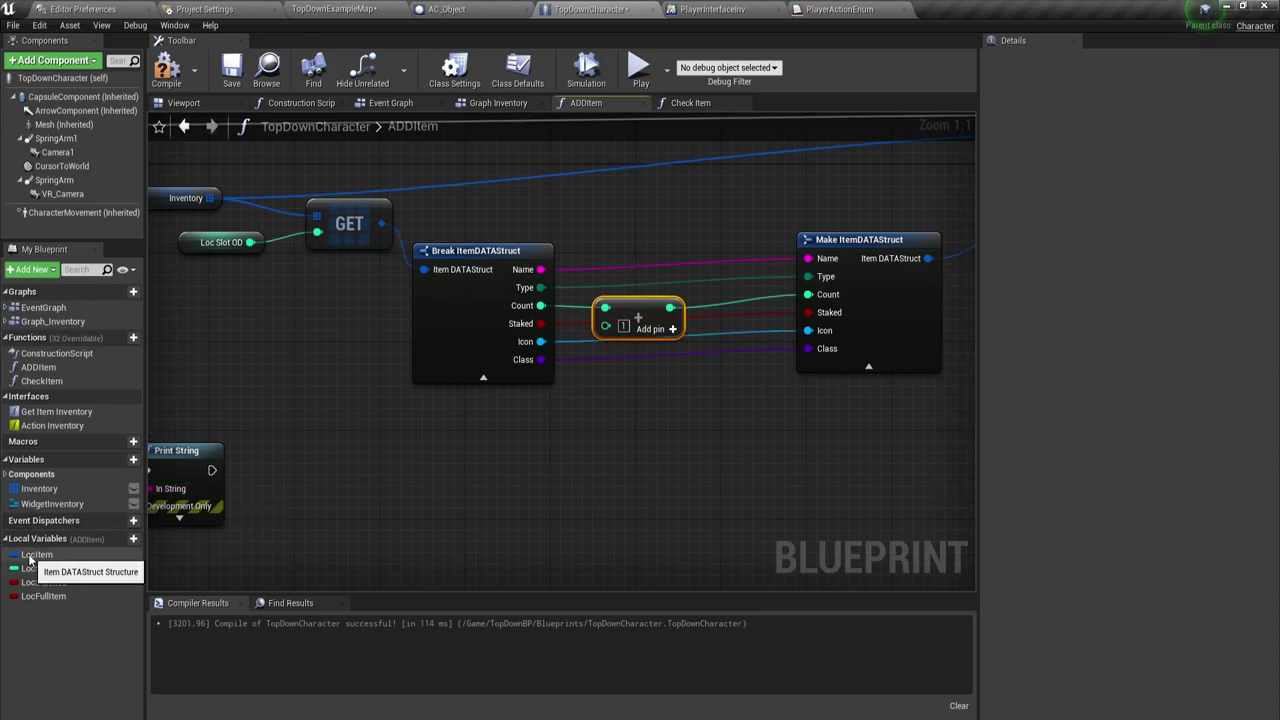
- Place a Loc Item getter below the Break node, checking the SET node that stores it
{"action": "left_click_drag", "start_coordinate": [29, 560], "coordinate": [323, 399]}
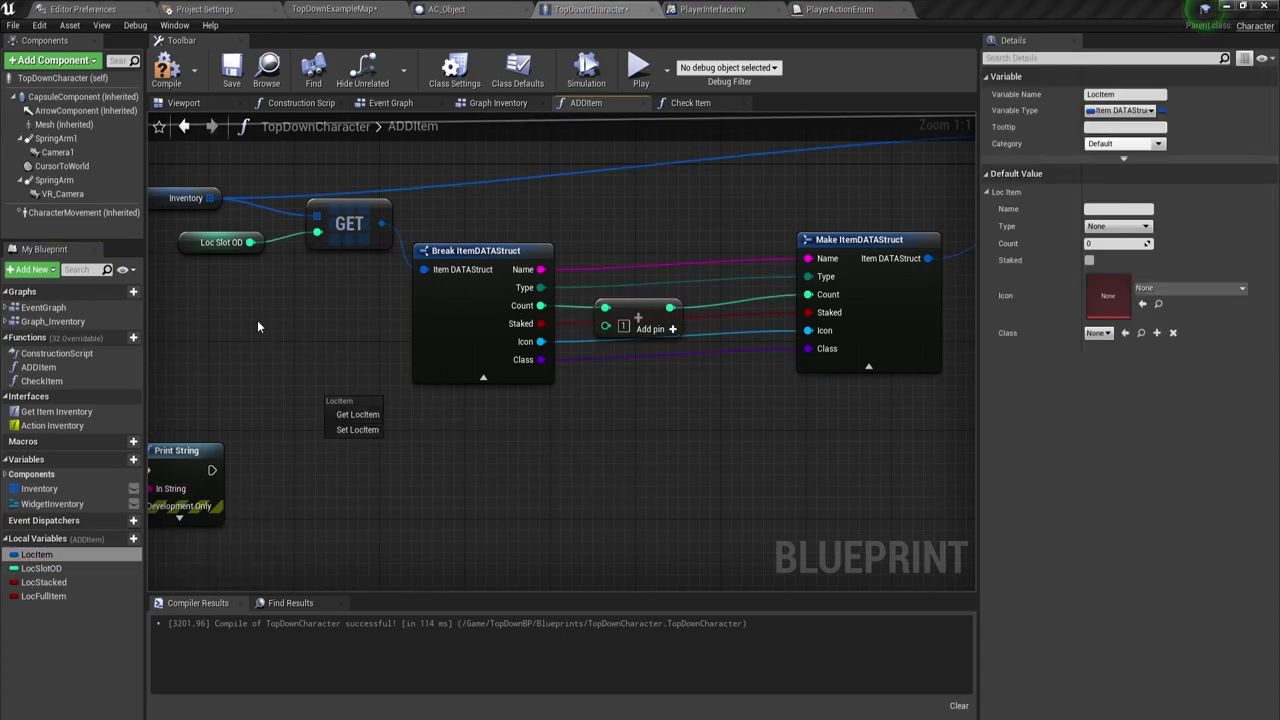
{"action": "left_click", "coordinate": [357, 414]}
{"action": "right_click_drag", "start_coordinate": [357, 414], "coordinate": [550, 406]}
{"action": "scroll", "coordinate": [550, 406], "scroll_direction": "down", "scroll_amount": 1}
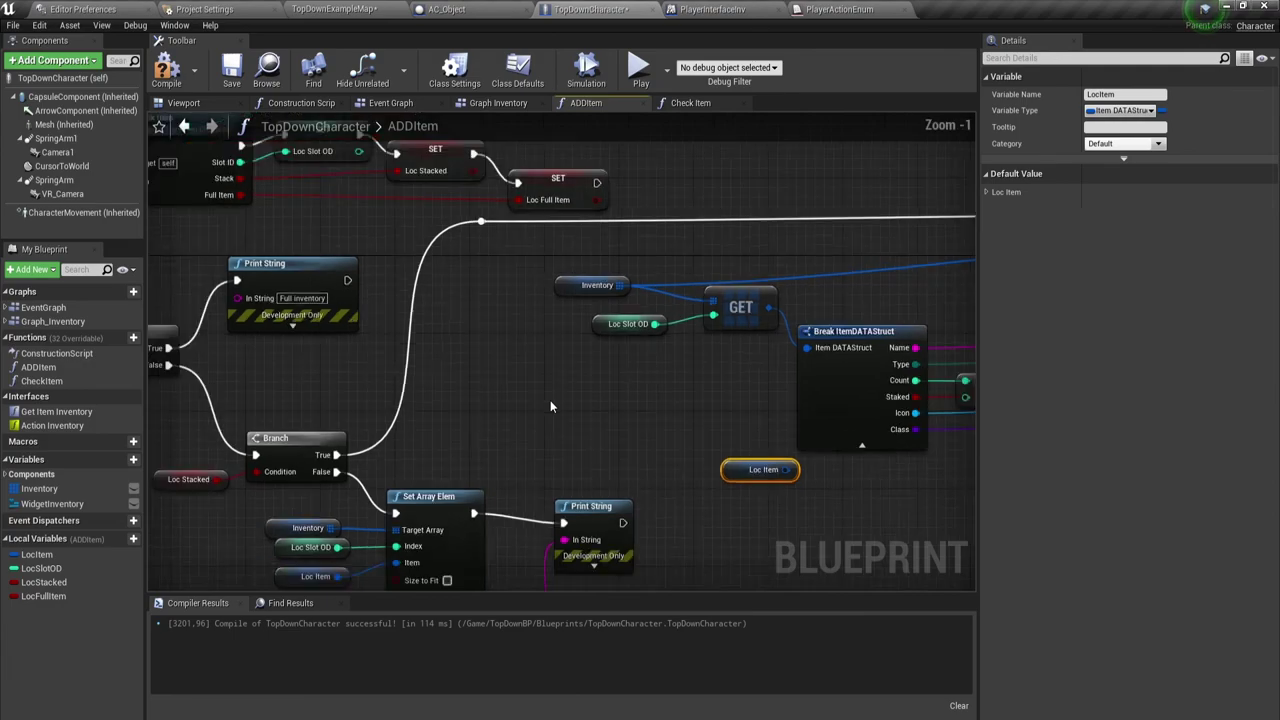
{"action": "scroll", "coordinate": [550, 406], "scroll_direction": "down", "scroll_amount": 1}
{"action": "right_click_drag", "start_coordinate": [222, 412], "coordinate": [414, 381]}
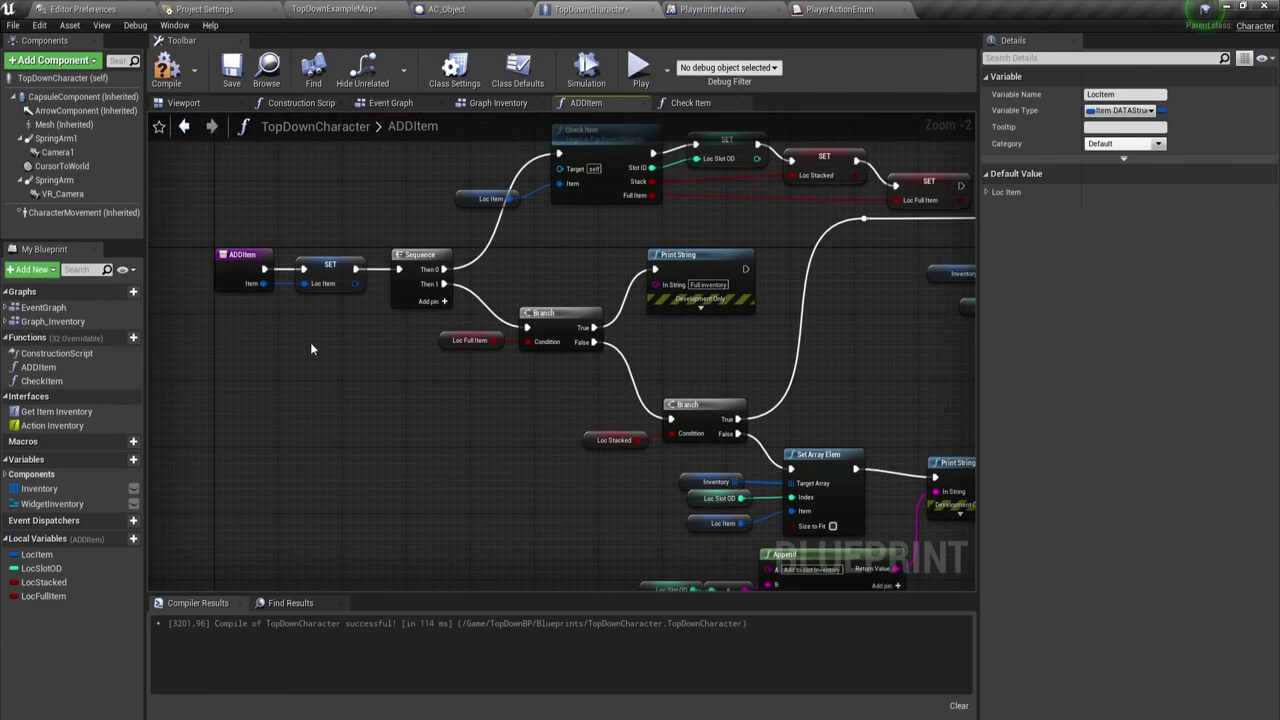
{"action": "left_click_drag", "start_coordinate": [310, 405], "coordinate": [376, 168]}
{"action": "mouse_move", "coordinate": [778, 347]}
{"action": "right_mouse_down"}
{"action": "mouse_move", "coordinate": [514, 347]}
{"action": "mouse_move", "coordinate": [481, 331]}
{"action": "right_mouse_up"}
{"action": "scroll", "coordinate": [556, 361], "scroll_direction": "up", "scroll_amount": 1}
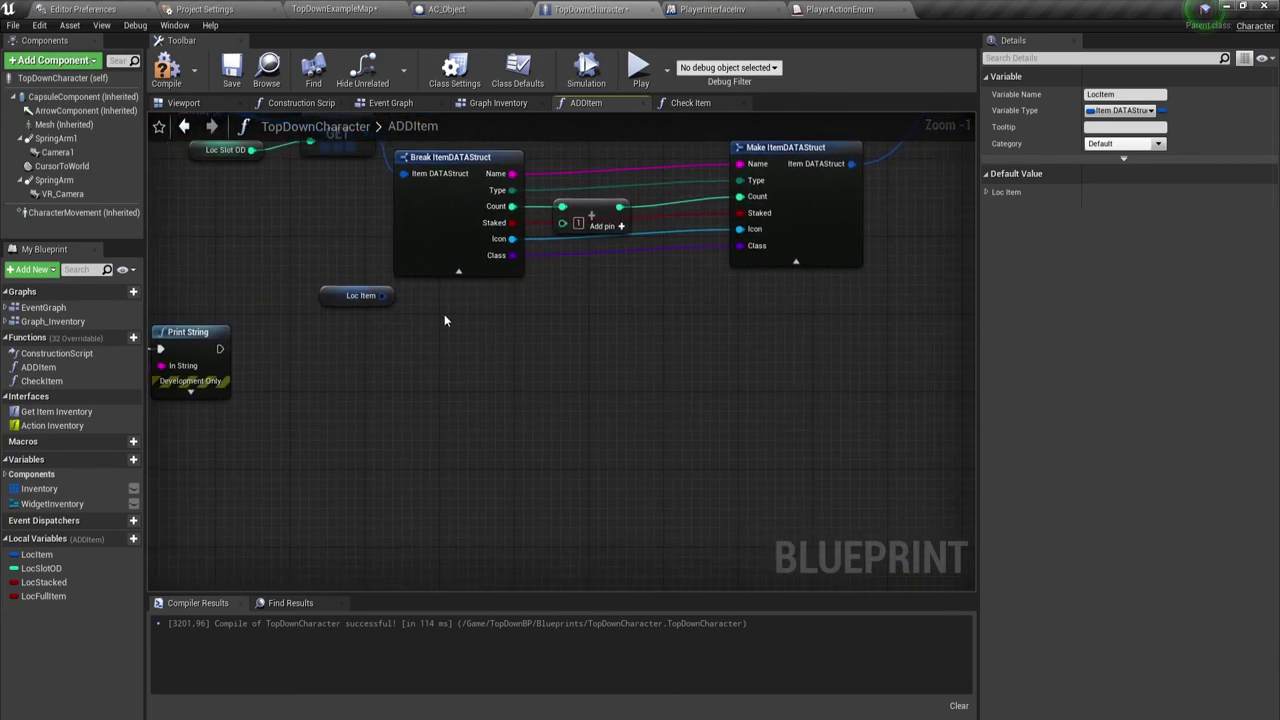
{"action": "left_click_drag", "start_coordinate": [330, 301], "coordinate": [405, 320]}
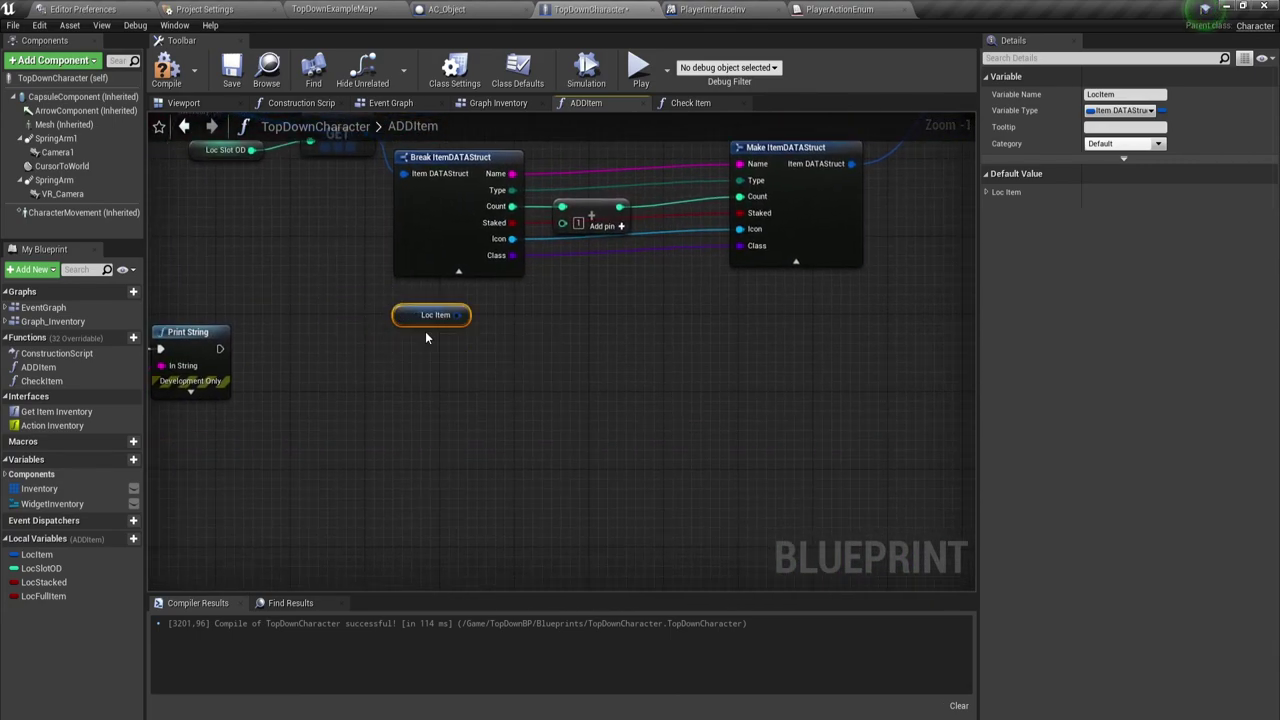
- Break Loc Item into a fully expanded Break ItemDATAStruct node
{"action": "mouse_move", "coordinate": [456, 316]}
{"action": "left_mouse_down"}
{"action": "mouse_move", "coordinate": [510, 303]}
{"action": "mouse_move", "coordinate": [526, 318]}
{"action": "left_mouse_up"}
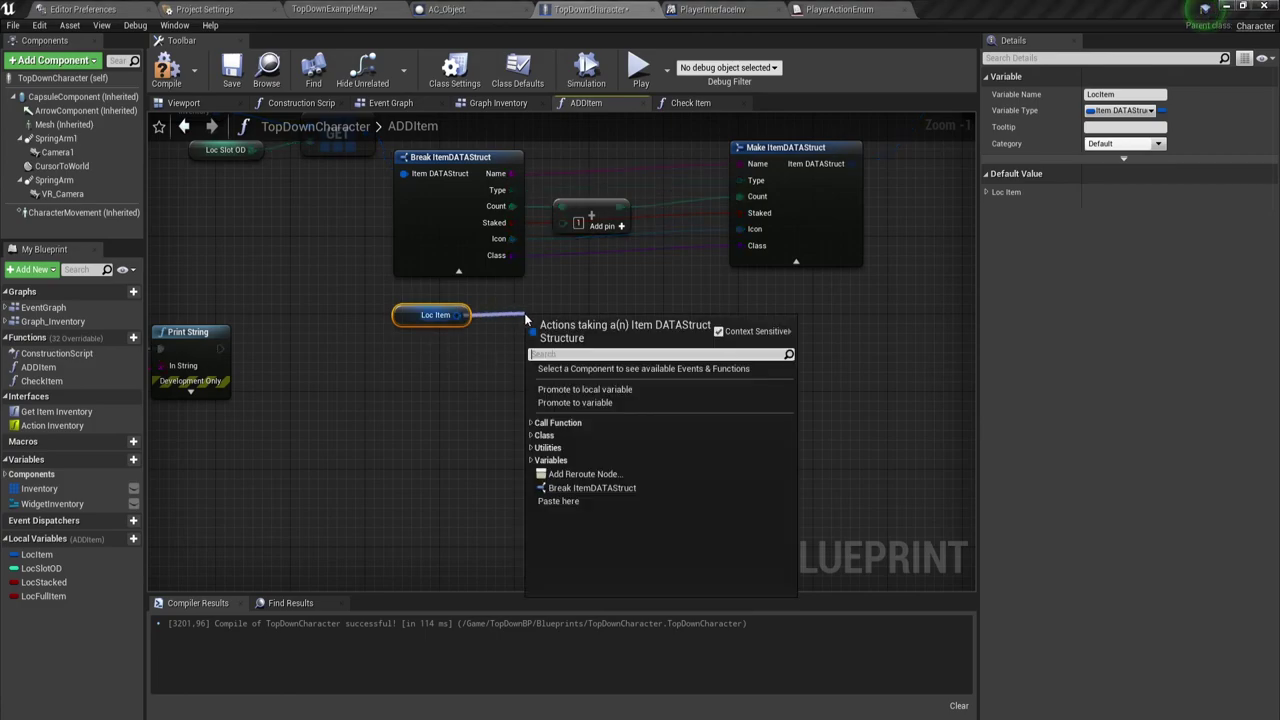
{"action": "left_click", "coordinate": [590, 487]}
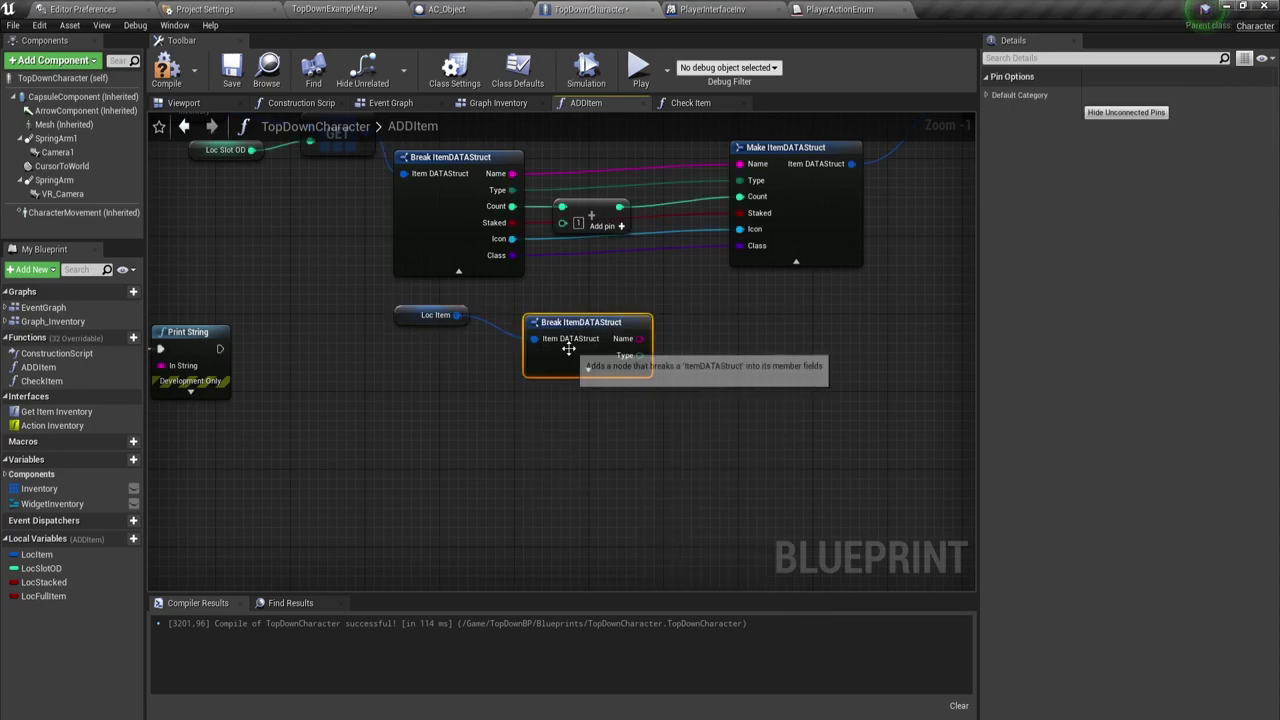
{"action": "left_click", "coordinate": [590, 372]}
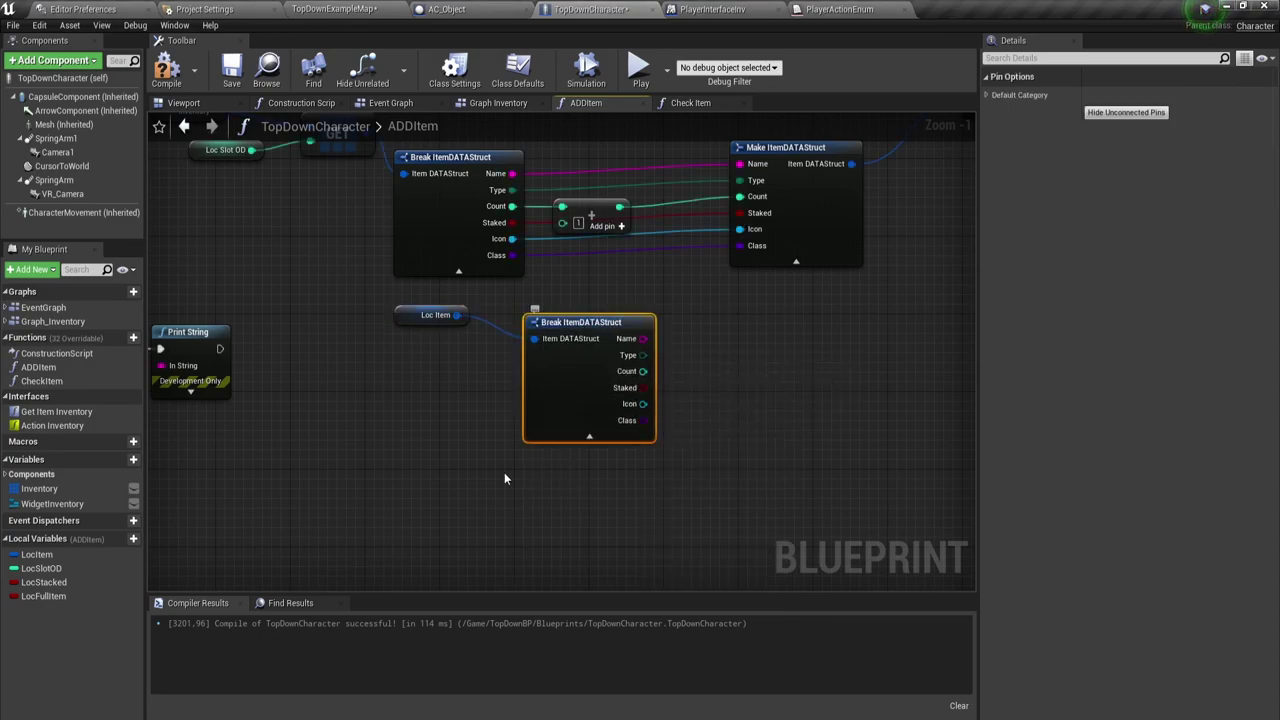
{"action": "mouse_move", "coordinate": [416, 506]}
{"action": "left_mouse_down"}
{"action": "mouse_move", "coordinate": [587, 322]}
{"action": "mouse_move", "coordinate": [467, 312]}
{"action": "left_mouse_up"}
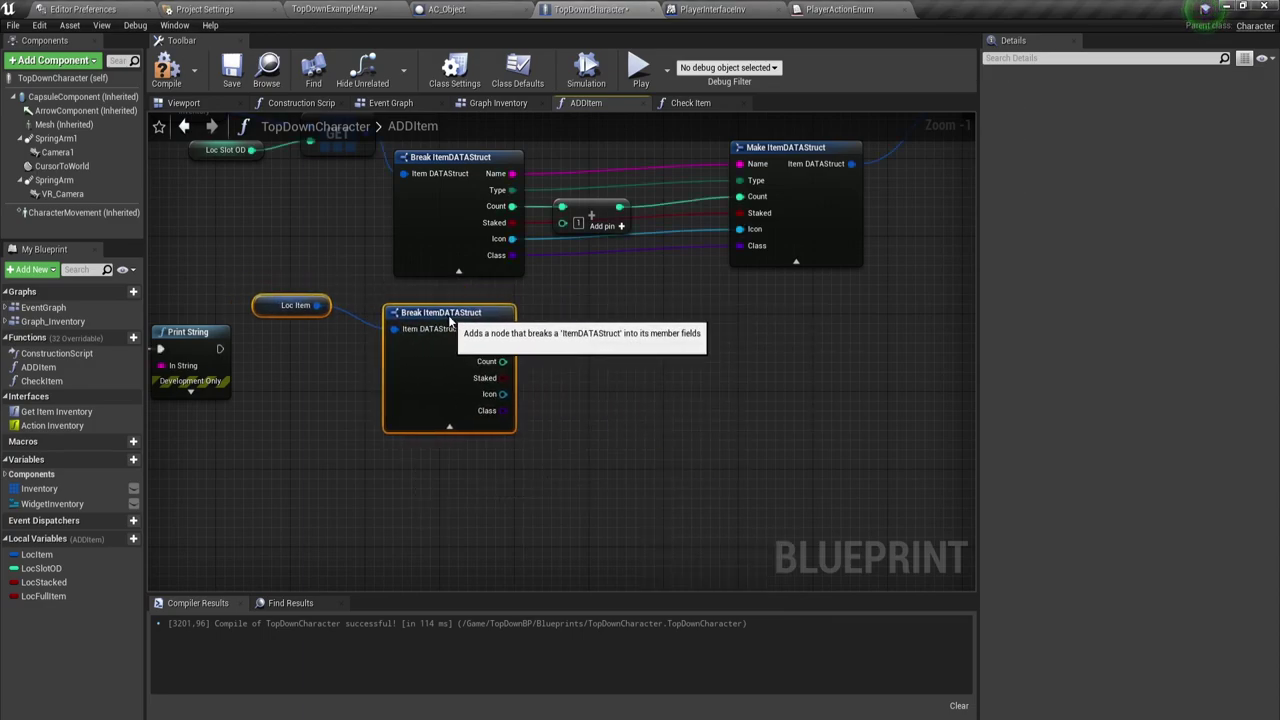
{"action": "left_click", "coordinate": [659, 519]}
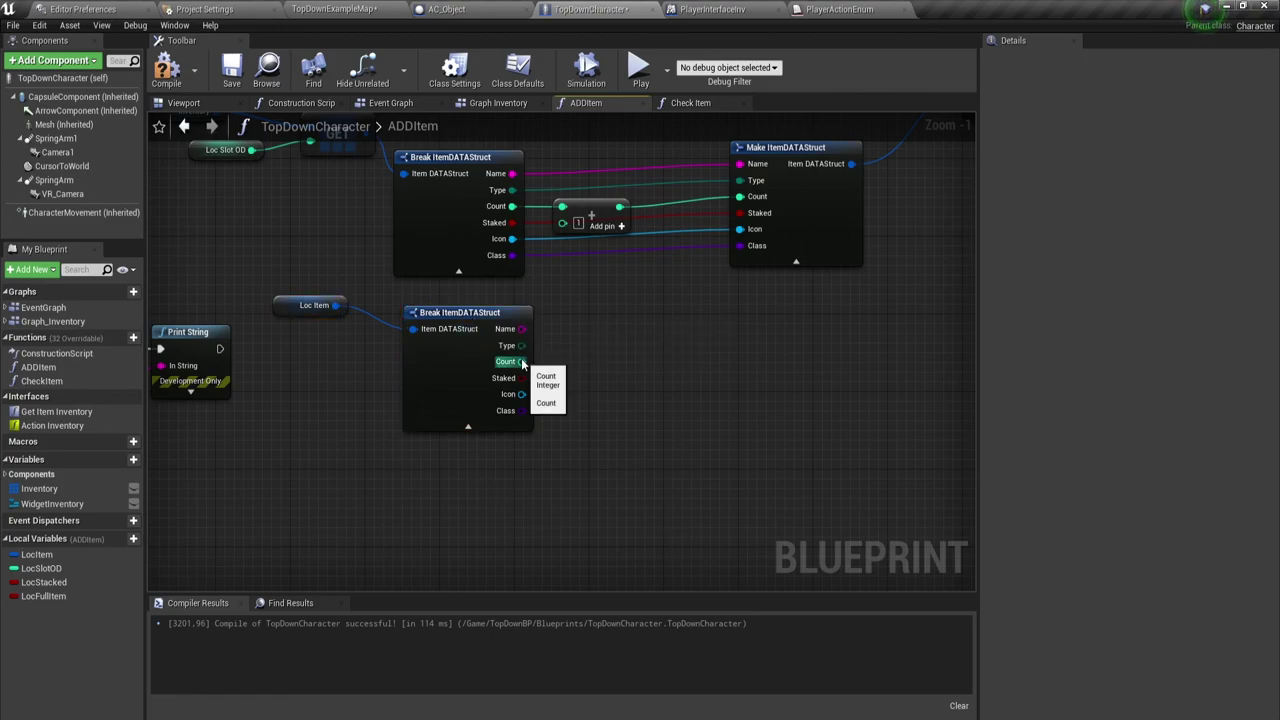
- Feed Loc Item's Count into the Add node's second input and nudge the nodes
{"action": "left_click_drag", "start_coordinate": [521, 361], "coordinate": [562, 222]}
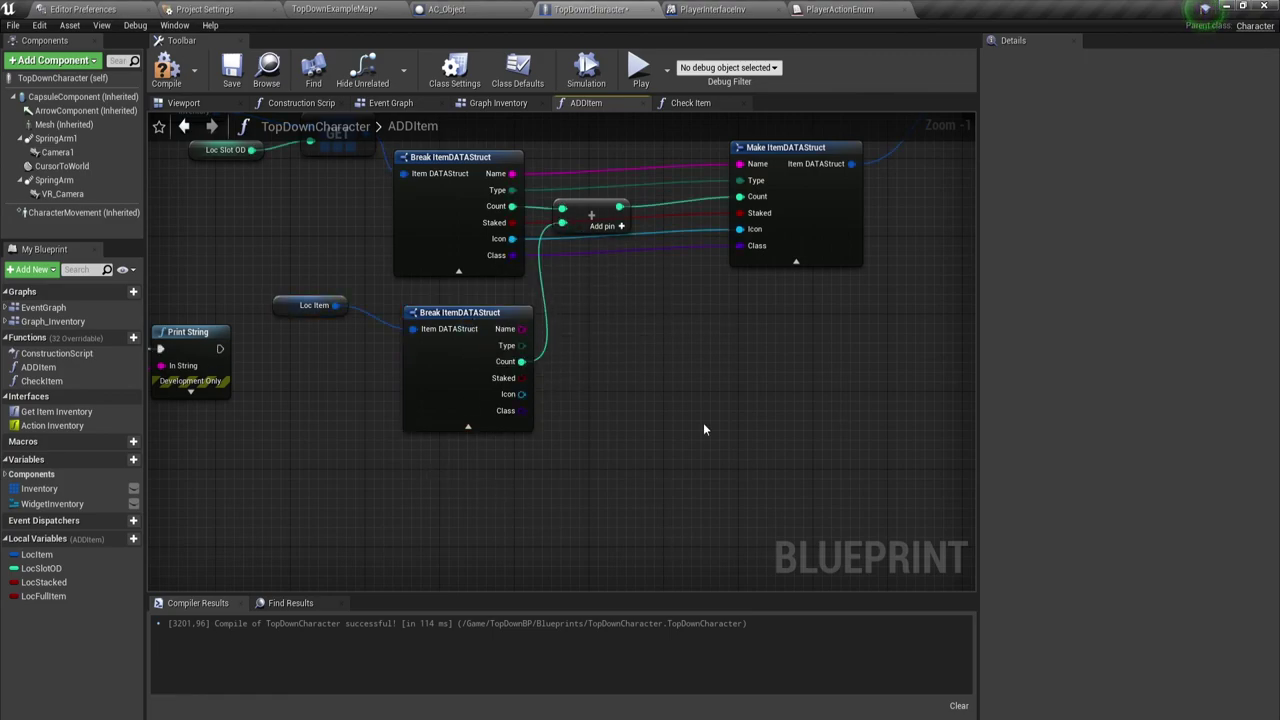
{"action": "left_click_drag", "start_coordinate": [577, 217], "coordinate": [615, 209]}
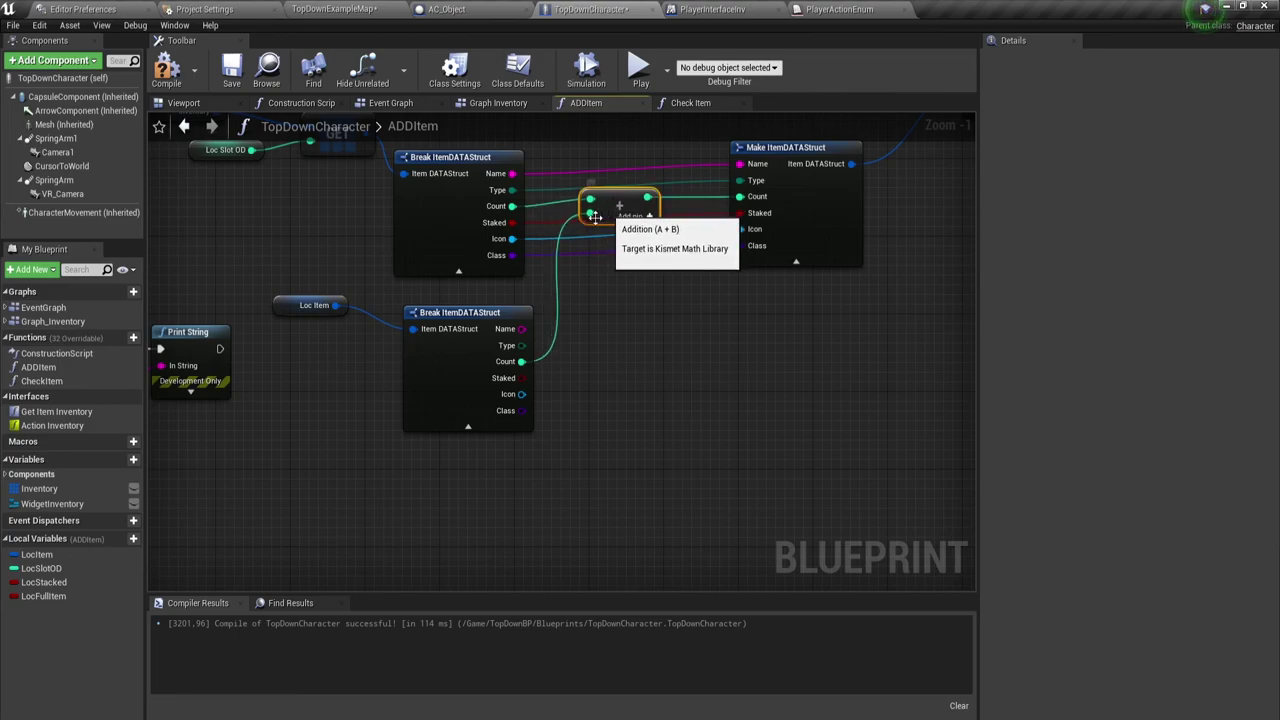
{"action": "right_click_drag", "start_coordinate": [478, 208], "coordinate": [451, 273]}
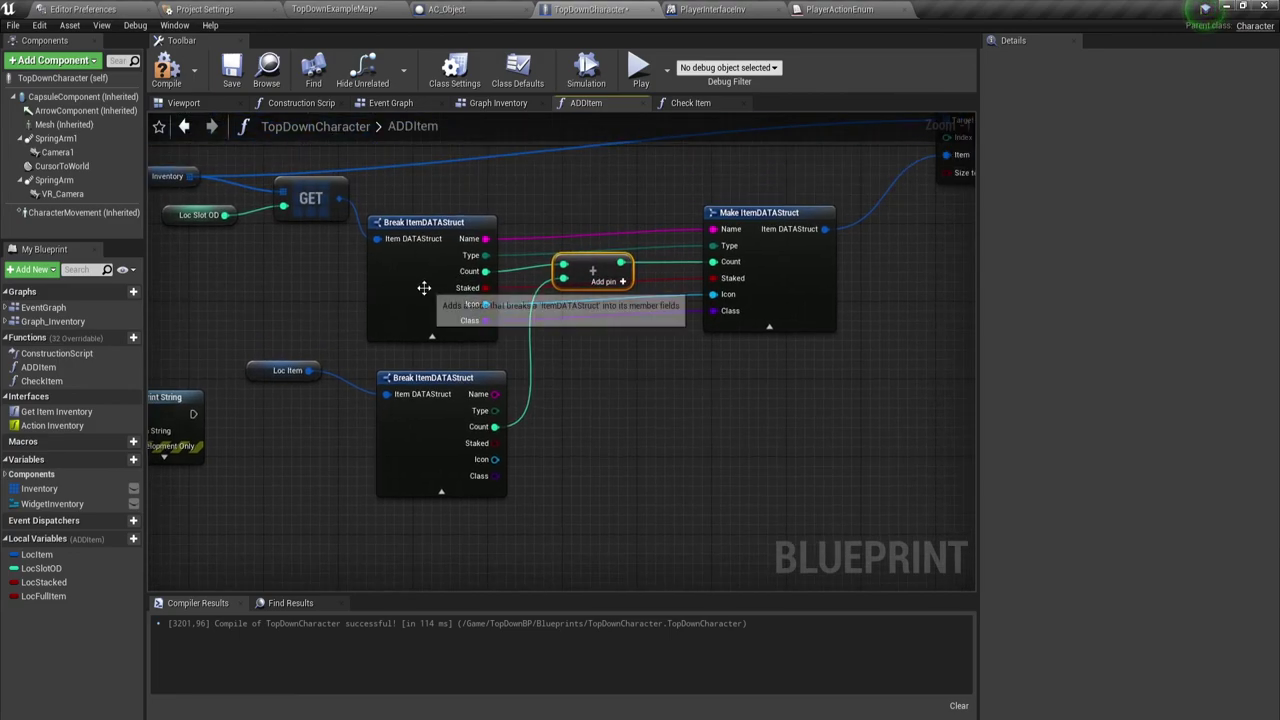
{"action": "left_click_drag", "start_coordinate": [256, 370], "coordinate": [303, 389]}
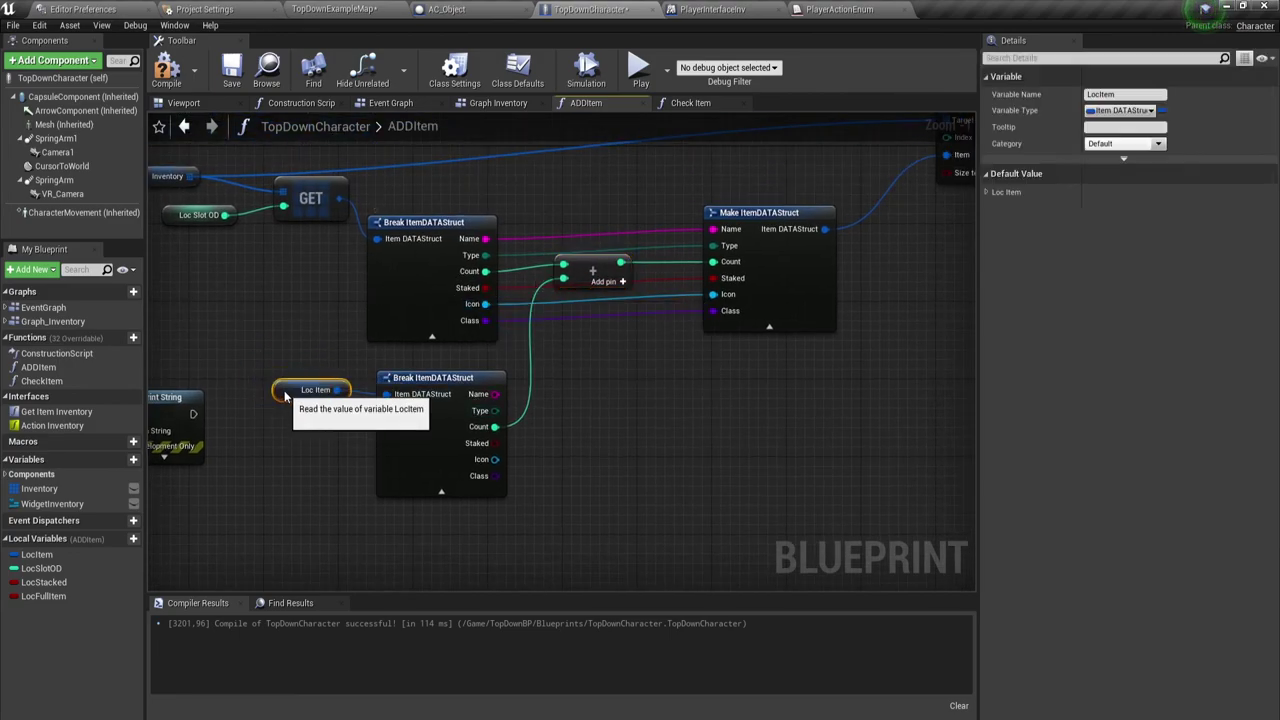
- Wire a Loc Slot OD getter into the True-path Set Array Elem's Index pin
{"action": "left_click", "coordinate": [654, 431]}
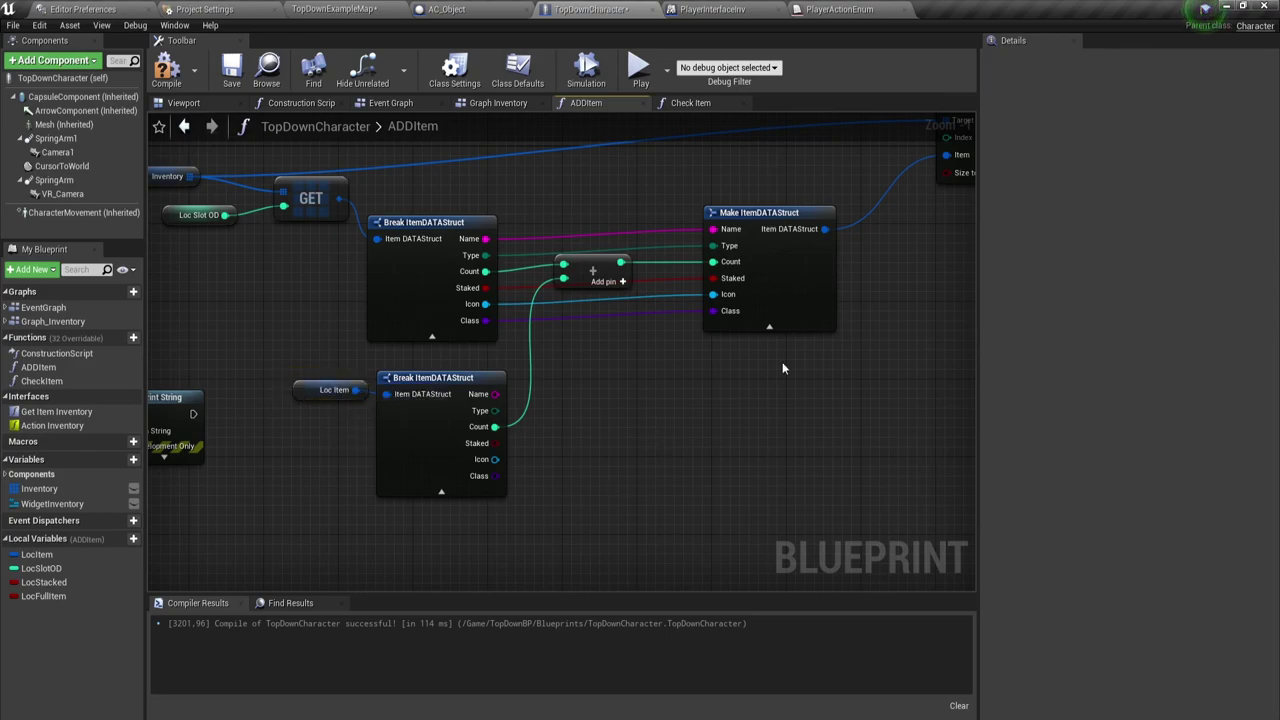
{"action": "right_click_drag", "start_coordinate": [782, 362], "coordinate": [580, 439]}
{"action": "right_click_drag", "start_coordinate": [610, 343], "coordinate": [568, 376]}
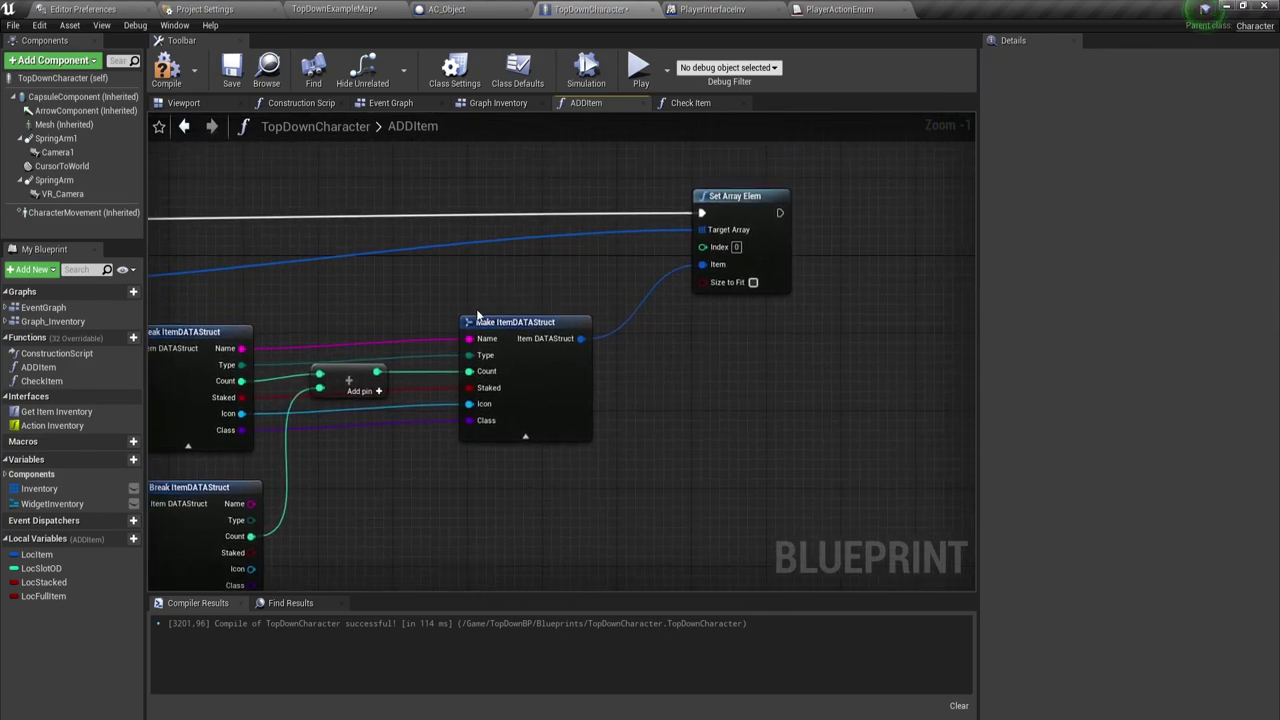
{"action": "left_click_drag", "start_coordinate": [744, 175], "coordinate": [880, 334]}
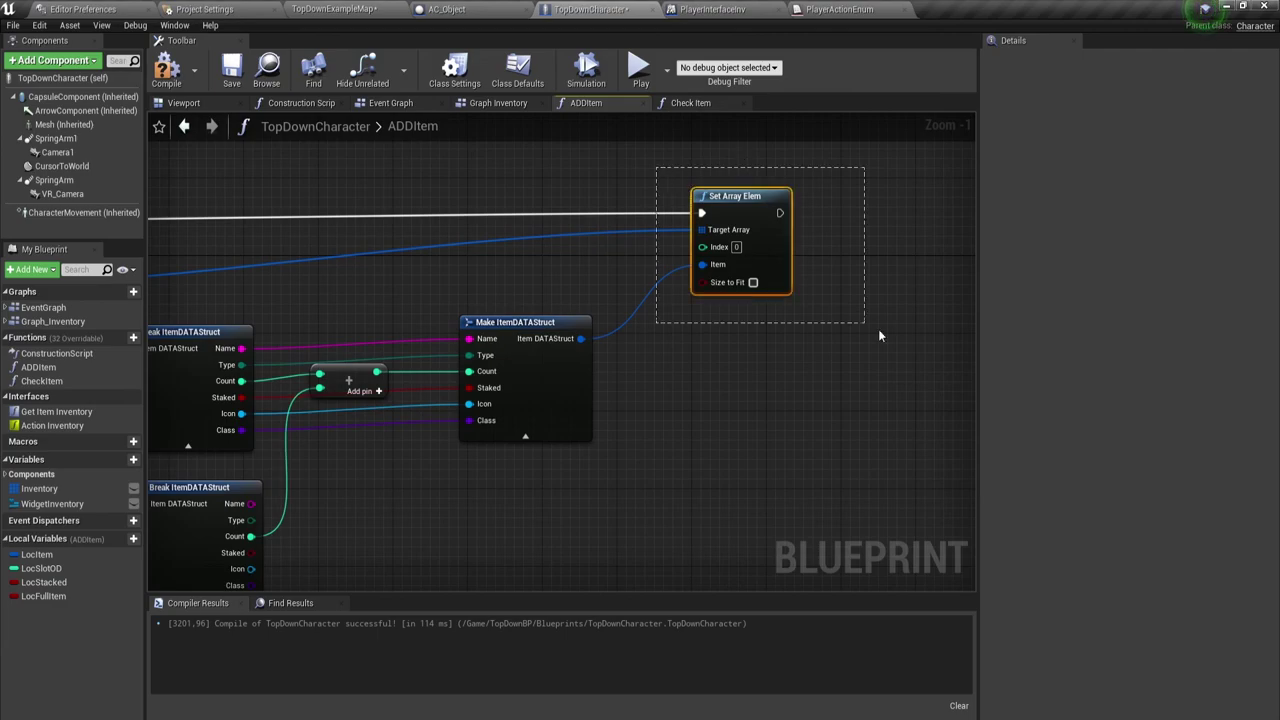
{"action": "right_click_drag", "start_coordinate": [884, 338], "coordinate": [767, 392]}
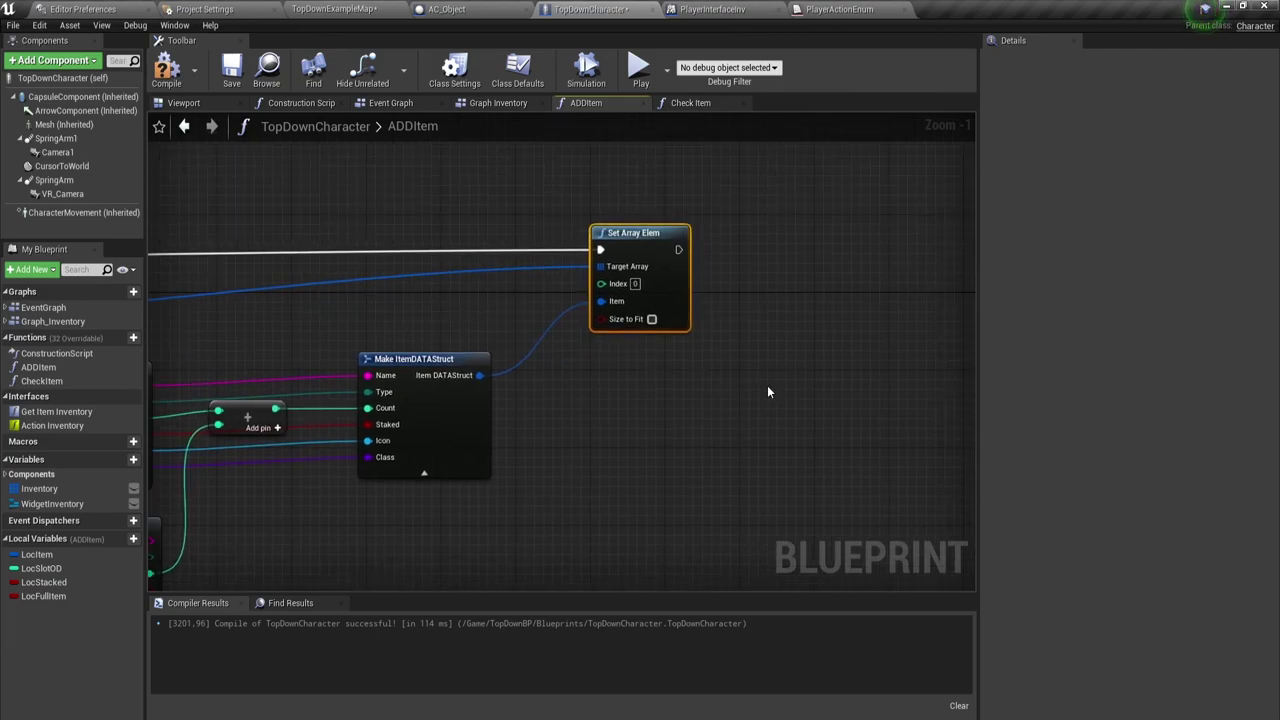
{"action": "right_click_drag", "start_coordinate": [695, 377], "coordinate": [770, 360]}
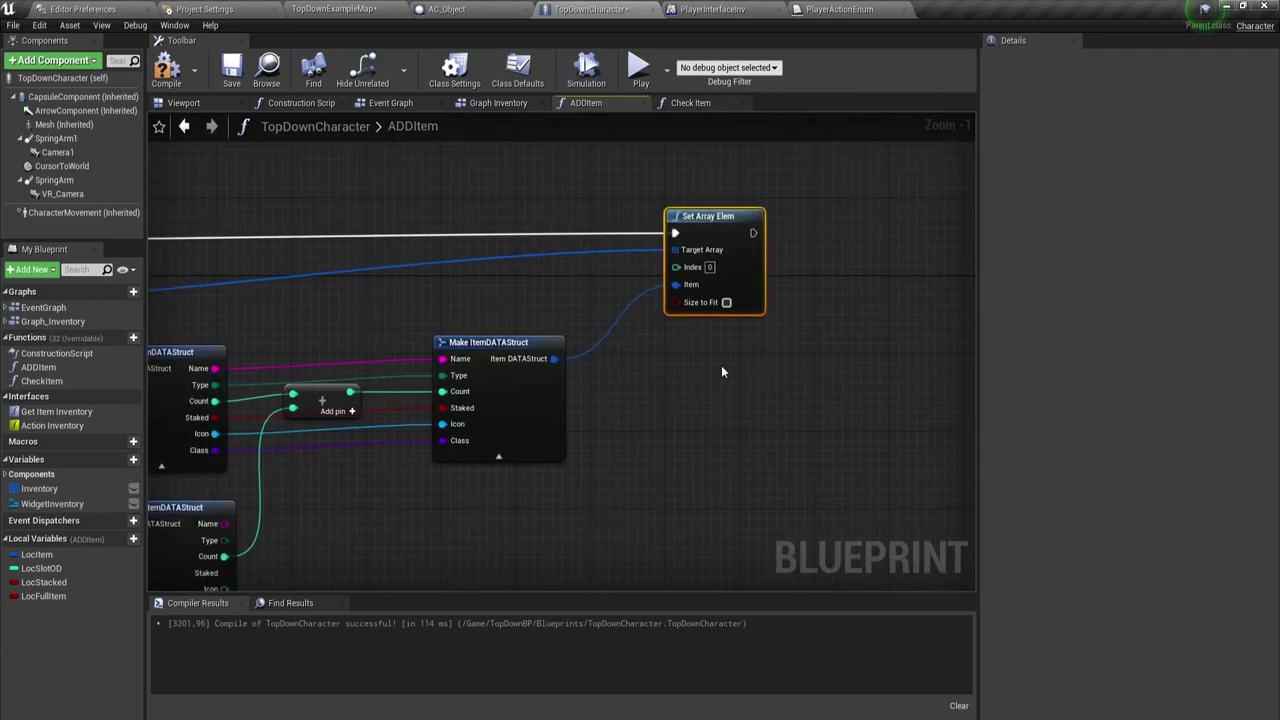
{"action": "mouse_move", "coordinate": [41, 568]}
{"action": "left_mouse_down"}
{"action": "mouse_move", "coordinate": [522, 382]}
{"action": "mouse_move", "coordinate": [676, 267]}
{"action": "left_mouse_up"}
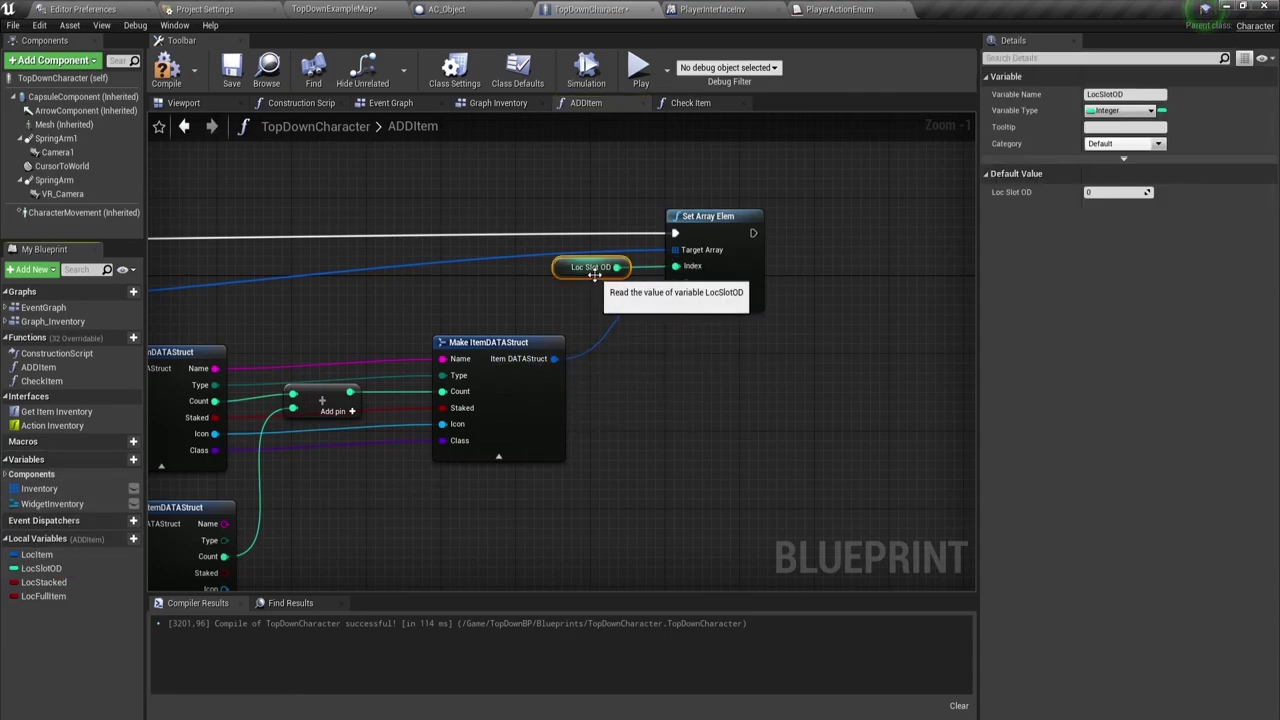
{"action": "right_click_drag", "start_coordinate": [814, 369], "coordinate": [651, 387]}
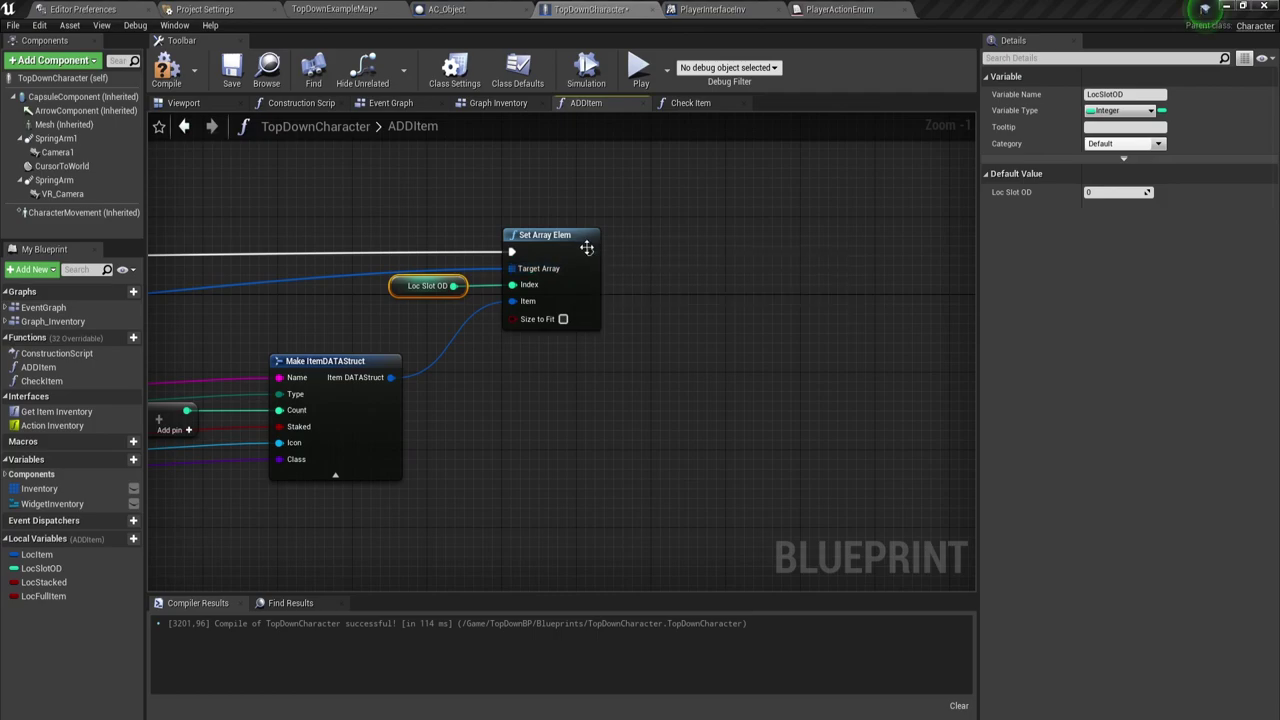
- Select the Append, Loc Slot OD and Print String message nodes
{"action": "scroll", "coordinate": [474, 506], "scroll_direction": "down", "scroll_amount": 2}
{"action": "right_click_drag", "start_coordinate": [474, 506], "coordinate": [687, 293]}
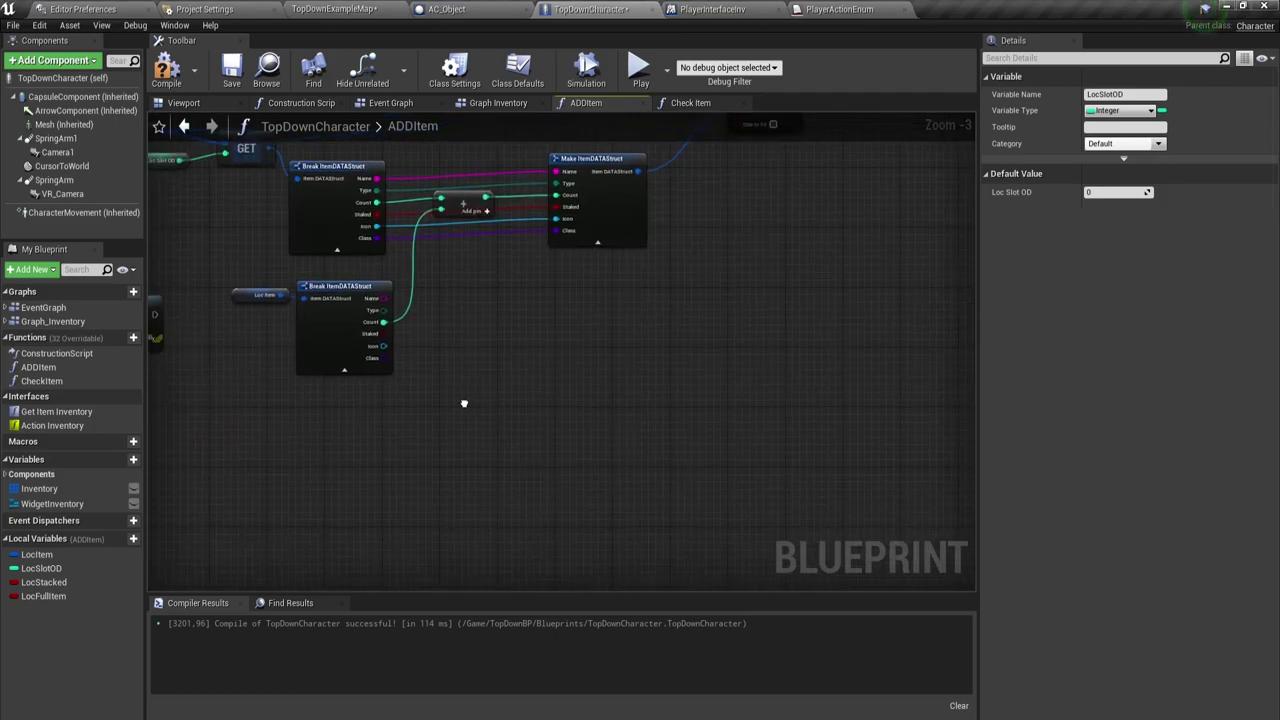
{"action": "scroll", "coordinate": [590, 307], "scroll_direction": "down", "scroll_amount": 2}
{"action": "scroll", "coordinate": [478, 381], "scroll_direction": "up", "scroll_amount": 2}
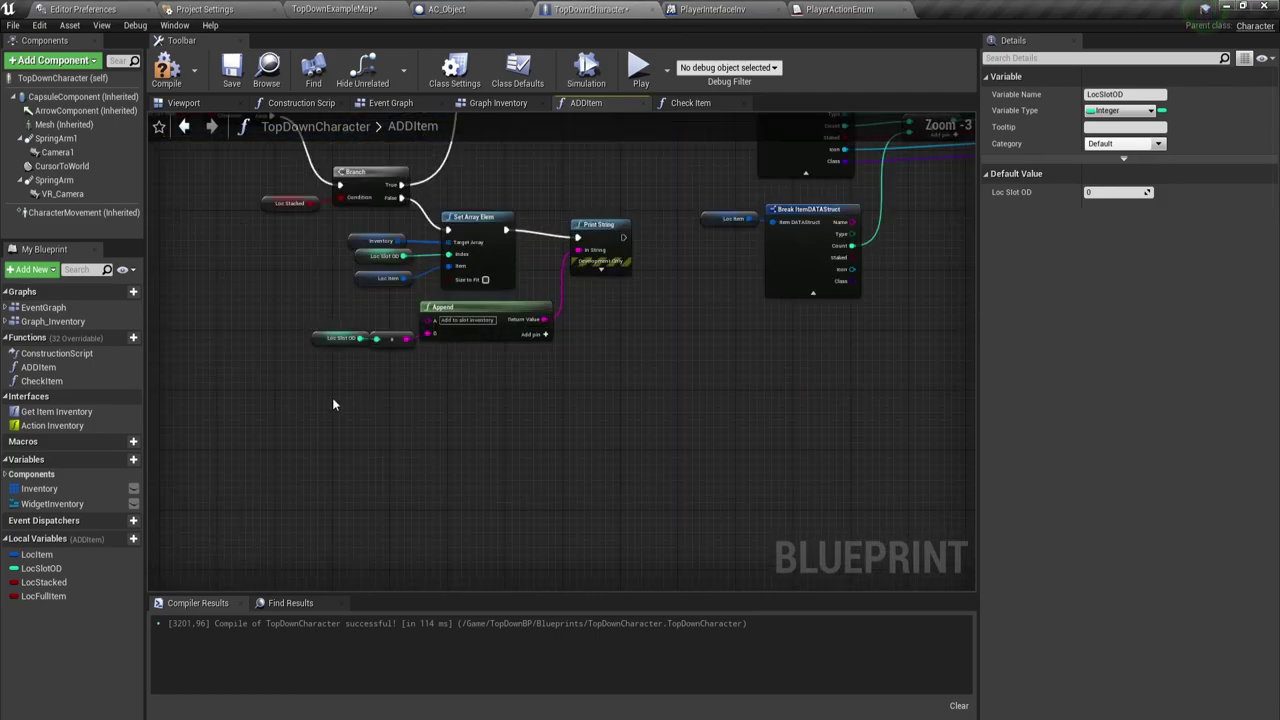
{"action": "left_click_drag", "start_coordinate": [332, 397], "coordinate": [720, 315]}
{"action": "left_click", "coordinate": [592, 229], "text": "shift"}
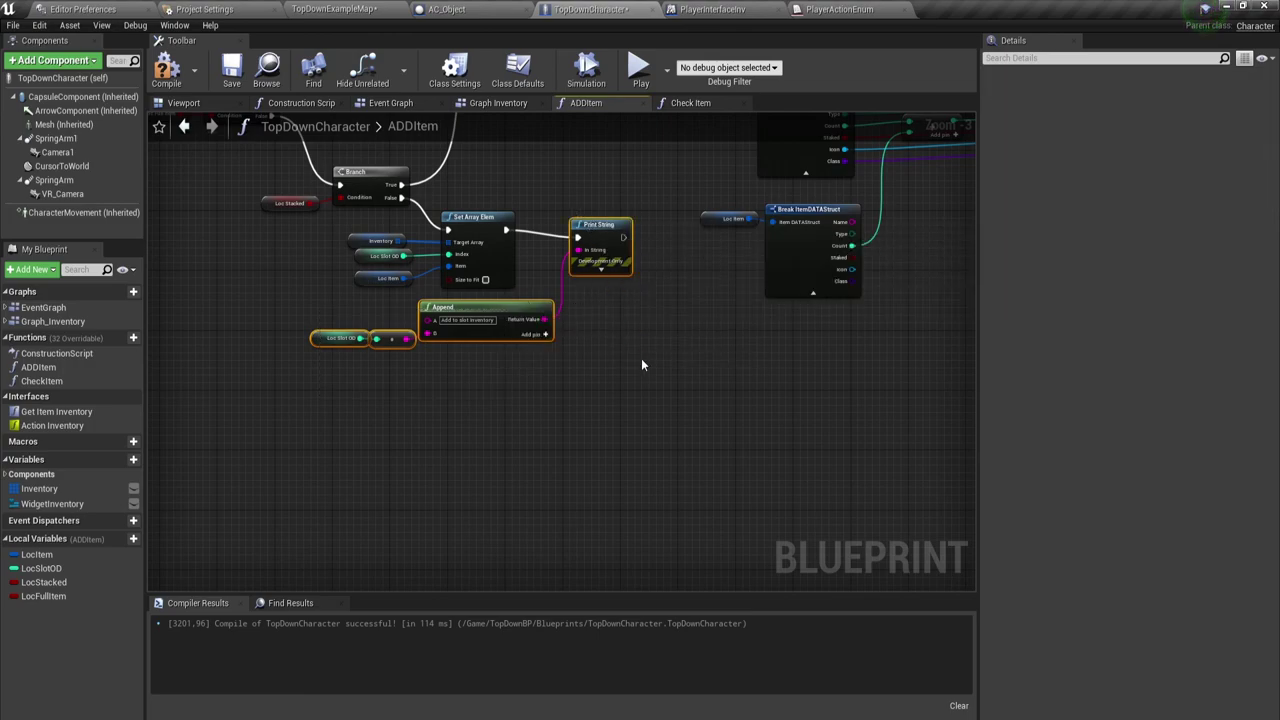
{"action": "mouse_move", "coordinate": [695, 366]}
{"action": "right_mouse_down"}
{"action": "mouse_move", "coordinate": [441, 427]}
{"action": "mouse_move", "coordinate": [638, 330]}
{"action": "right_mouse_up"}
- Paste the message nodes beside Set Array Elem and chain its execution into Print String
{"action": "key", "text": "ctrl+x"}
{"action": "key", "text": "ctrl+v"}
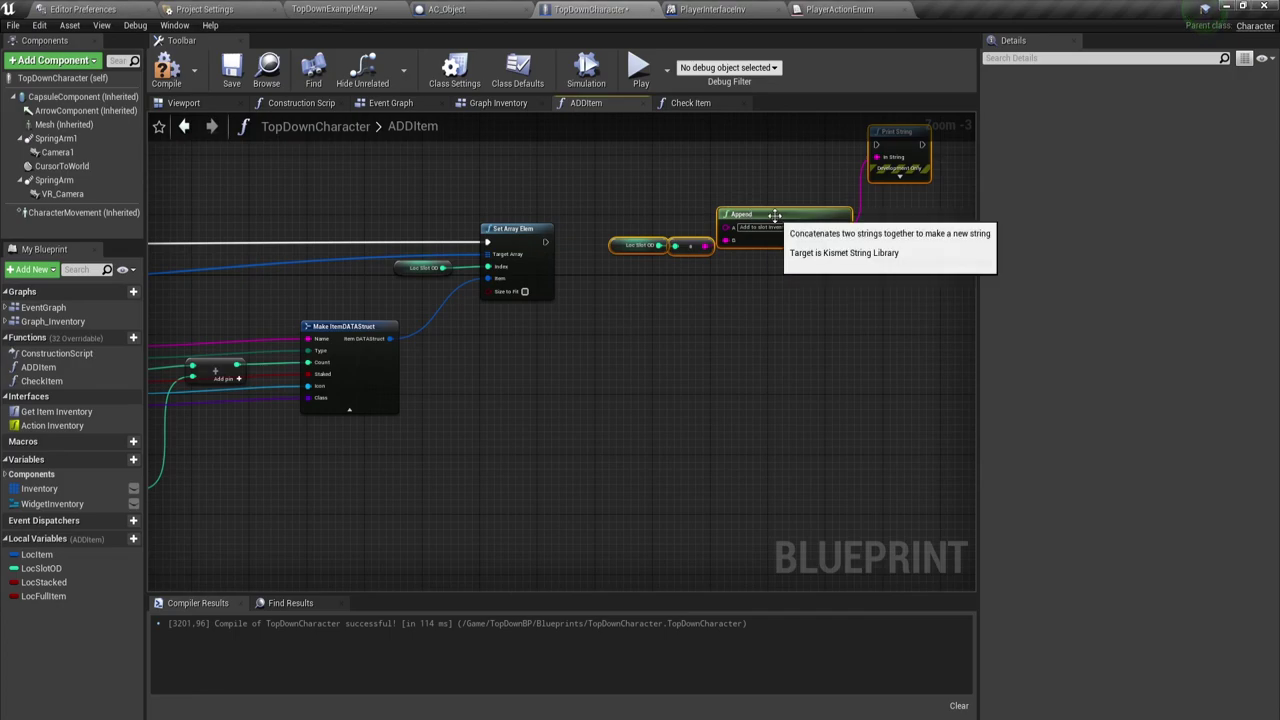
{"action": "left_click_drag", "start_coordinate": [735, 220], "coordinate": [577, 325]}
{"action": "scroll", "coordinate": [589, 258], "scroll_direction": "up", "scroll_amount": 2}
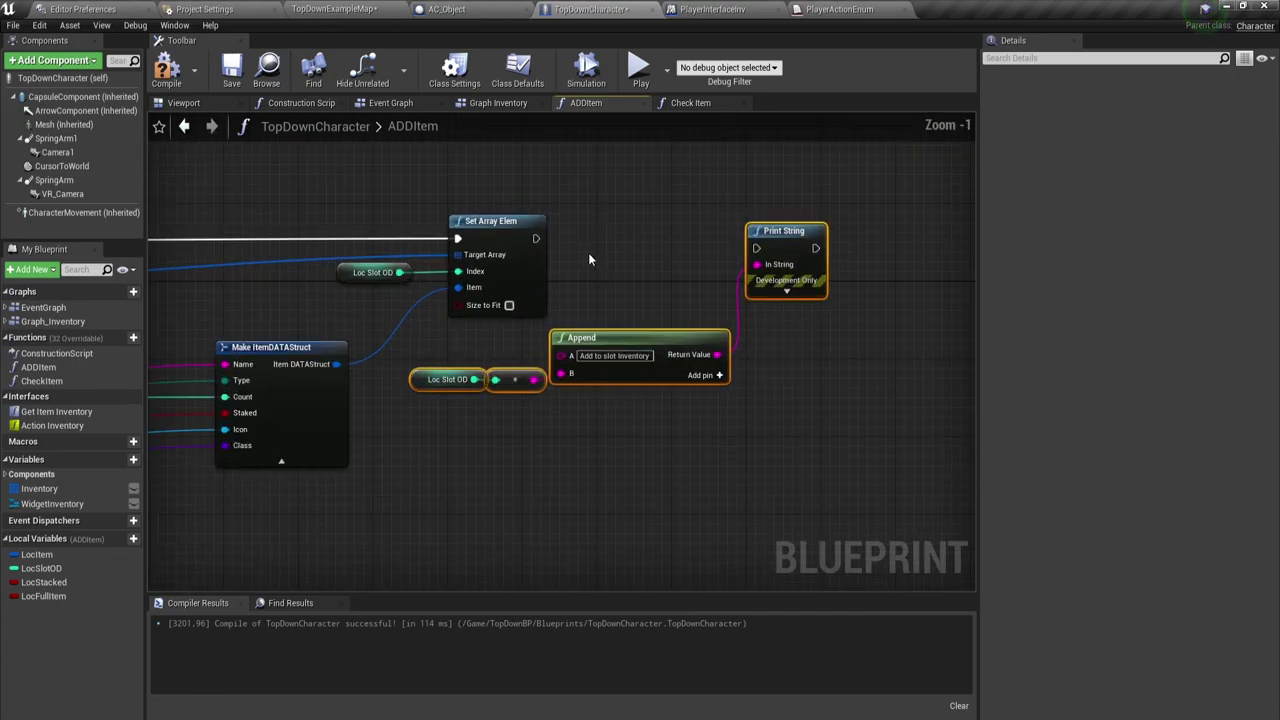
{"action": "left_click_drag", "start_coordinate": [536, 238], "coordinate": [757, 248]}
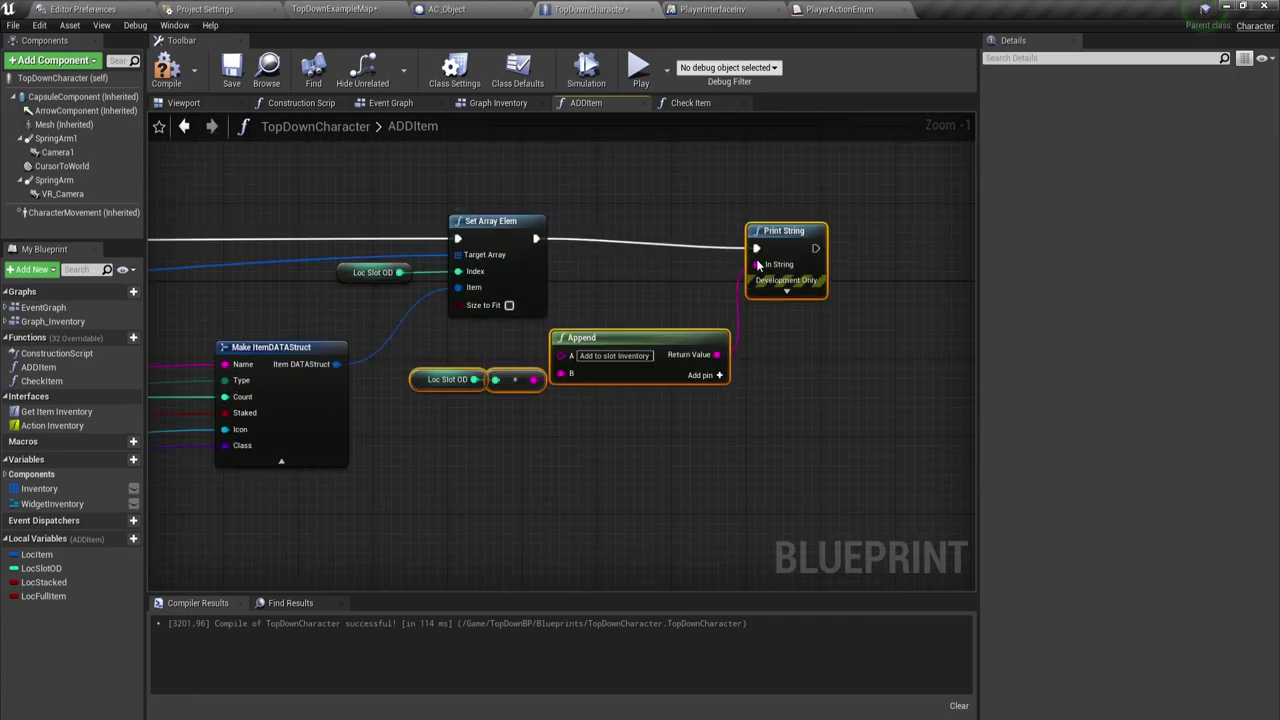
{"action": "left_click_drag", "start_coordinate": [717, 354], "coordinate": [790, 220]}
{"action": "left_click", "coordinate": [706, 447]}
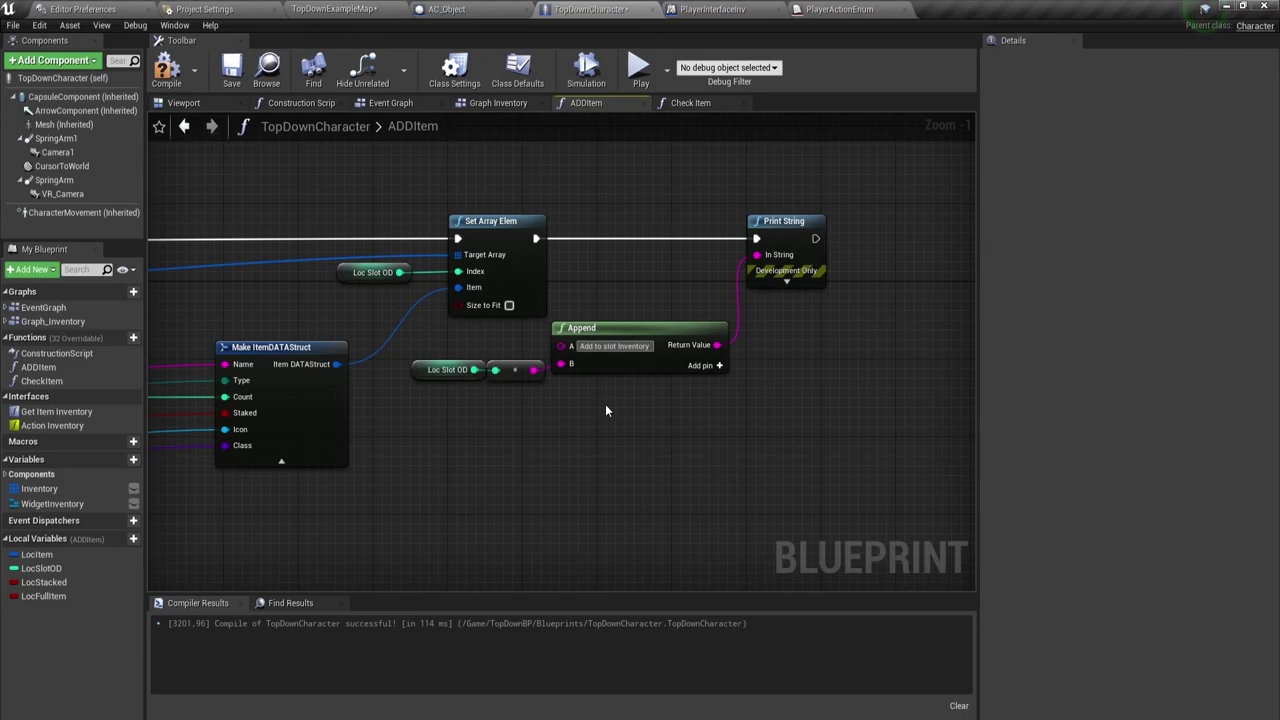
- Replace 'inventory' with 'Stocked' in the copied Append's A text
{"action": "double_click", "coordinate": [633, 346]}
{"action": "key", "text": "BackSpace"}
{"action": "key", "text": "Return"}
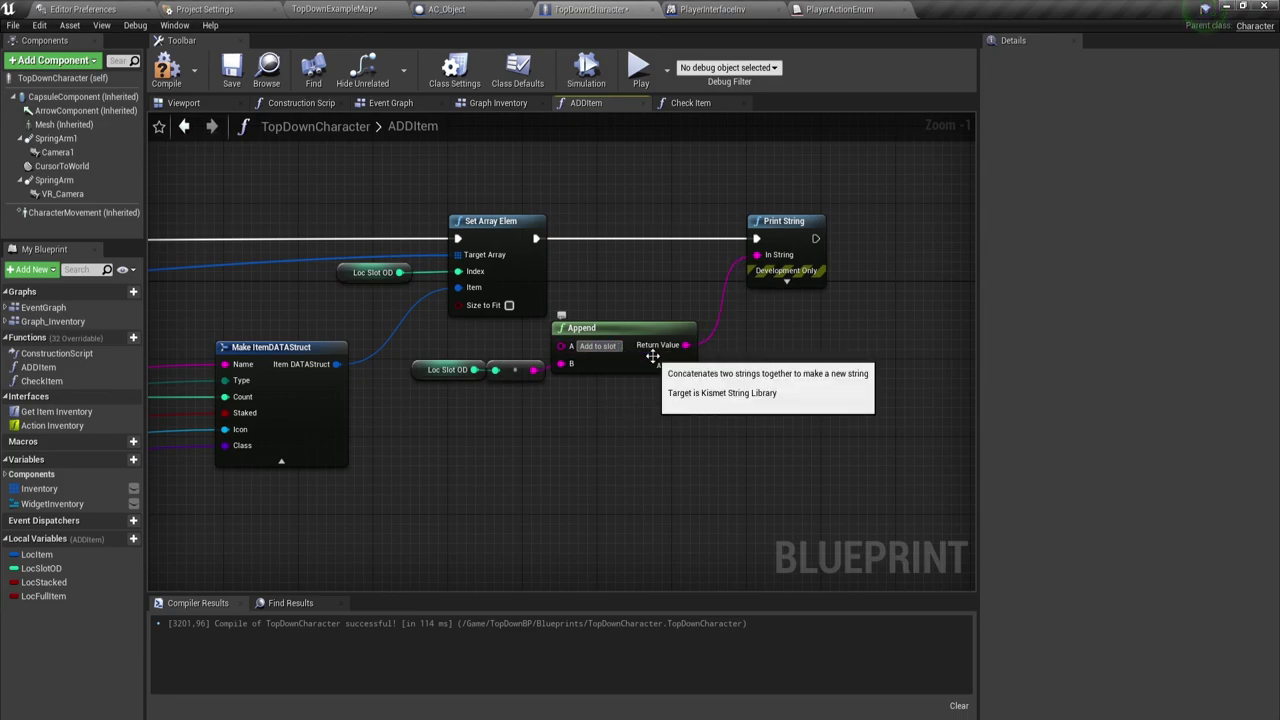
{"action": "type", "text": " S"}
{"action": "type", "text": "to"}
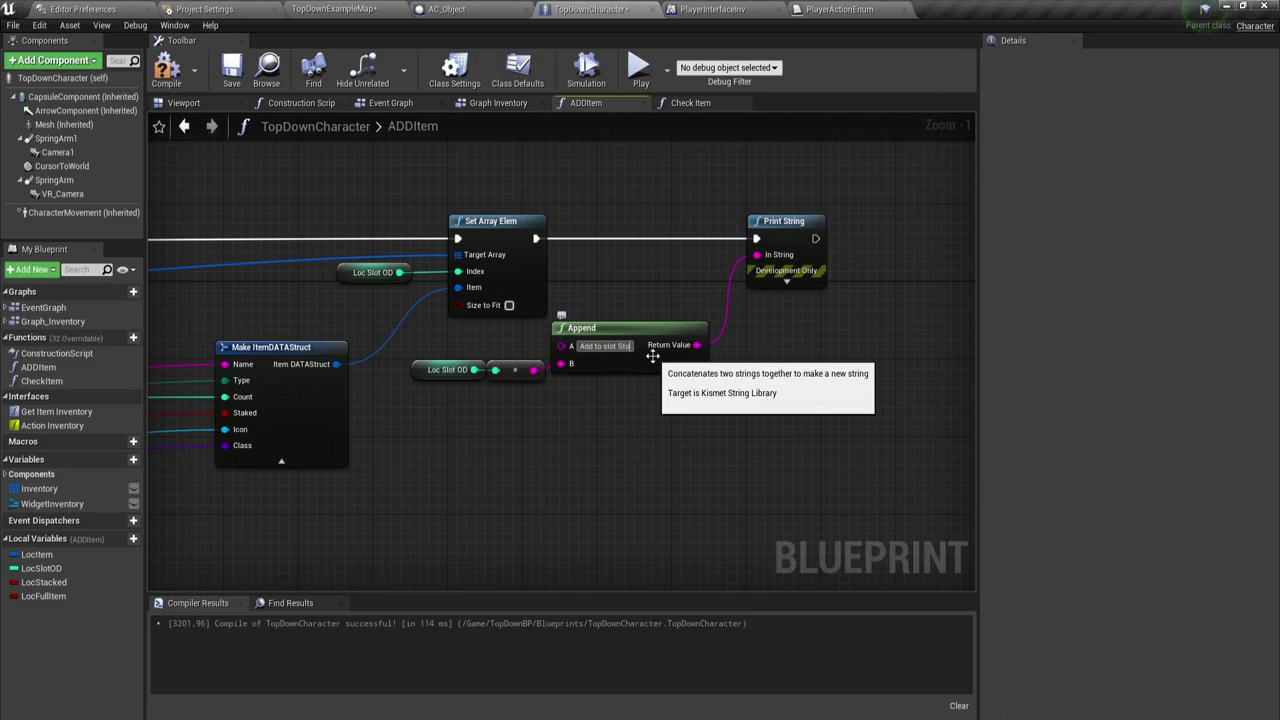
{"action": "type", "text": "cked"}
{"action": "key", "text": "Return"}
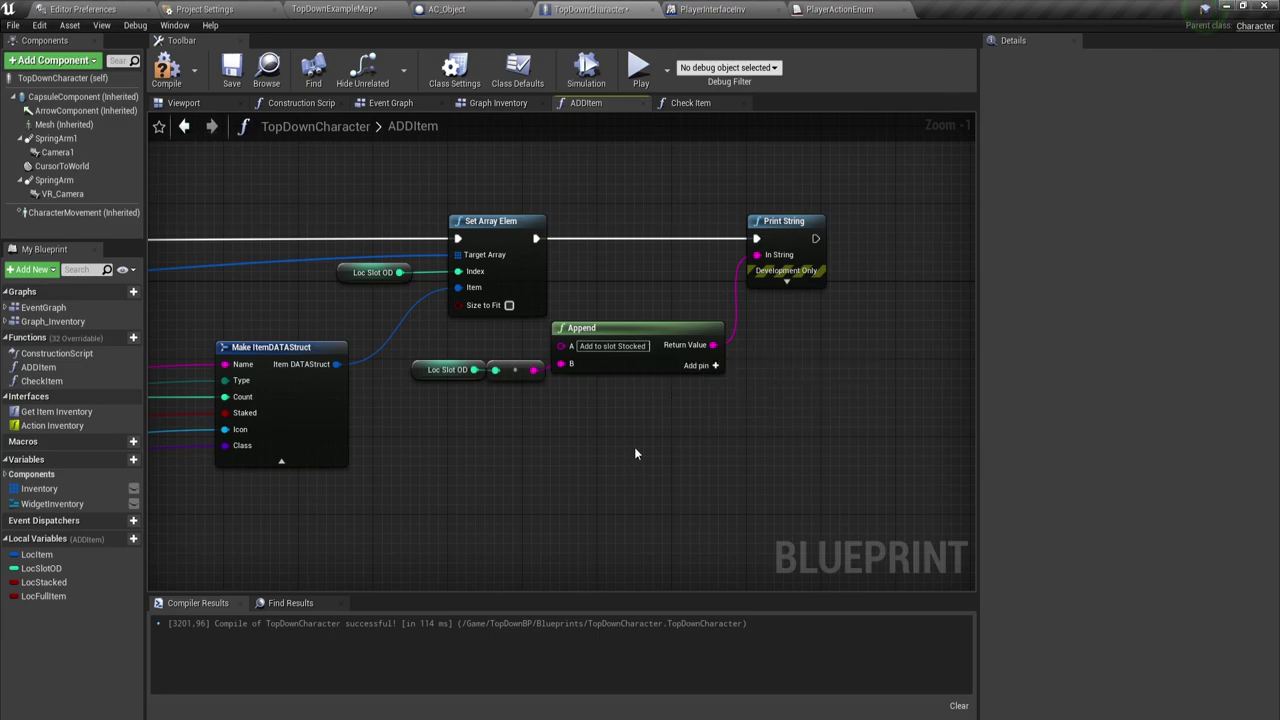
{"action": "scroll", "coordinate": [600, 428], "scroll_direction": "down", "scroll_amount": 1}
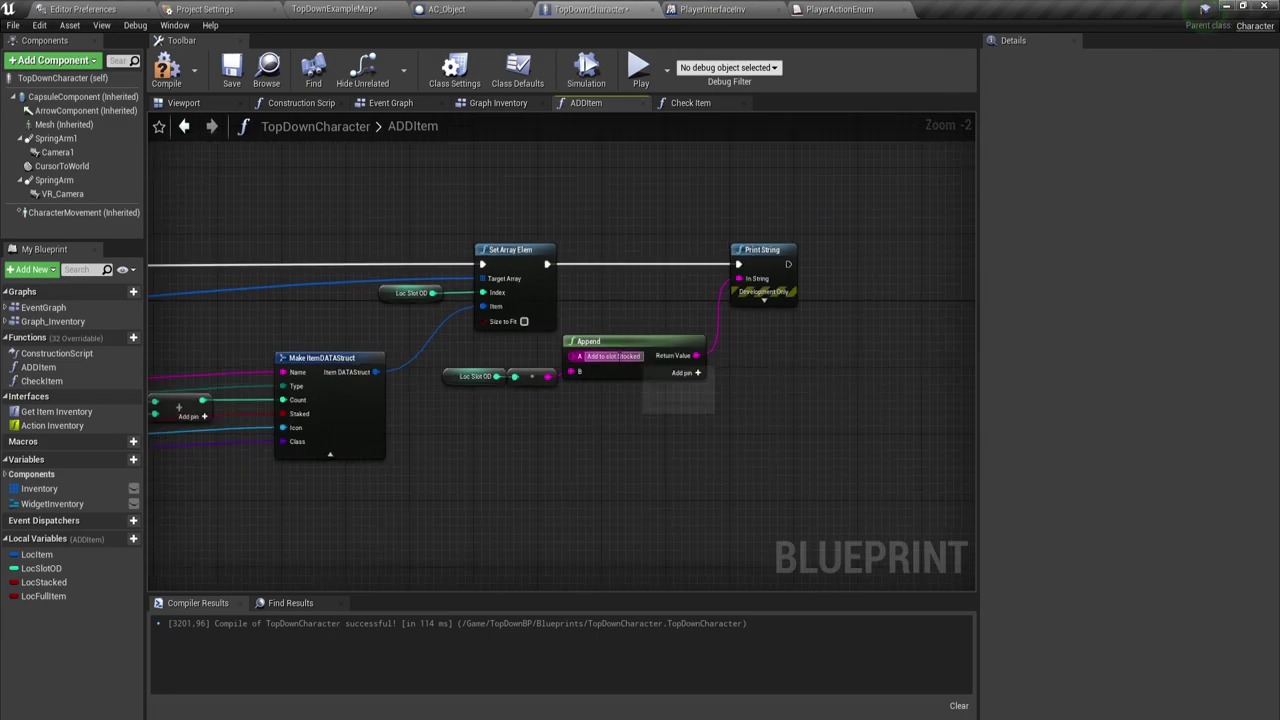
- Move the Loc Item and second Break ItemDATAStruct nodes up to tidy the array-update area
{"action": "scroll", "coordinate": [544, 537], "scroll_direction": "up", "scroll_amount": 1}
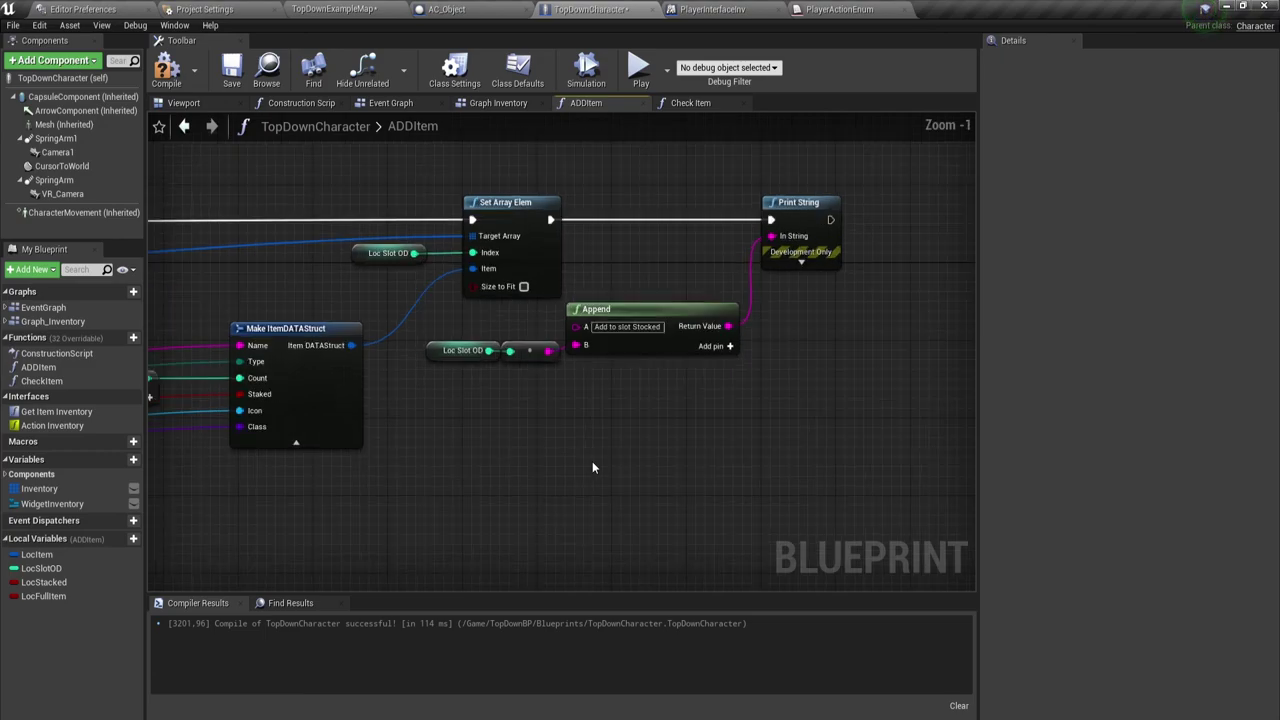
{"action": "left_click_drag", "start_coordinate": [730, 370], "coordinate": [719, 366]}
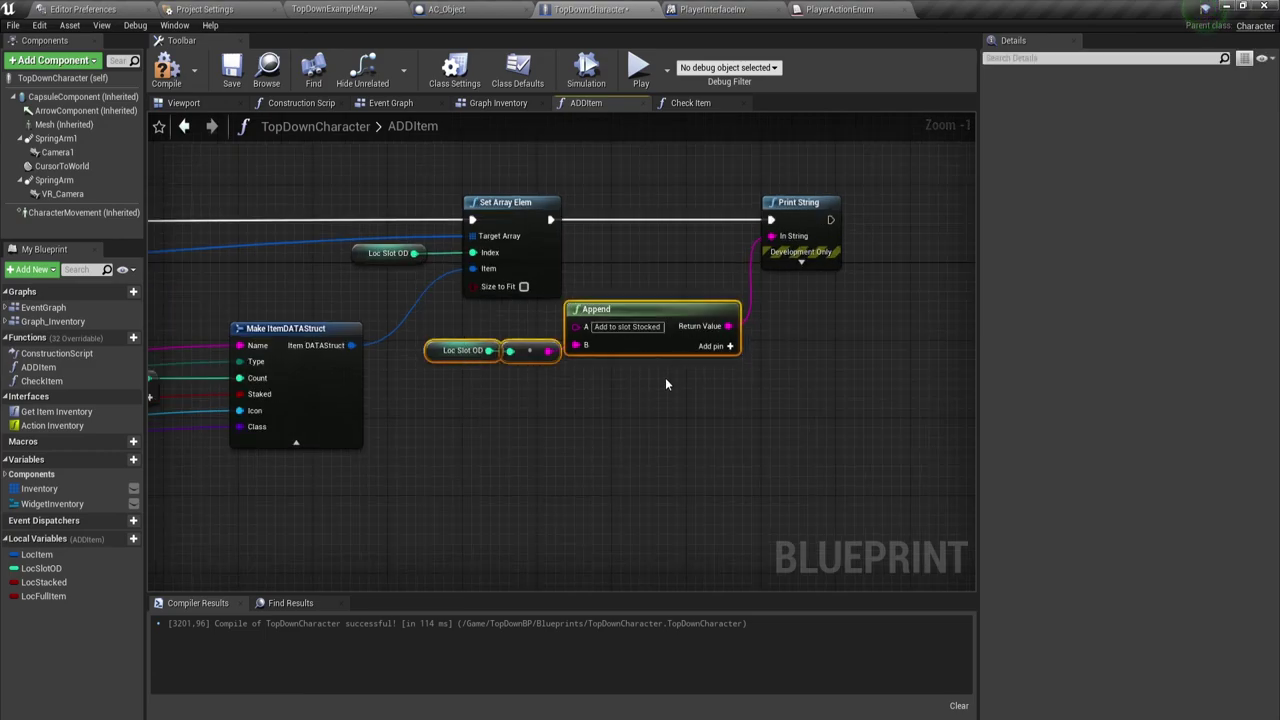
{"action": "scroll", "coordinate": [648, 402], "scroll_direction": "down", "scroll_amount": 1}
{"action": "scroll", "coordinate": [648, 402], "scroll_direction": "down", "scroll_amount": 1}
{"action": "scroll", "coordinate": [633, 379], "scroll_direction": "down", "scroll_amount": 1}
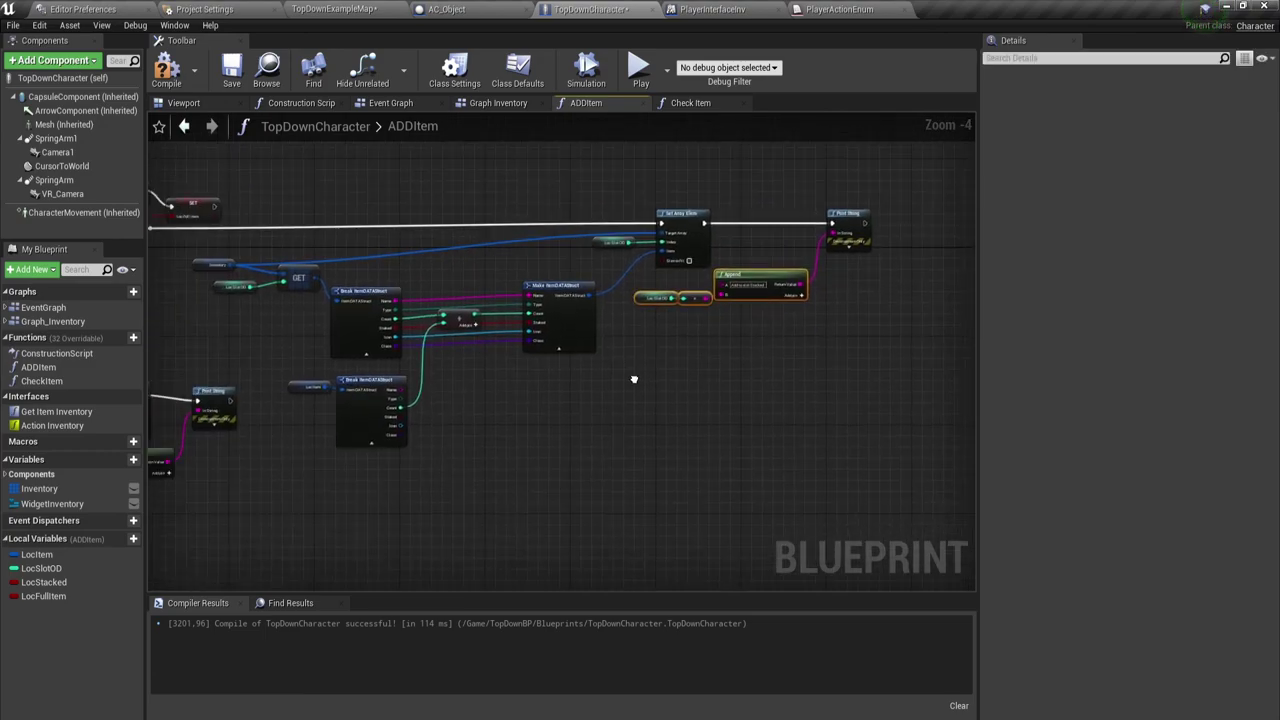
{"action": "scroll", "coordinate": [633, 379], "scroll_direction": "down", "scroll_amount": 1}
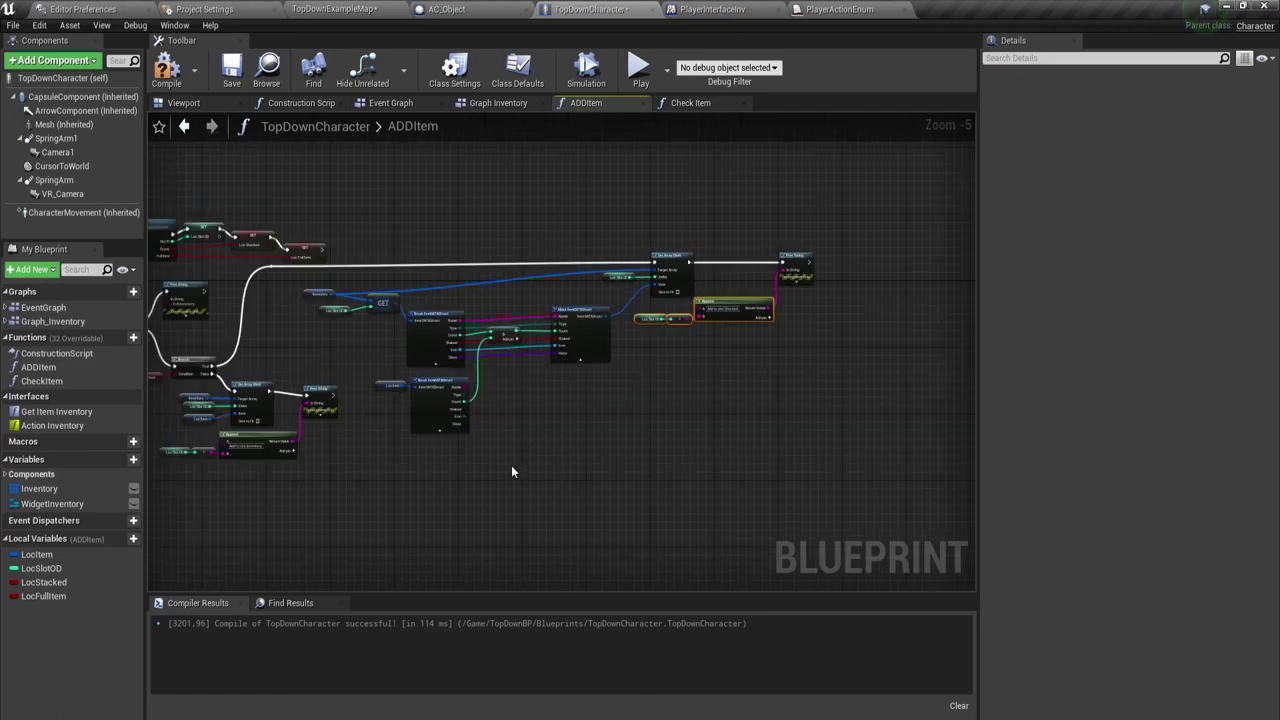
{"action": "mouse_move", "coordinate": [517, 468]}
{"action": "right_mouse_down"}
{"action": "mouse_move", "coordinate": [626, 389]}
{"action": "mouse_move", "coordinate": [580, 407]}
{"action": "right_mouse_up"}
{"action": "scroll", "coordinate": [550, 437], "scroll_direction": "down", "scroll_amount": 1}
{"action": "scroll", "coordinate": [600, 410], "scroll_direction": "up", "scroll_amount": 1}
{"action": "scroll", "coordinate": [580, 407], "scroll_direction": "up", "scroll_amount": 2}
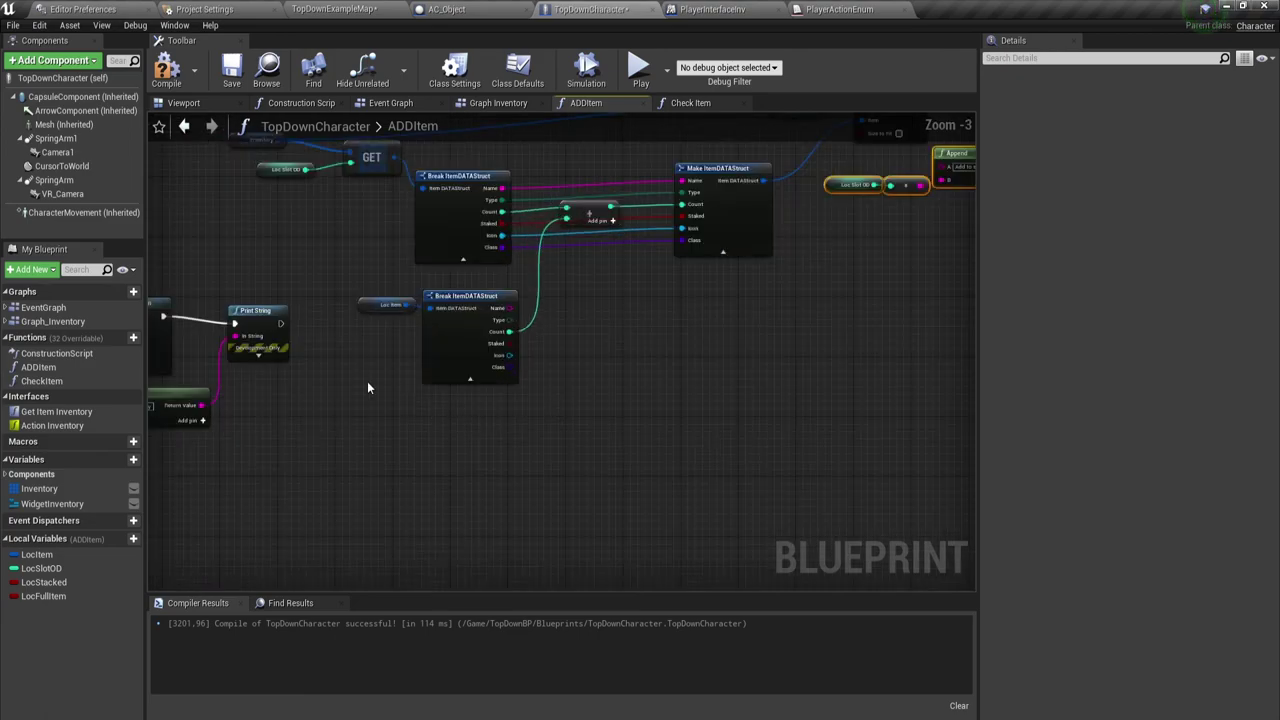
{"action": "mouse_move", "coordinate": [361, 355]}
{"action": "left_mouse_down"}
{"action": "mouse_move", "coordinate": [505, 288]}
{"action": "mouse_move", "coordinate": [467, 266]}
{"action": "left_mouse_up"}
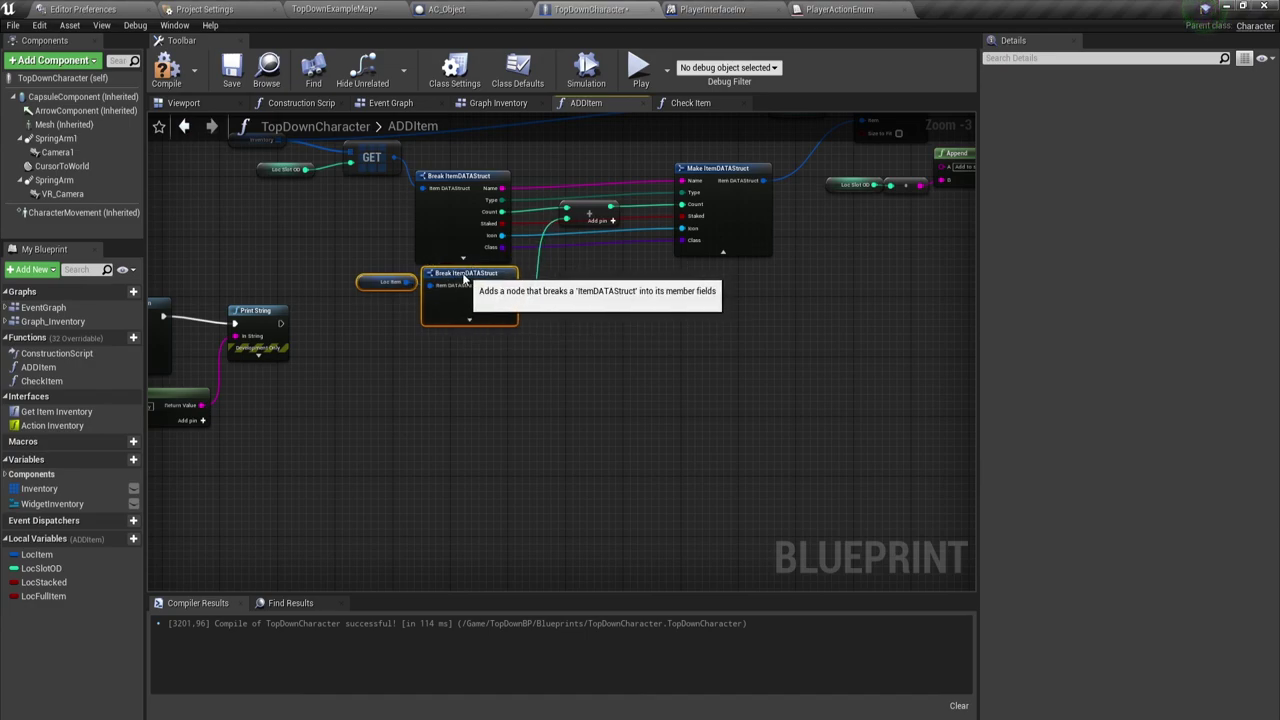
{"action": "left_click_drag", "start_coordinate": [467, 273], "coordinate": [455, 273]}
{"action": "right_click_drag", "start_coordinate": [566, 406], "coordinate": [591, 453]}
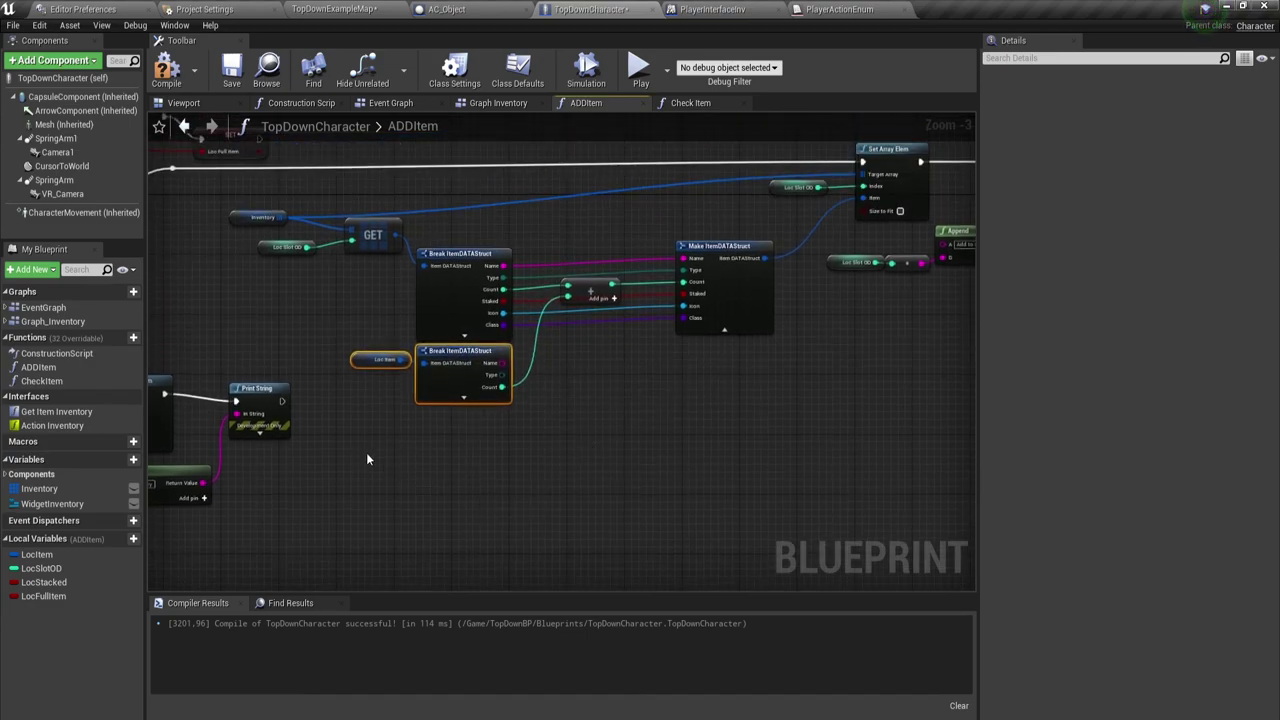
{"action": "mouse_move", "coordinate": [368, 428]}
{"action": "left_mouse_down"}
{"action": "mouse_move", "coordinate": [709, 262]}
{"action": "mouse_move", "coordinate": [717, 232]}
{"action": "left_mouse_up"}
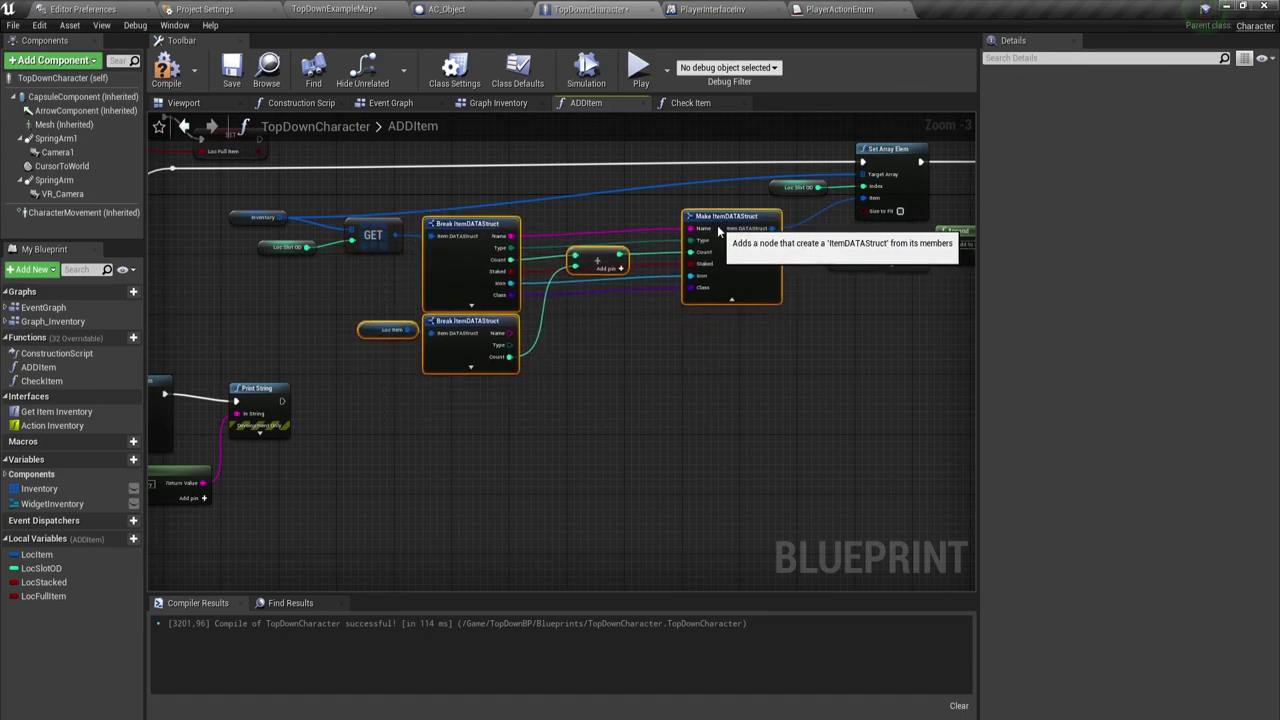
{"action": "left_click", "coordinate": [709, 380]}
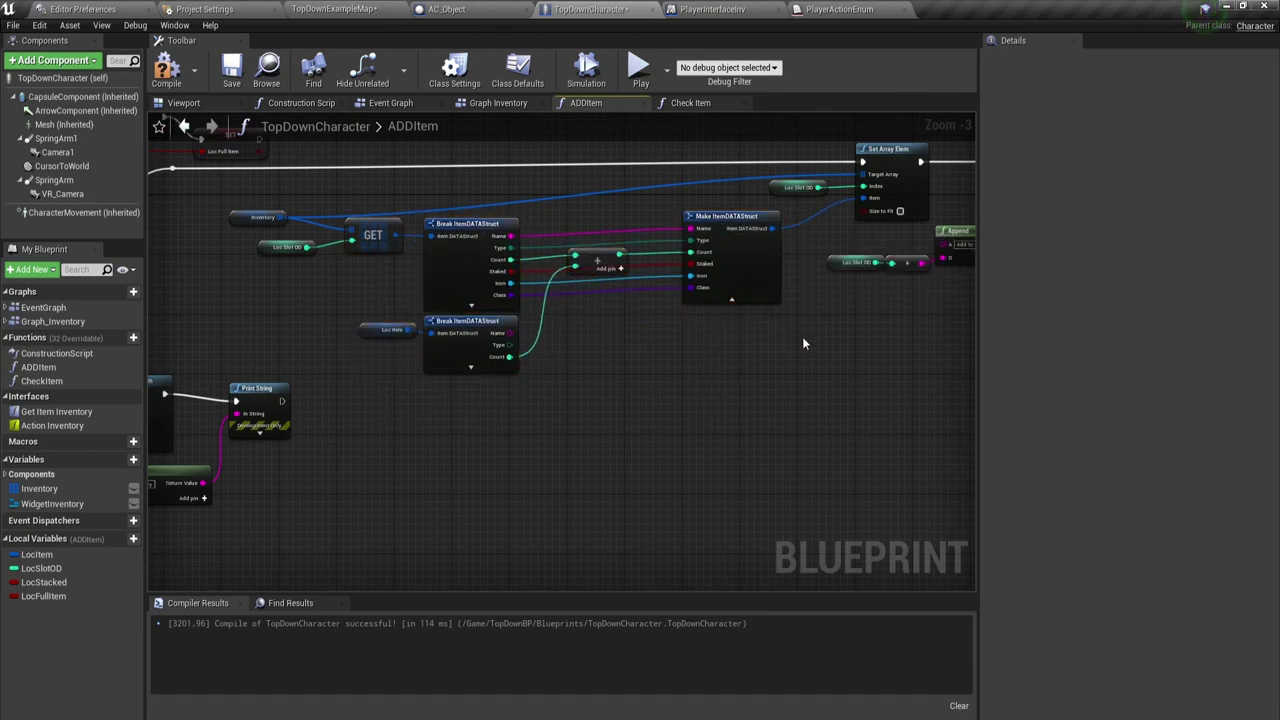
- Compile the blueprint and look over the whole ADDItem function
{"action": "right_click_drag", "start_coordinate": [862, 303], "coordinate": [720, 359]}
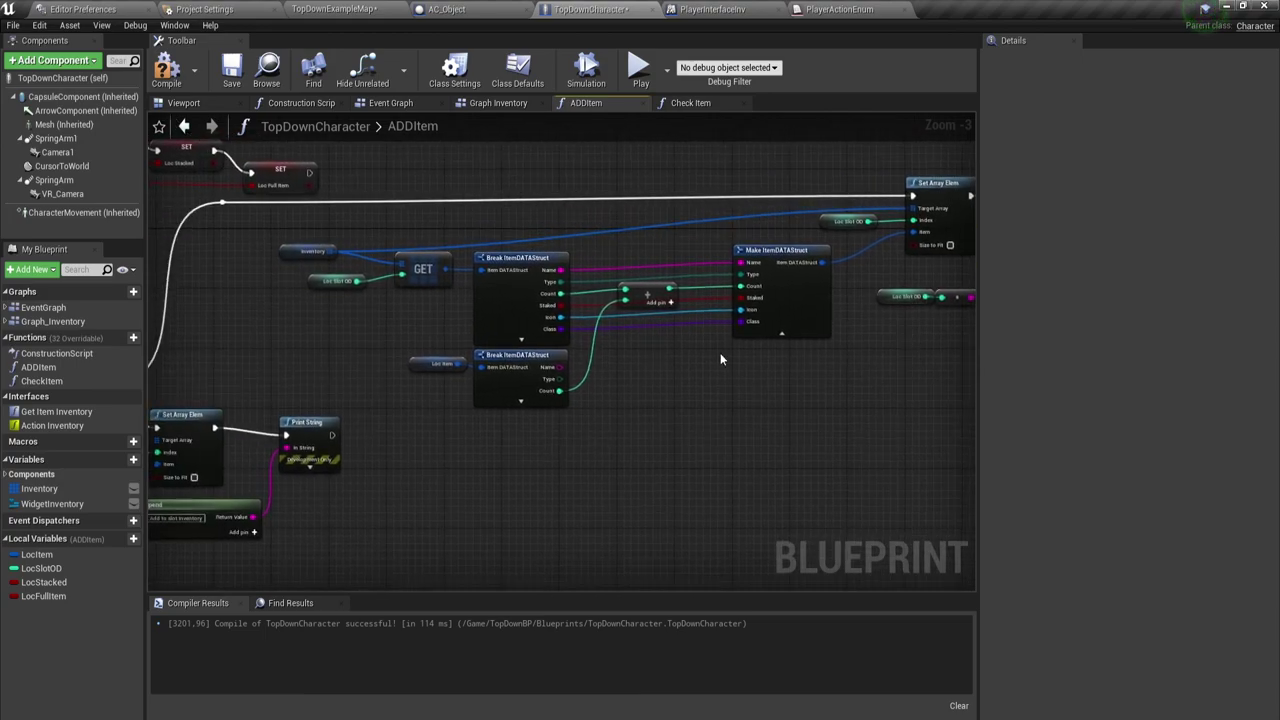
{"action": "scroll", "coordinate": [660, 355], "scroll_direction": "down", "scroll_amount": 2}
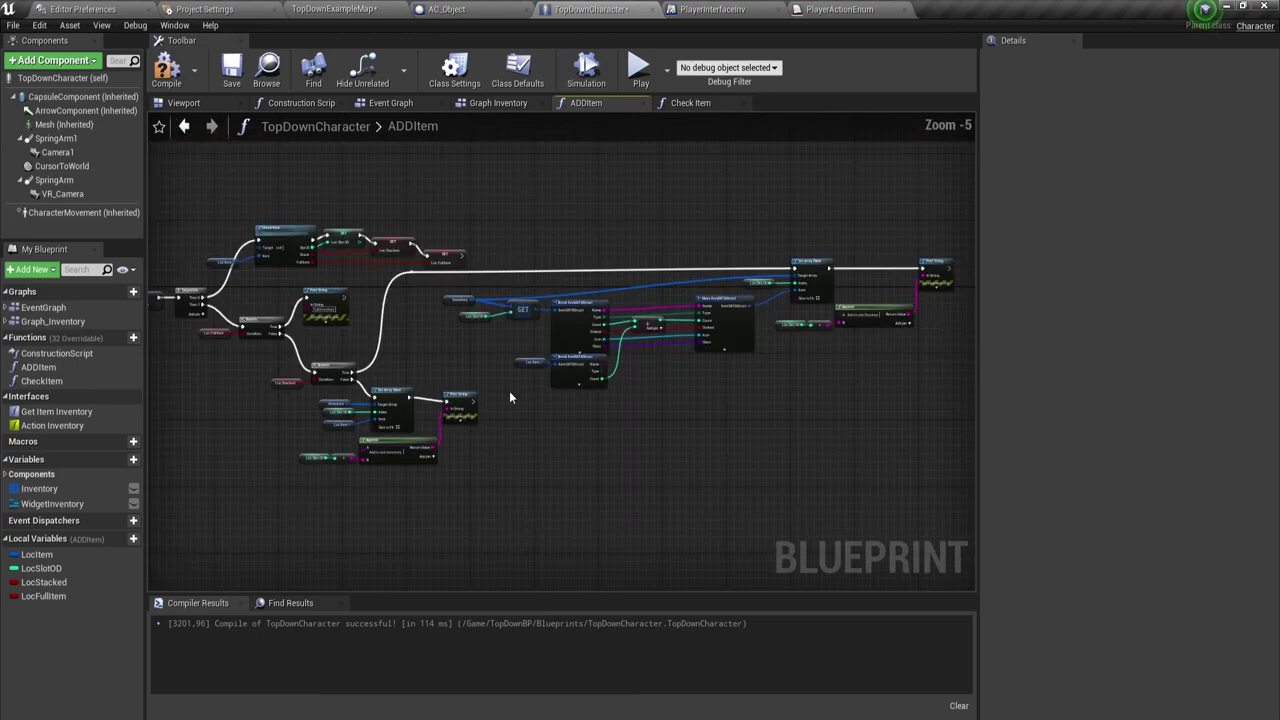
{"action": "left_click", "coordinate": [168, 70]}
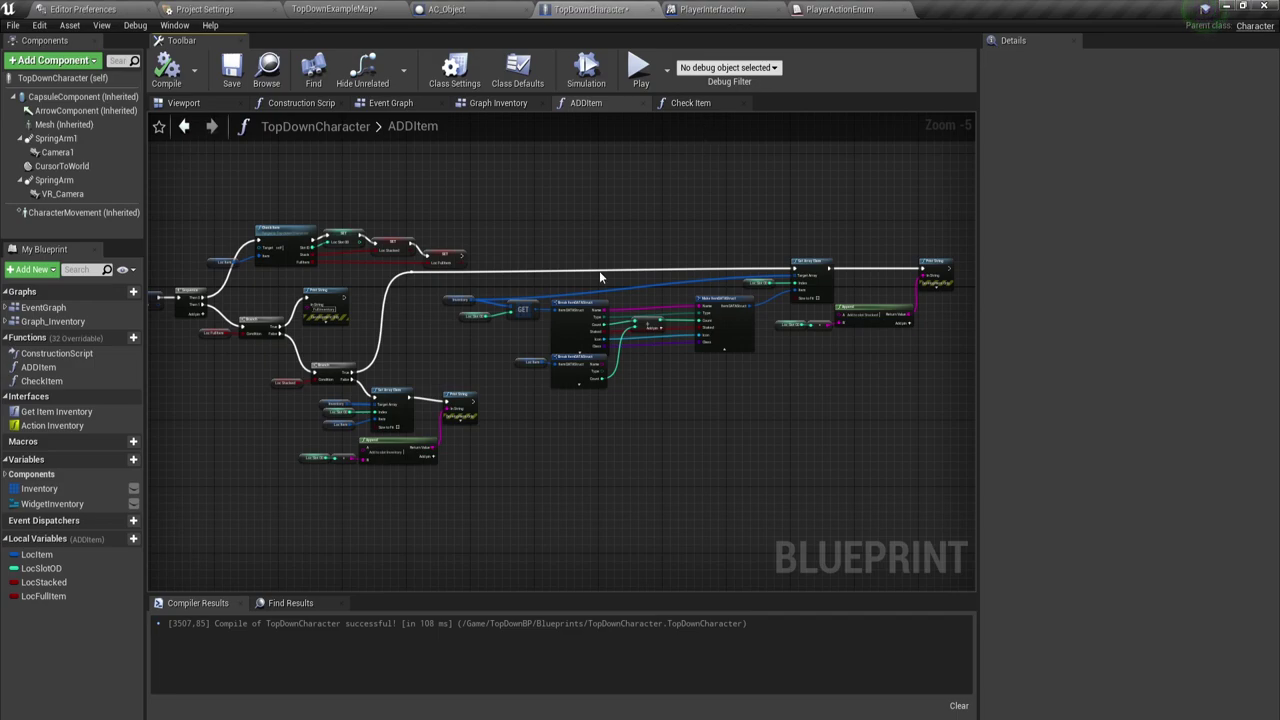
{"action": "right_click_drag", "start_coordinate": [528, 390], "coordinate": [679, 402]}
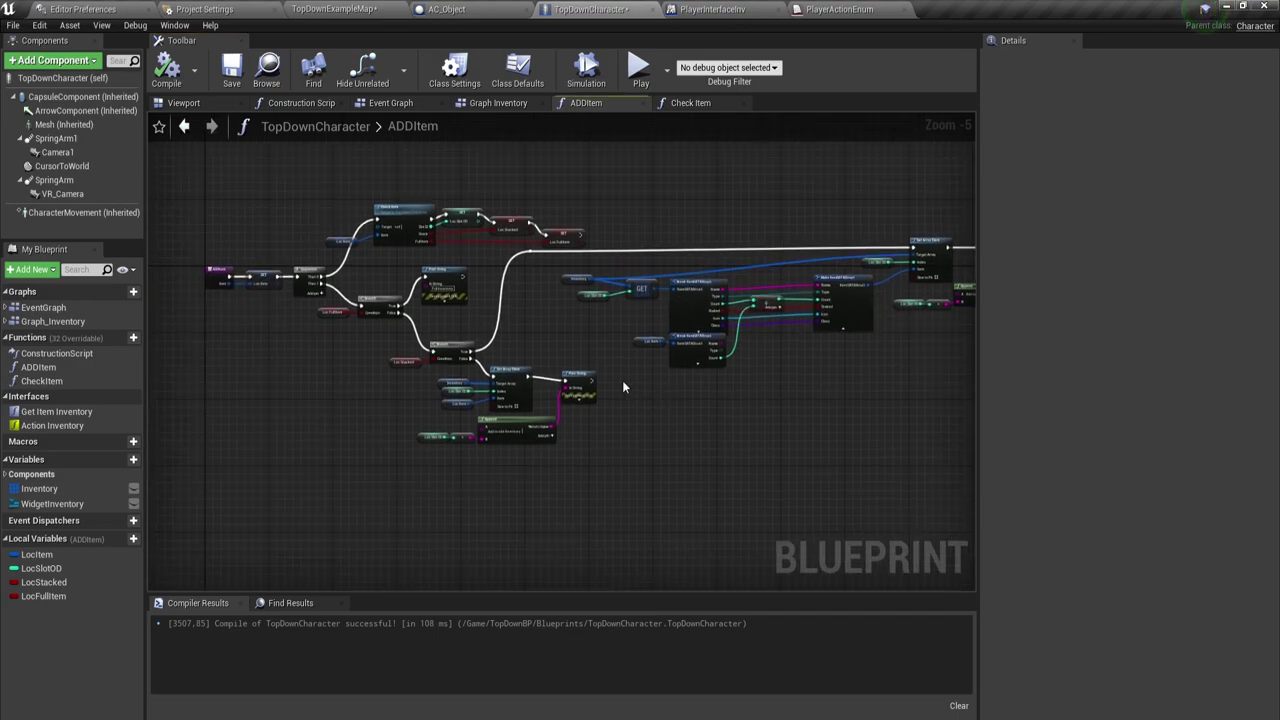
{"action": "scroll", "coordinate": [422, 260], "scroll_direction": "up", "scroll_amount": 1}
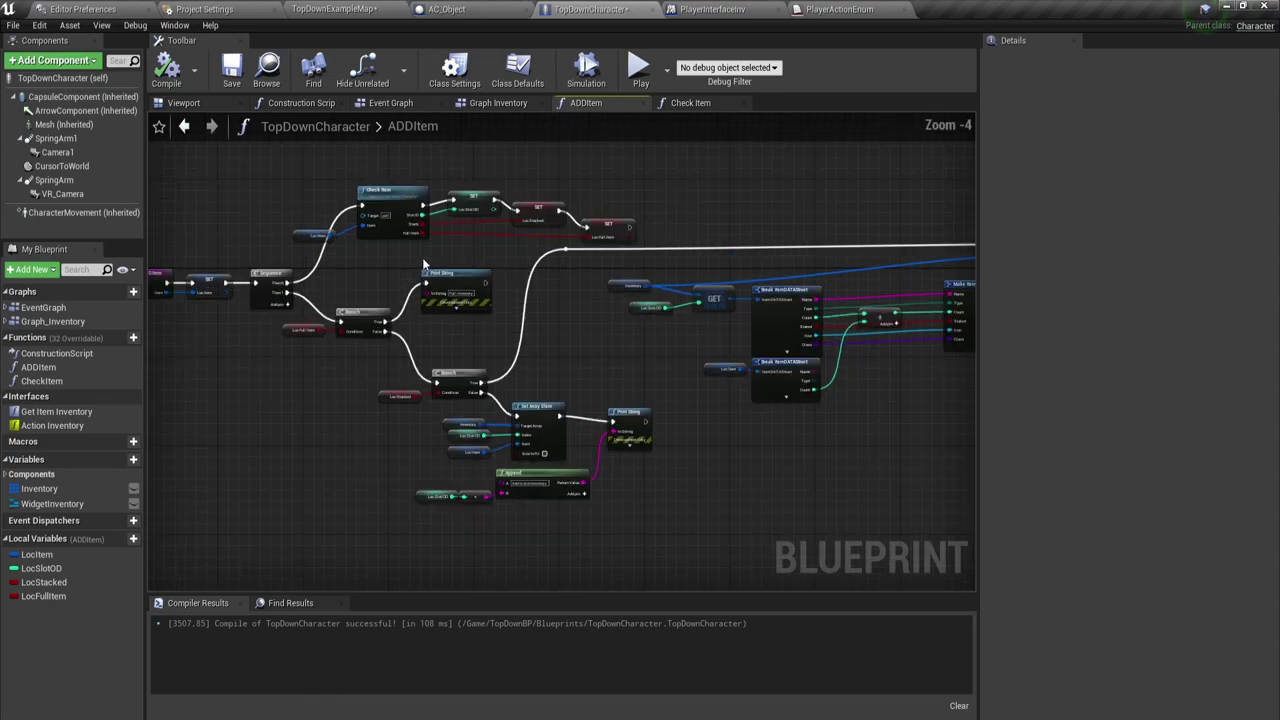
{"action": "scroll", "coordinate": [320, 275], "scroll_direction": "up", "scroll_amount": 1}
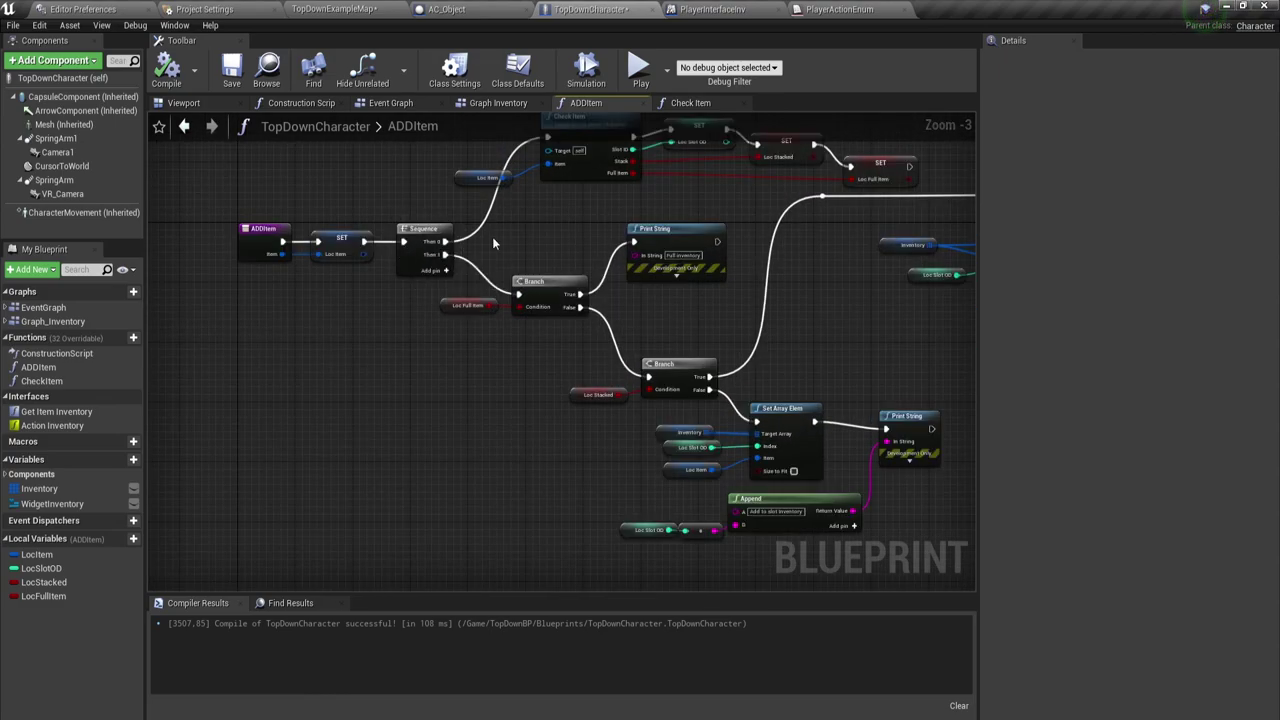
{"action": "mouse_move", "coordinate": [492, 236]}
{"action": "right_mouse_down"}
{"action": "mouse_move", "coordinate": [472, 275]}
{"action": "mouse_move", "coordinate": [360, 338]}
{"action": "right_mouse_up"}
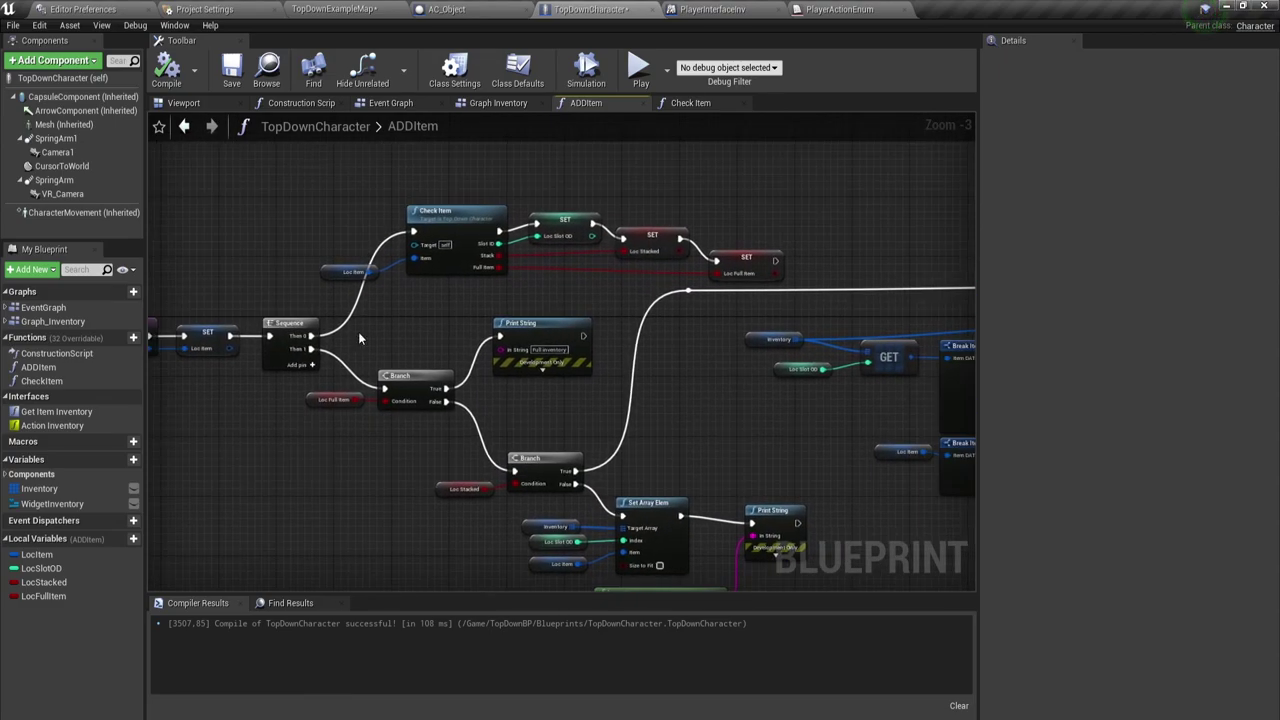
- In the Check Item graph, adjust the == comparison node beside the LocFullItem SET
{"action": "left_click", "coordinate": [700, 103]}
{"action": "right_click_drag", "start_coordinate": [612, 257], "coordinate": [578, 281]}
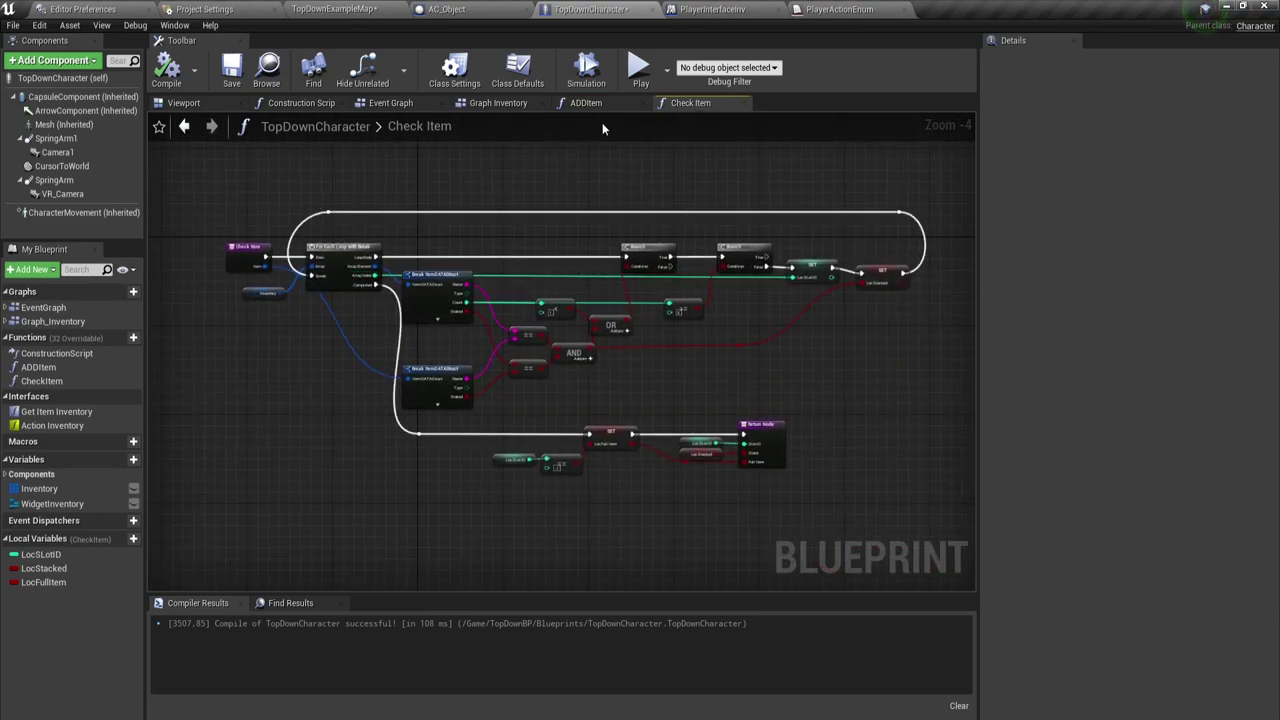
{"action": "scroll", "coordinate": [701, 346], "scroll_direction": "up", "scroll_amount": 1}
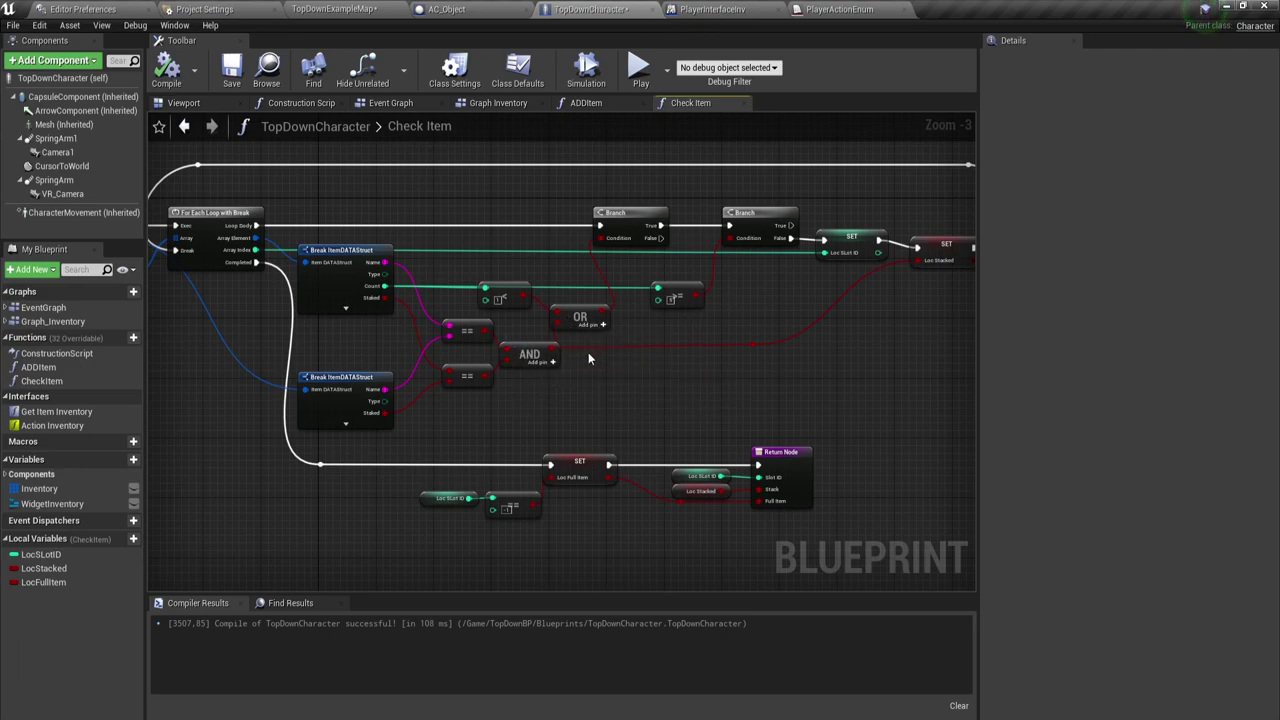
{"action": "right_click_drag", "start_coordinate": [683, 319], "coordinate": [570, 308]}
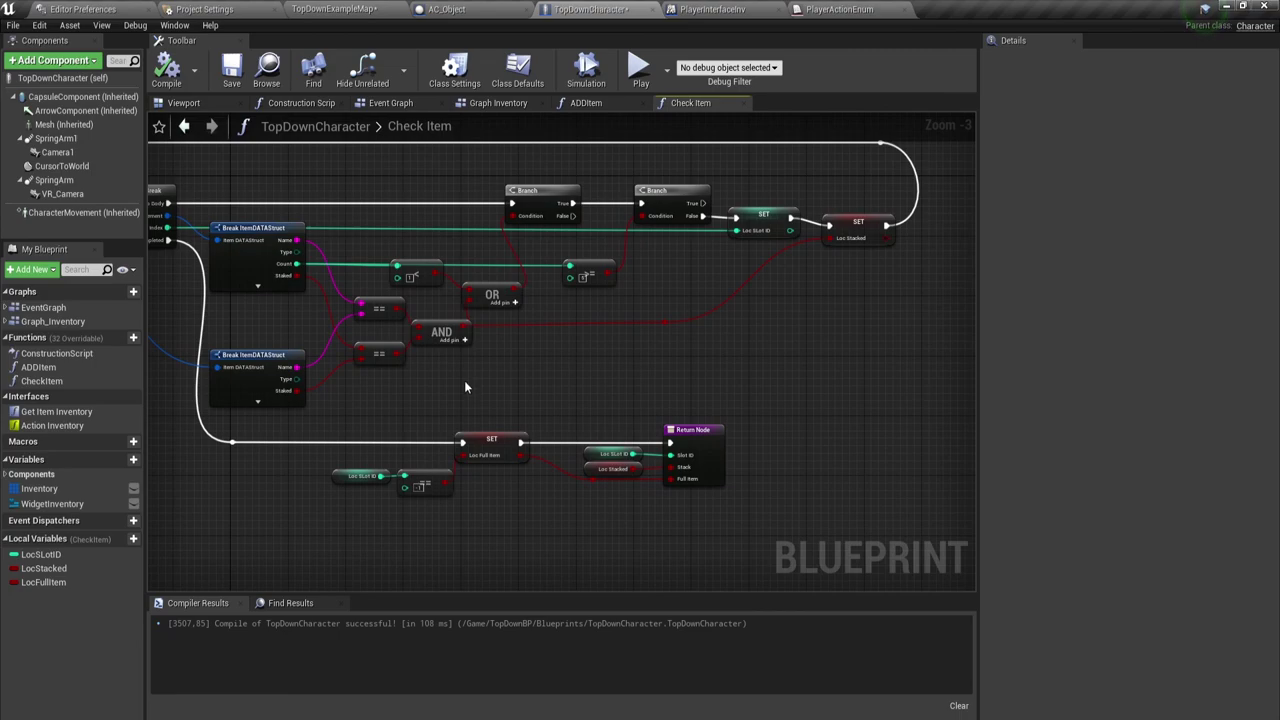
{"action": "left_click_drag", "start_coordinate": [464, 387], "coordinate": [524, 507]}
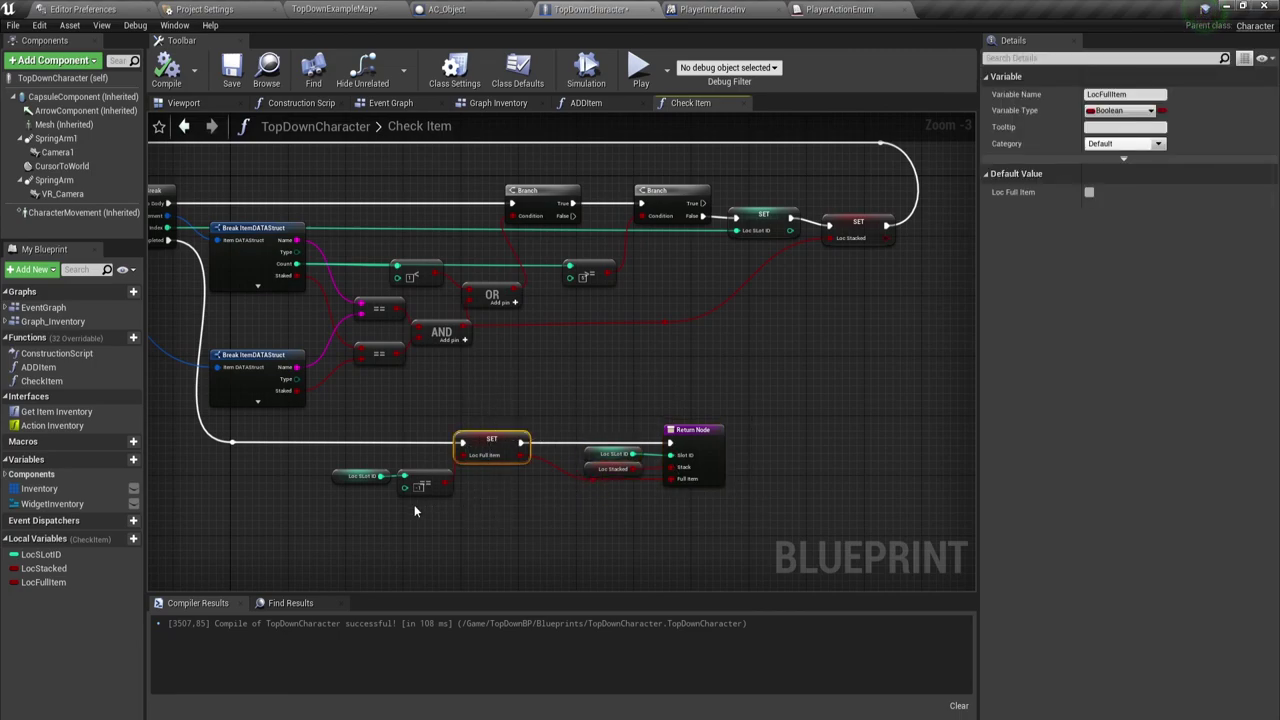
{"action": "left_click", "coordinate": [420, 488]}
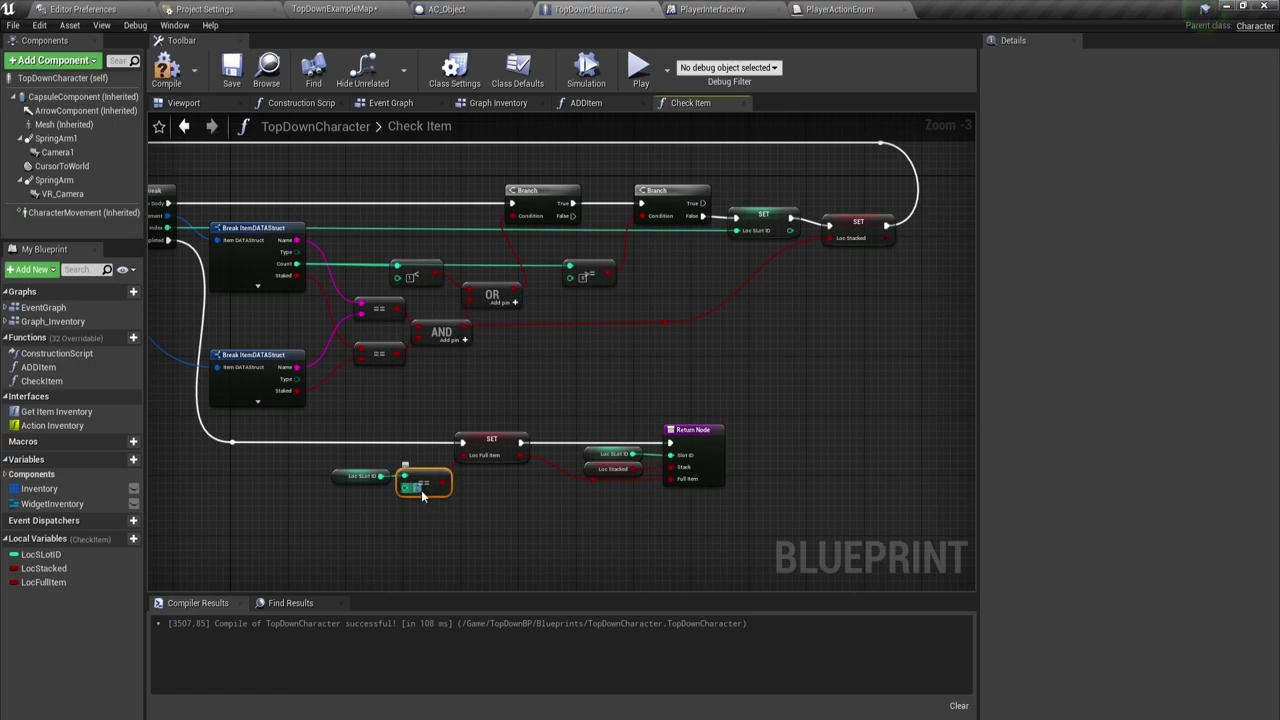
{"action": "left_click", "coordinate": [496, 519]}
- Compile, reposition the >= comparison node, and save the blueprint
{"action": "left_click", "coordinate": [176, 74]}
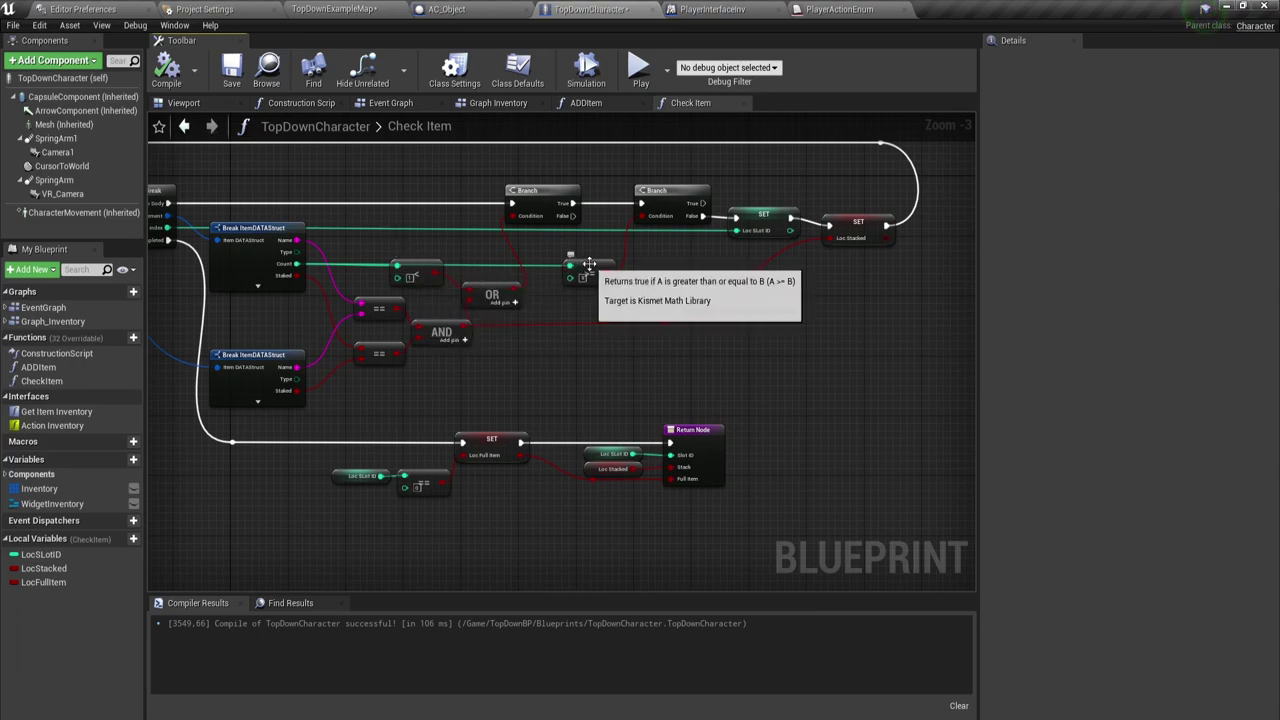
{"action": "left_click_drag", "start_coordinate": [589, 263], "coordinate": [596, 252]}
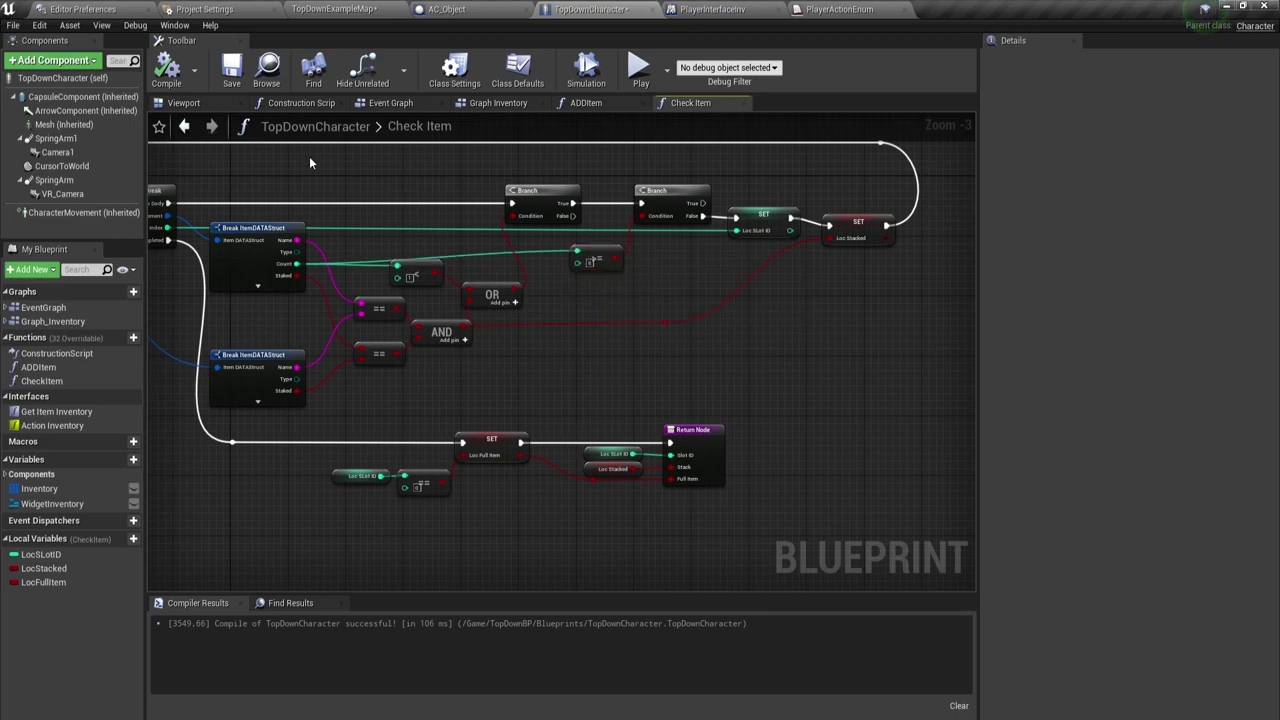
{"action": "left_click", "coordinate": [231, 70]}
- Switch to Graph Inventory, trying a wire from Remove Item's output without placing a node
{"action": "left_click", "coordinate": [491, 106]}
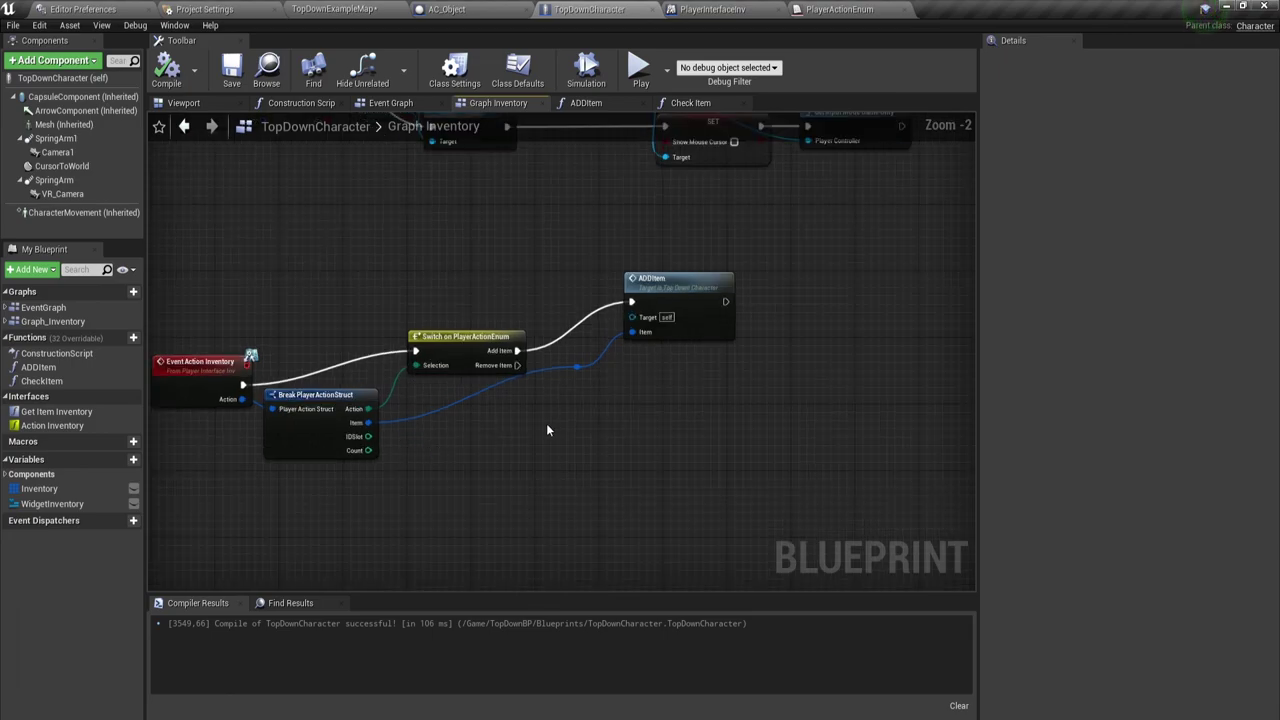
{"action": "right_click_drag", "start_coordinate": [546, 423], "coordinate": [546, 369]}
{"action": "left_click_drag", "start_coordinate": [521, 311], "coordinate": [594, 378]}
{"action": "left_click", "coordinate": [641, 351]}
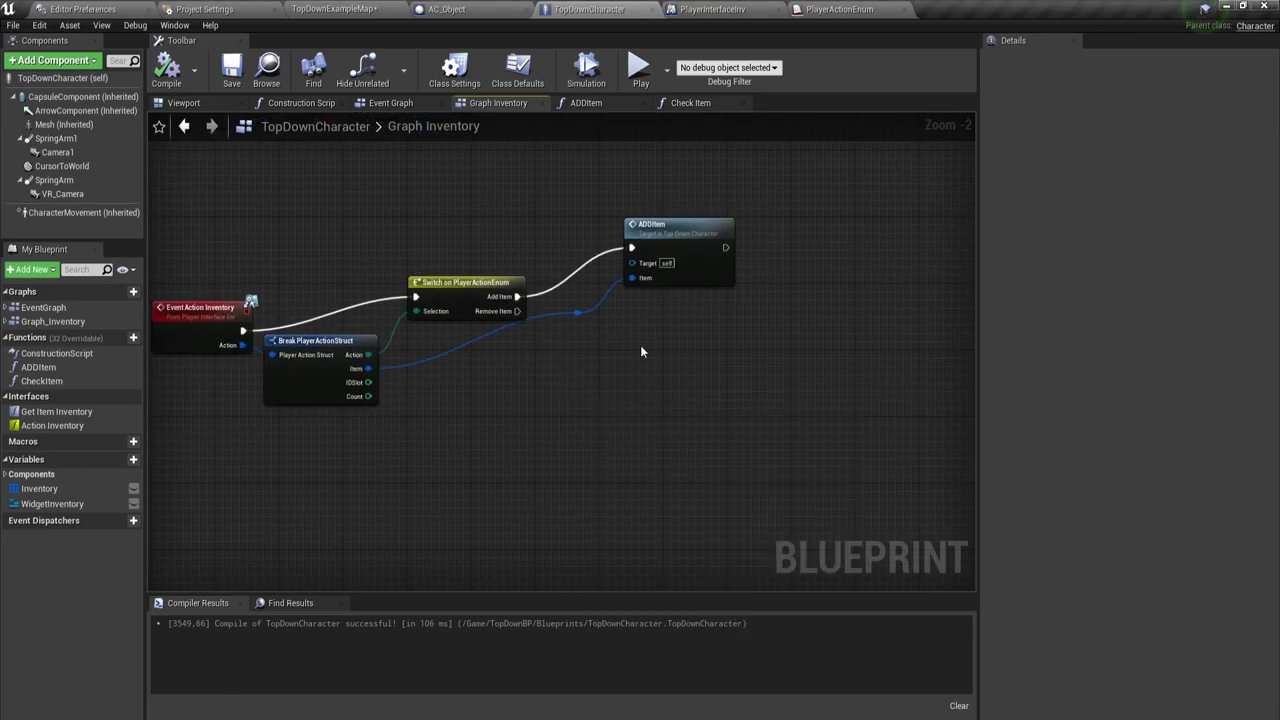
- Create a new function named RemoveItem in TopDownCharacter and bring its entry node into view
{"action": "left_click", "coordinate": [124, 337]}
{"action": "type", "text": "Remove"}
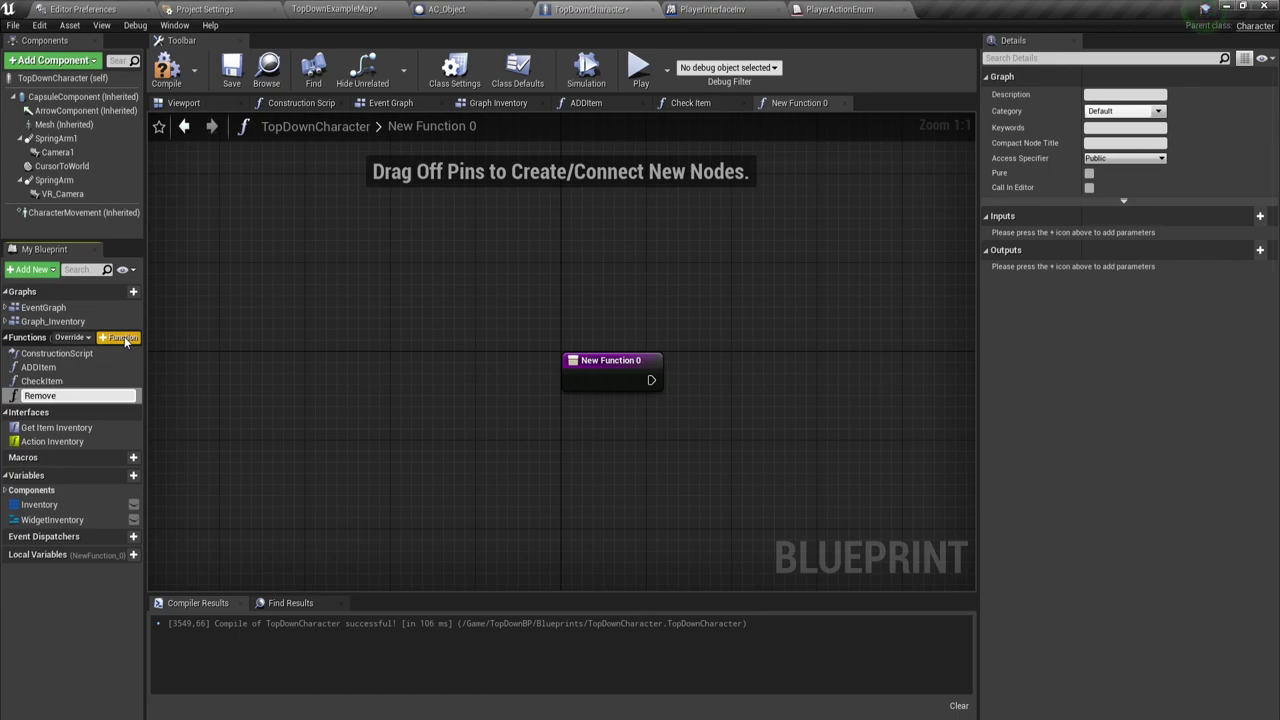
{"action": "type", "text": "Item"}
{"action": "key", "text": "Return"}
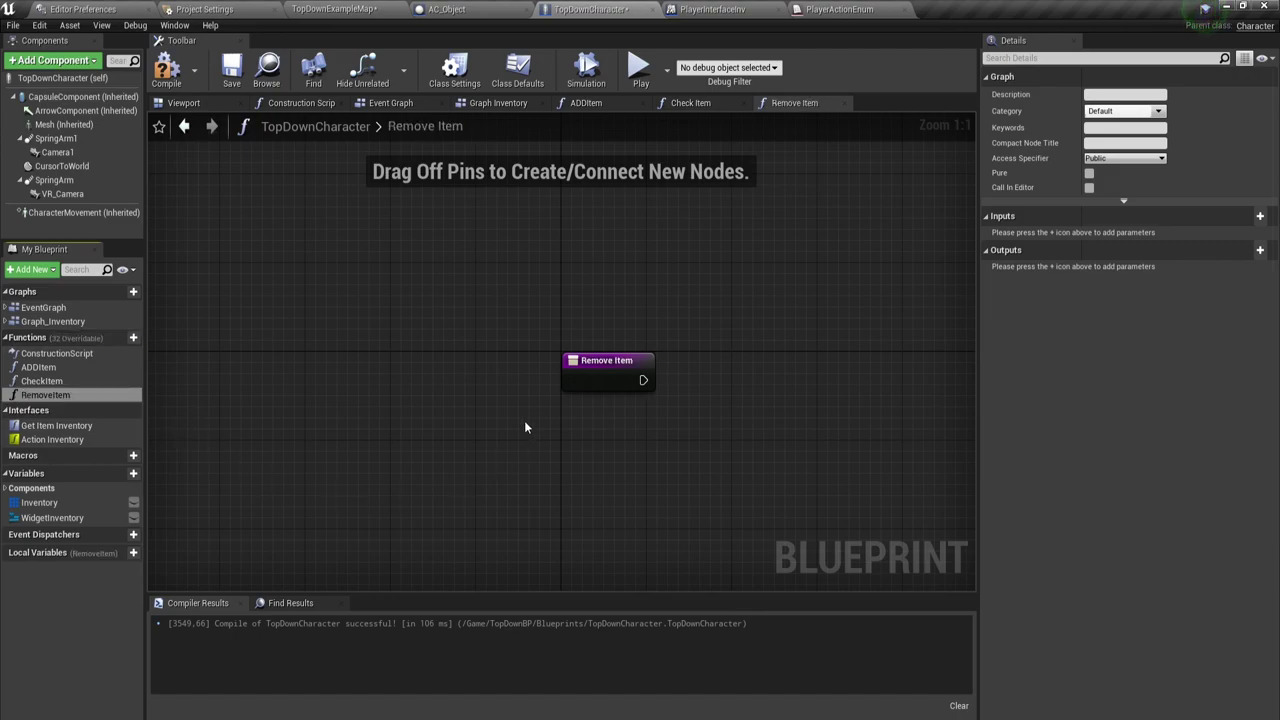
{"action": "right_click_drag", "start_coordinate": [630, 402], "coordinate": [248, 392]}
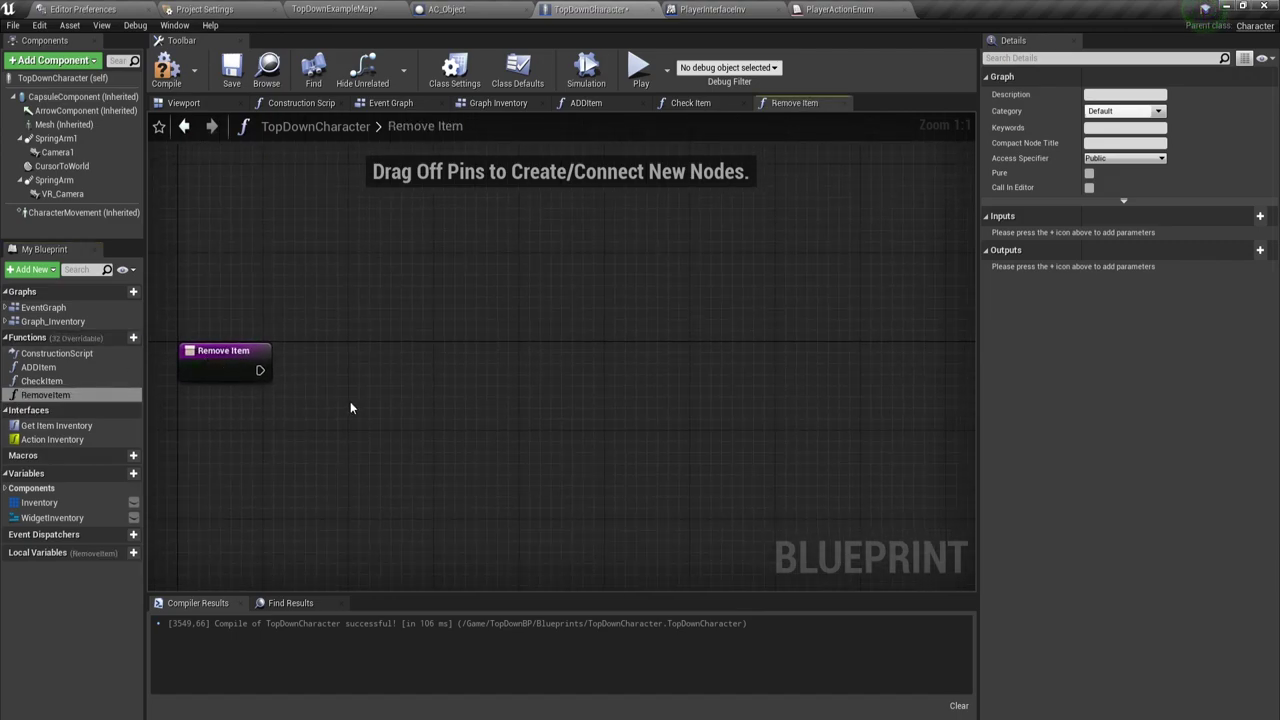